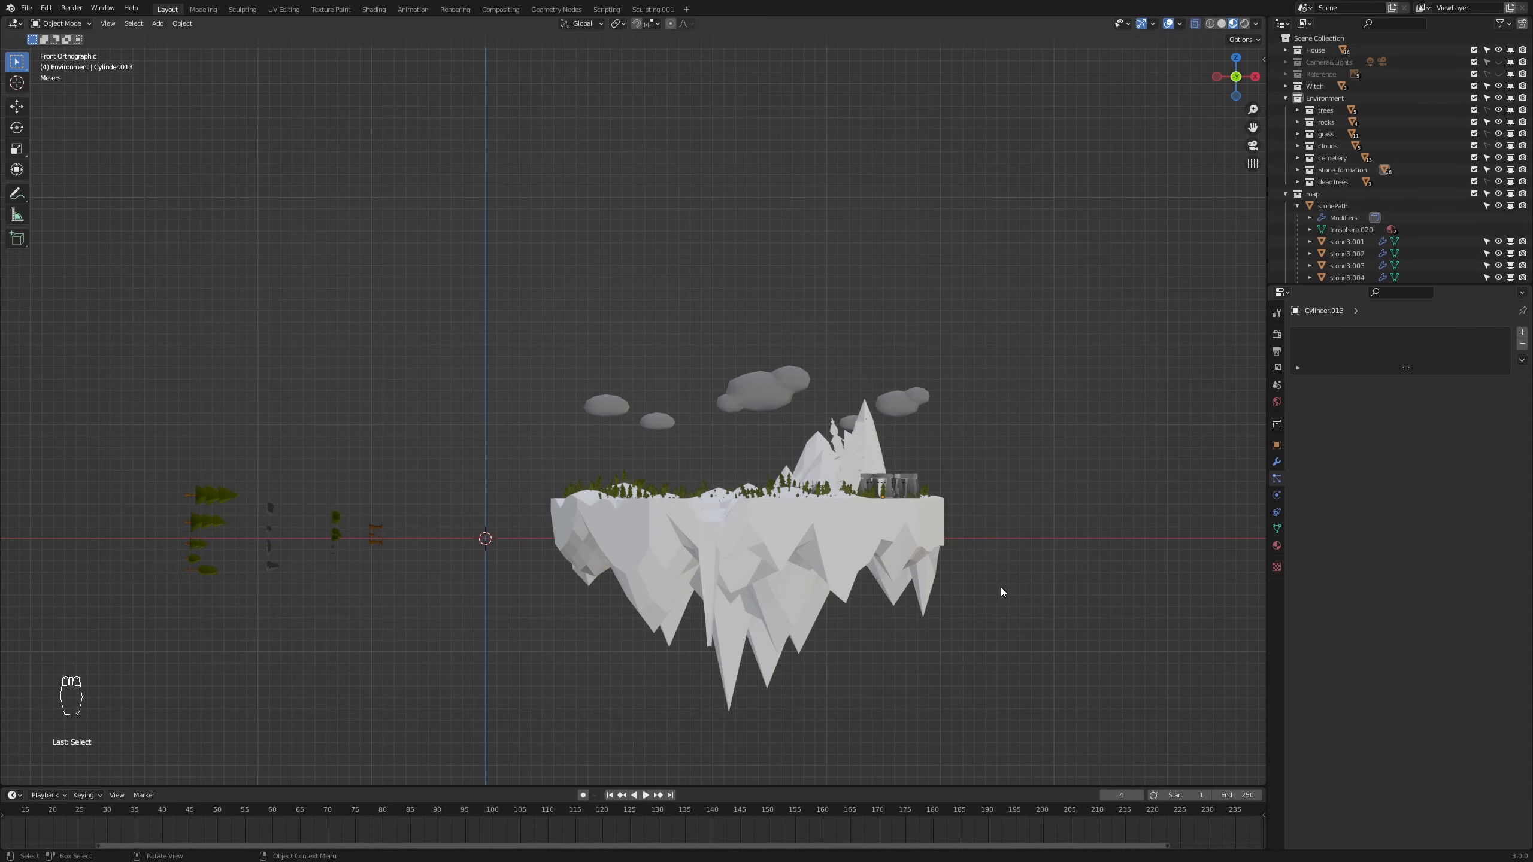
Select the terrain and apply the existing treeTrunk material to it
middle_drag(997, 503, 959, 565)
scroll(963, 530, up, 4)
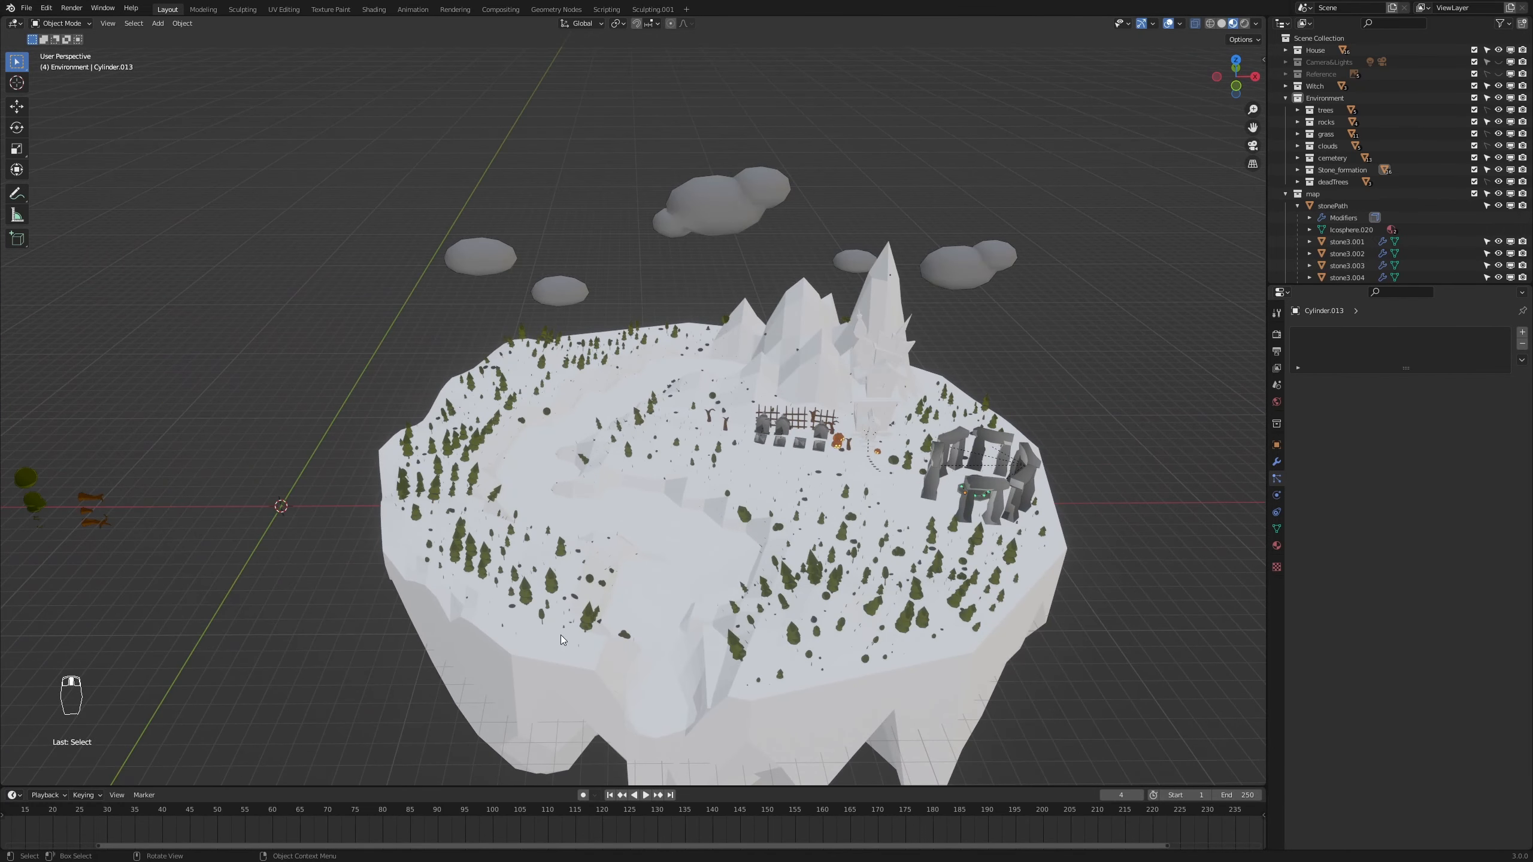
middle_drag(1107, 649, 1037, 621)
click(720, 693)
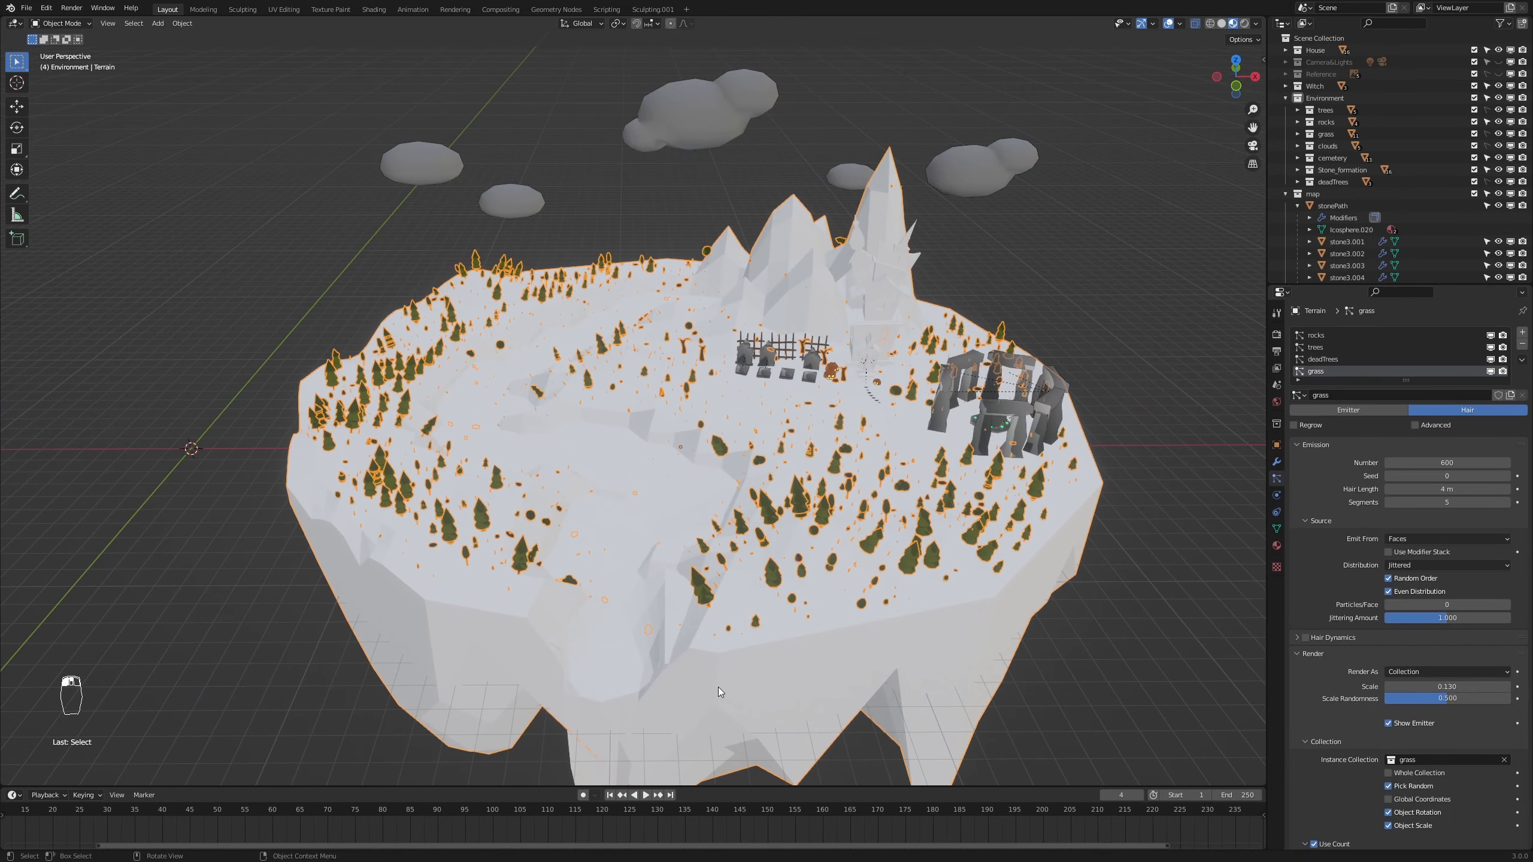
click(1276, 546)
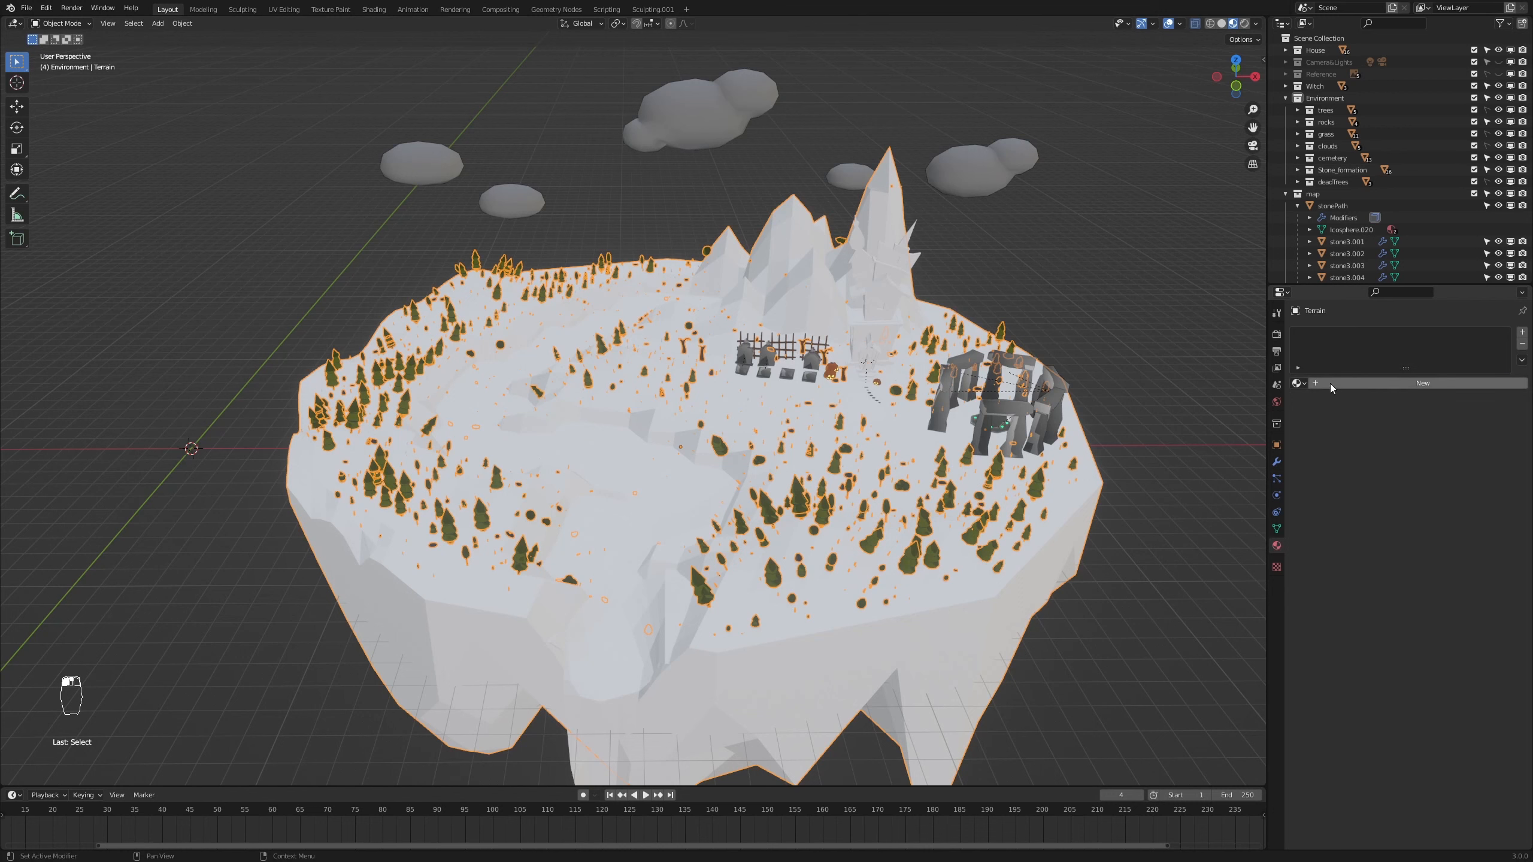
click(1298, 383)
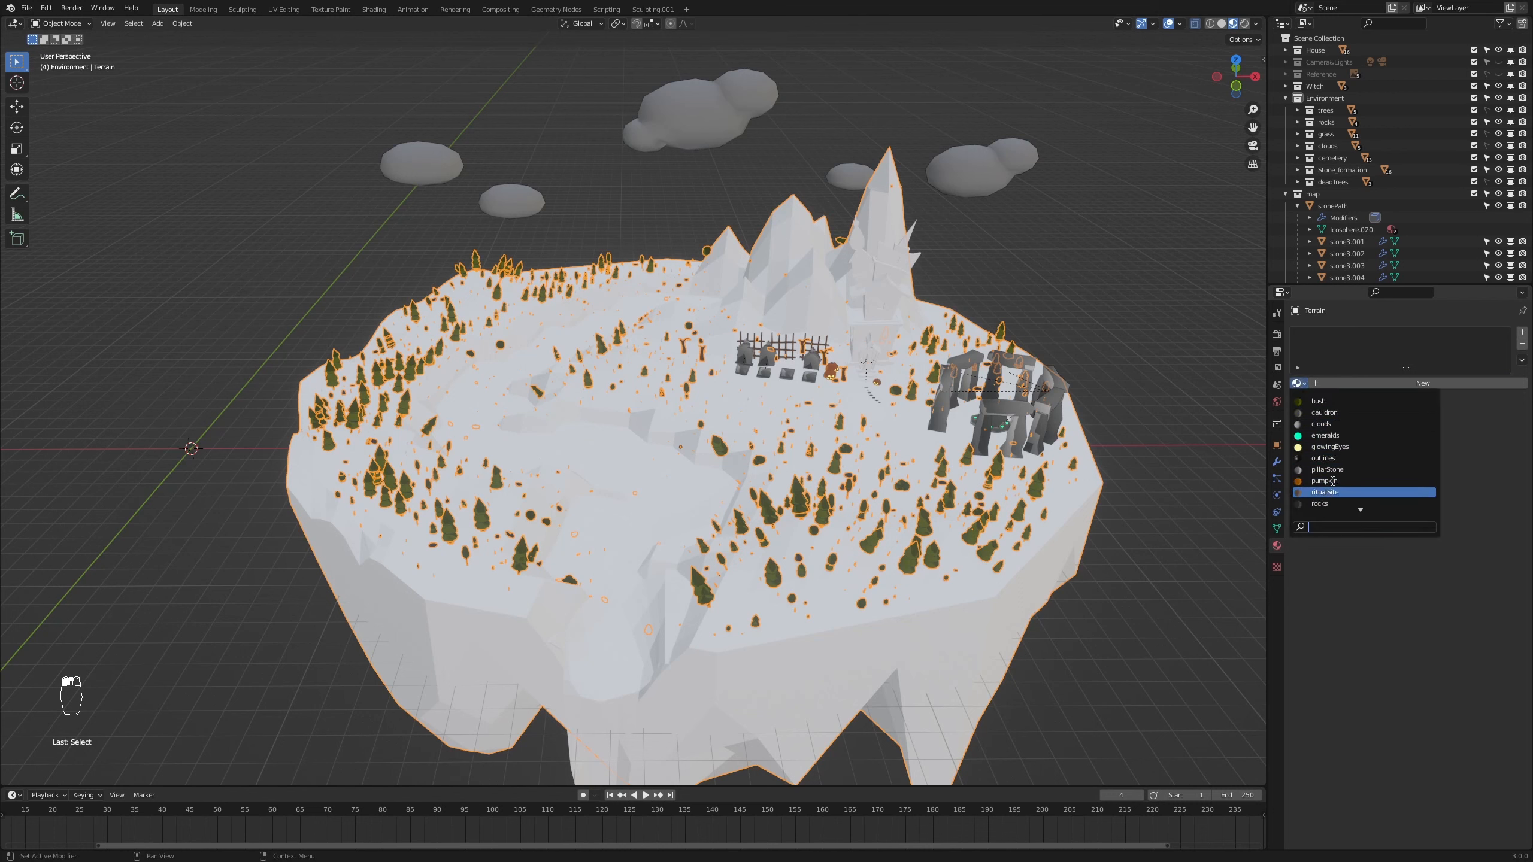
scroll(1348, 502, down, 5)
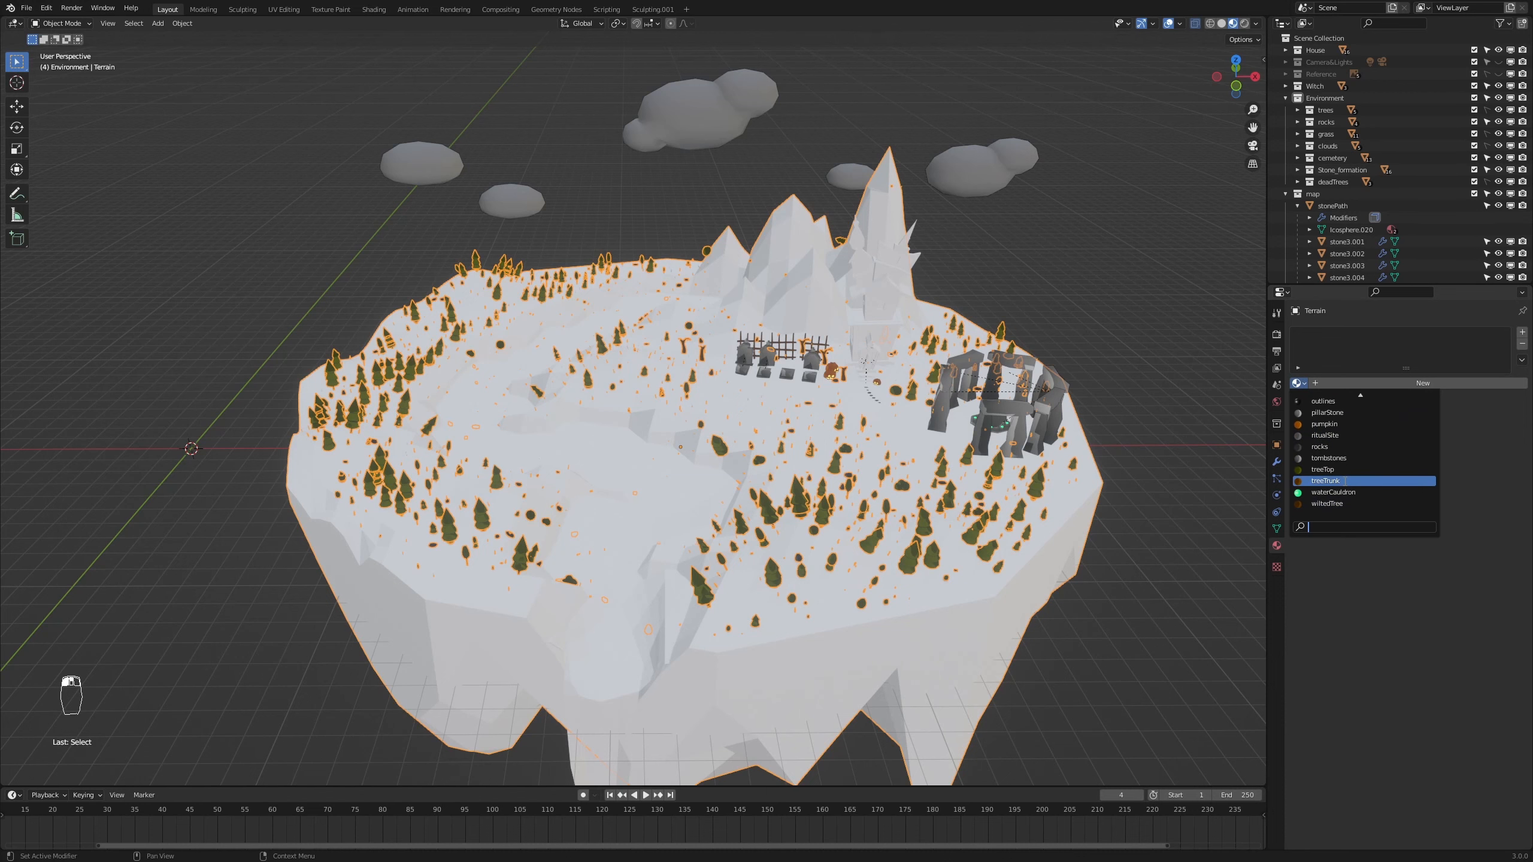
click(1345, 481)
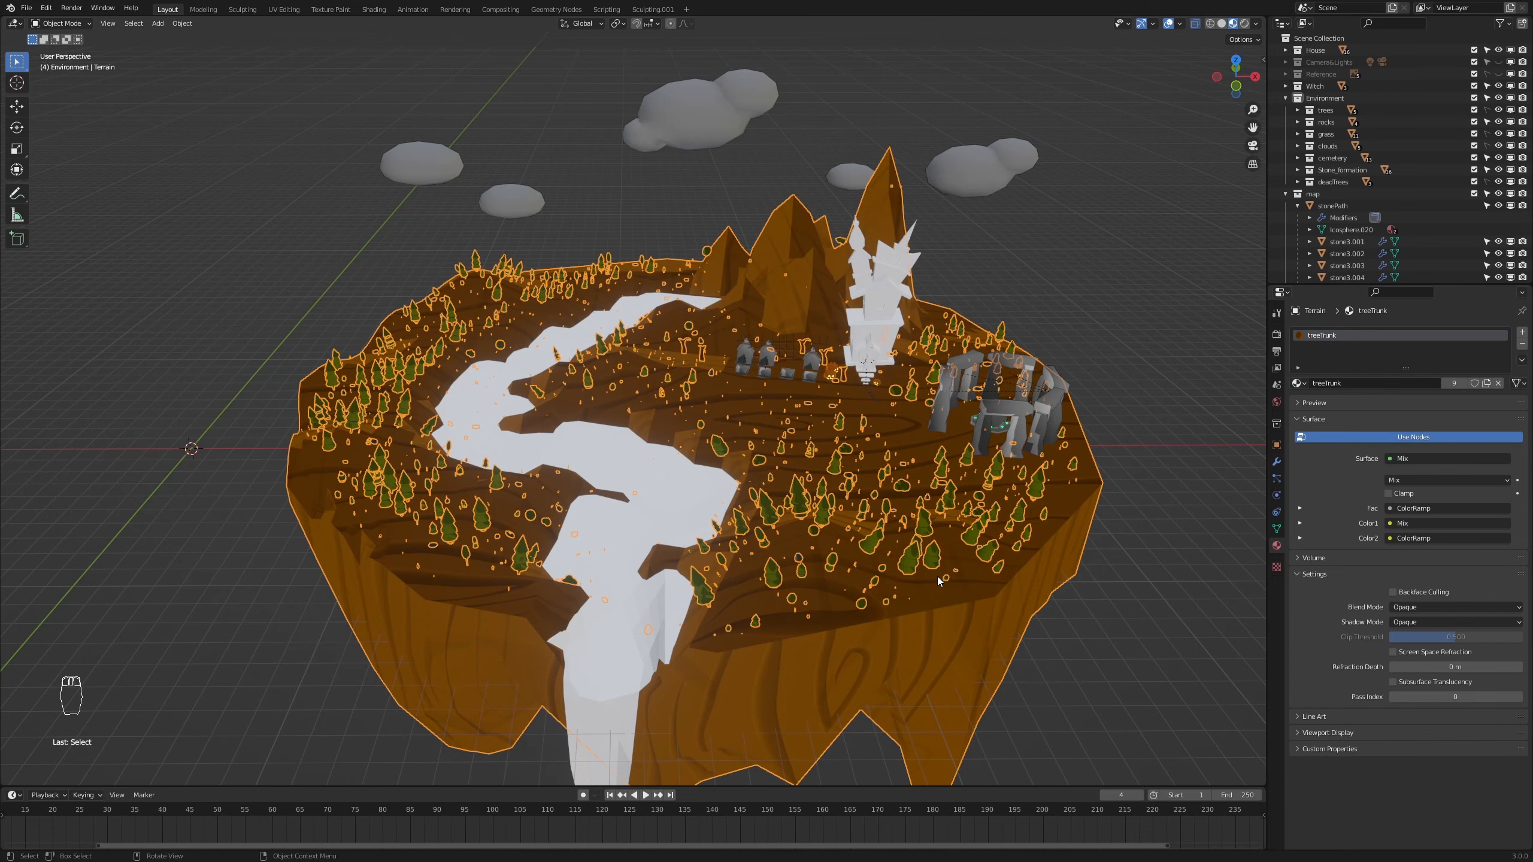
Switch to the Shading workspace and hide the River object under Terrain in the viewport
click(374, 9)
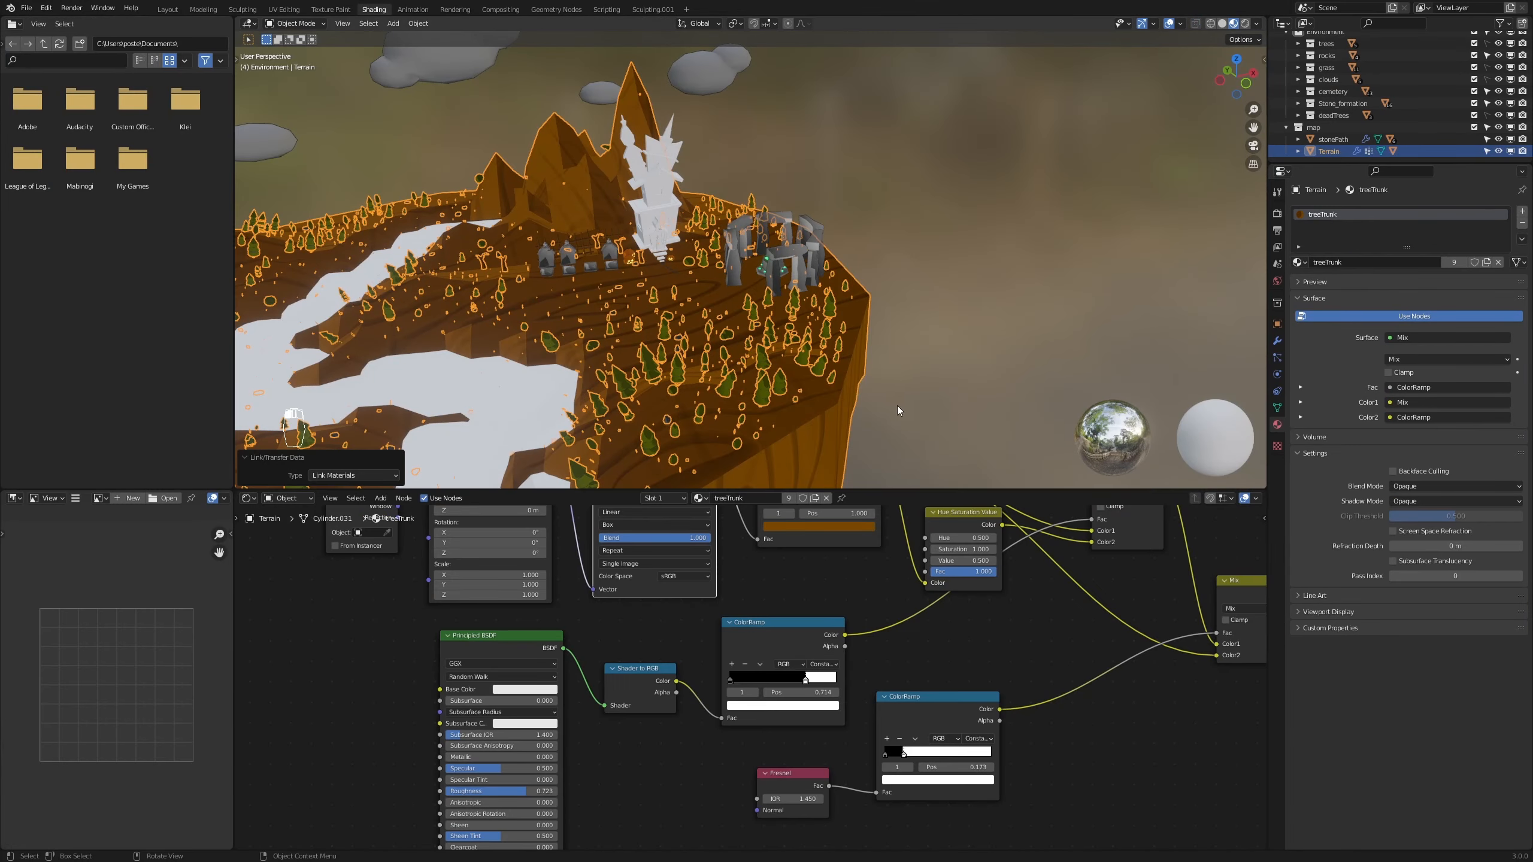
middle_drag(897, 406, 751, 298)
scroll(978, 356, down, 8)
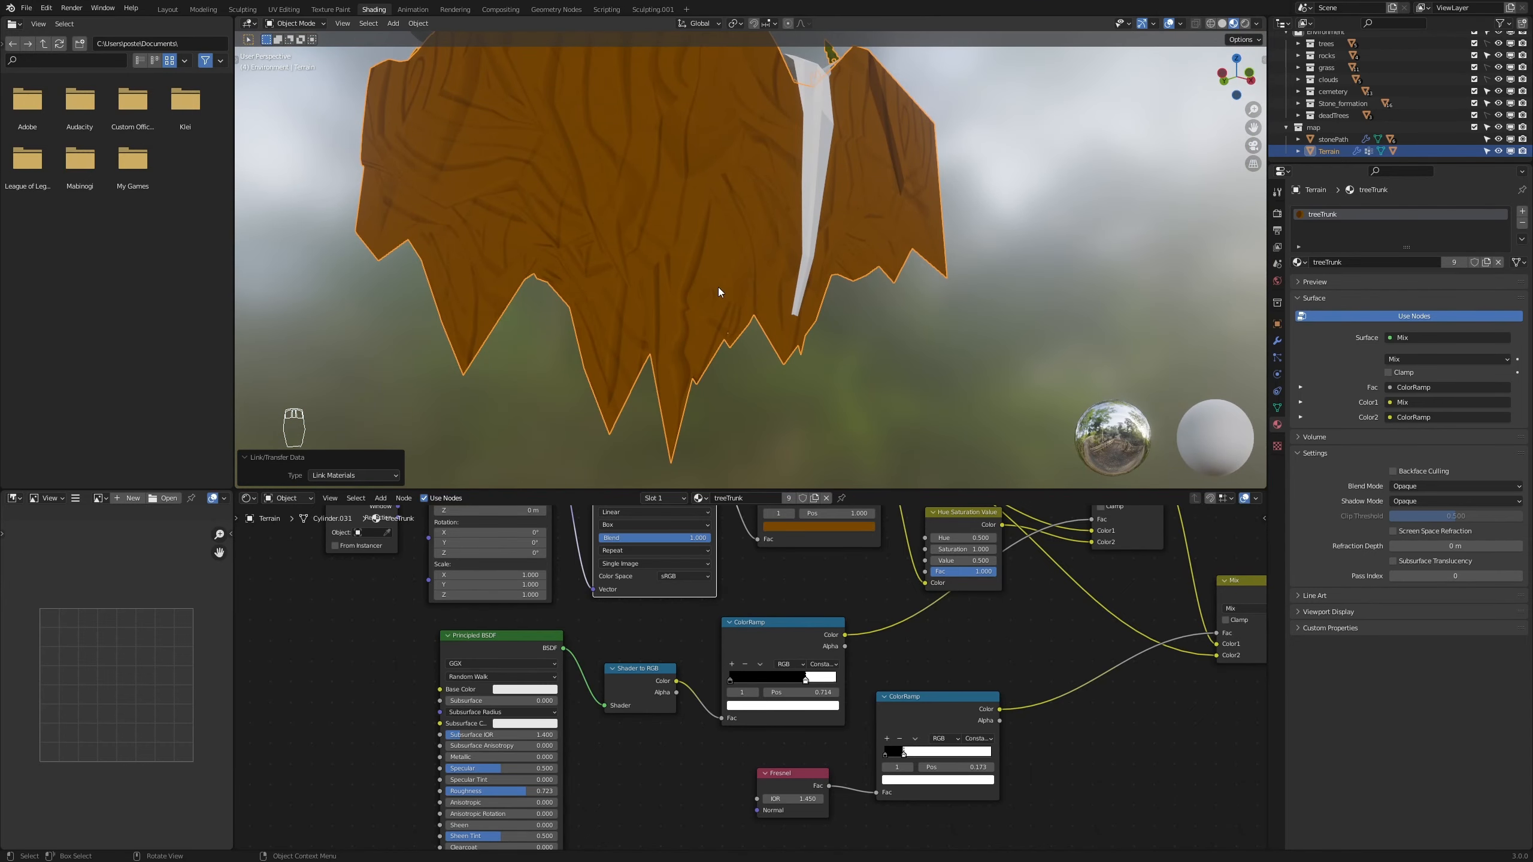
scroll(718, 287, down, 5)
click(851, 247)
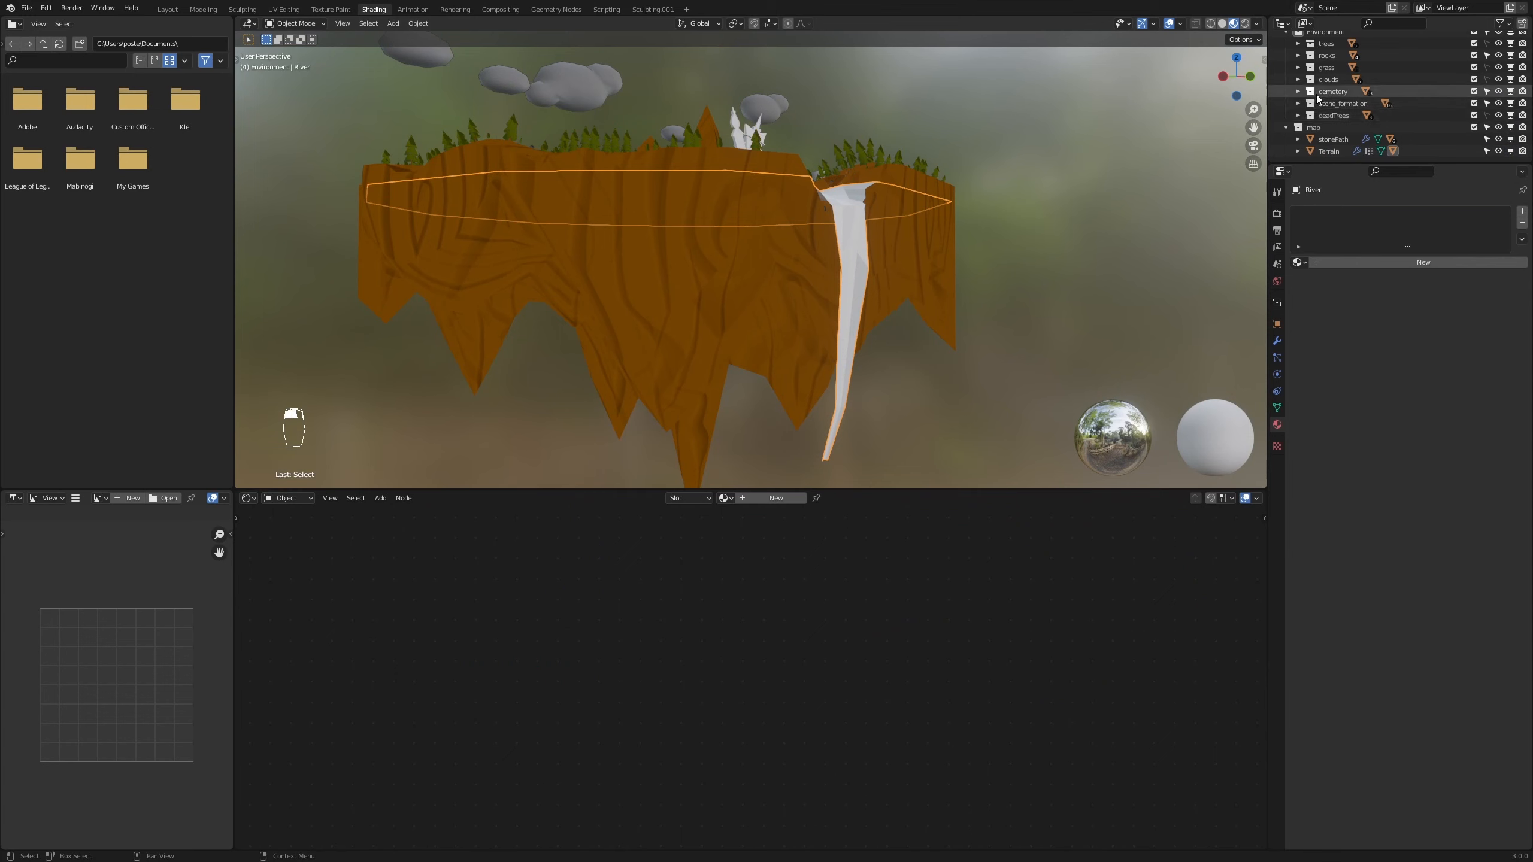
scroll(1350, 94, up, 4)
scroll(1327, 121, down, 4)
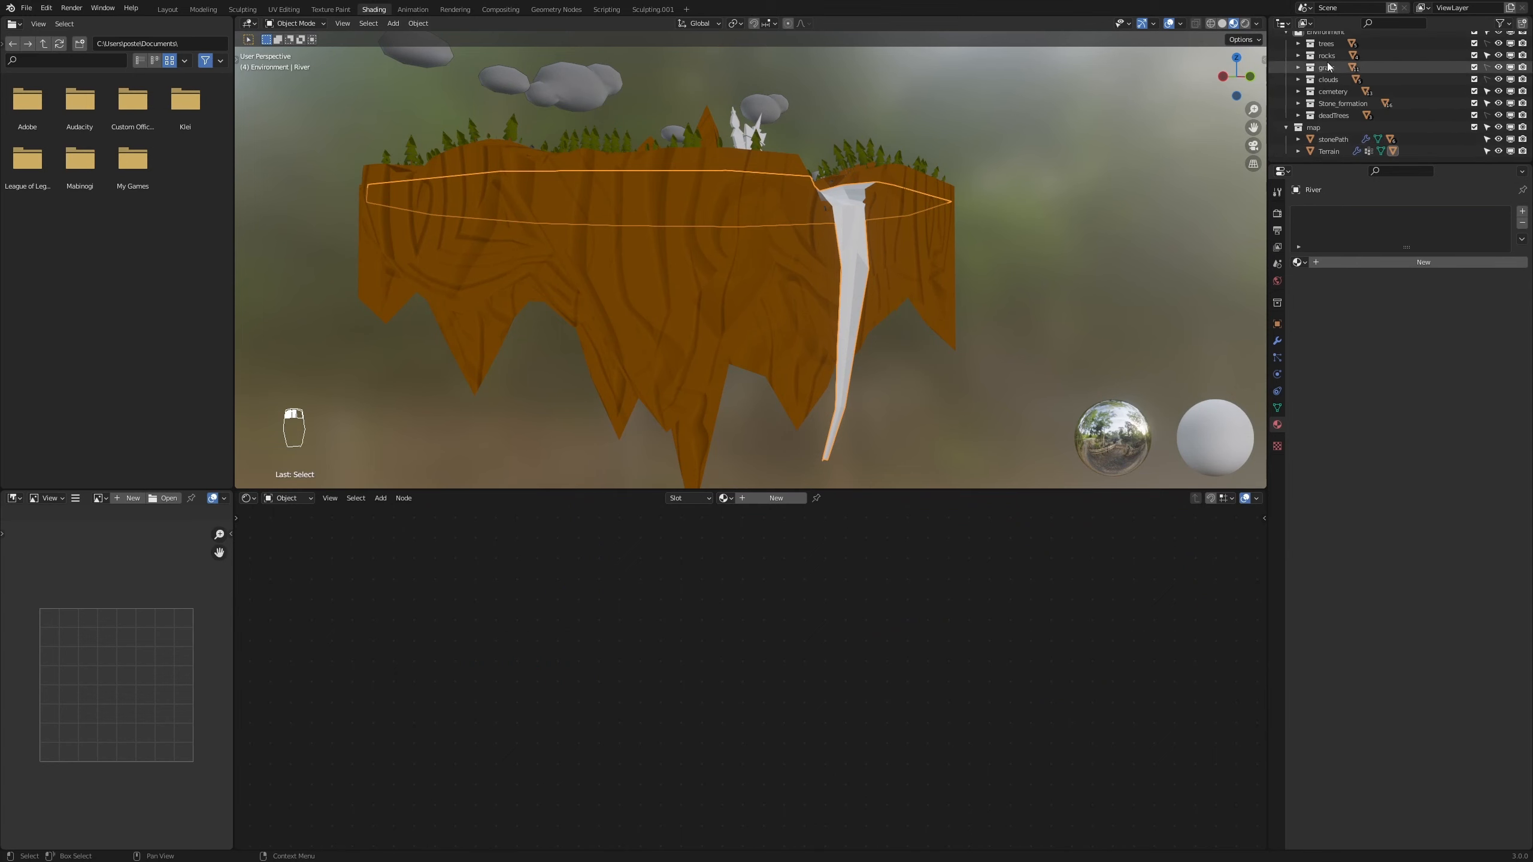
click(1298, 151)
scroll(1328, 151, down, 2)
click(1497, 151)
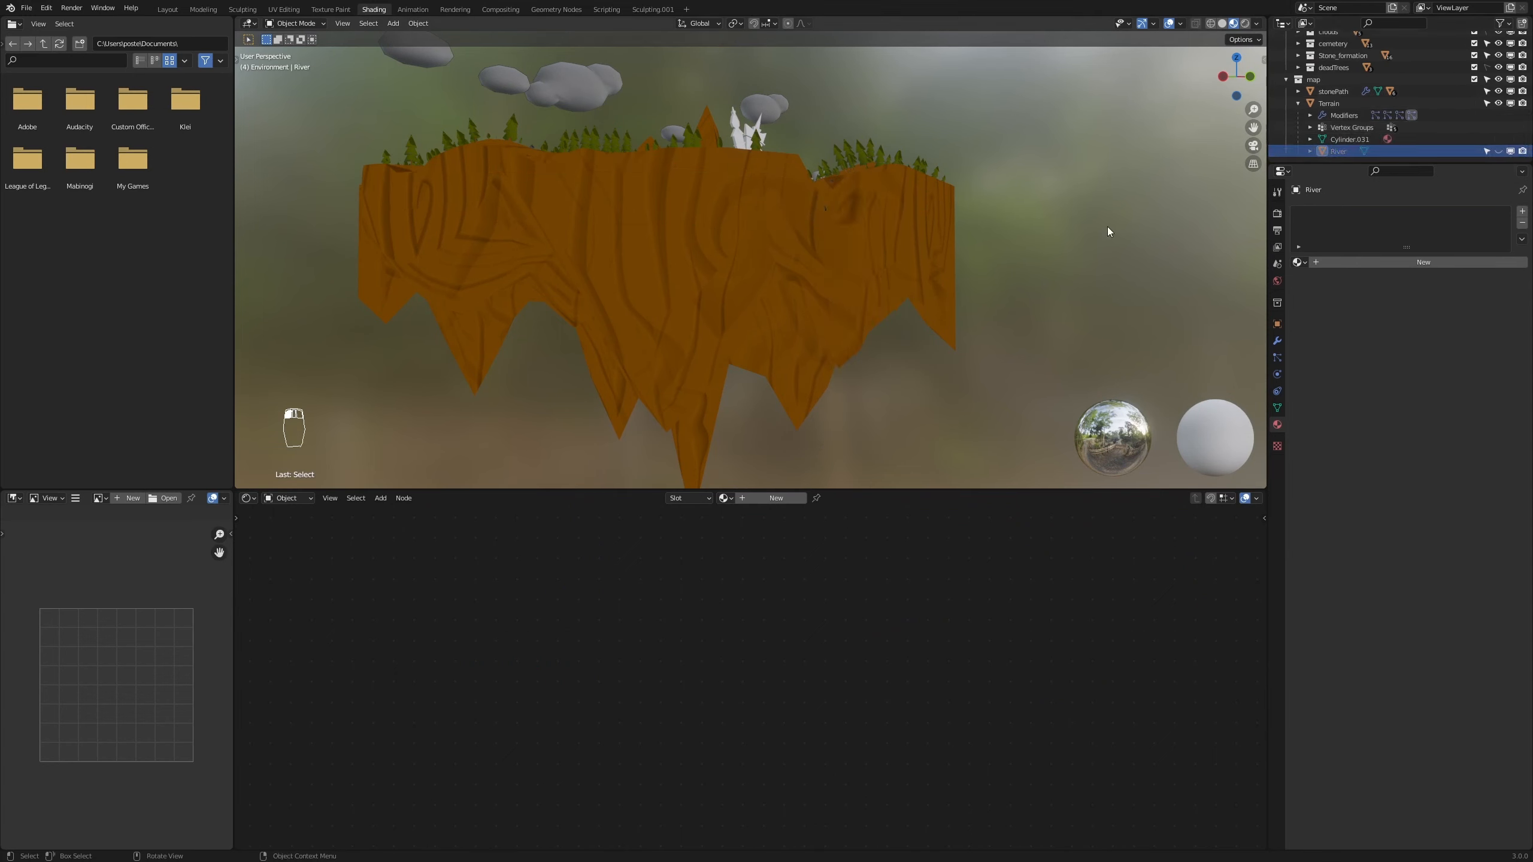
Select the terrain and show it from directly below in solid shading
click(858, 269)
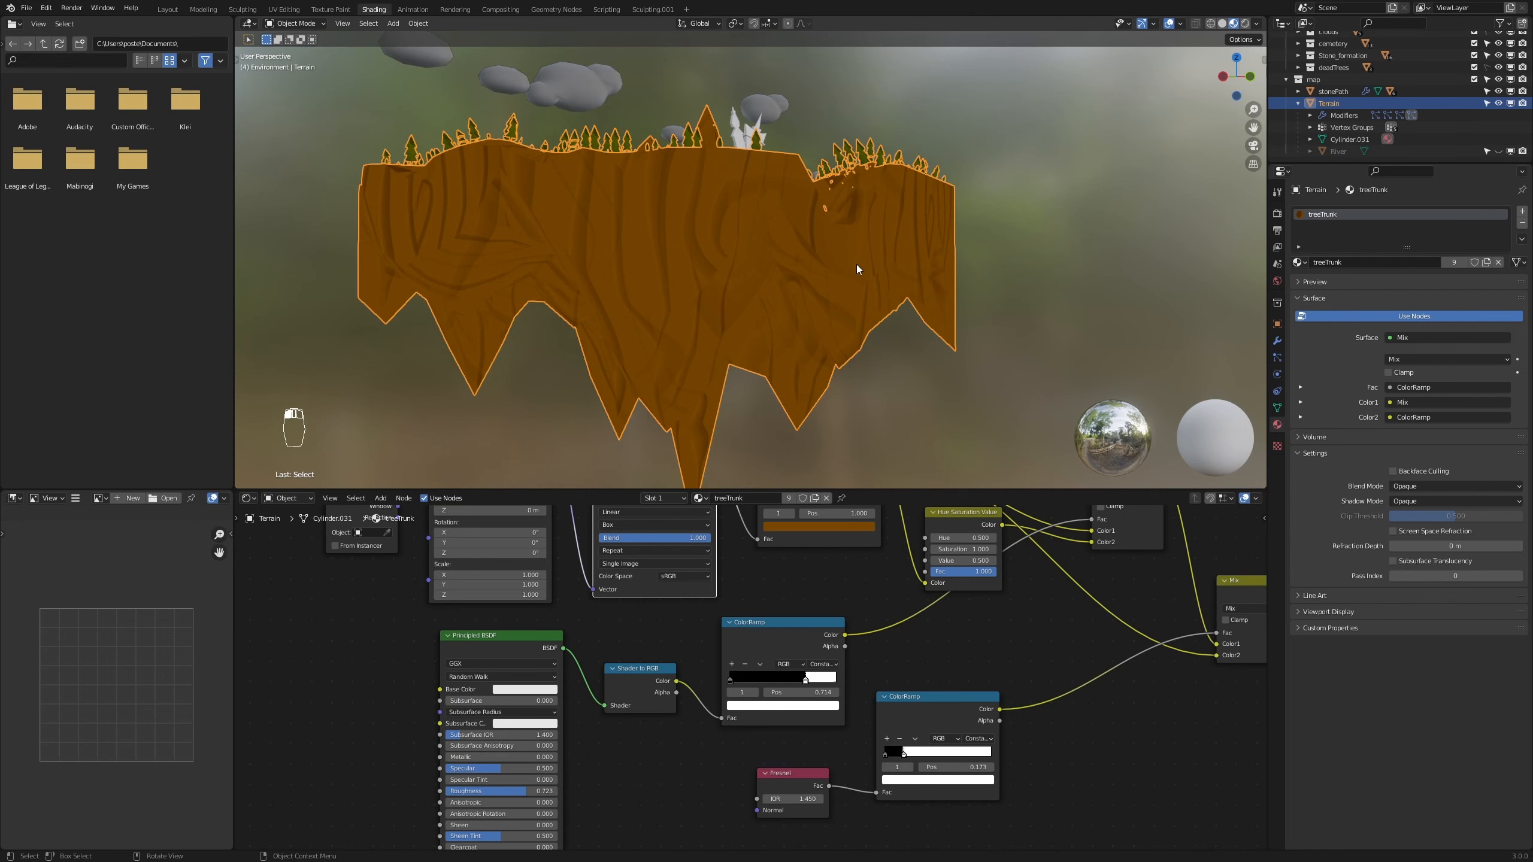
key(KP_7)
key(KP_9)
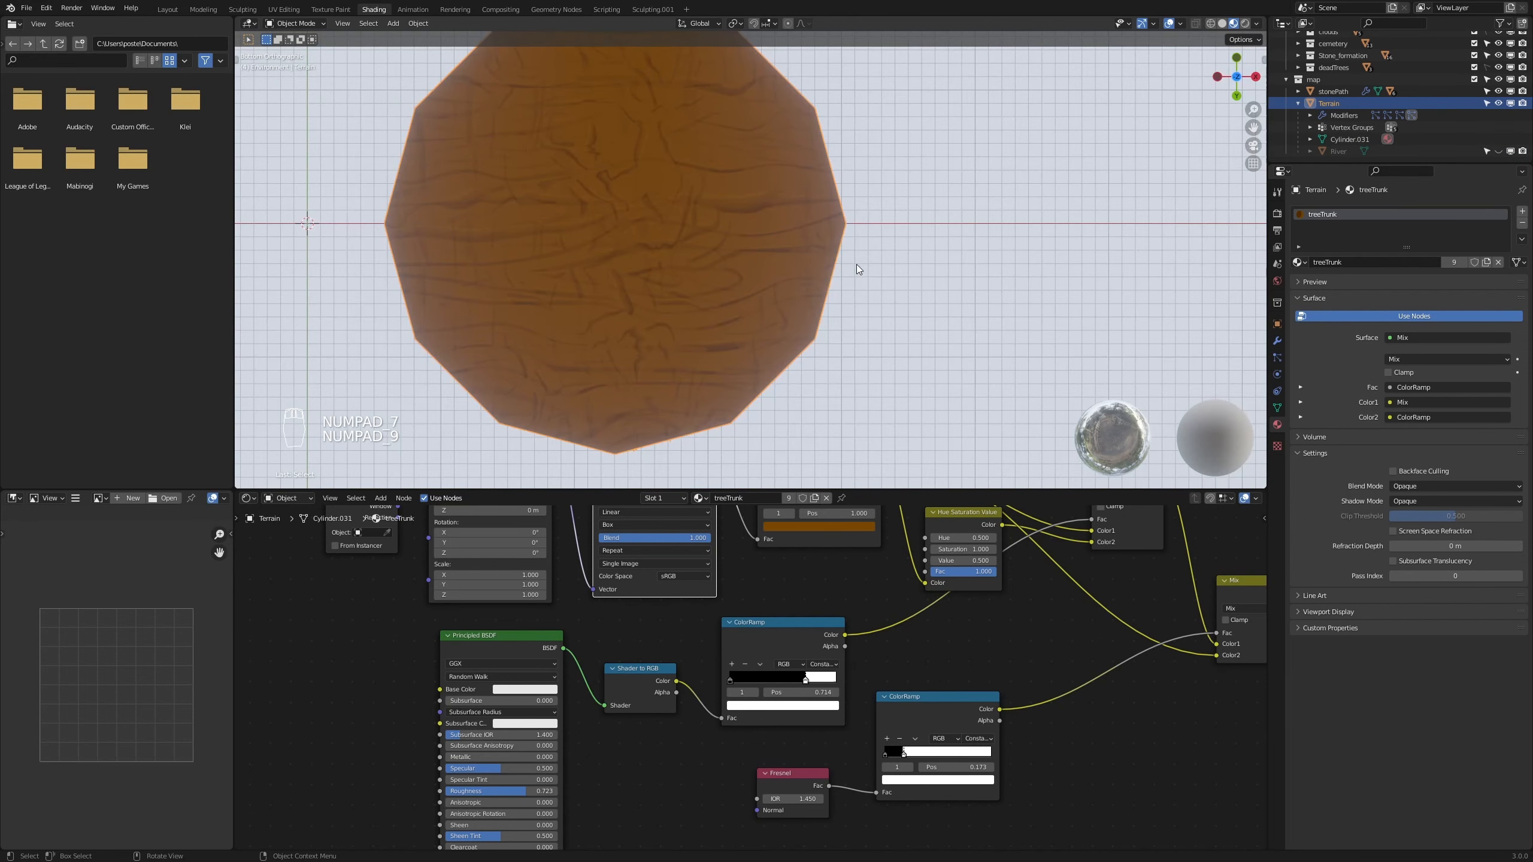
scroll(668, 205, down, 3)
scroll(668, 205, up, 2)
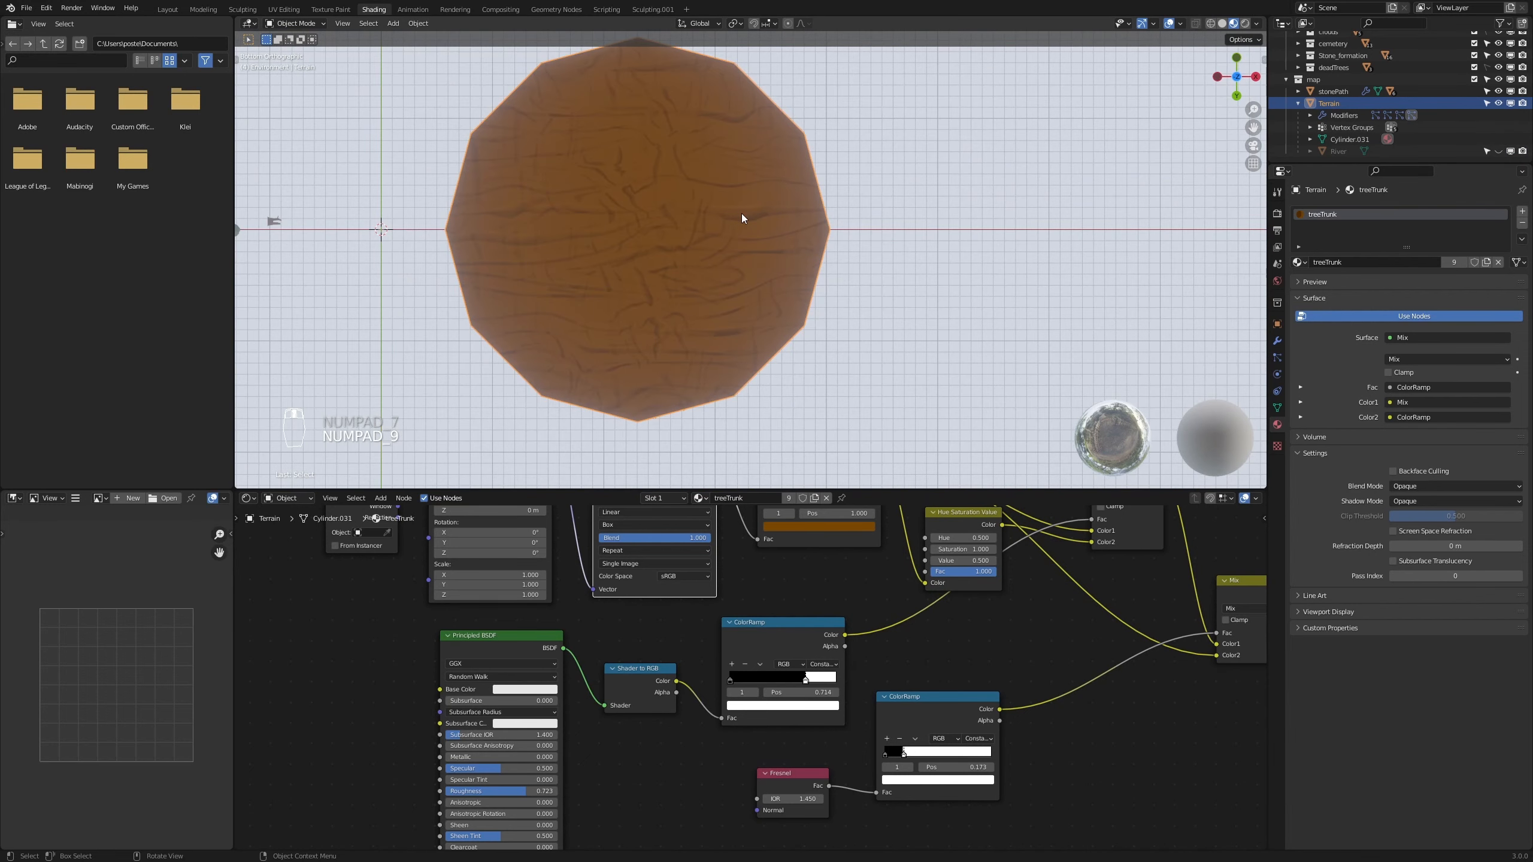
key(z)
click(832, 214)
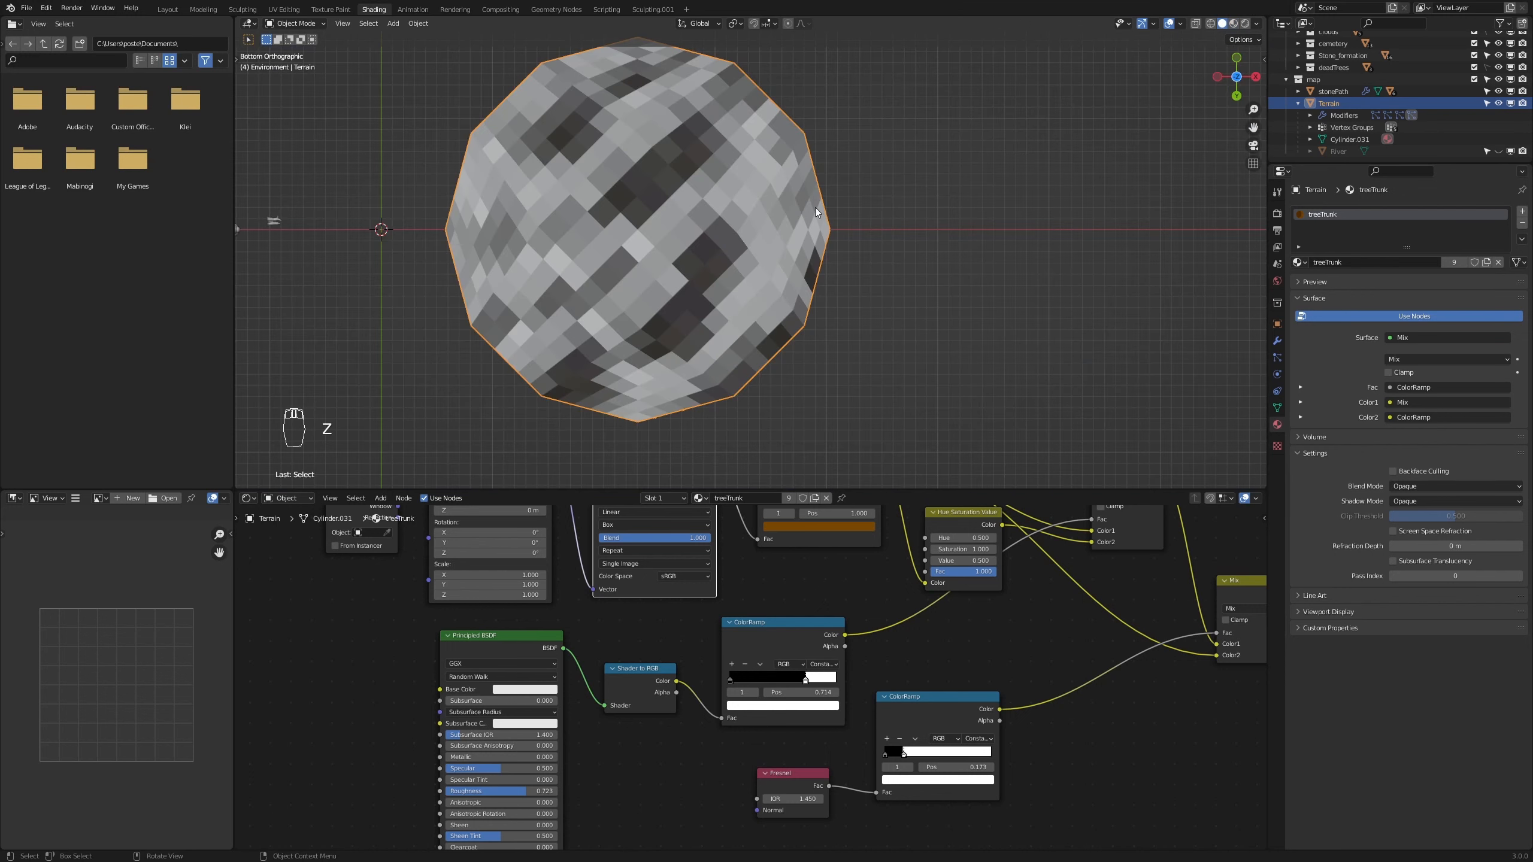
Enter Edit Mode on the terrain and box-select all of its underside faces
shift+middle_drag(859, 210, 1047, 286)
key(Tab)
key(Tab)
key(Tab)
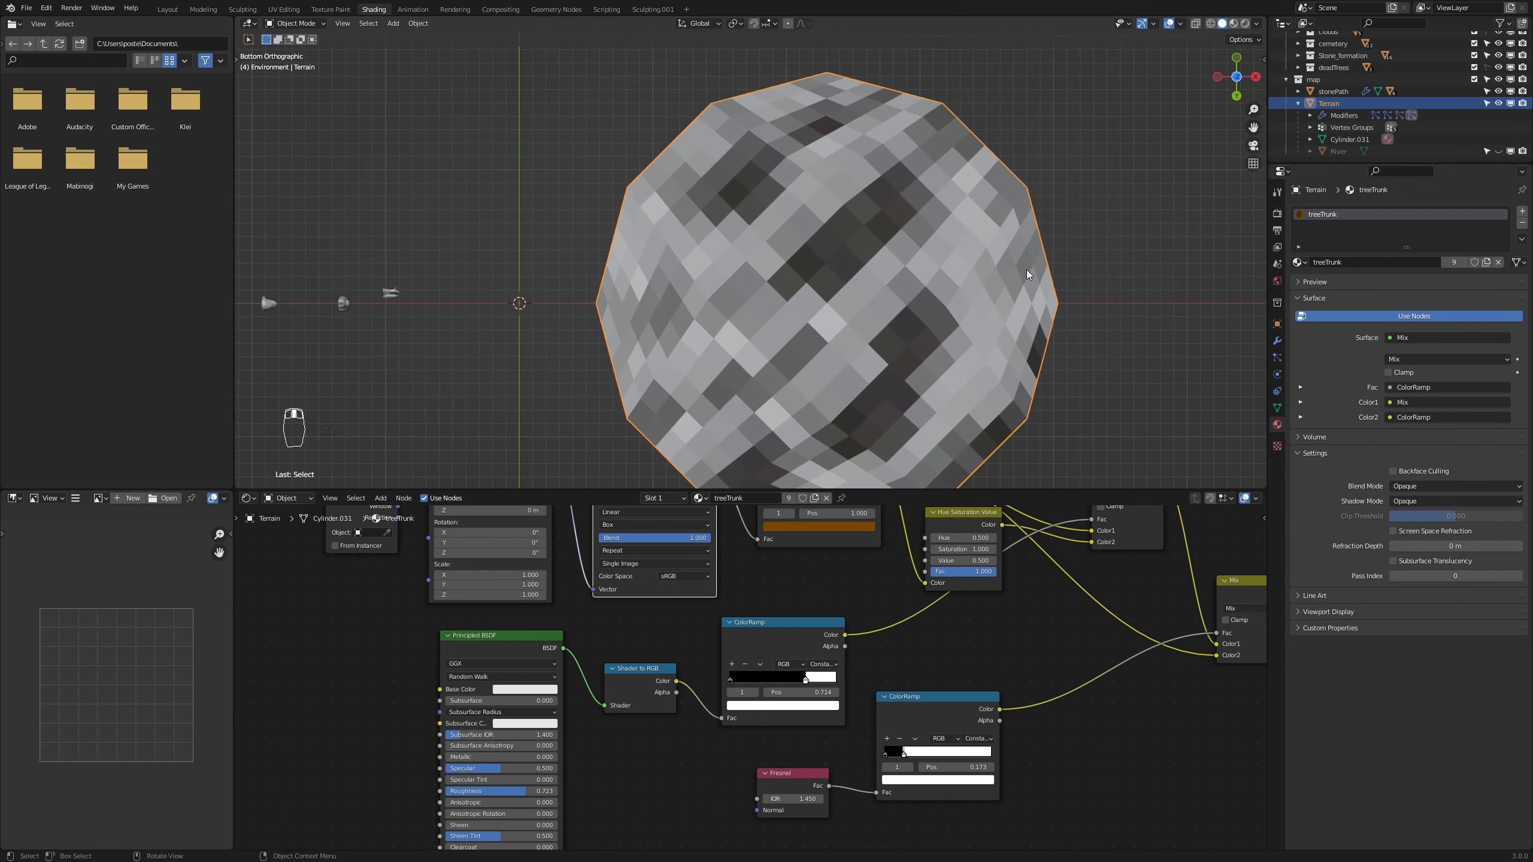
scroll(981, 221, down, 1)
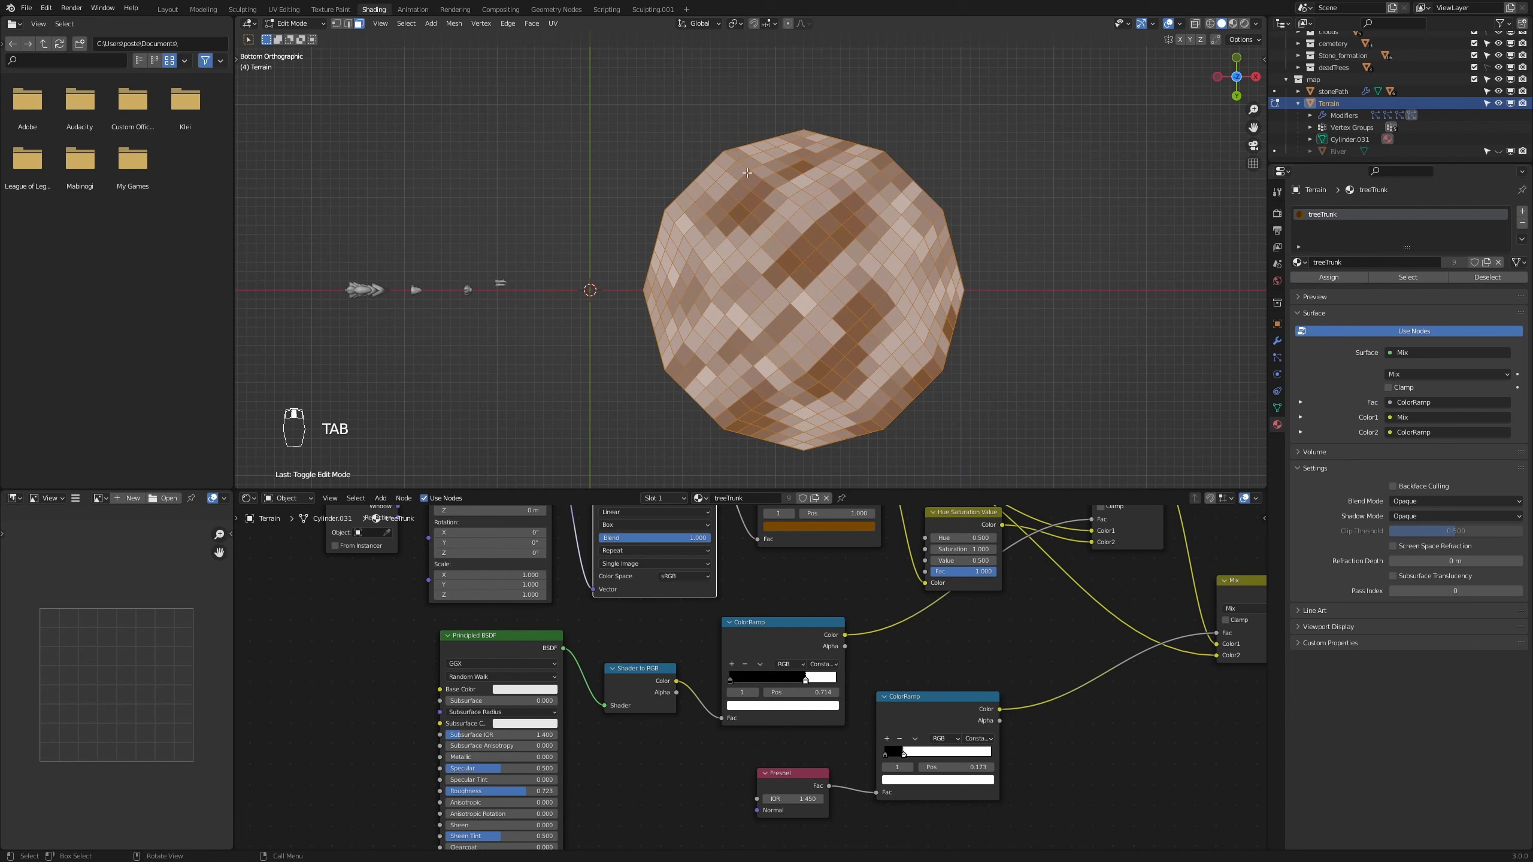
drag(624, 118, 1034, 469)
Add the vertical side wall faces all around the island to the underside face selection
middle_drag(1065, 355, 879, 110)
scroll(695, 265, up, 2)
click(695, 266)
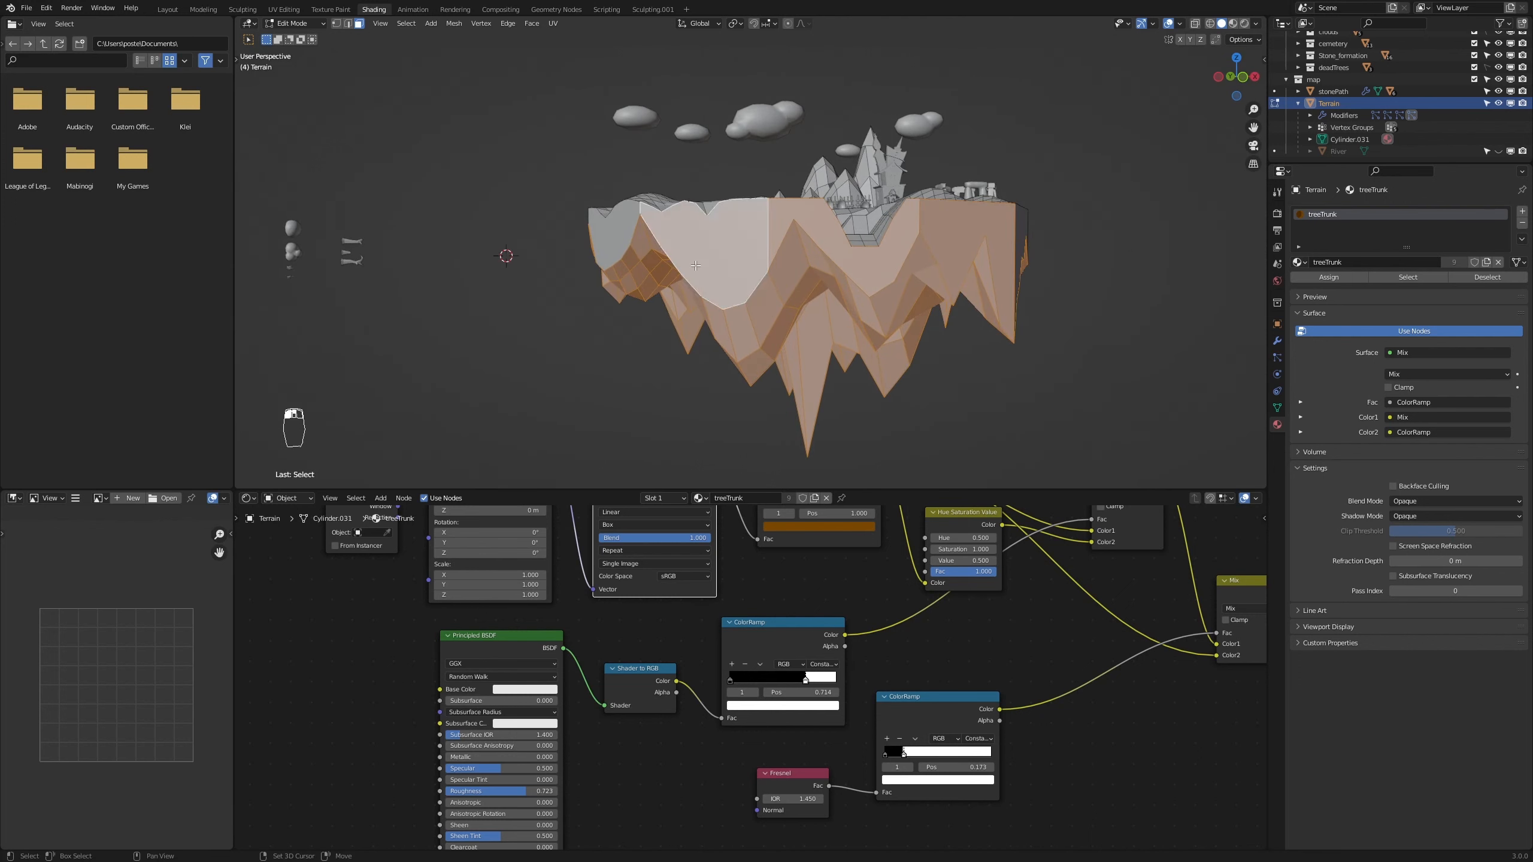
shift+click(615, 248)
middle_drag(1091, 361, 946, 355)
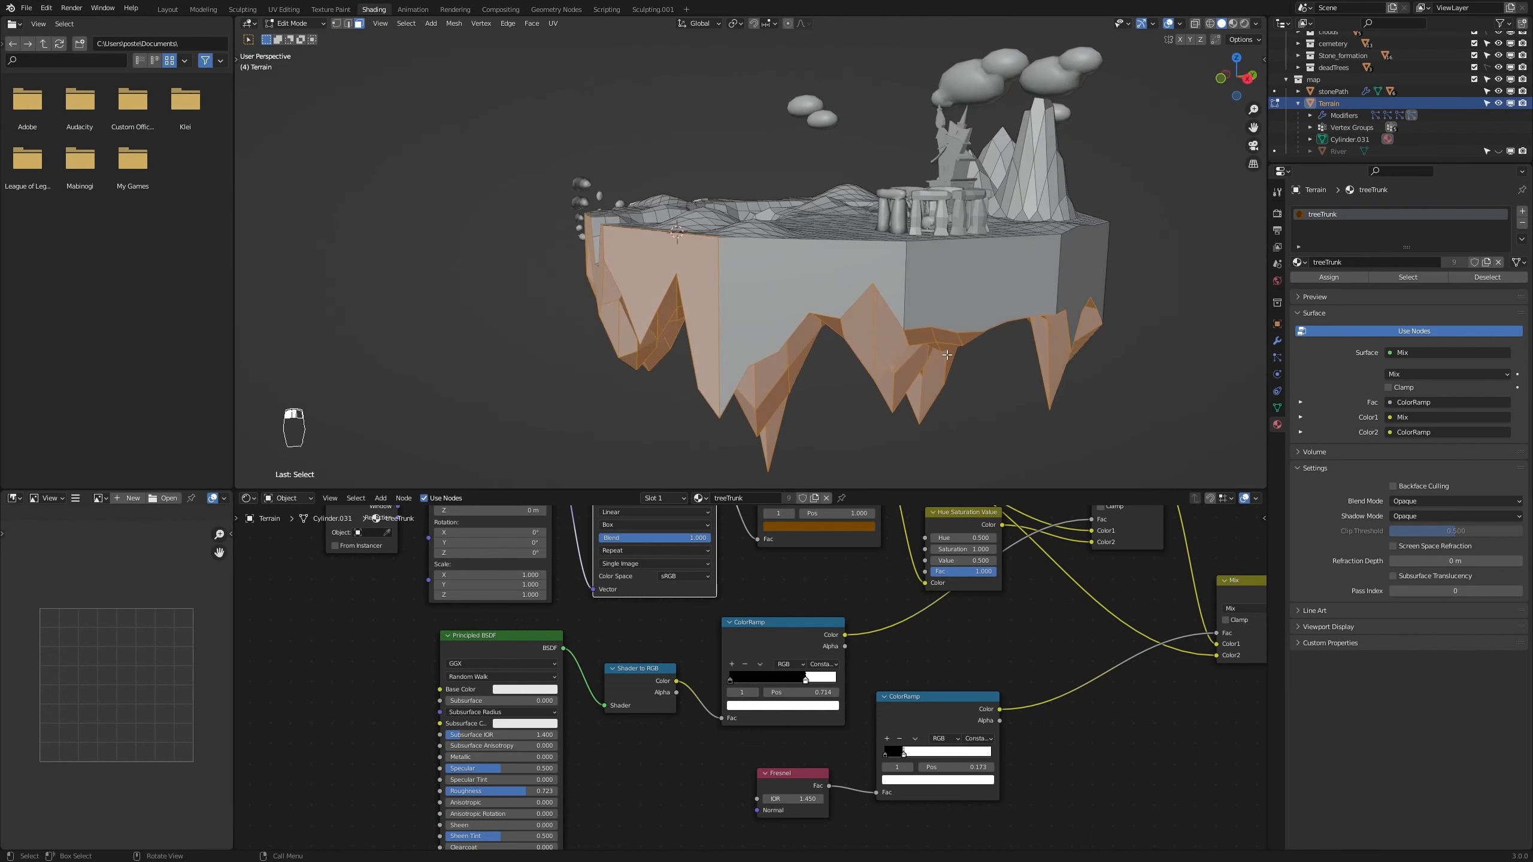
shift+click(771, 279)
shift+click(984, 278)
shift+click(1095, 276)
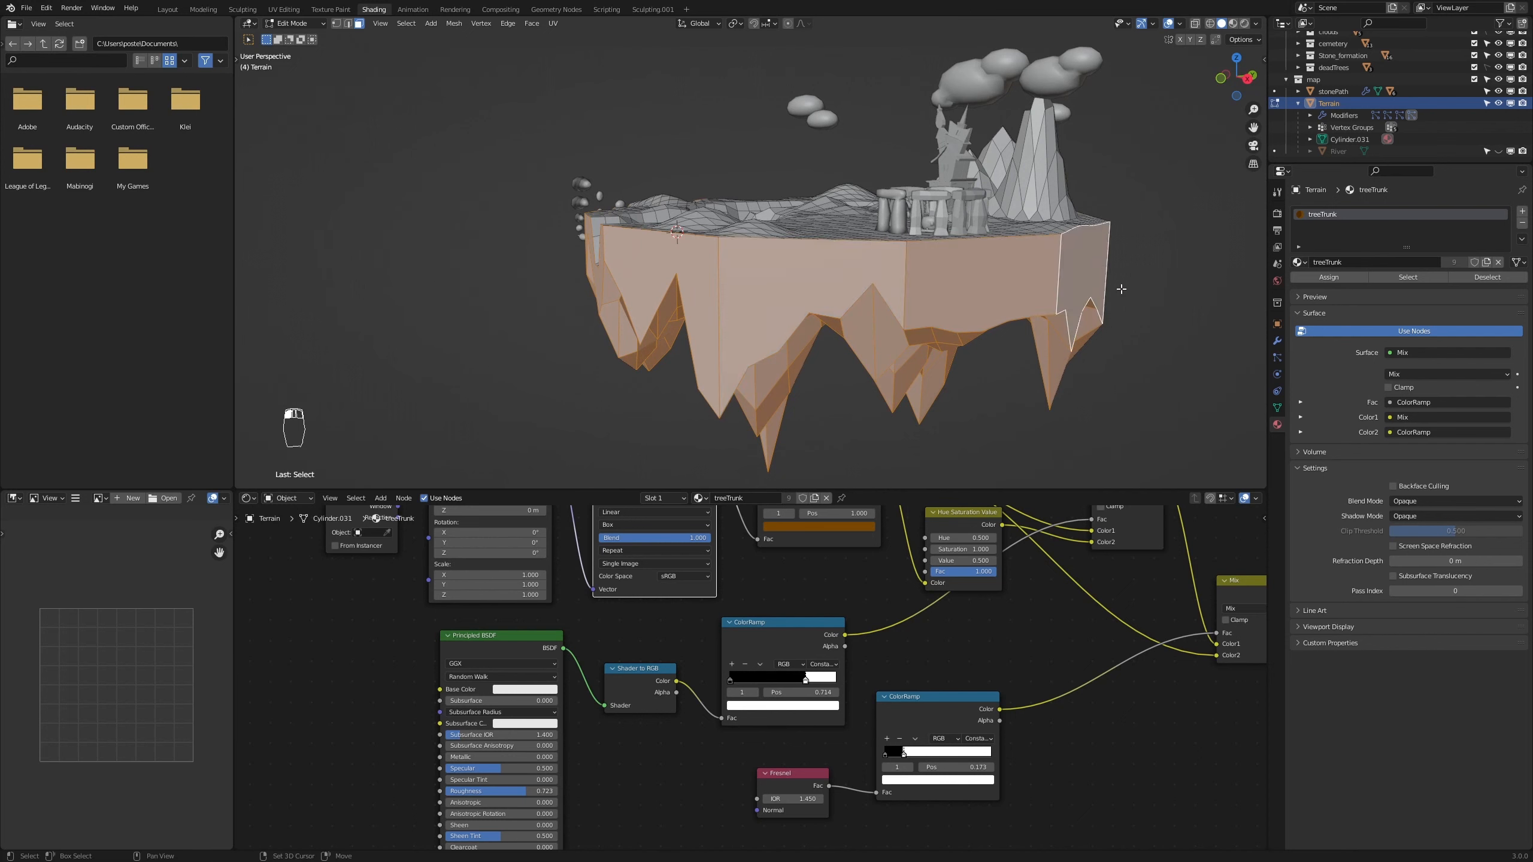
middle_drag(1095, 276, 935, 289)
shift+click(621, 241)
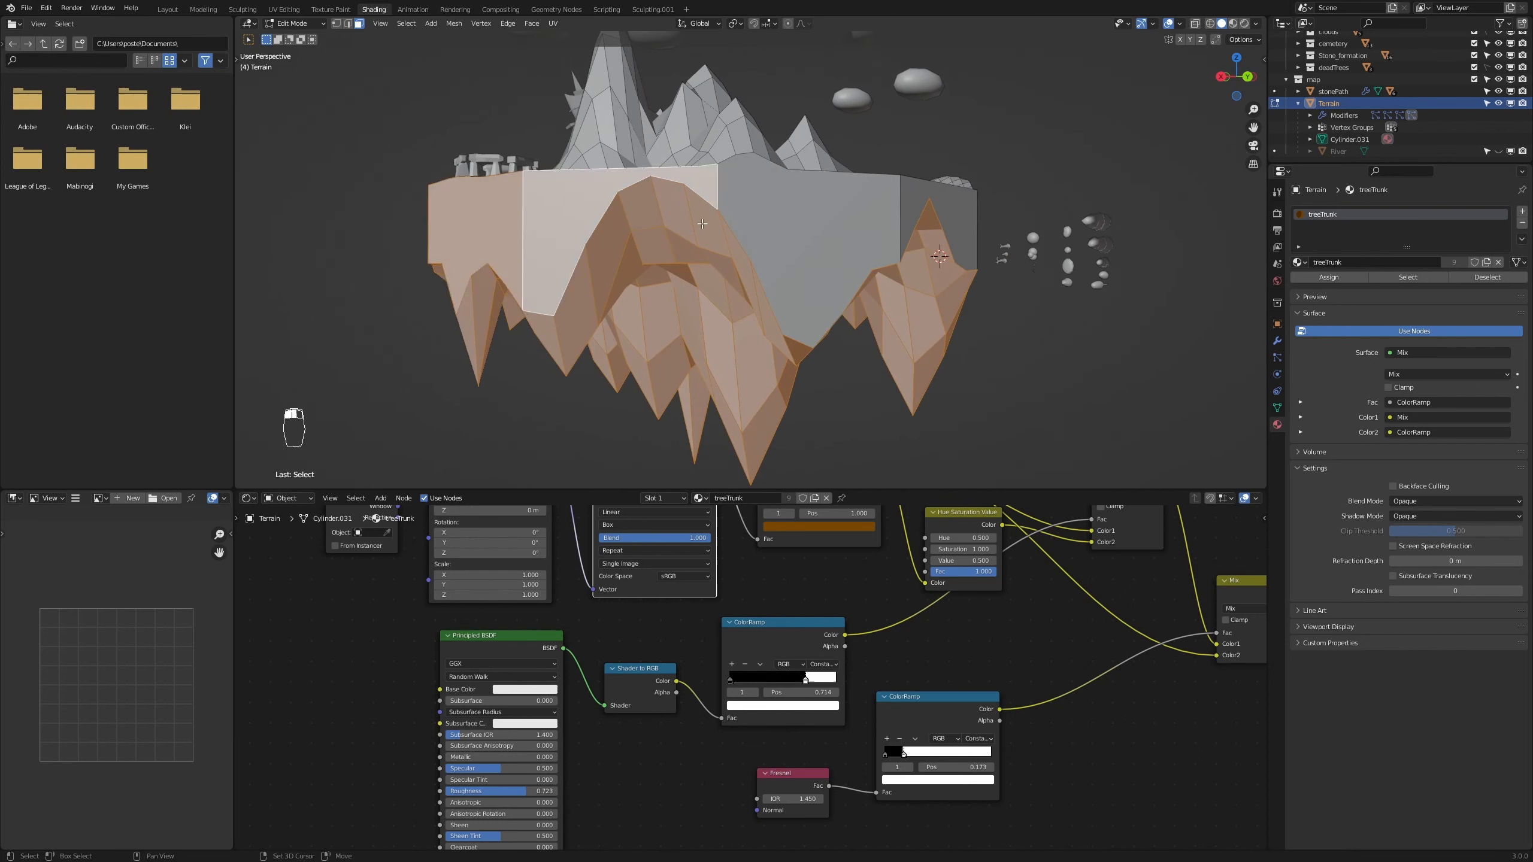
shift+click(842, 229)
shift+click(964, 228)
middle_drag(963, 228, 701, 294)
shift+click(661, 274)
shift+click(785, 260)
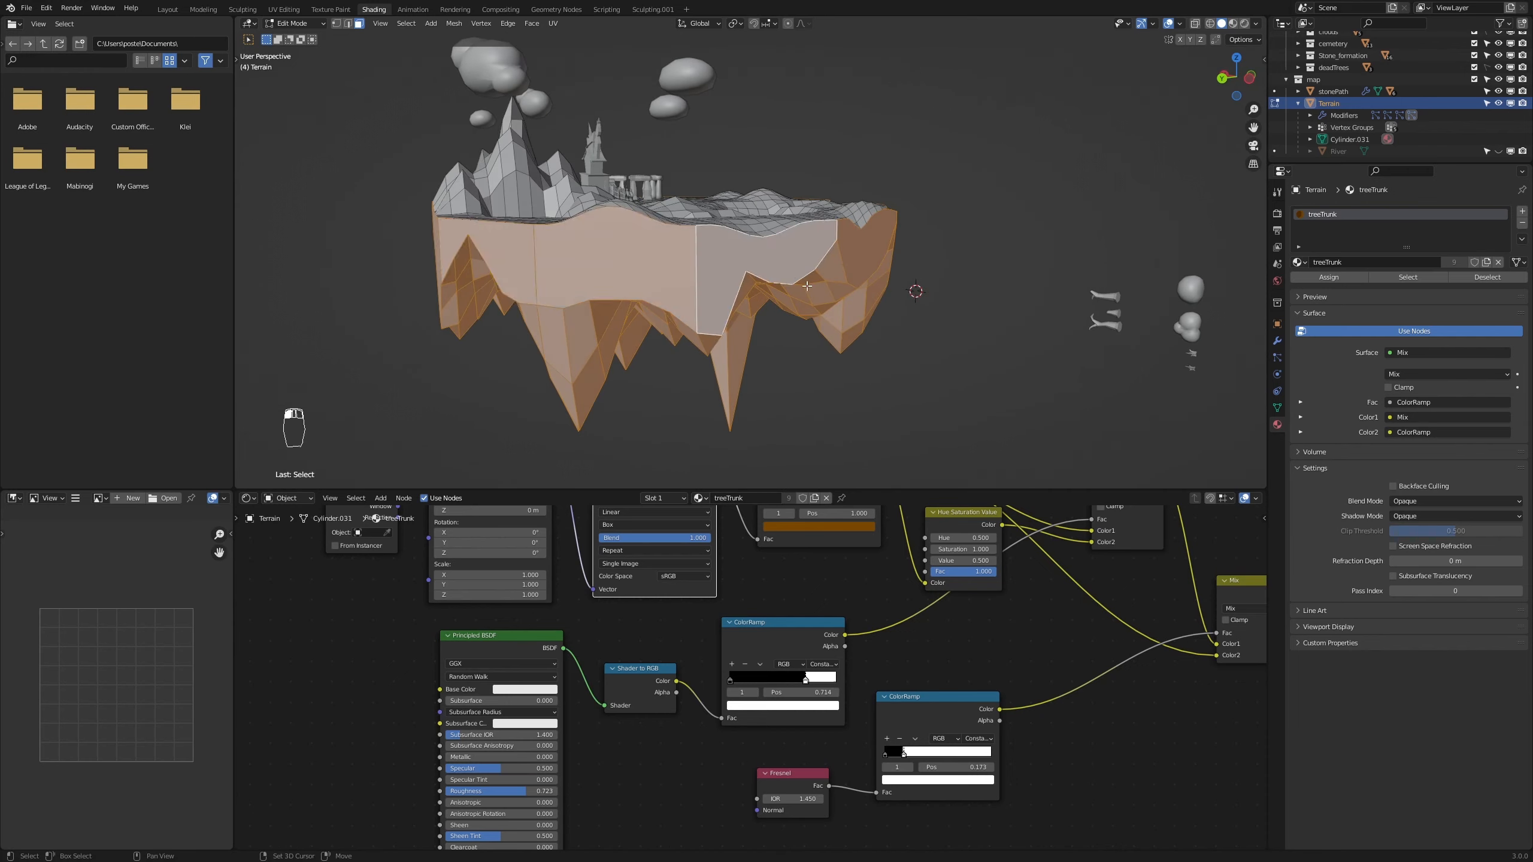
middle_drag(953, 362, 875, 373)
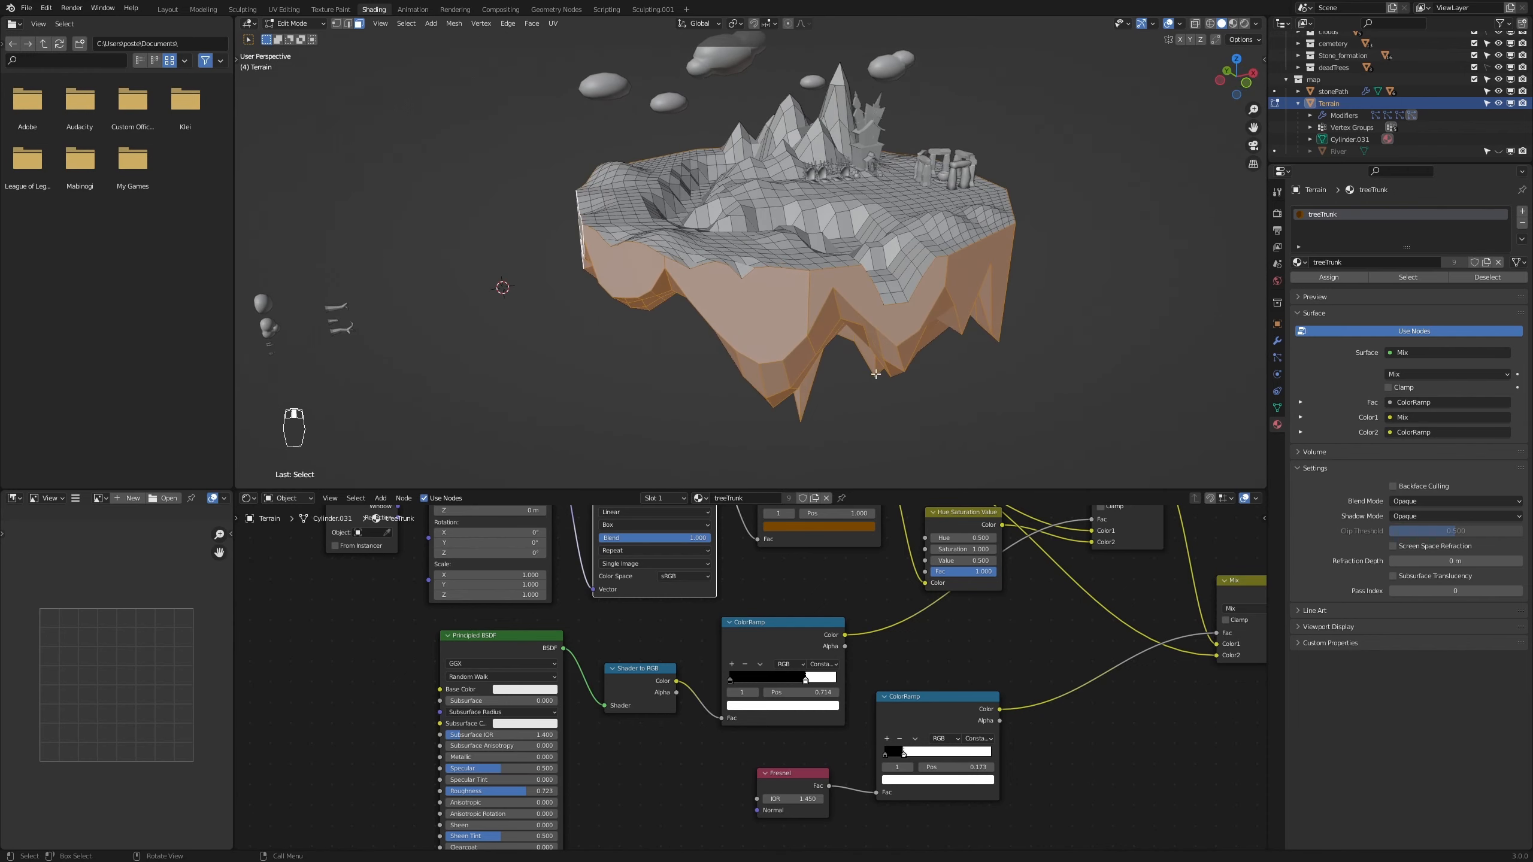
middle_drag(1045, 311, 833, 221)
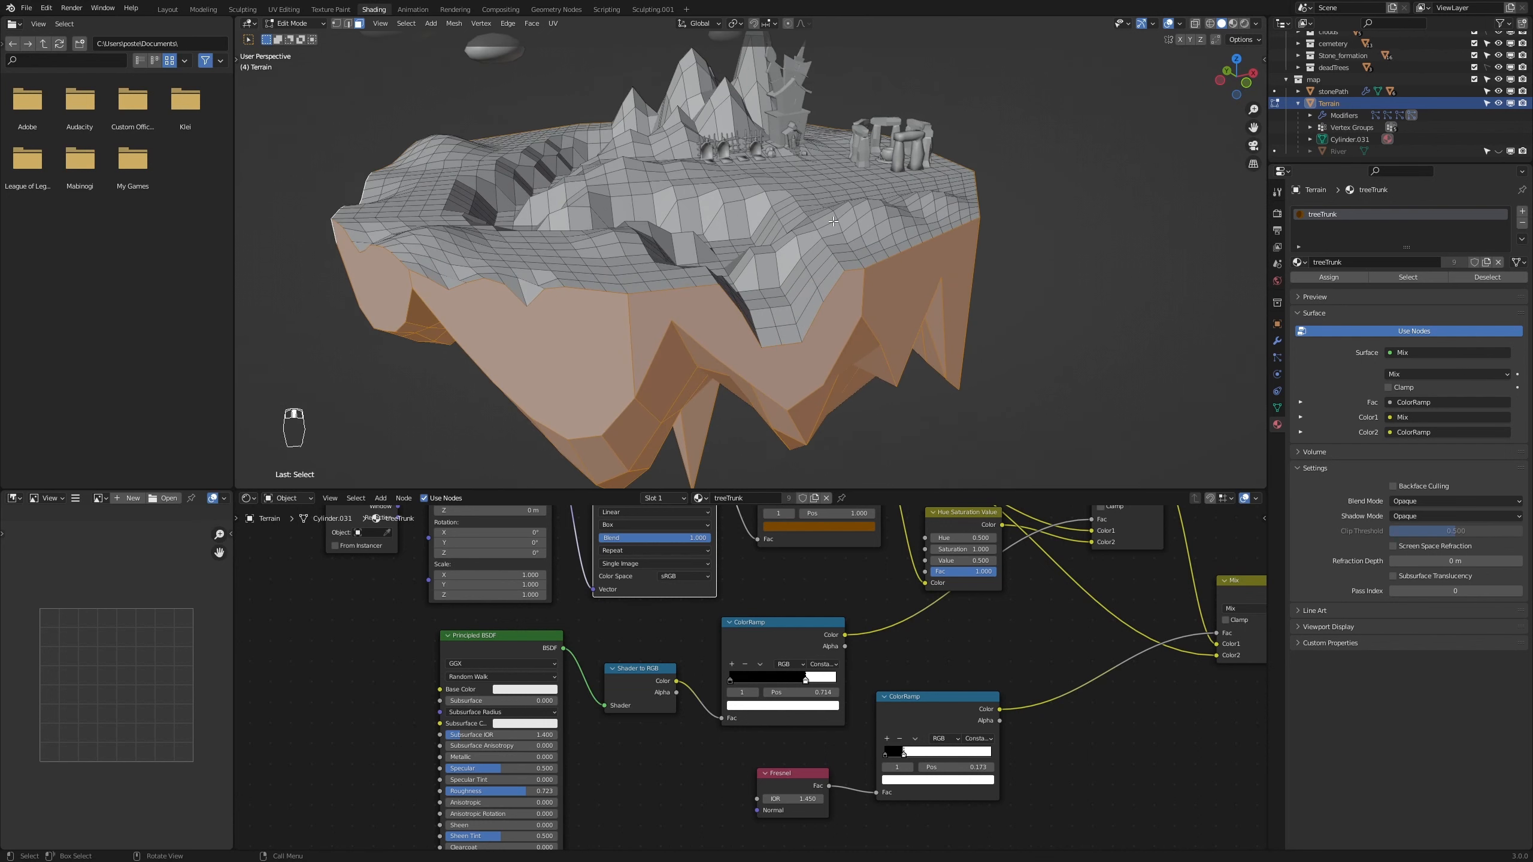
Make an independent copy of the treeTrunk material, name it mapBottom, and assign it to the selected faces
click(1486, 263)
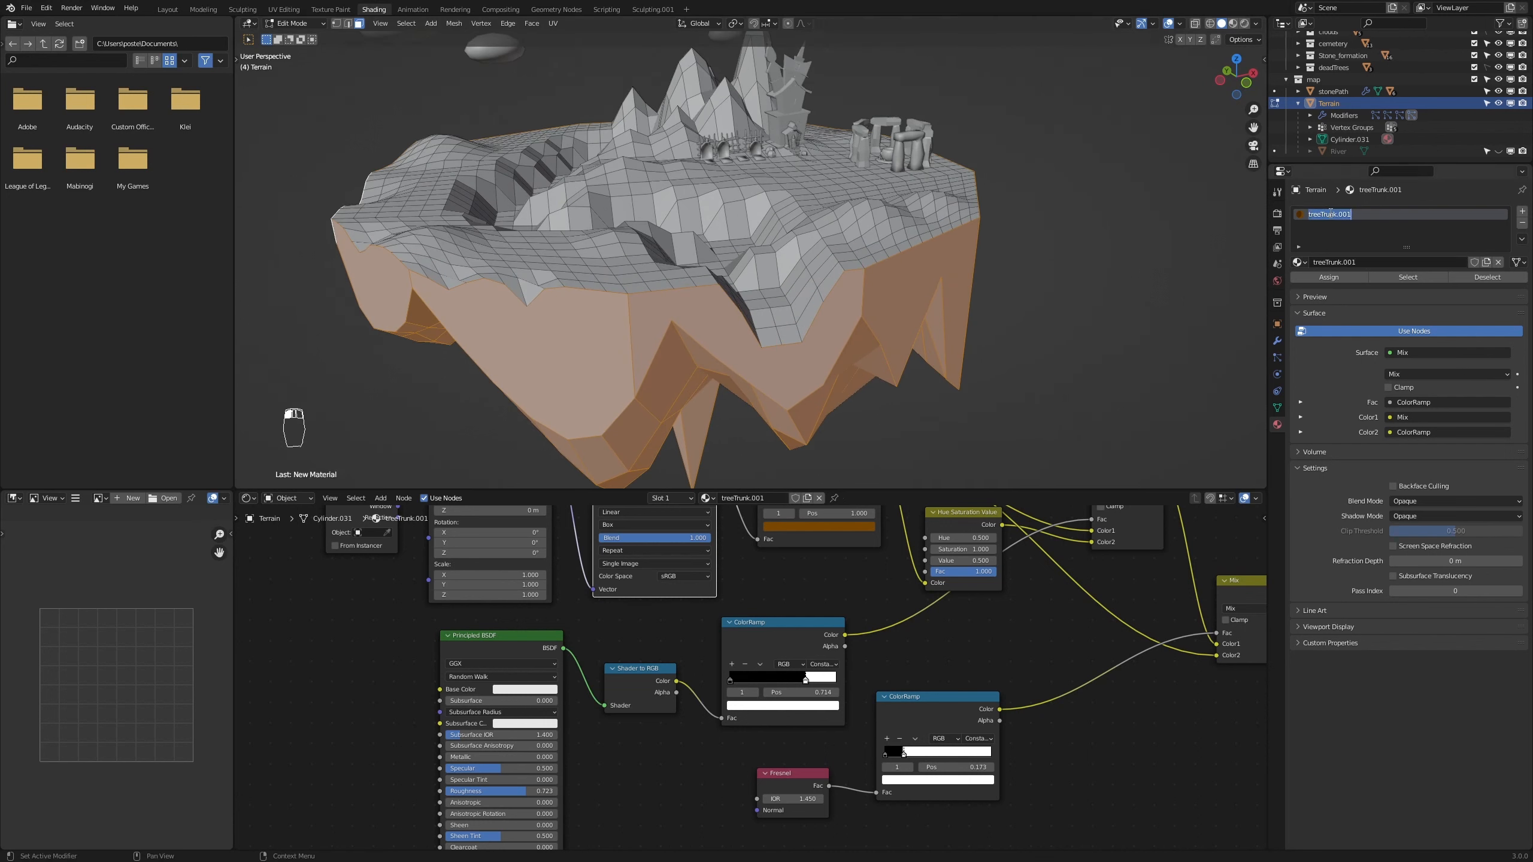
text(Bottom)
key(Return)
click(1331, 275)
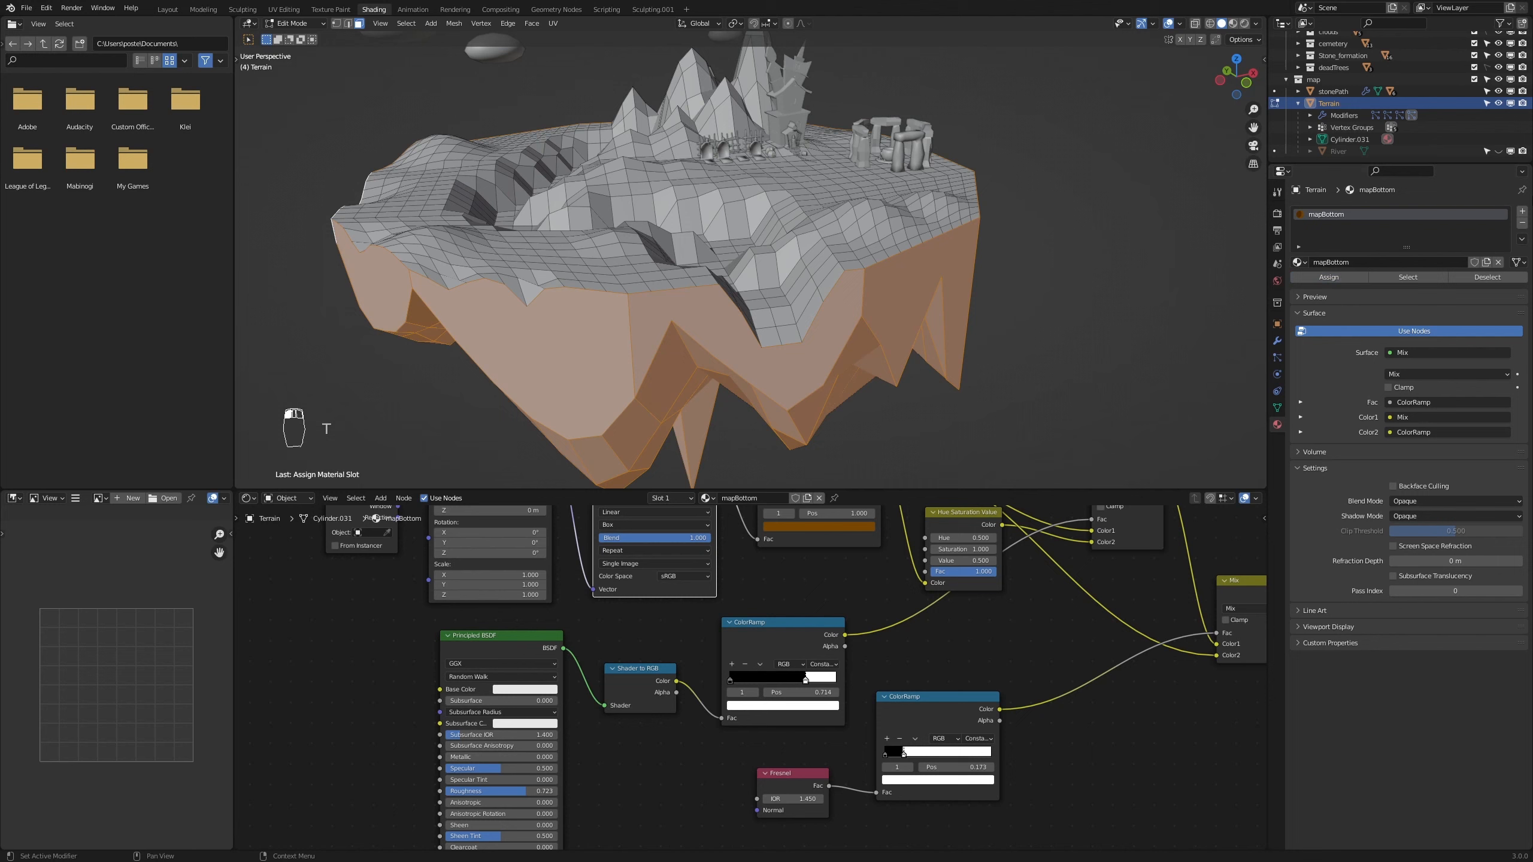
Add a second material slot to the terrain holding an independent copy of mapBottom named pasture
click(1521, 212)
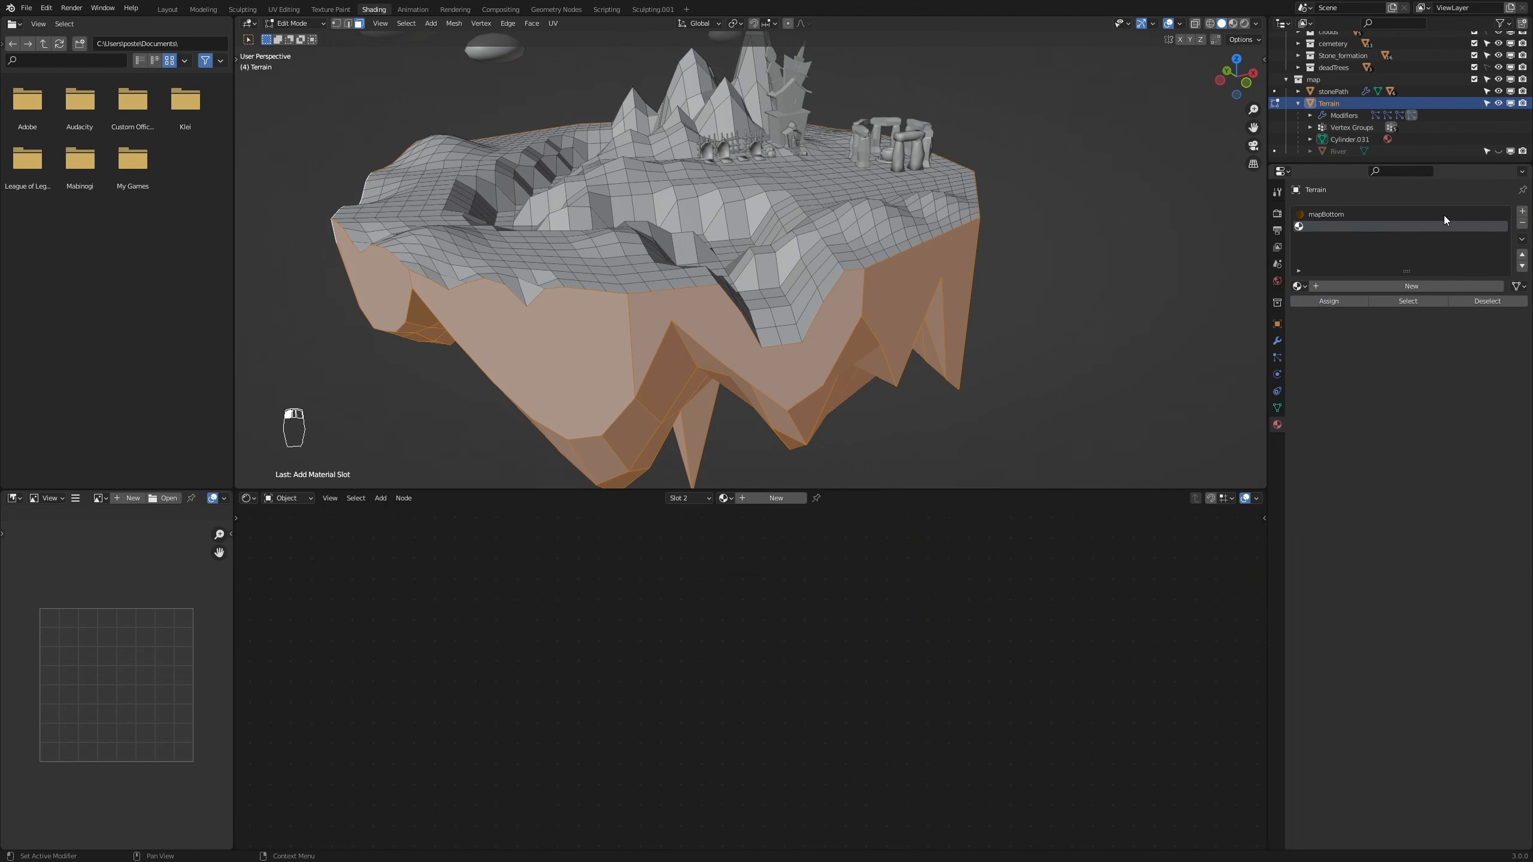
click(1303, 286)
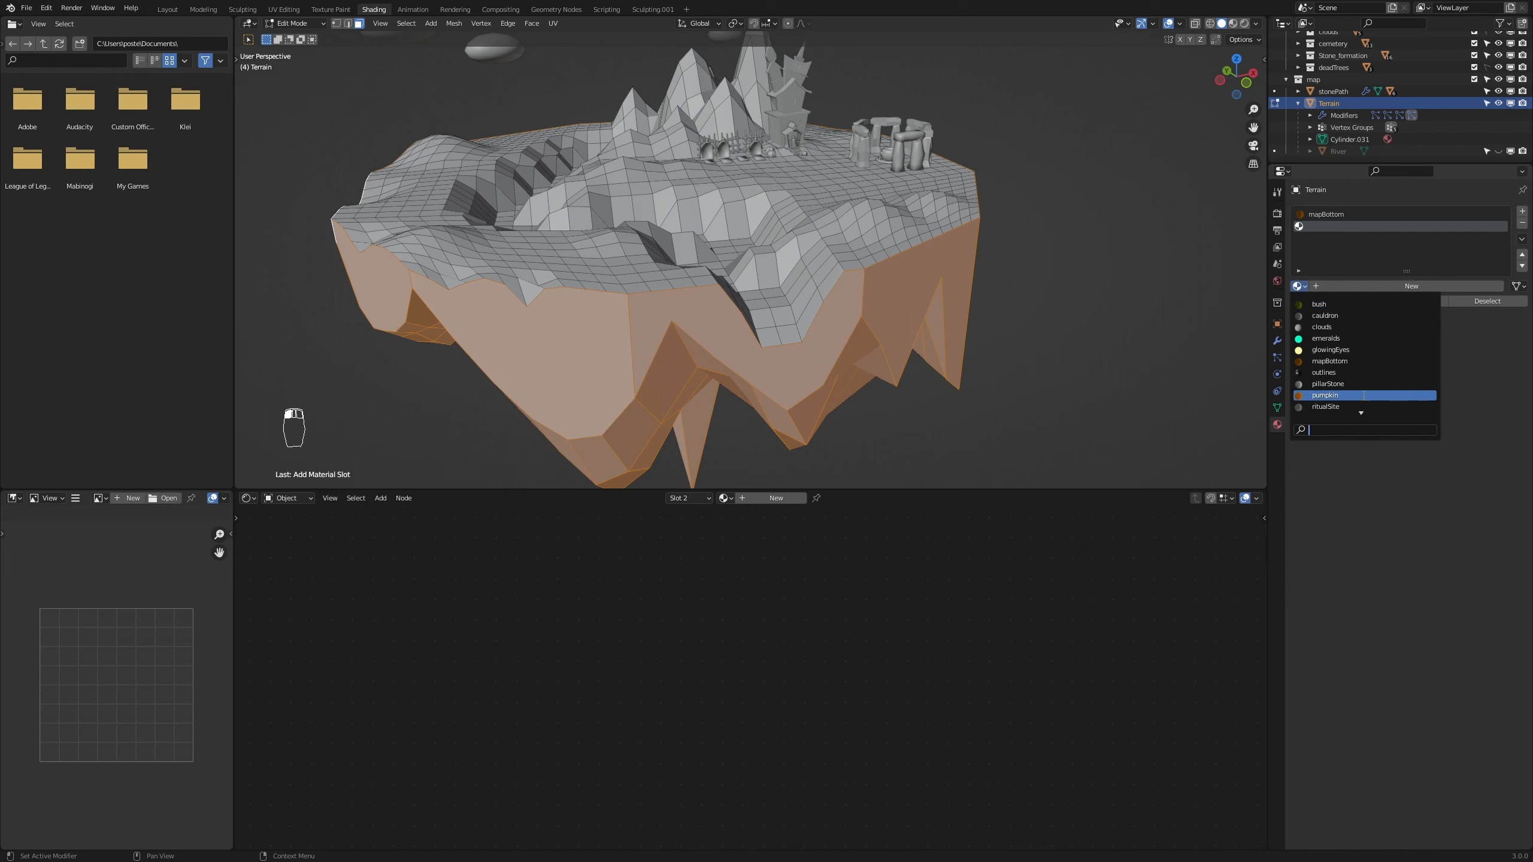
click(1345, 360)
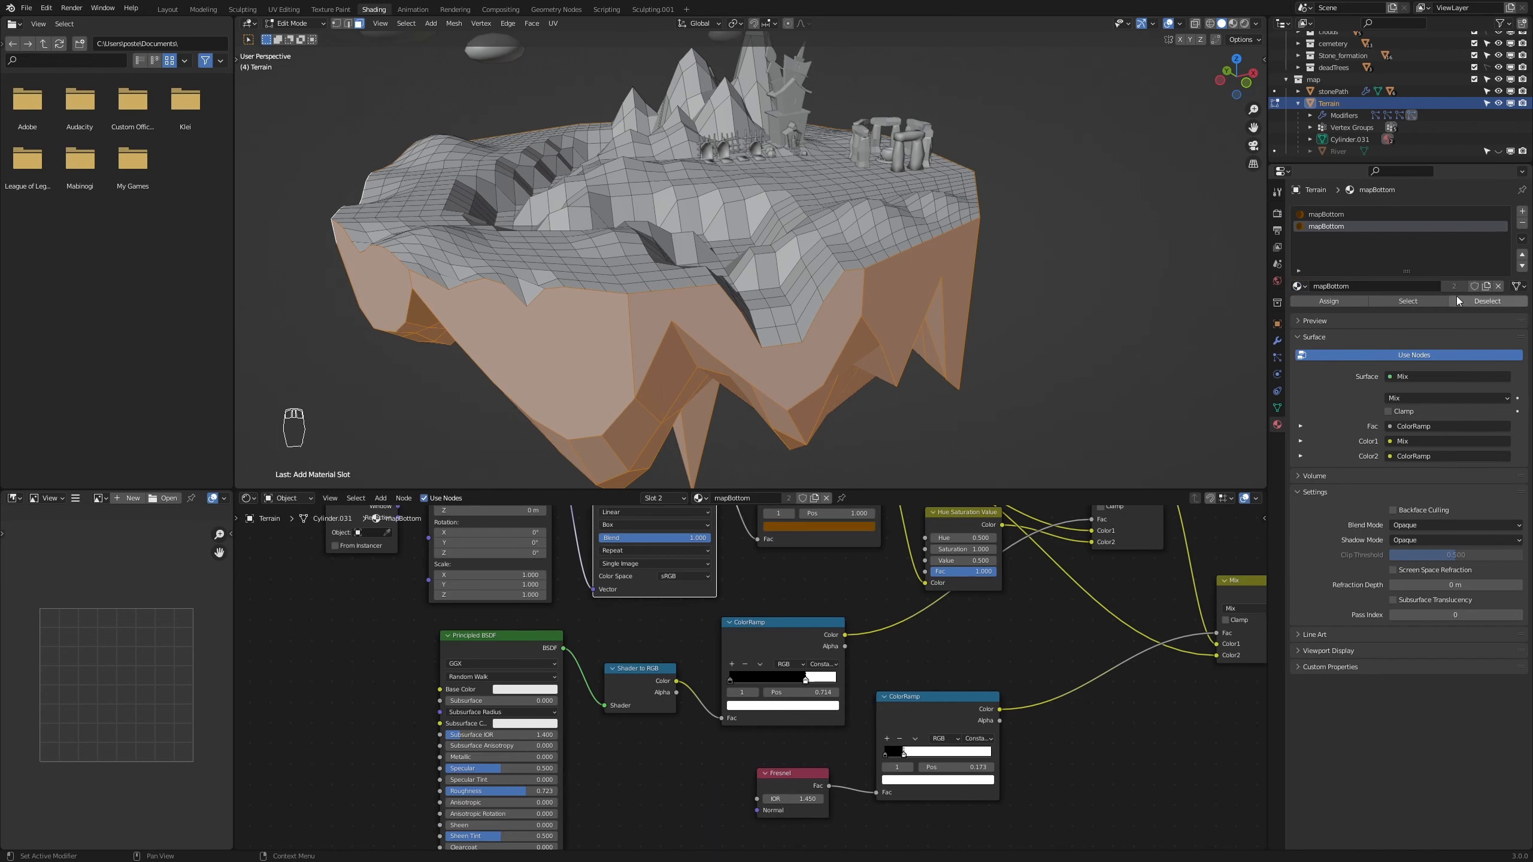
click(1486, 286)
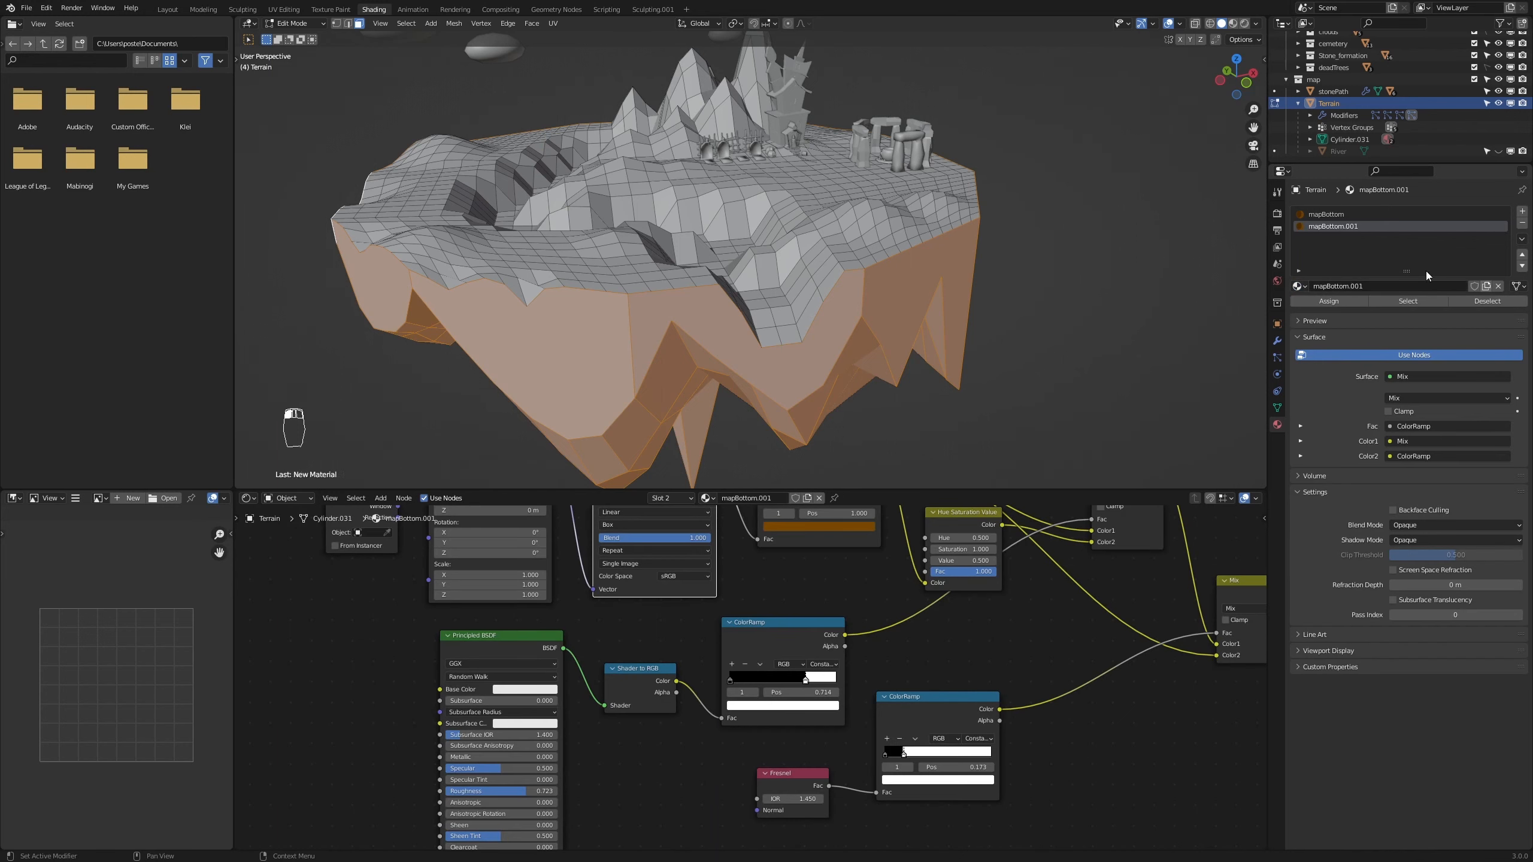
double_click(1323, 227)
text(pasture)
key(Return)
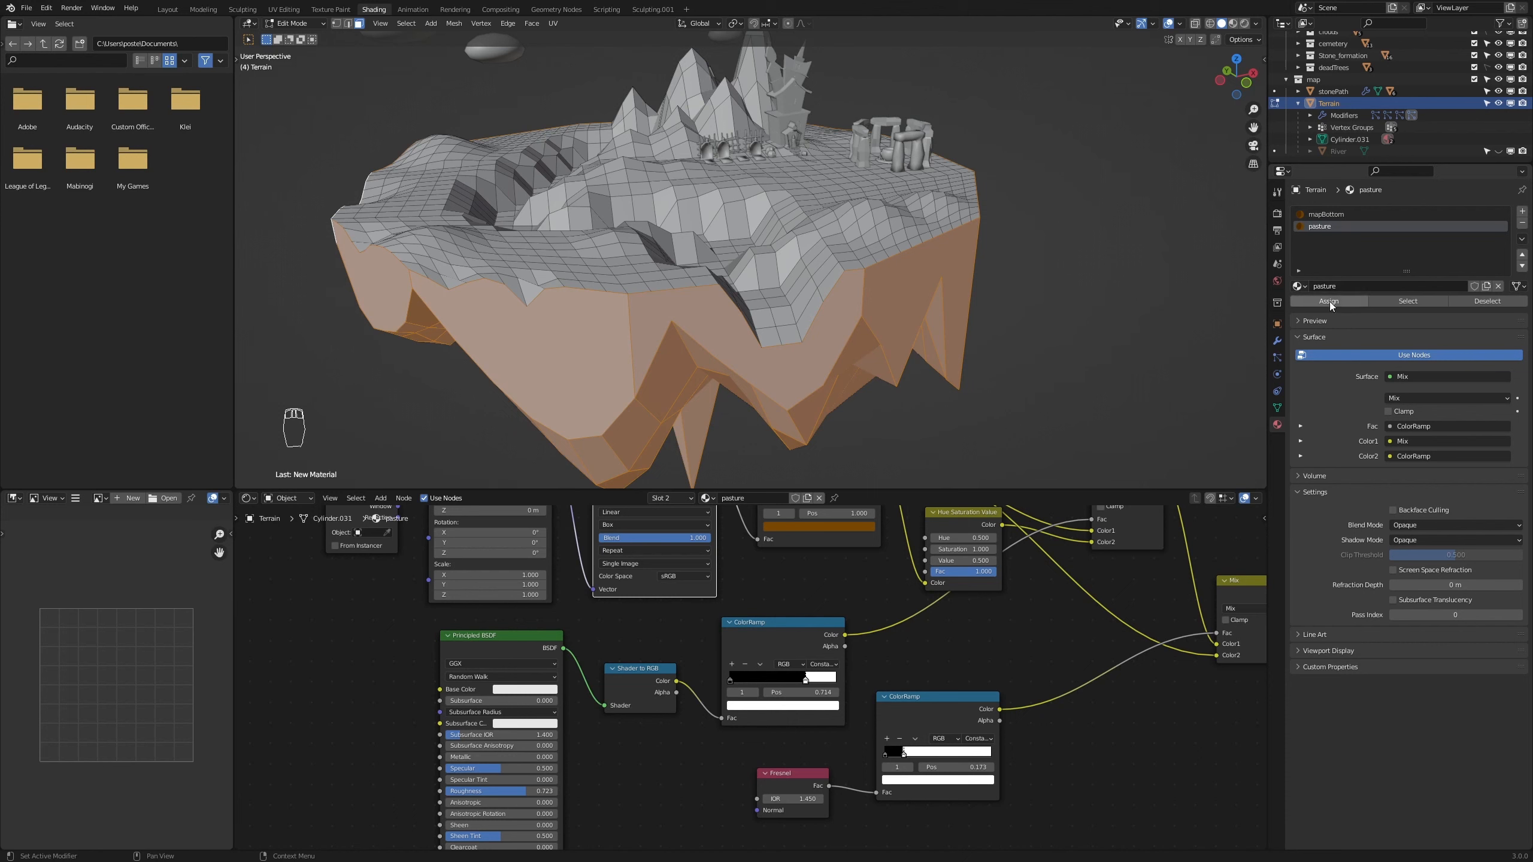
Change the brown end stop of the pasture material's texture ColorRamp to green
middle_drag(783, 551, 805, 650)
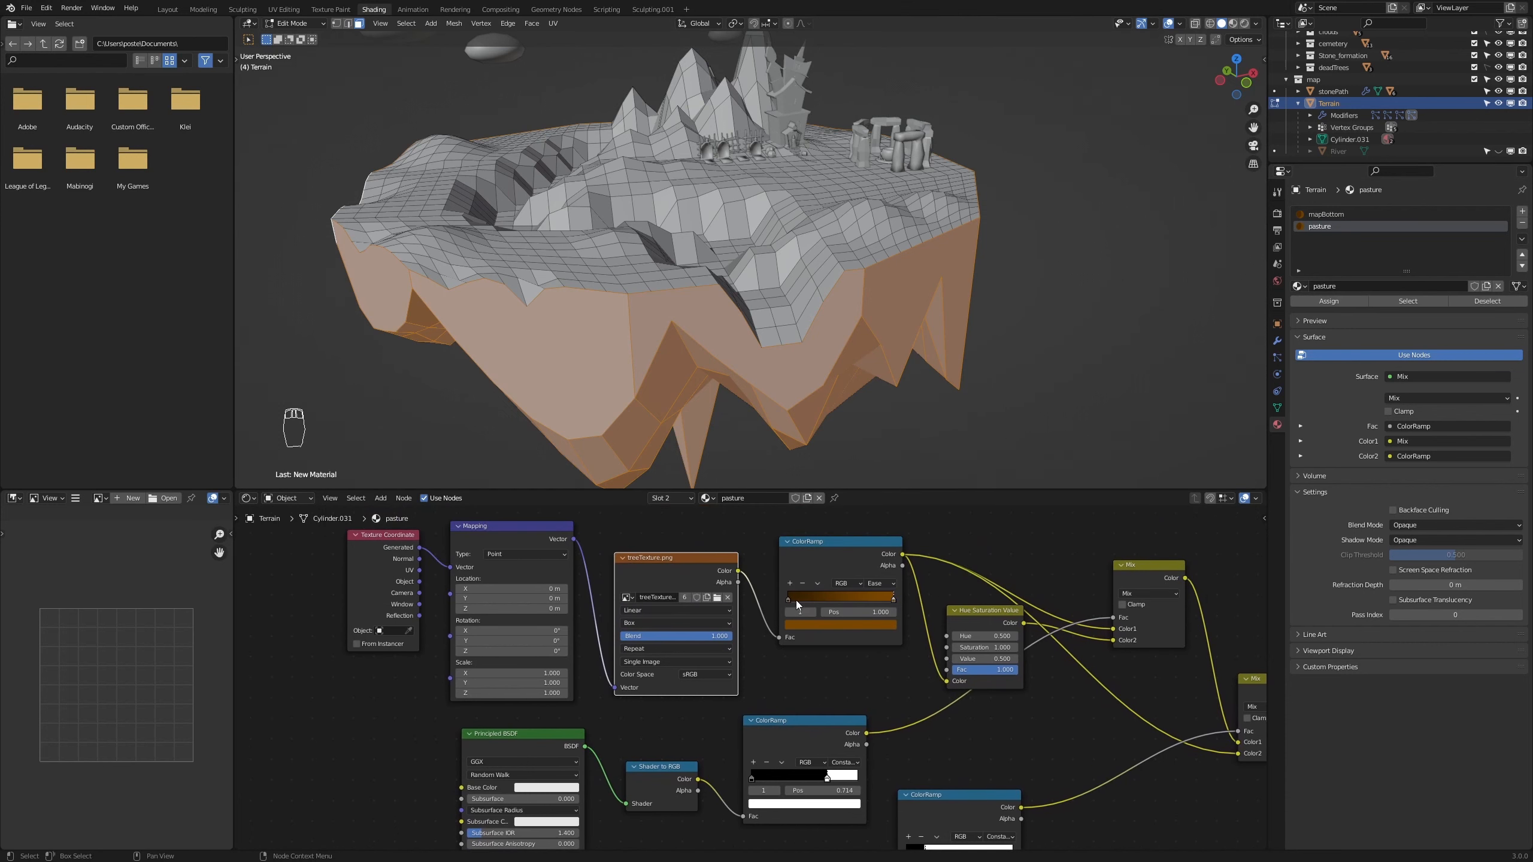
click(881, 628)
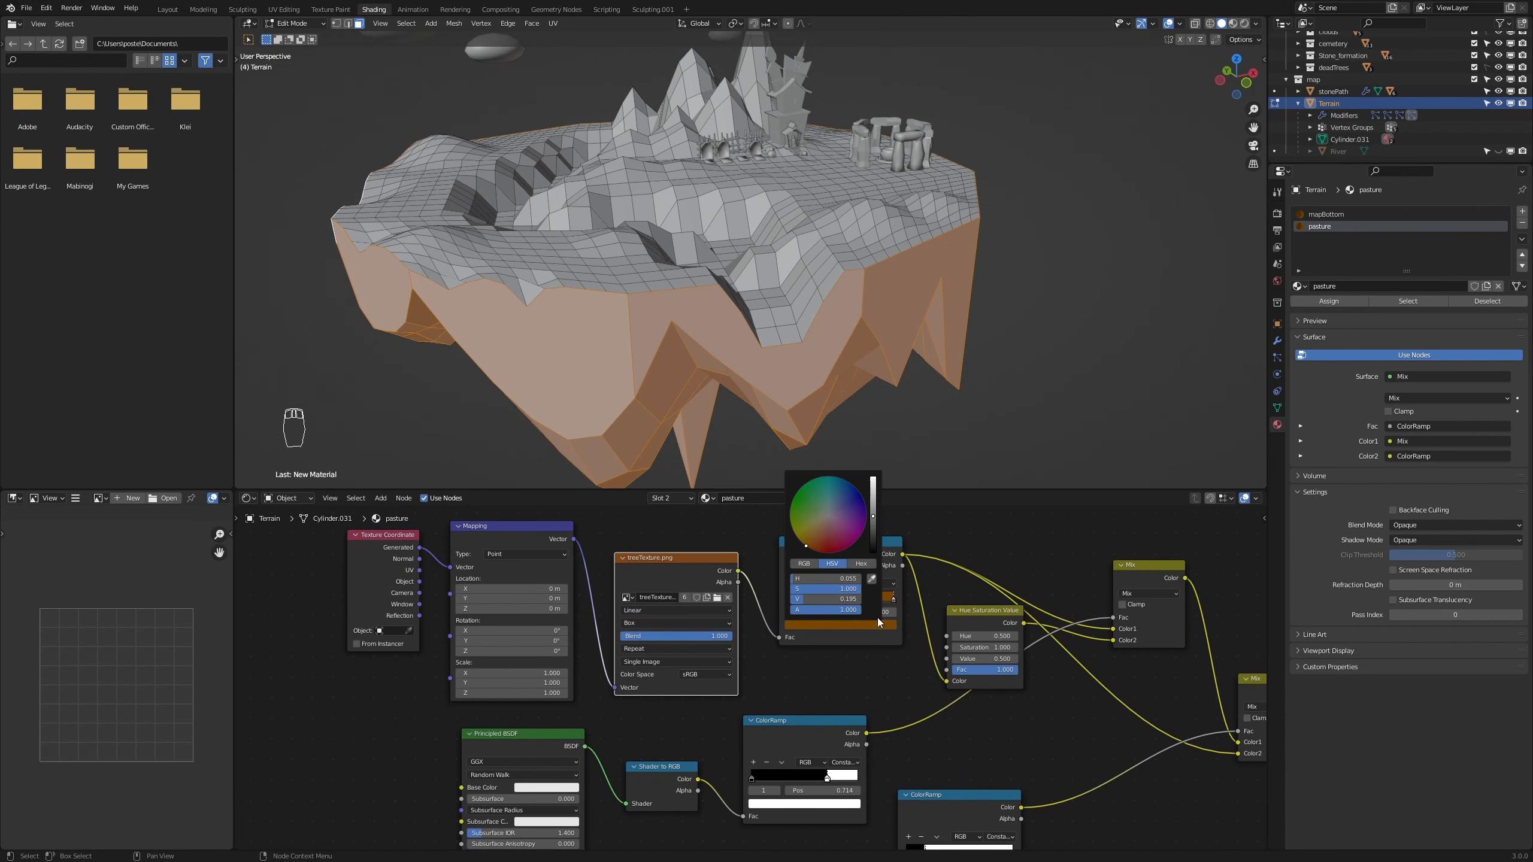
click(810, 504)
drag(844, 589, 862, 588)
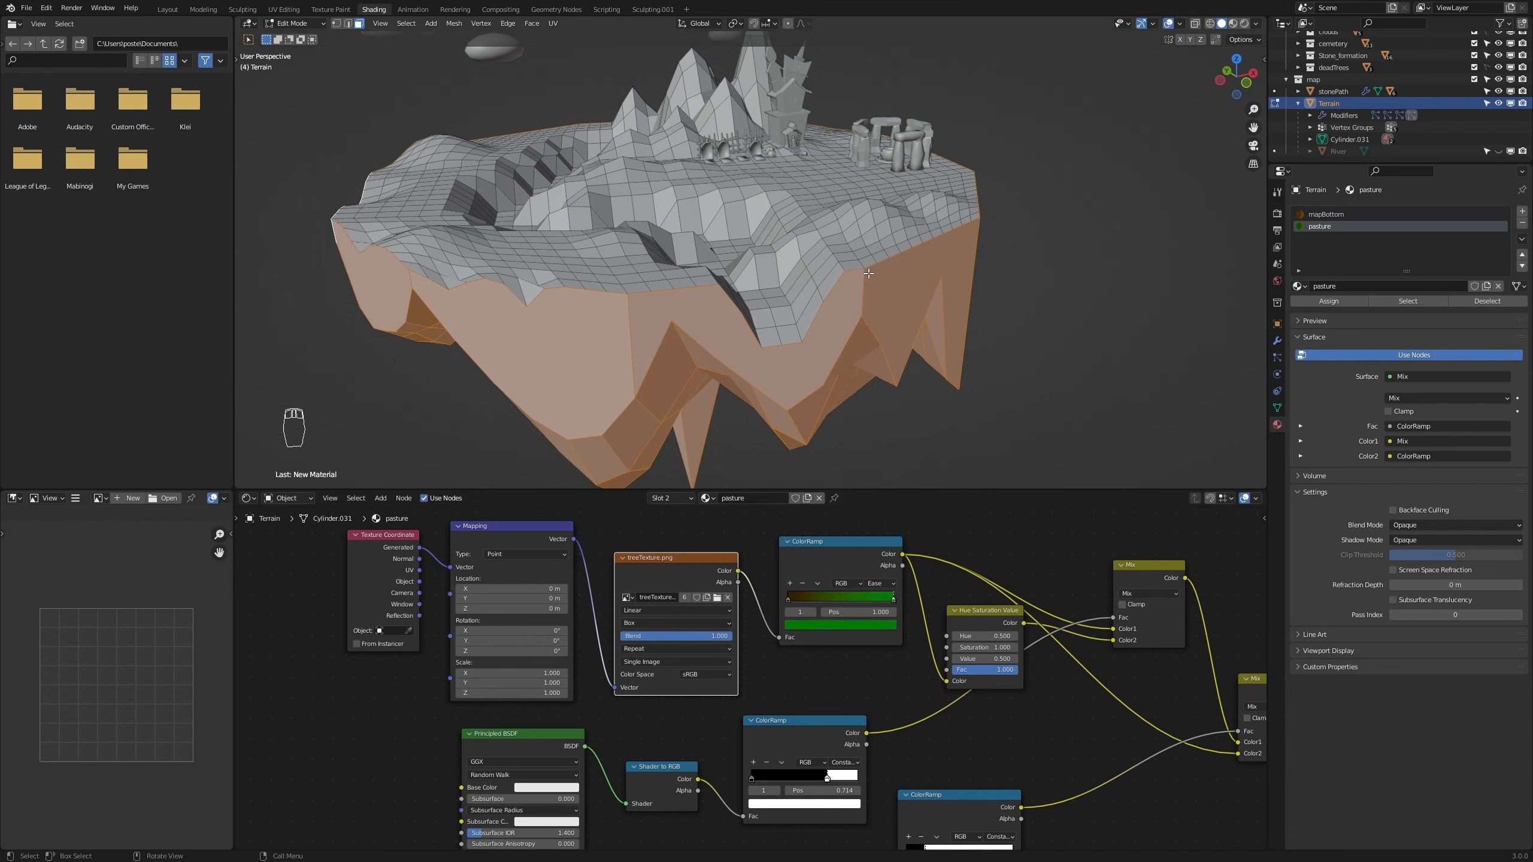
Invert the face selection and assign the pasture material to the island's top faces
key(ctrl+i)
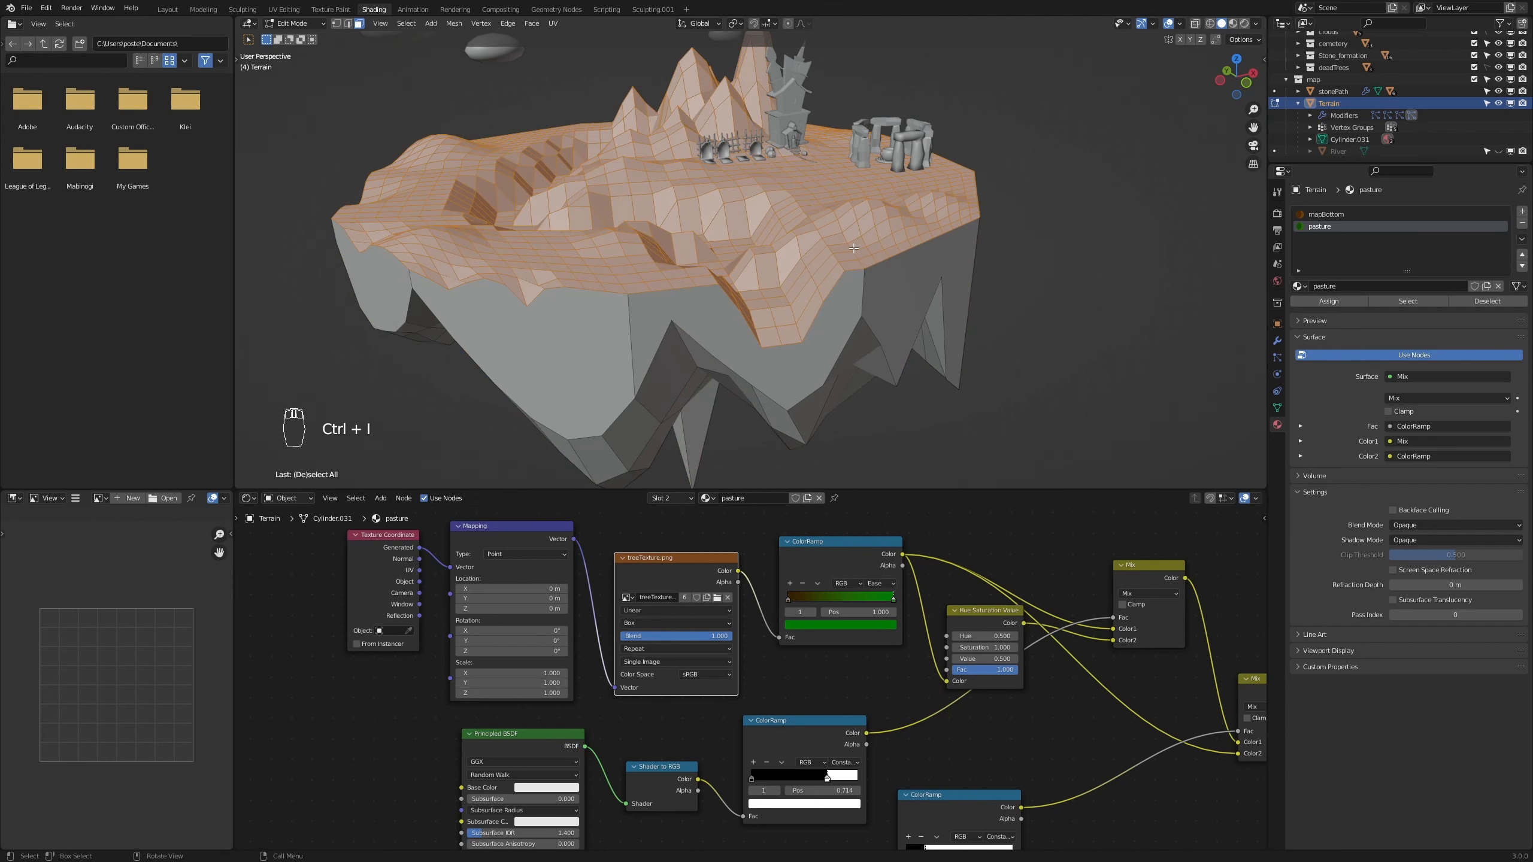
click(1329, 302)
From the top view, circle-select the riverbed faces winding from the island's front edge up toward its far side
middle_drag(880, 334, 1006, 433)
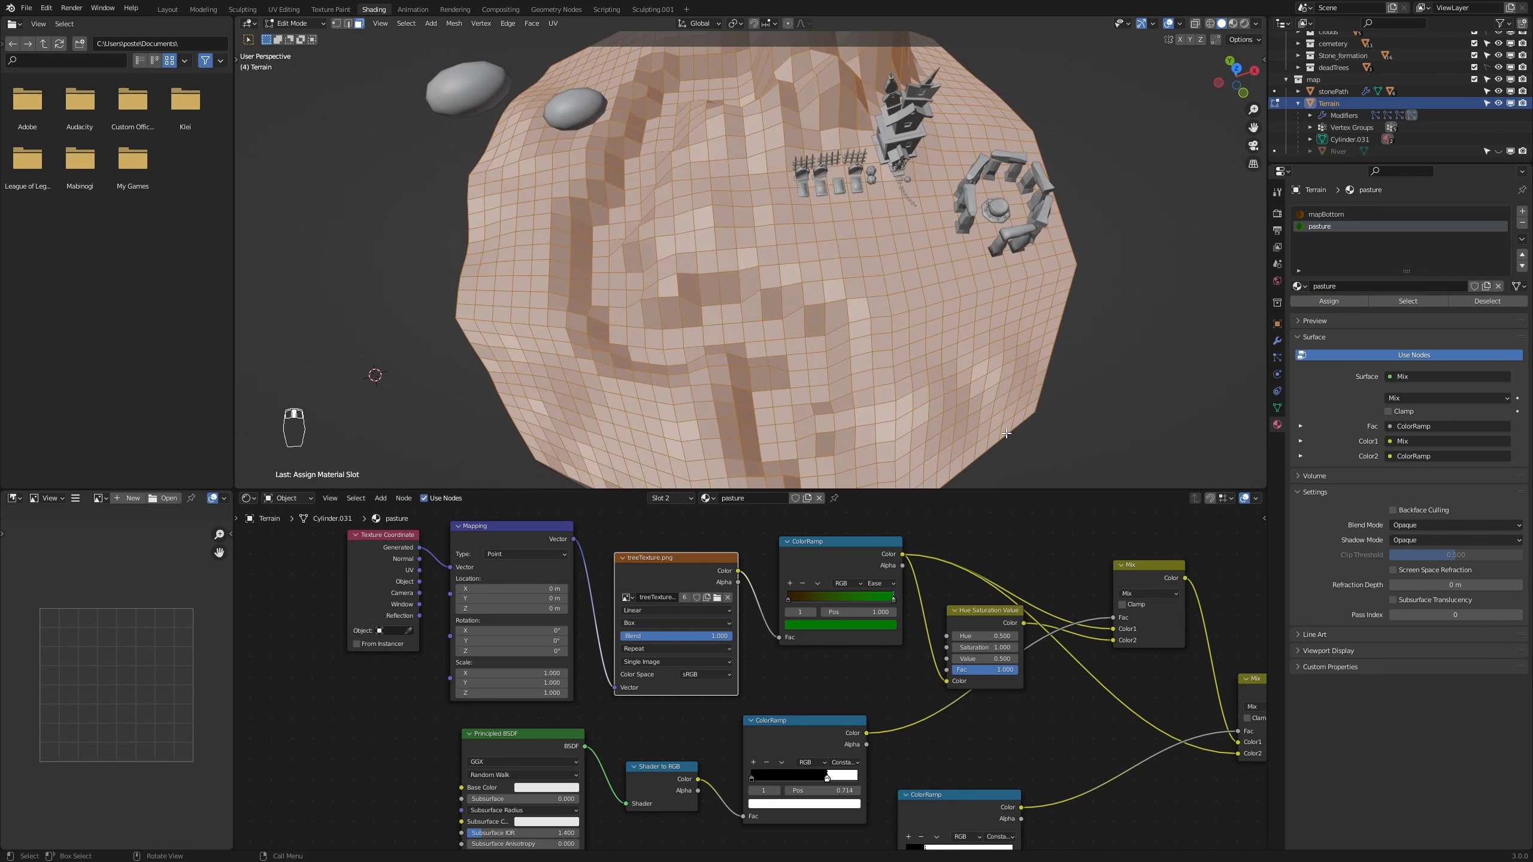
key(KP_7)
scroll(1025, 431, down, 4)
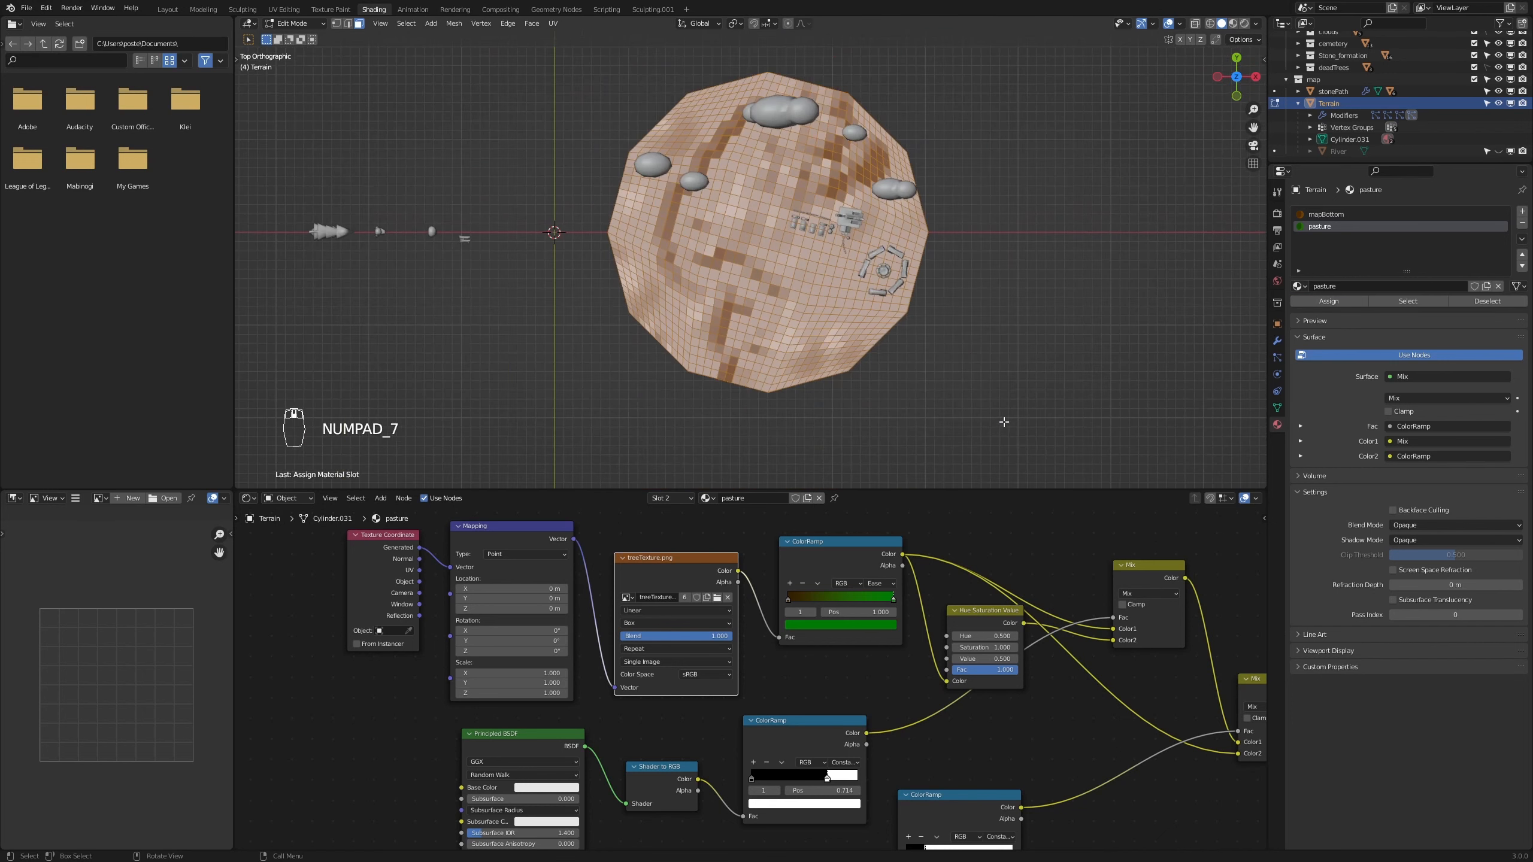
scroll(978, 435, up, 2)
shift+middle_drag(931, 438, 1009, 324)
scroll(1009, 324, up, 2)
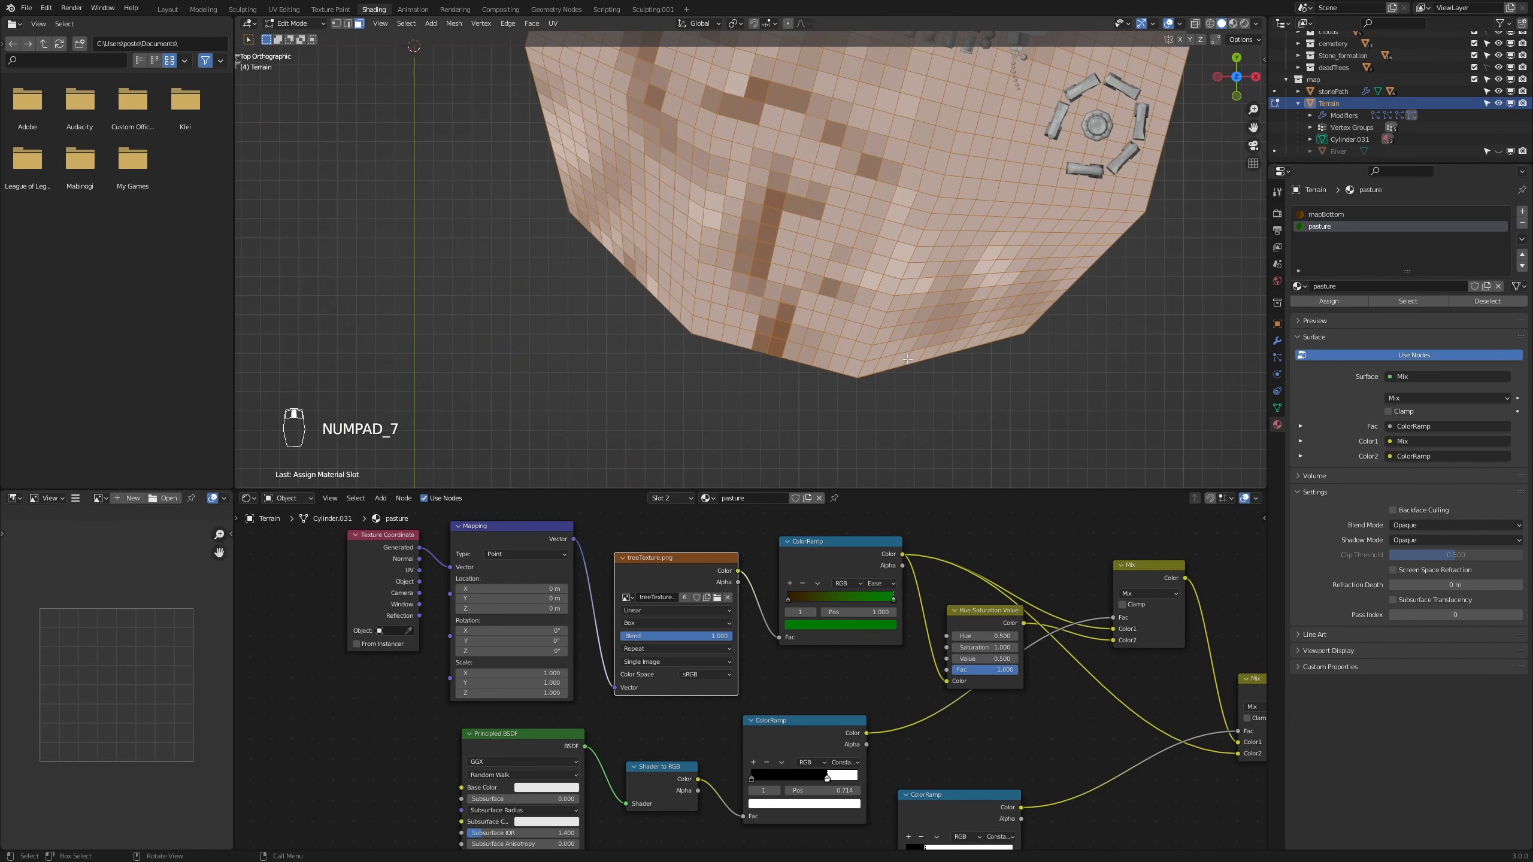
drag(794, 369, 774, 317)
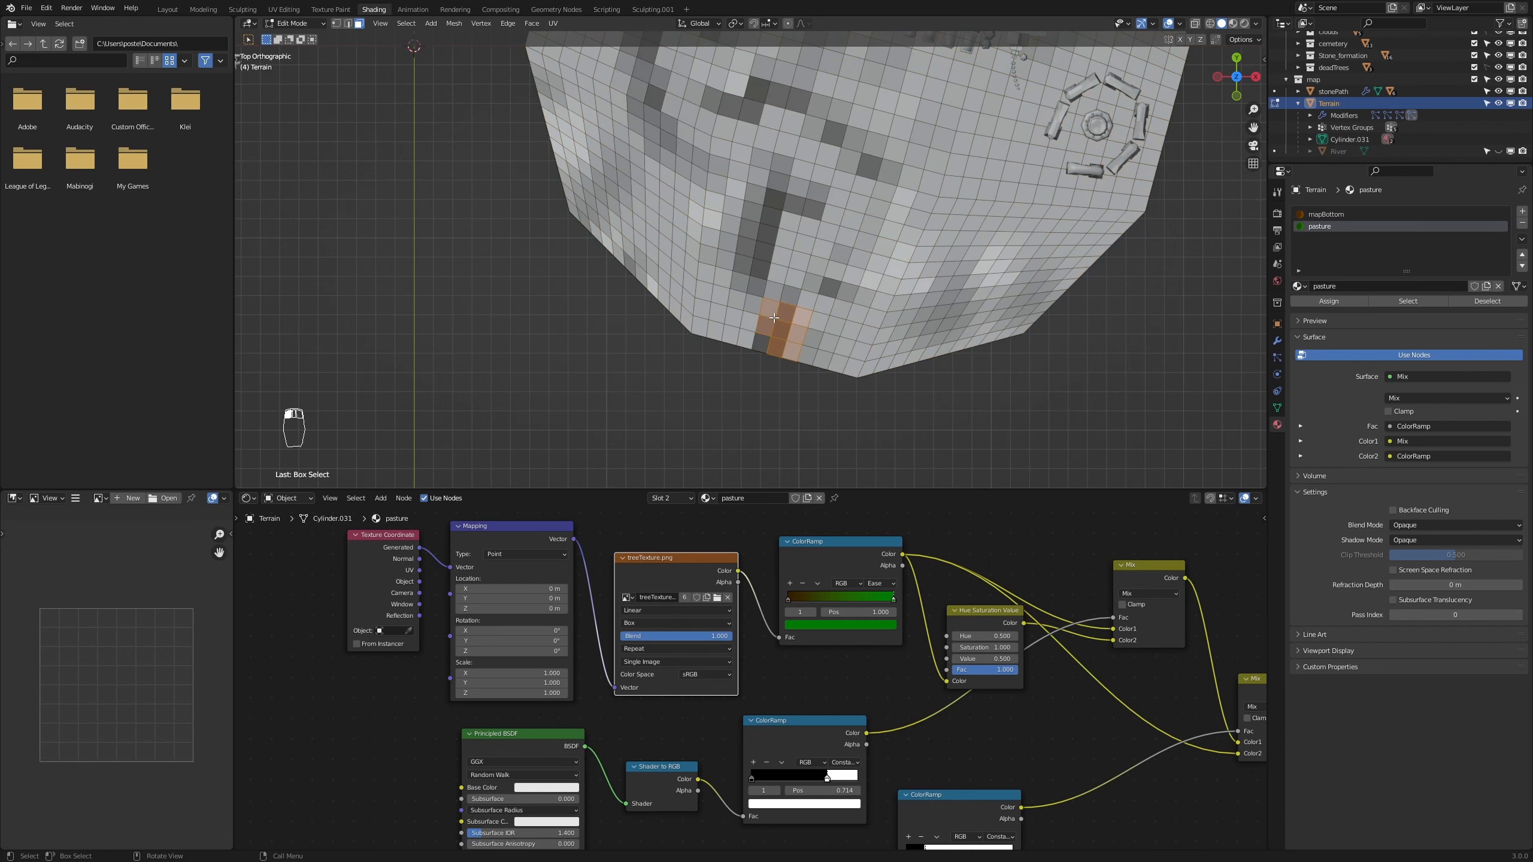
key(c)
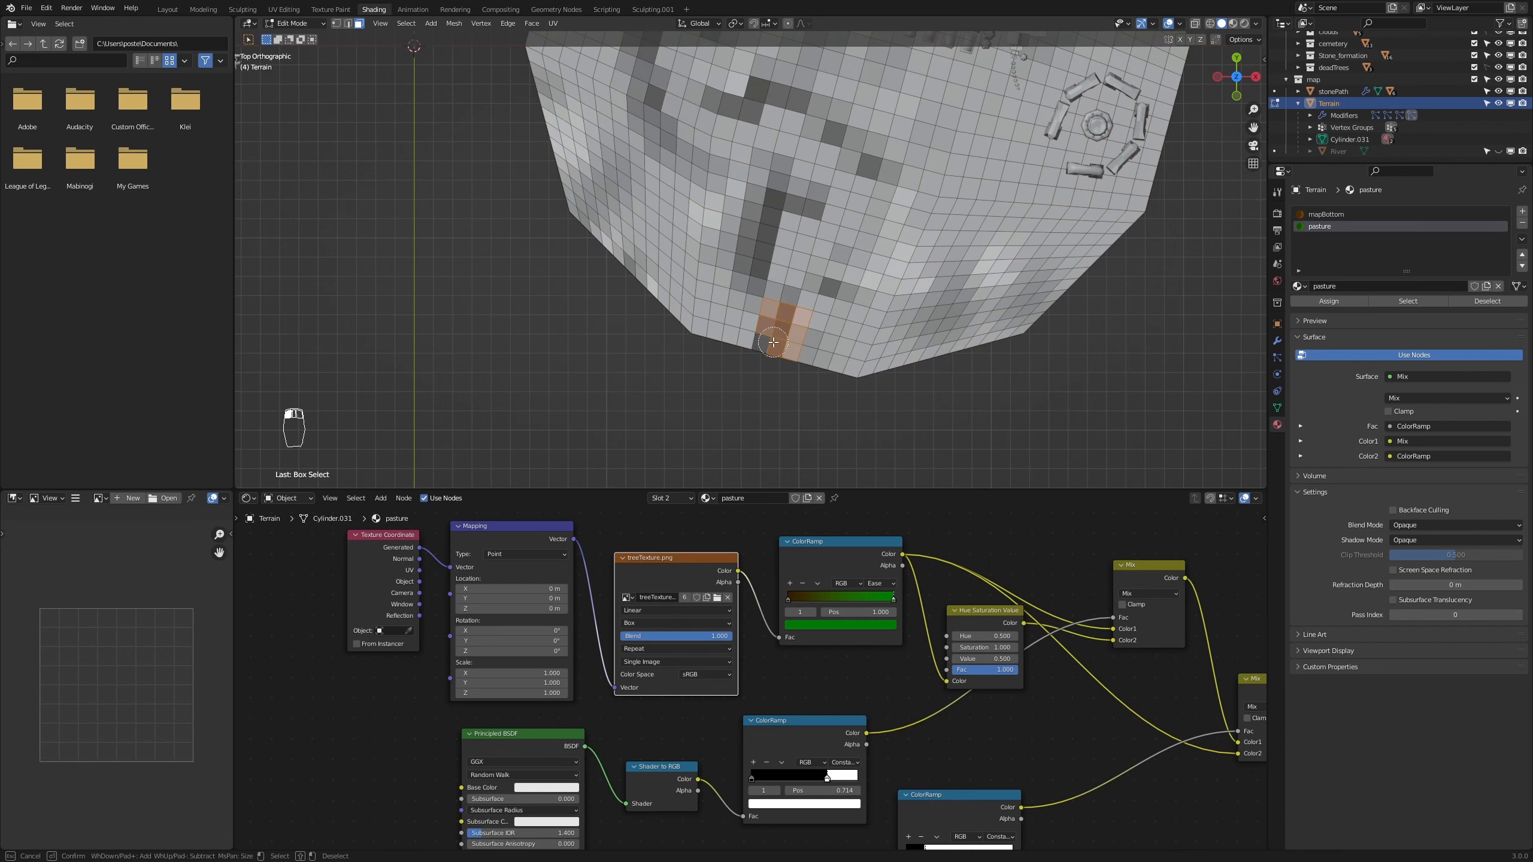
mouse_move(768, 346)
mouse_down()
mouse_move(809, 187)
mouse_move(664, 85)
mouse_up()
right_click(664, 84)
shift+middle_drag(664, 85, 735, 289)
key(c)
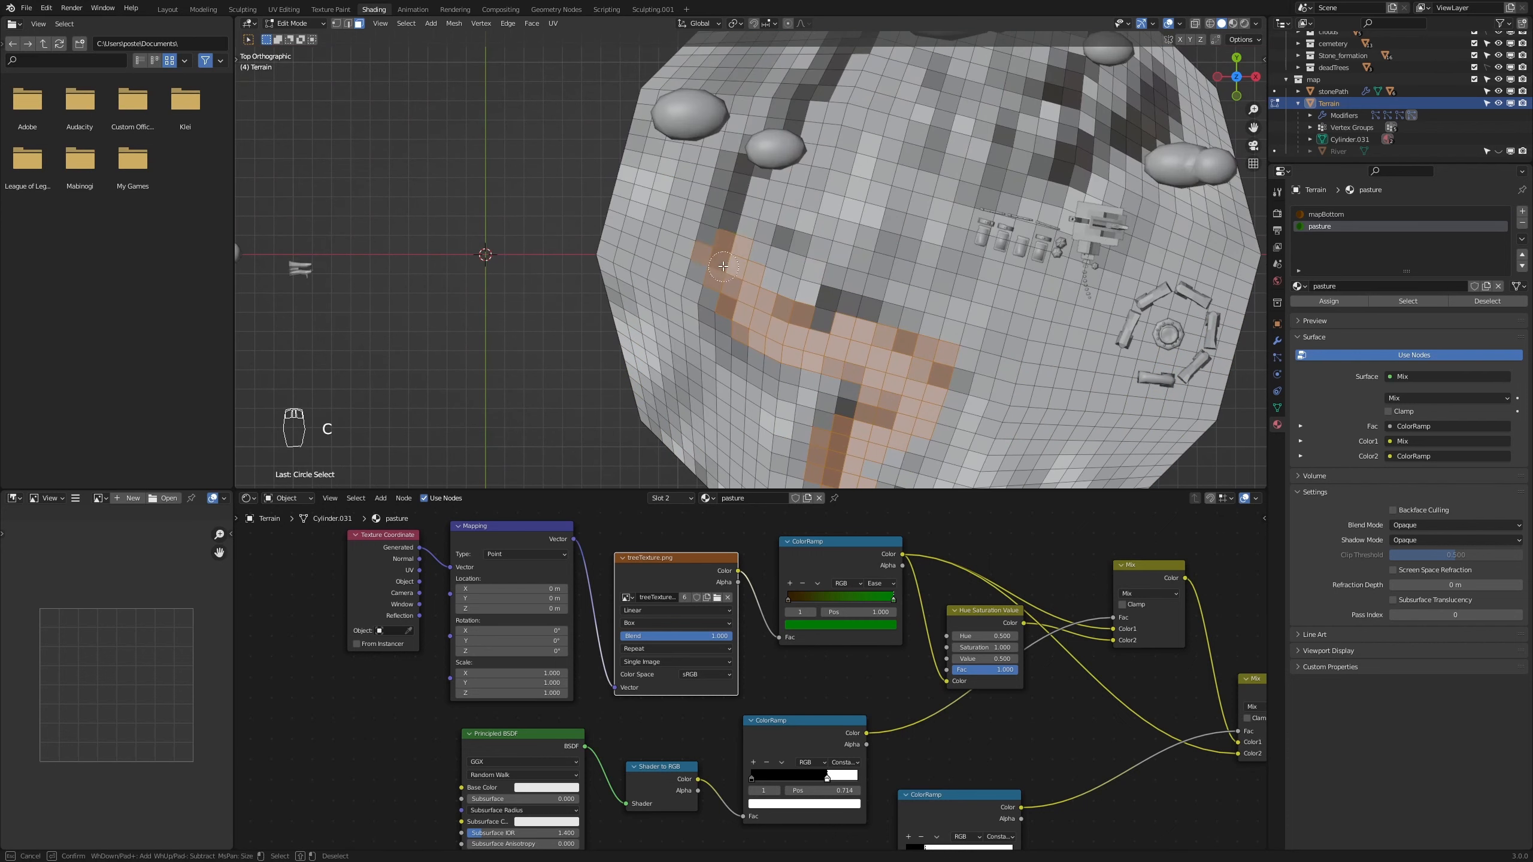
drag(724, 254, 809, 72)
Correct the riverbed selection by adding the missed faces, and assign the mapBottom material to it
mouse_move(637, 352)
middle_down()
mouse_move(675, 287)
mouse_move(682, 338)
middle_up()
middle_drag(905, 266, 883, 355)
key(ctrl+z)
shift+click(460, 431)
shift+click(549, 173)
scroll(663, 241, down, 4)
shift+click(669, 127)
click(1330, 215)
shift+click(750, 314)
click(1318, 299)
Switch the viewport to Material Preview shading with the whole island in view
scroll(814, 301, down, 4)
middle_drag(704, 358, 658, 358)
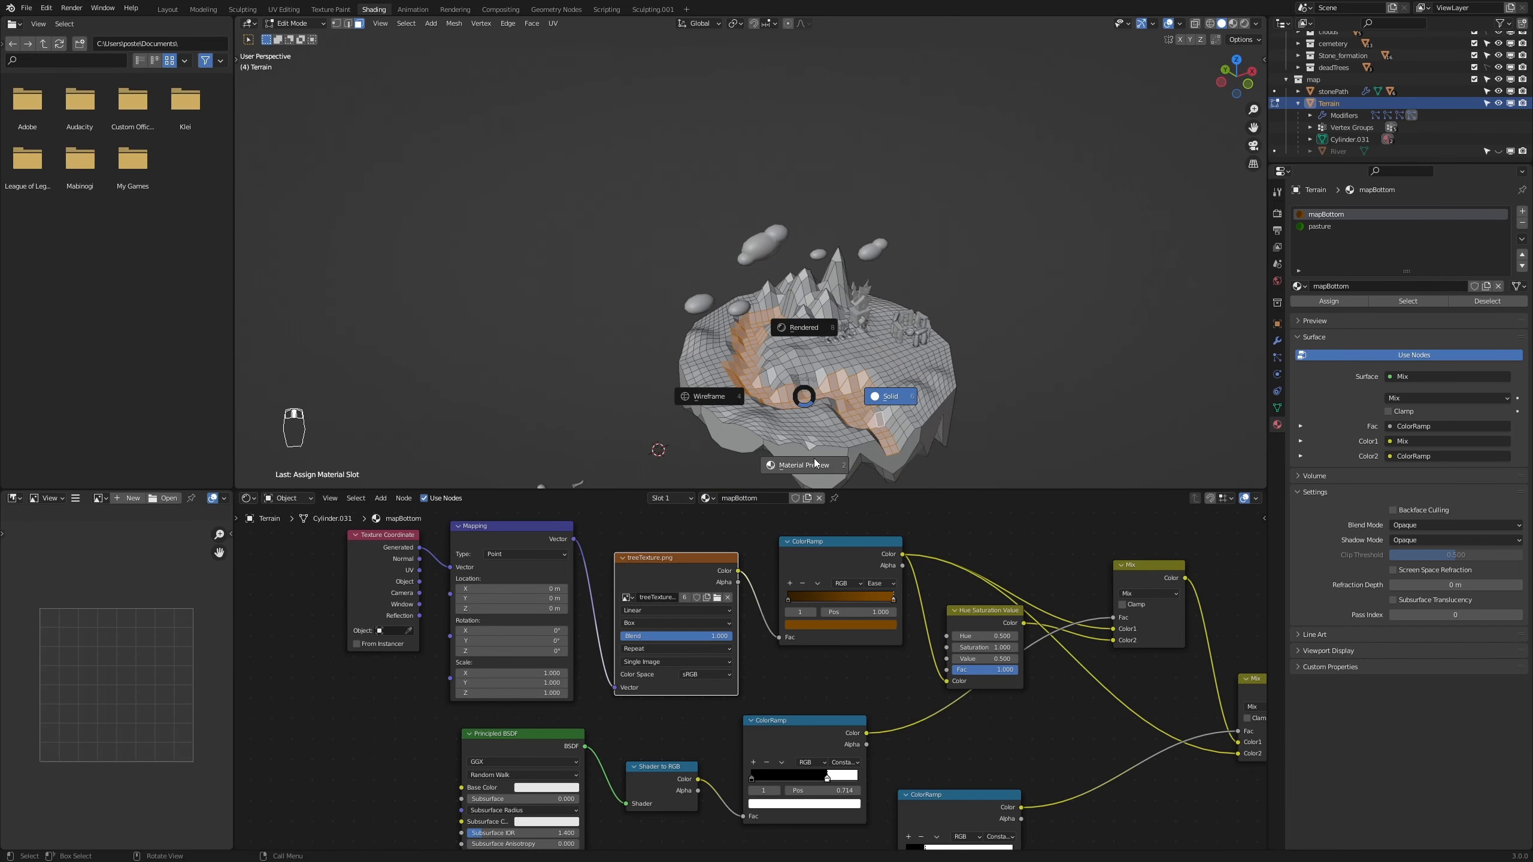
click(815, 462)
shift+middle_drag(980, 438, 883, 375)
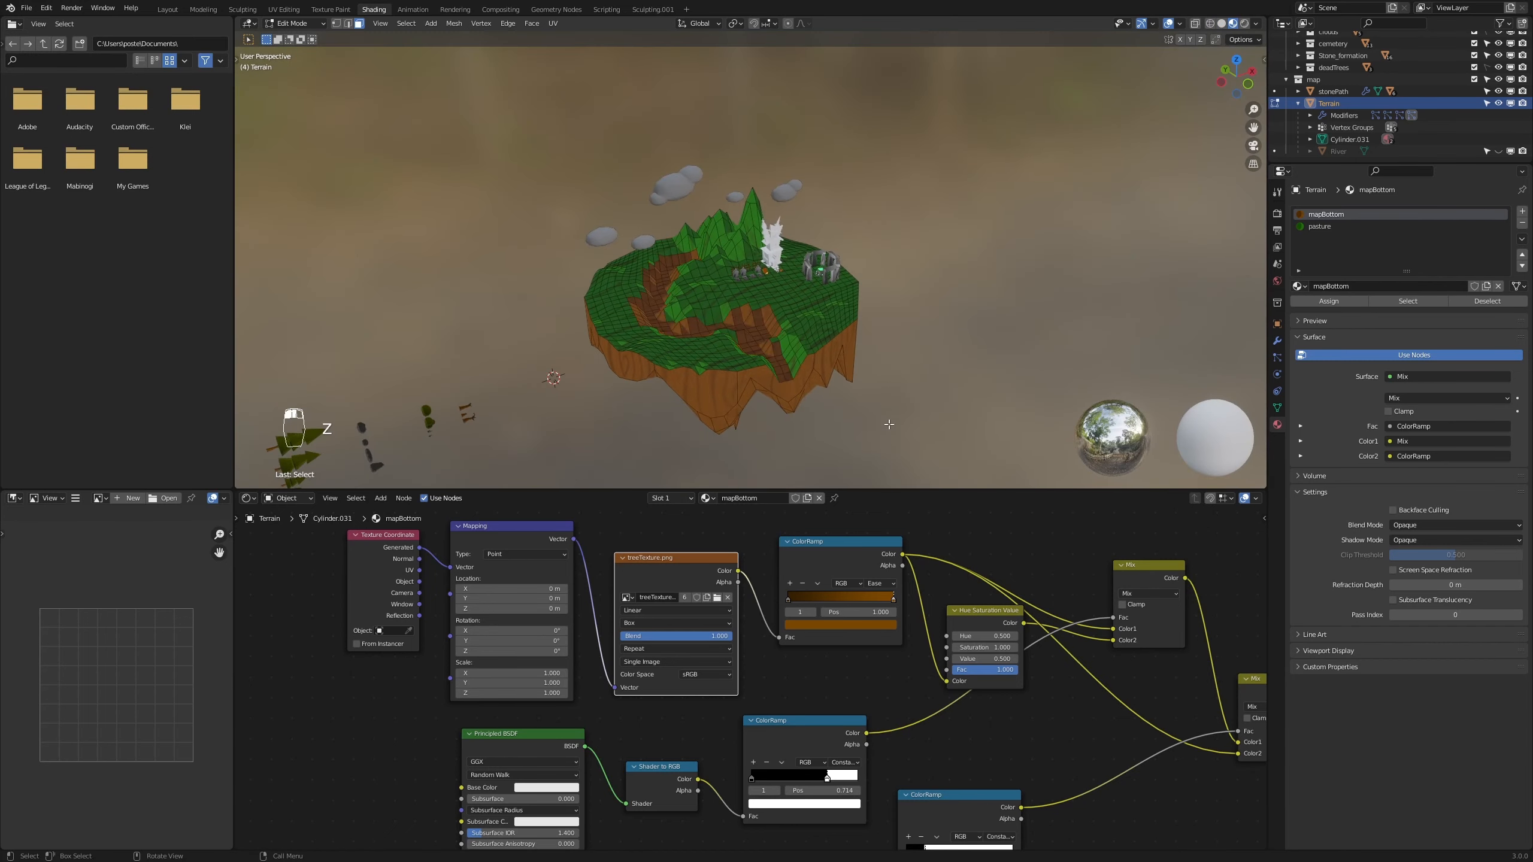
scroll(889, 424, up, 3)
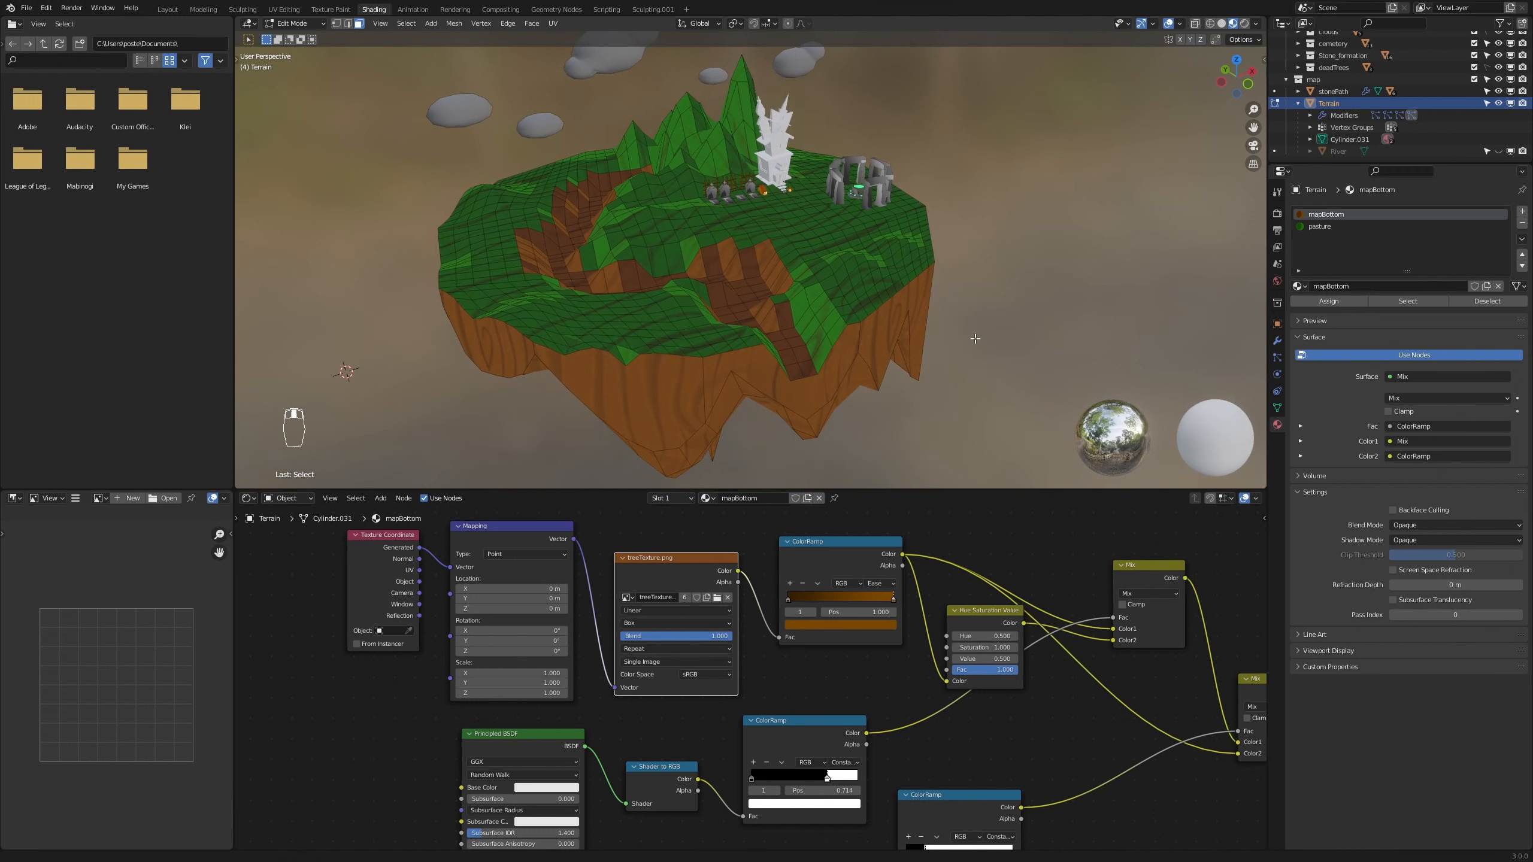
Circle-select the faces of the mountain peaks behind the castle
middle_drag(975, 338, 965, 308)
scroll(832, 342, up, 6)
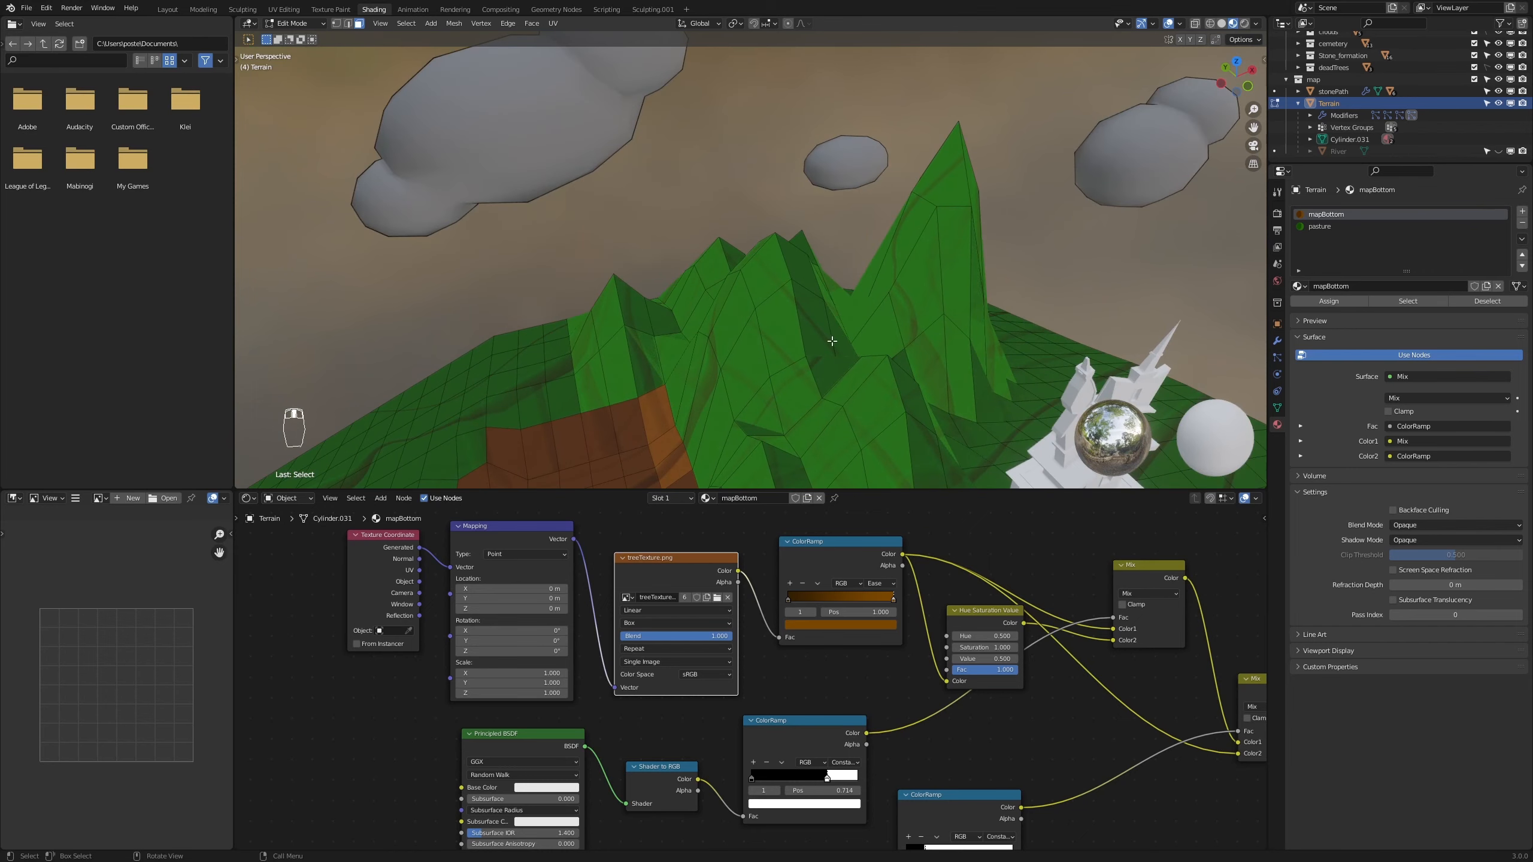
scroll(832, 341, down, 3)
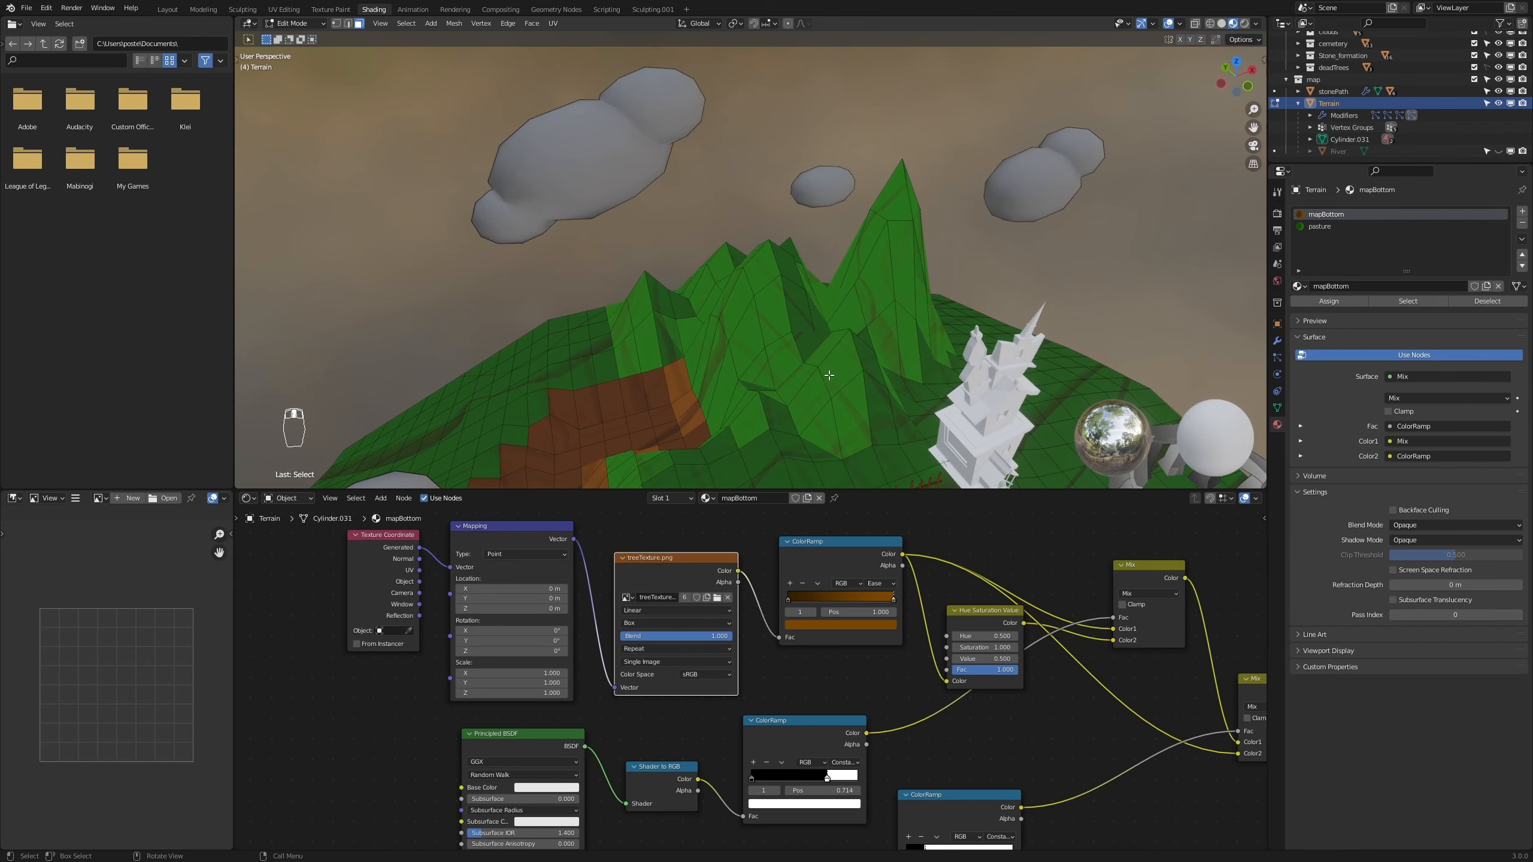
key(c)
mouse_move(829, 375)
mouse_down()
mouse_move(742, 338)
mouse_move(824, 392)
mouse_move(923, 321)
mouse_move(805, 291)
mouse_move(660, 296)
mouse_up()
right_click(699, 304)
Add the missed faces on the back and sides of the mountains to the selection
middle_drag(700, 304, 802, 314)
scroll(784, 362, up, 2)
shift+click(751, 425)
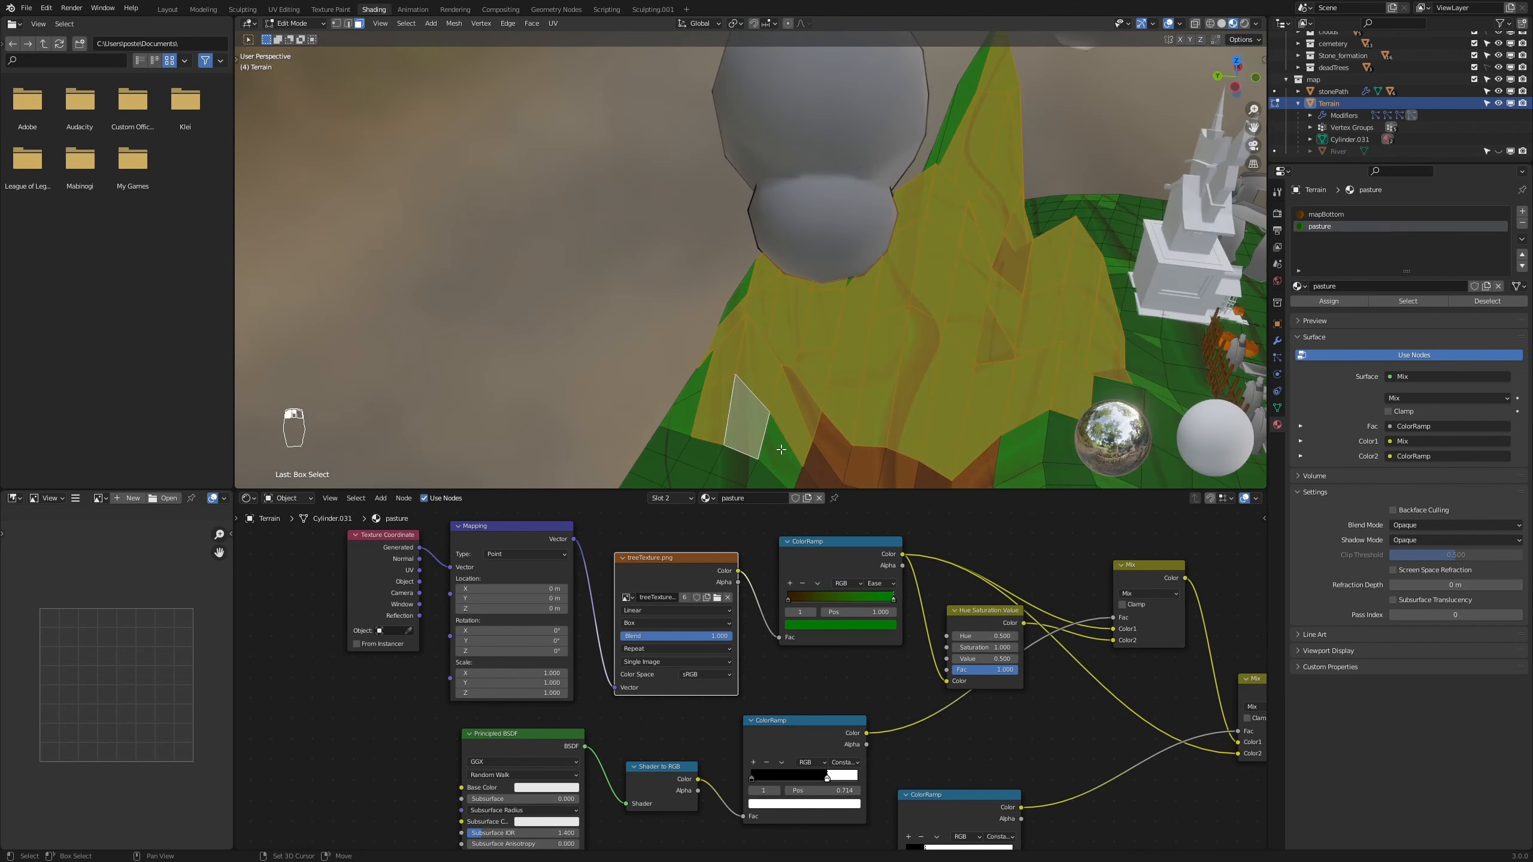
middle_drag(781, 449, 857, 411)
scroll(781, 422, down, 3)
shift+click(694, 344)
scroll(694, 344, up, 3)
middle_drag(652, 344, 695, 399)
scroll(695, 399, up, 2)
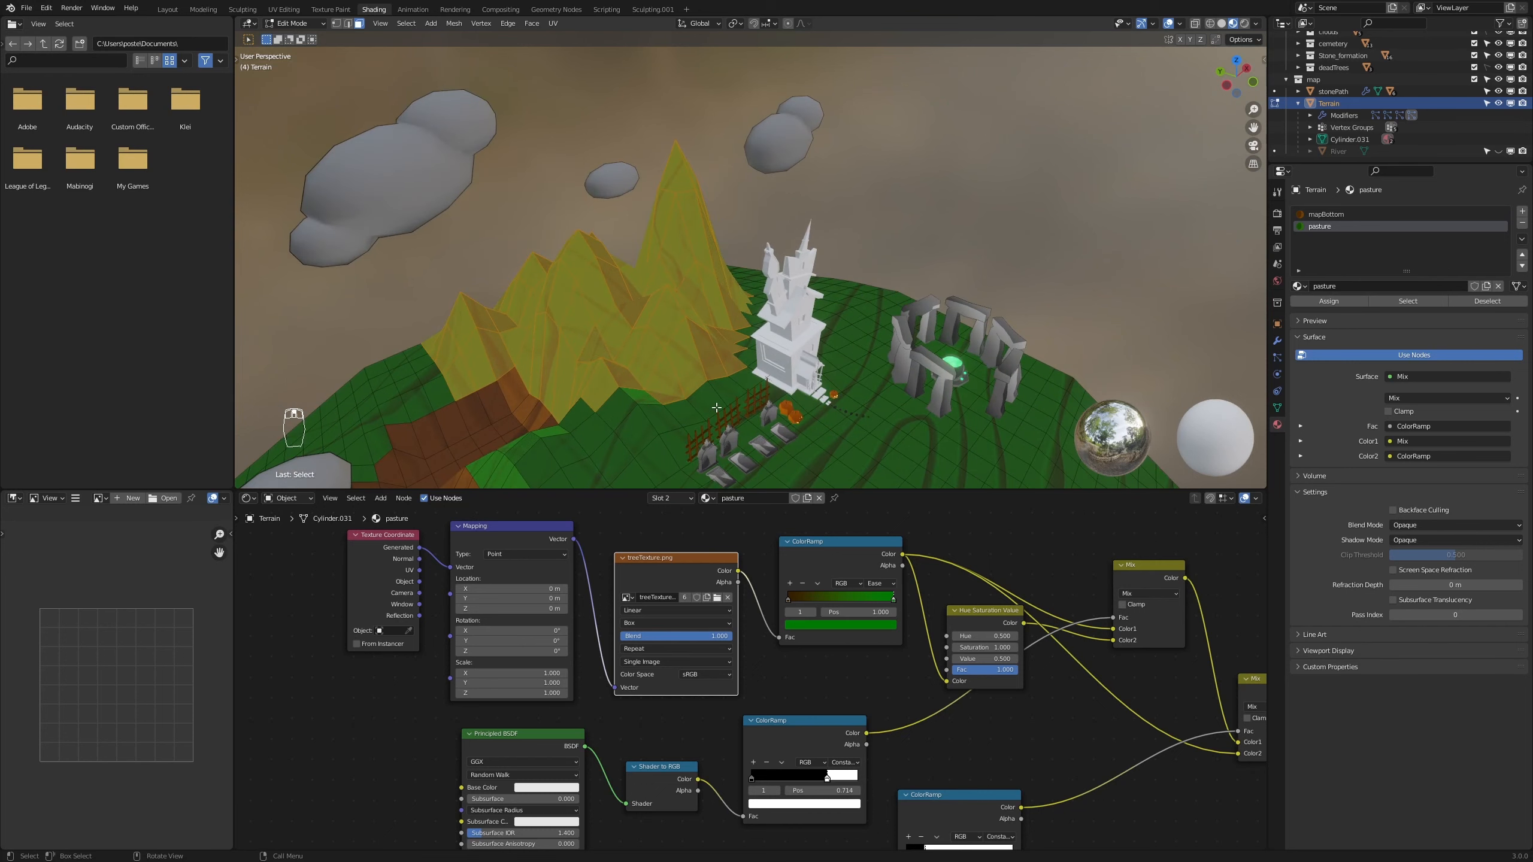
Add a third material slot to the terrain and load the existing tombstones material into it
click(1522, 213)
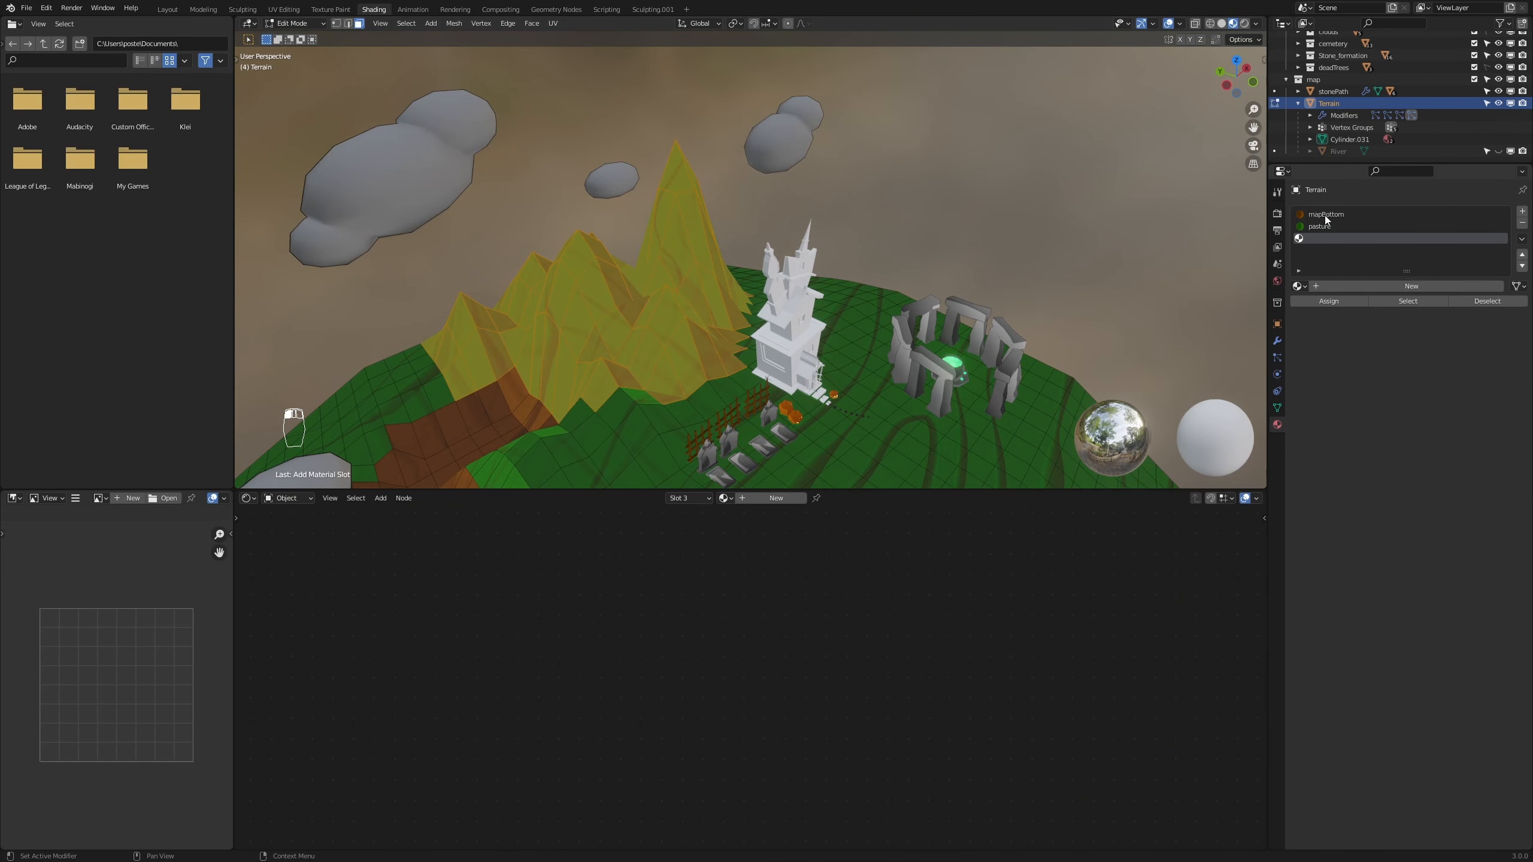
click(1297, 285)
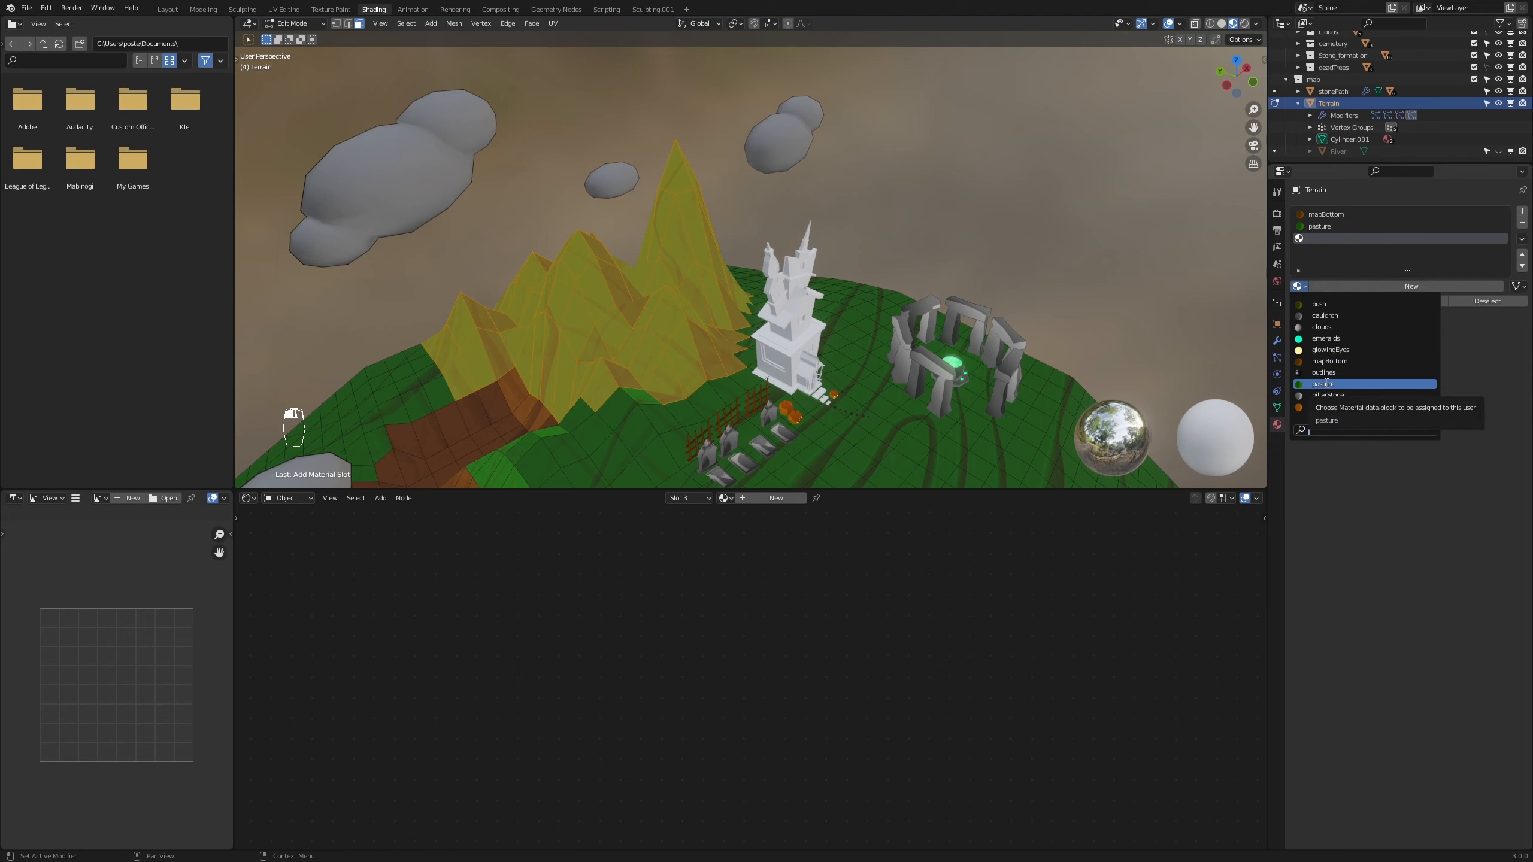
scroll(1323, 381, down, 4)
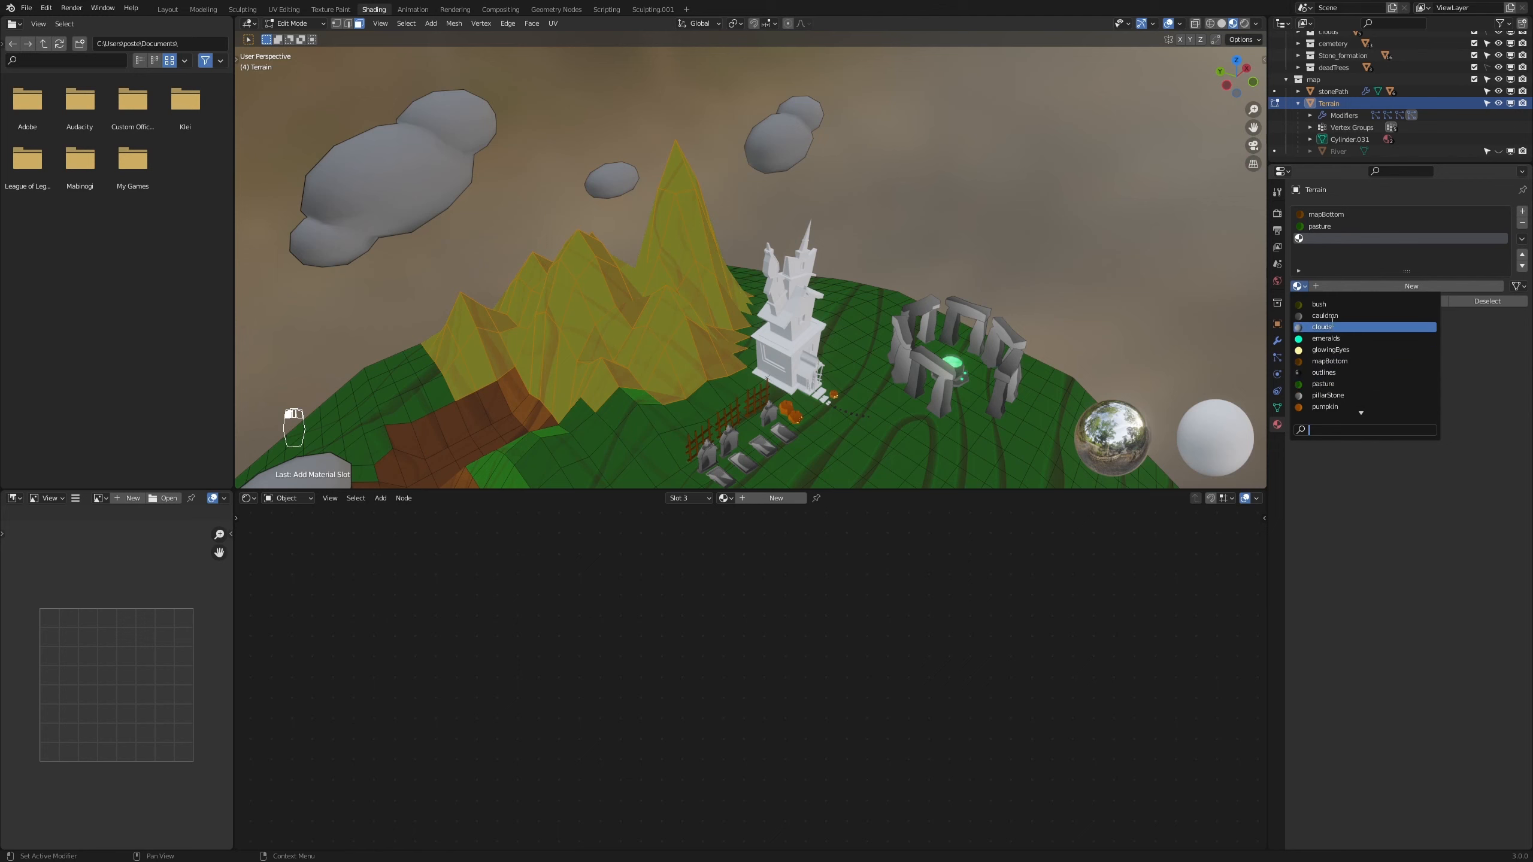
scroll(1340, 392, down, 5)
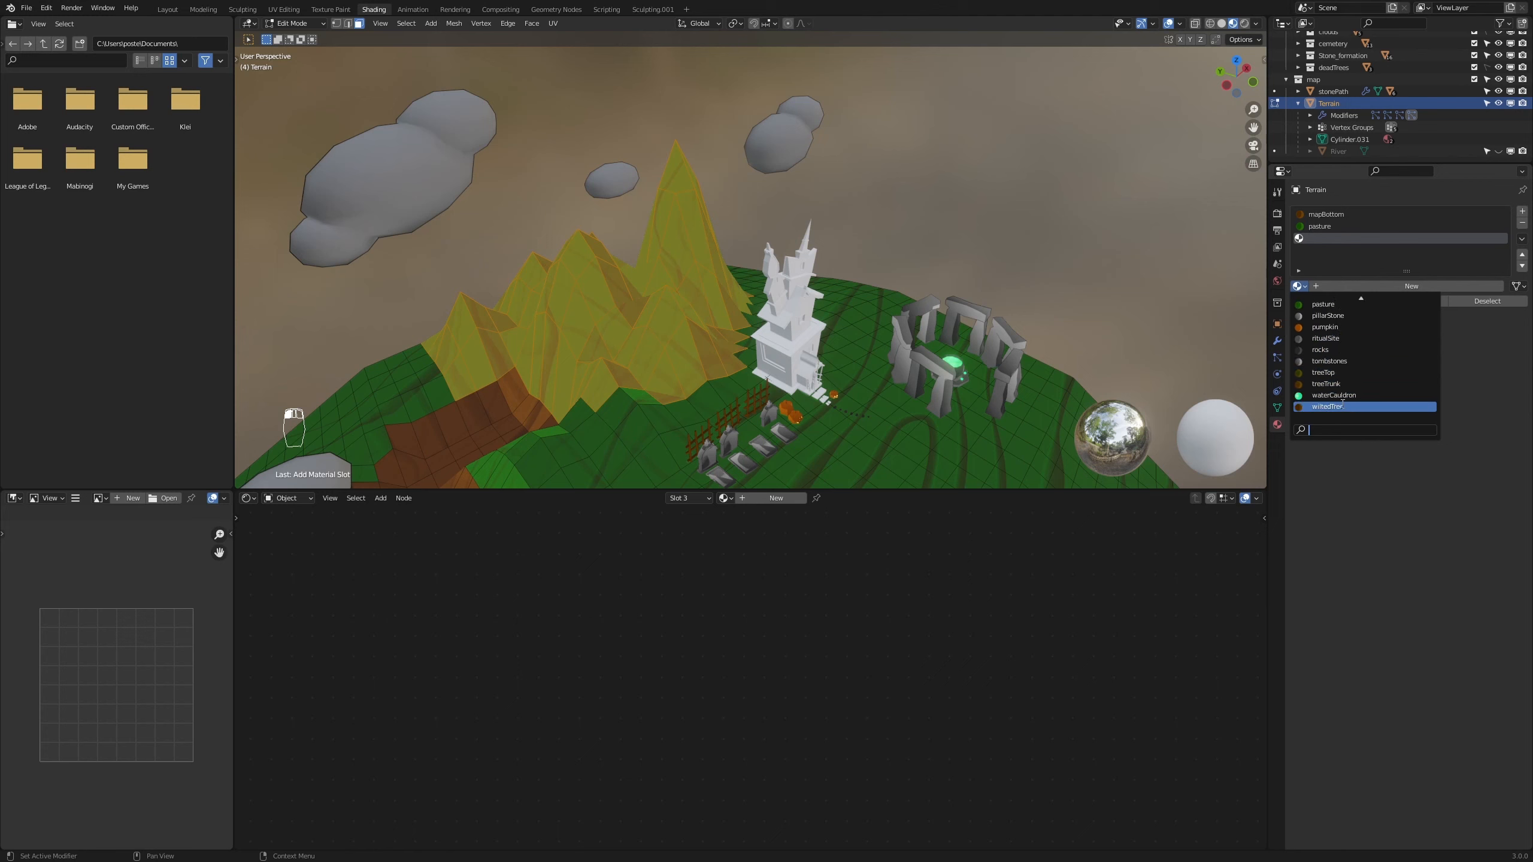
click(1328, 360)
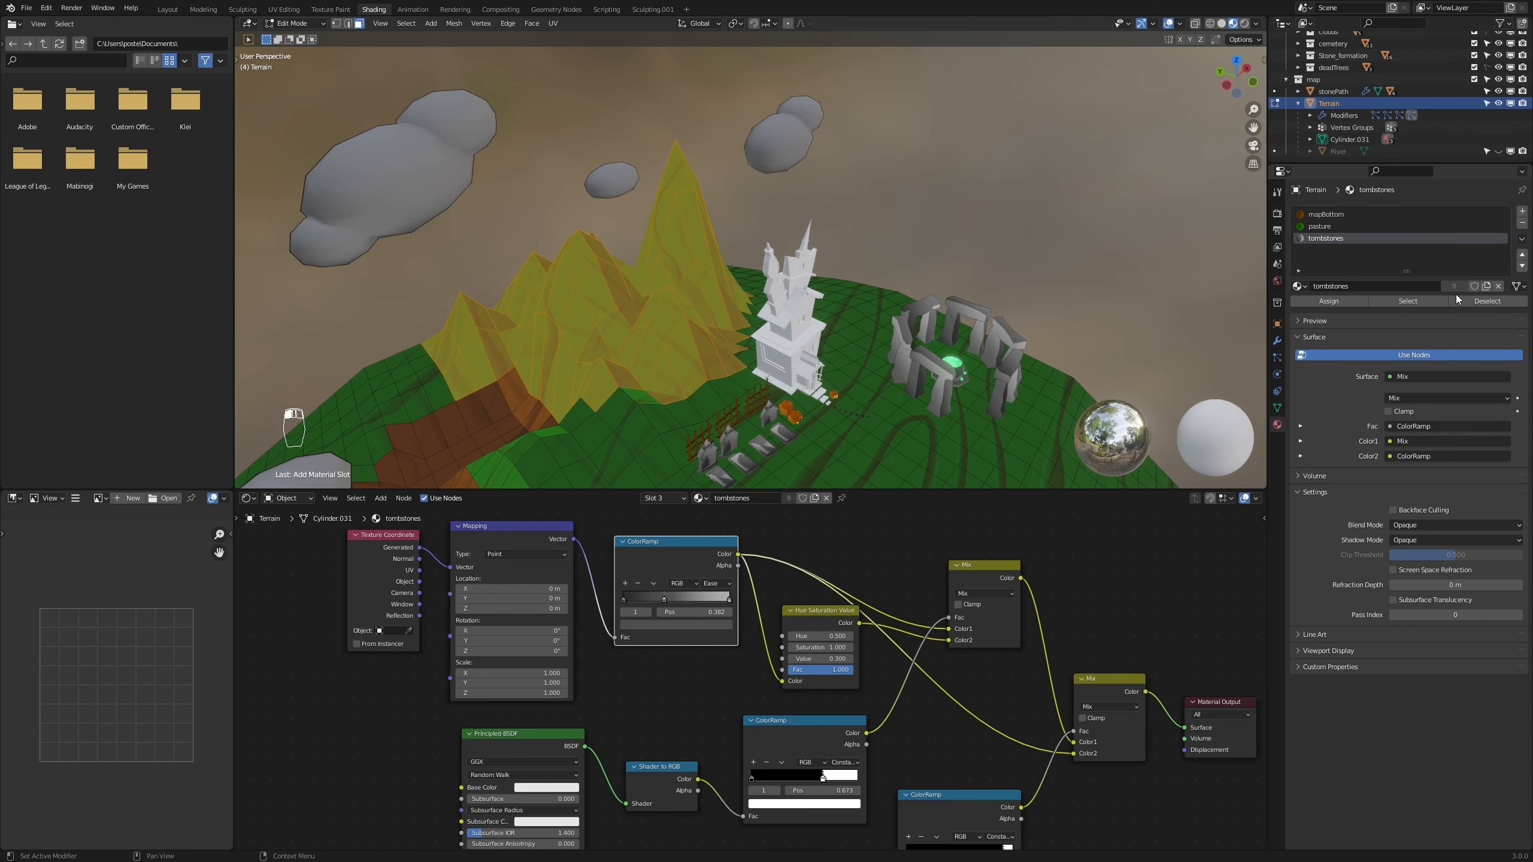
Make the tombstones material an independent copy named mountains and assign it to the selected mountain faces
click(1486, 289)
double_click(1333, 238)
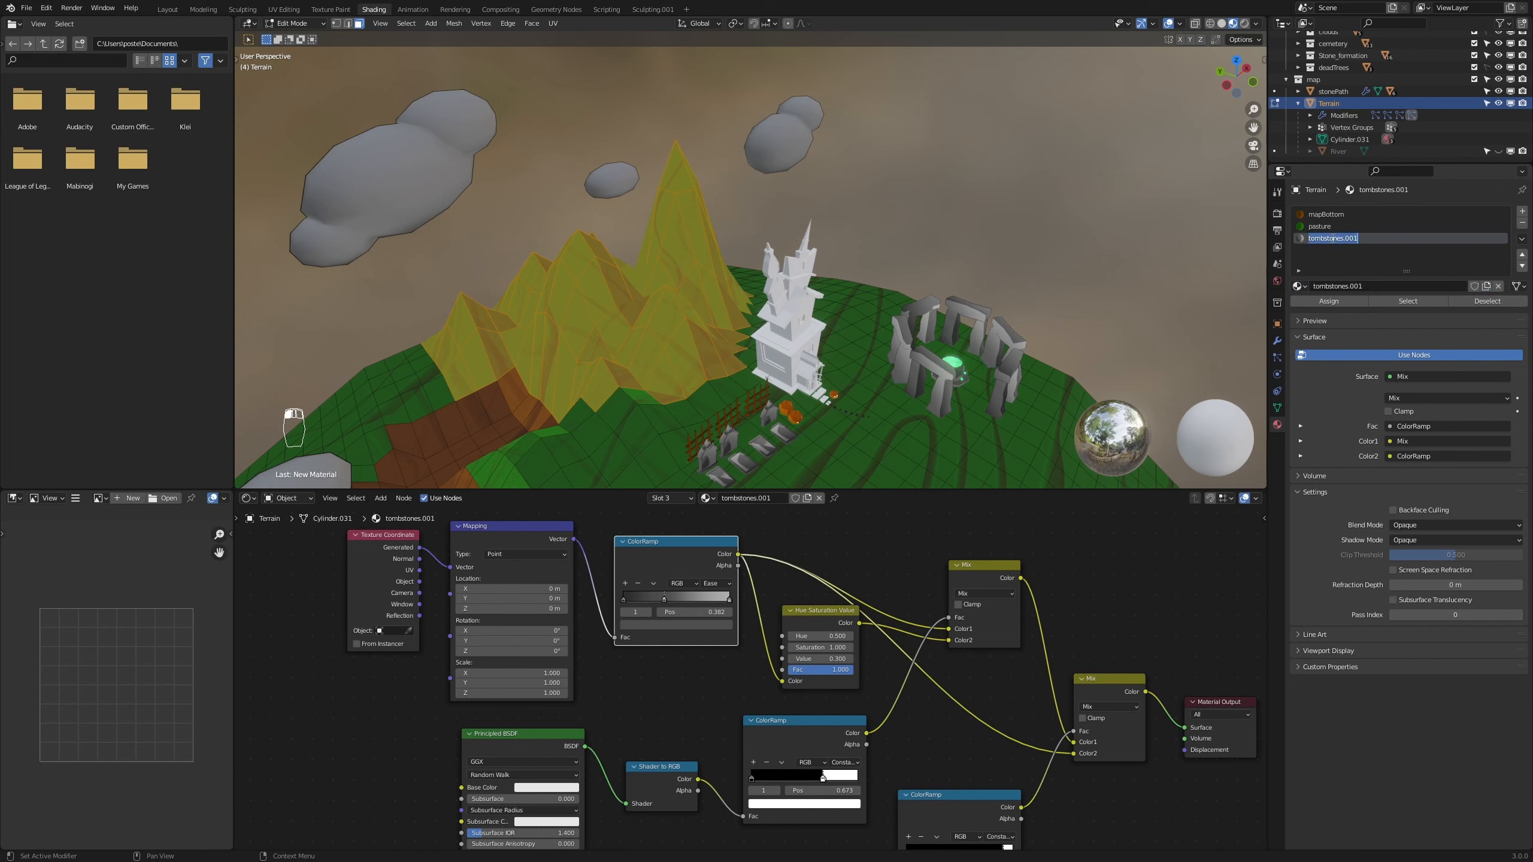
text(mountains)
key(Return)
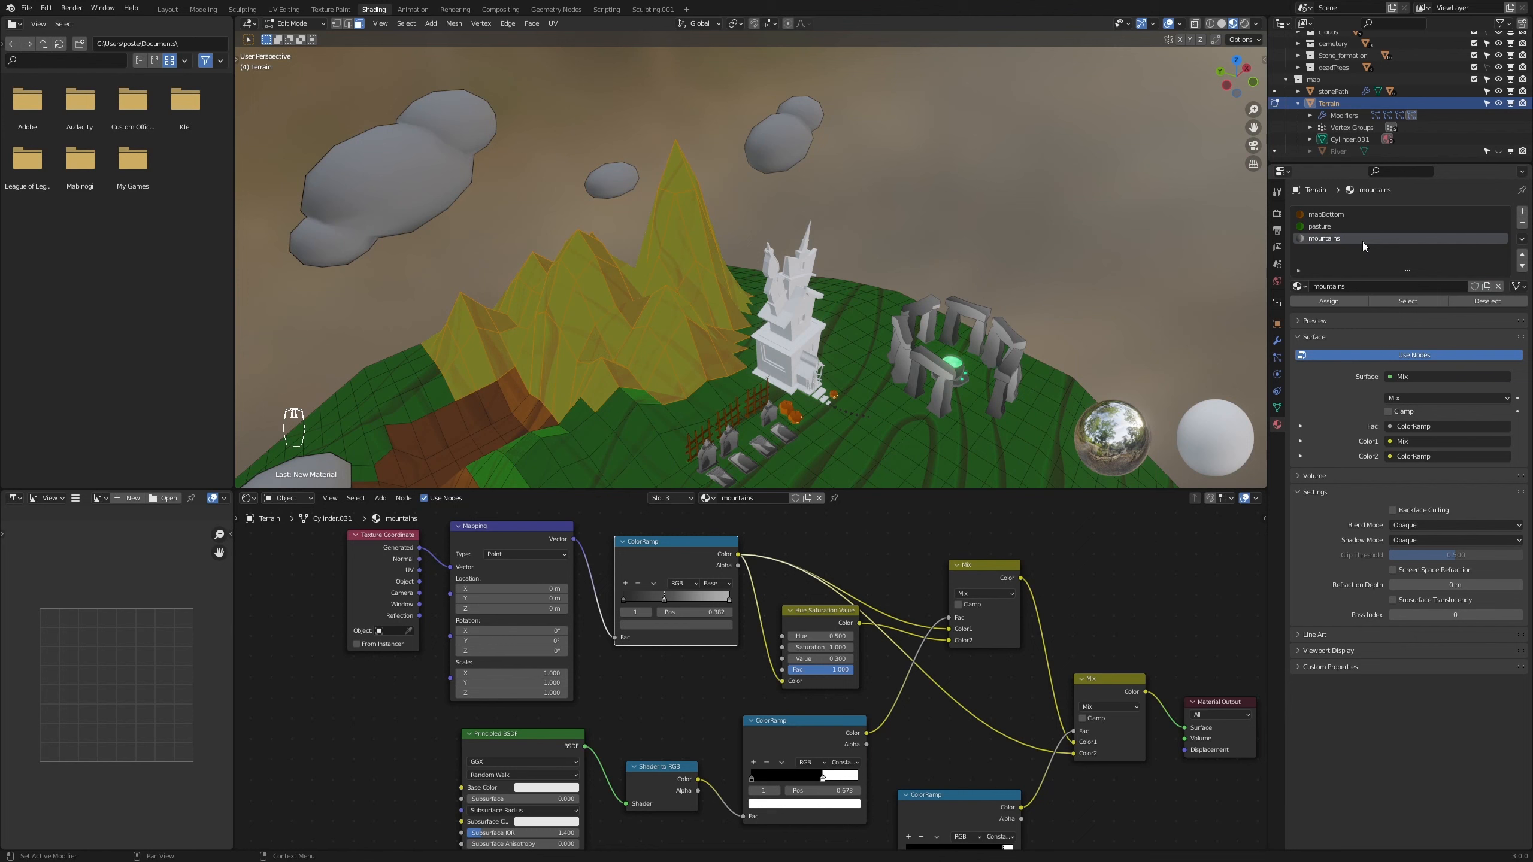
click(1349, 301)
Return to Object Mode and deselect the terrain
middle_drag(639, 362, 677, 378)
scroll(842, 408, down, 5)
scroll(839, 411, up, 4)
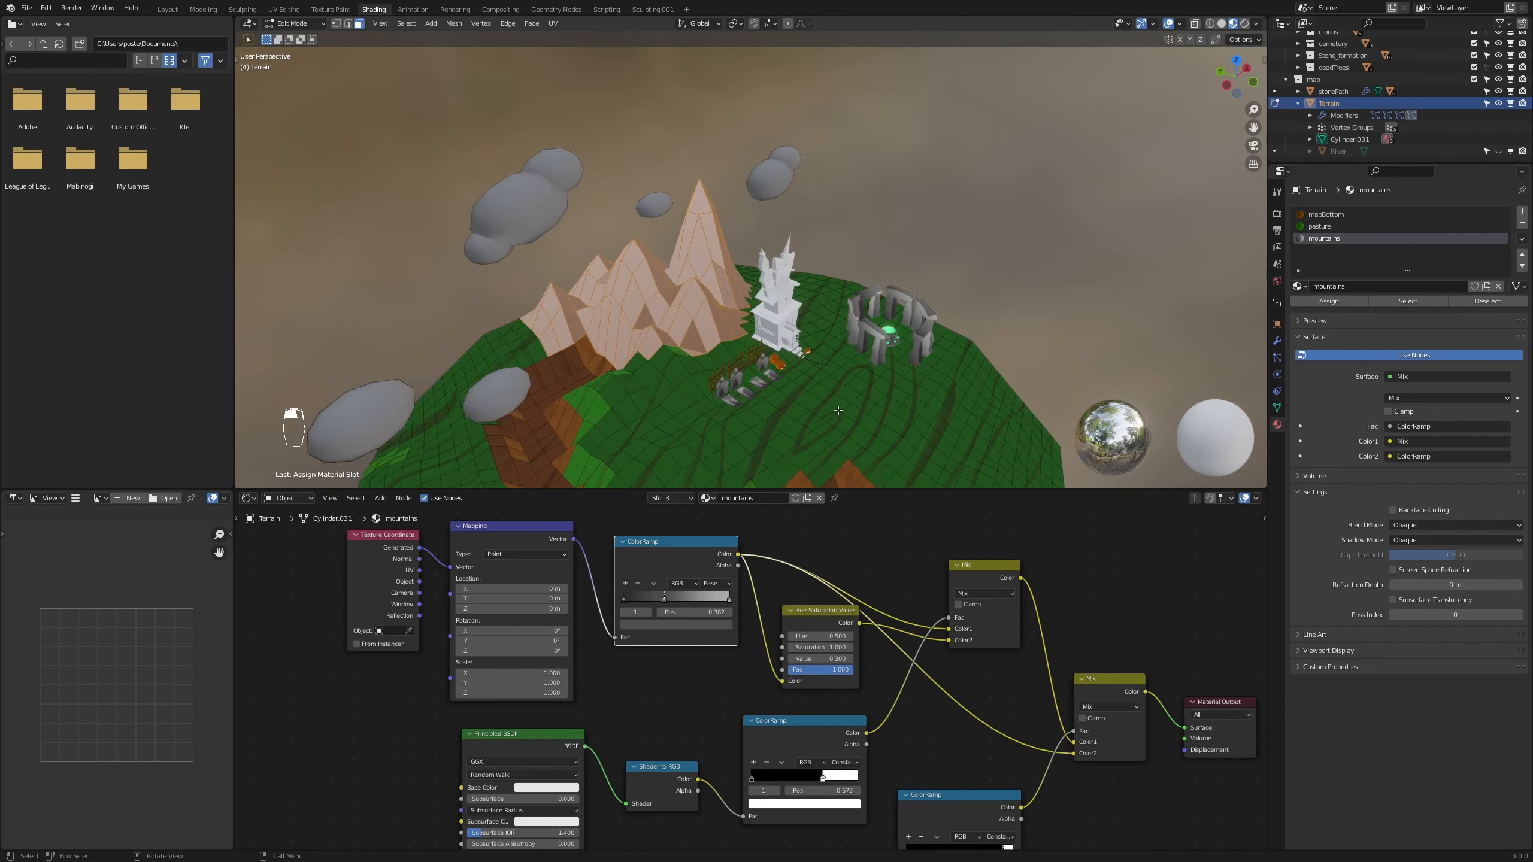
key(Tab)
scroll(856, 402, down, 4)
click(1019, 307)
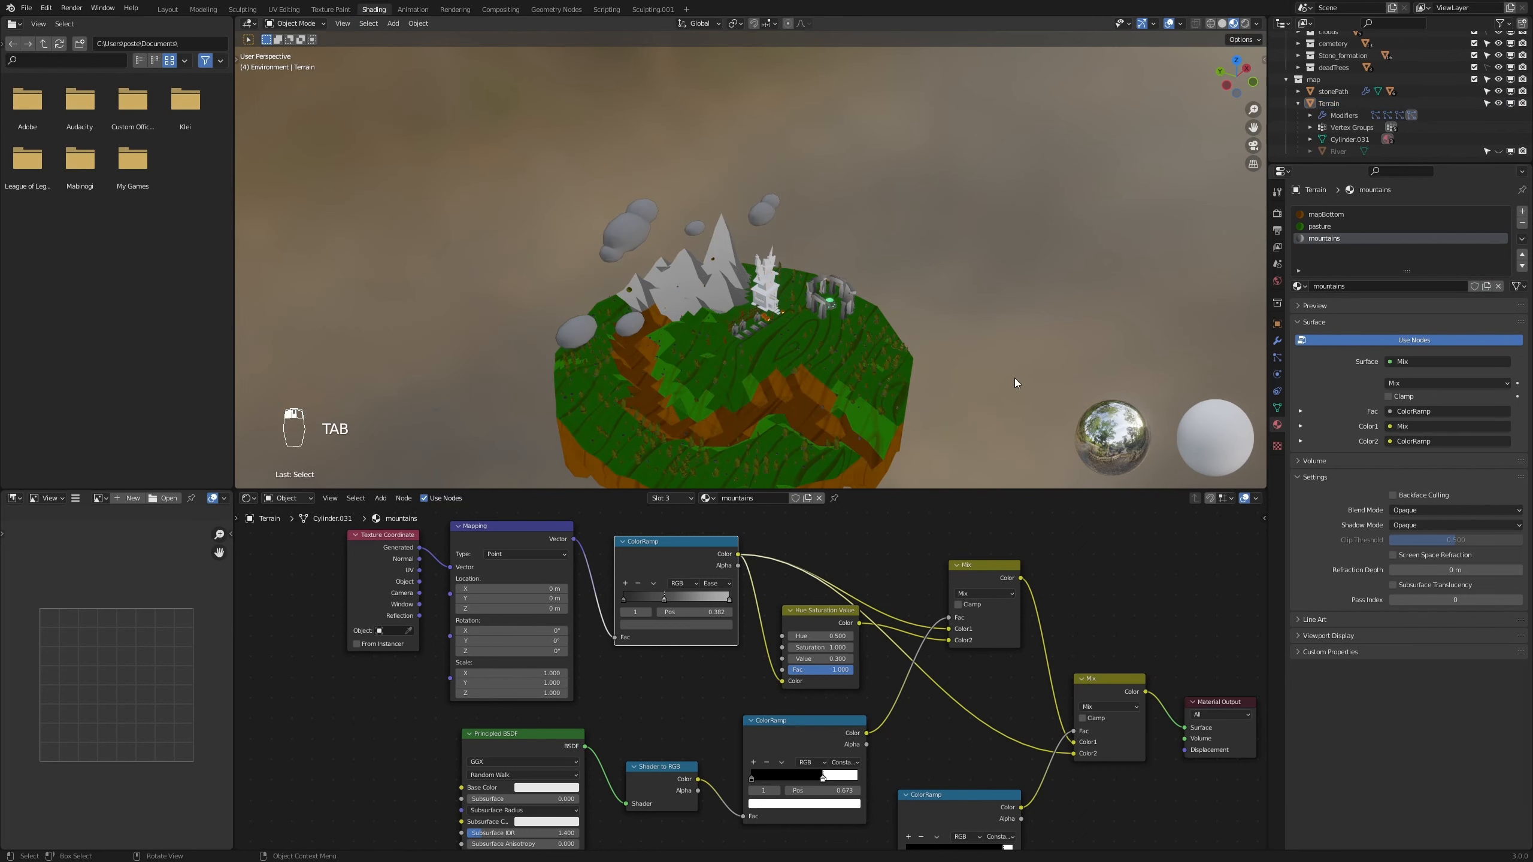
Examine the pasture, riverbed, mountain and underside materials on the island from several angles and distances
middle_drag(1015, 383, 978, 371)
shift+middle_drag(875, 435, 904, 390)
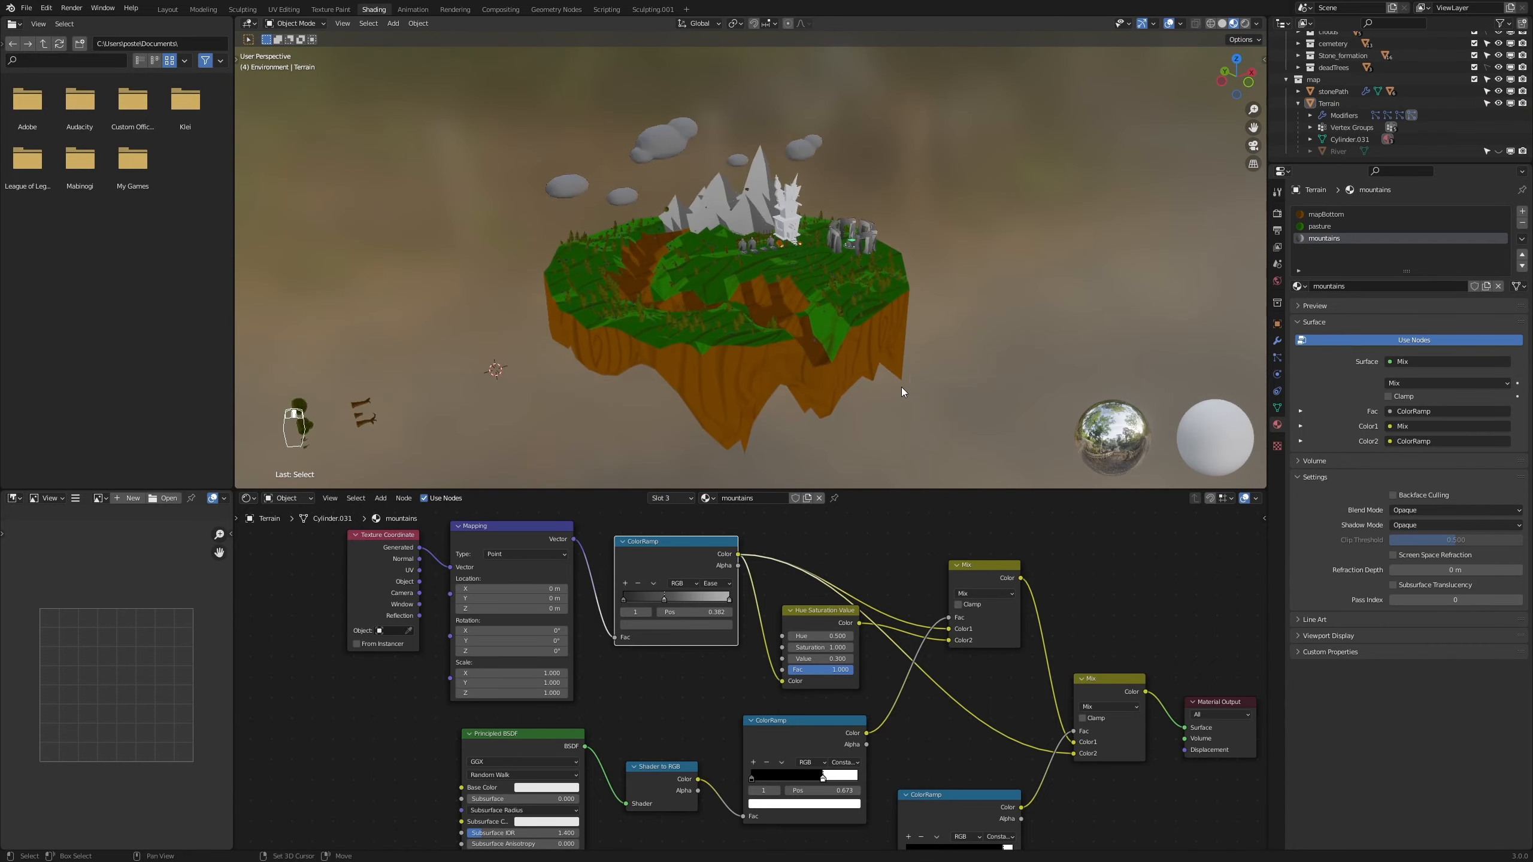
scroll(901, 411, up, 4)
middle_drag(808, 439, 787, 434)
scroll(759, 435, up, 5)
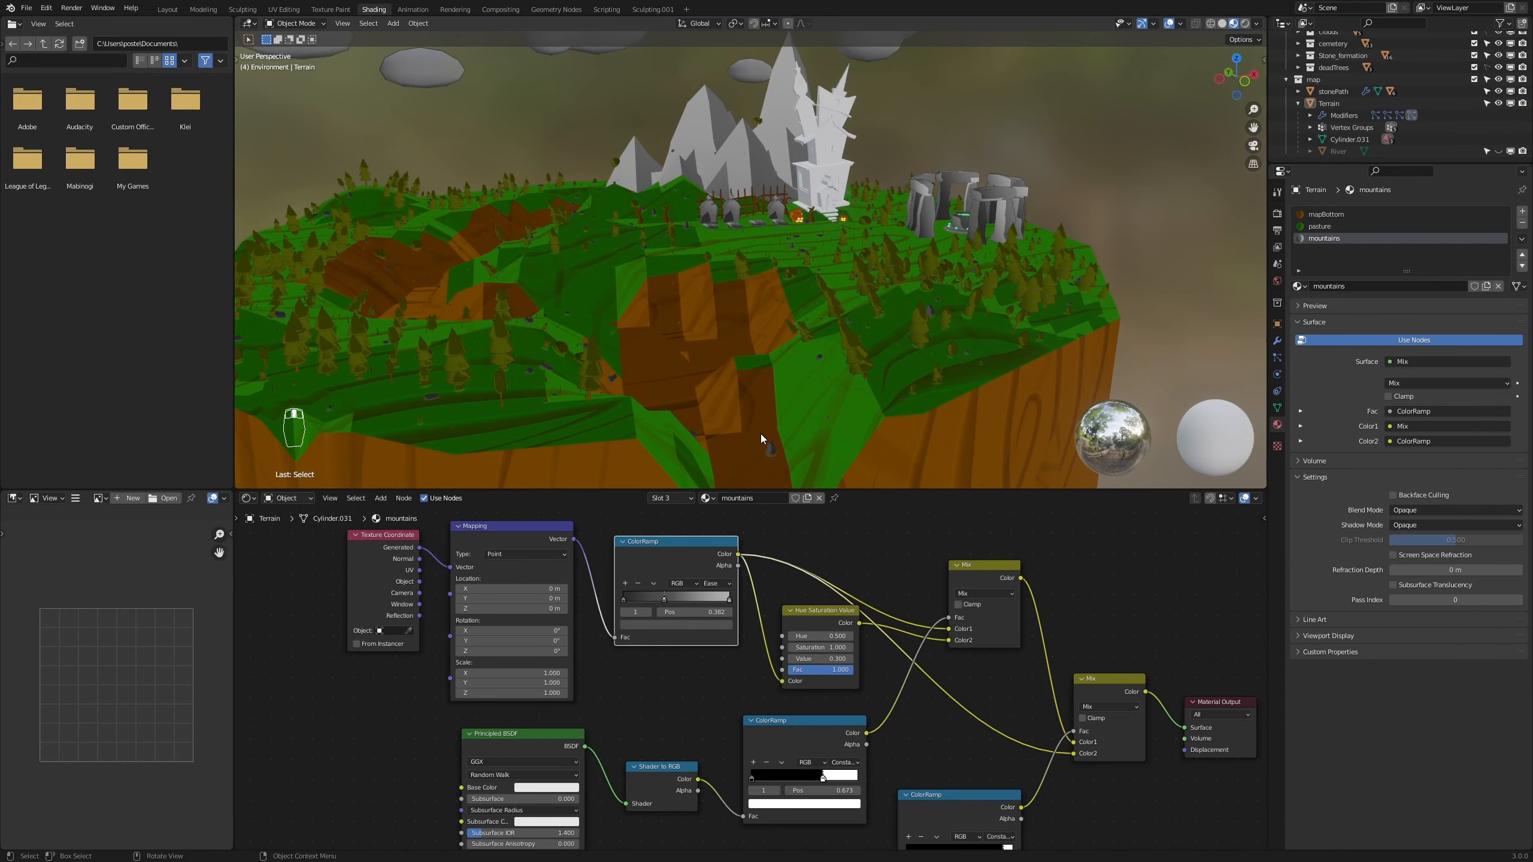
scroll(718, 379, down, 6)
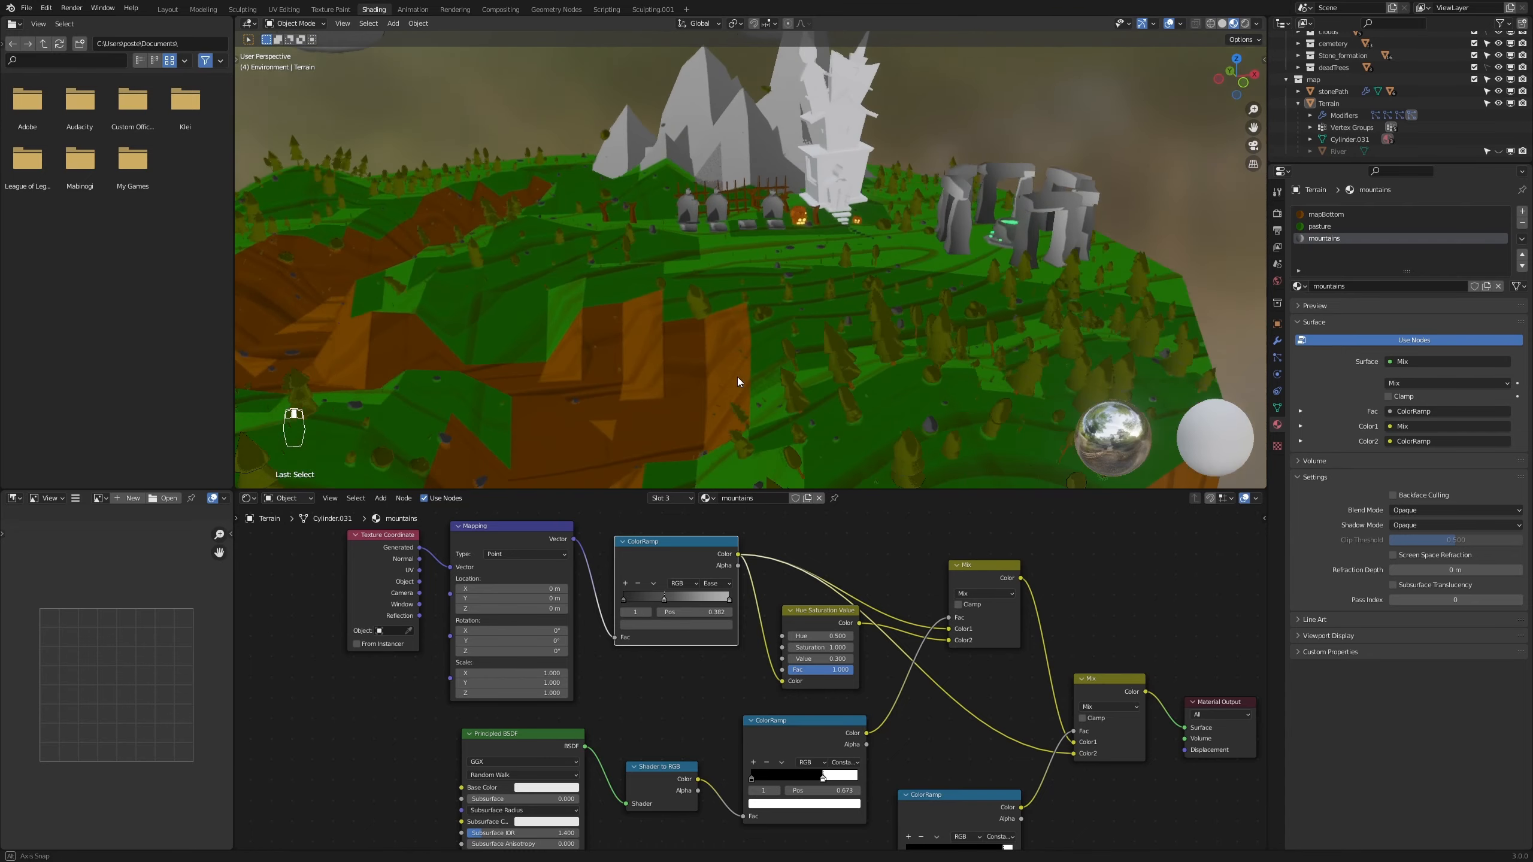
middle_drag(742, 387, 725, 339)
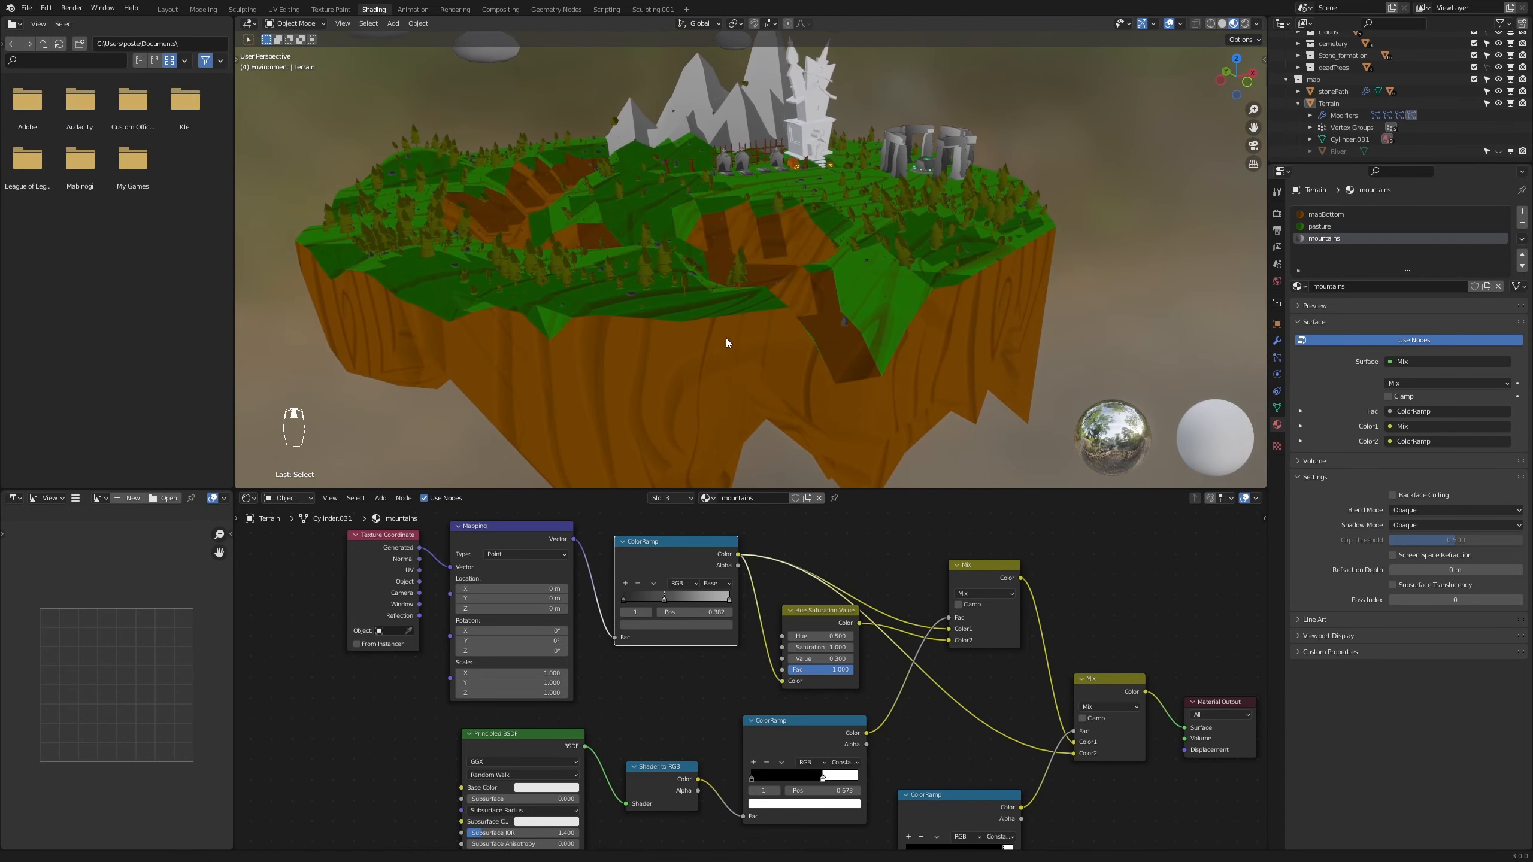
Add a fourth material slot to the terrain holding the existing outlines material
click(680, 399)
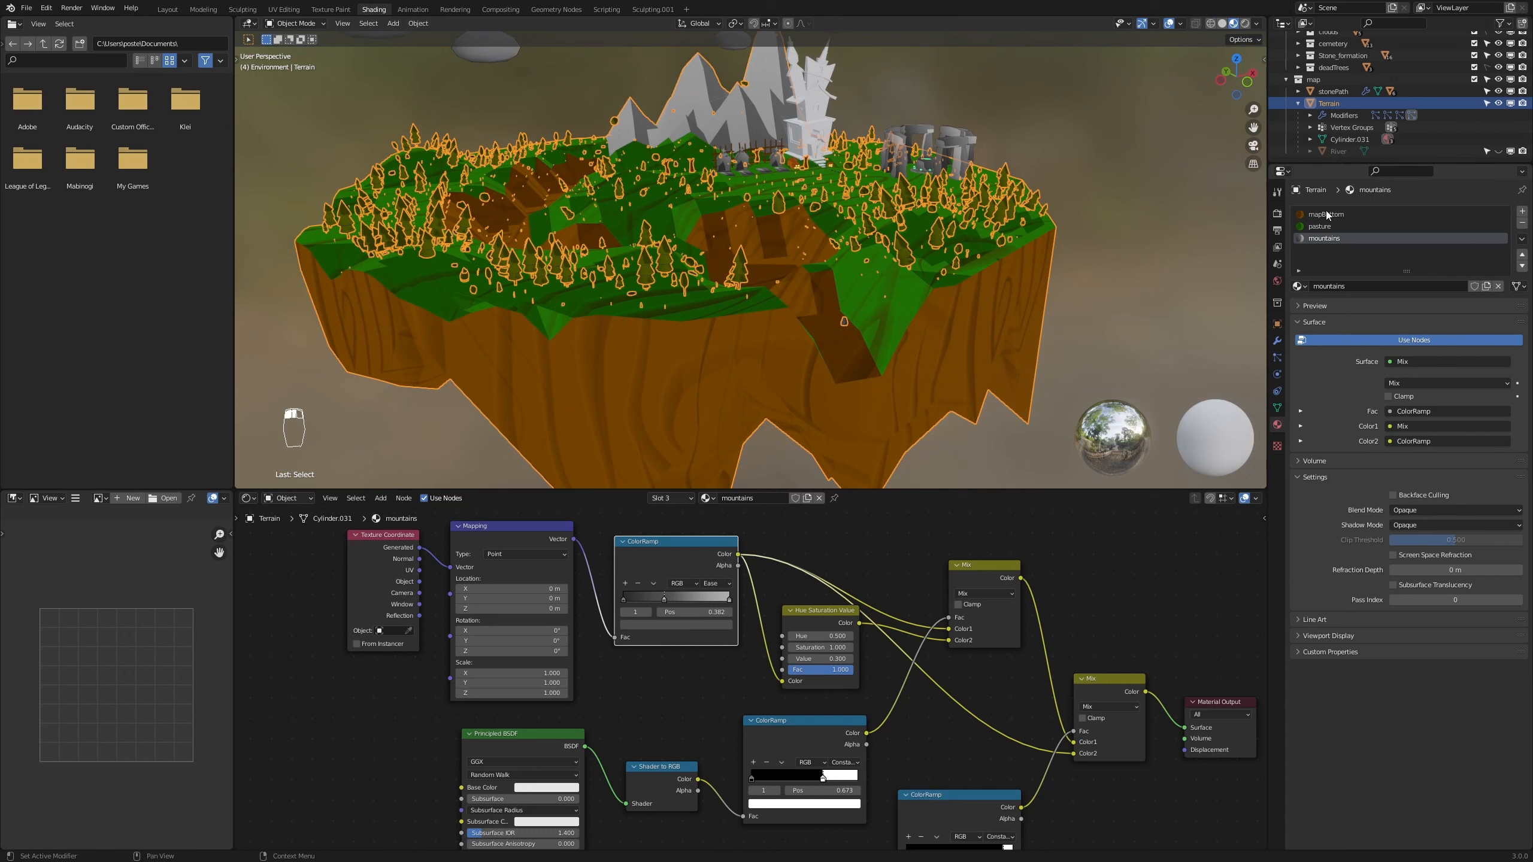
click(1522, 212)
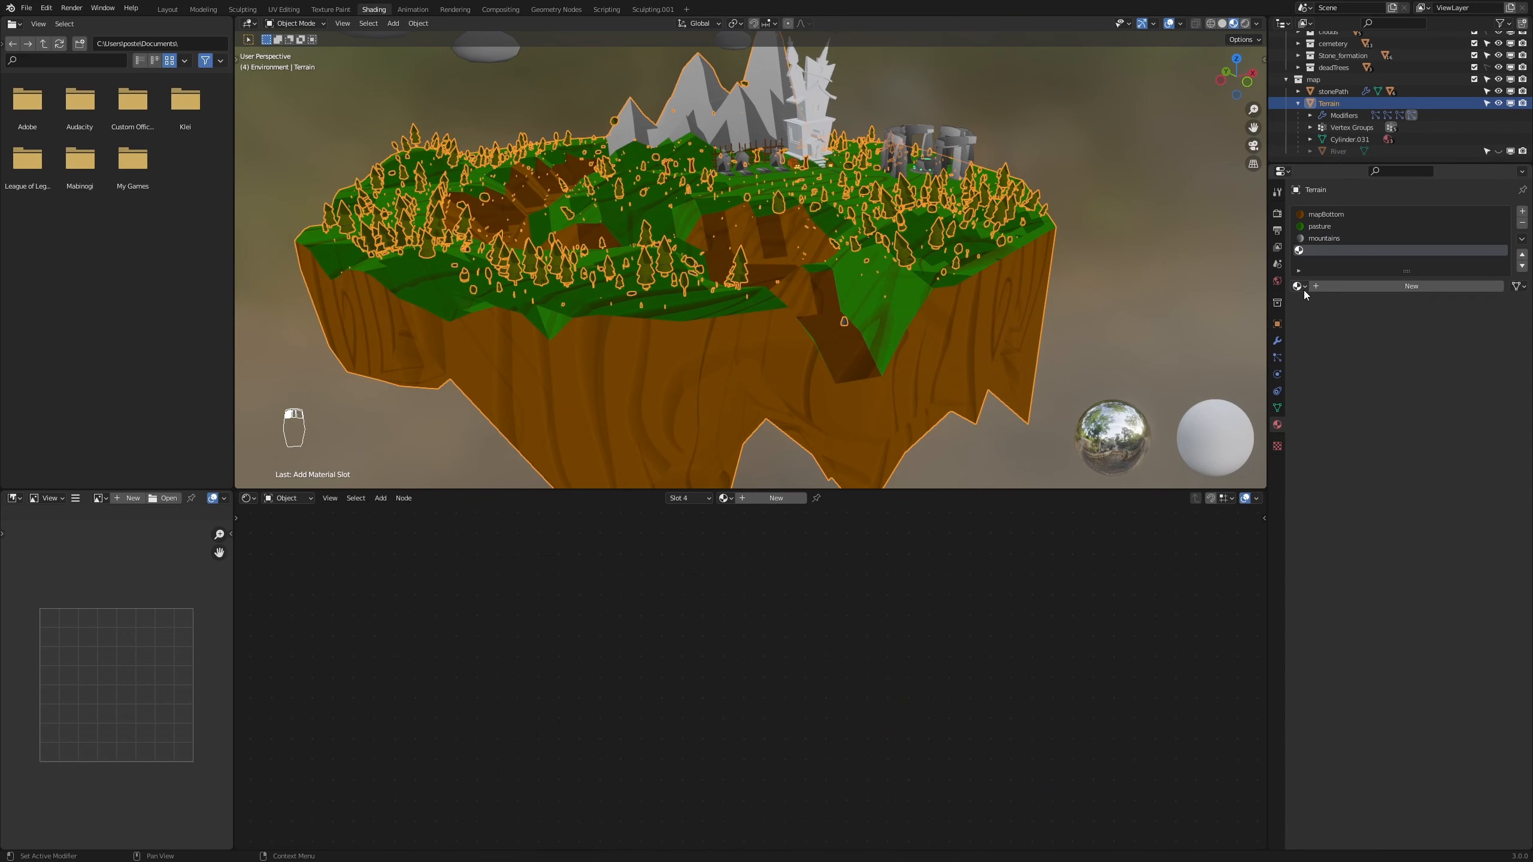
click(1298, 286)
click(1342, 383)
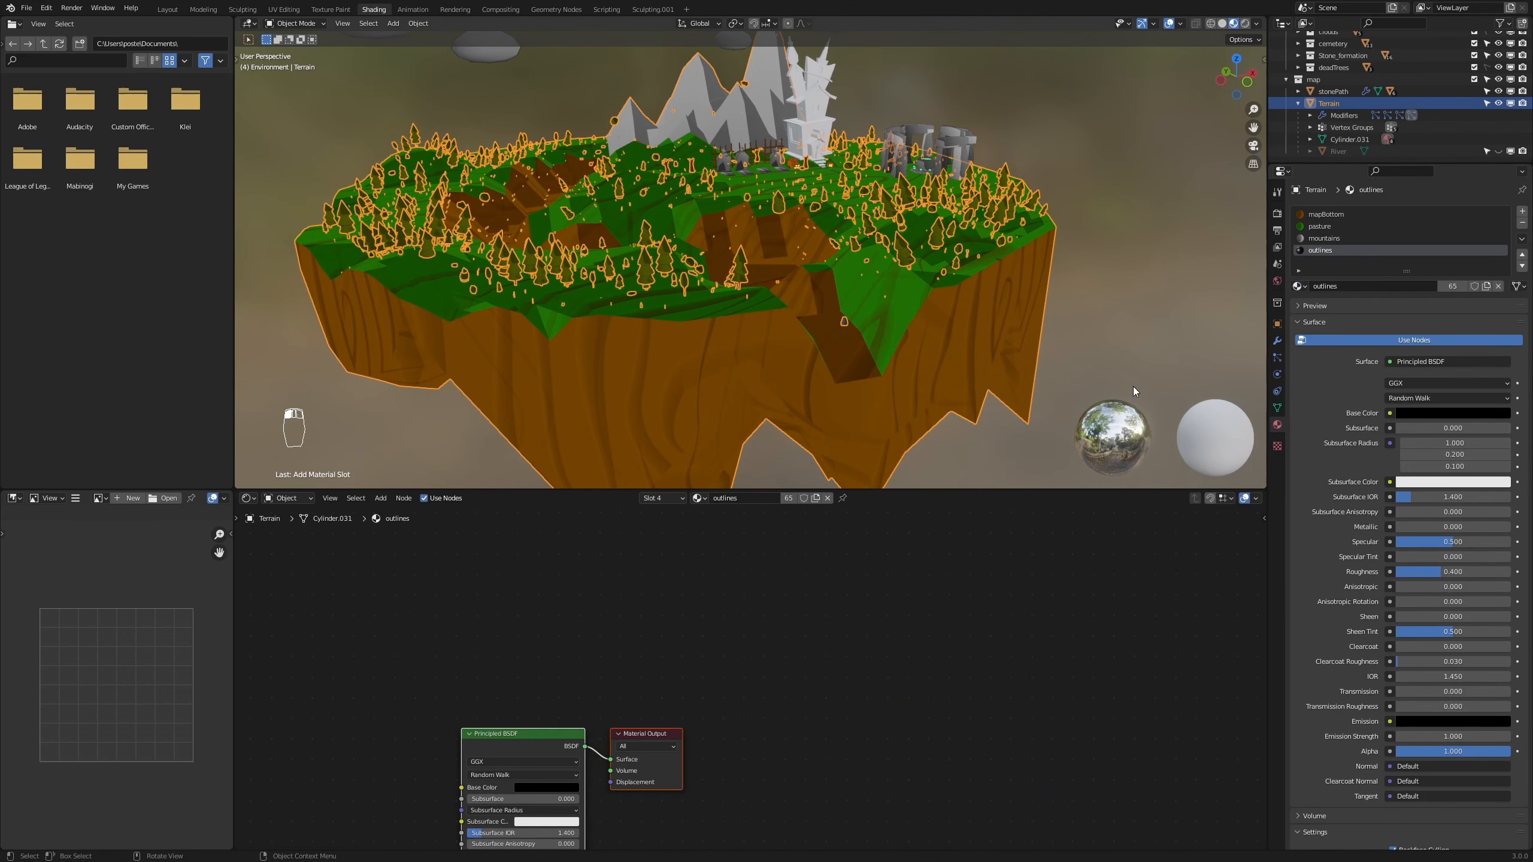
Add a Solidify modifier to the terrain and set its thickness to -0.01 m
click(1277, 341)
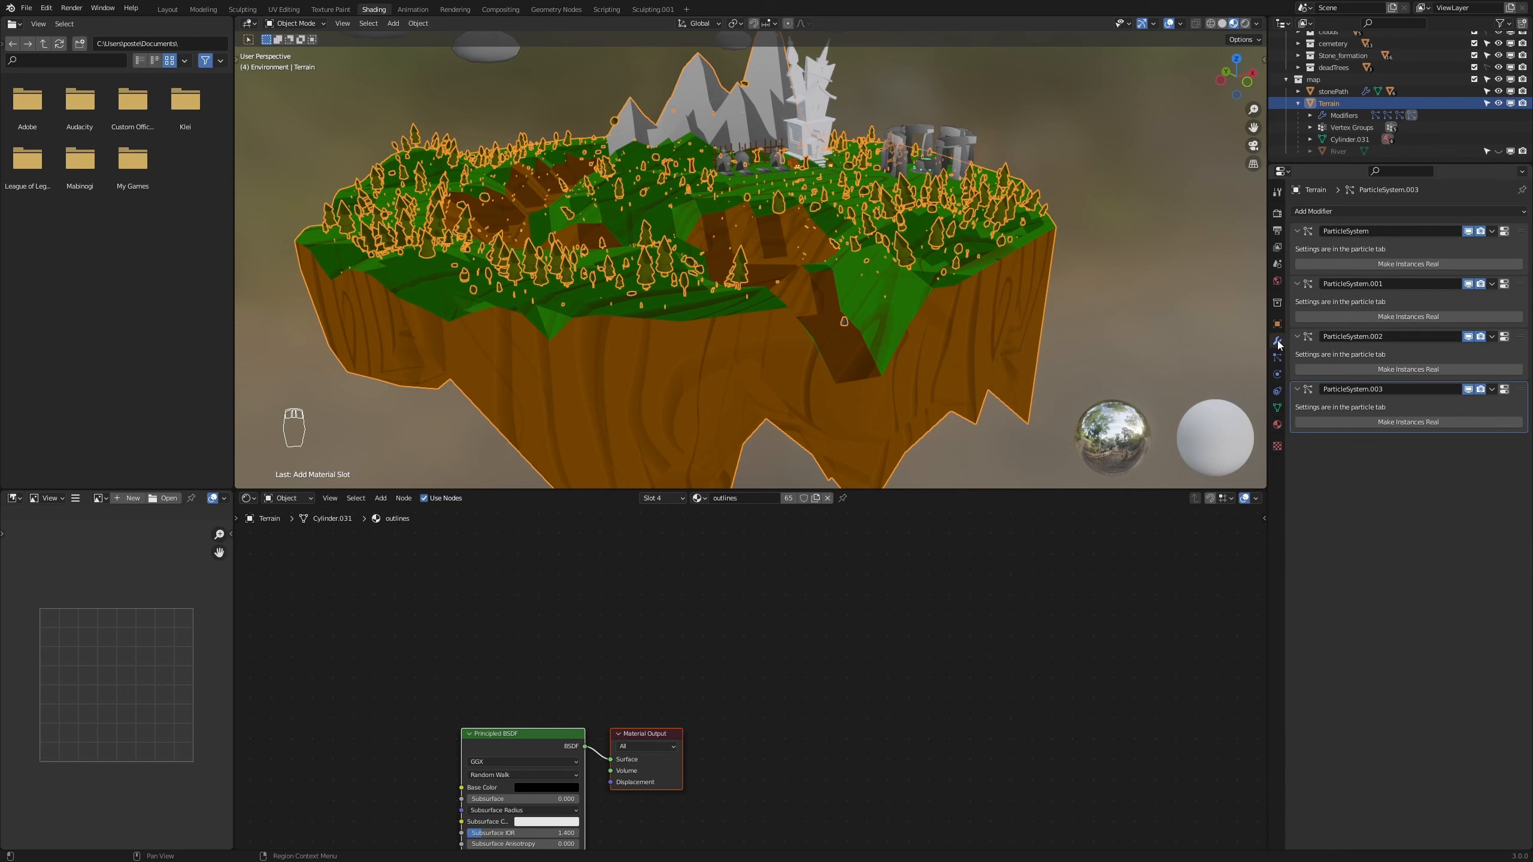
click(1328, 211)
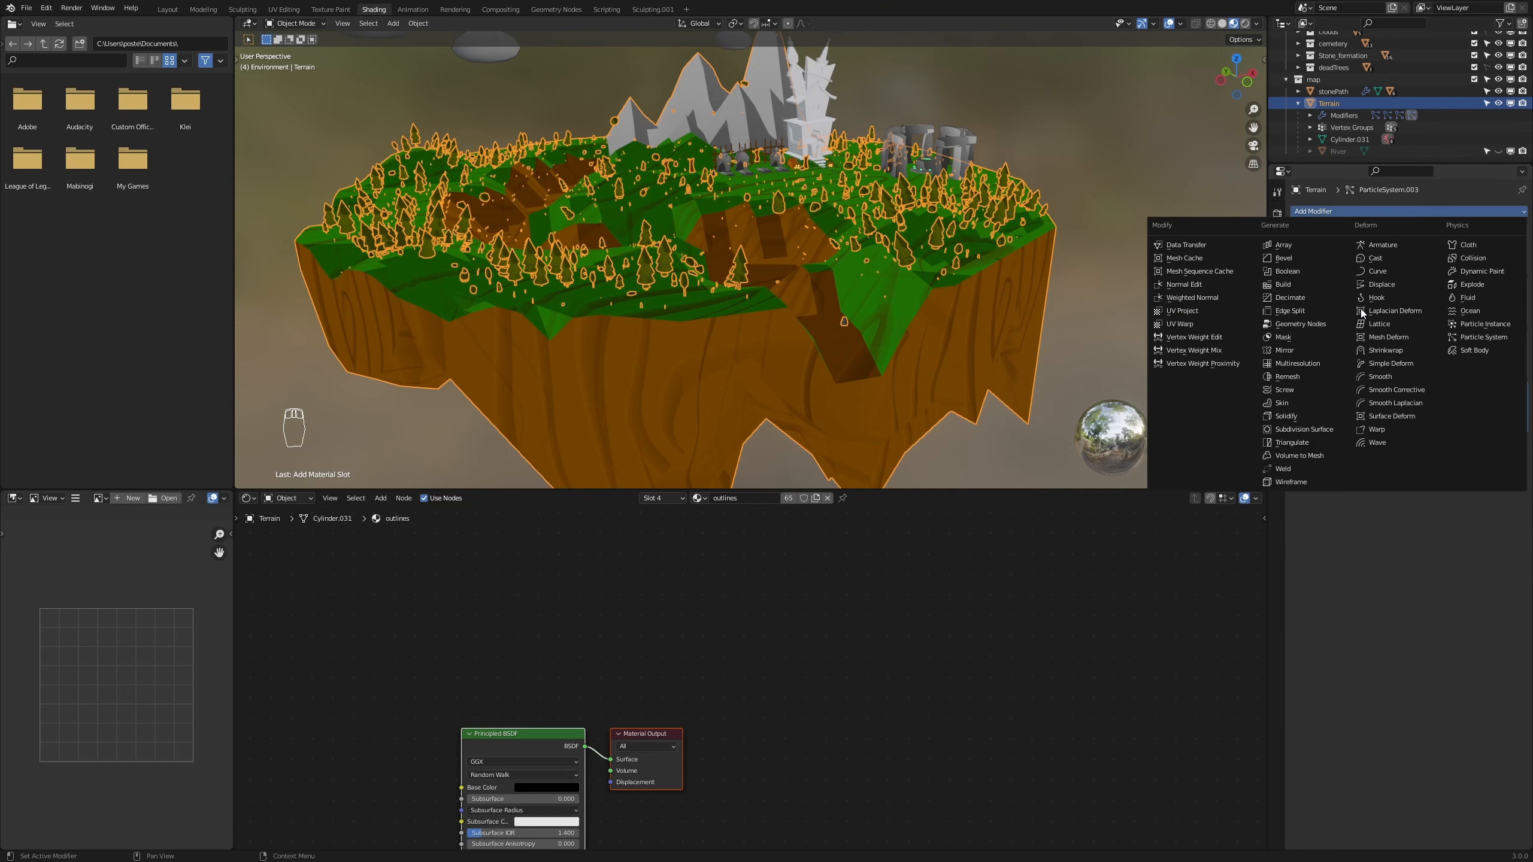
click(1299, 415)
click(1403, 475)
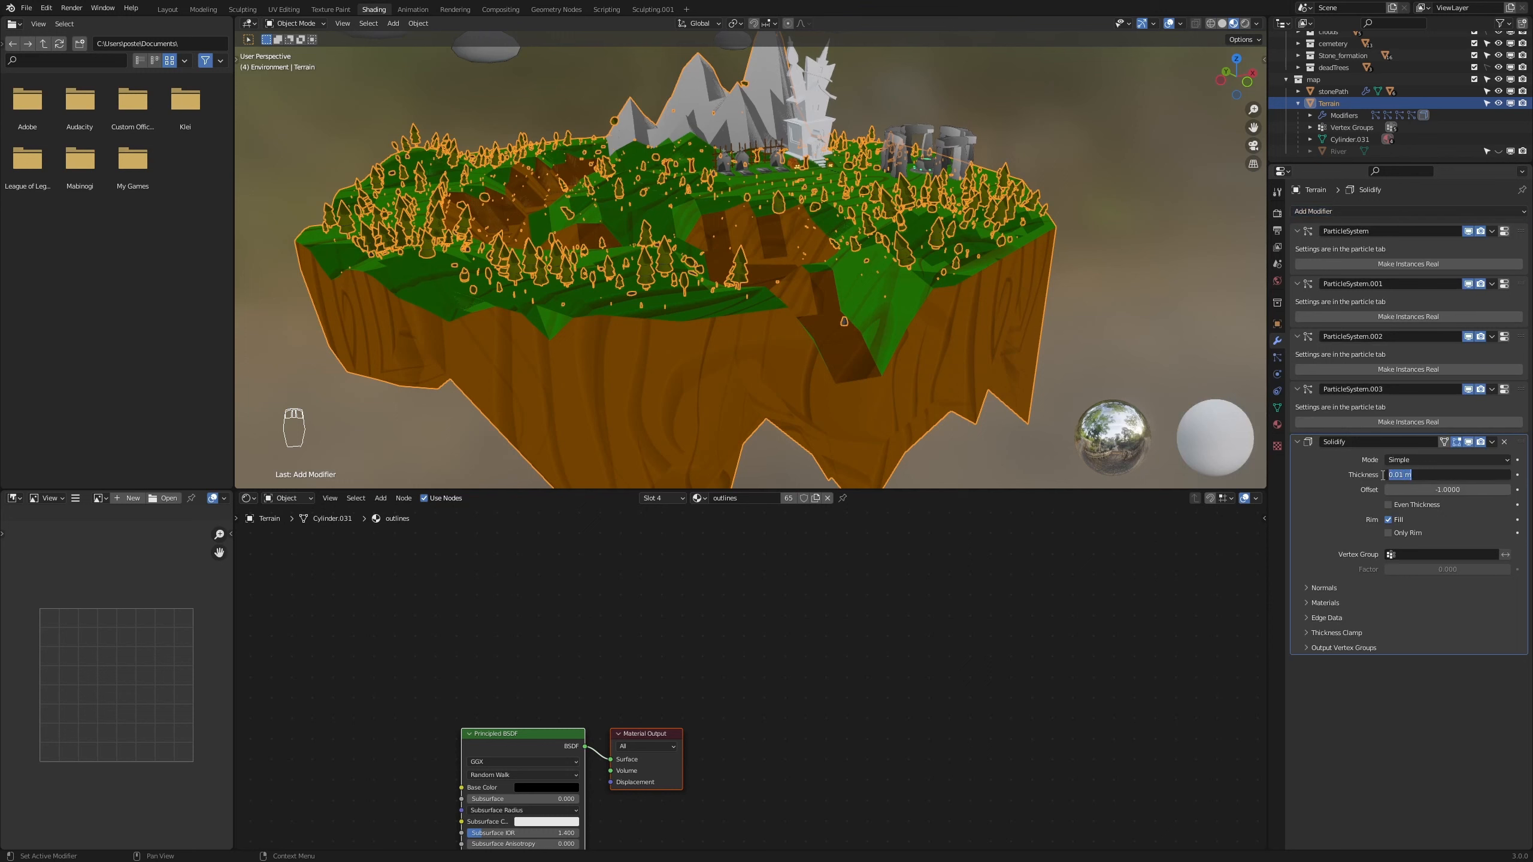
click(1390, 475)
text(-)
key(Return)
Enable flipped and high-quality normals on the terrain's Solidify modifier
scroll(876, 268, up, 4)
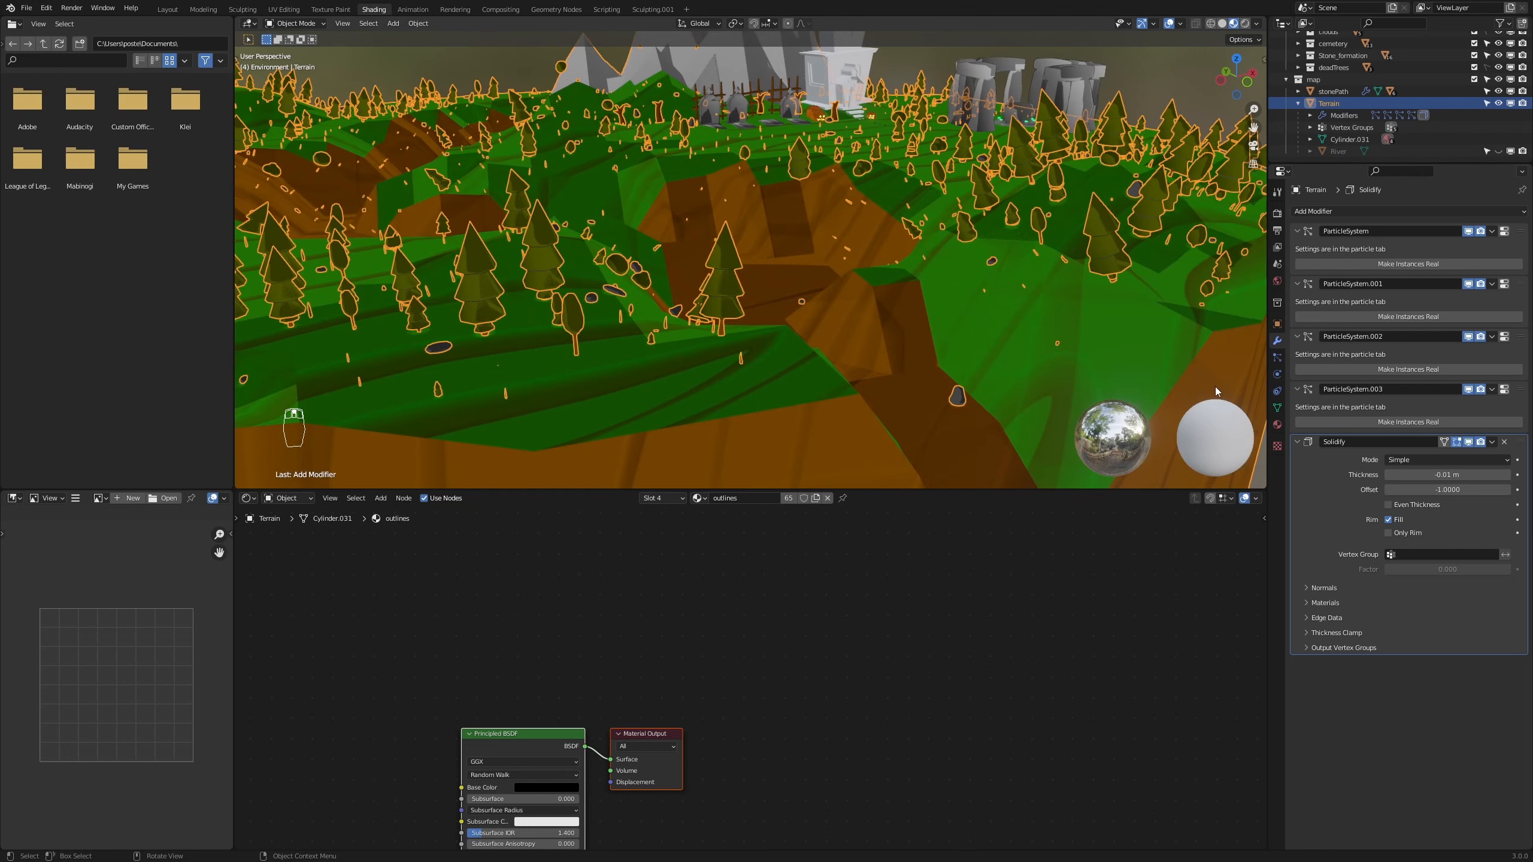
click(1319, 588)
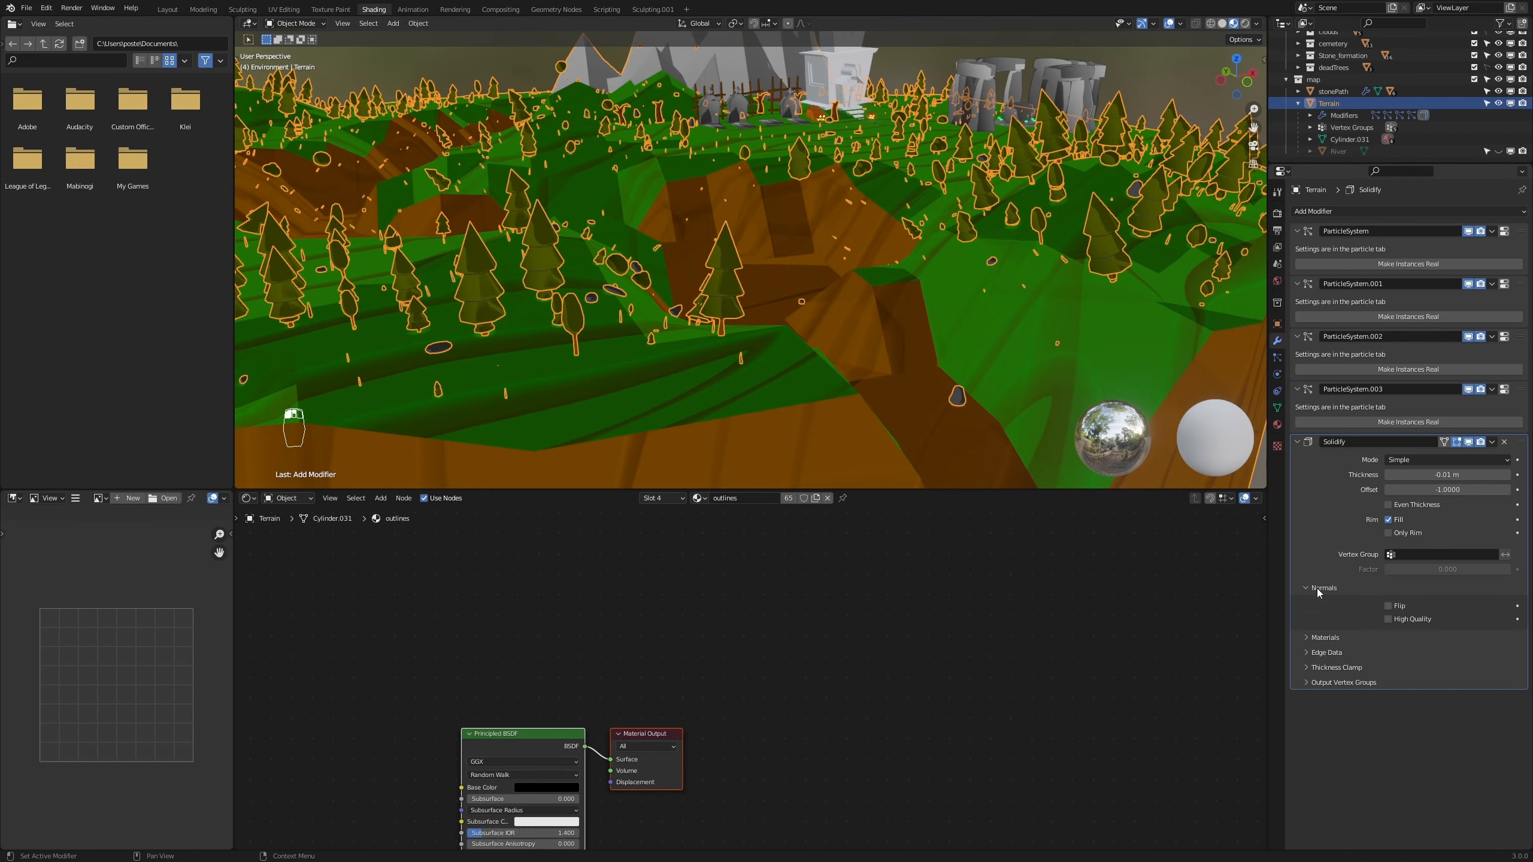
click(1388, 606)
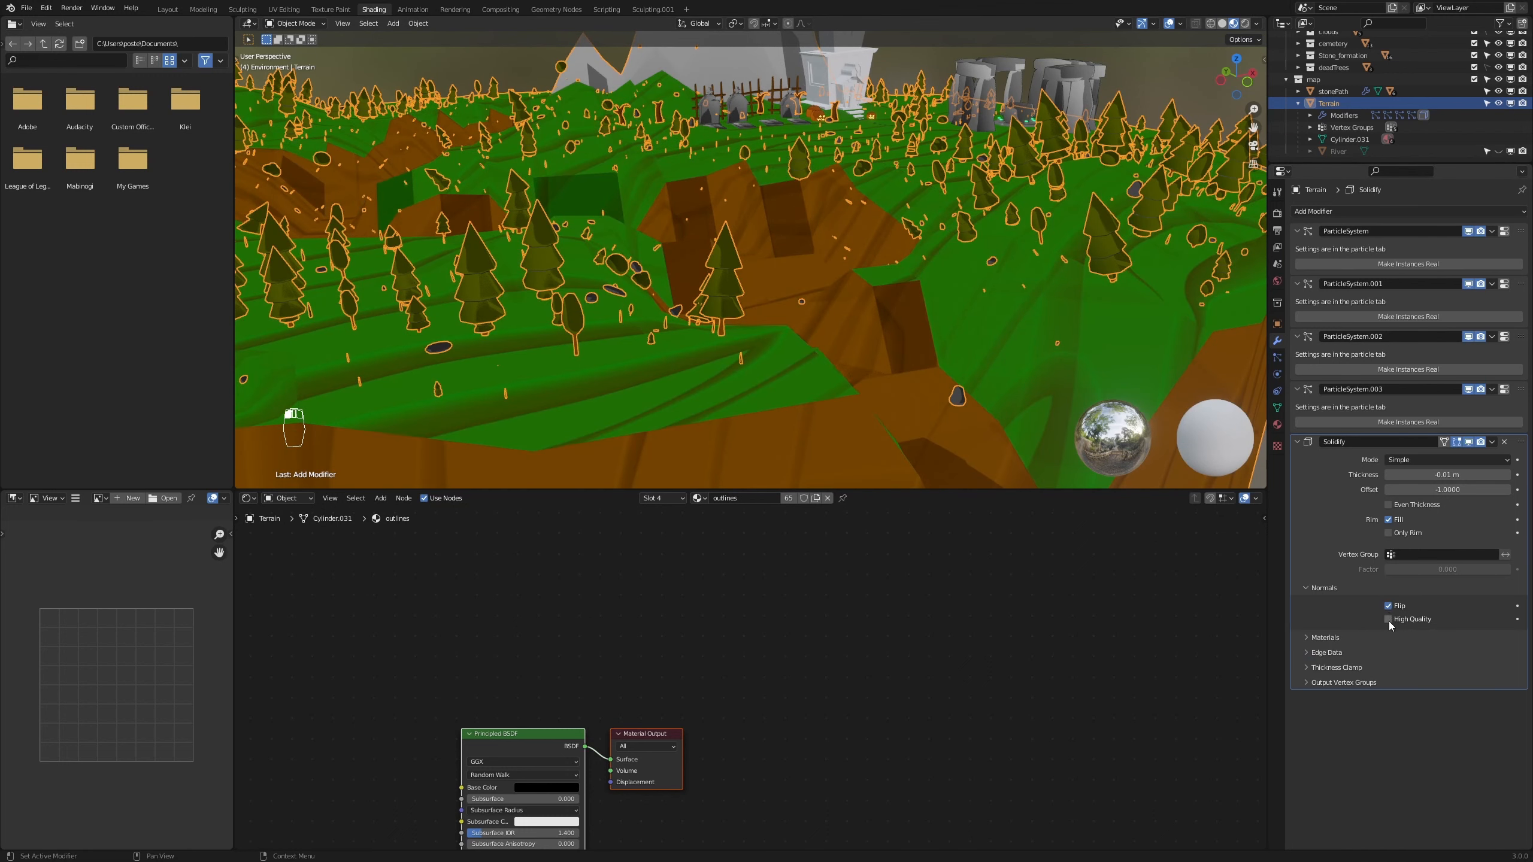
Set the Solidify modifier's material offset to 3 so the shell uses the outlines material
click(1317, 645)
click(1507, 656)
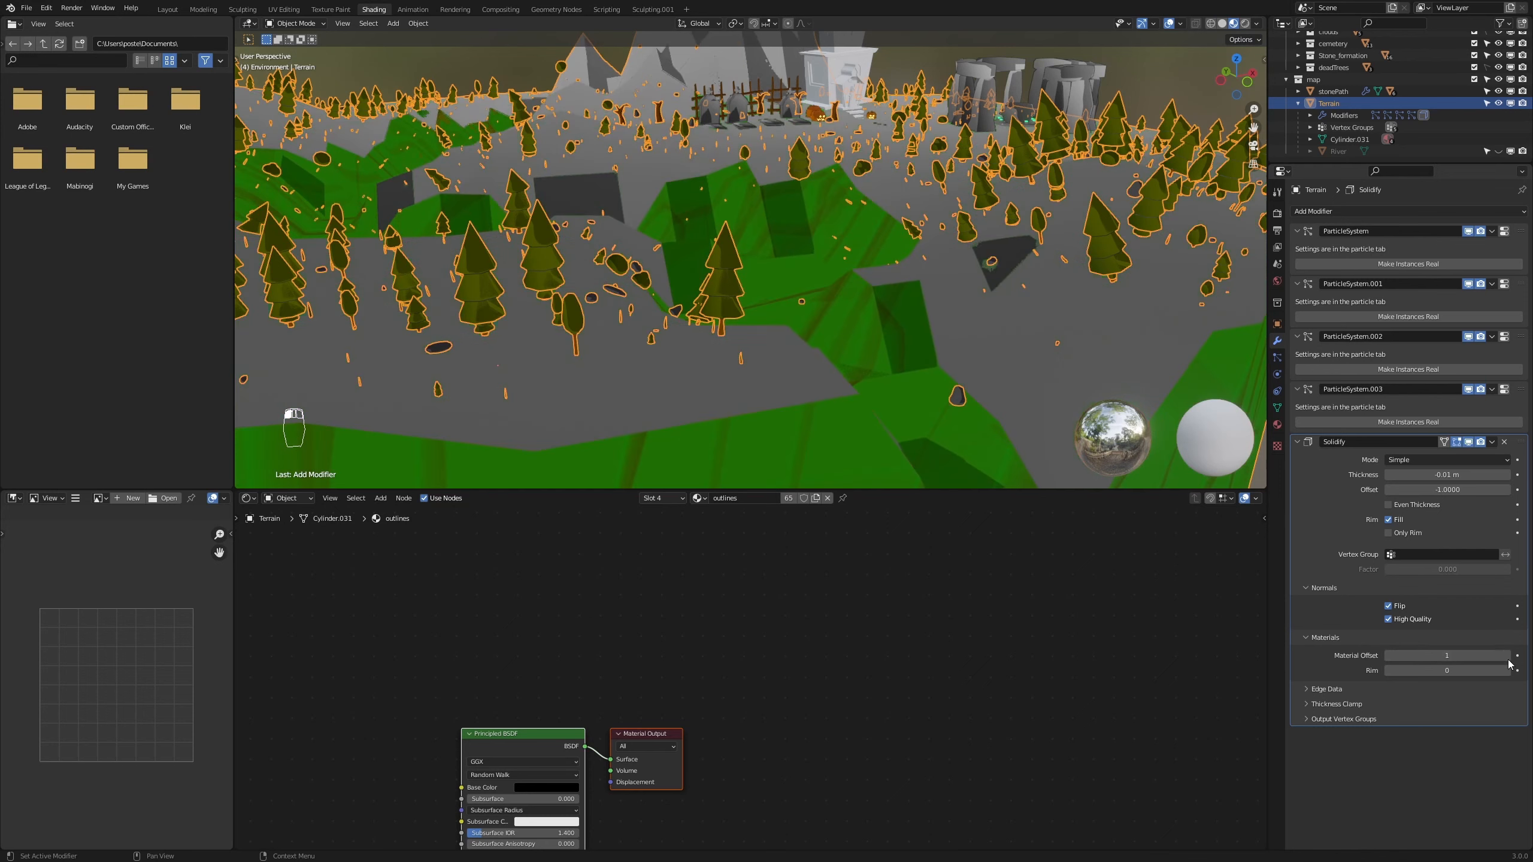
click(1507, 656)
click(1507, 656)
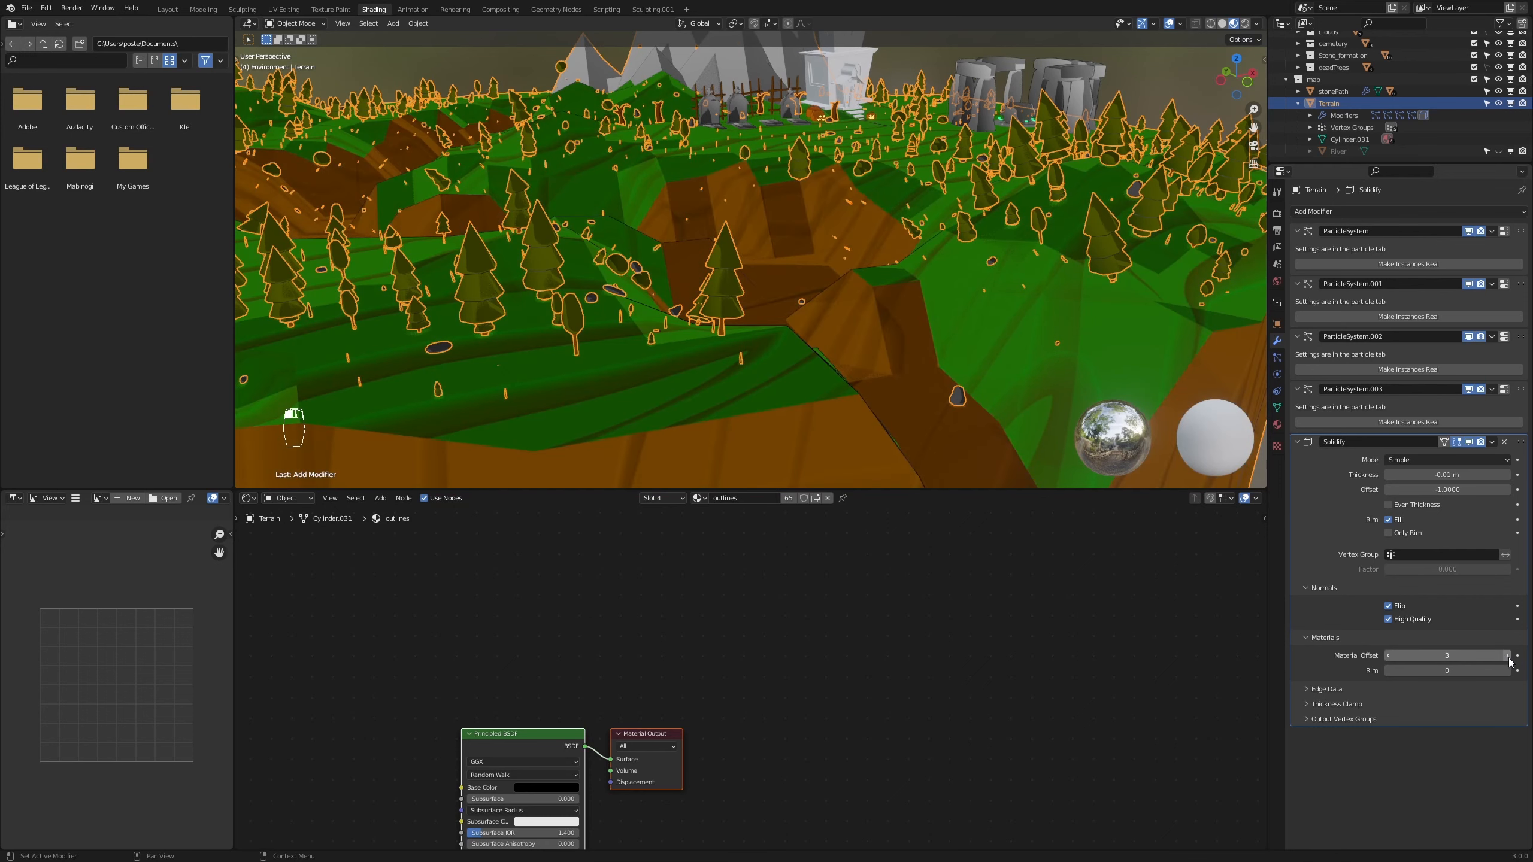
scroll(905, 308, down, 5)
middle_drag(933, 358, 983, 393)
scroll(920, 348, up, 4)
scroll(977, 391, up, 3)
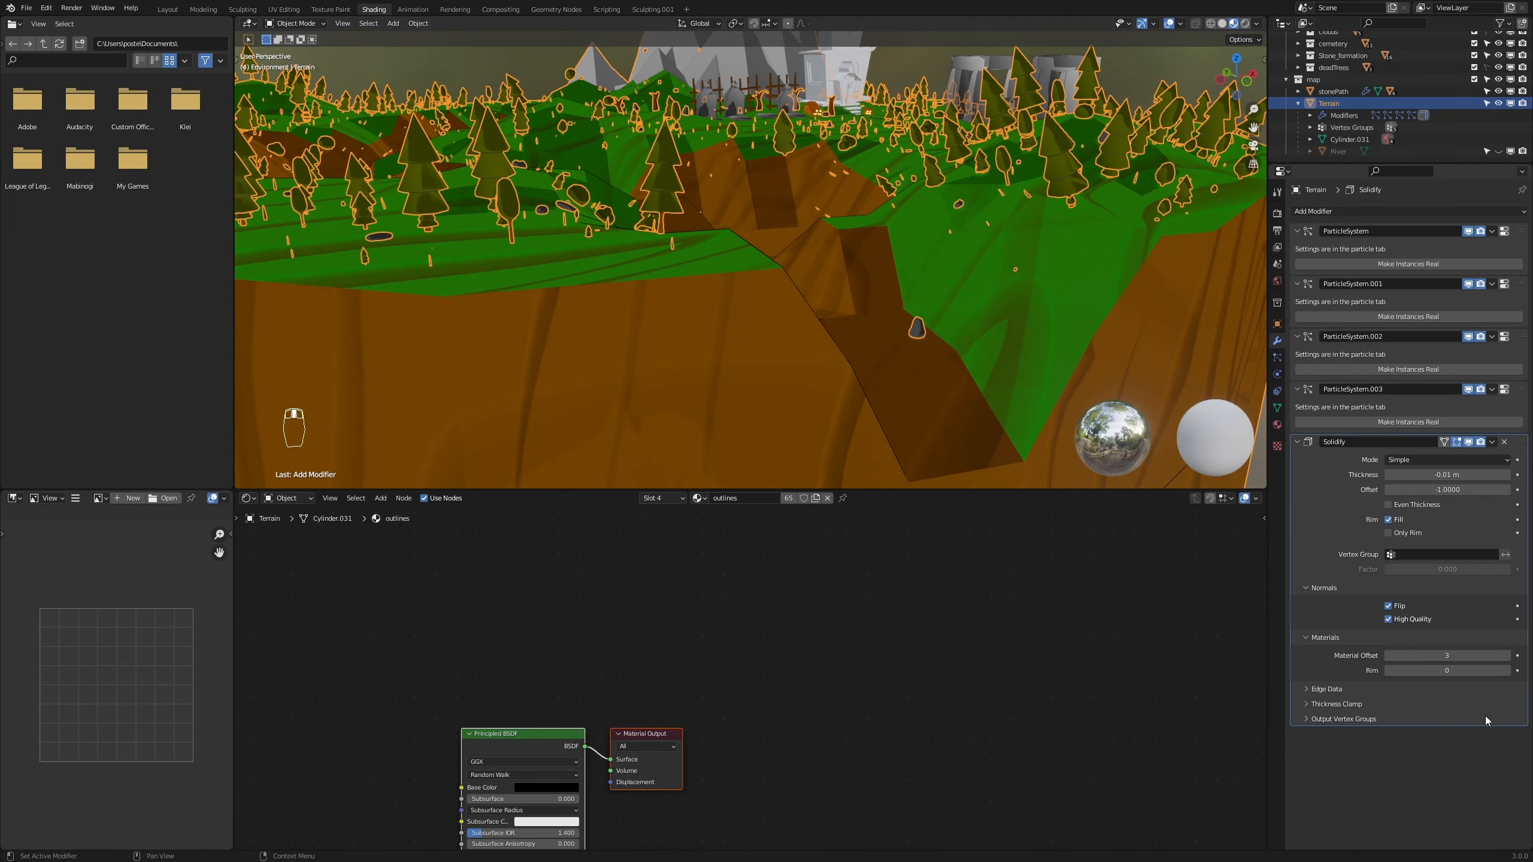
click(1506, 656)
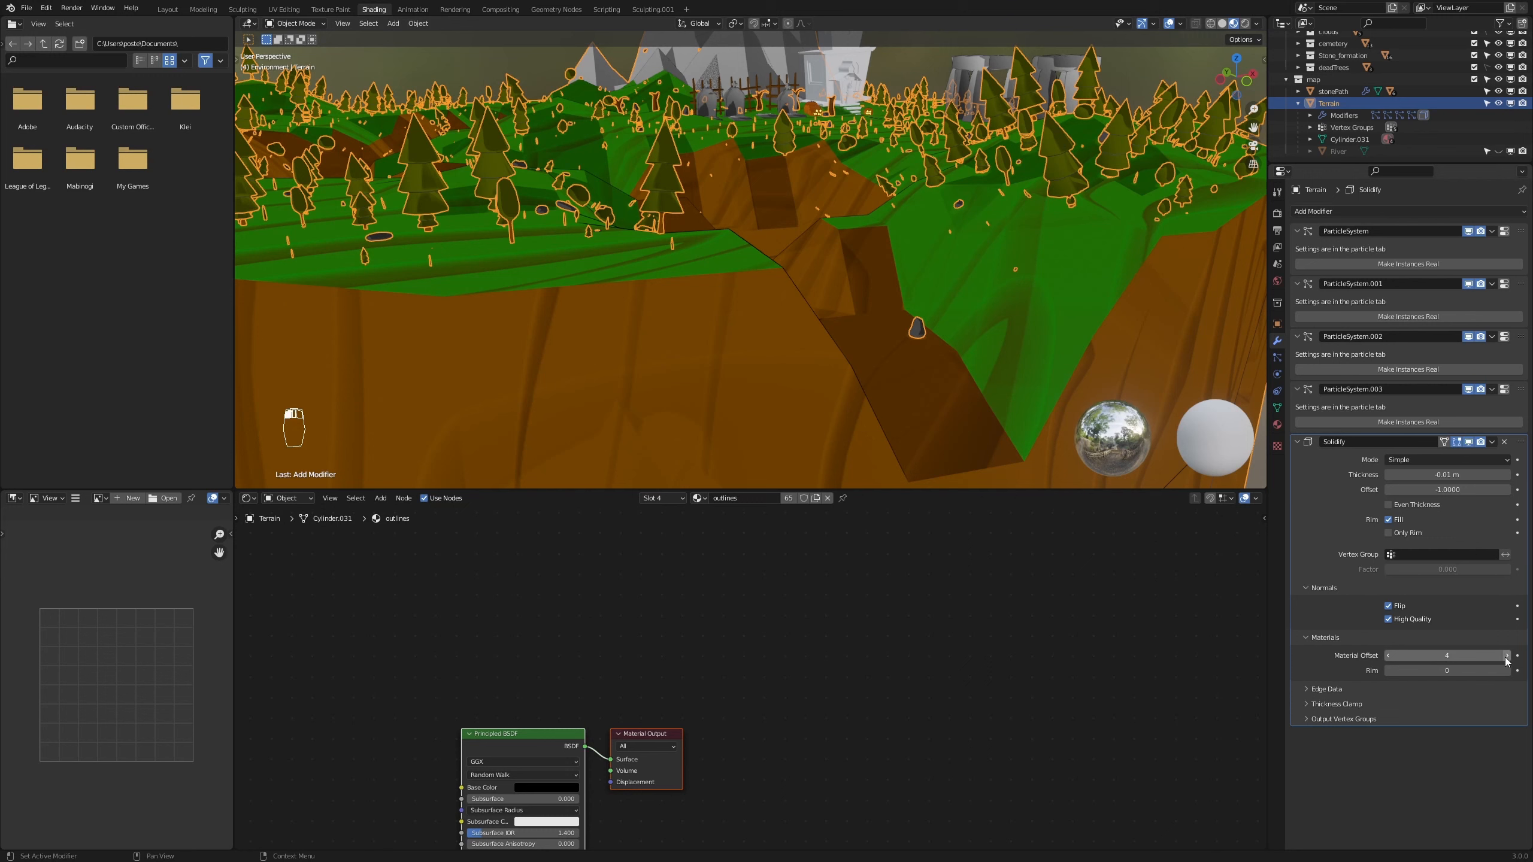
click(1388, 656)
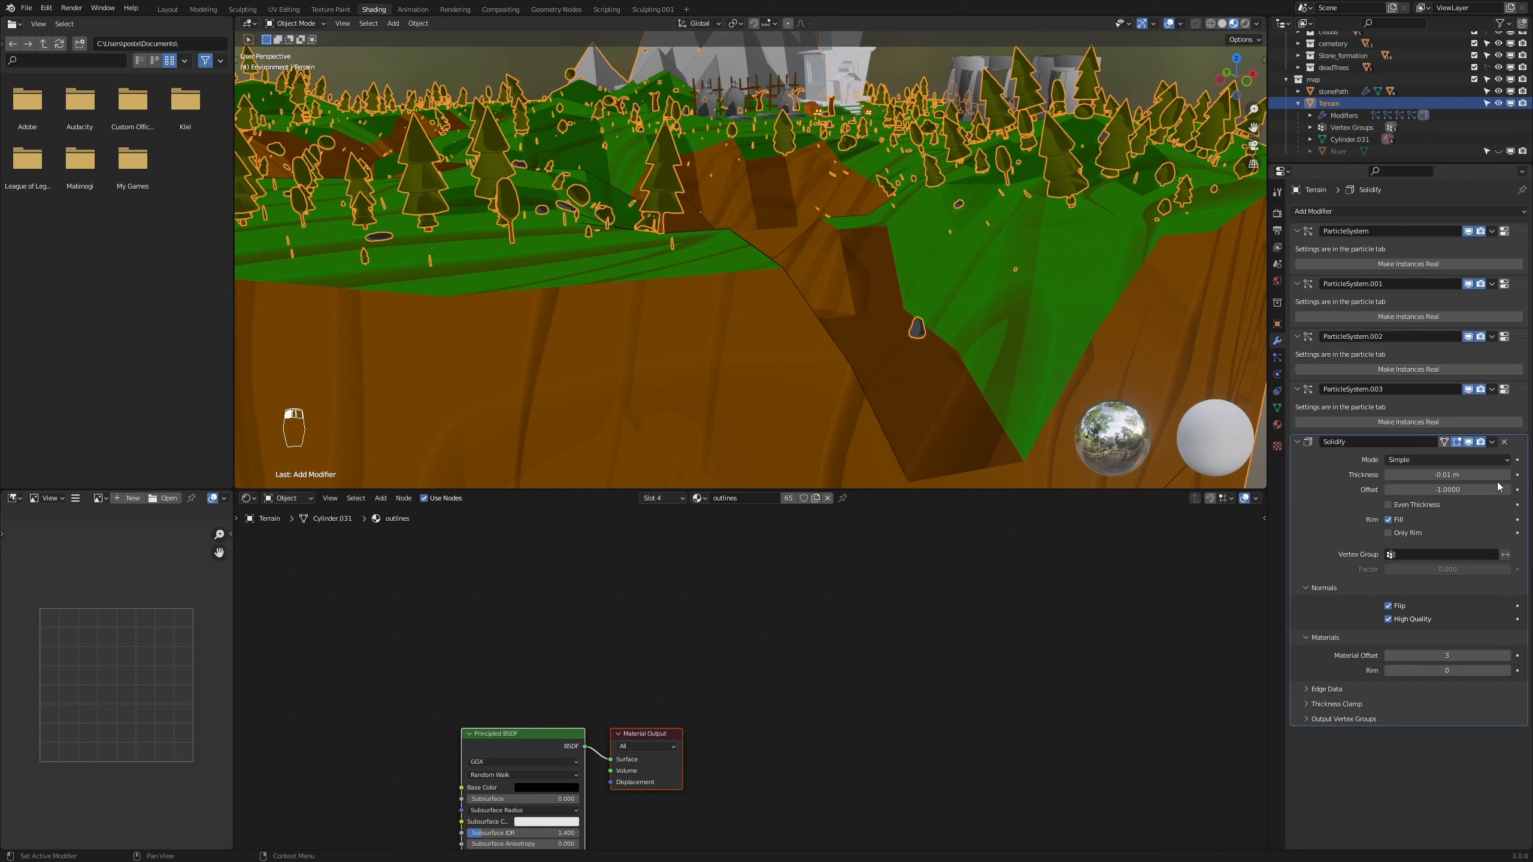
Try a thickness of -0.03 m on the terrain's Solidify modifier
click(1408, 475)
click(1401, 476)
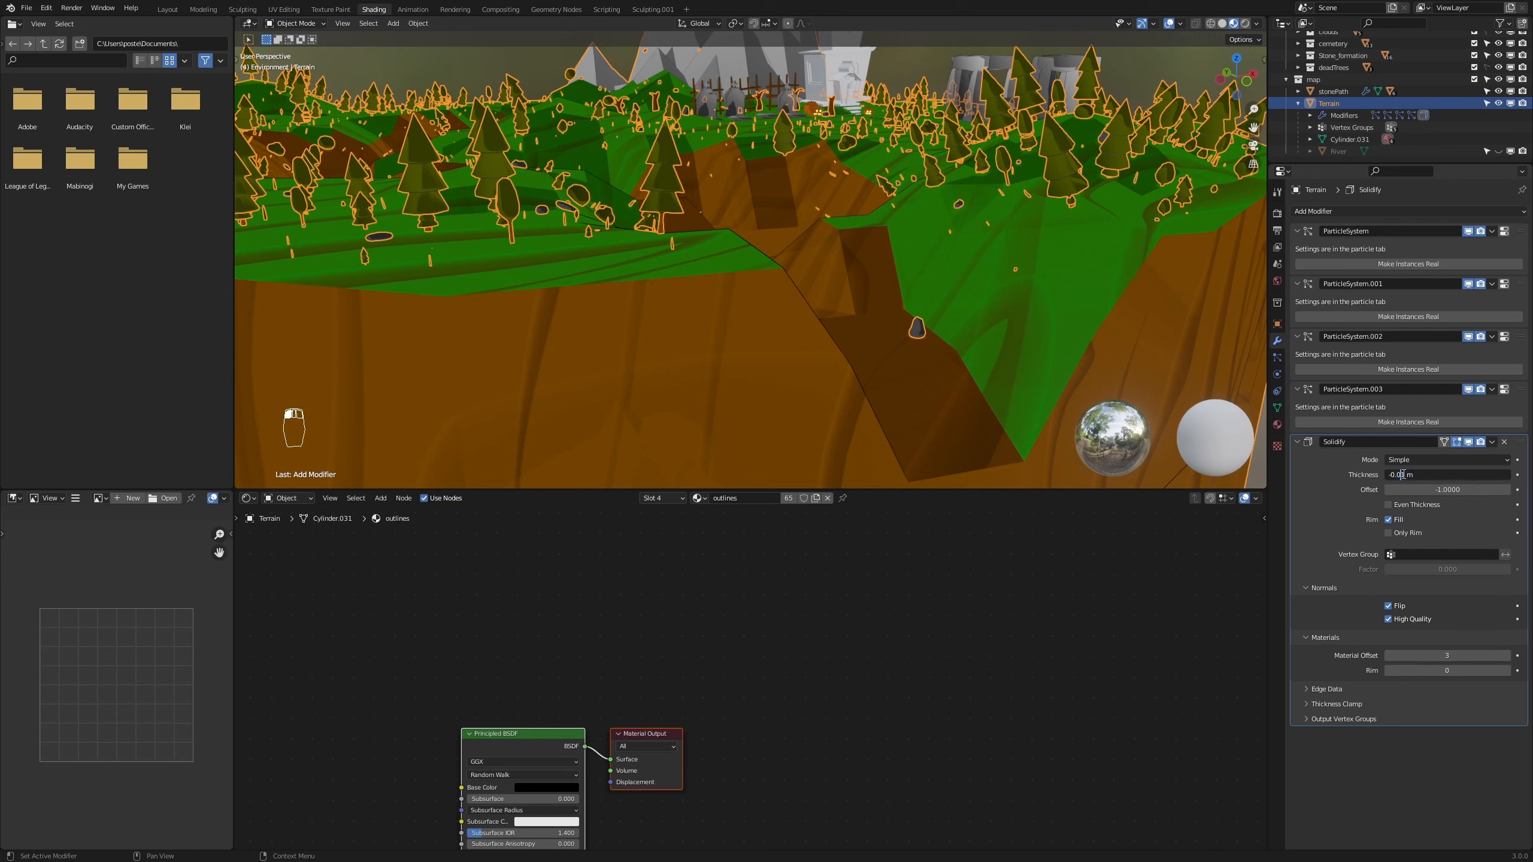
key(Delete)
text(3)
key(Return)
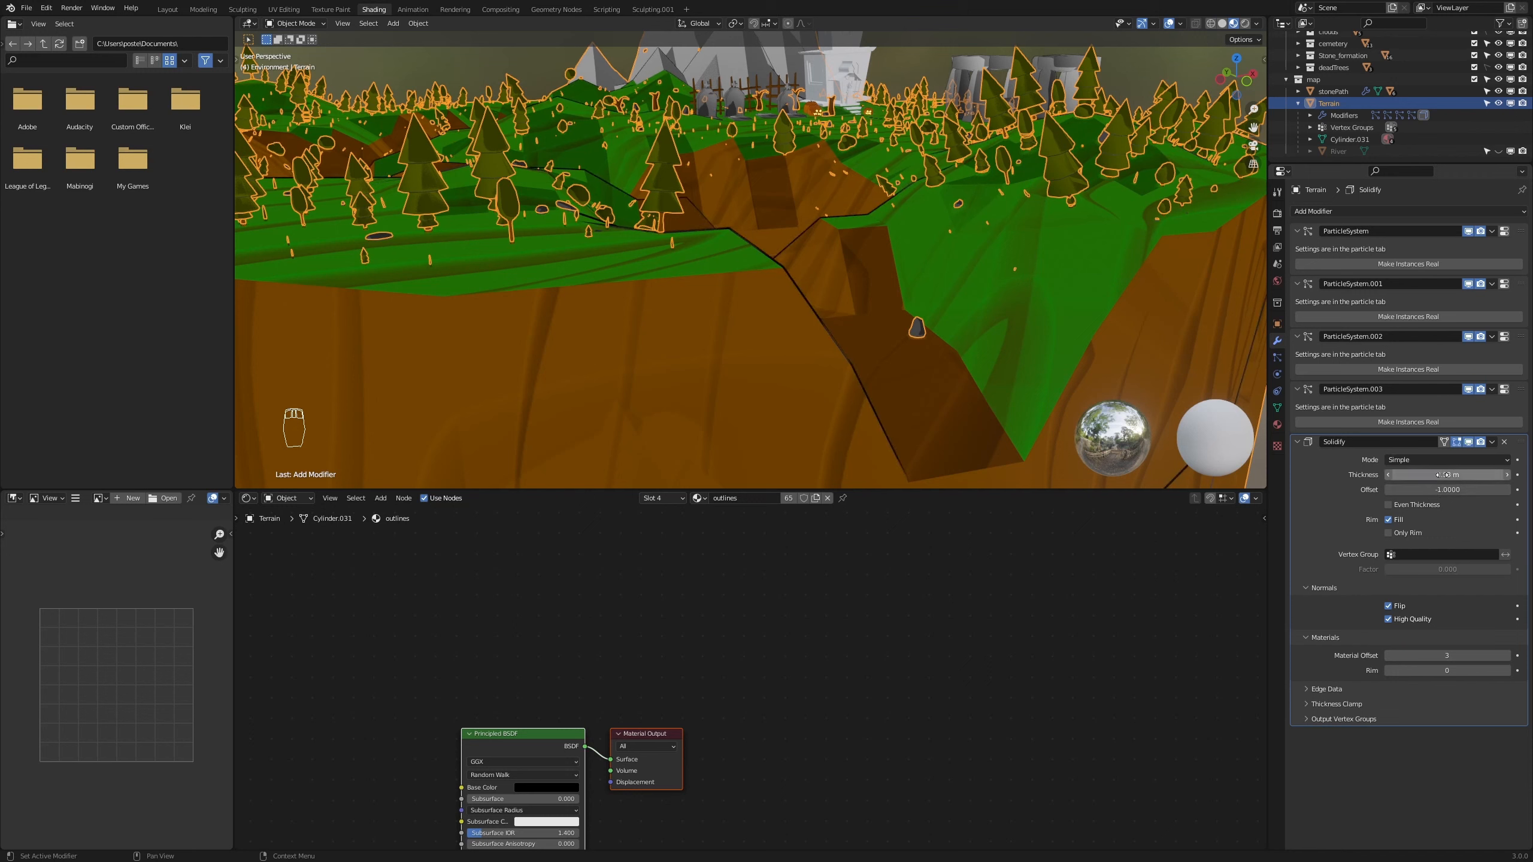
Set the Solidify thickness to -0.02 m and check the outline on the whole island
click(1453, 474)
click(1401, 475)
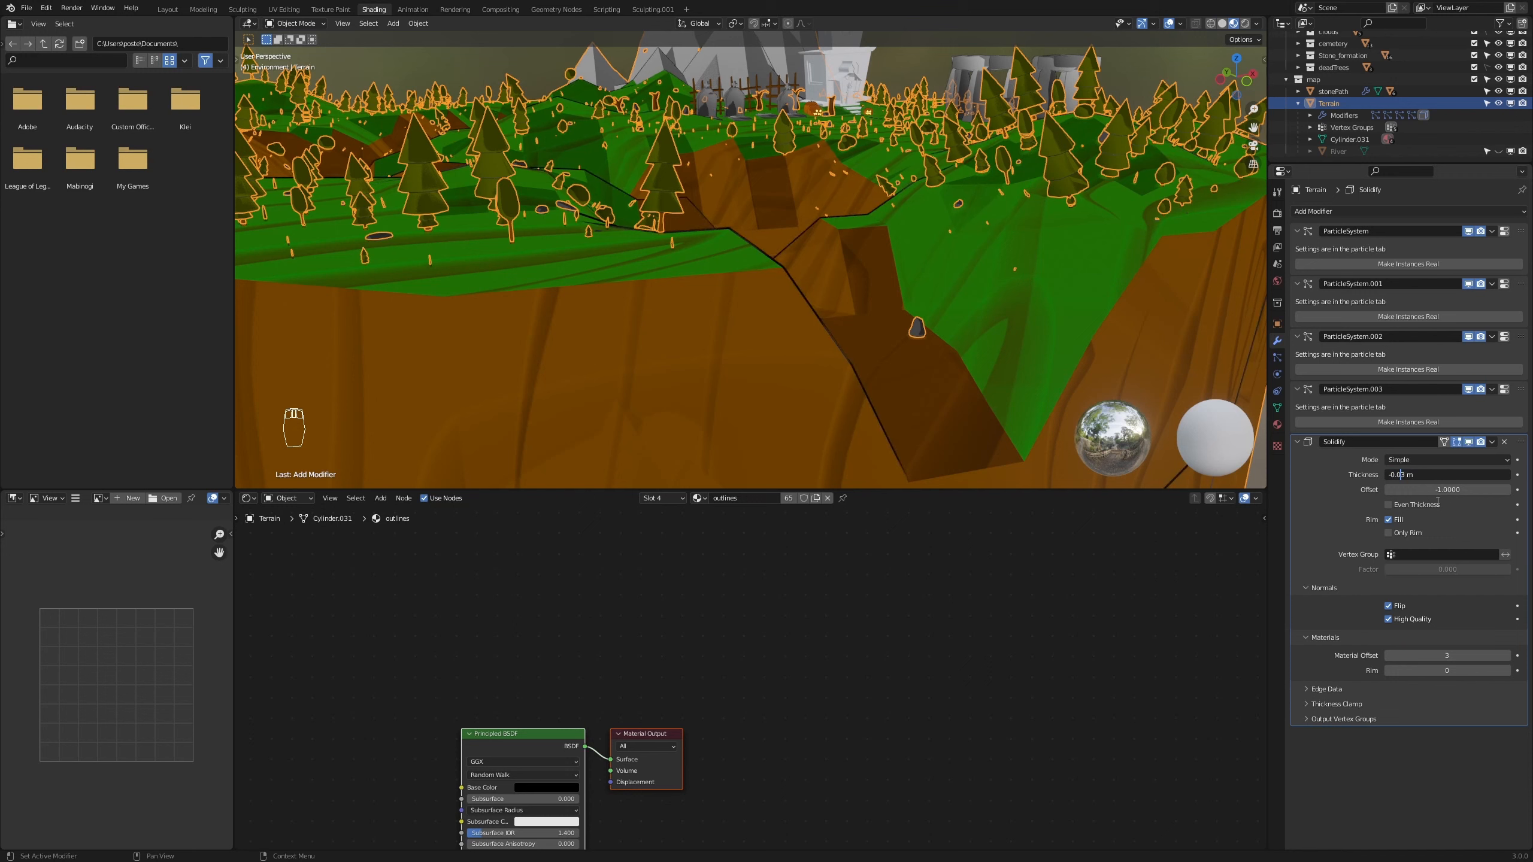
key(Delete)
text(2)
key(Return)
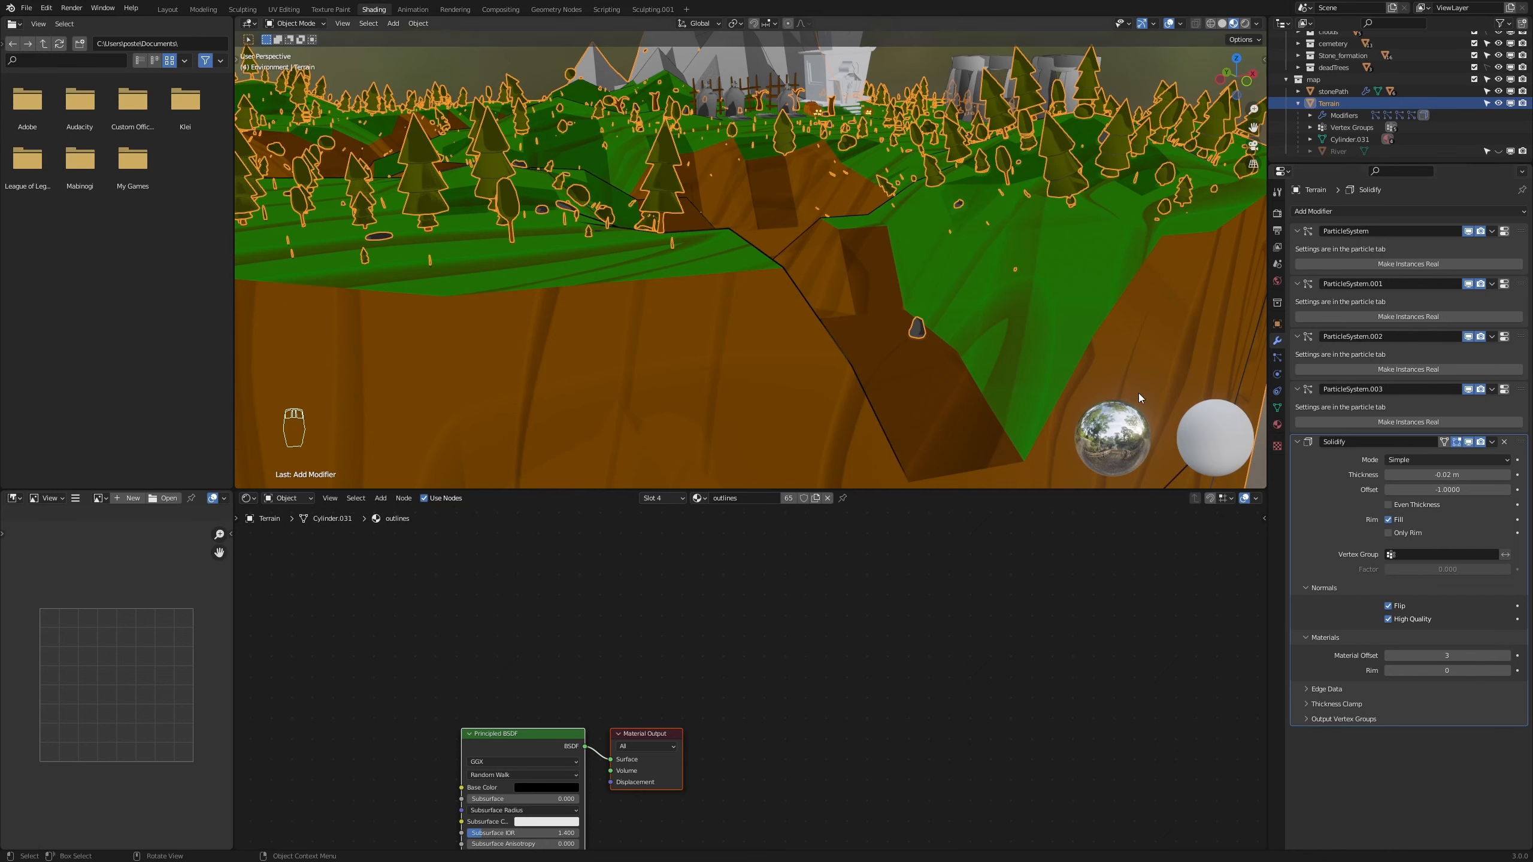
key(KP_Decimal)
scroll(912, 384, up, 4)
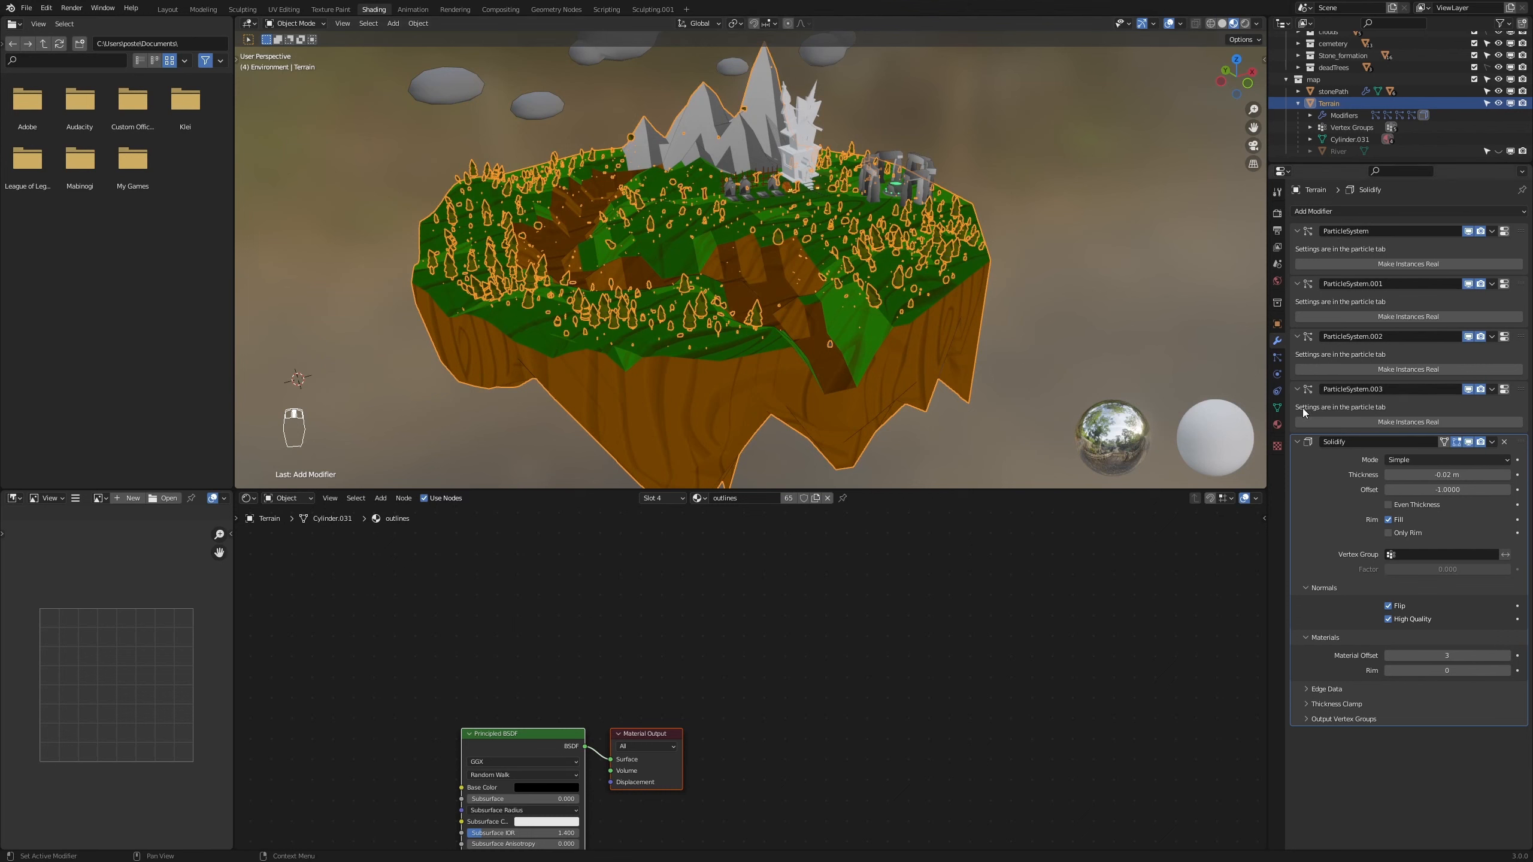
Save the file and select the terrain's mapBottom material for editing
click(1277, 425)
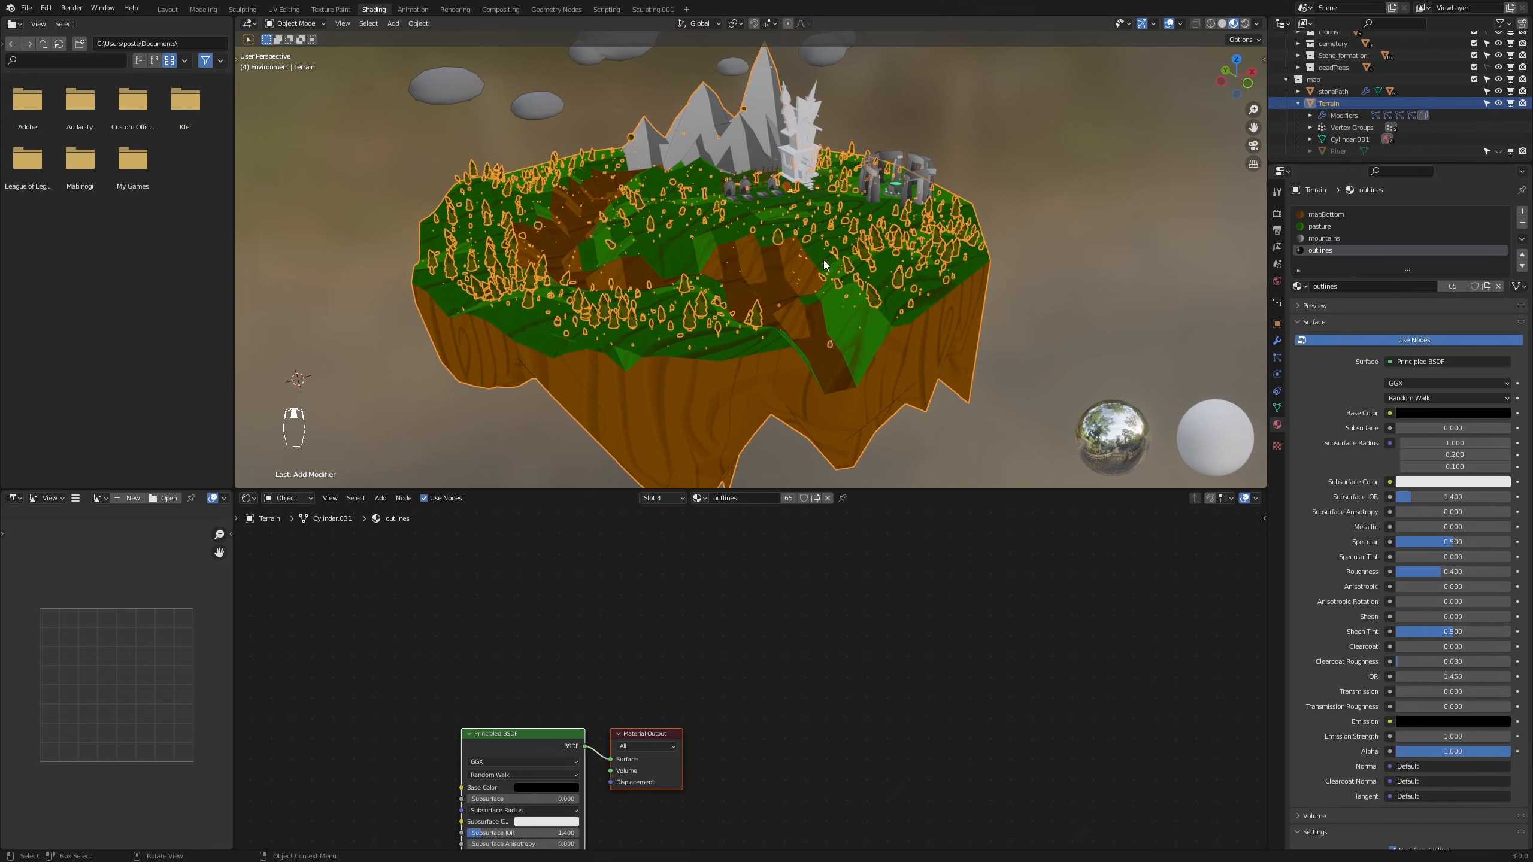
key(ctrl+s)
click(1325, 214)
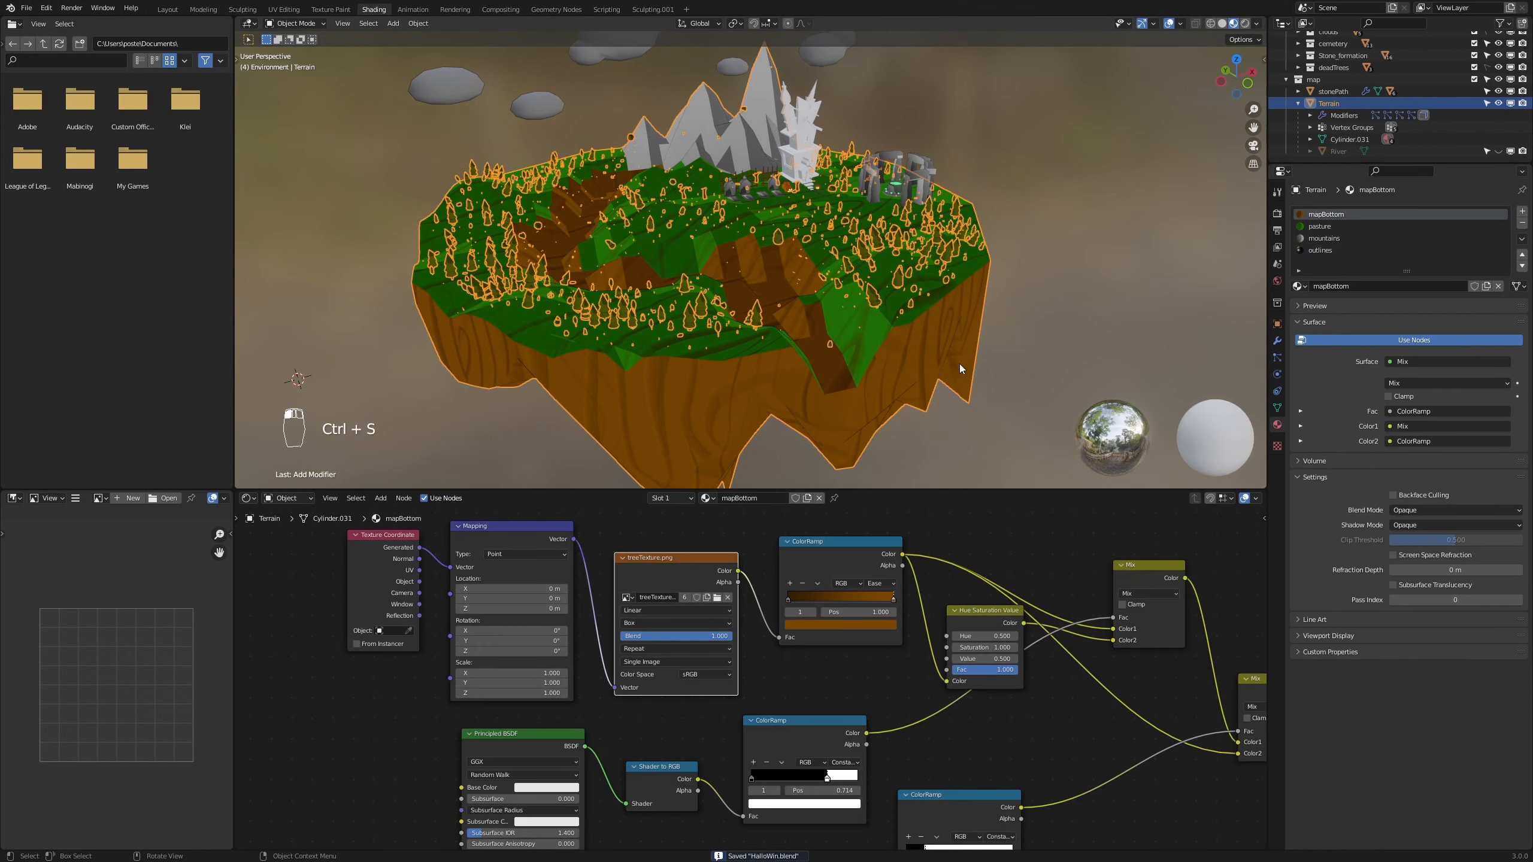
Replace the image in mapBottom's image texture node with groundTextureDeserted.png
middle_drag(959, 364, 1017, 364)
scroll(714, 611, up, 1)
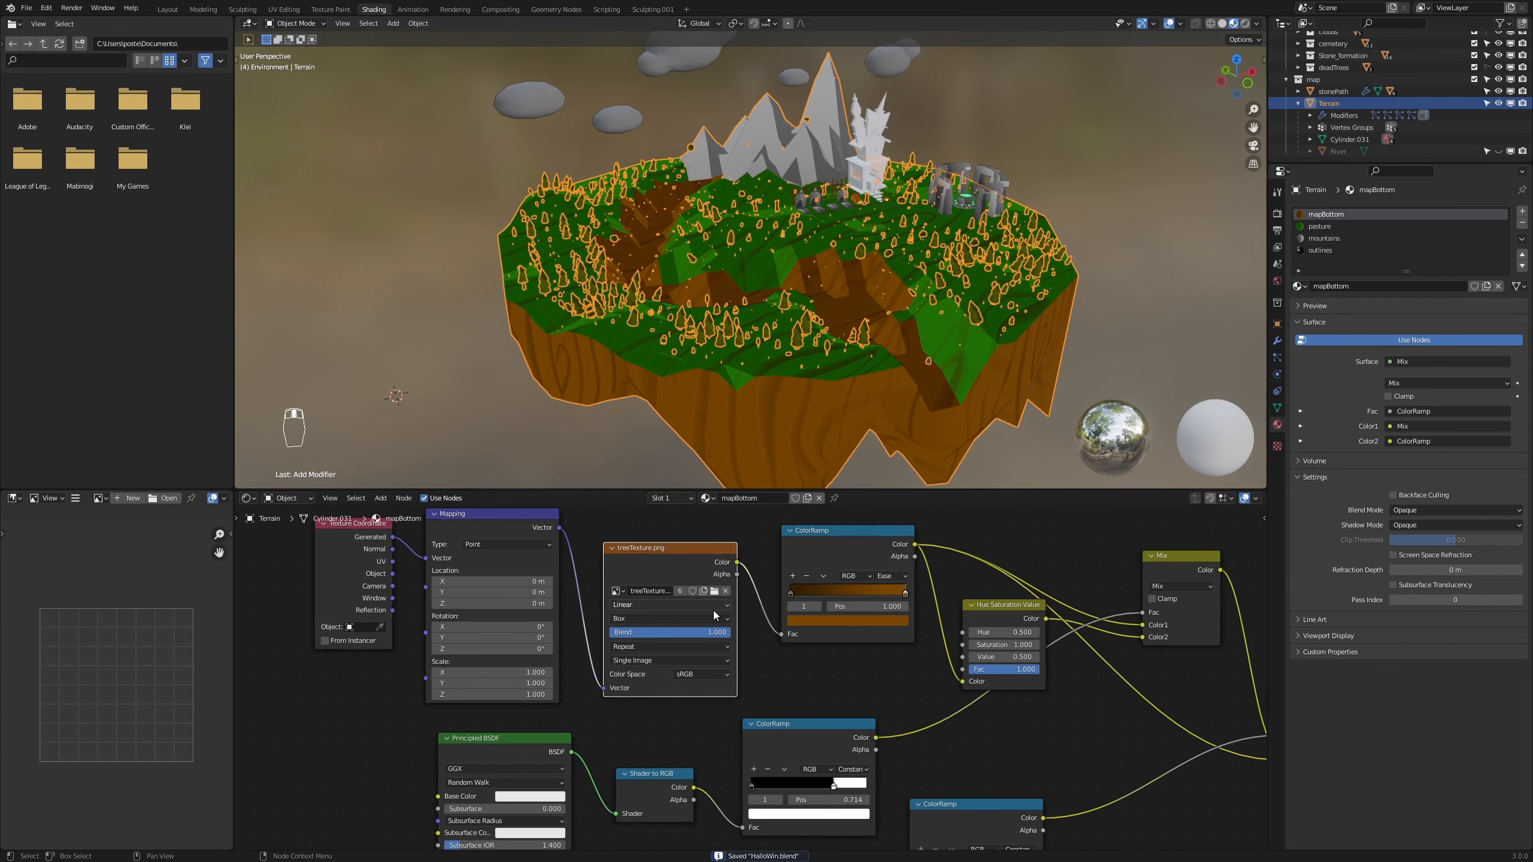
scroll(714, 612, up, 1)
middle_drag(795, 662, 768, 714)
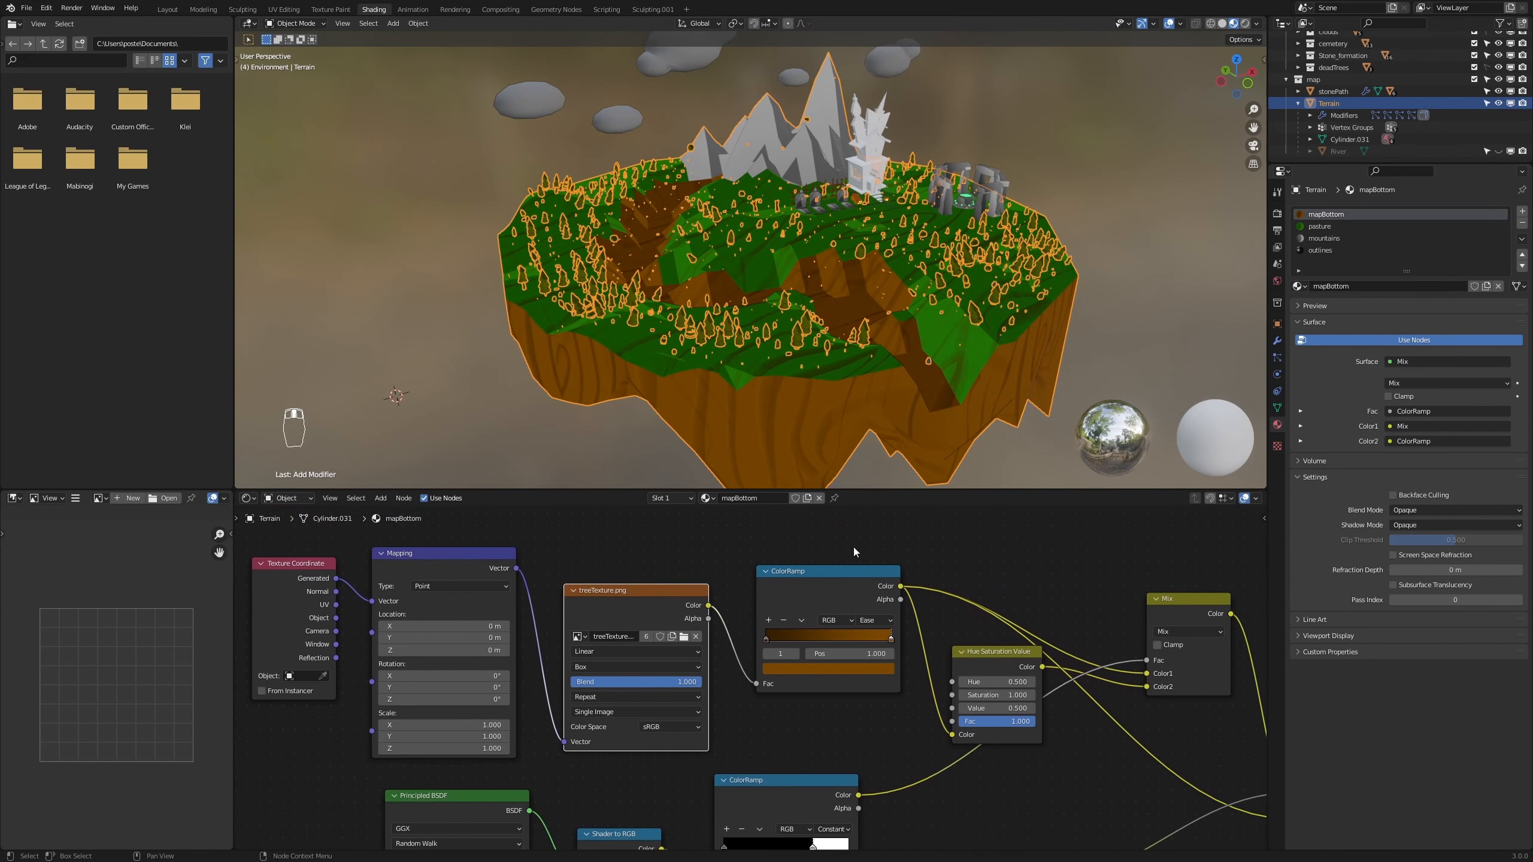
click(695, 636)
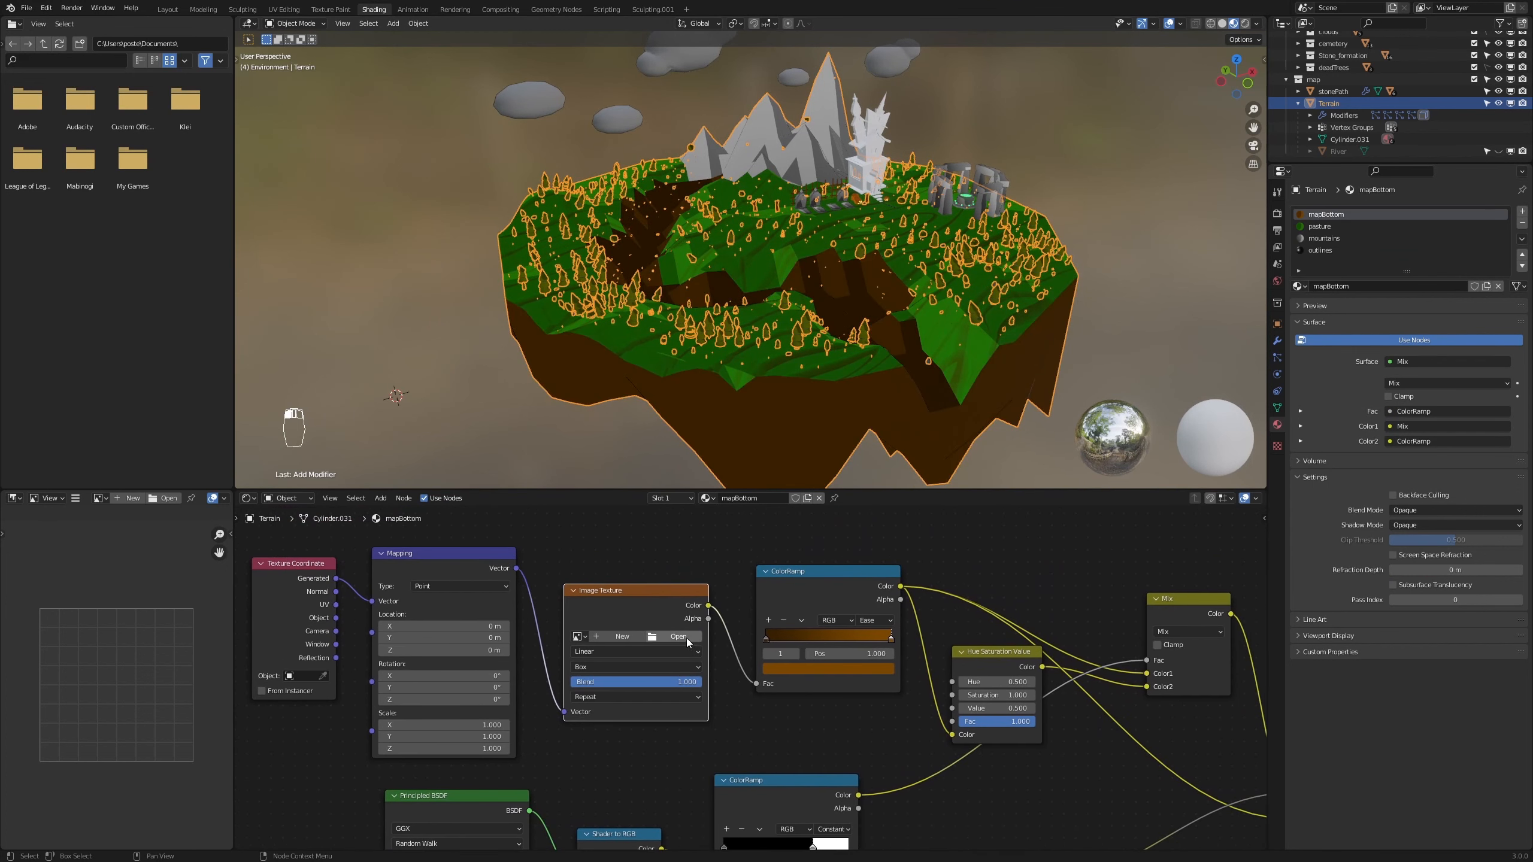
click(687, 642)
click(653, 389)
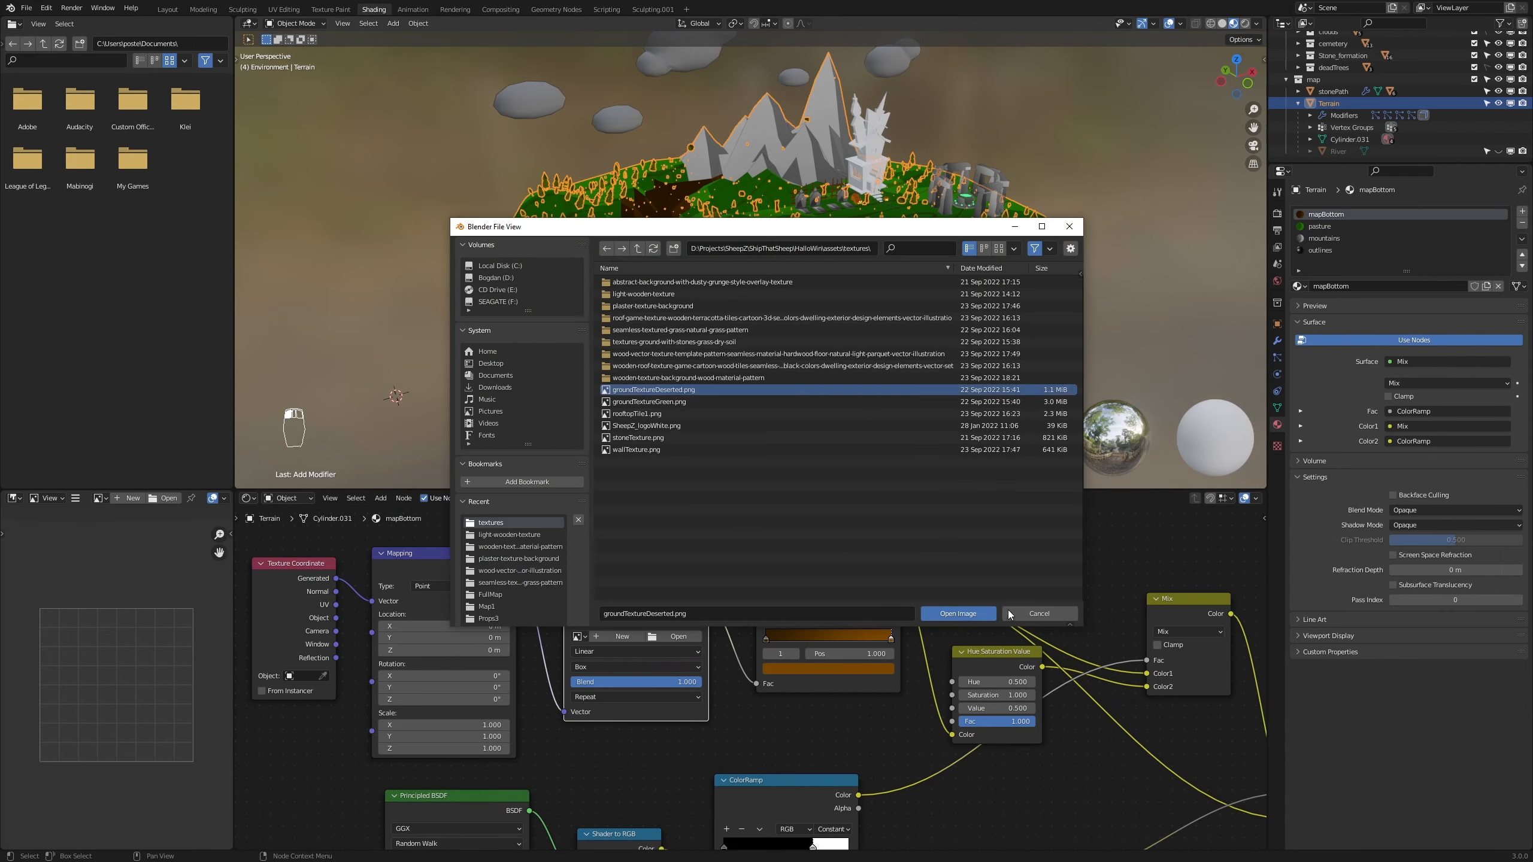
click(972, 614)
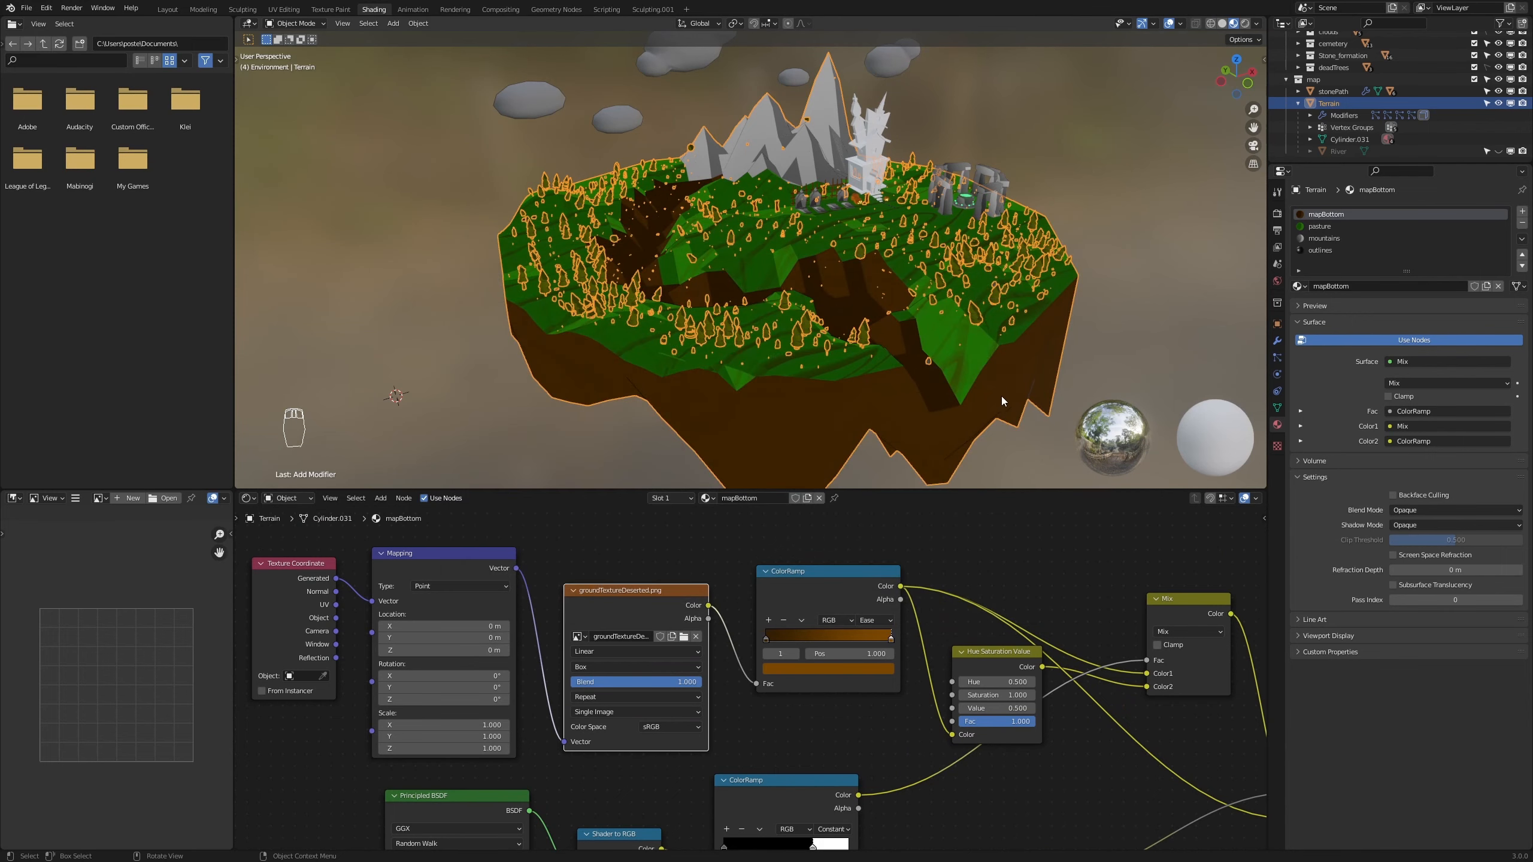
Delete the brown ColorRamp and link the image texture's color directly to the first Mix node's Color1 and the Hue Saturation Value node
click(847, 579)
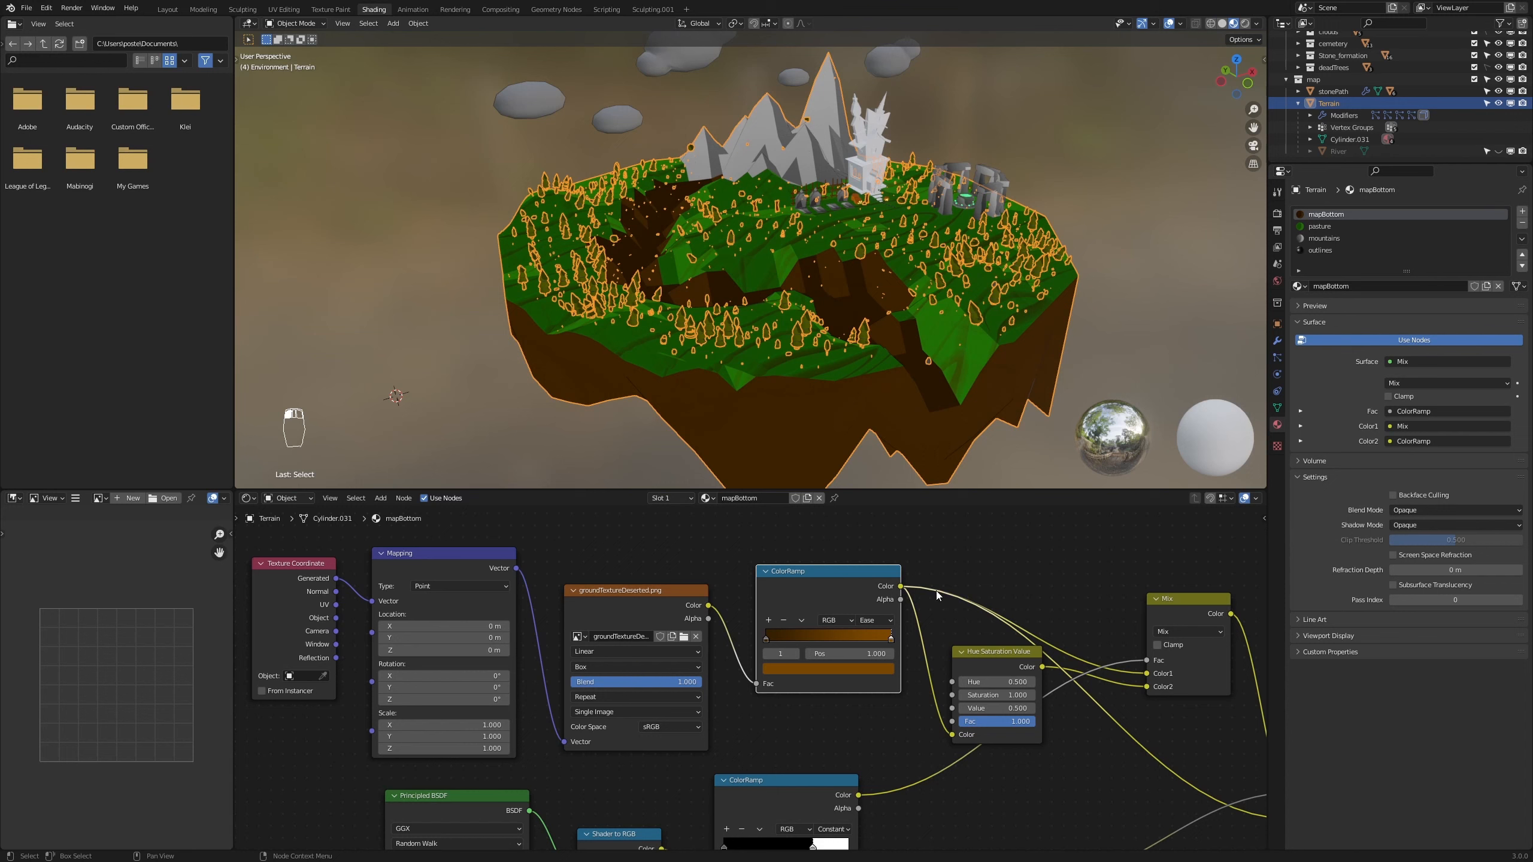
key(x)
mouse_move(709, 606)
mouse_down()
mouse_move(903, 619)
mouse_move(1145, 675)
mouse_up()
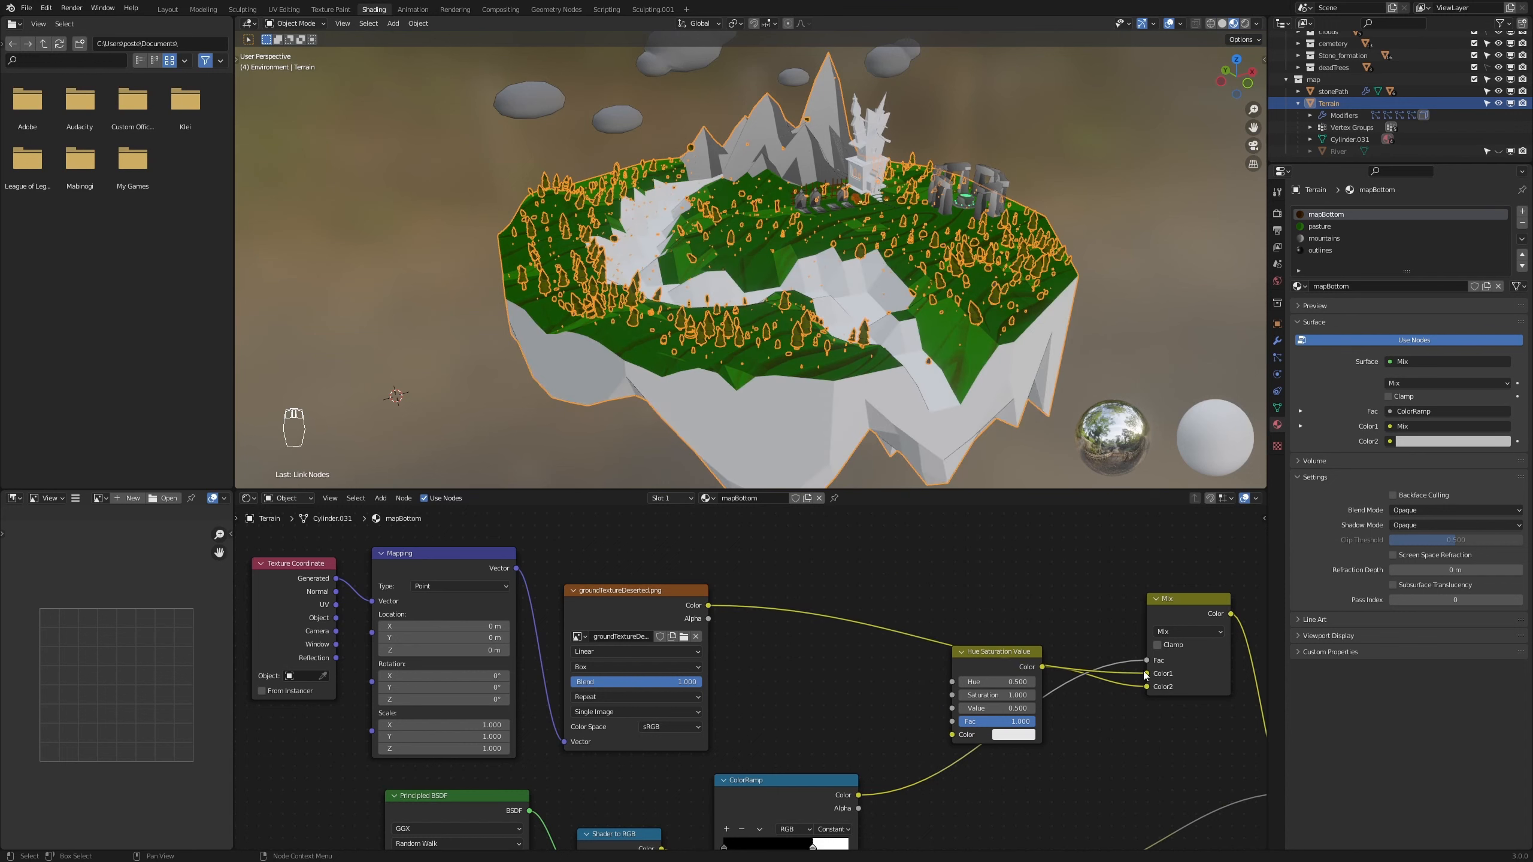
drag(708, 604, 956, 734)
drag(986, 651, 849, 660)
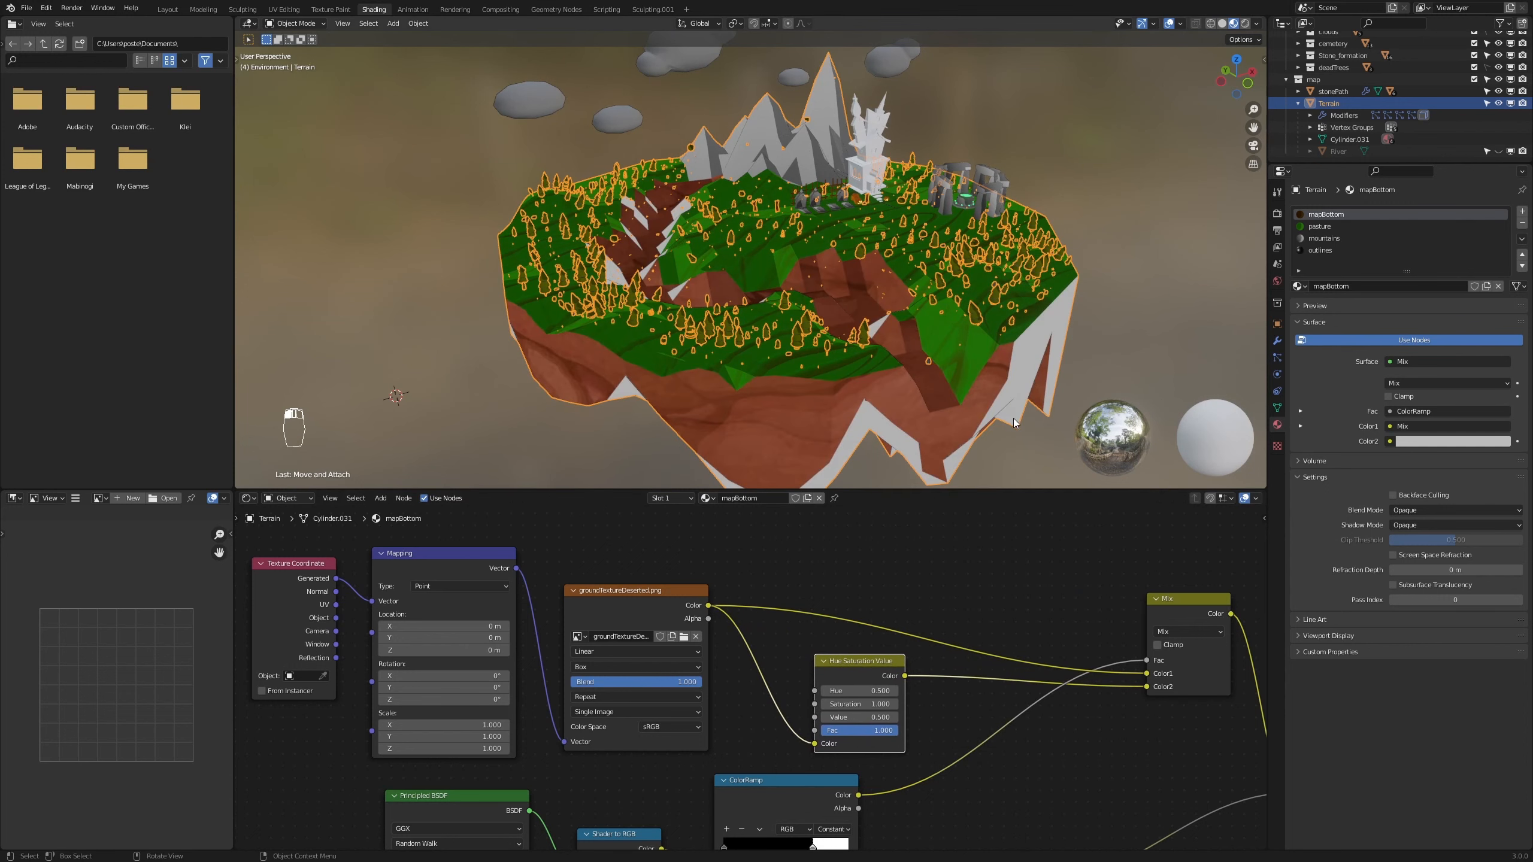
Move the first Mix node, and the final Mix together with the Material Output, closer to the other mapBottom nodes
middle_drag(1013, 418, 943, 412)
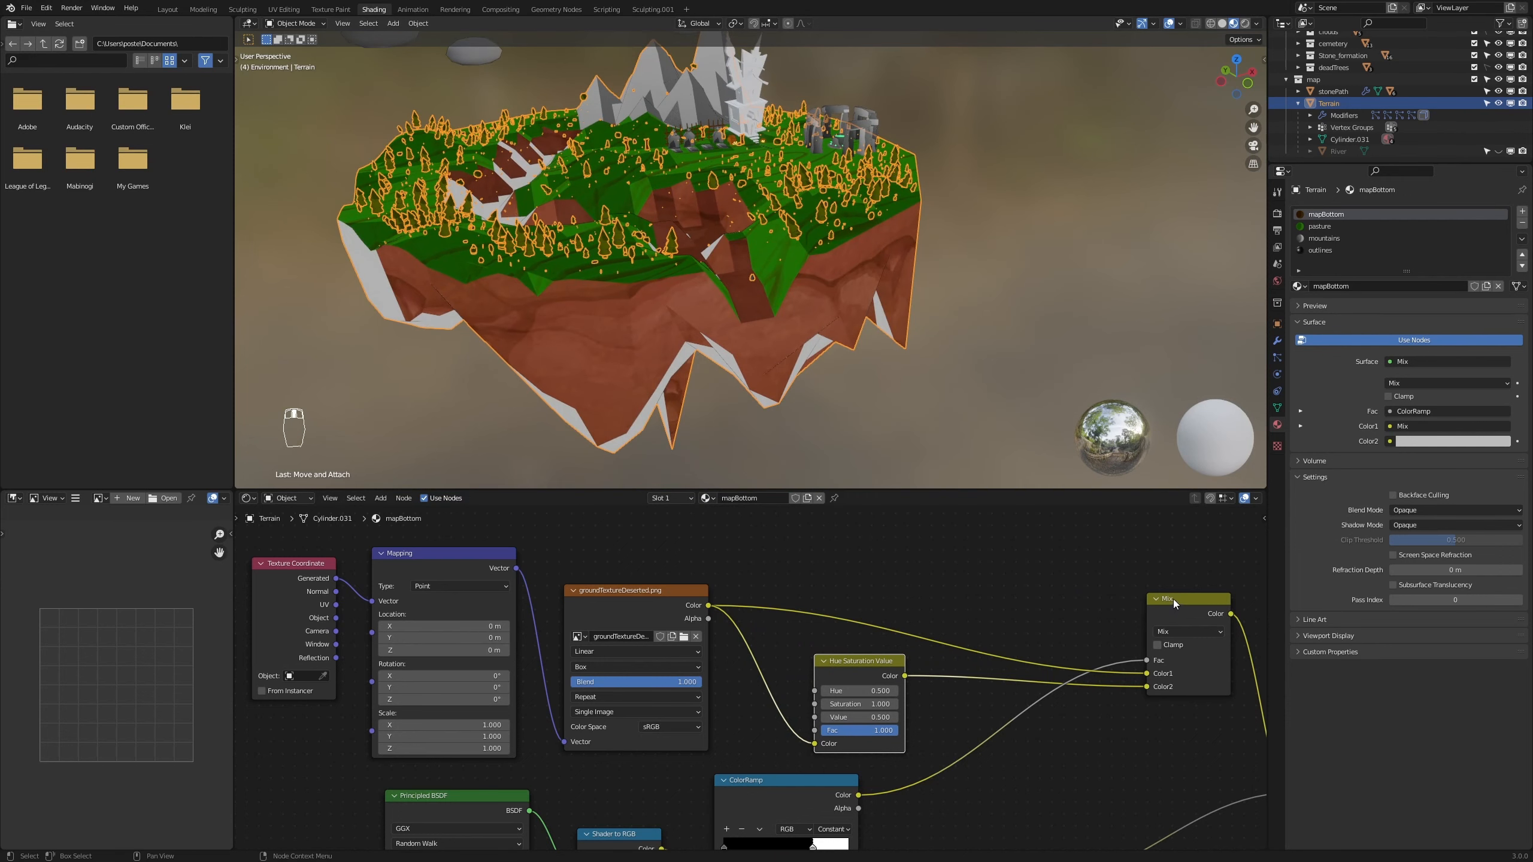
drag(1173, 599, 1066, 608)
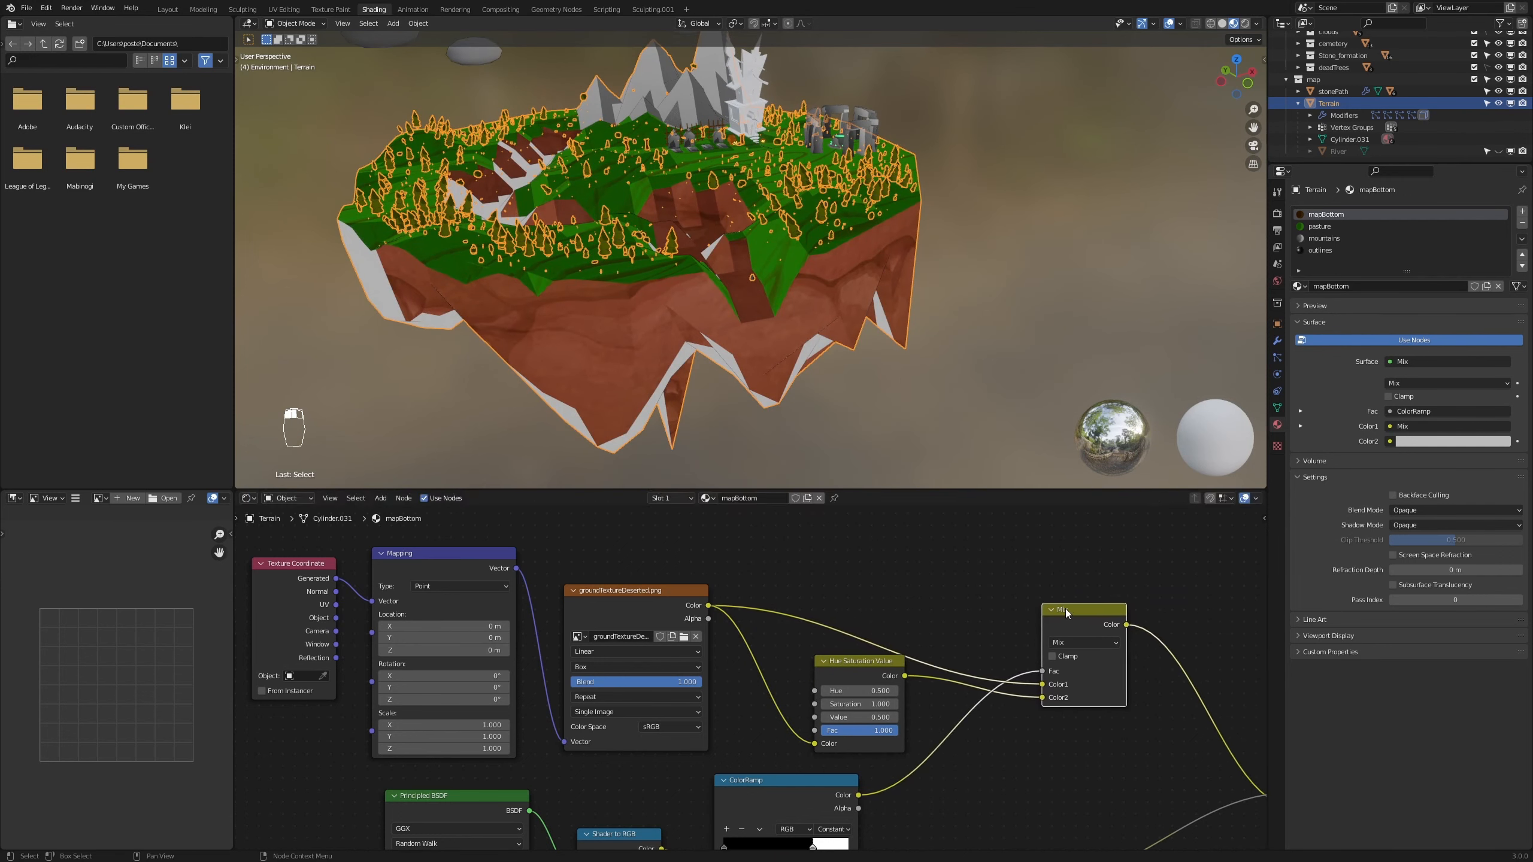
scroll(923, 609, down, 3)
scroll(878, 611, down, 2)
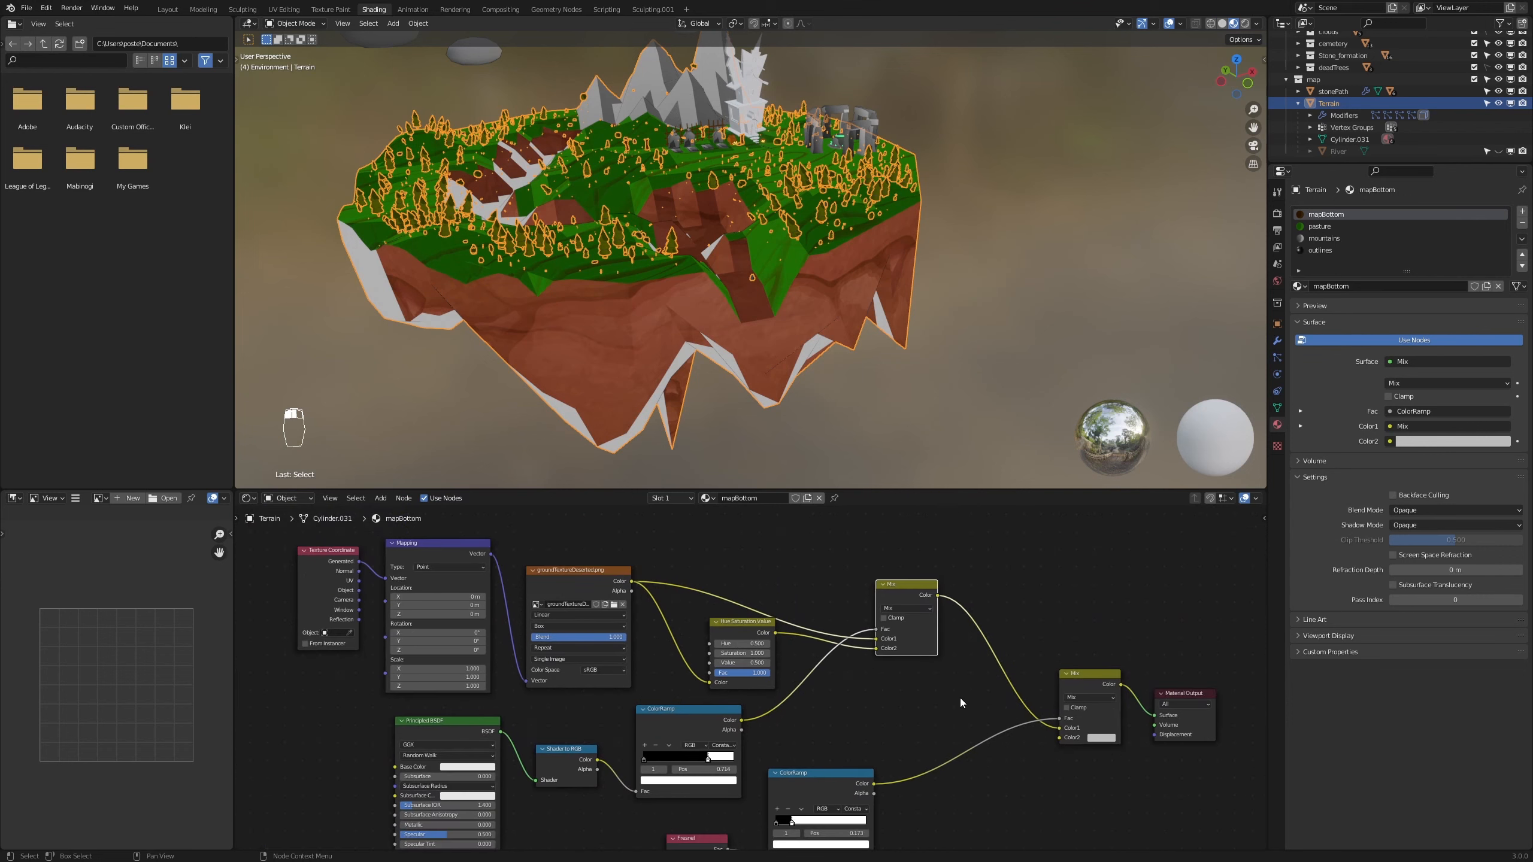
drag(1226, 652, 1087, 755)
key(g)
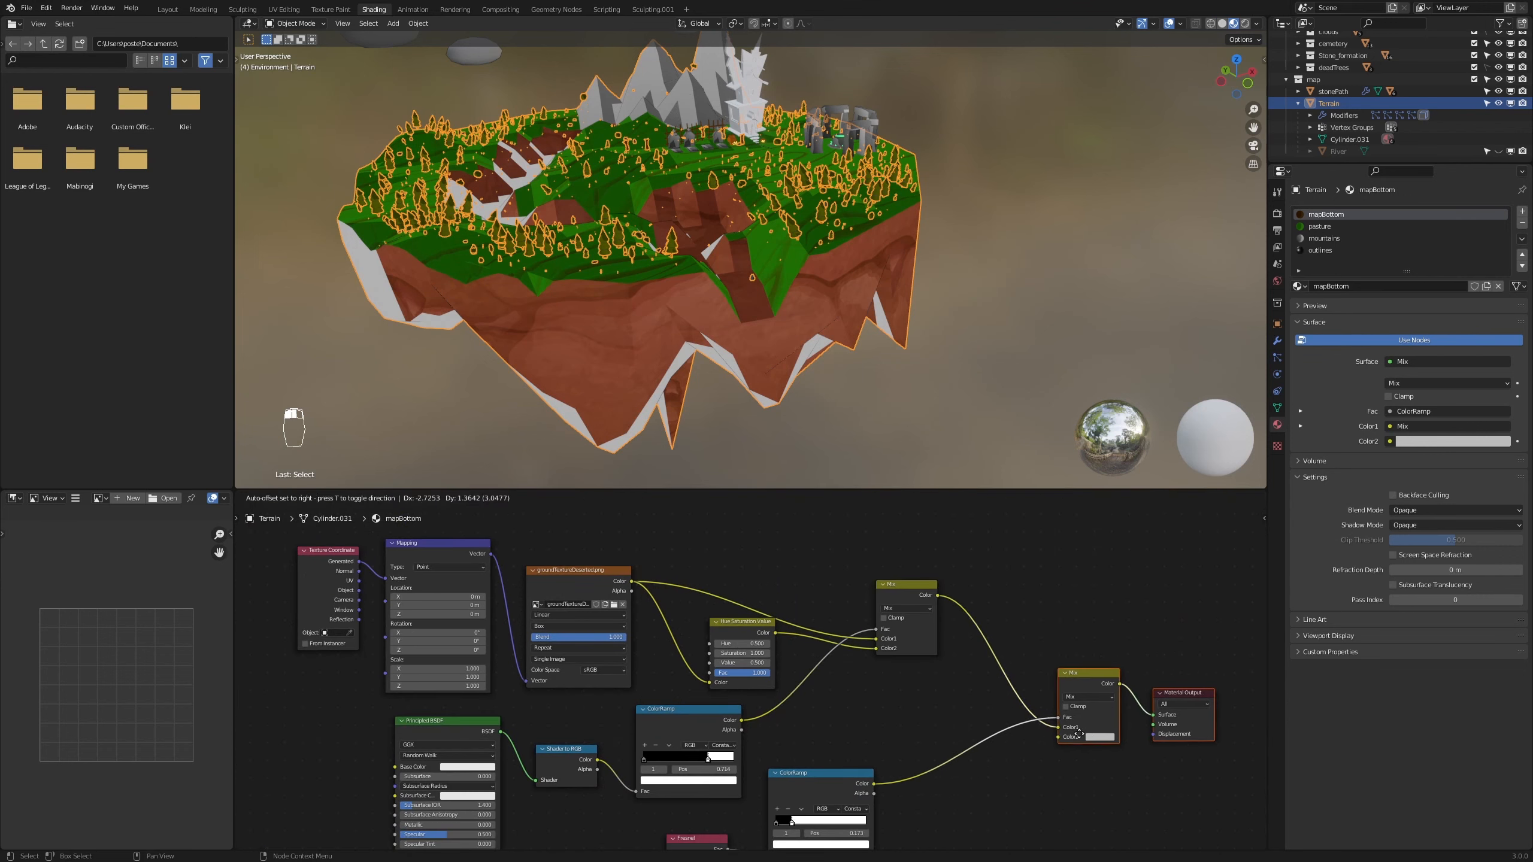
click(1003, 729)
Move the white stop of the Shader to RGB ColorRamp to about 0.22 and set the Hue Saturation Value node's value to 0.4
scroll(764, 364, up, 6)
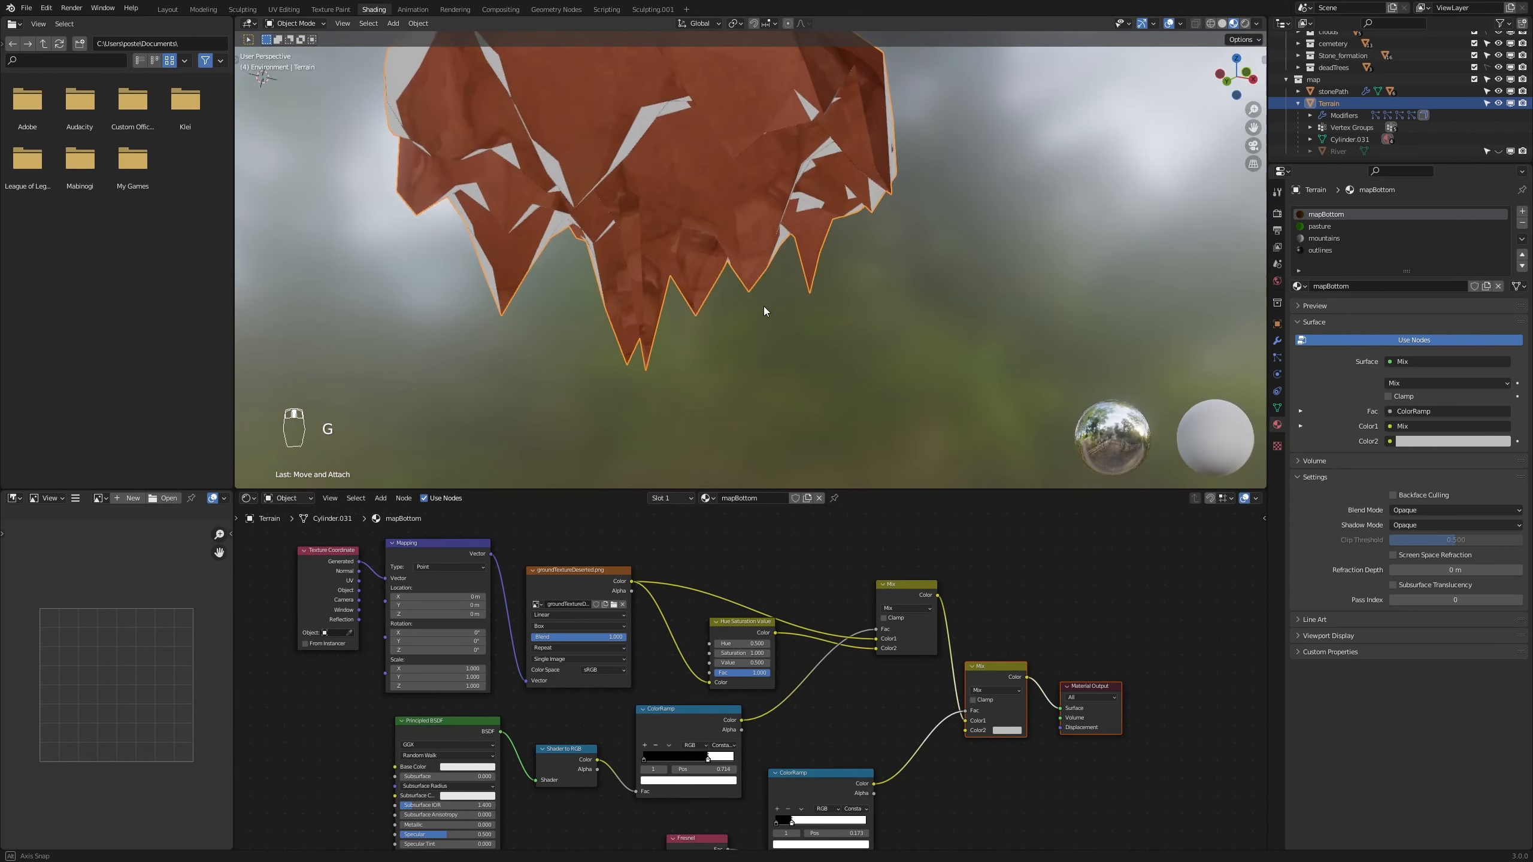
scroll(845, 334, down, 6)
middle_drag(853, 347, 984, 381)
scroll(972, 396, up, 2)
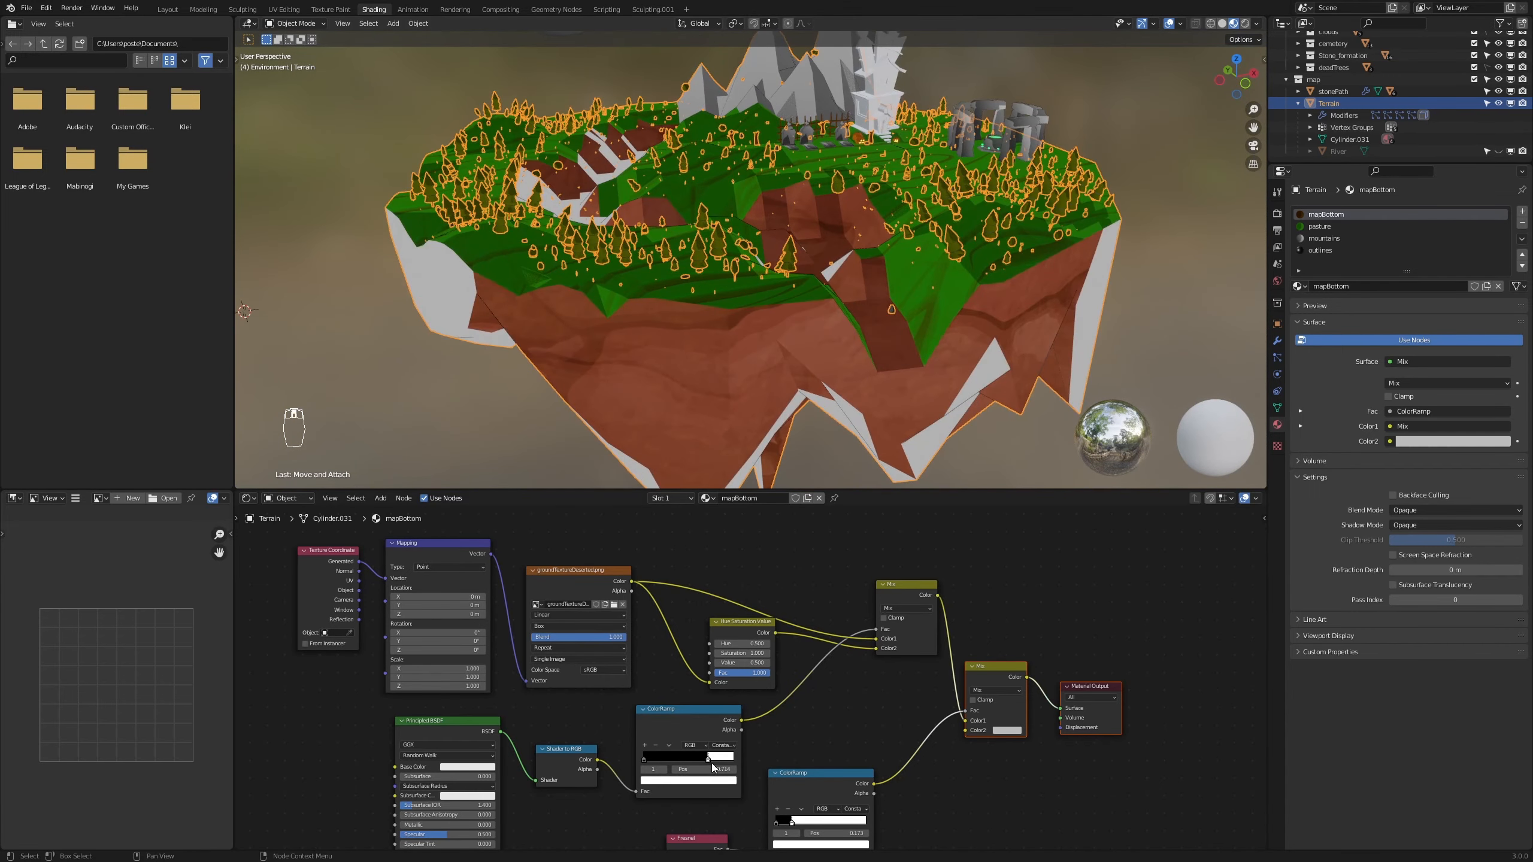
drag(709, 762, 657, 759)
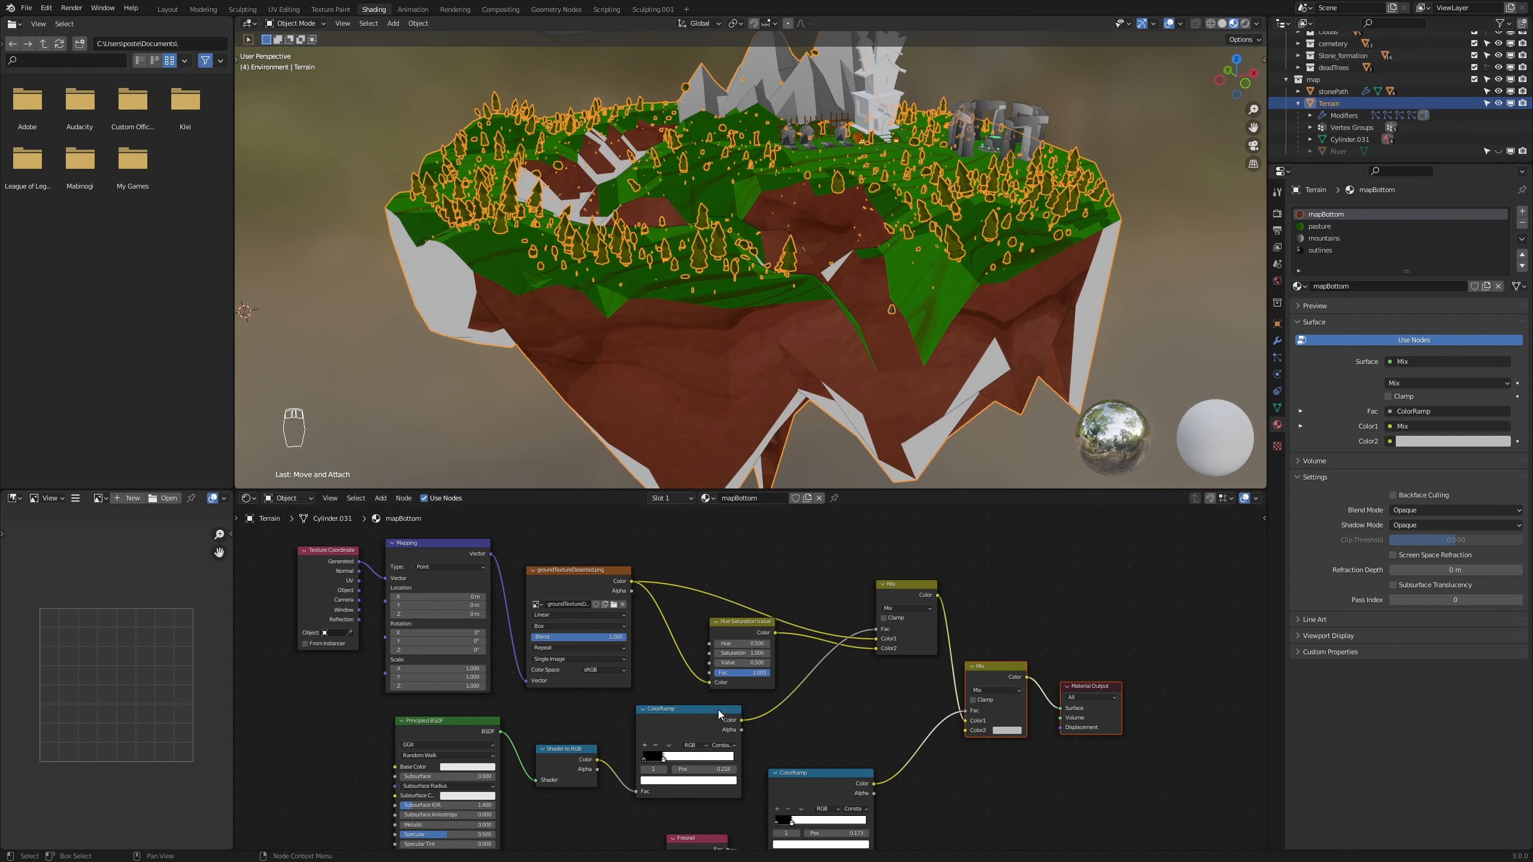
click(717, 663)
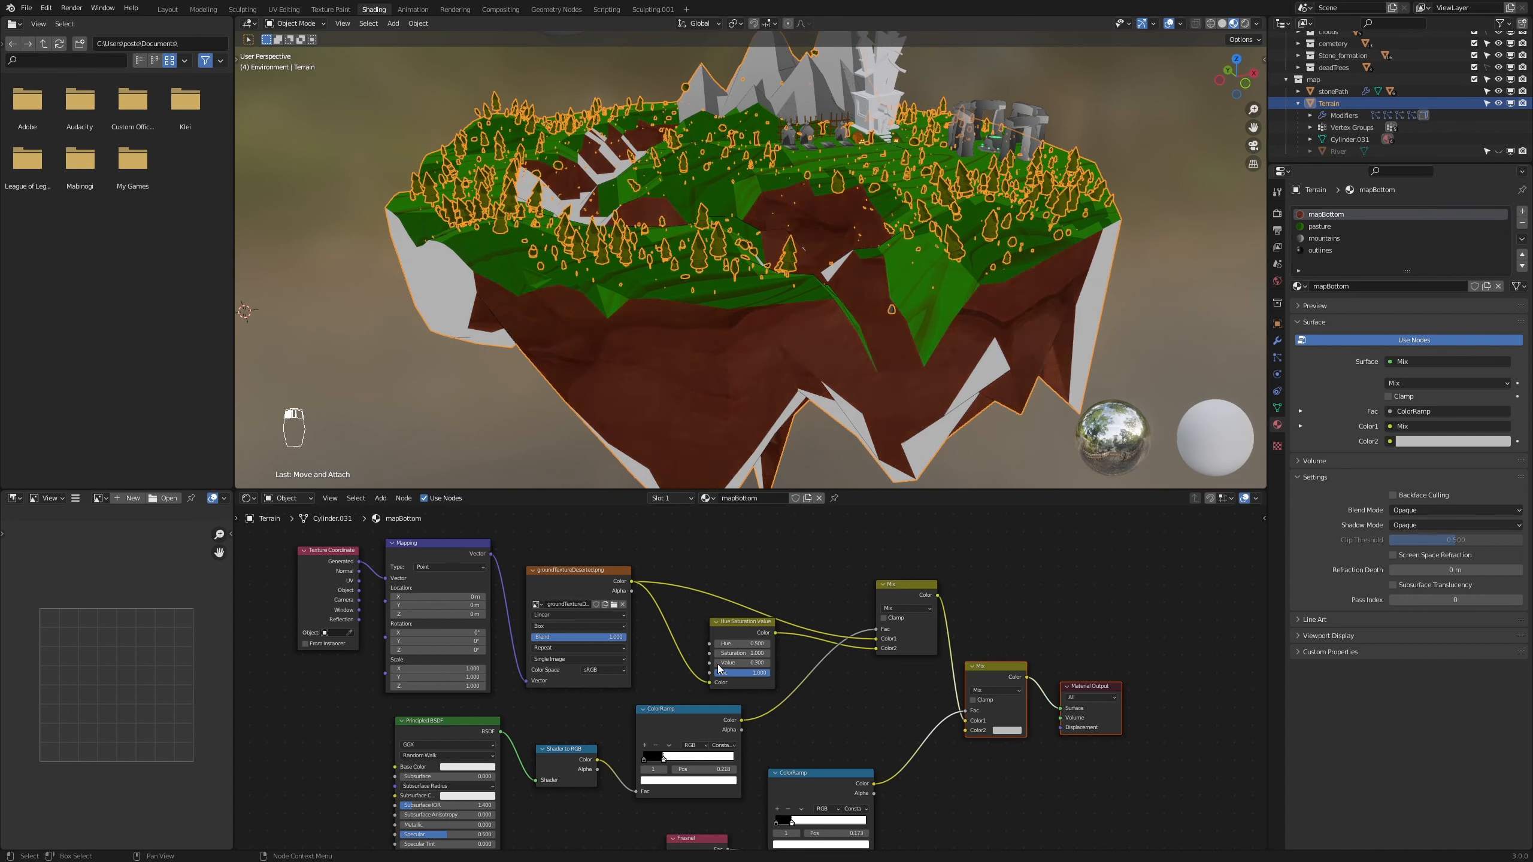
click(767, 663)
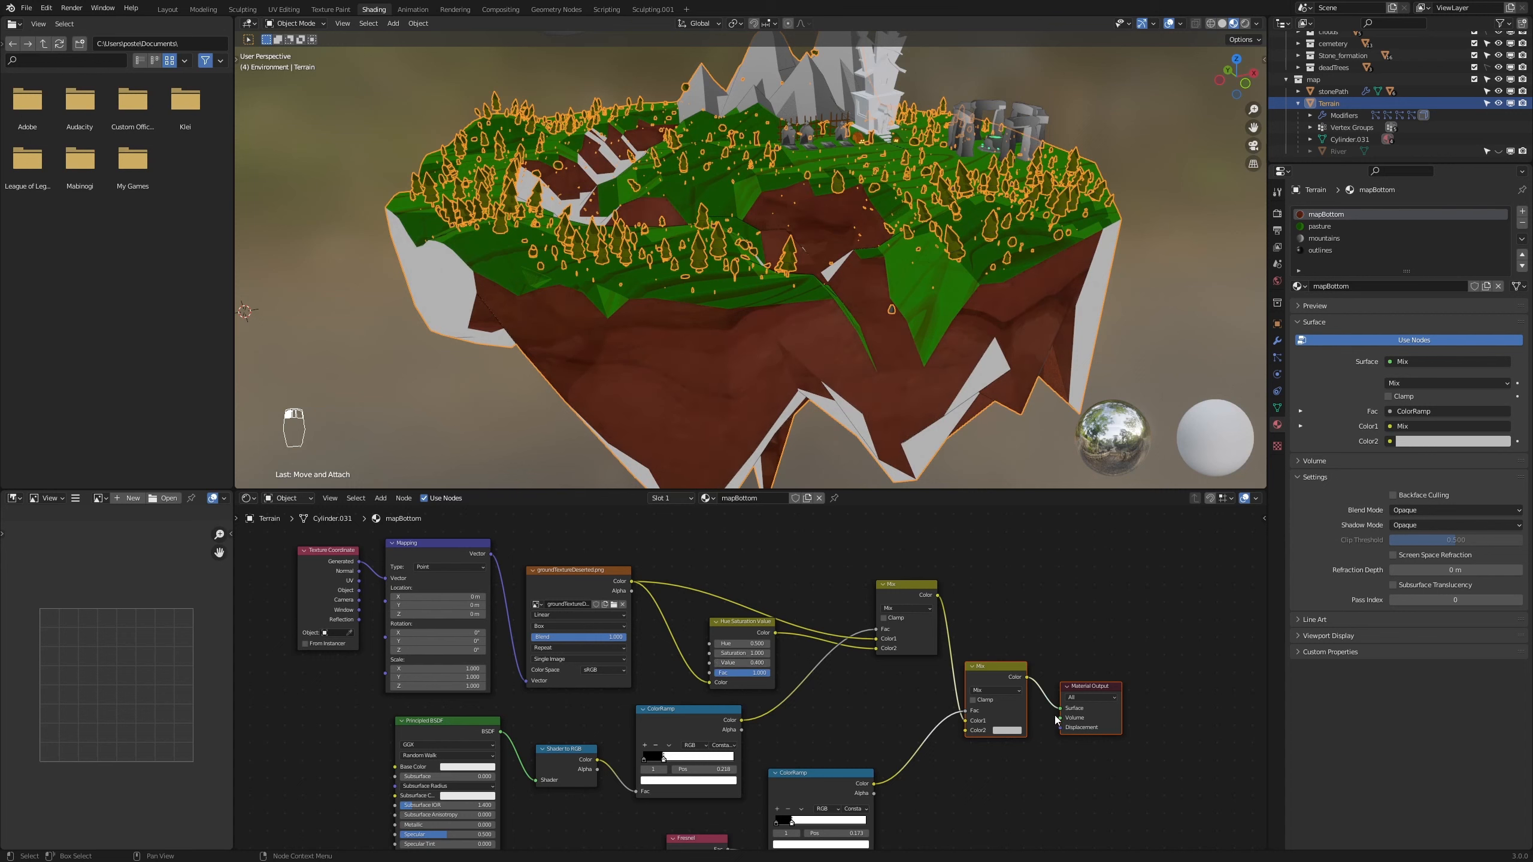
Shift the Material Output node away from the final Mix and link the ground image's color to that Mix node's Color2
click(1043, 757)
click(1089, 684)
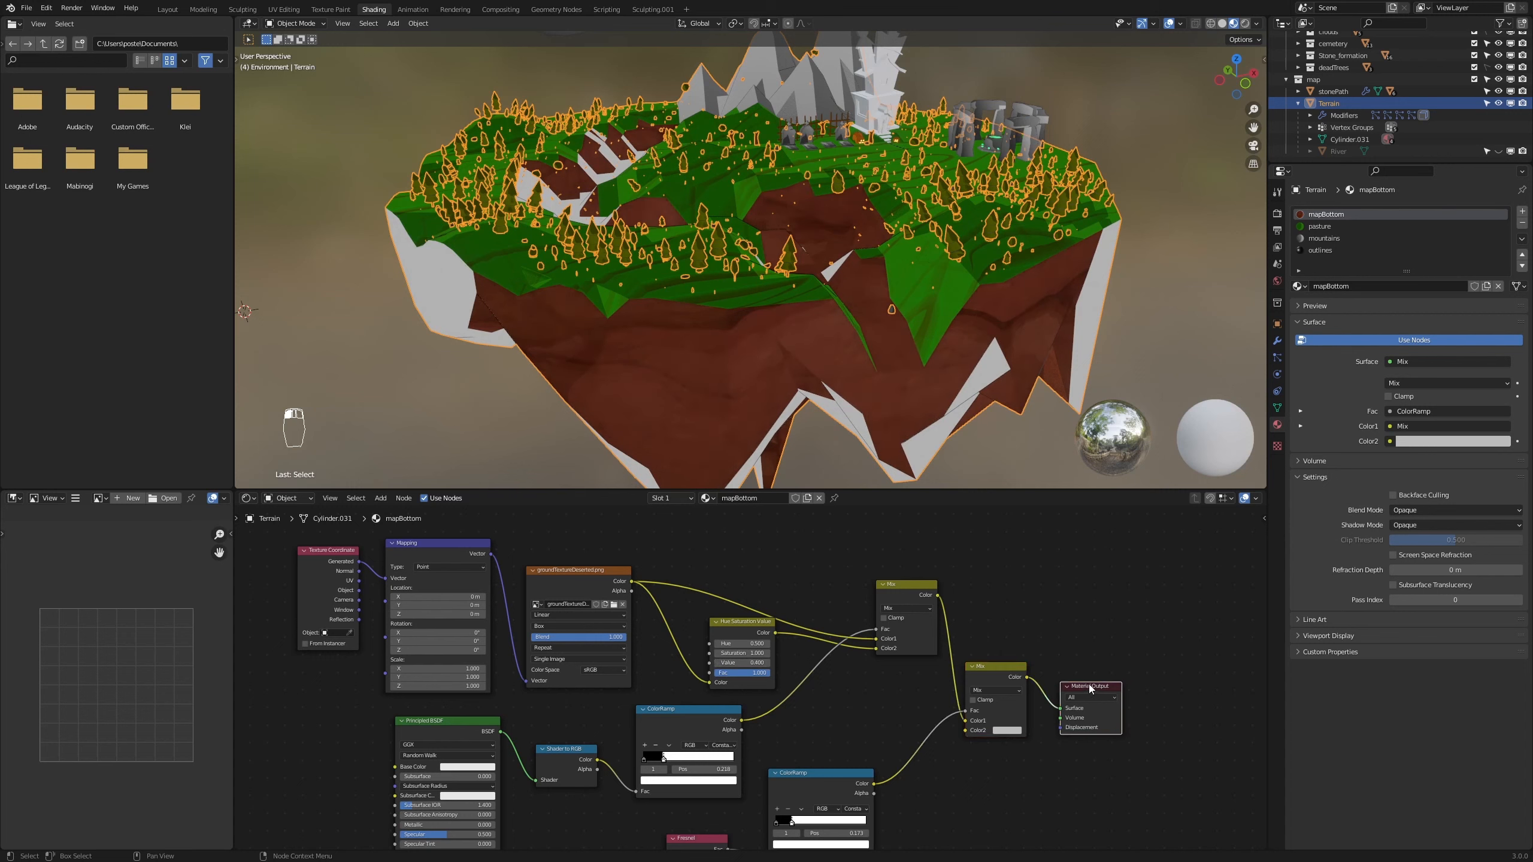
drag(1088, 685, 1118, 681)
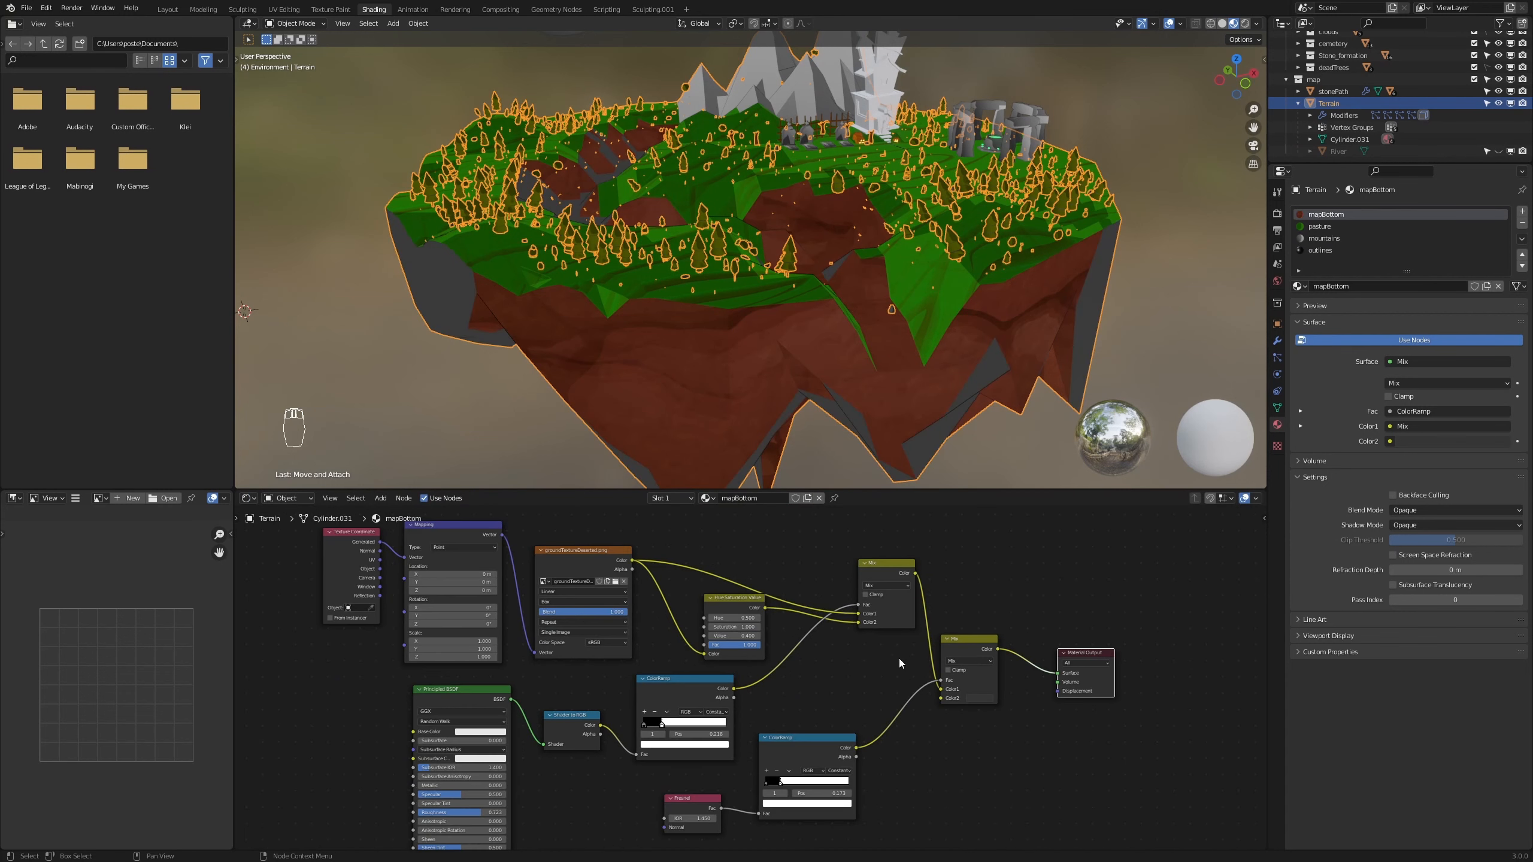
scroll(898, 658, up, 2)
drag(601, 529, 994, 707)
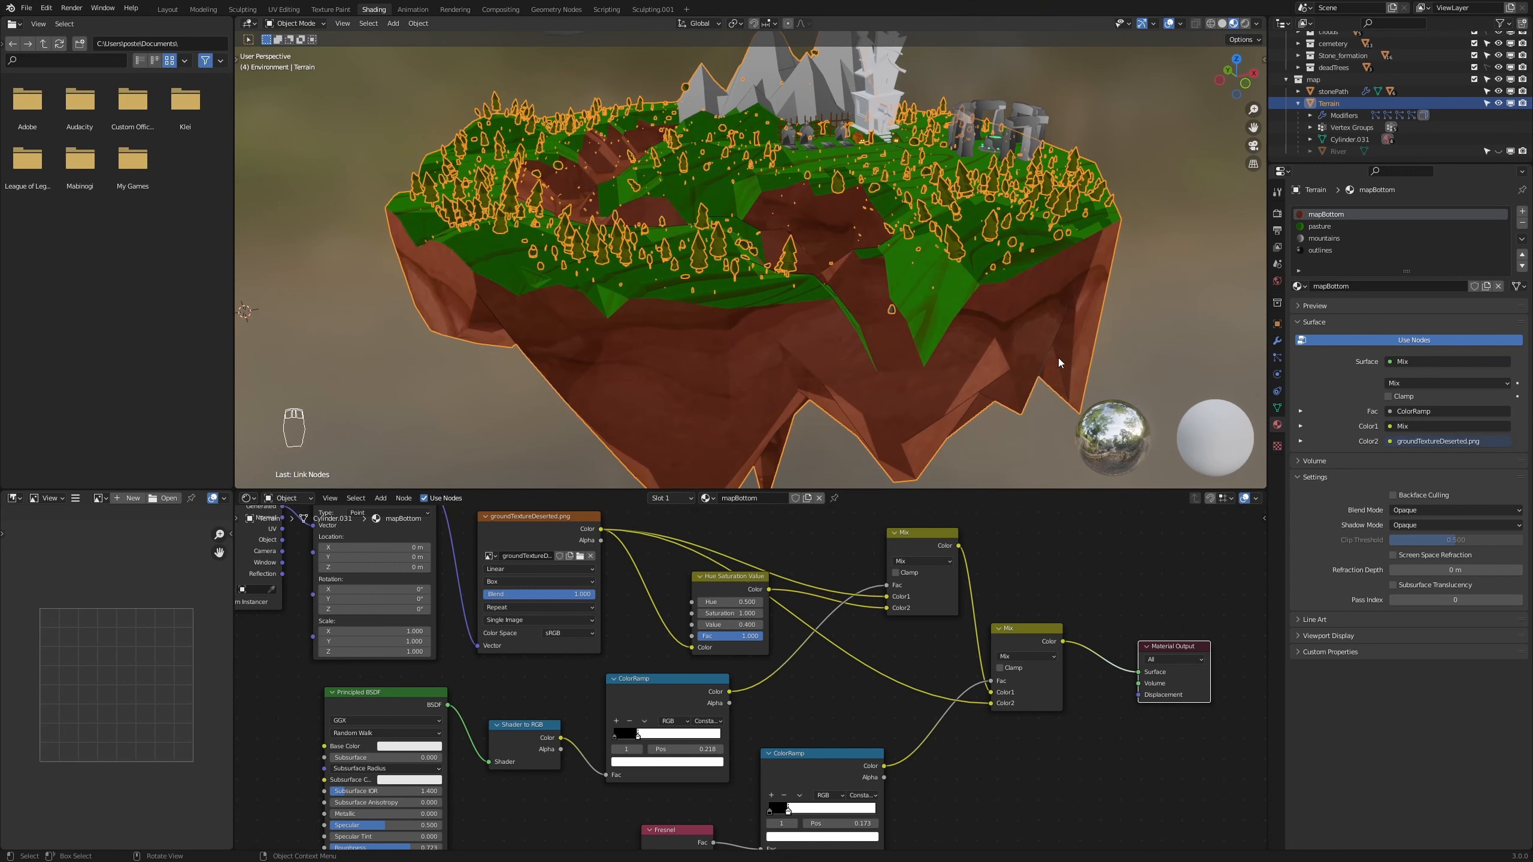
Insert a Hue Saturation Value node between the final Mix and the Material Output of the mapBottom material
middle_drag(1059, 357, 894, 373)
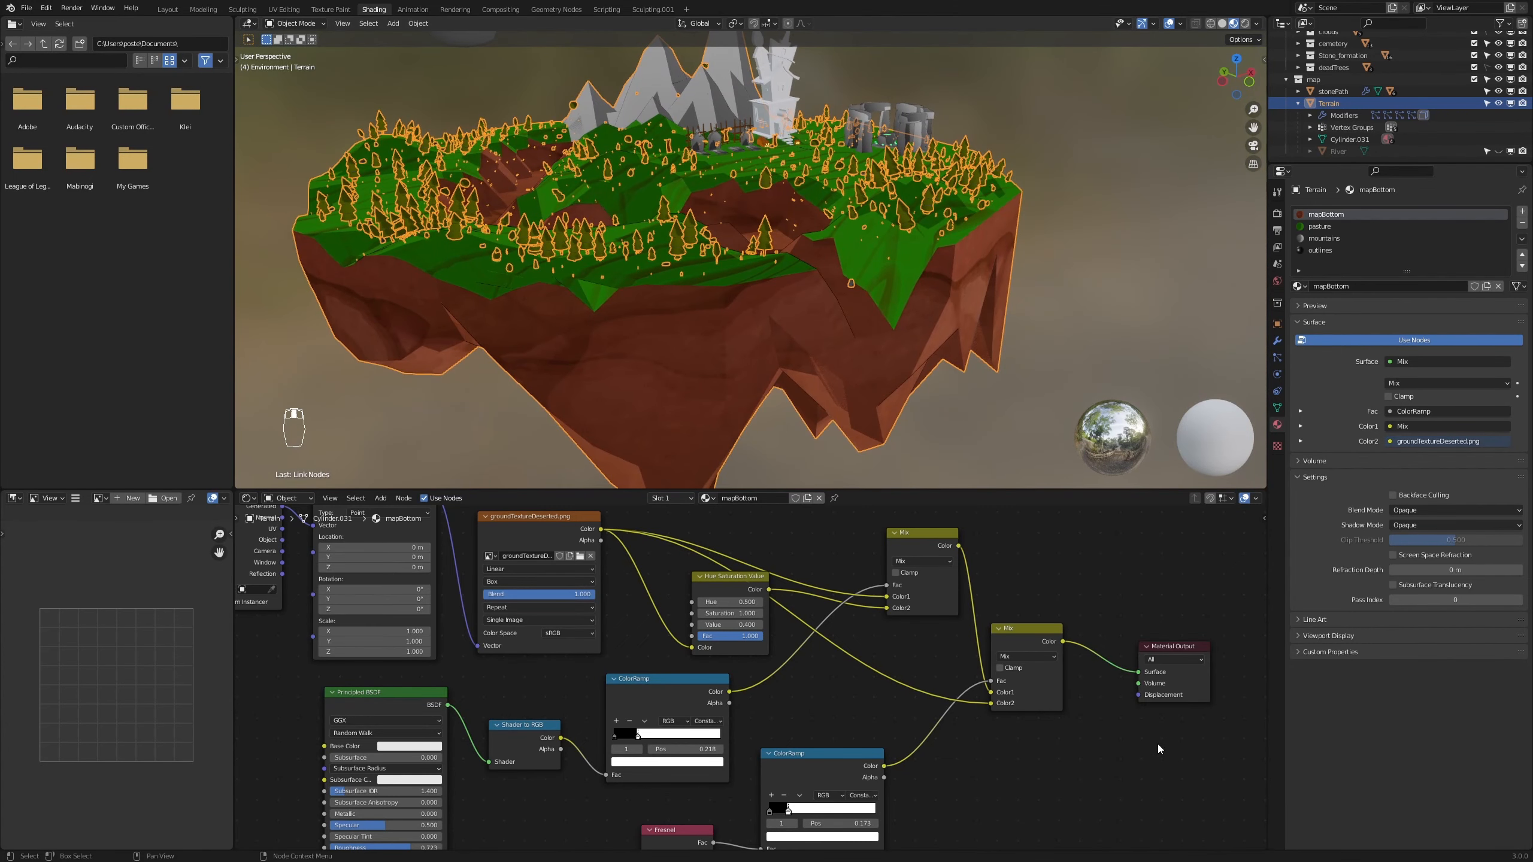
key(shift+a)
mouse_move(1153, 756)
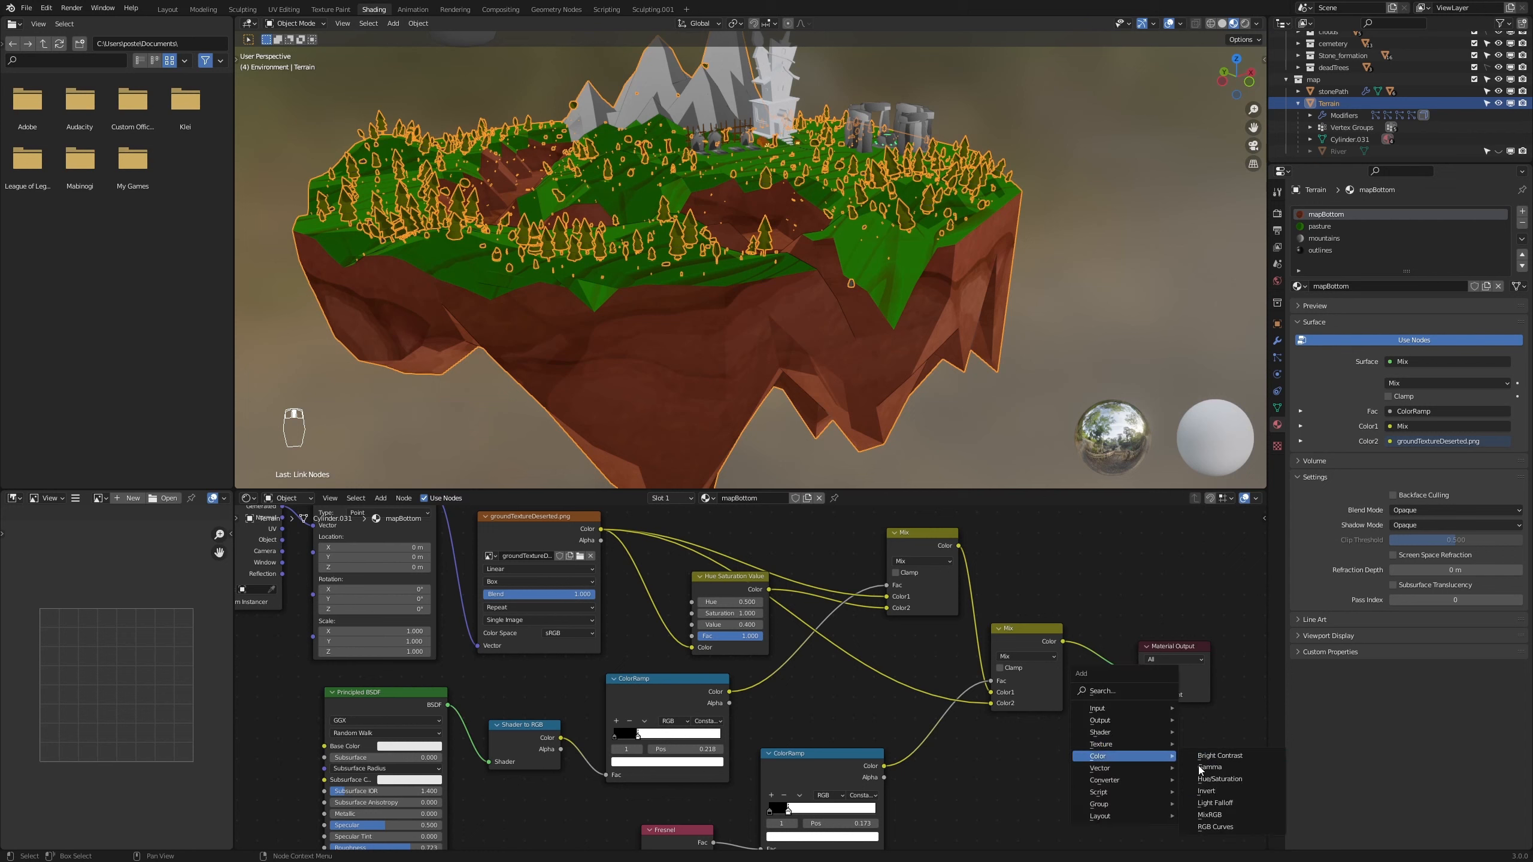
click(1219, 778)
click(1100, 647)
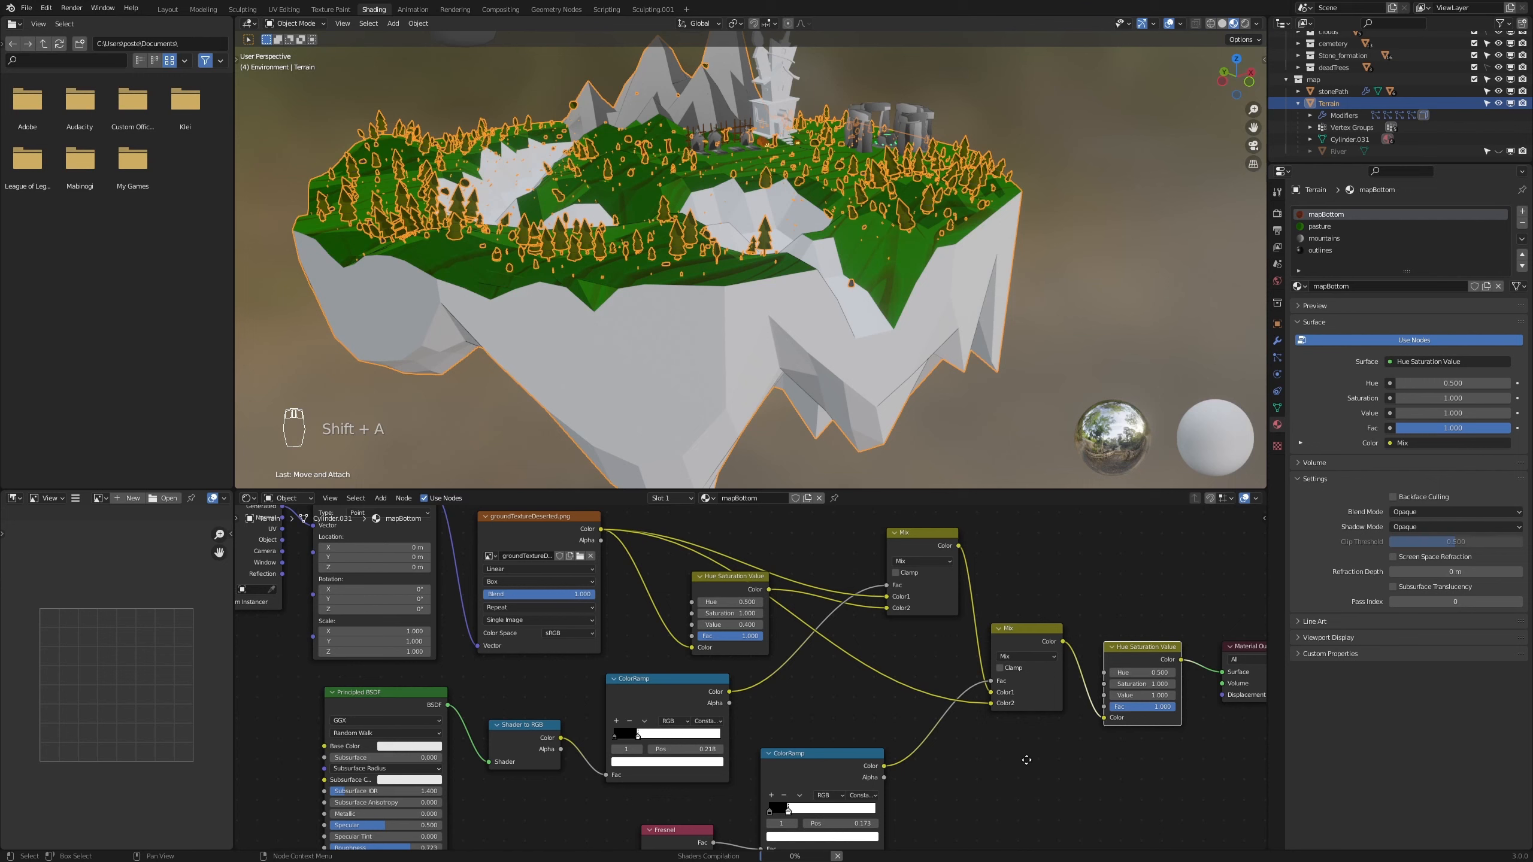
middle_drag(1013, 765, 974, 762)
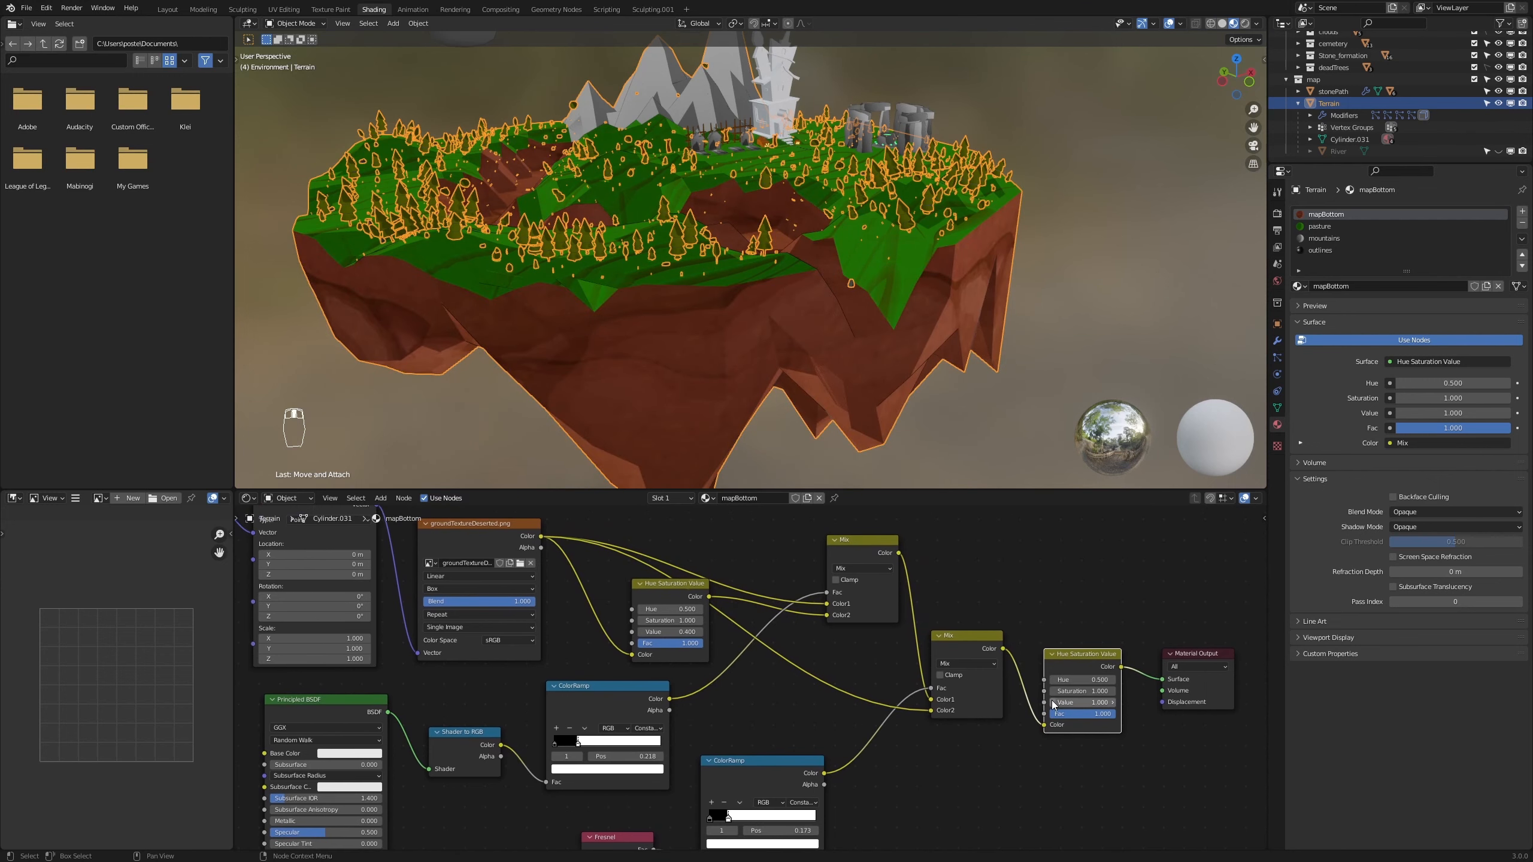
Set the value to 0.7 on the new Hue Saturation Value node and to 0.2 on the earlier one
drag(1052, 702, 1052, 702)
click(1052, 703)
click(1051, 702)
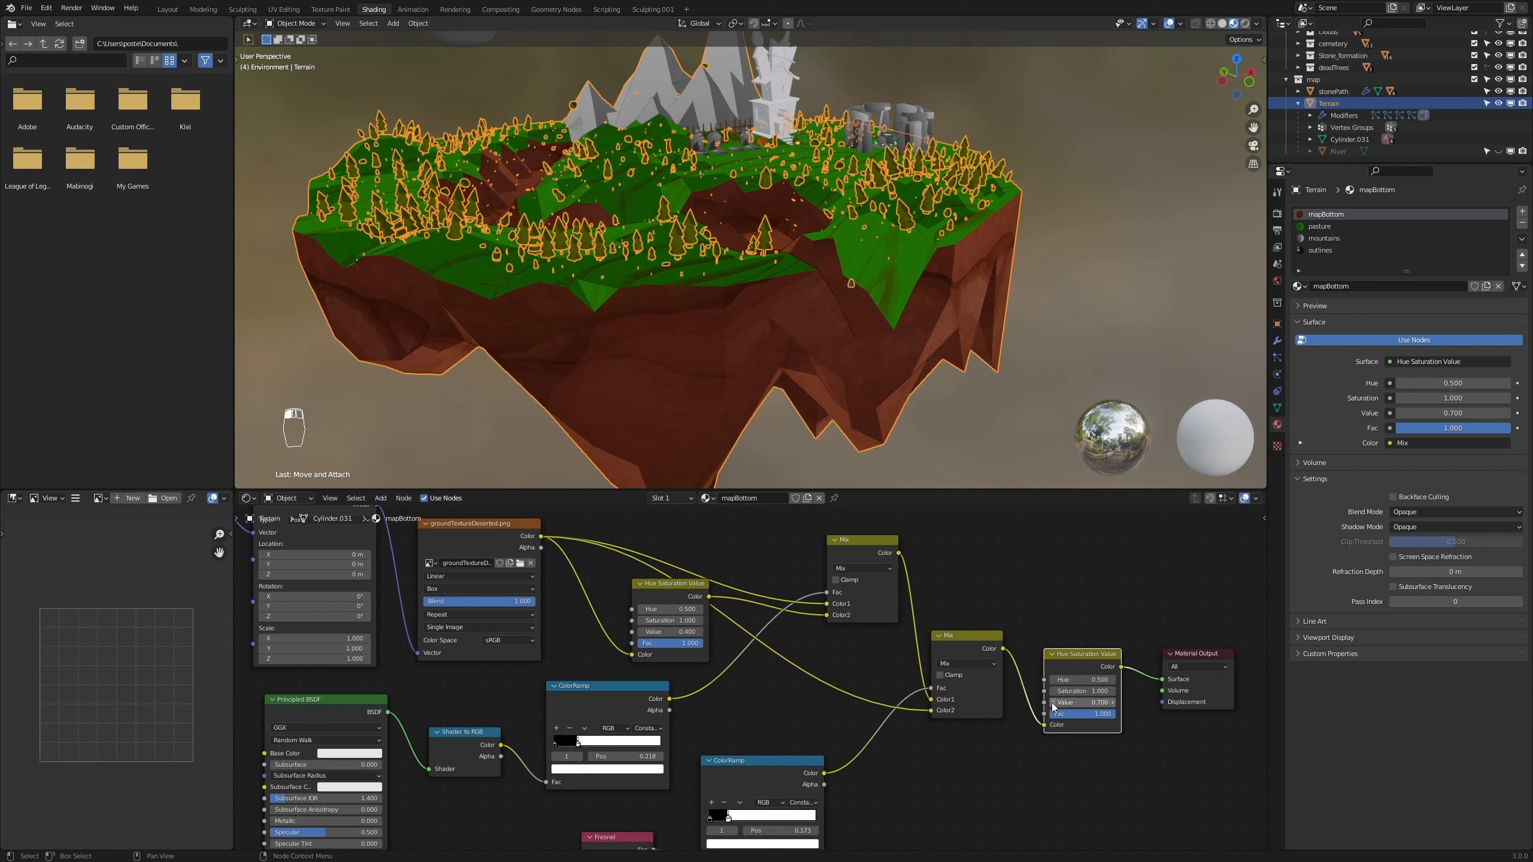
click(640, 632)
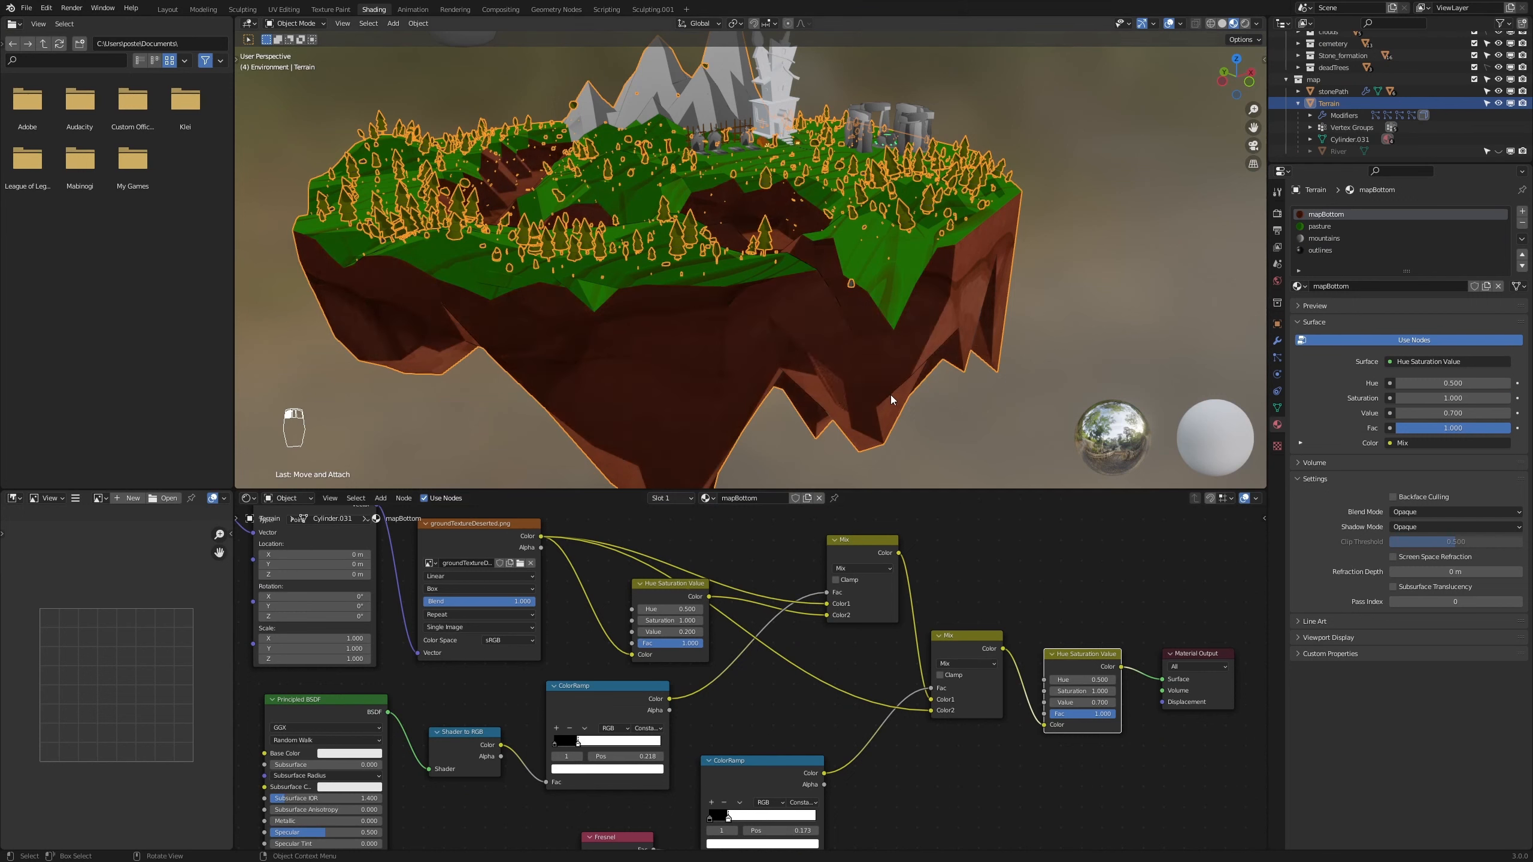
Move the white stop to about 0.28 on the Shader to RGB ColorRamp and to about 0.25 on the Fresnel ColorRamp
middle_drag(728, 729, 809, 685)
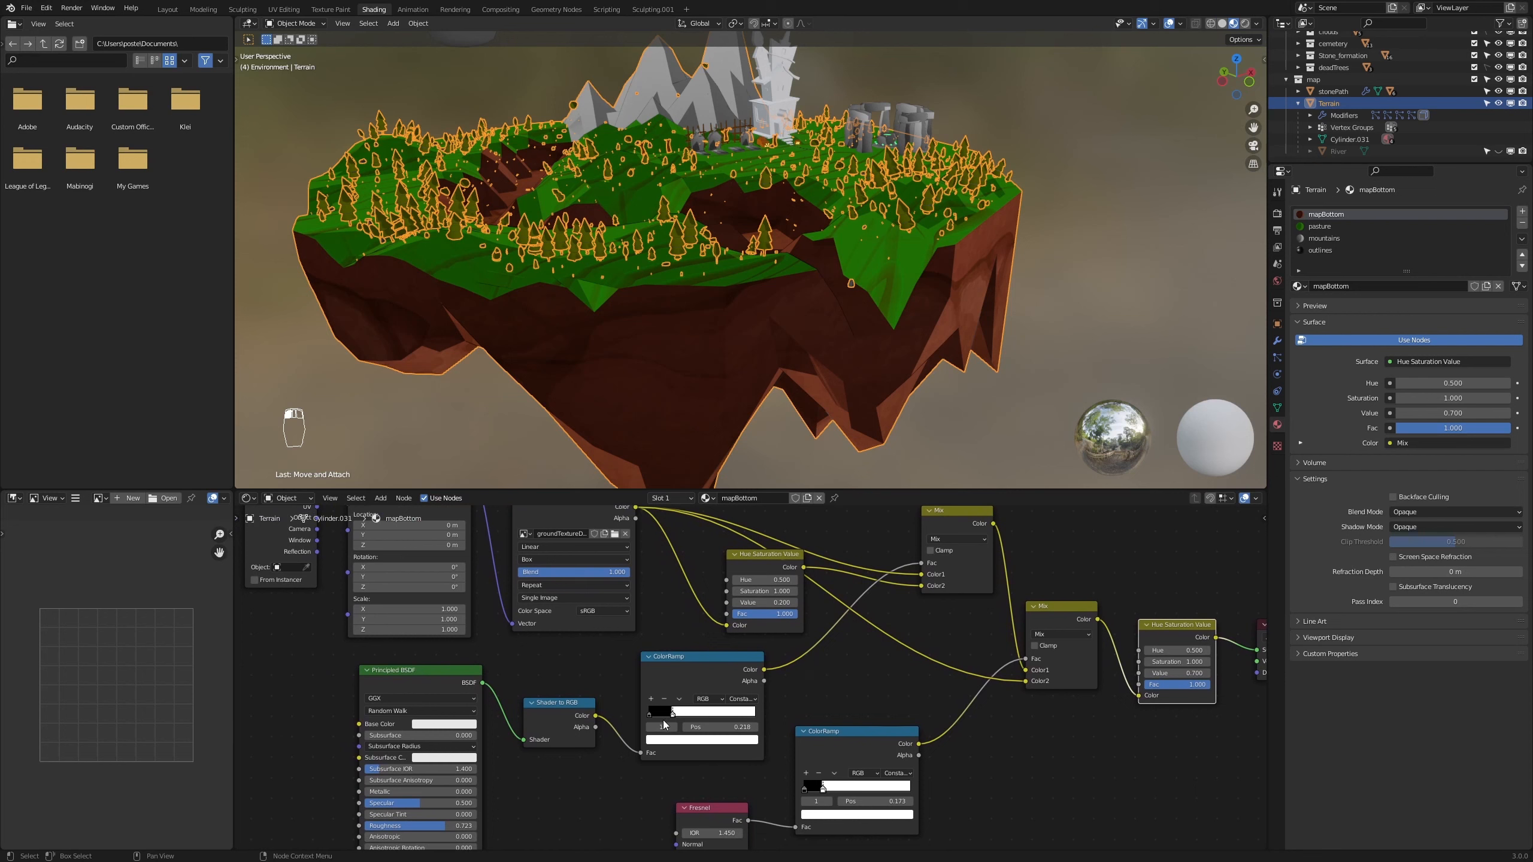
drag(673, 716, 679, 721)
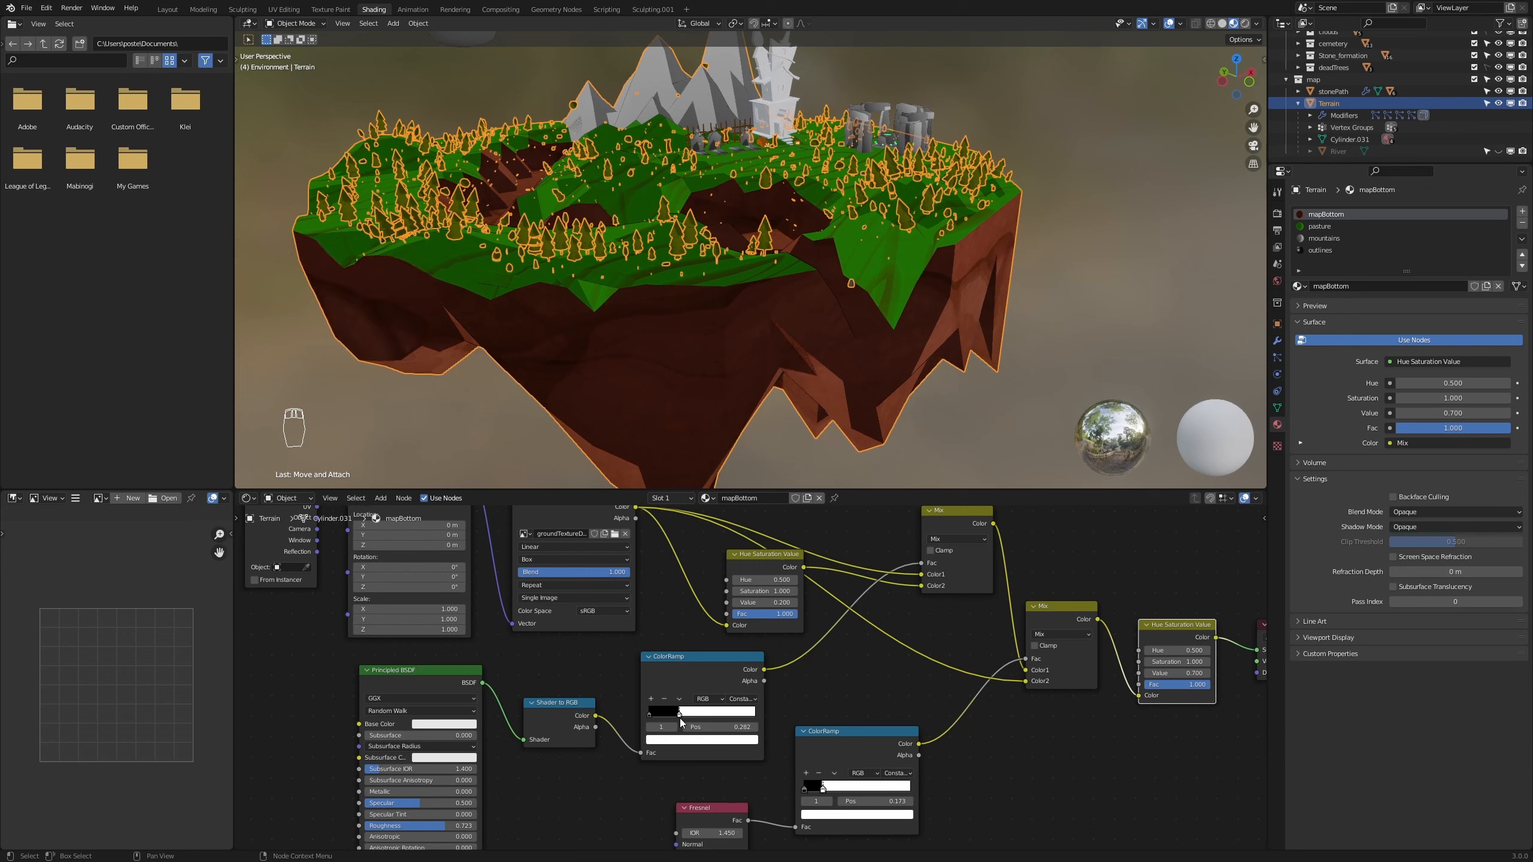
drag(822, 786, 832, 786)
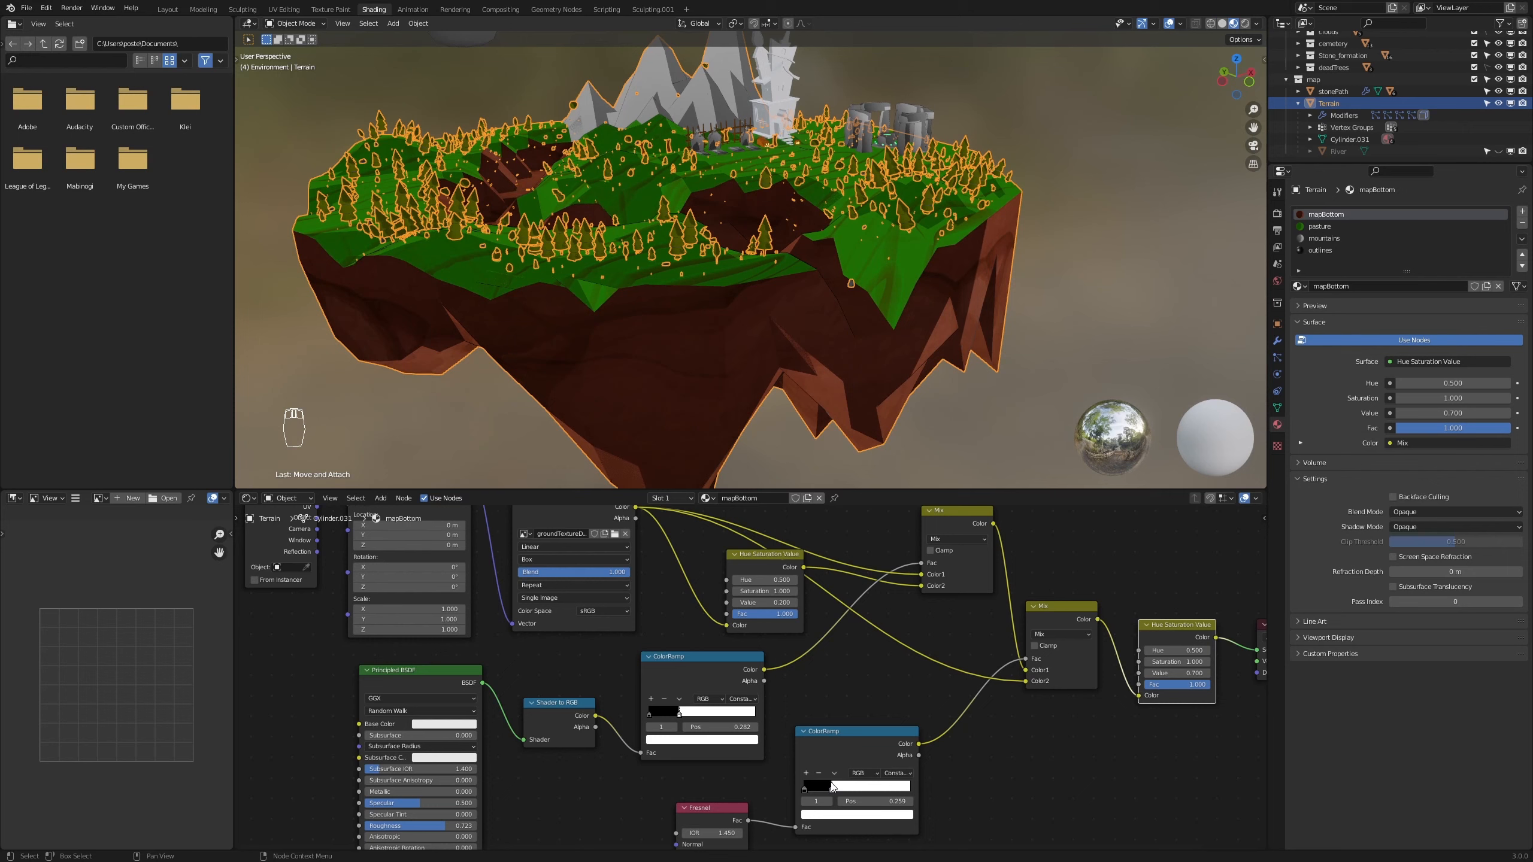
Switch the ground image texture's projection to Sphere in the mapBottom material
middle_drag(563, 582, 593, 676)
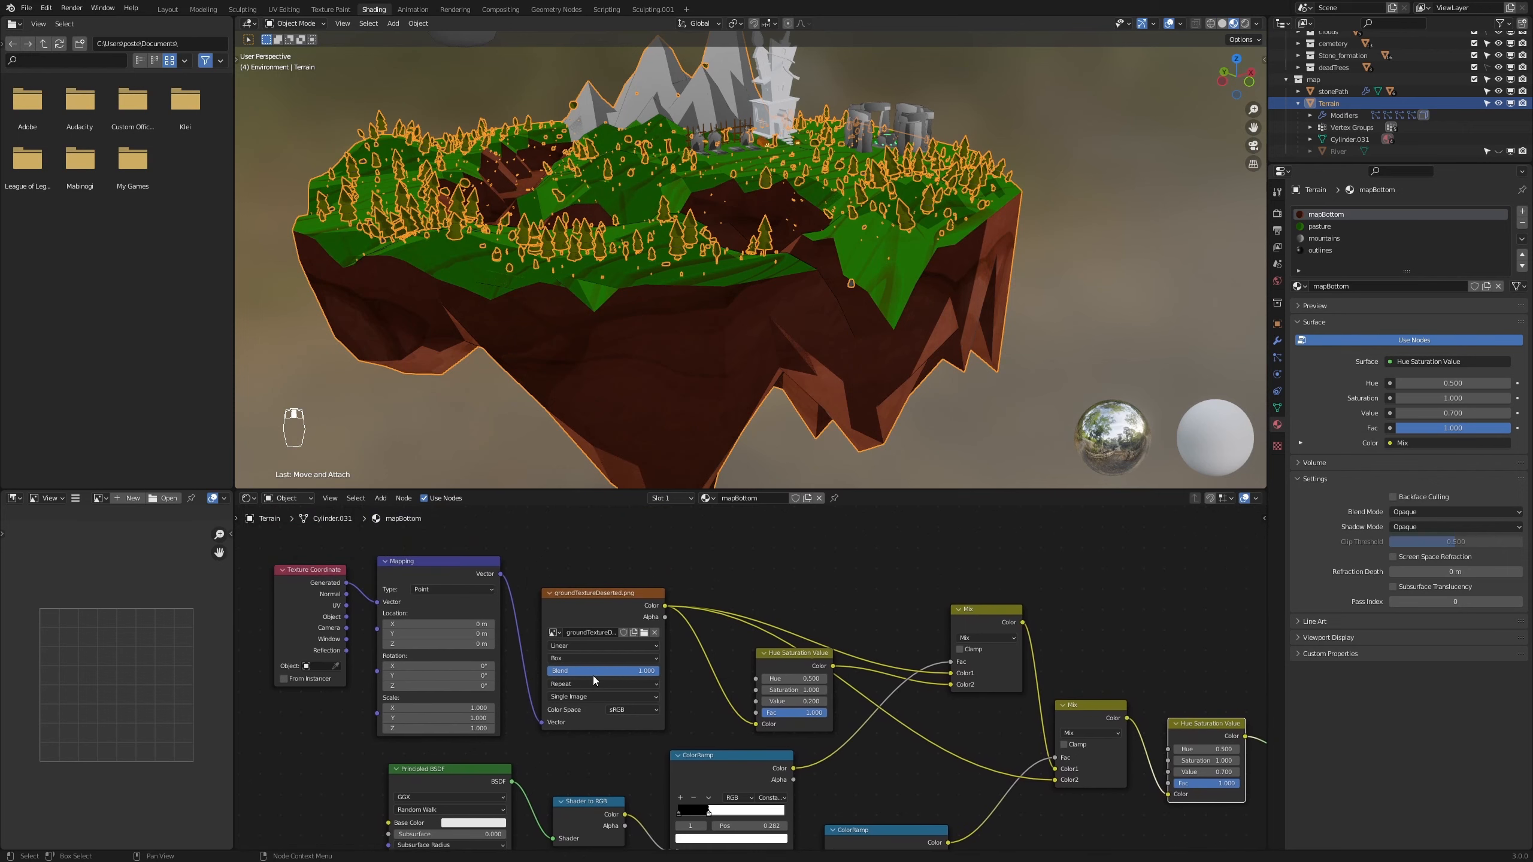
scroll(593, 675, up, 1)
scroll(927, 346, up, 2)
mouse_move(905, 362)
middle_down()
mouse_move(927, 345)
mouse_move(814, 341)
mouse_move(949, 337)
mouse_move(911, 343)
mouse_move(927, 349)
middle_up()
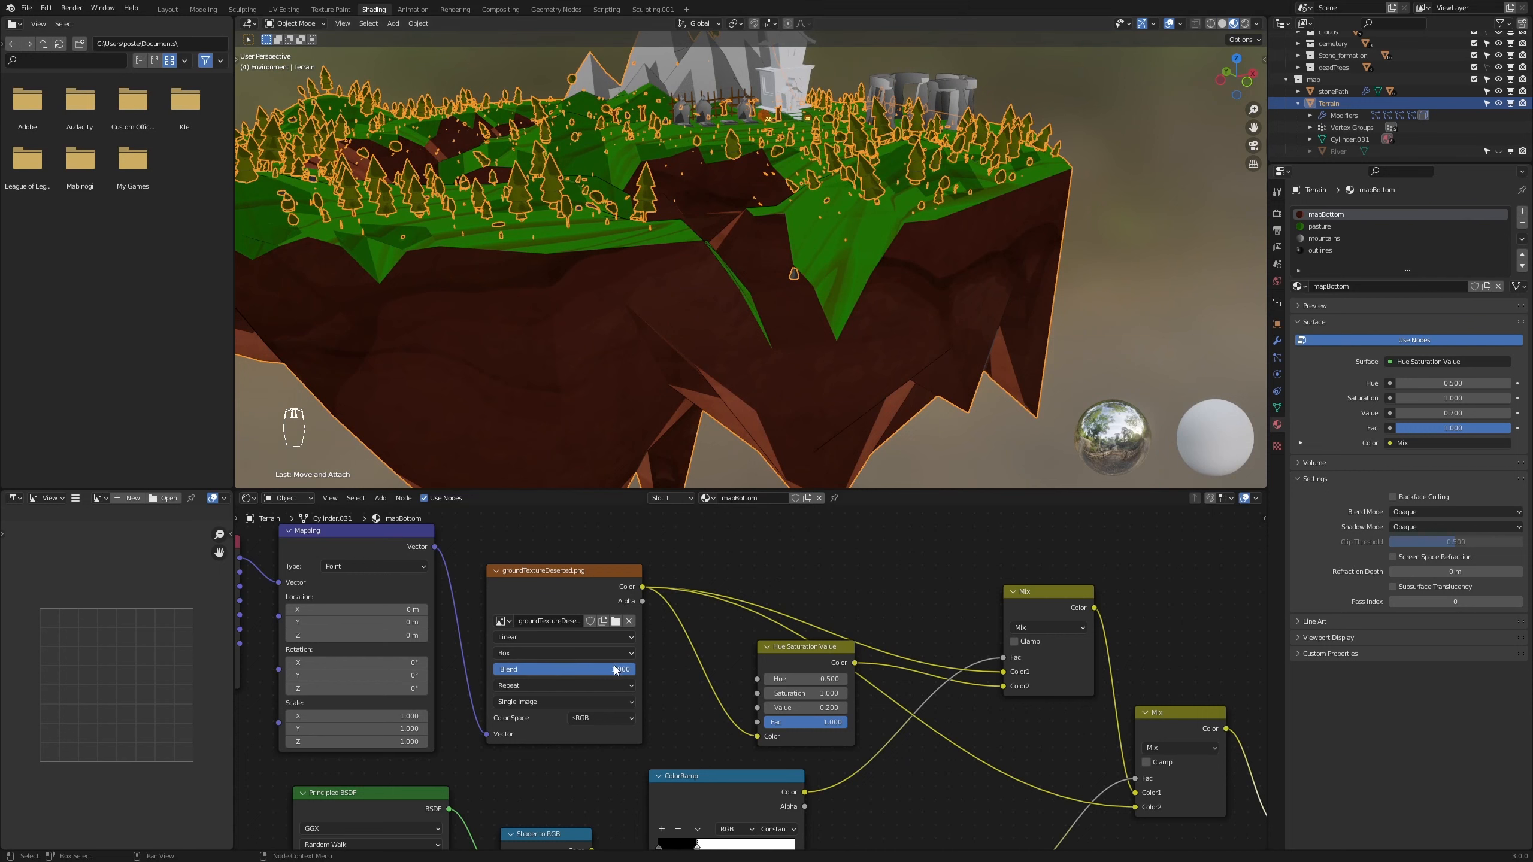
mouse_move(616, 669)
mouse_down()
mouse_move(494, 669)
mouse_move(627, 668)
mouse_up()
click(546, 652)
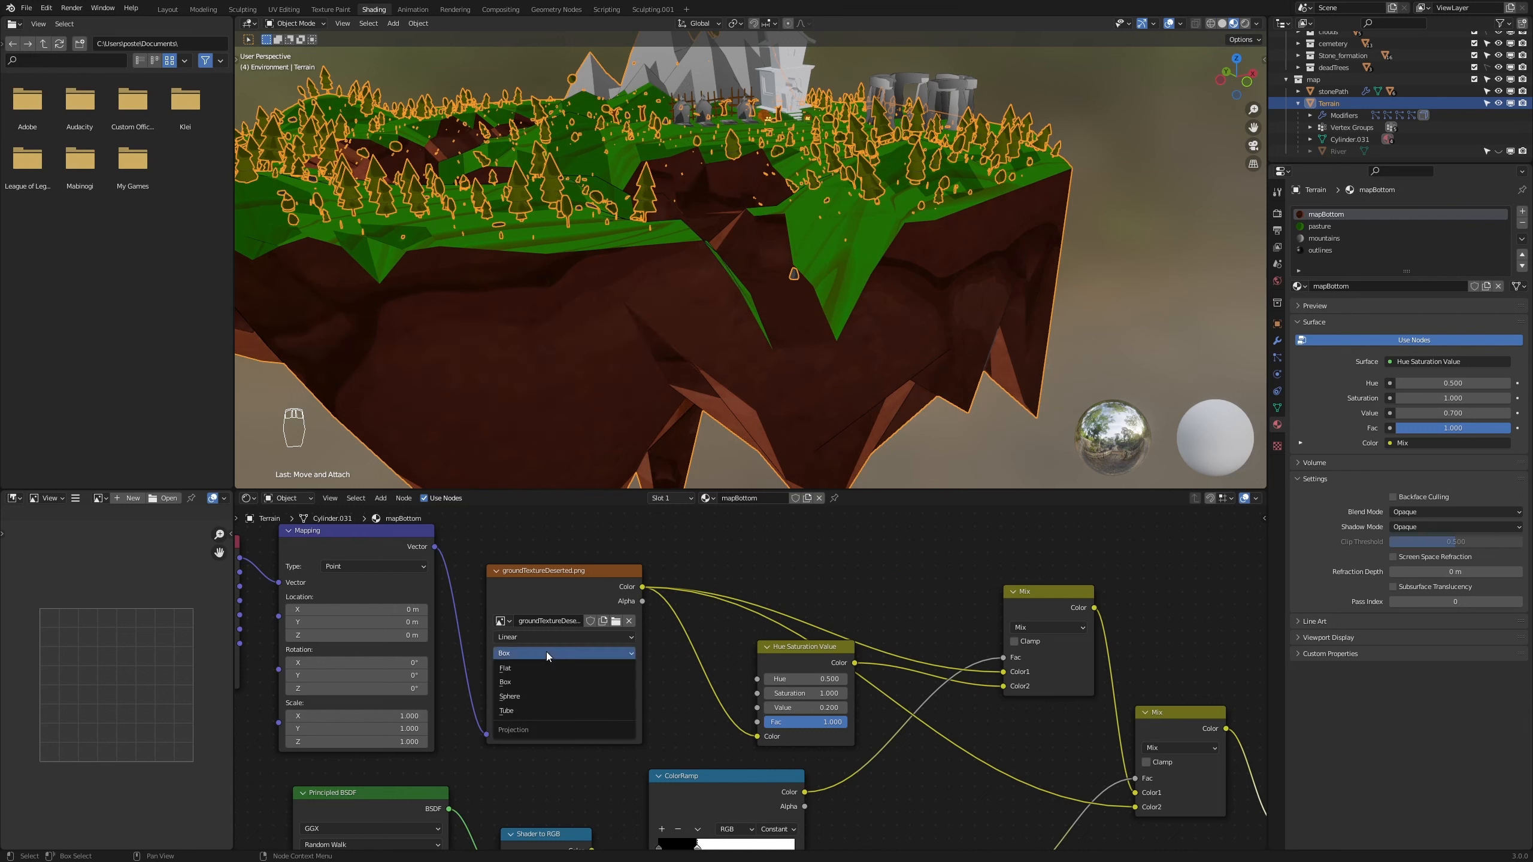
click(522, 695)
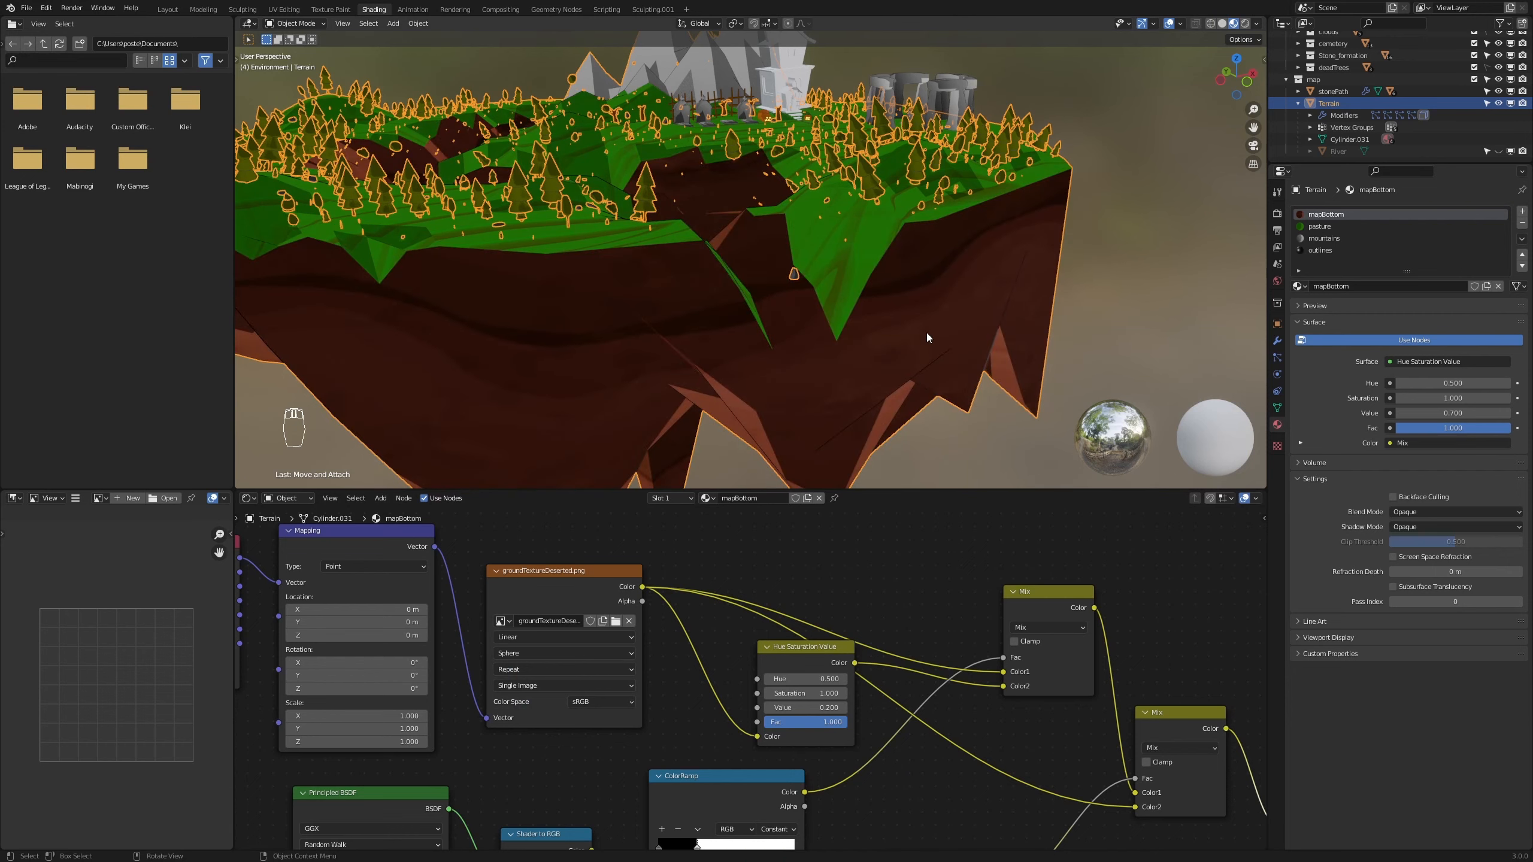
scroll(809, 299, down, 5)
middle_drag(809, 300, 997, 374)
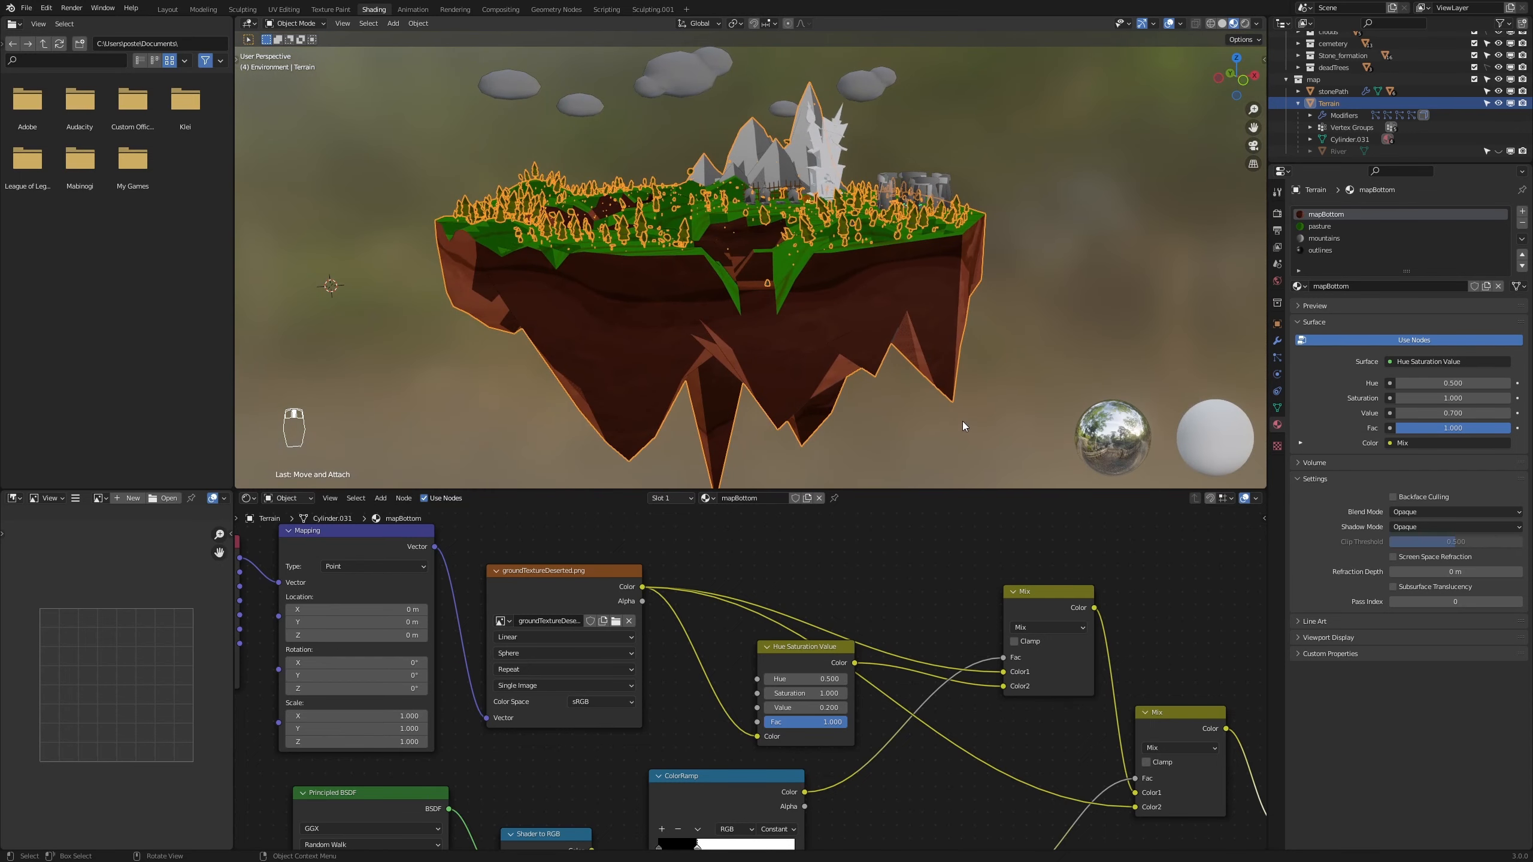
Save the file and make pasture the active material slot of the terrain
key(ctrl+s)
click(1319, 226)
key(ctrl+s)
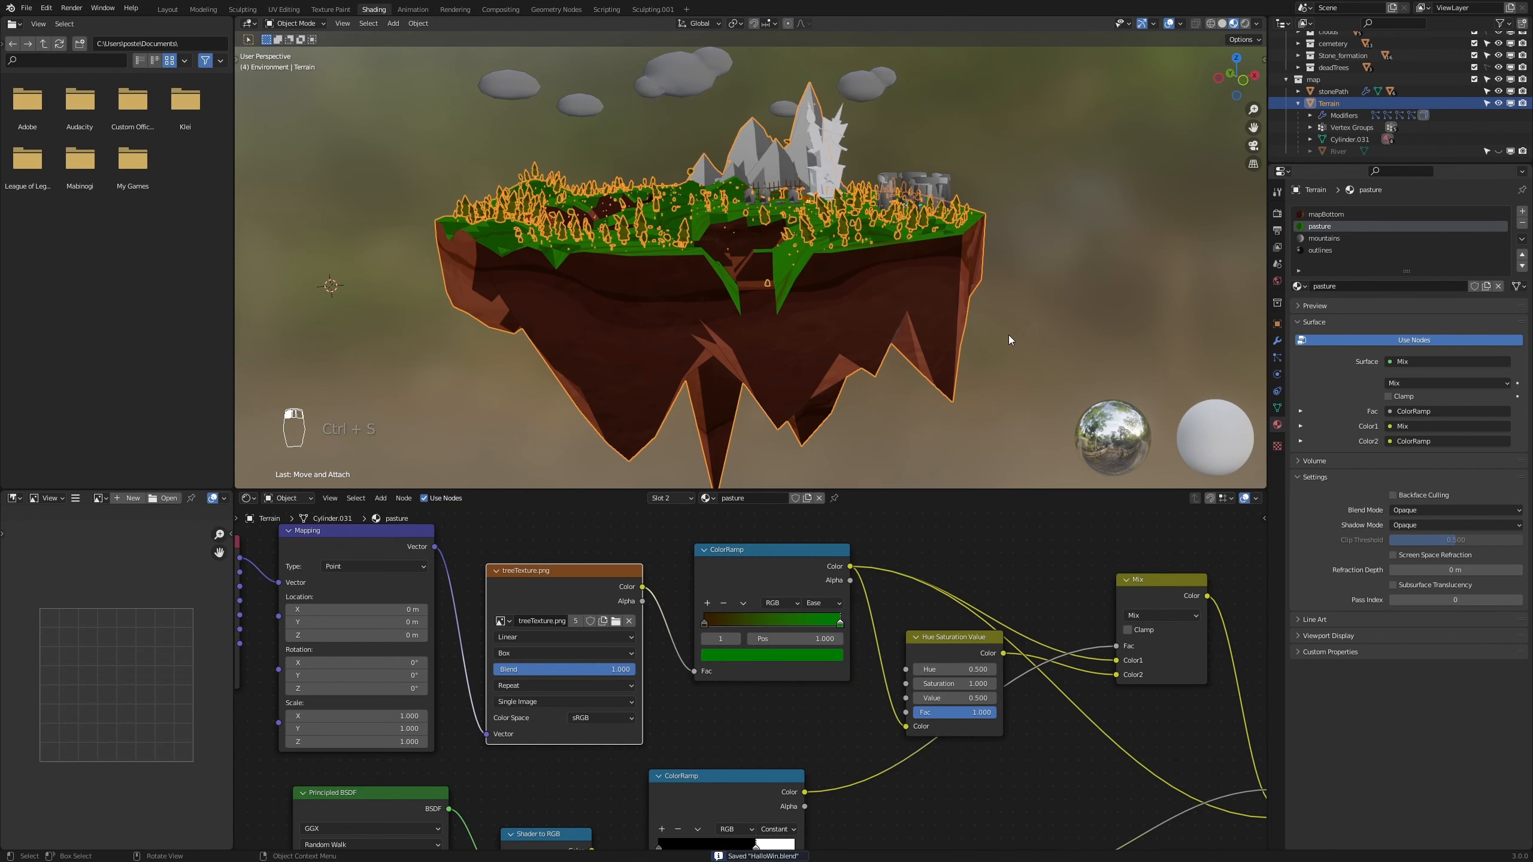
Replace the pasture material's tree texture with the image Cartoon_green_texture_grass.jpg
middle_drag(1008, 335, 1043, 364)
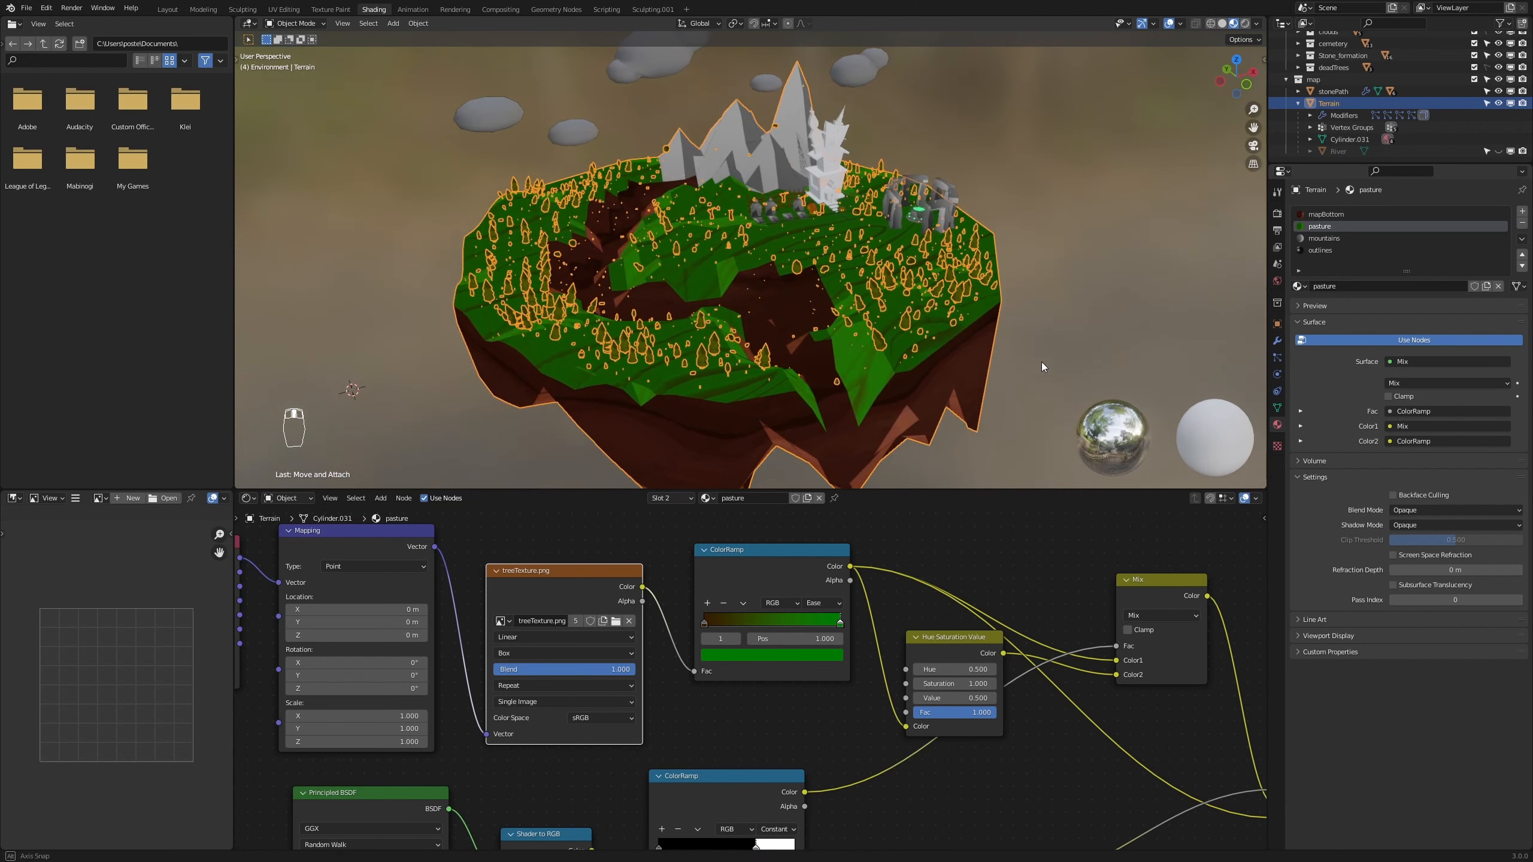
click(629, 622)
click(629, 623)
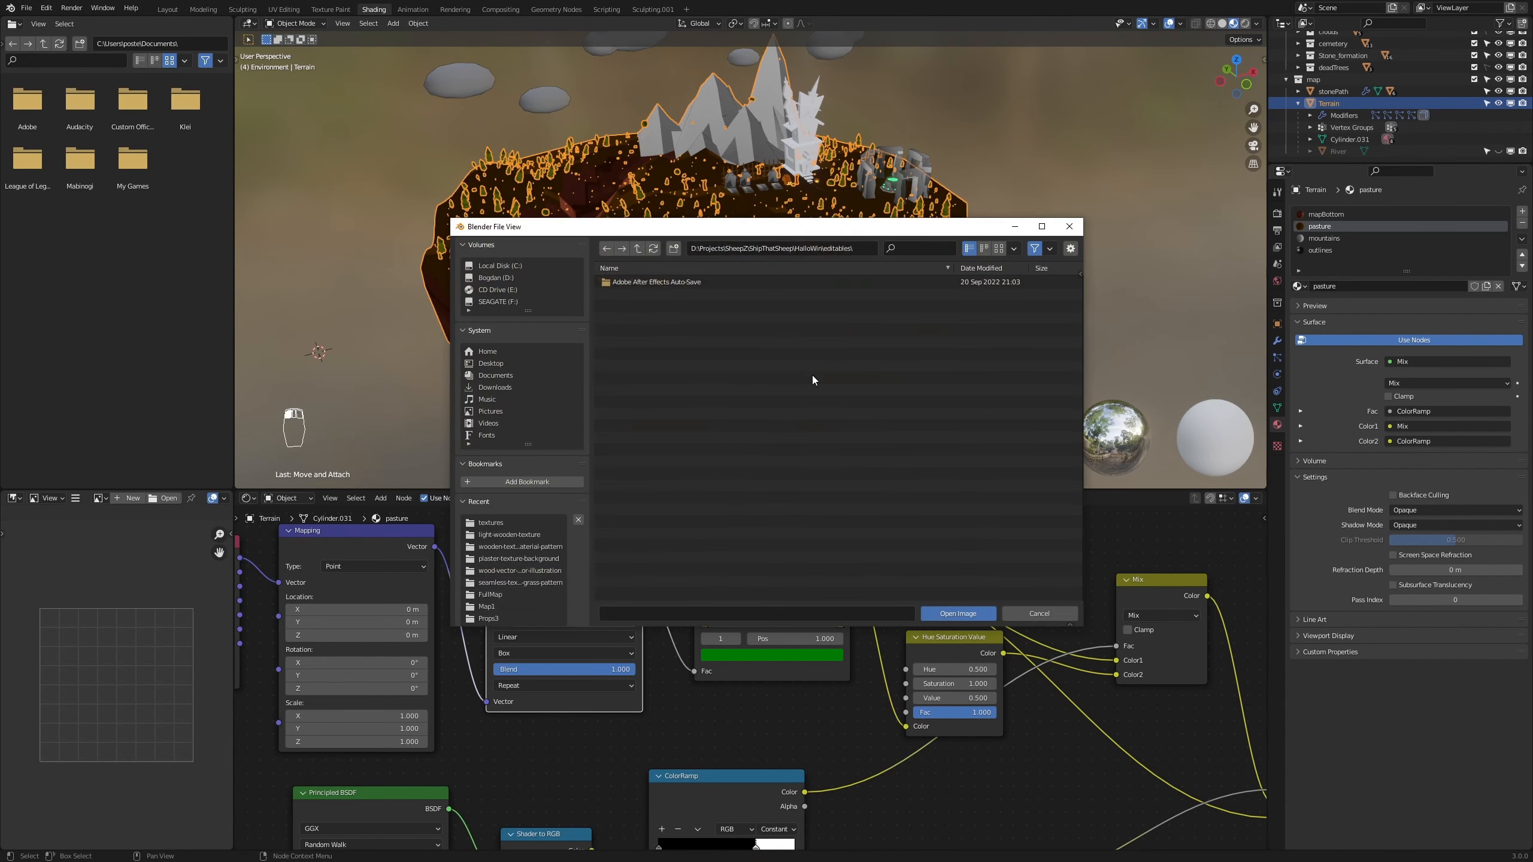
click(639, 282)
double_click(639, 281)
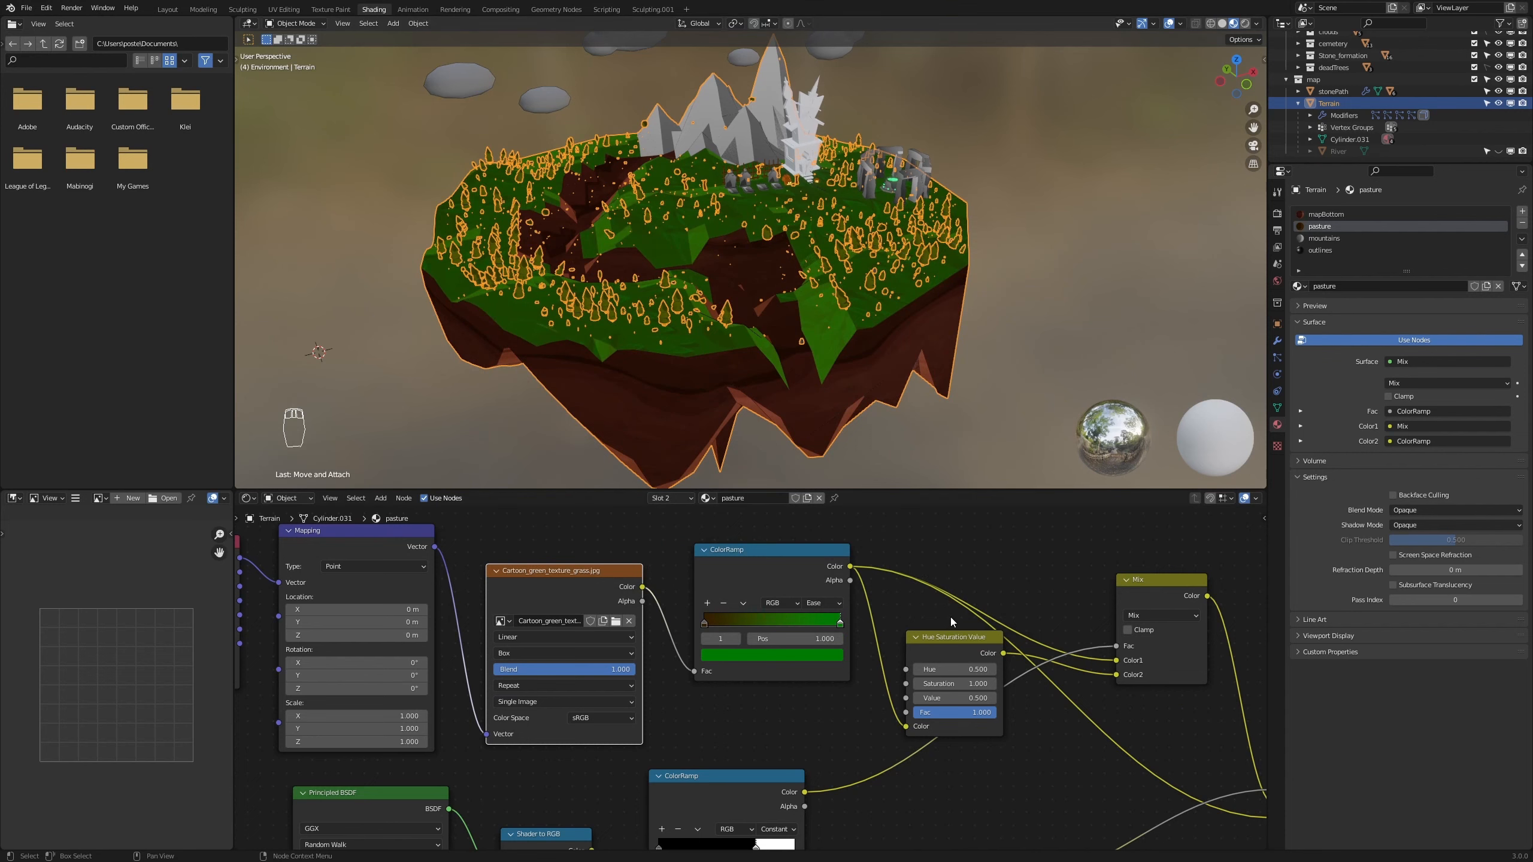
Set the pasture Mapping node's scale to 20 on X, Y and Z
scroll(908, 384, up, 5)
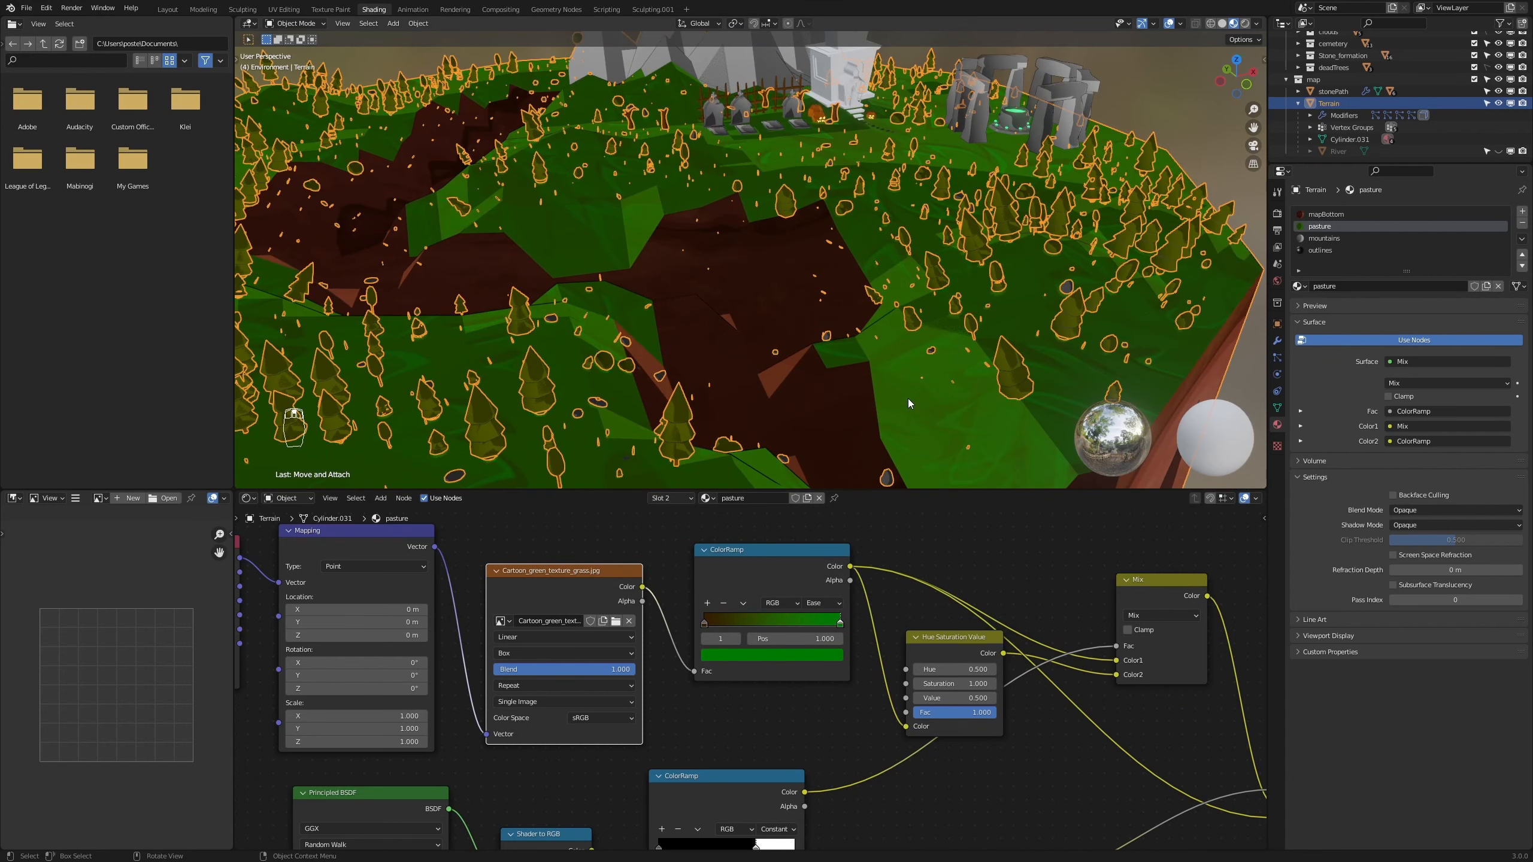
scroll(781, 389, up, 2)
scroll(782, 390, up, 2)
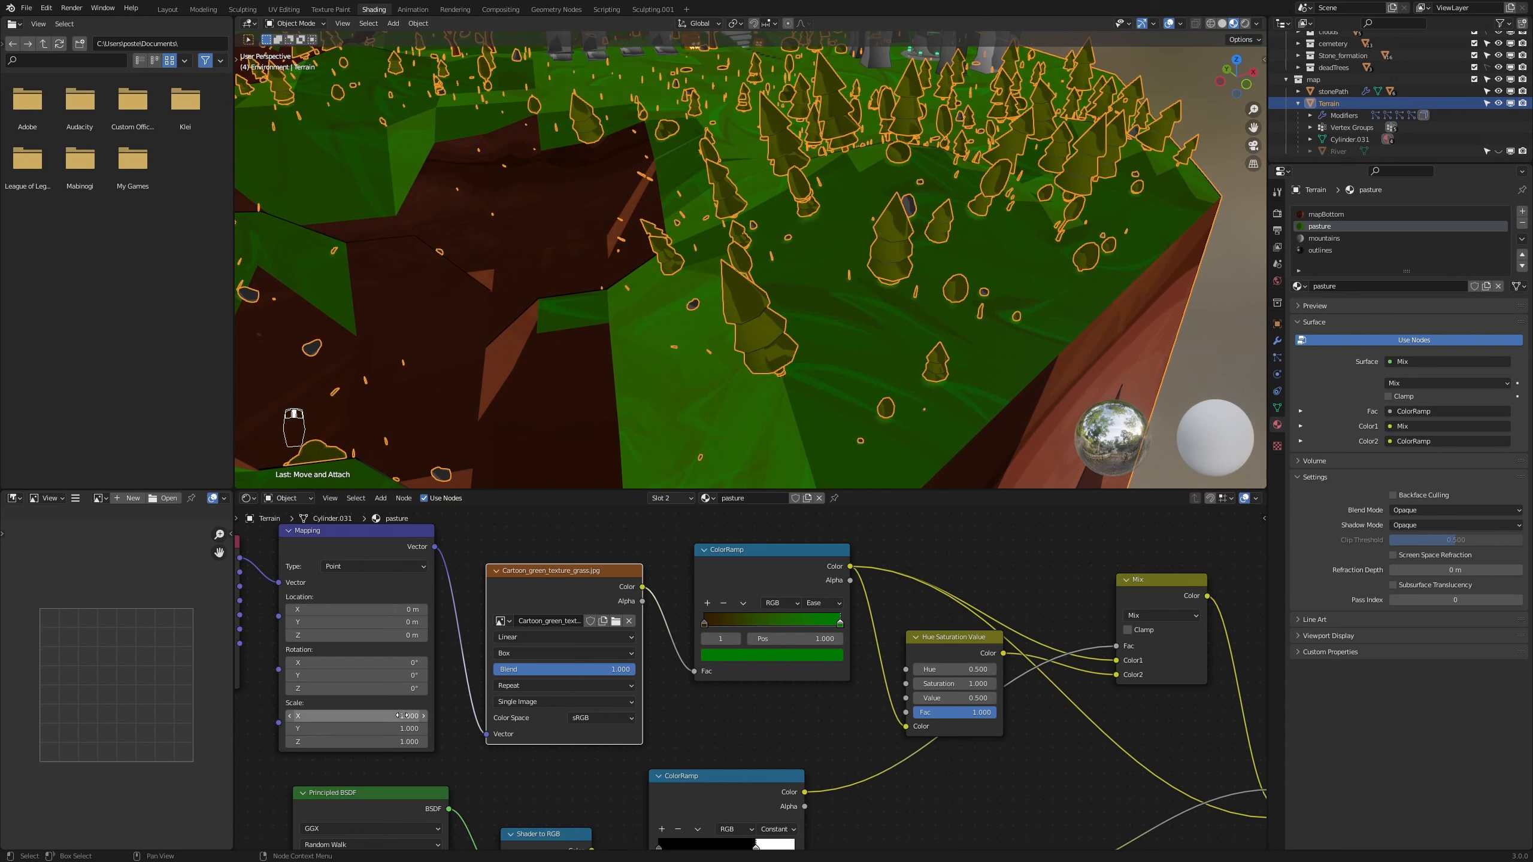
drag(402, 715, 402, 741)
text(20)
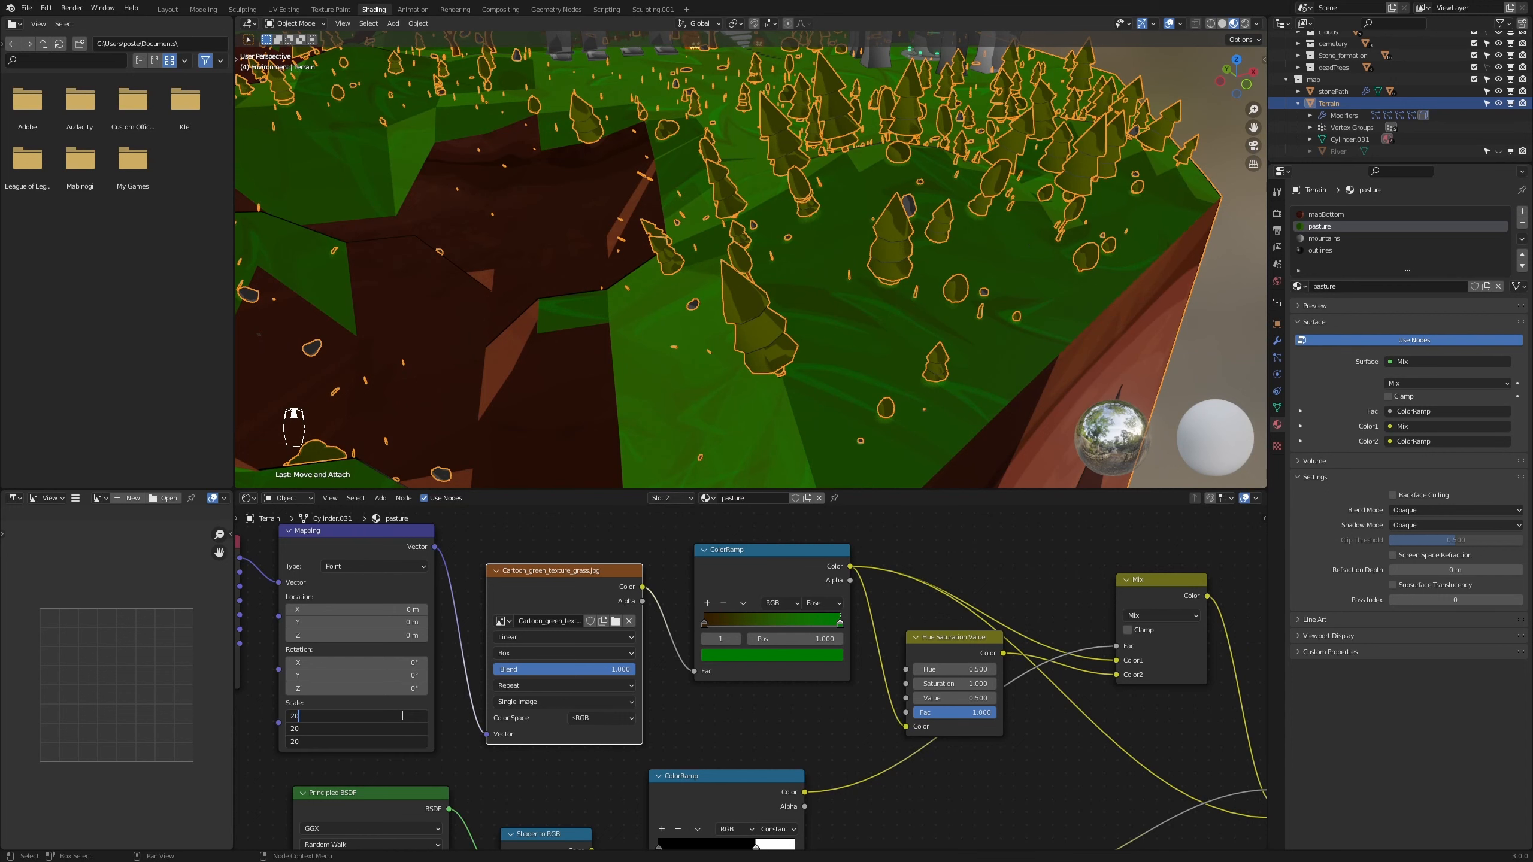
key(Return)
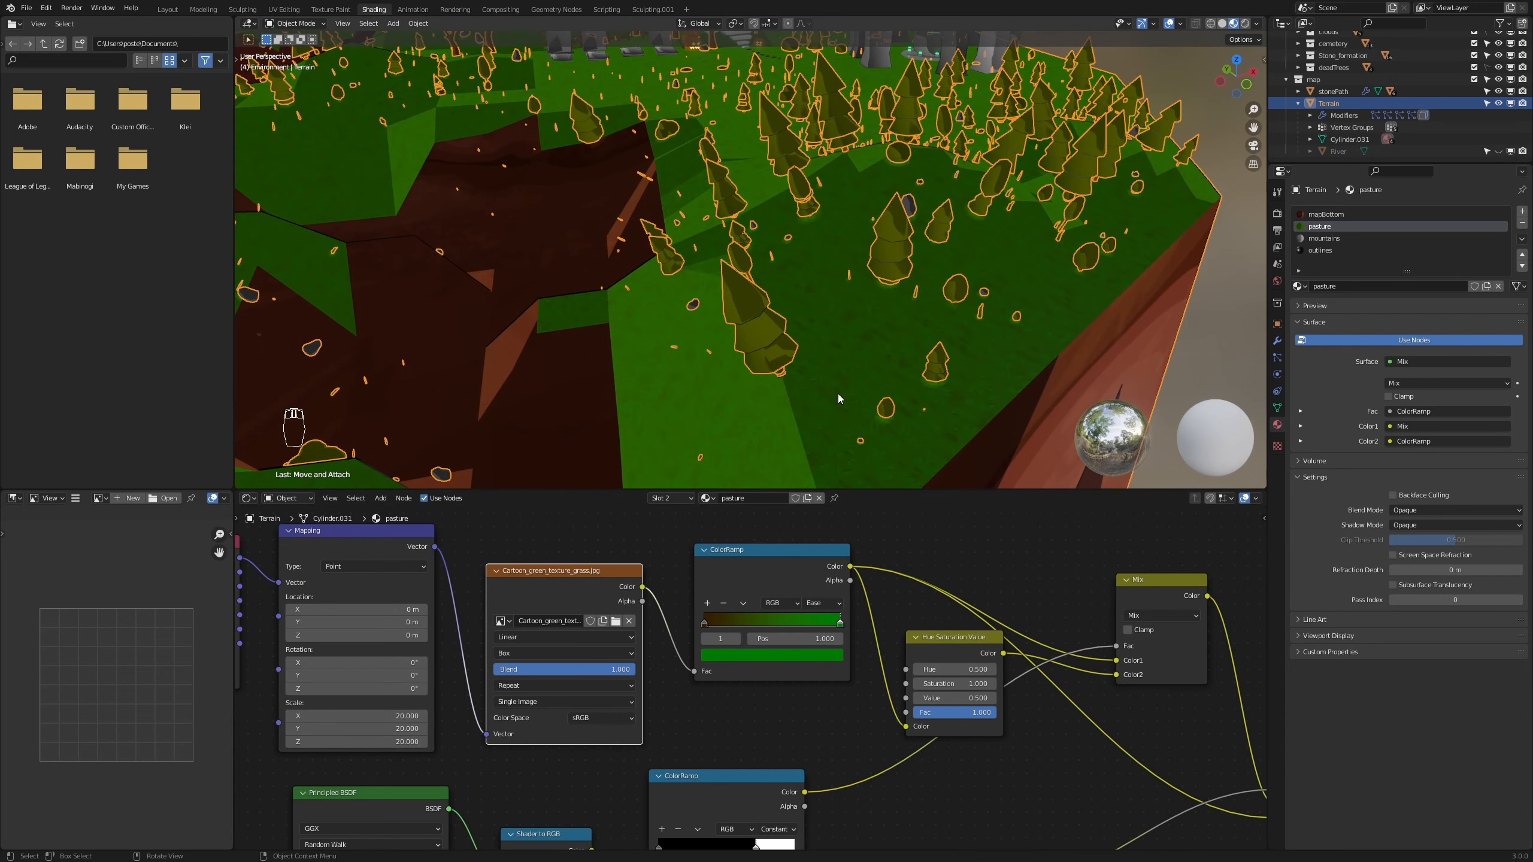
Increase the pasture Mapping node's scale to 40 on all three axes
scroll(845, 402, up, 3)
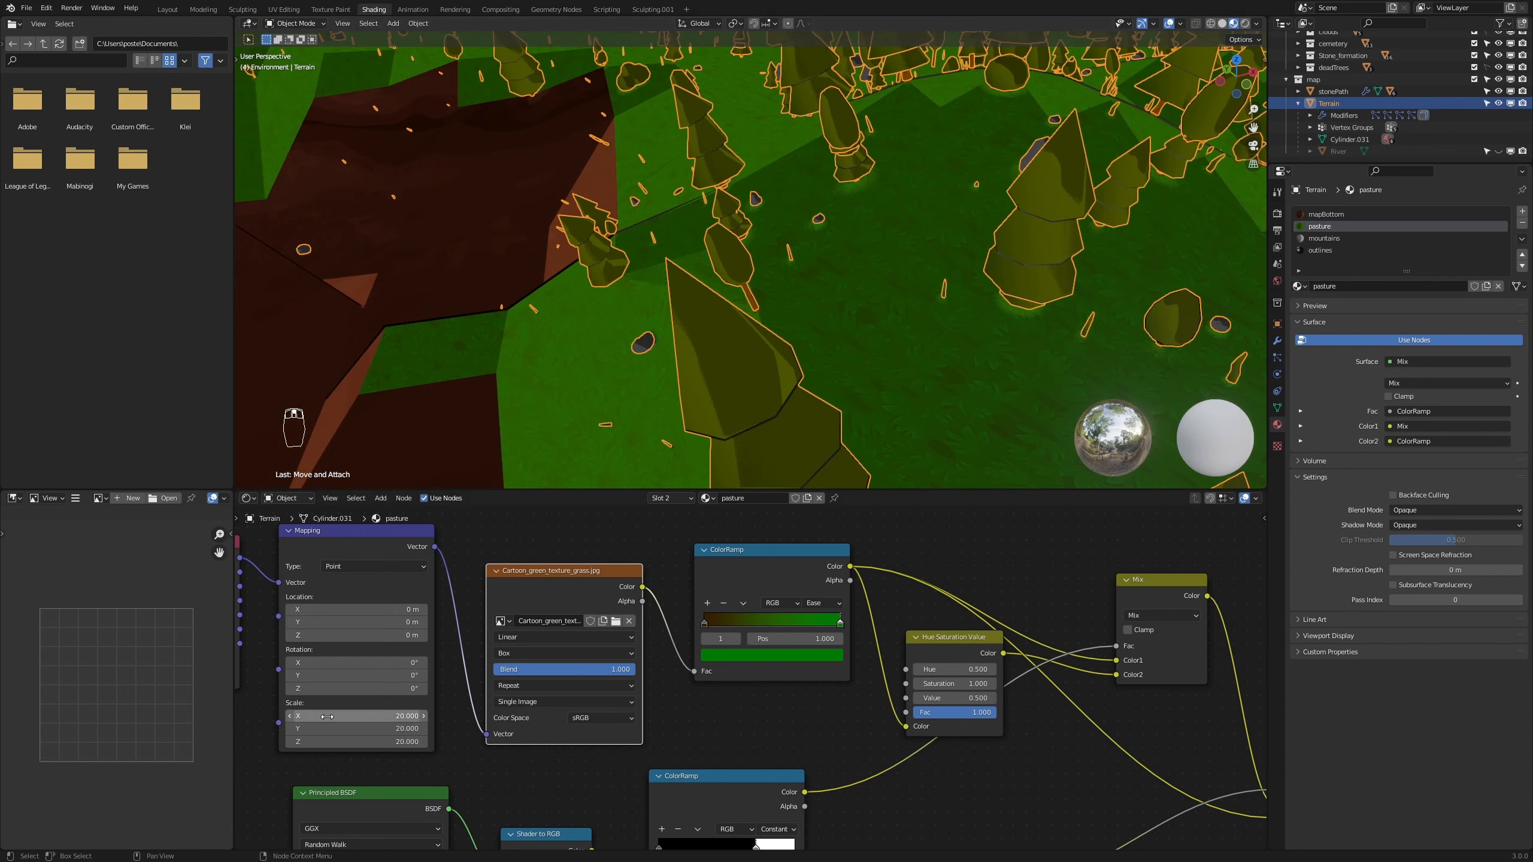
drag(358, 717, 358, 741)
text(40)
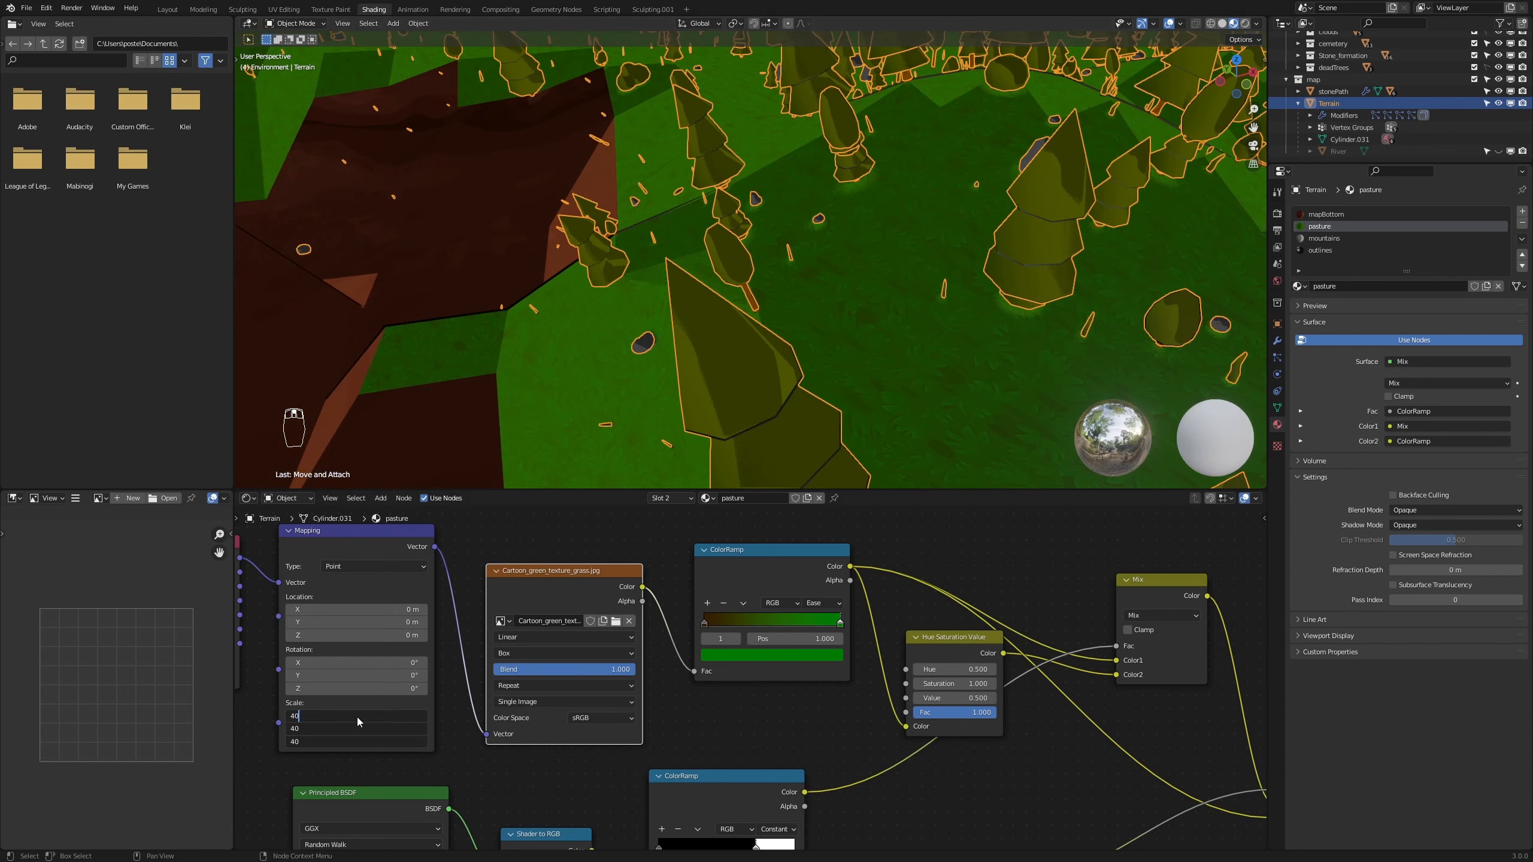
key(Return)
scroll(899, 368, up, 5)
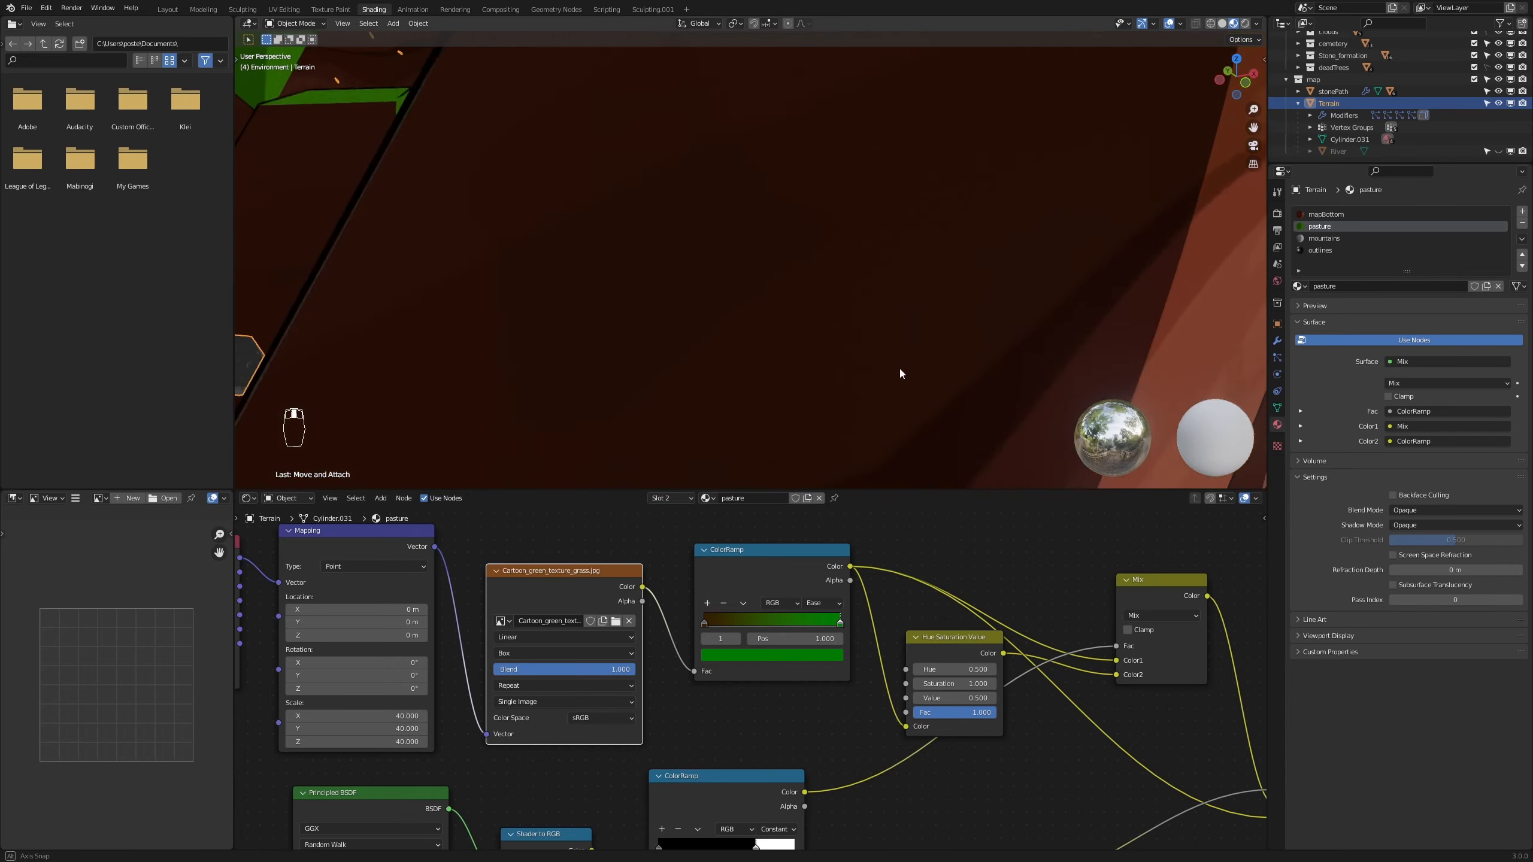
scroll(903, 372, down, 3)
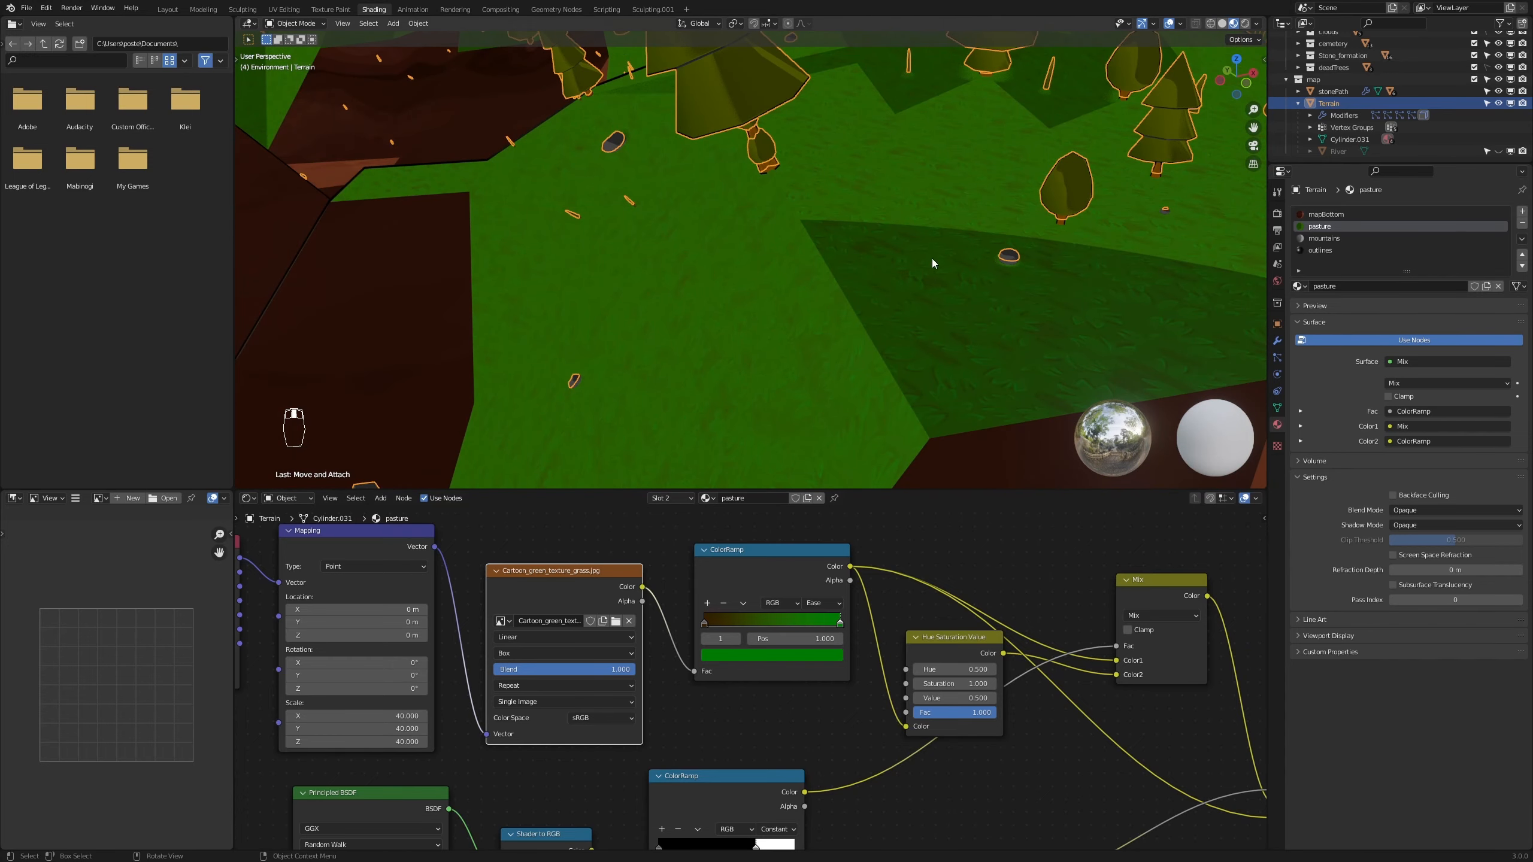
Set the pasture Mapping node's X, Y and Z scale to 30
scroll(934, 263, down, 6)
middle_drag(962, 344, 1006, 421)
scroll(1013, 422, up, 2)
drag(354, 716, 357, 741)
click(369, 717)
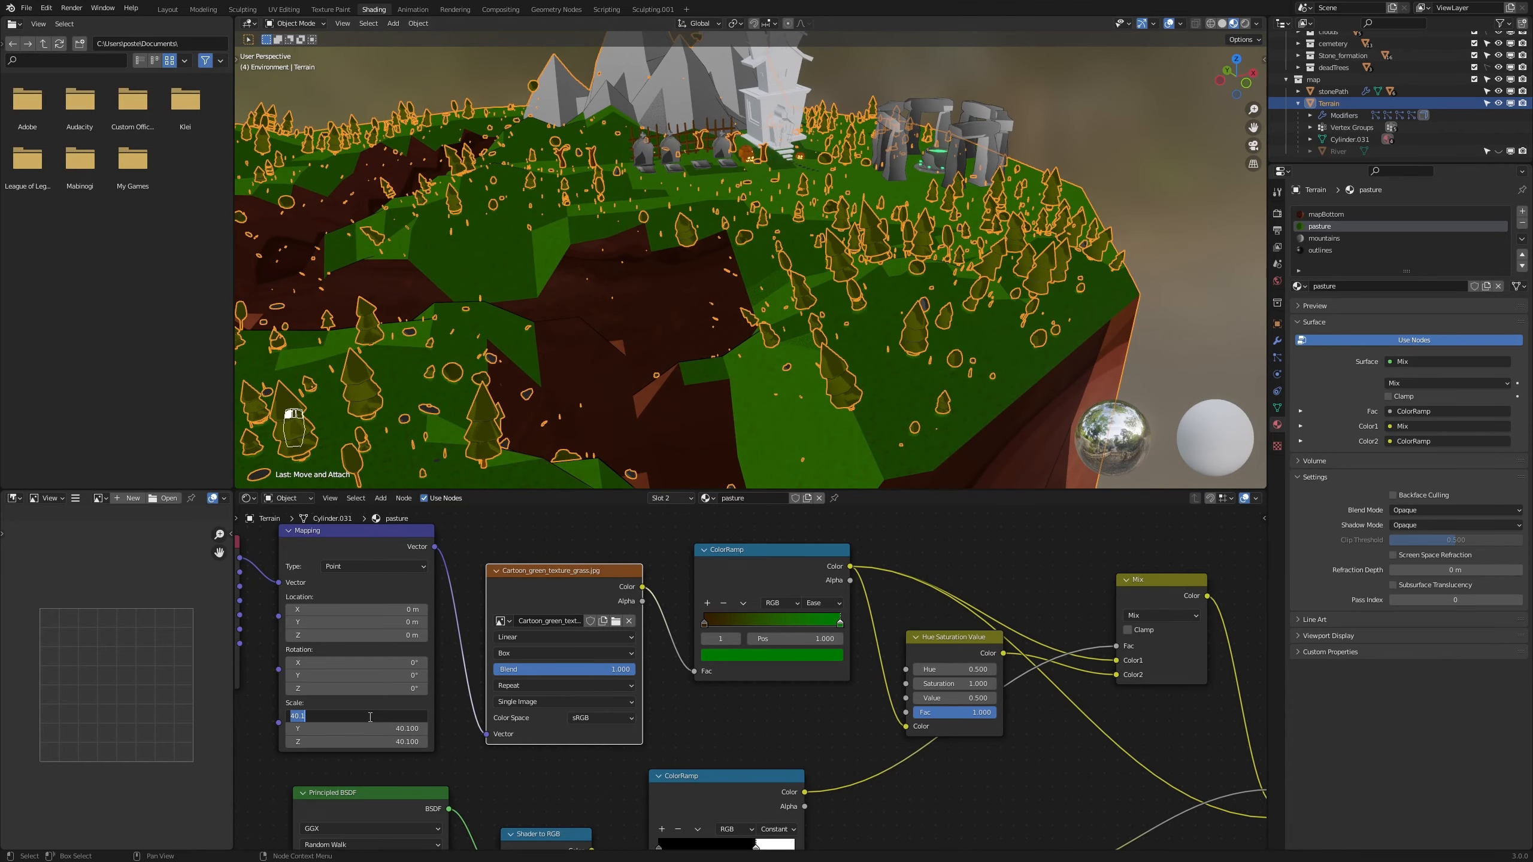
text(30)
key(Return)
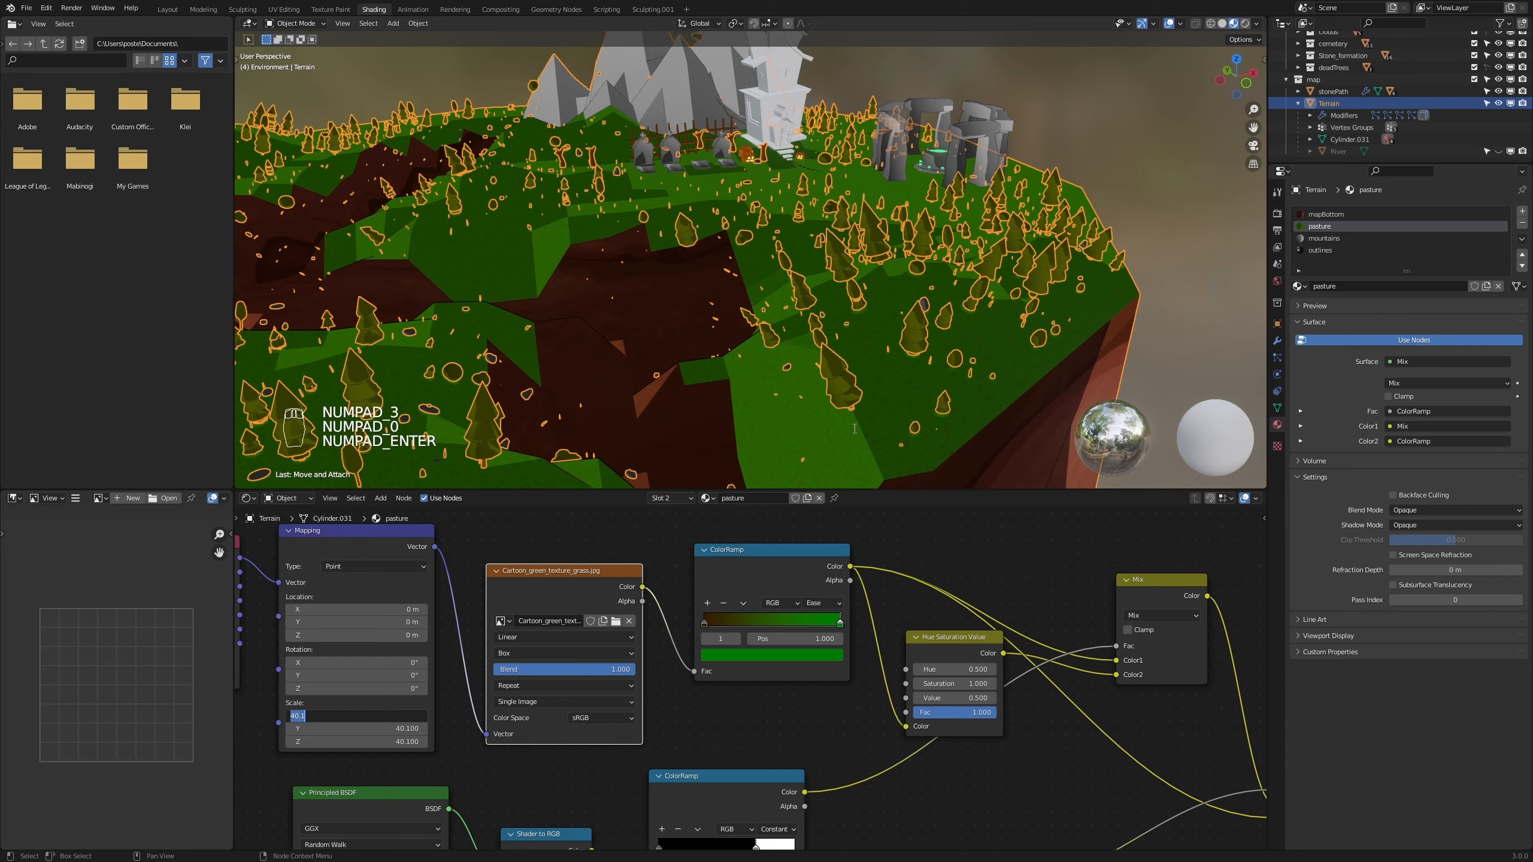
click(428, 702)
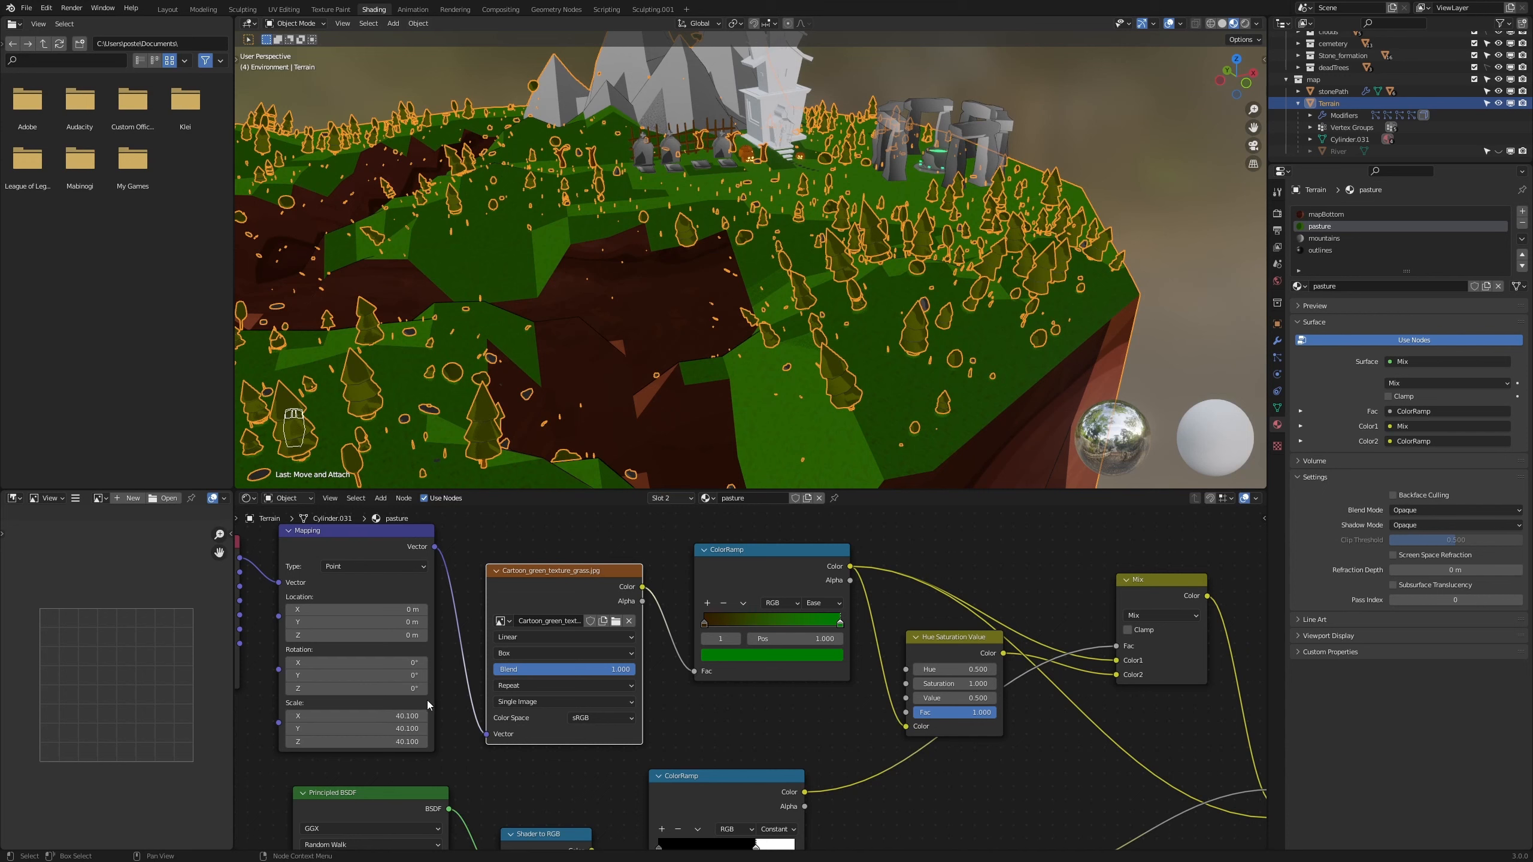
drag(409, 715, 409, 741)
text(30)
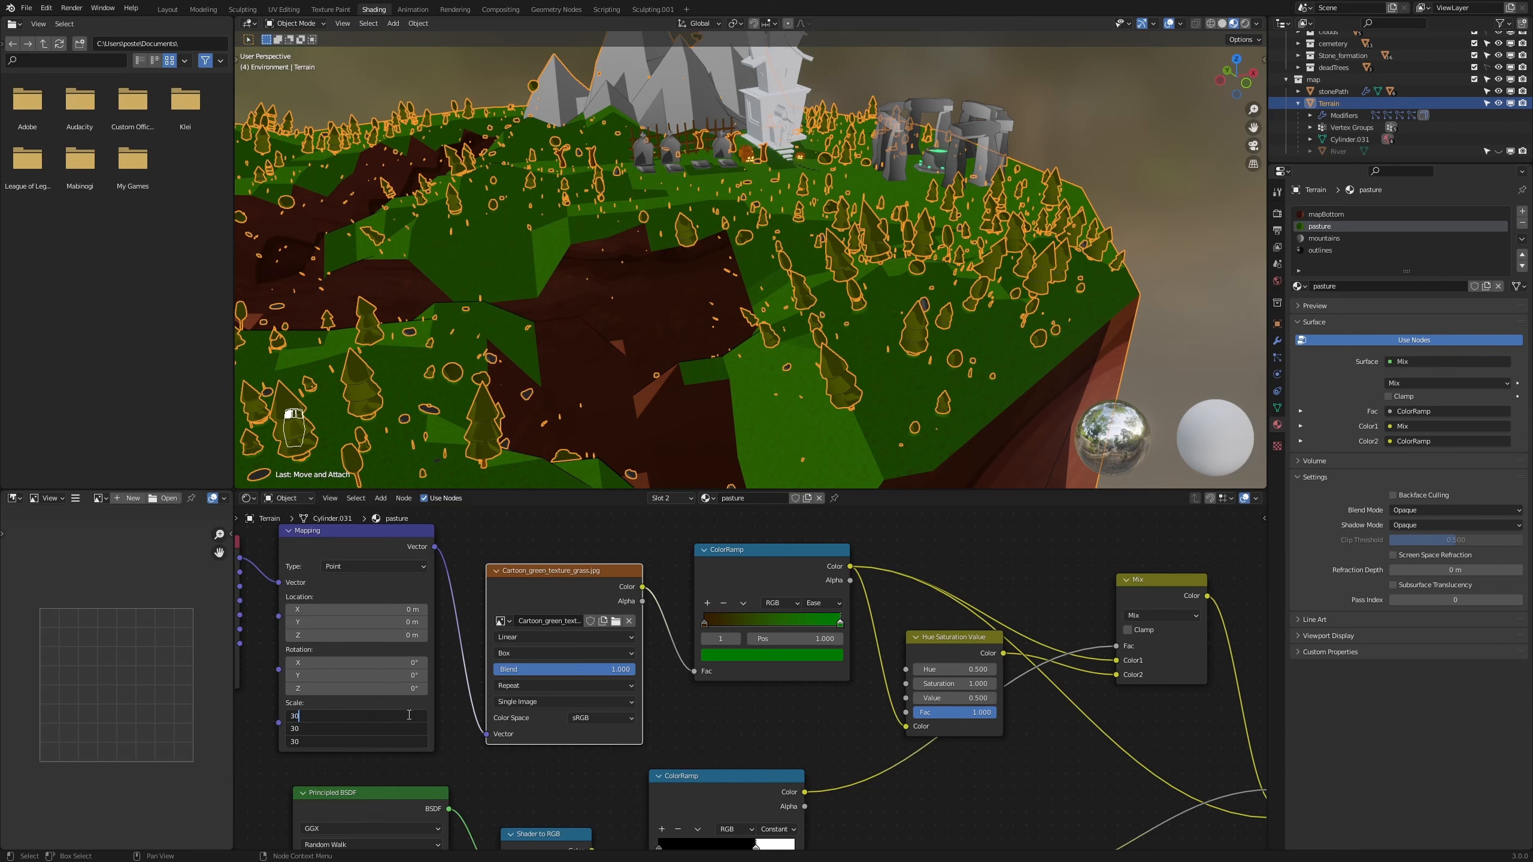
key(Return)
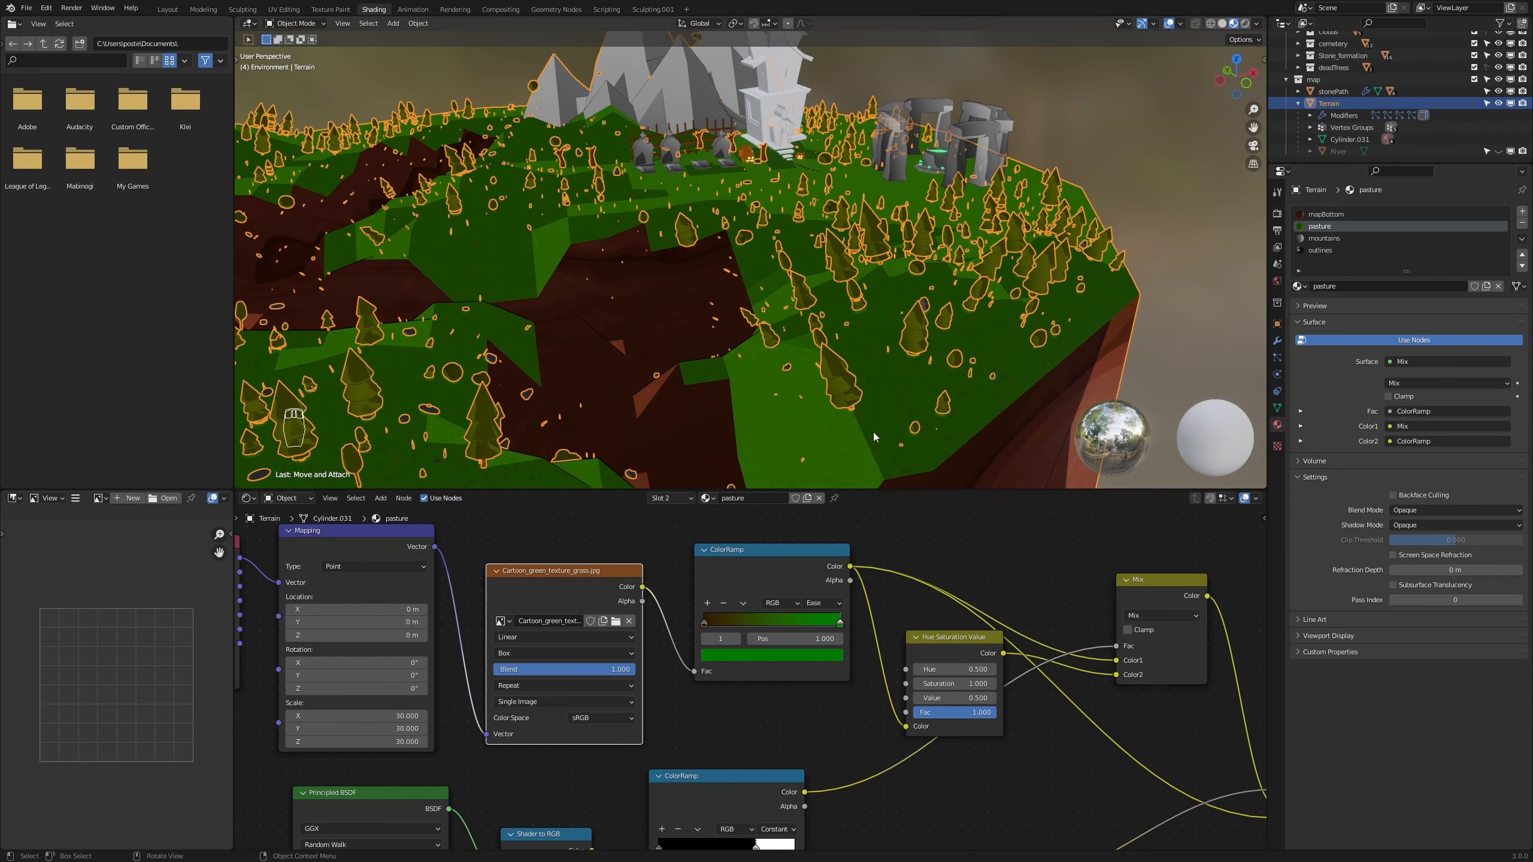
Switch the grass image texture's projection to Flat in the pasture material
scroll(873, 431, up, 5)
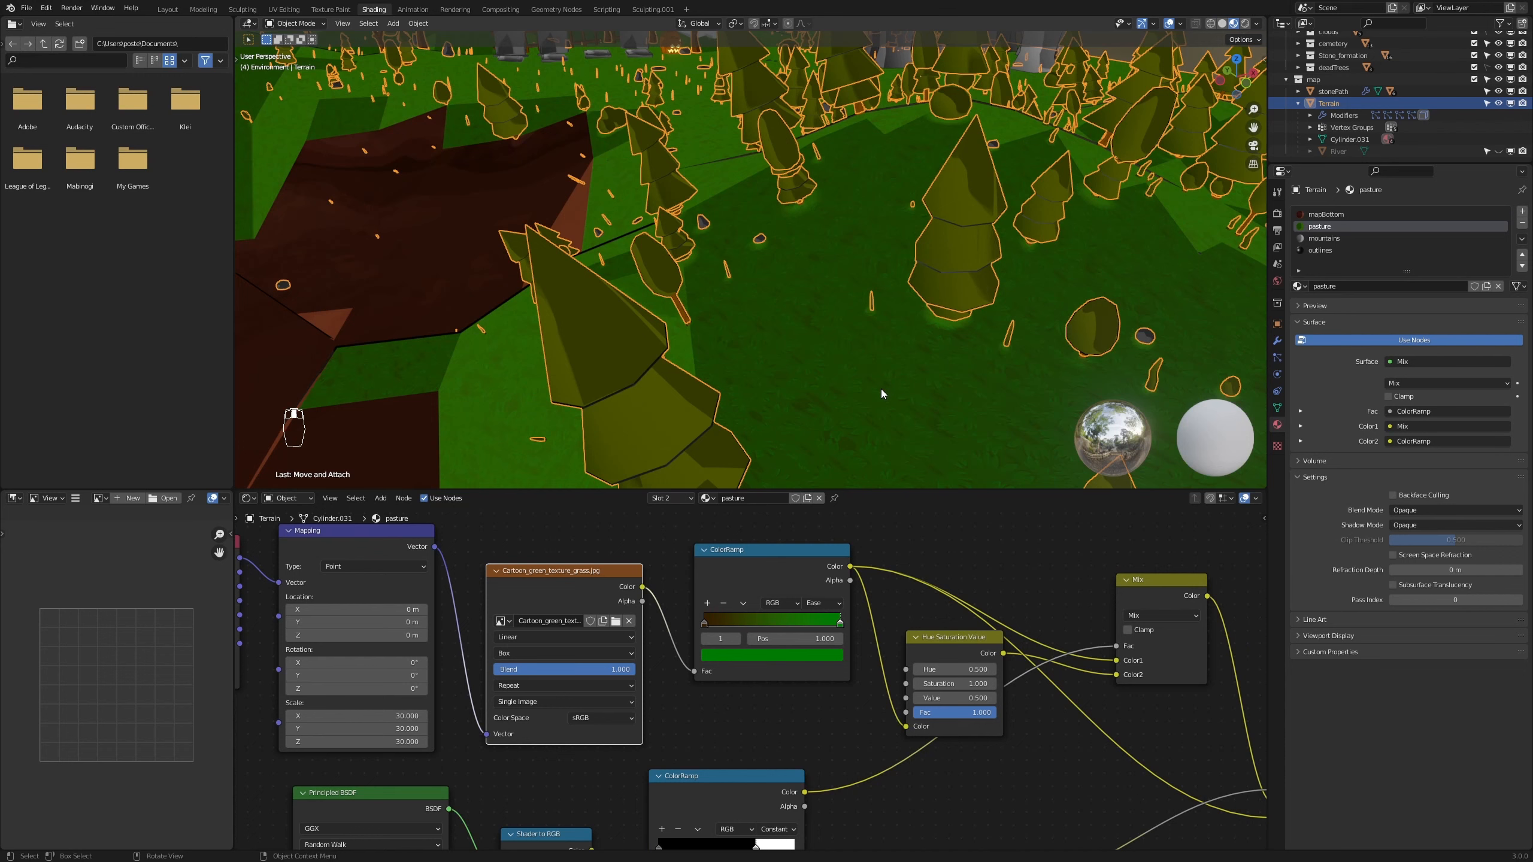
scroll(881, 390, down, 4)
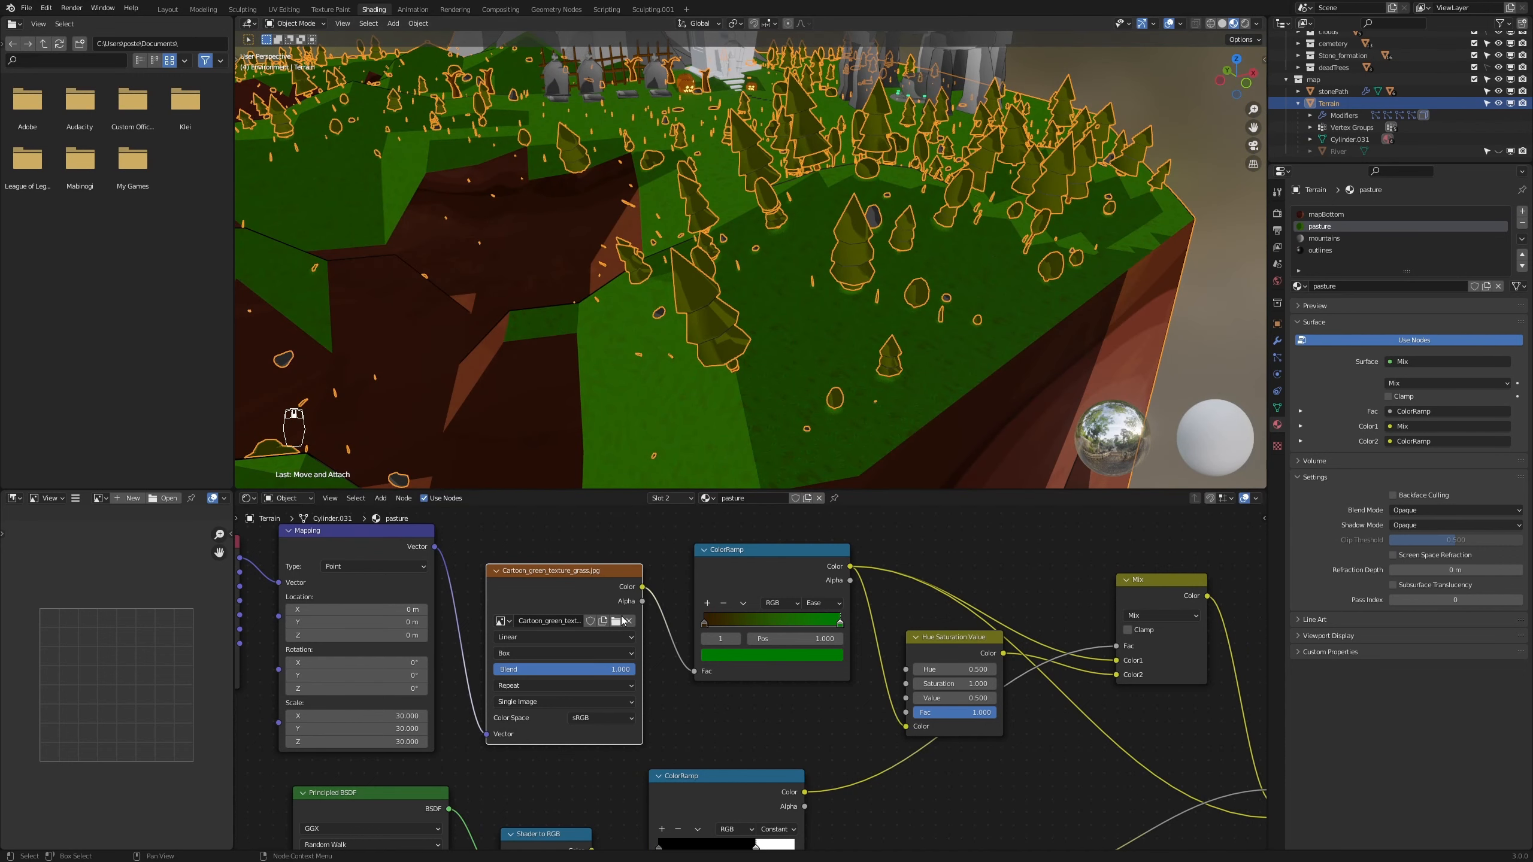
click(526, 652)
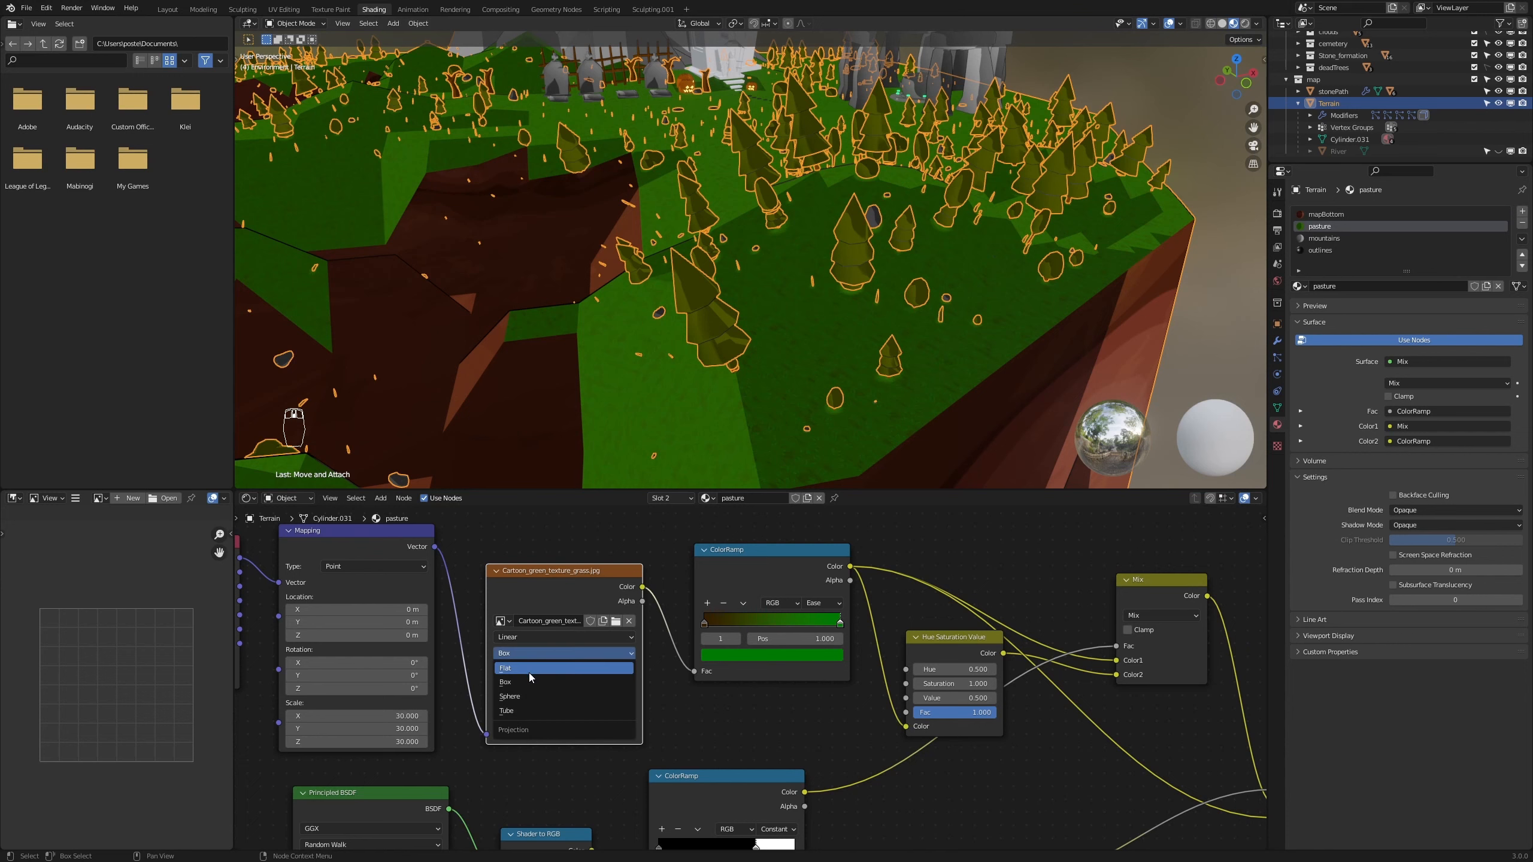
click(529, 669)
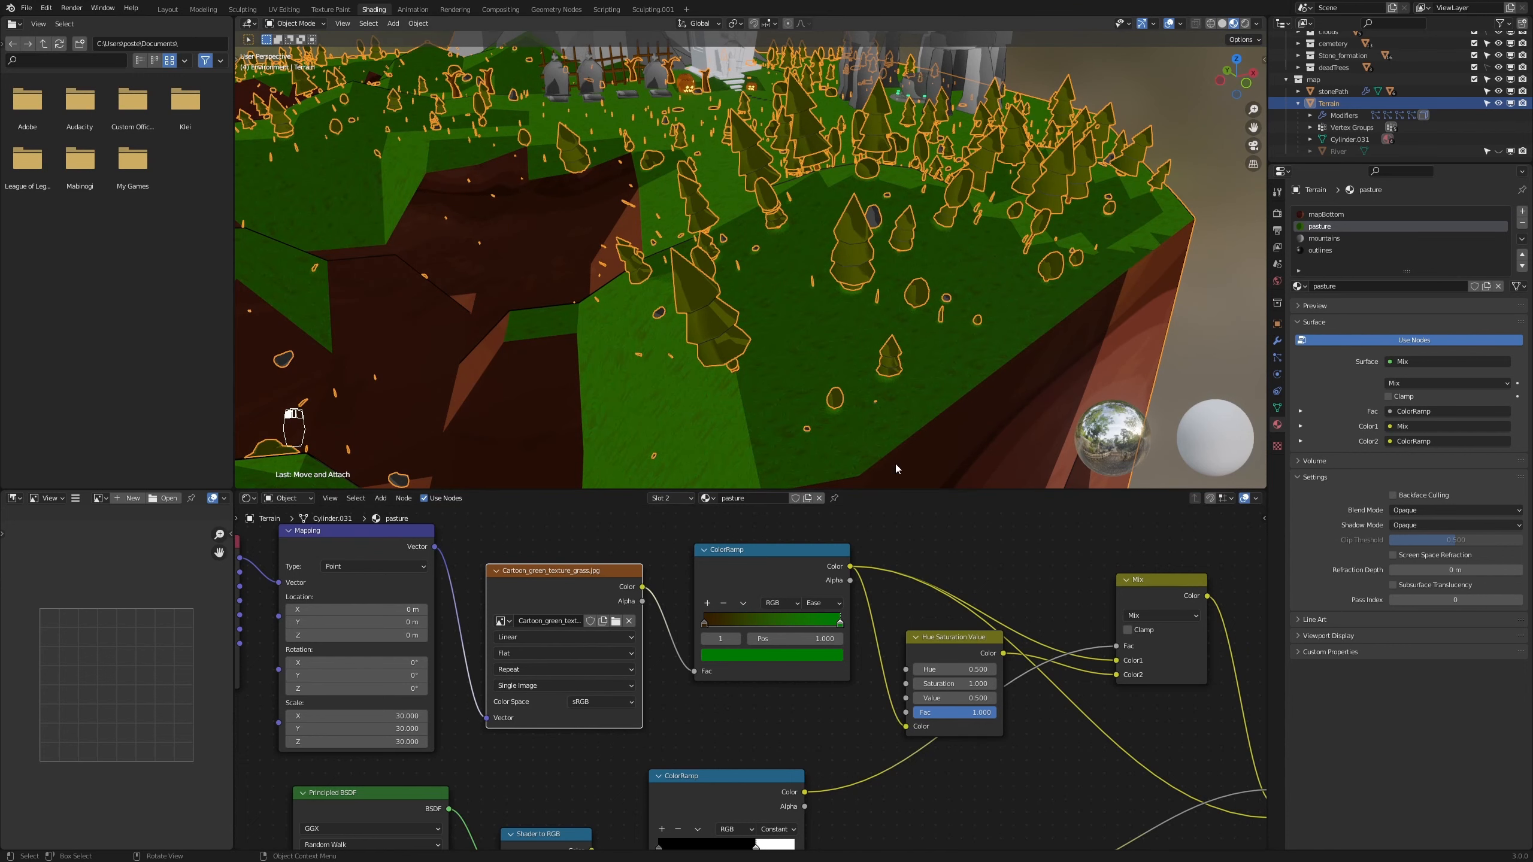
Set the pasture material's Hue Saturation Value node's value to 0.400
scroll(936, 410, up, 3)
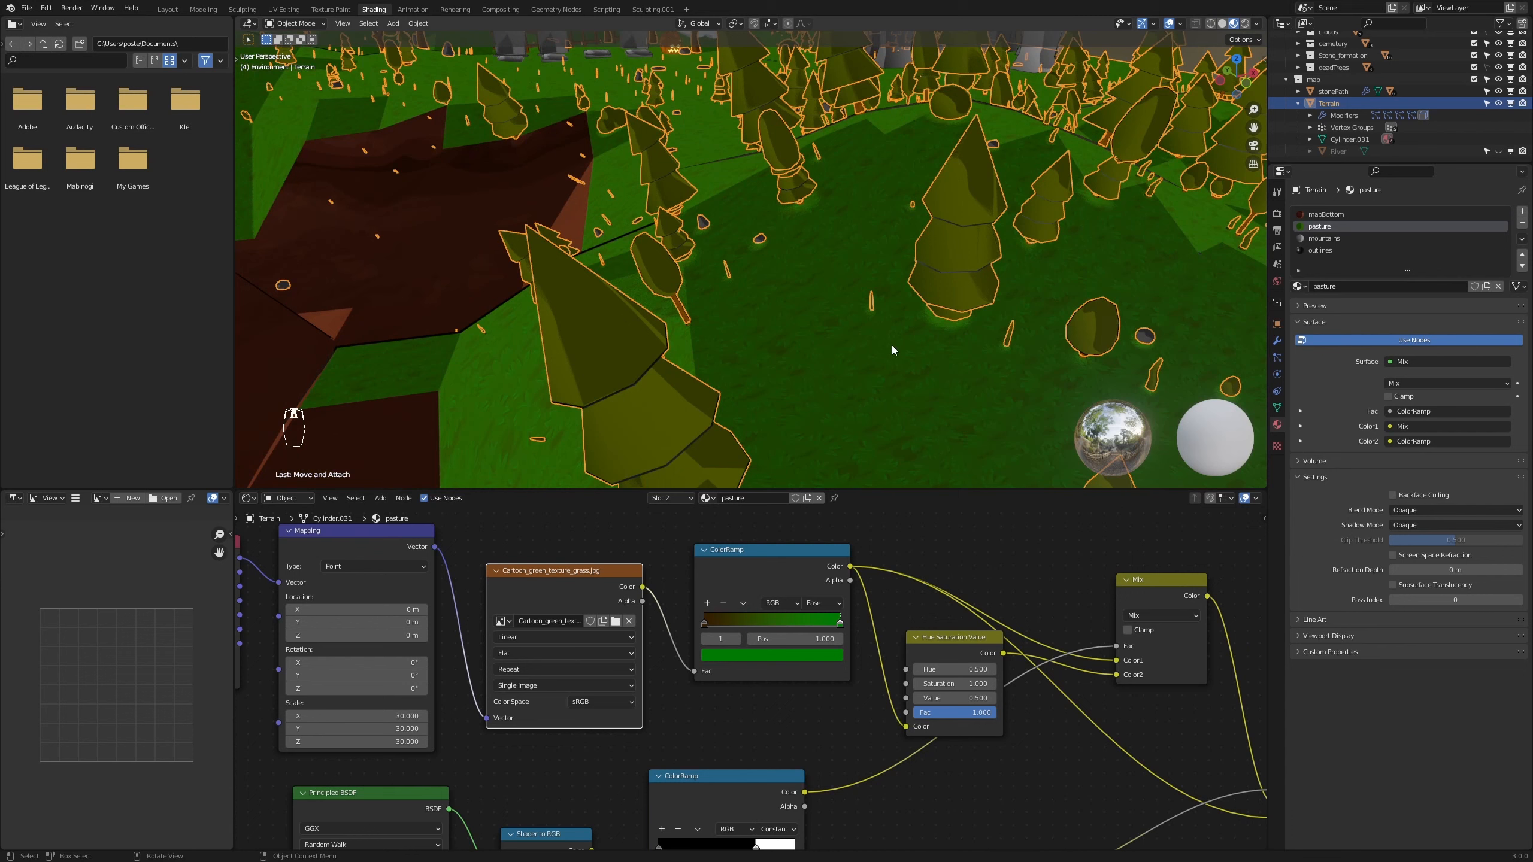
scroll(968, 403, down, 4)
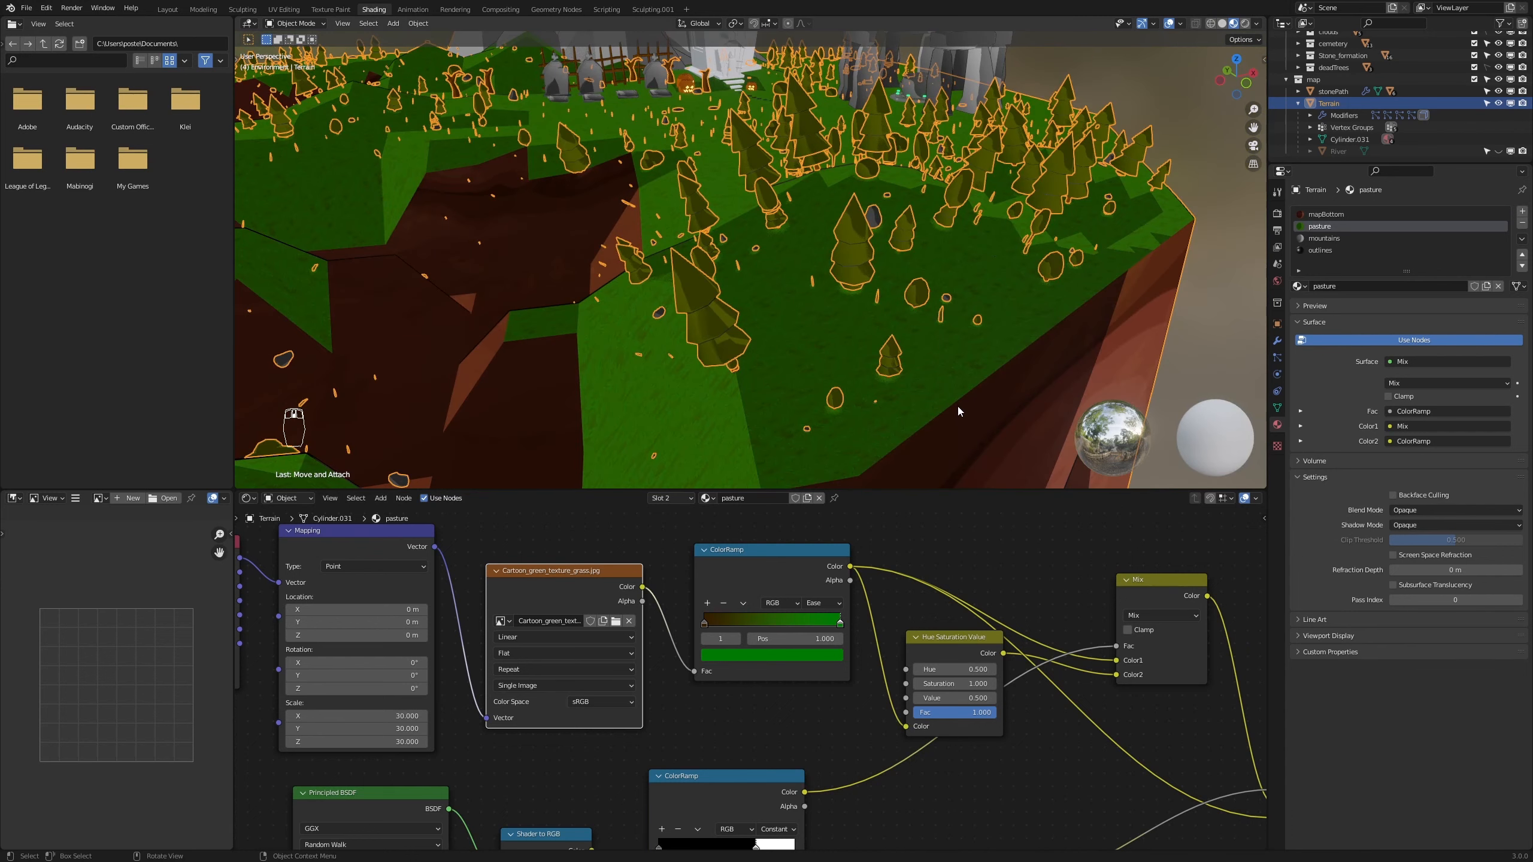
click(917, 699)
middle_drag(1067, 376, 1031, 353)
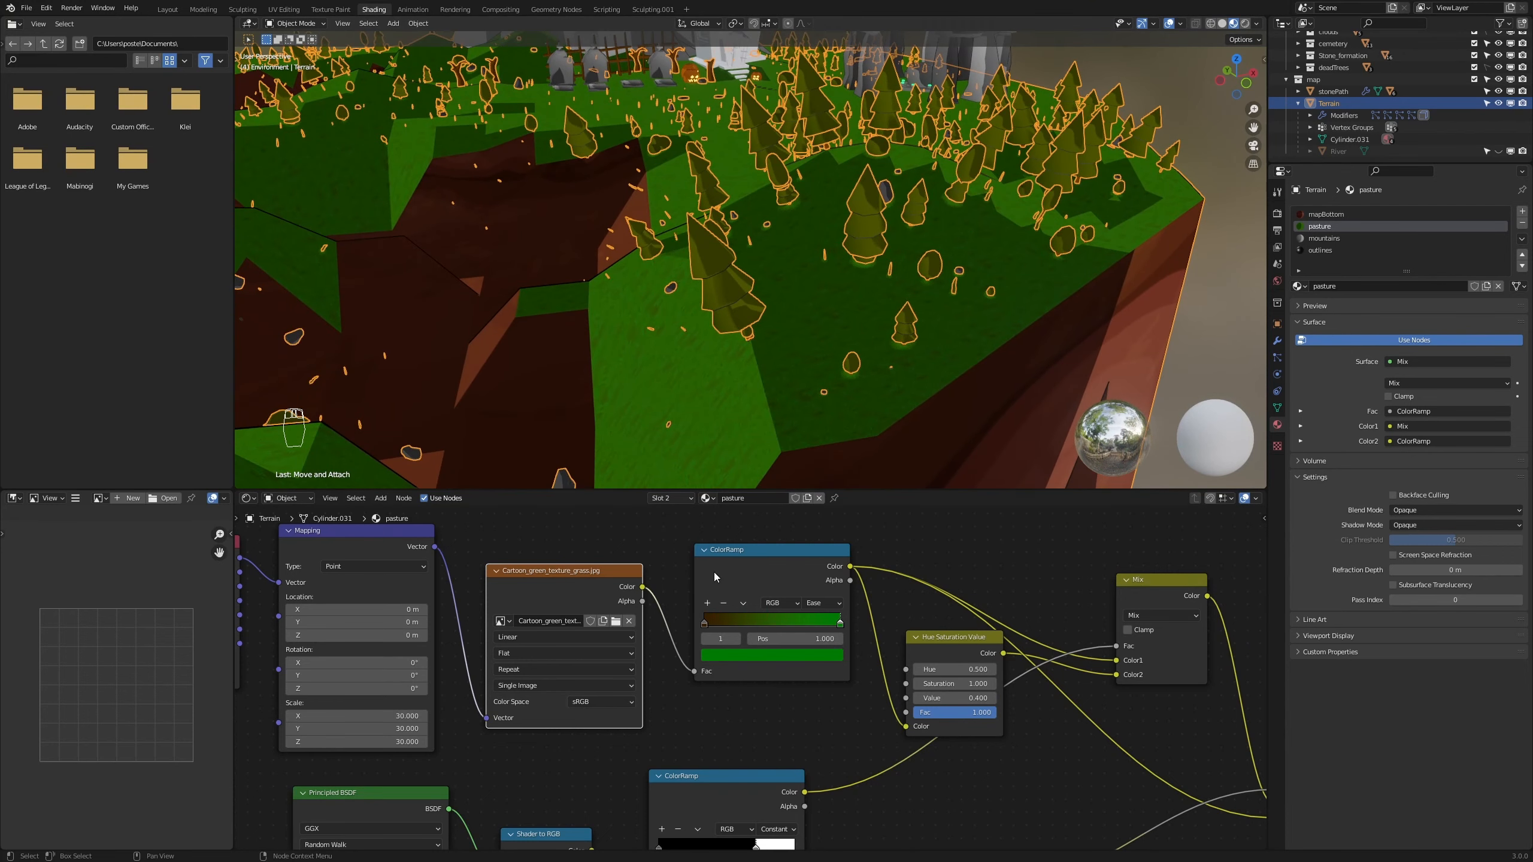
Delete the brown-to-green ColorRamp node fed by the grass image texture in the pasture material
click(900, 544)
click(767, 549)
key(x)
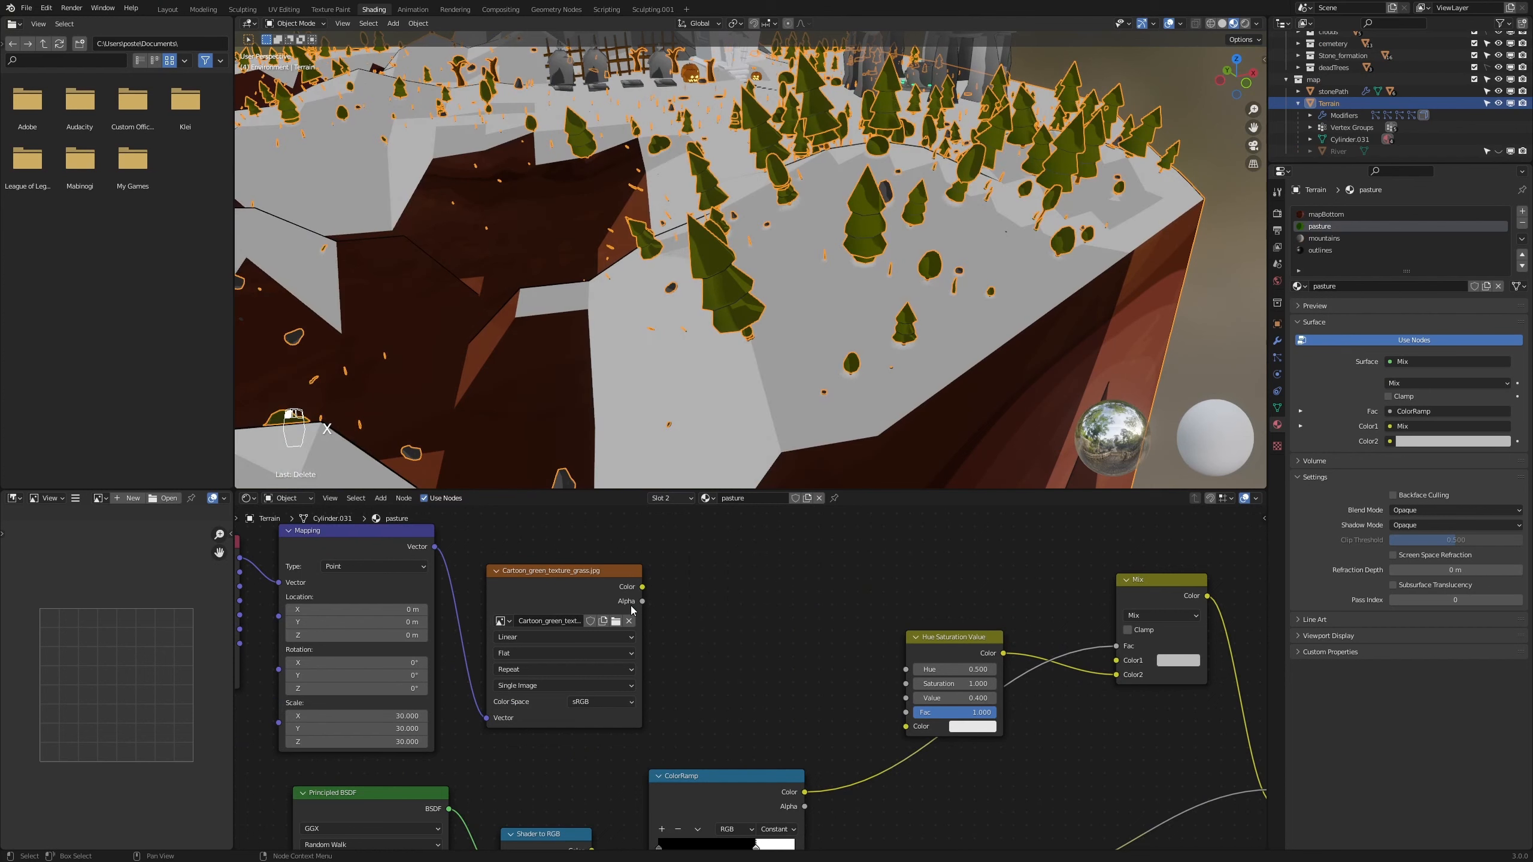
Wire the grass image's color directly into the Hue Saturation Value node, the first Mix's Color1 and the last Mix's Color2
drag(641, 586, 906, 726)
drag(642, 586, 1116, 661)
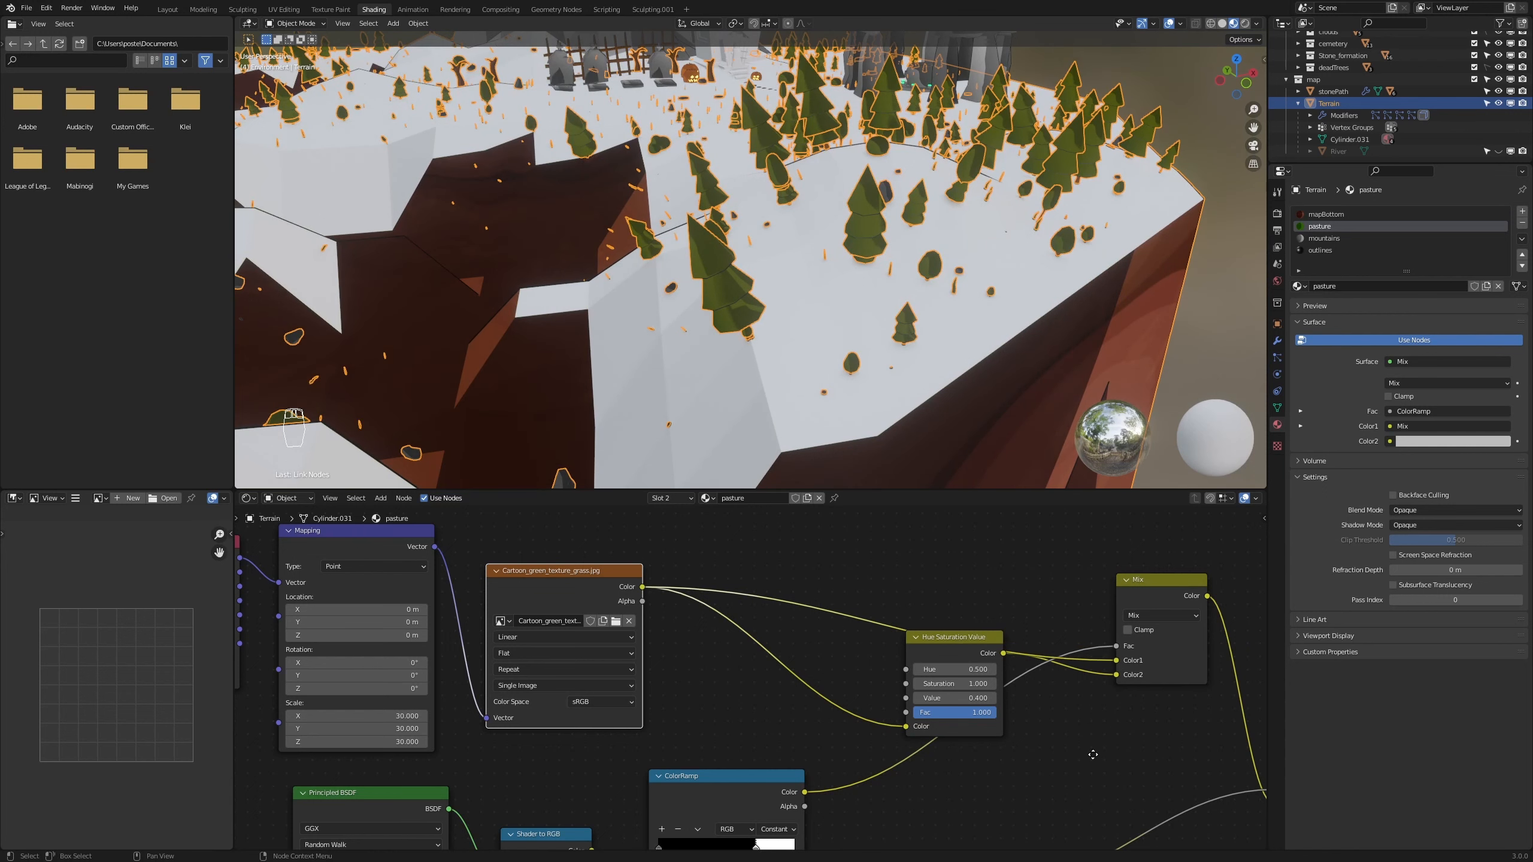
middle_drag(1092, 755, 886, 707)
drag(446, 553, 1086, 788)
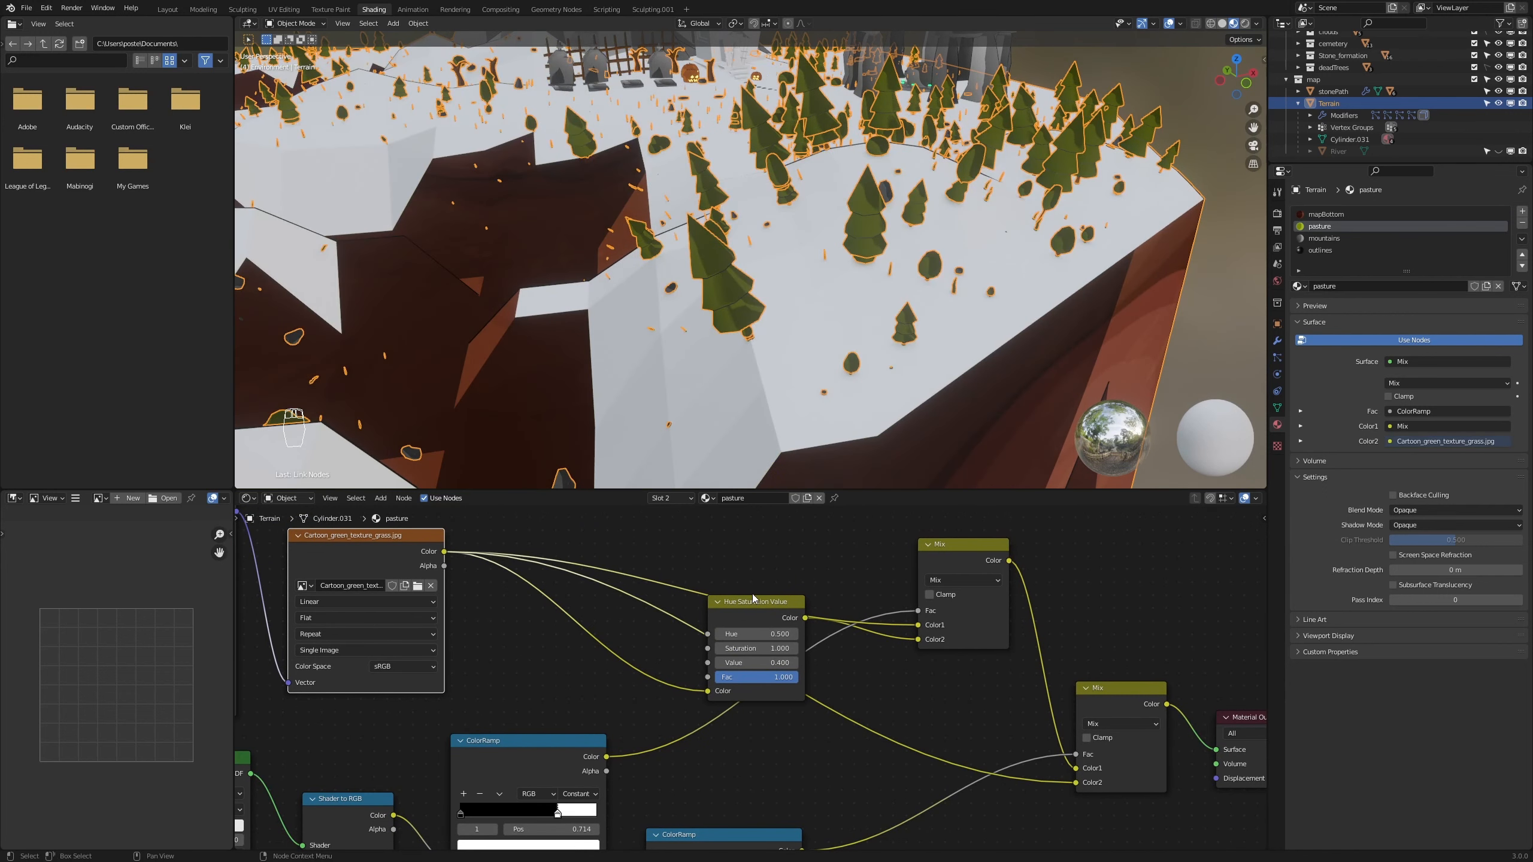
drag(753, 598, 615, 614)
scroll(711, 647, down, 1)
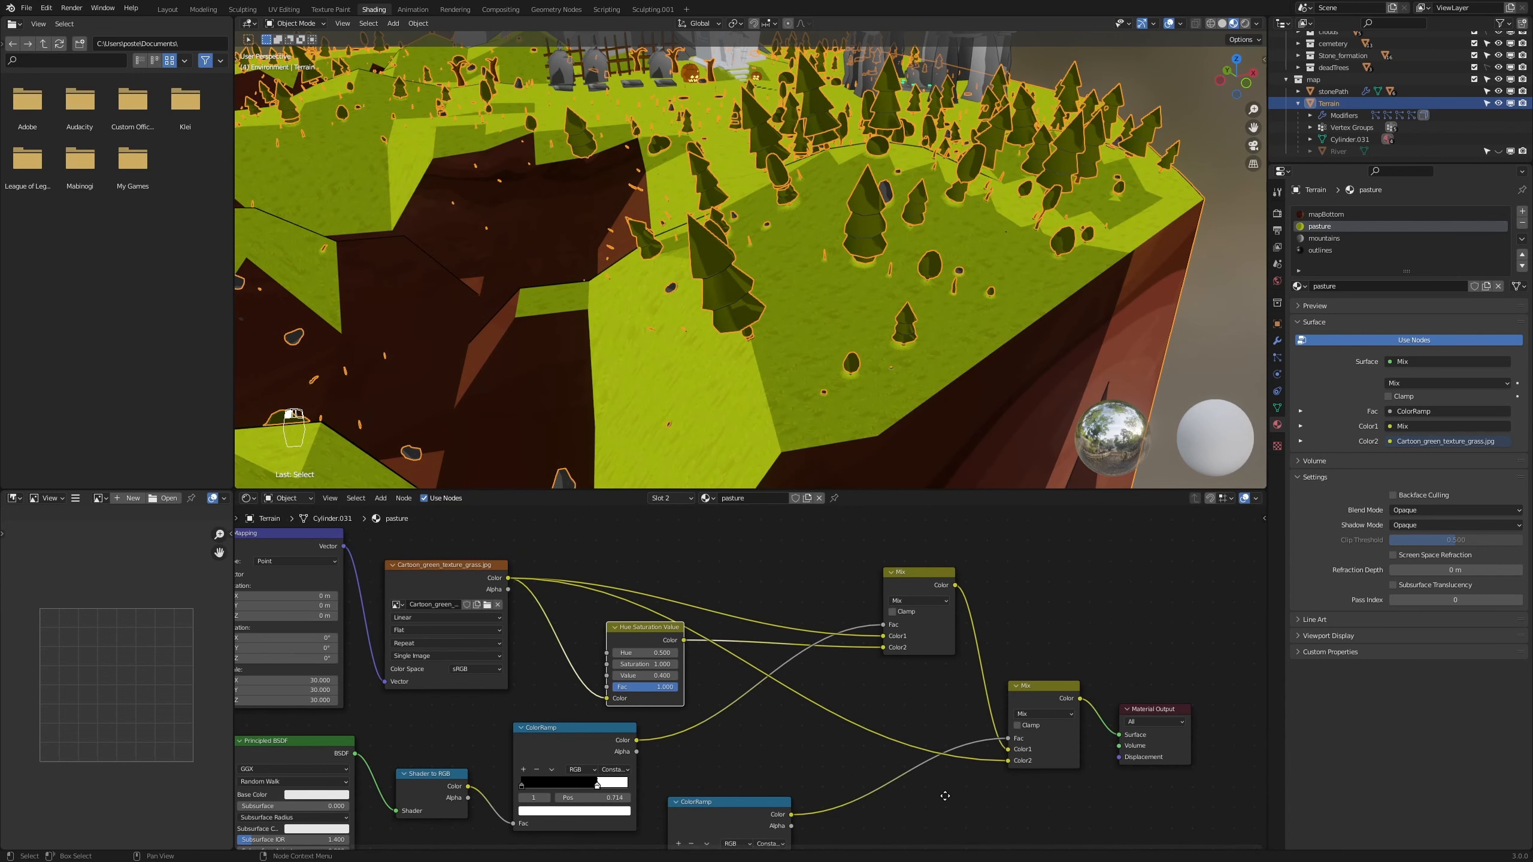
Insert a Hue Saturation Value node between the last Mix and the Material Output, spacing the nodes apart
middle_drag(1174, 698, 1036, 647)
drag(1025, 660, 1152, 680)
middle_drag(1023, 755, 953, 703)
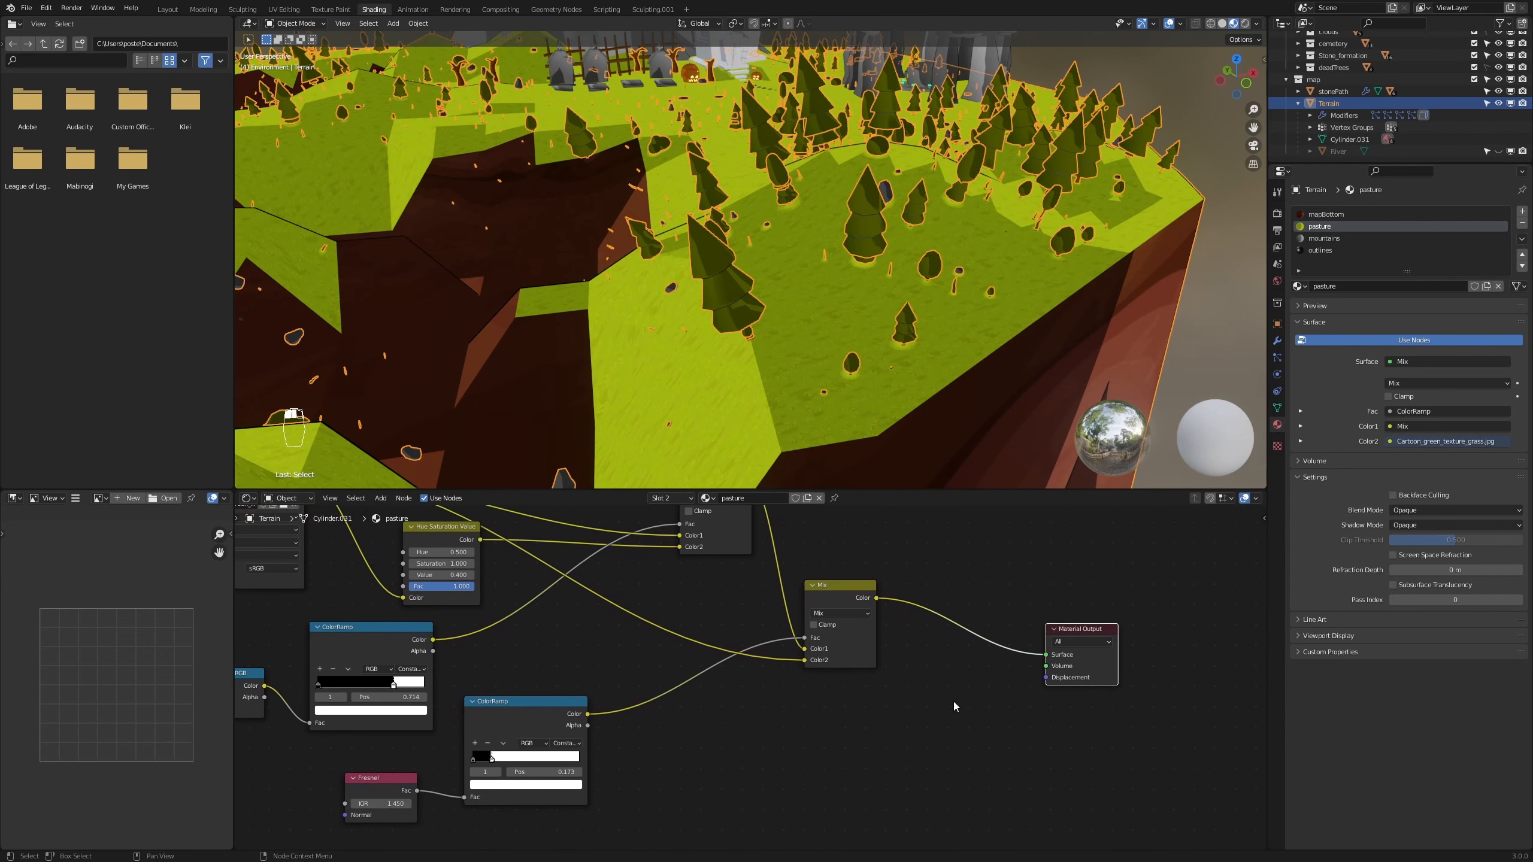
key(shift+a)
mouse_move(954, 702)
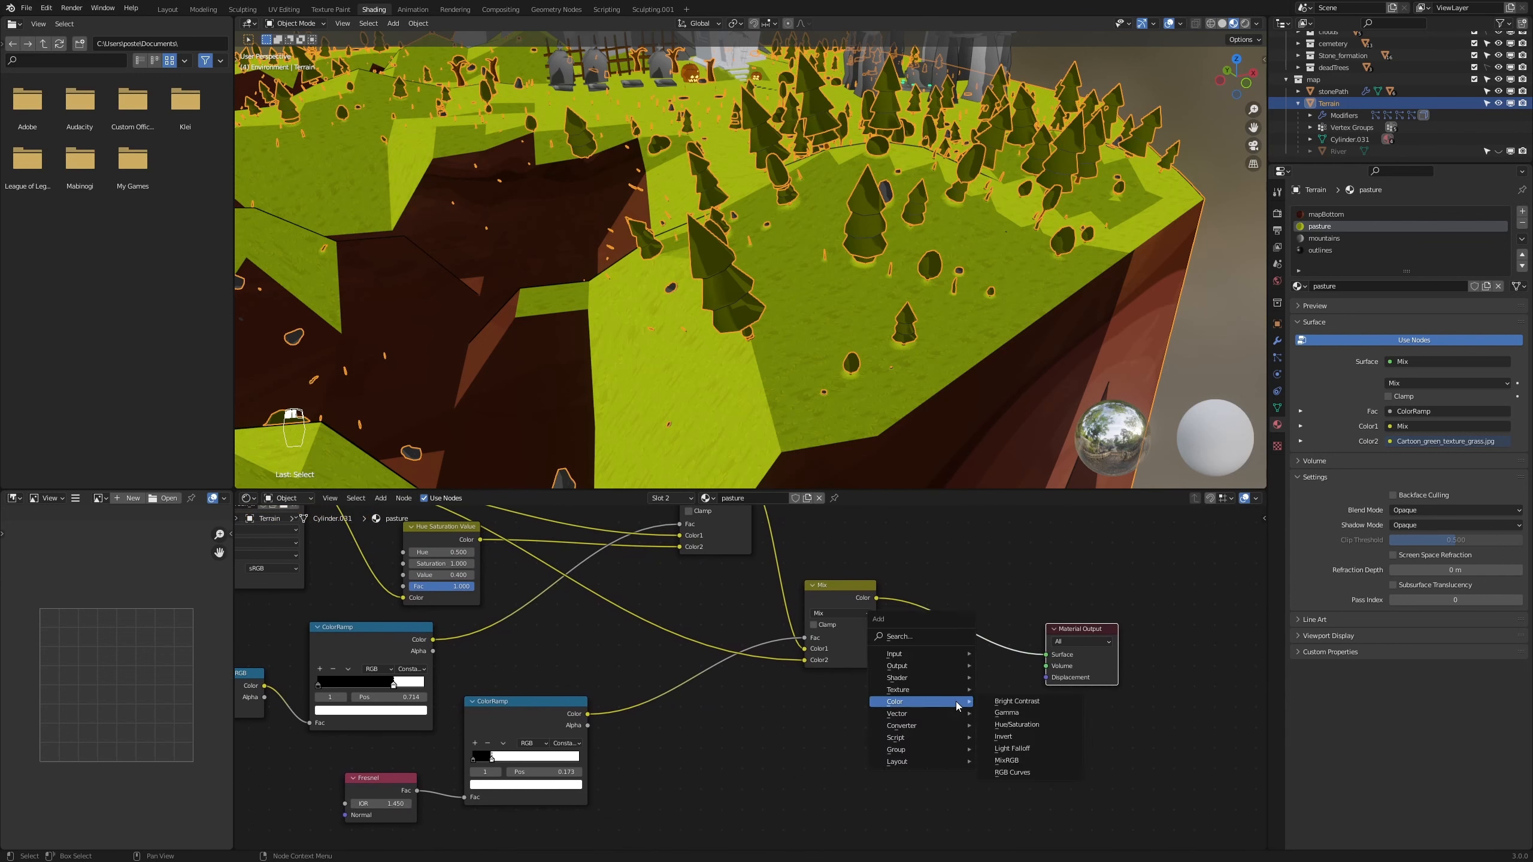
click(1030, 725)
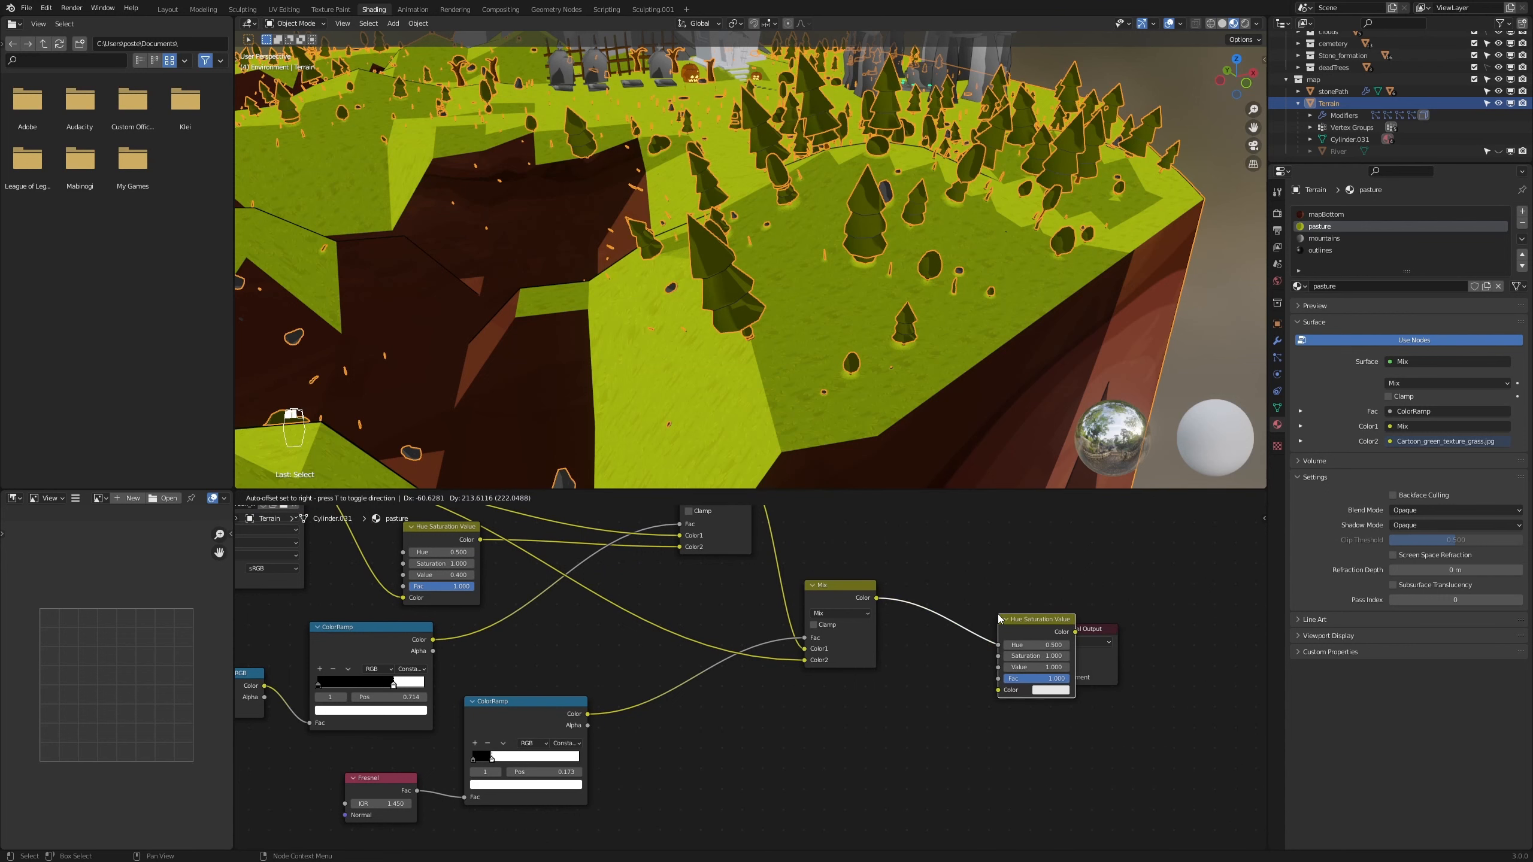
click(928, 619)
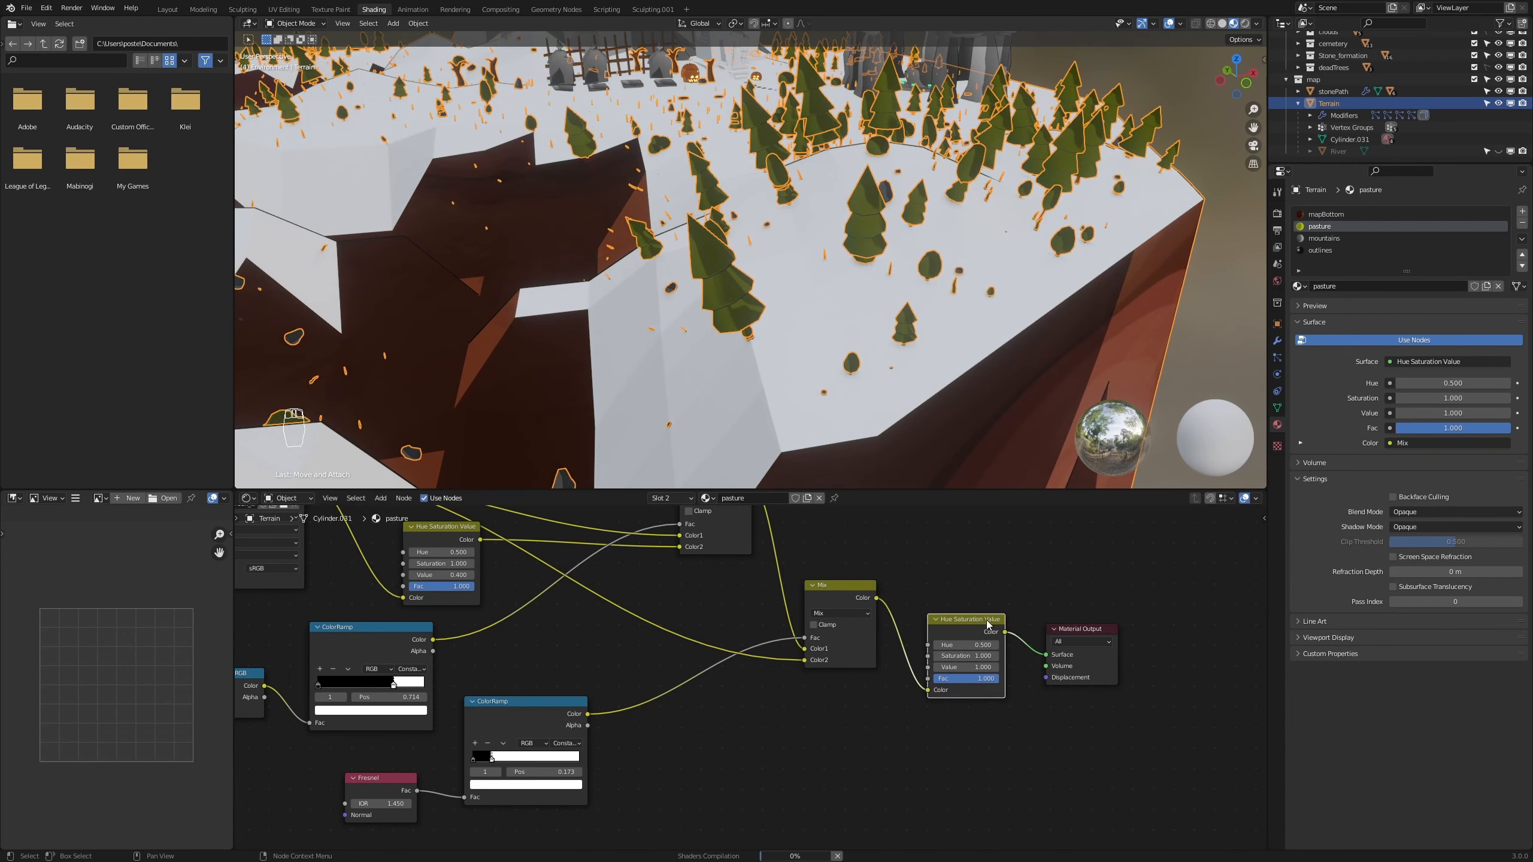
click(1075, 719)
drag(1095, 728, 968, 603)
drag(1003, 655, 1096, 642)
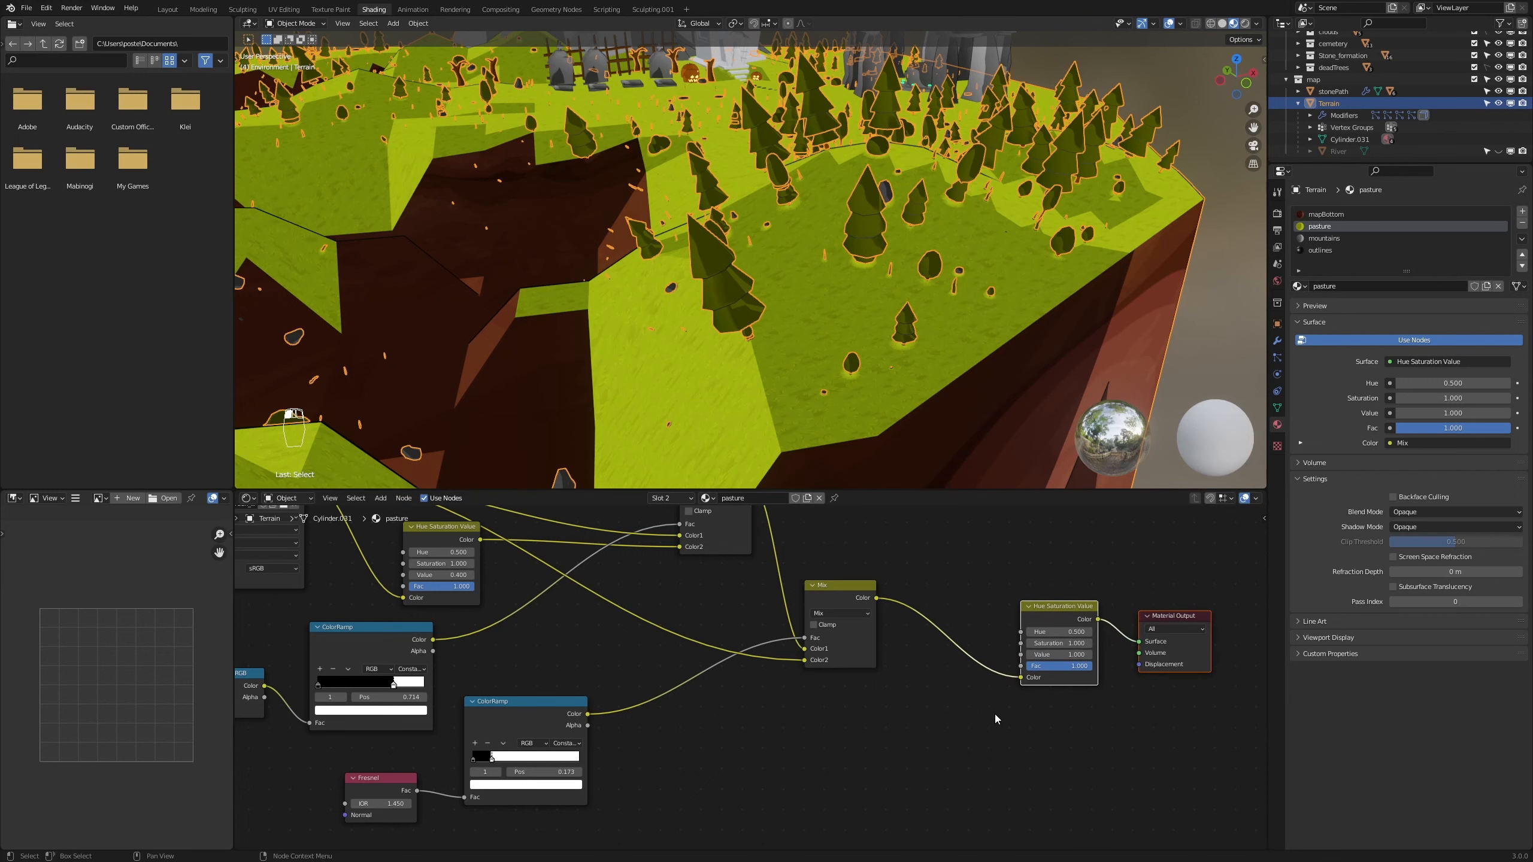
Insert an RGB Curves node between the last Mix and the new Hue Saturation Value node
key(shift+a)
mouse_move(995, 714)
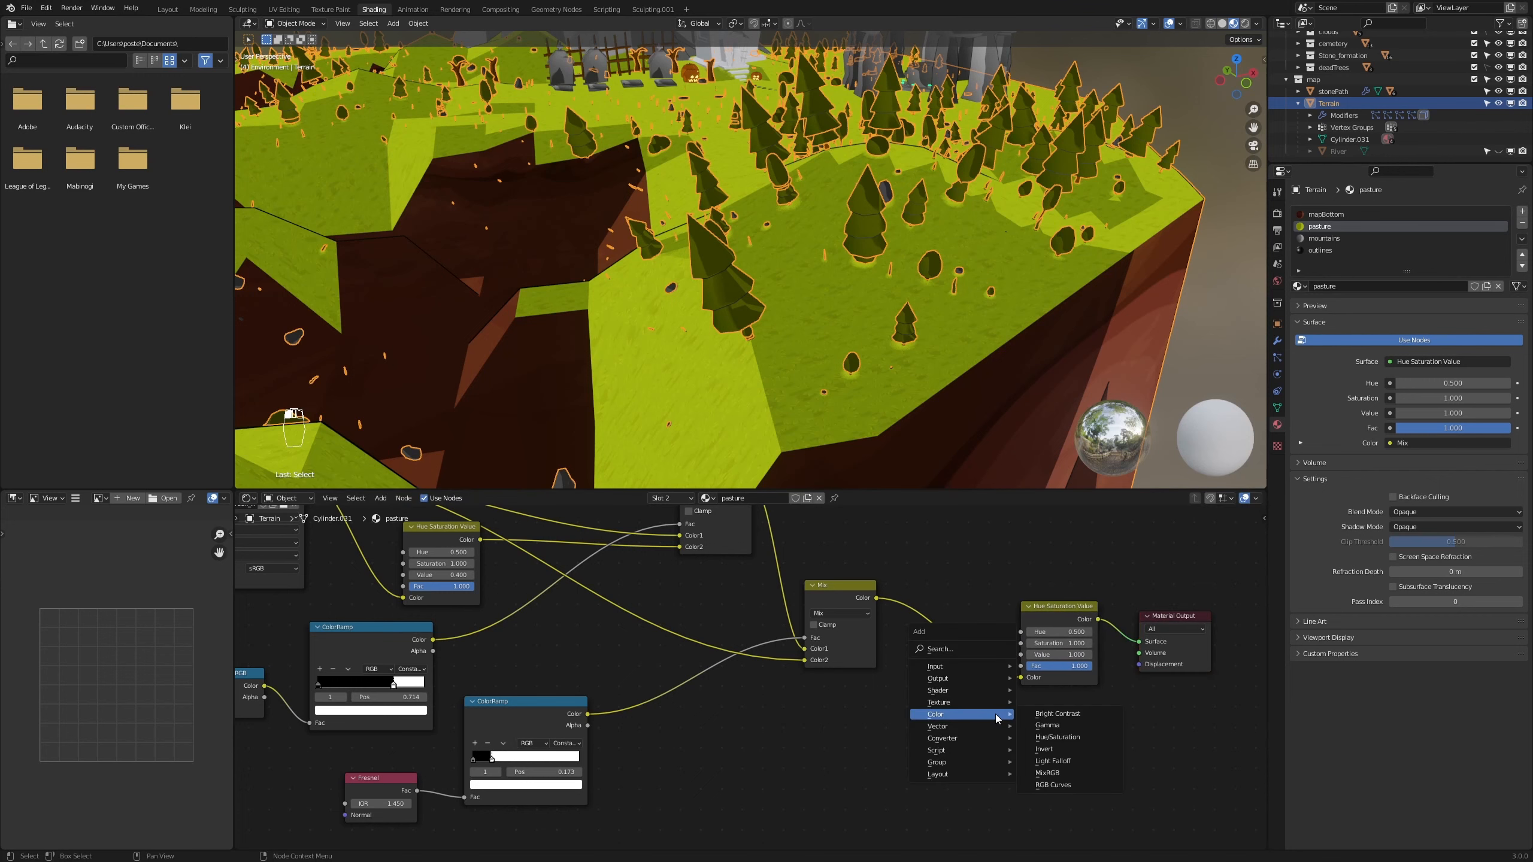
click(1055, 785)
click(918, 604)
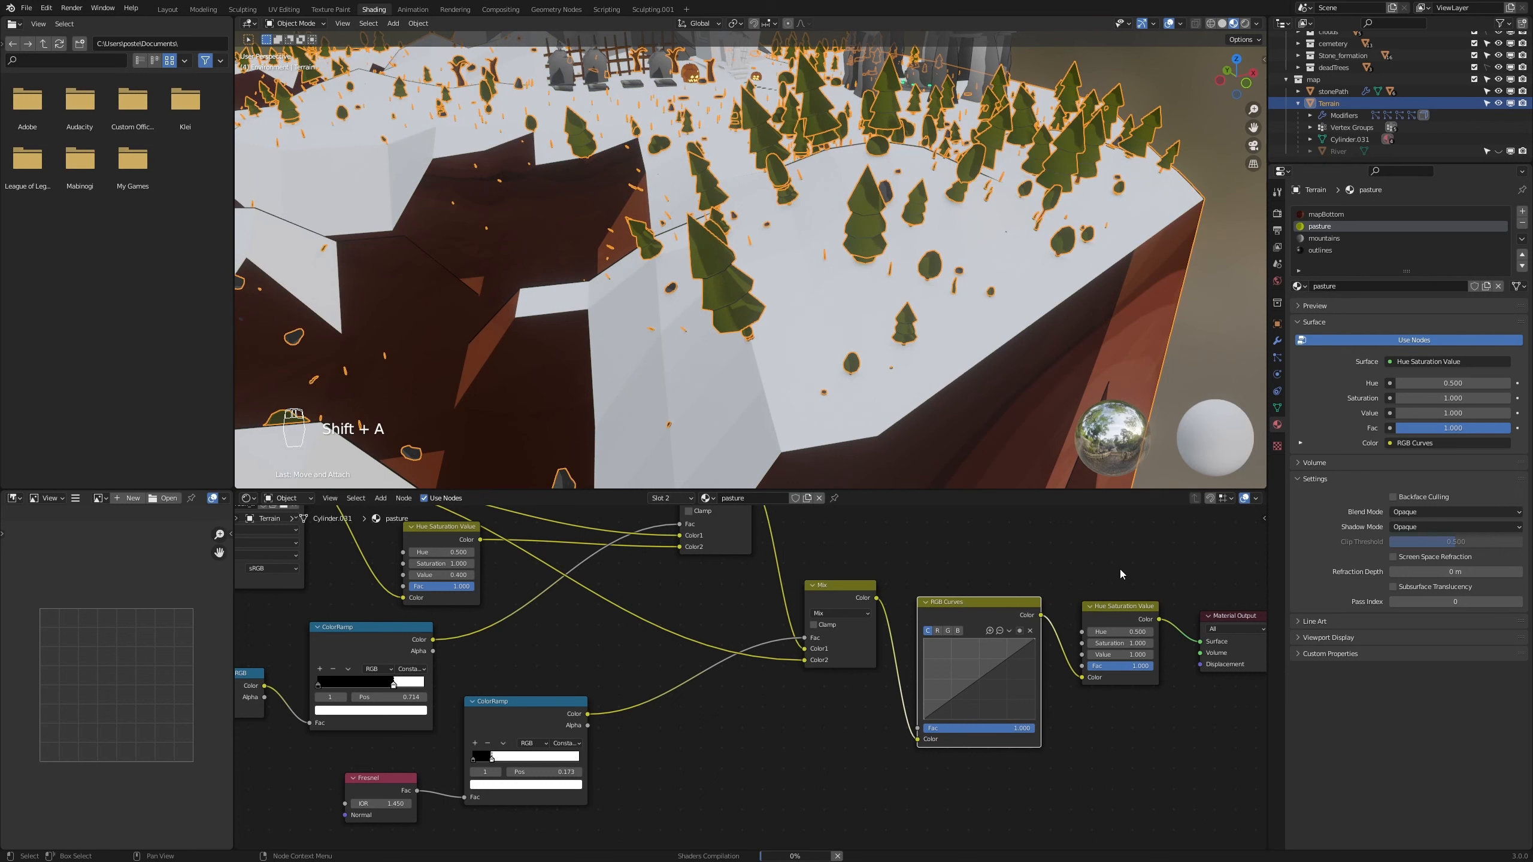
Set the final Hue Saturation Value node's saturation to 0.500 and its value to 0.600
click(1089, 646)
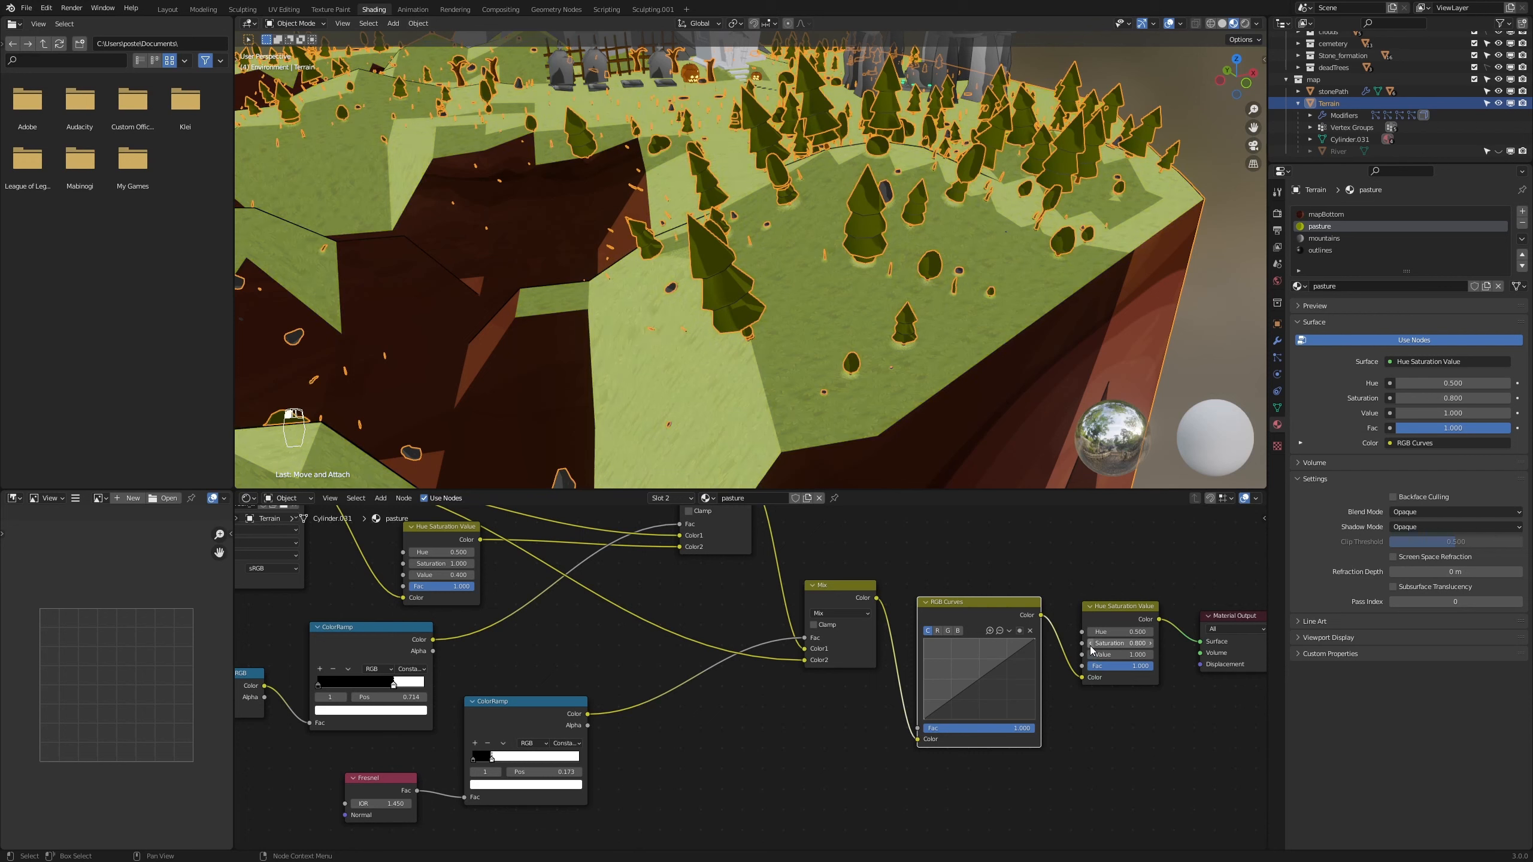
click(1090, 646)
double_click(1089, 646)
click(1090, 655)
click(1089, 655)
click(1089, 655)
click(1089, 655)
Set the final Hue Saturation Value node's hue to 0.55 and its value to 0.500
click(1125, 632)
text(.6)
key(Return)
double_click(1126, 631)
text(.55)
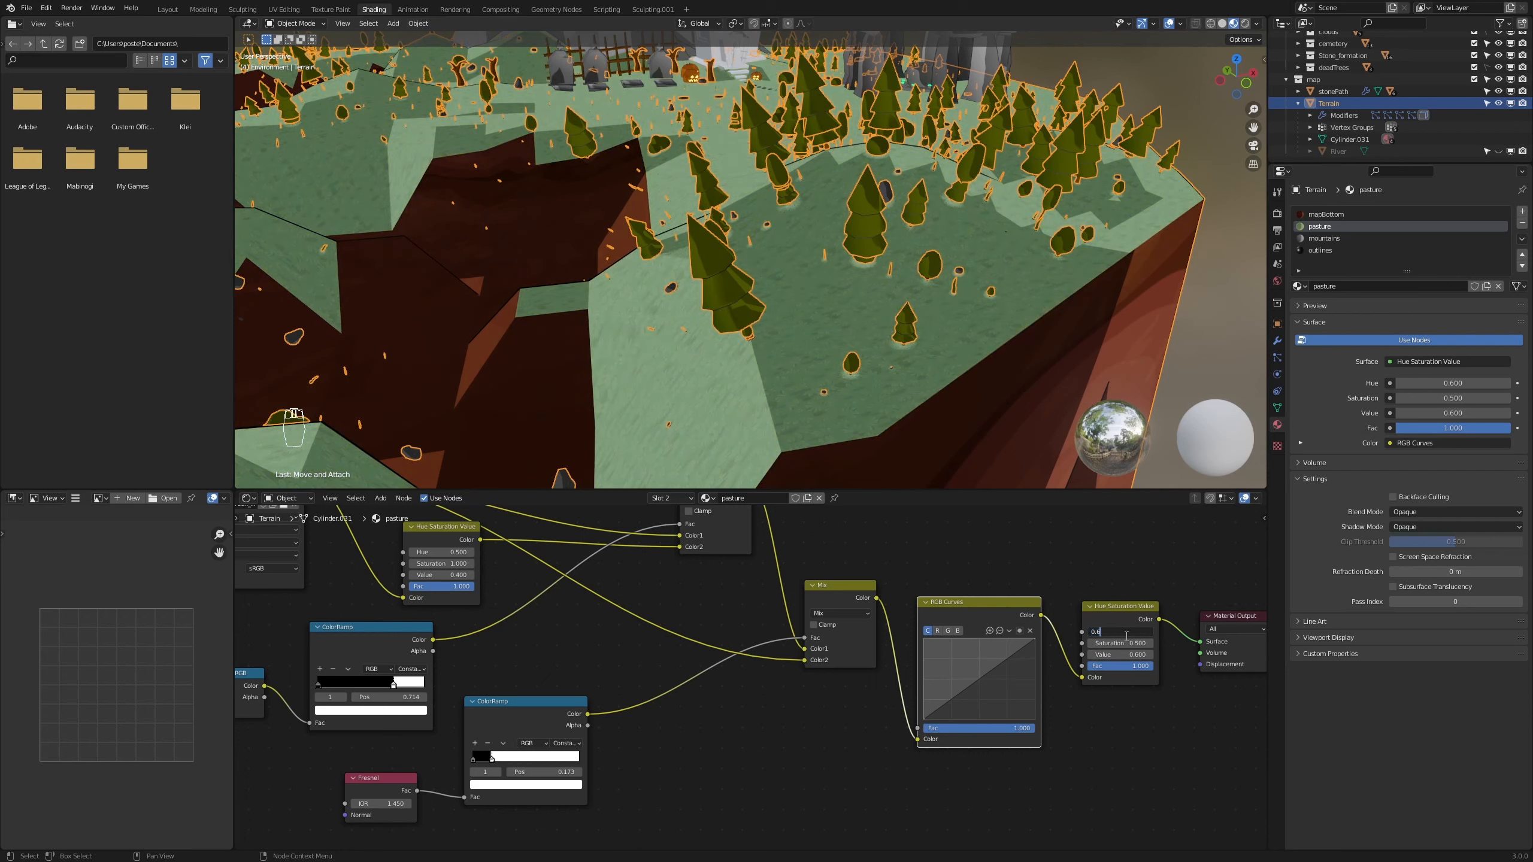
key(Return)
click(1089, 655)
Darken the pasture's RGB curve with a lower and an upper point pulled below the diagonal, and check the island in rendered shading
drag(956, 695, 960, 702)
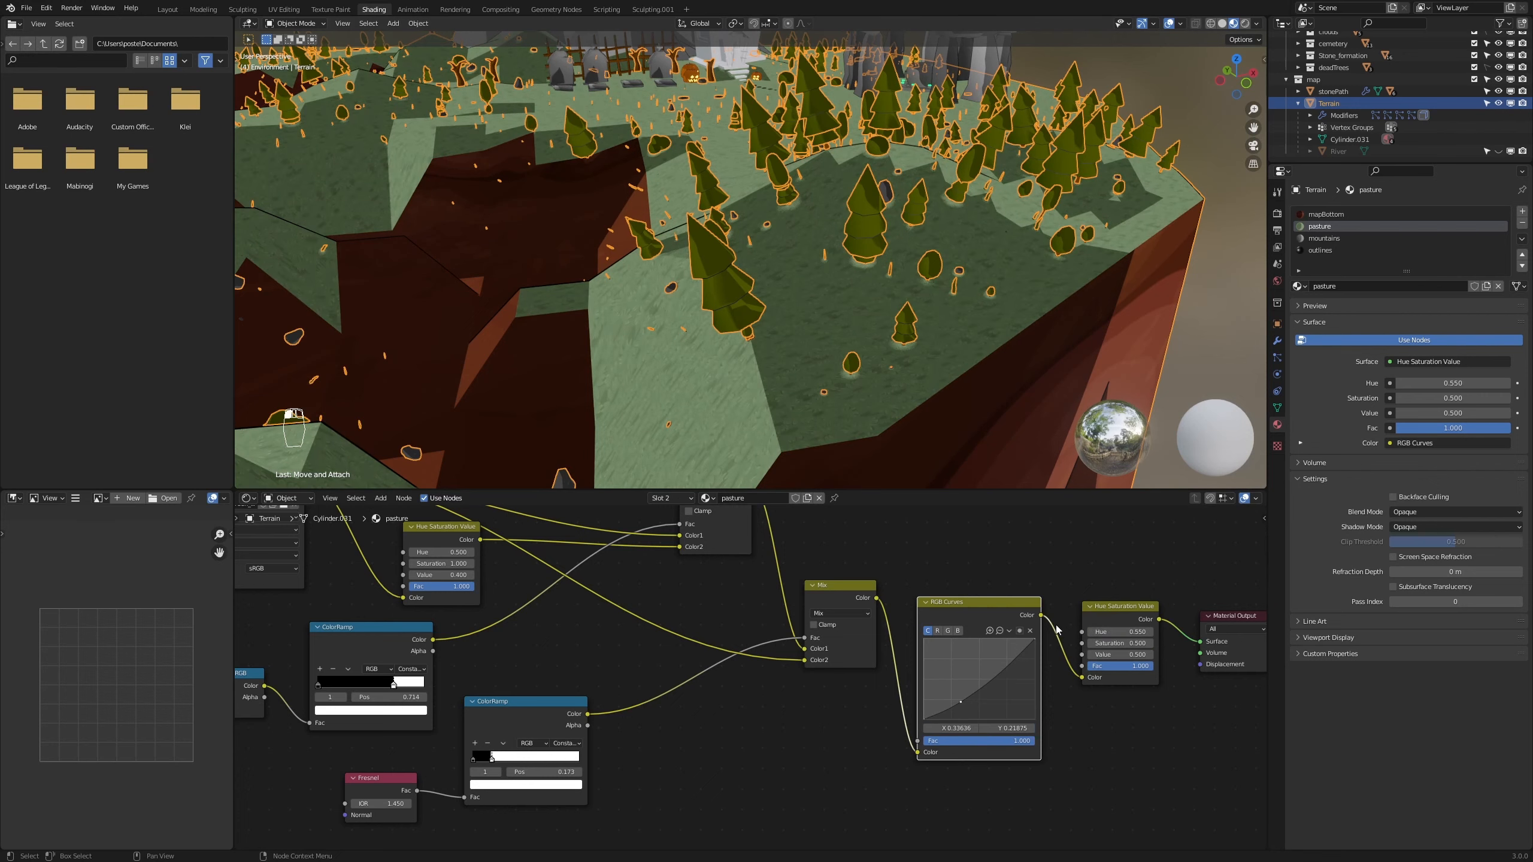
drag(1017, 653, 1024, 664)
scroll(1013, 435, down, 3)
key(z)
middle_drag(1050, 381, 1054, 403)
scroll(1053, 402, down, 4)
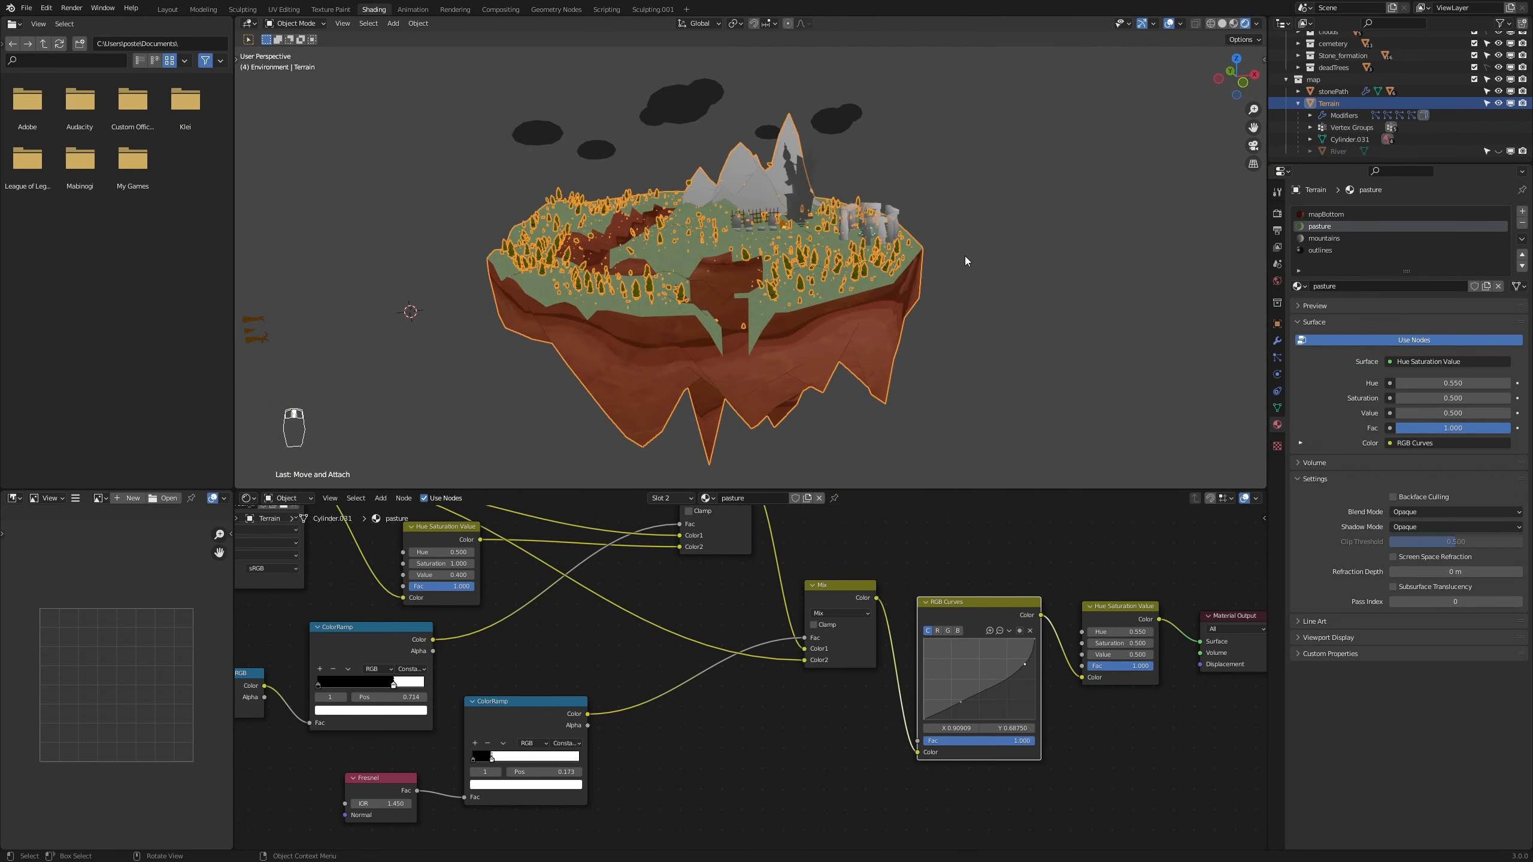
Select the scene's point light and set its power to 5000 W
scroll(1290, 81, up, 5)
click(1325, 97)
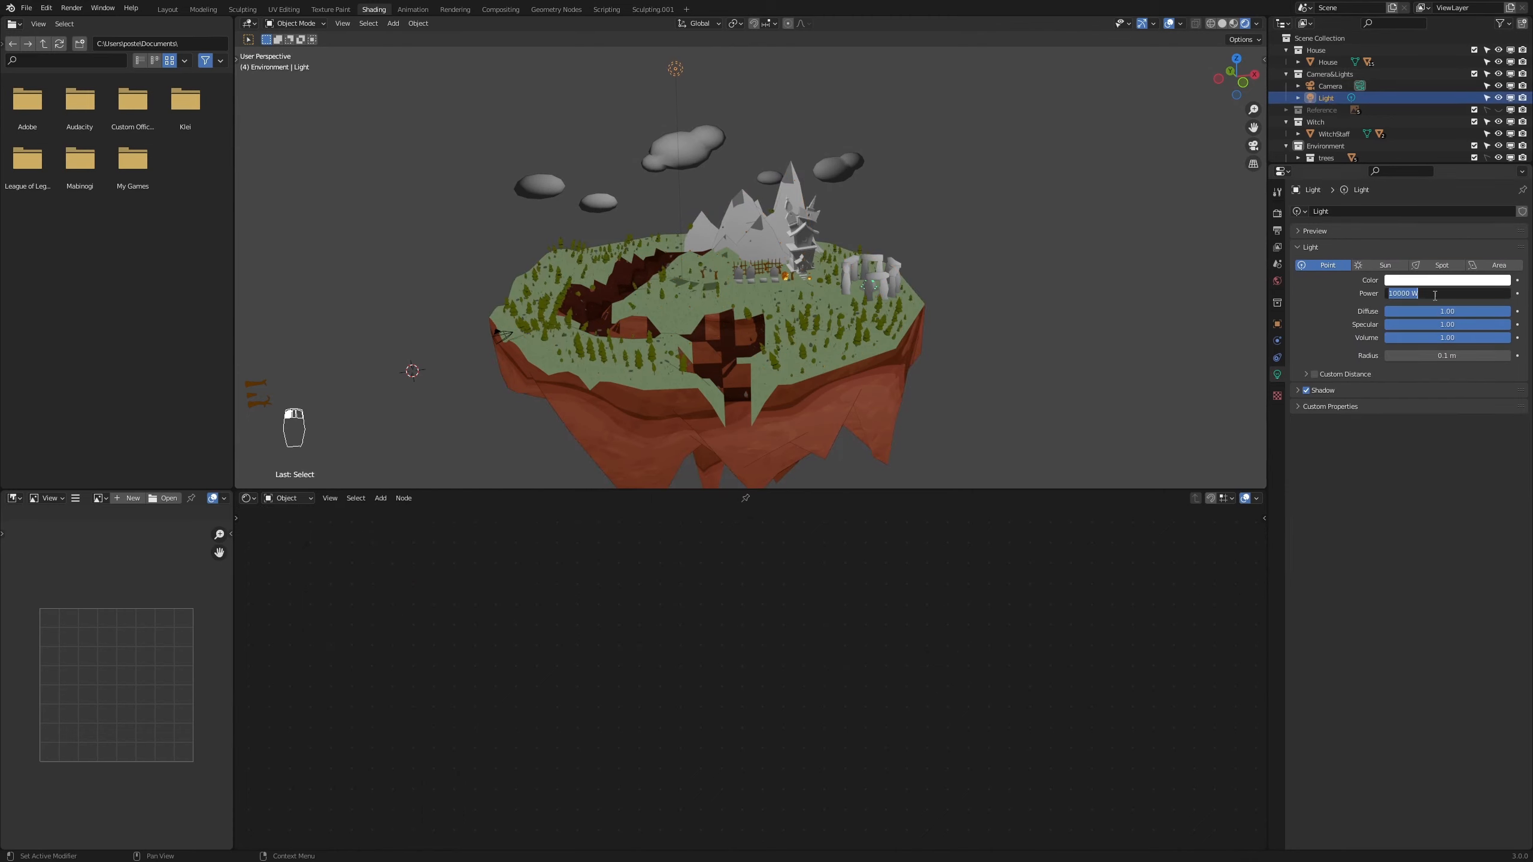
key(Delete)
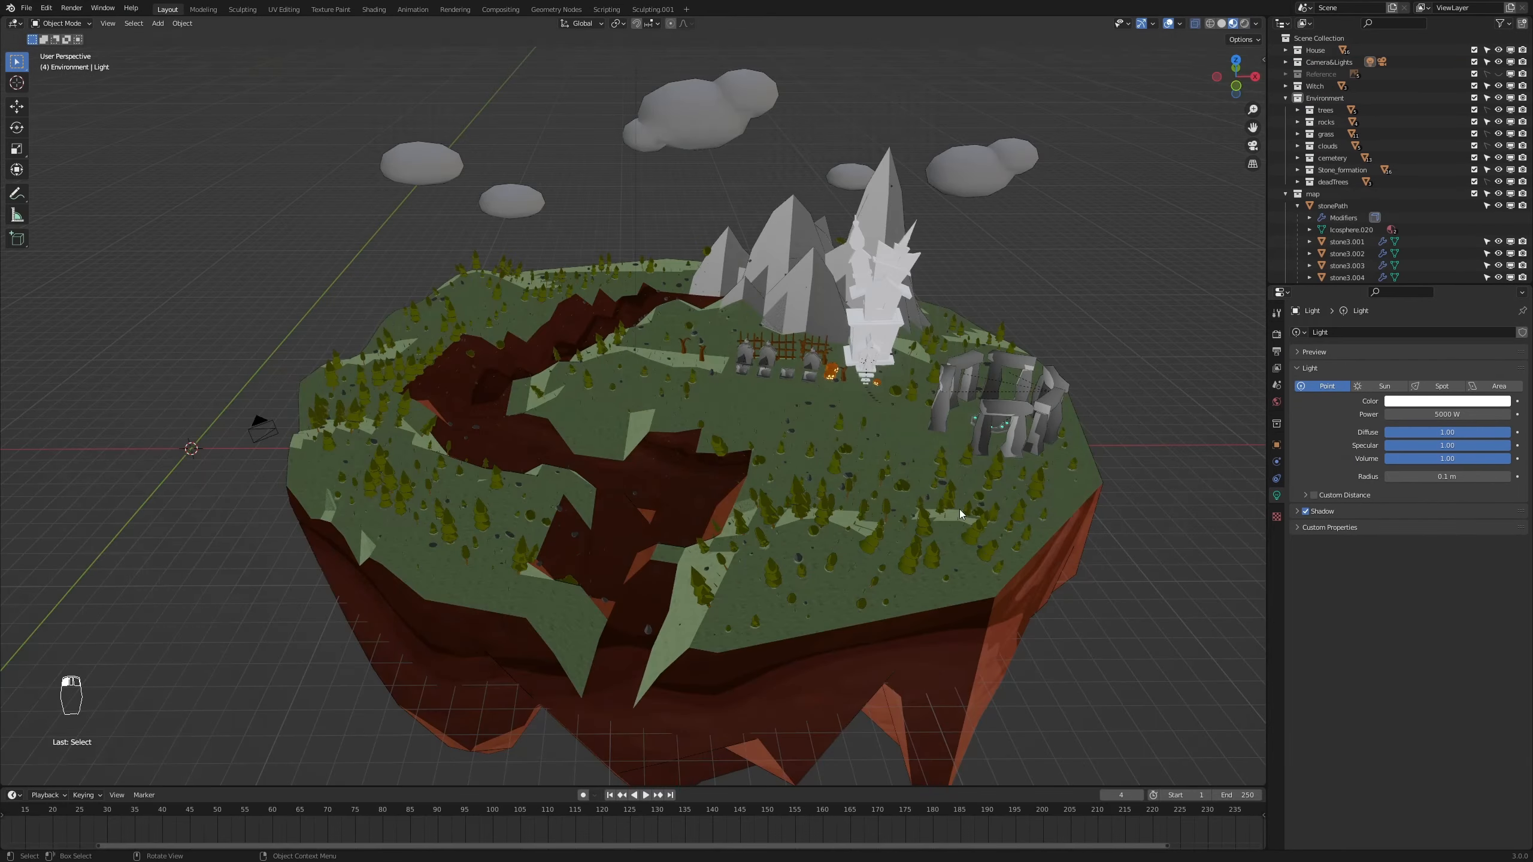
Move the point light over the riverbed and raise it about 13 m along Z
middle_drag(959, 513, 929, 435)
key(g)
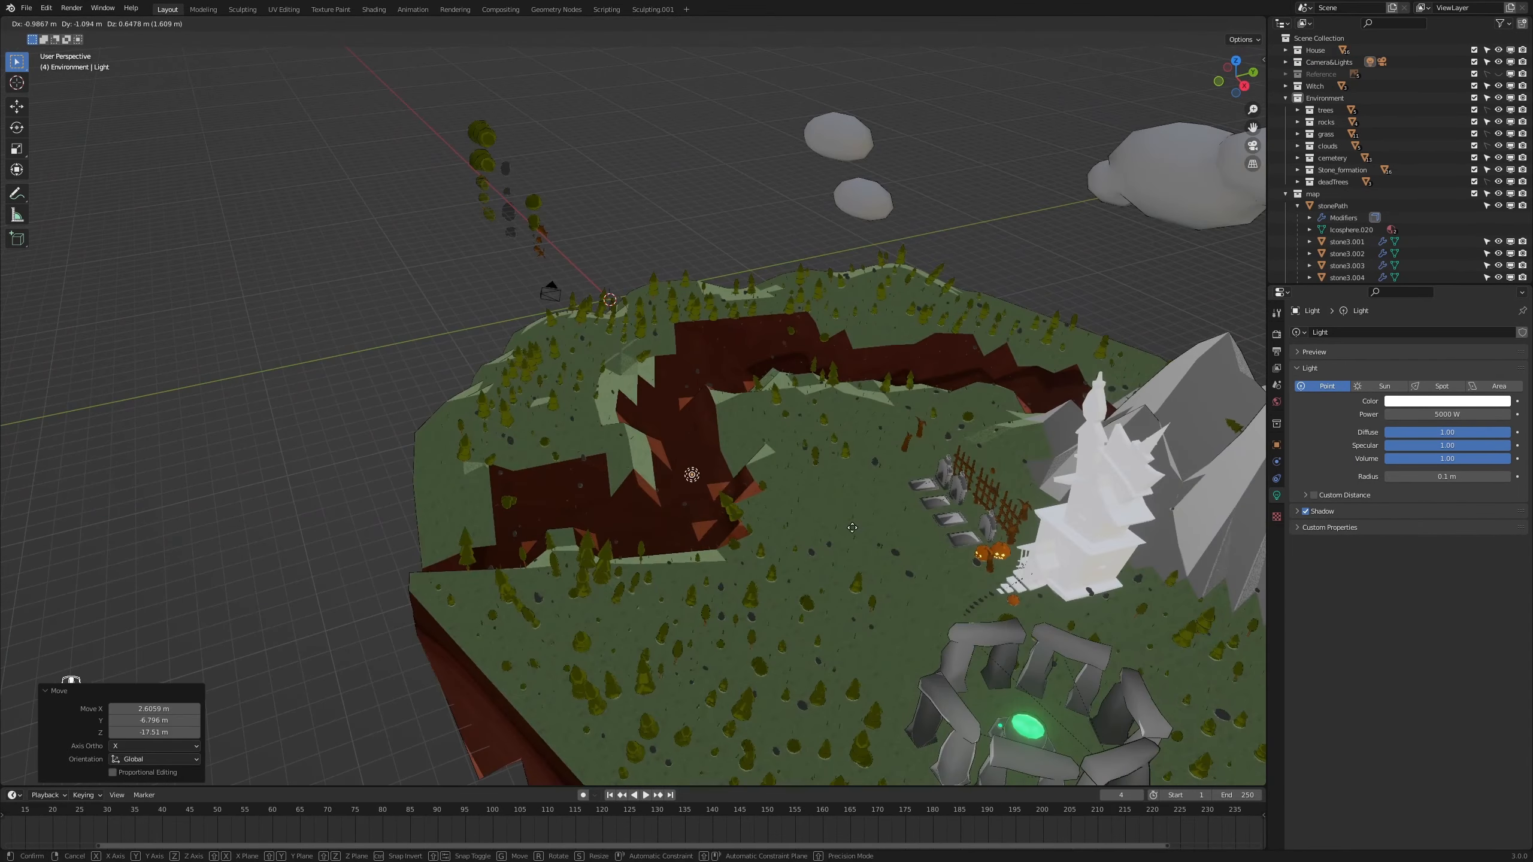
click(840, 499)
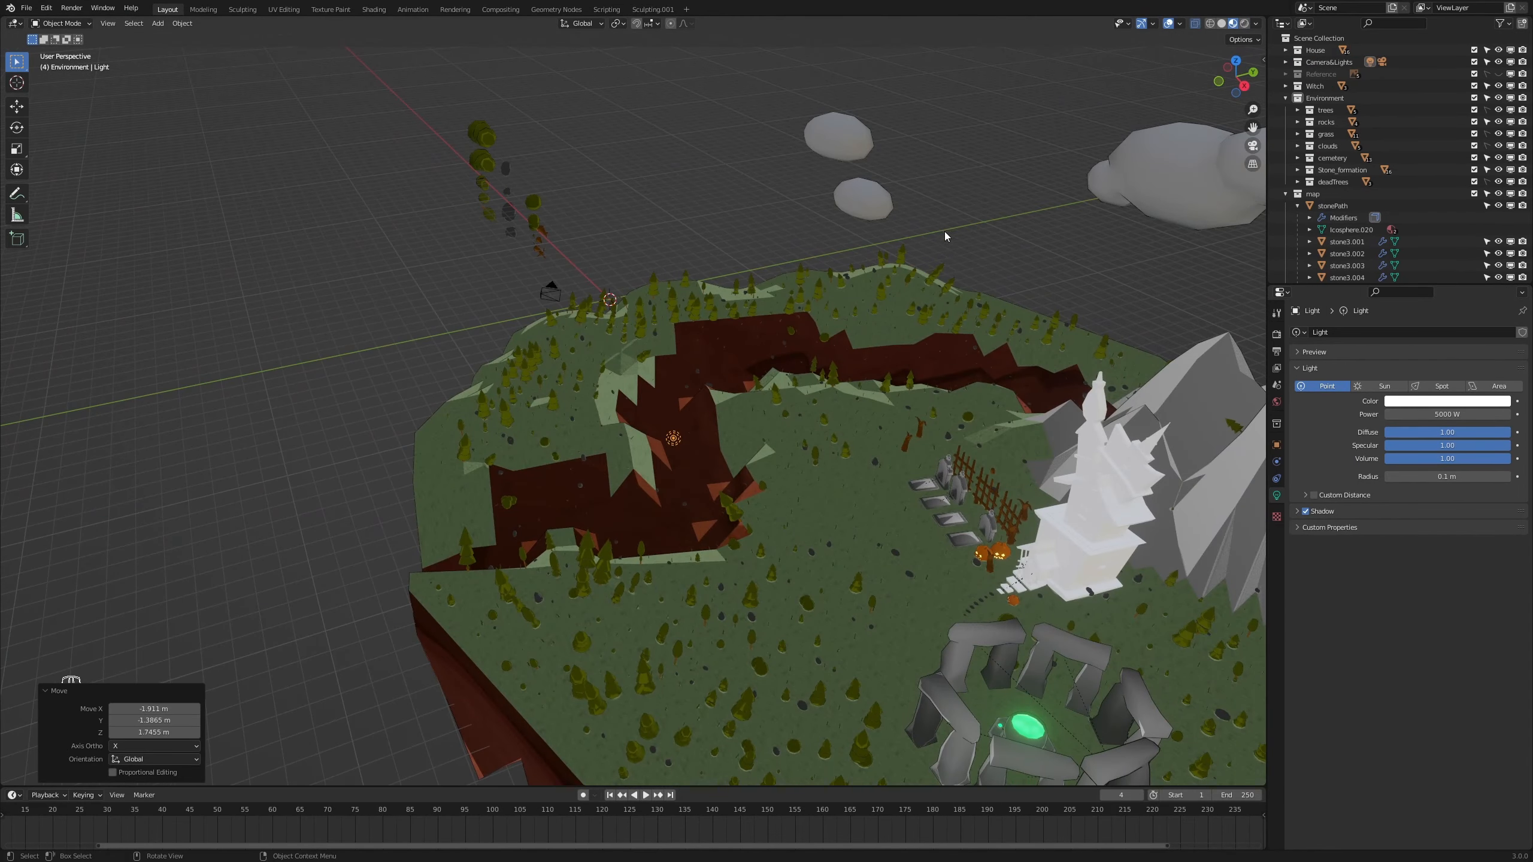
middle_drag(815, 525, 896, 496)
key(g)
key(z)
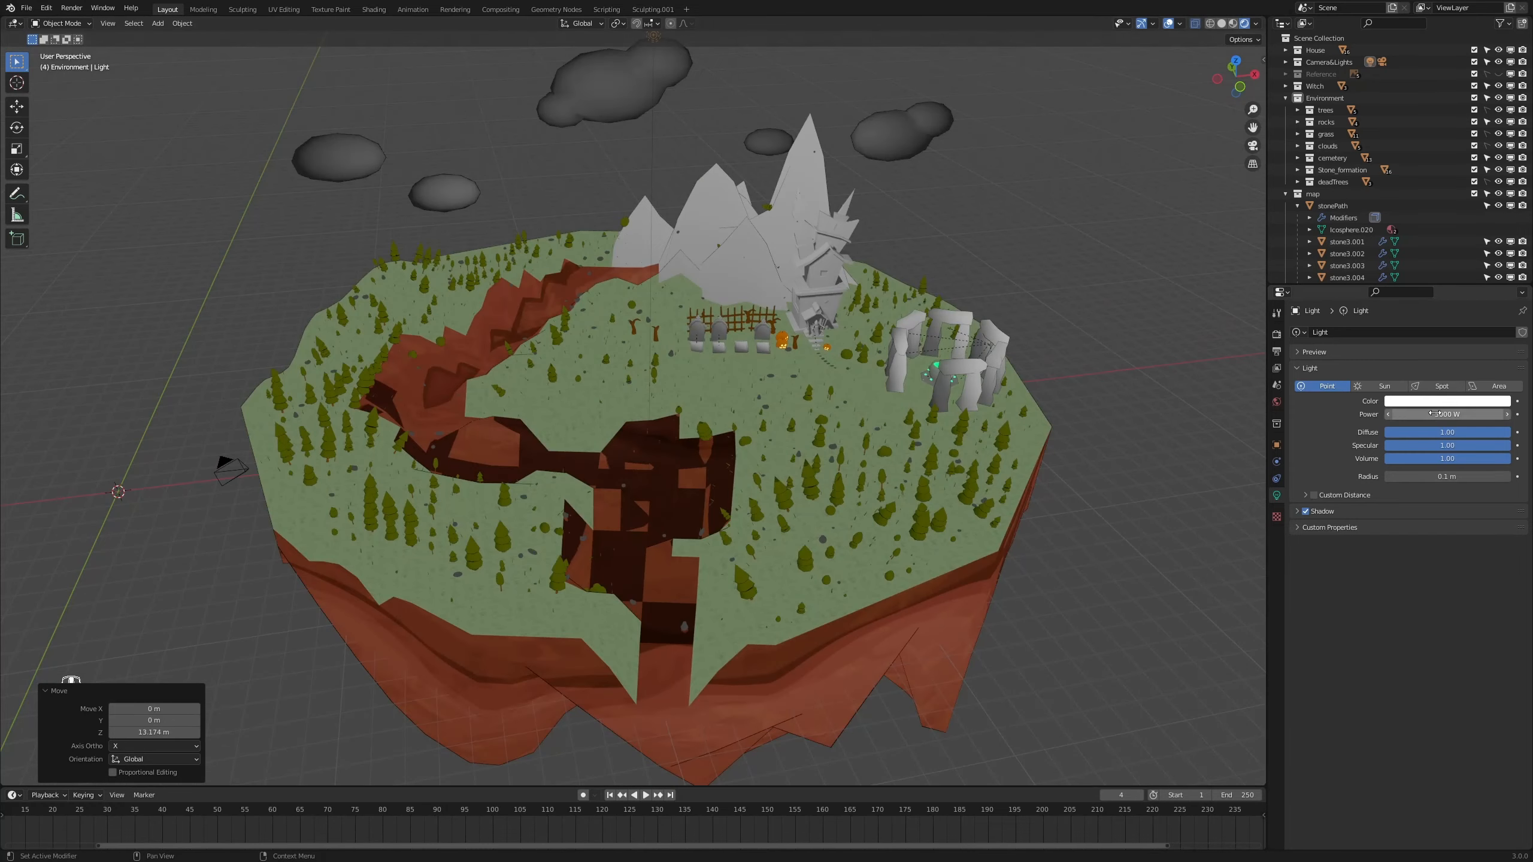
Set the point light's power to 1000 W
double_click(1447, 415)
text(1000)
key(Return)
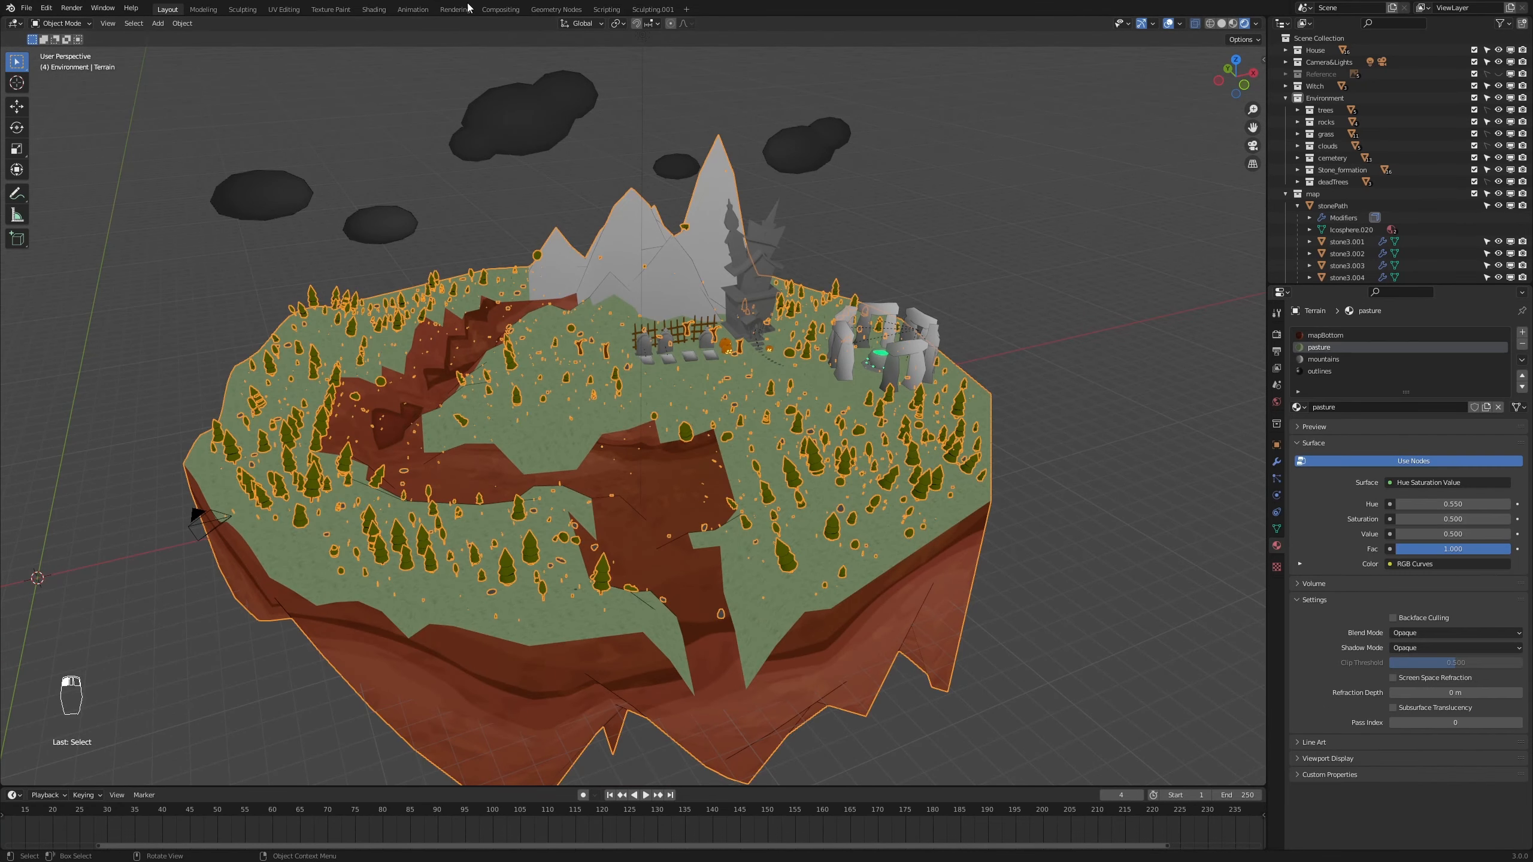
Back in the pasture nodes, lower the RGB curve's upper point to about X 0.82, Y 0.49 and the final value to 0.400
click(374, 9)
scroll(1019, 392, up, 5)
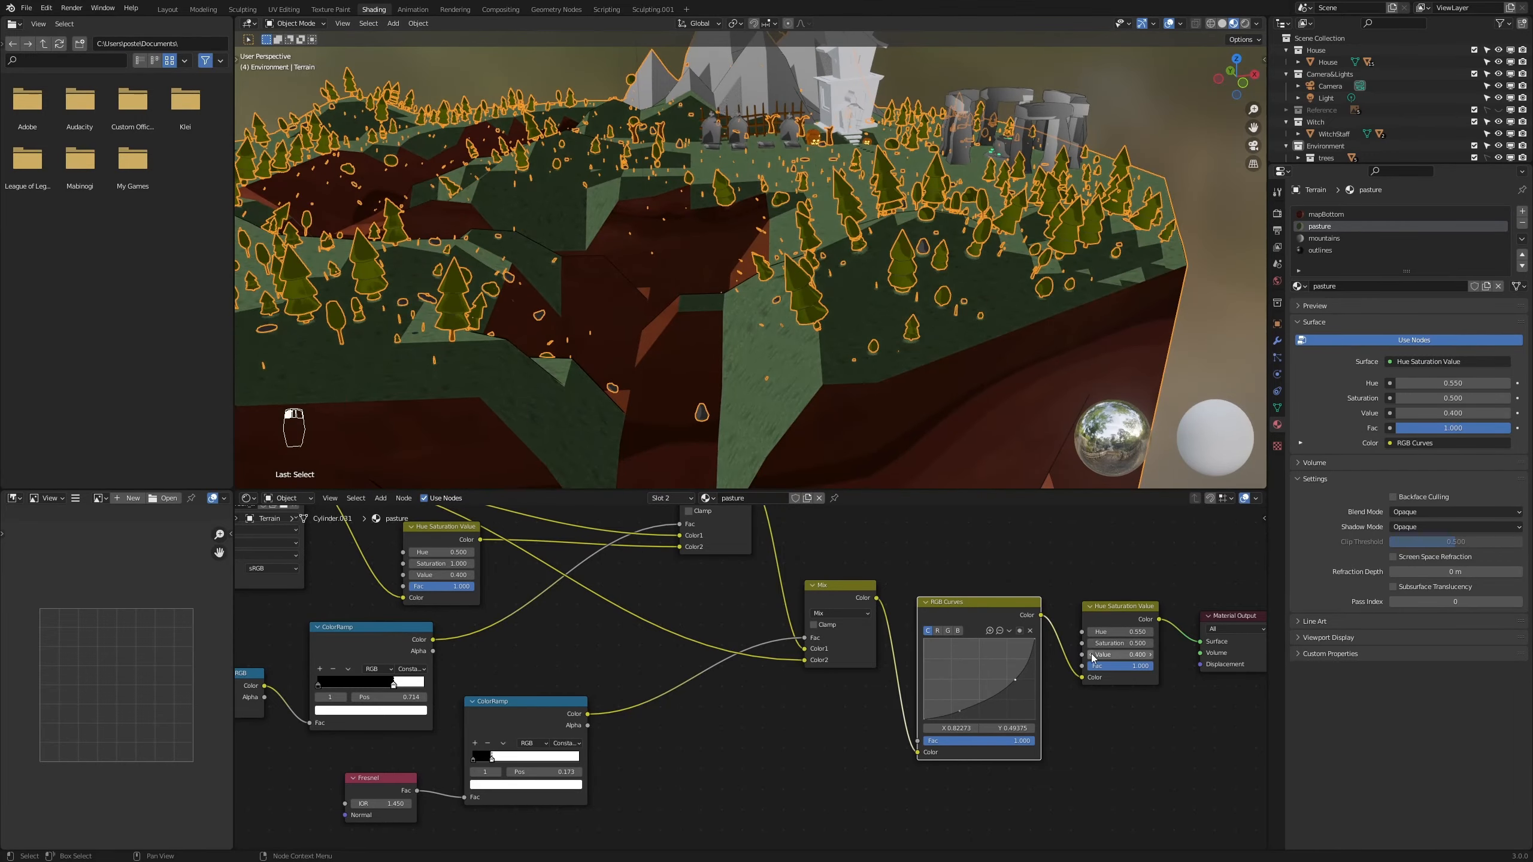
scroll(841, 378, down, 3)
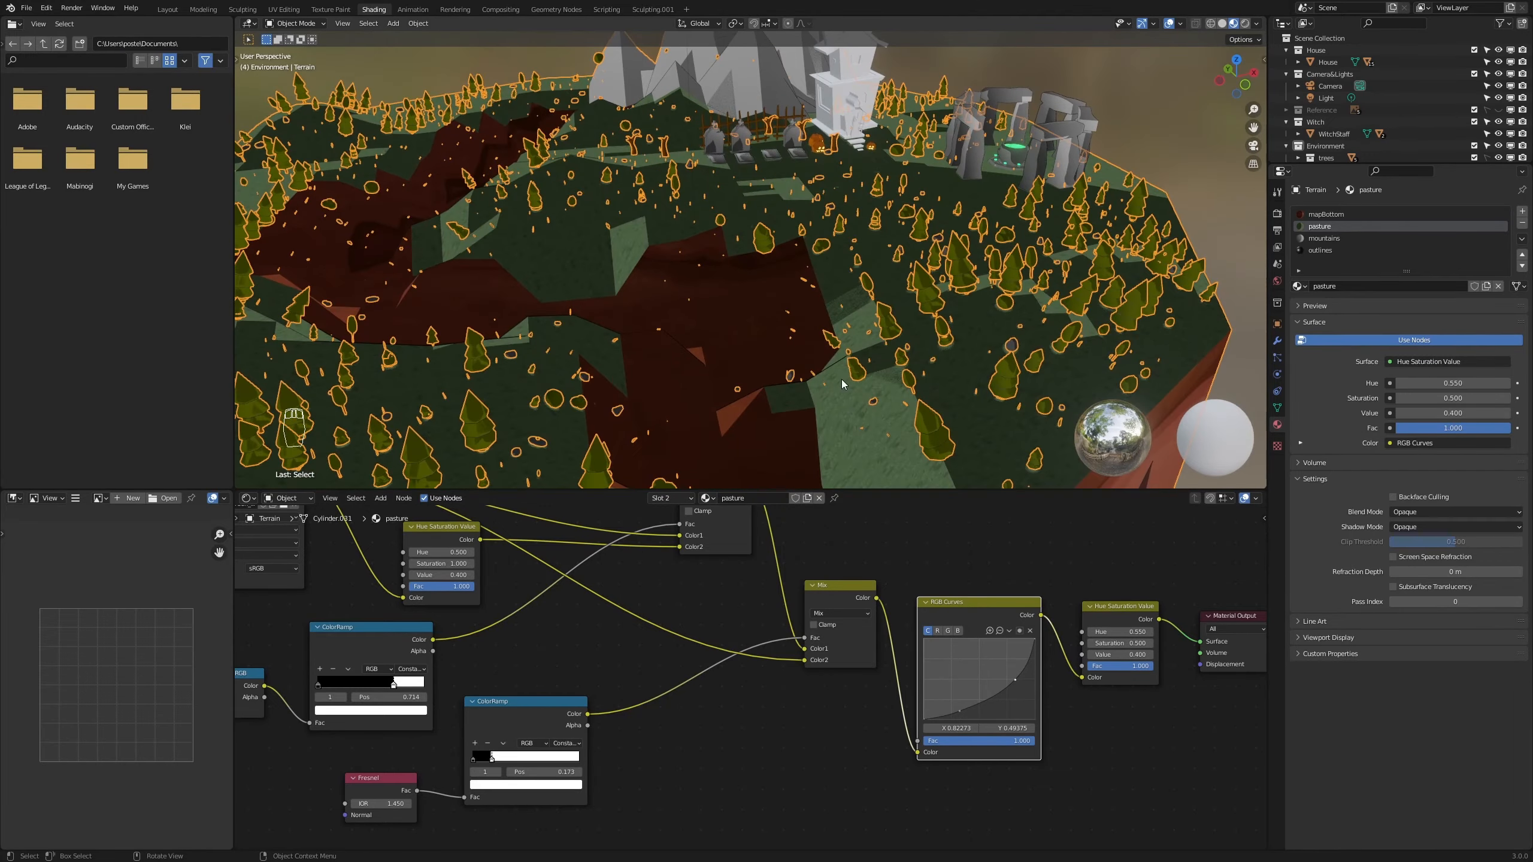
middle_drag(841, 378, 831, 386)
scroll(832, 387, down, 2)
Deselect the terrain and save the file
click(1171, 374)
key(ctrl+s)
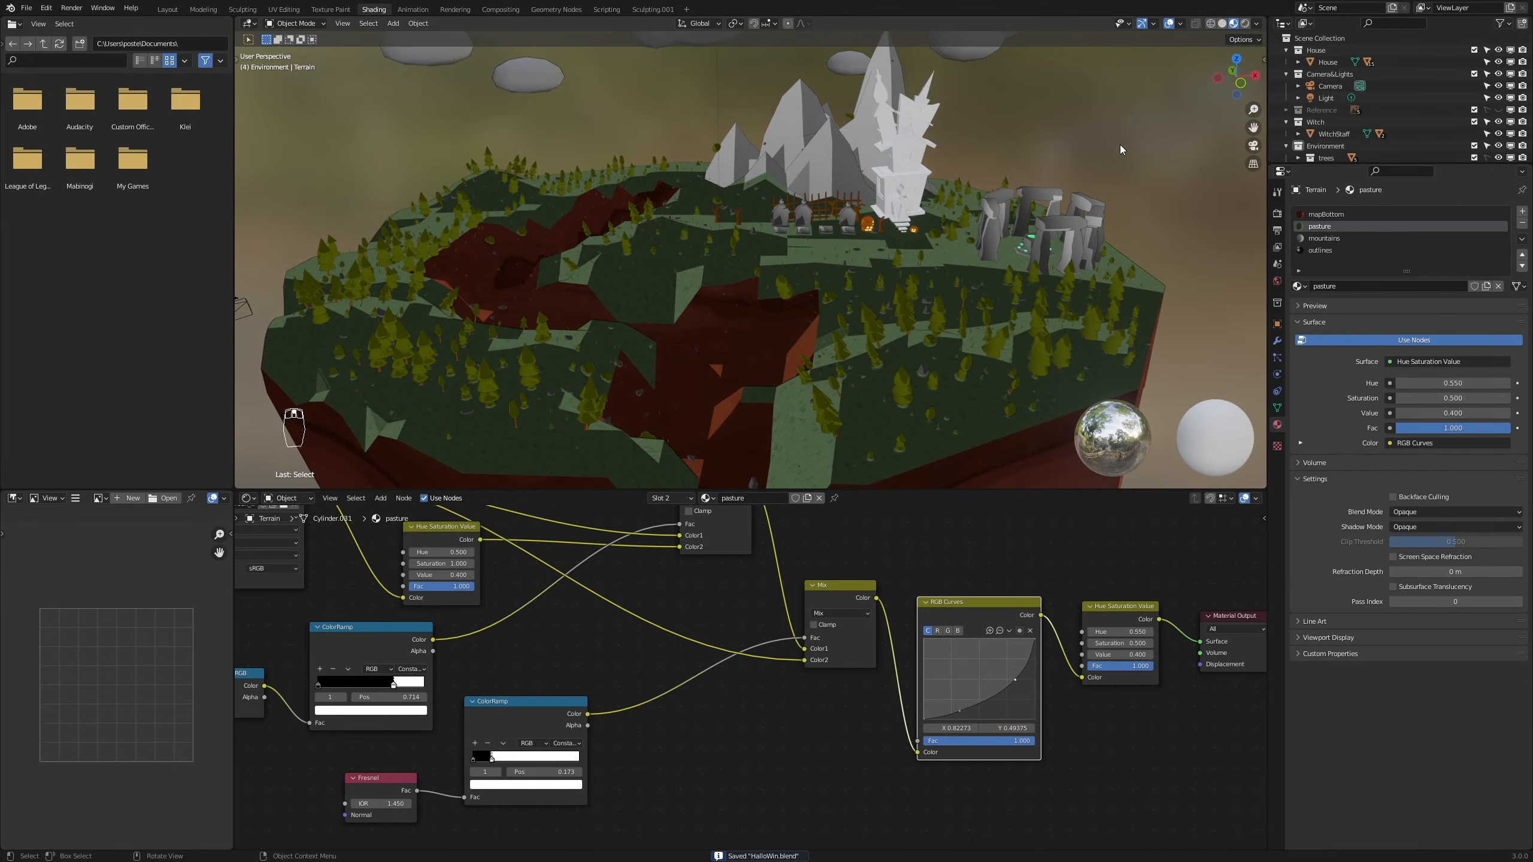
key(ctrl+s)
Unhide the River object in the map collection and select it
scroll(1422, 151, down, 6)
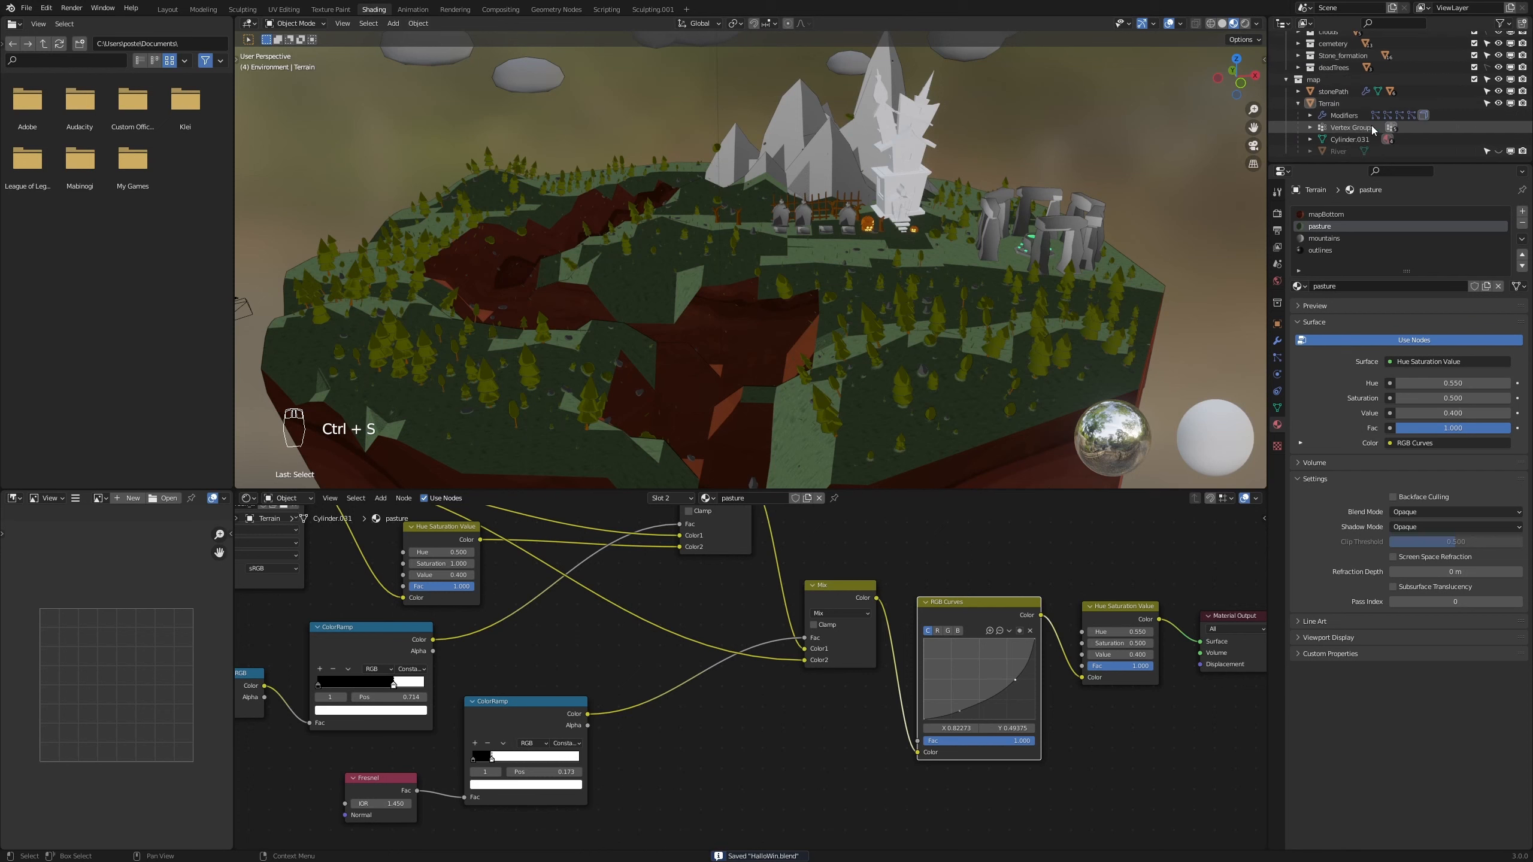
click(1498, 151)
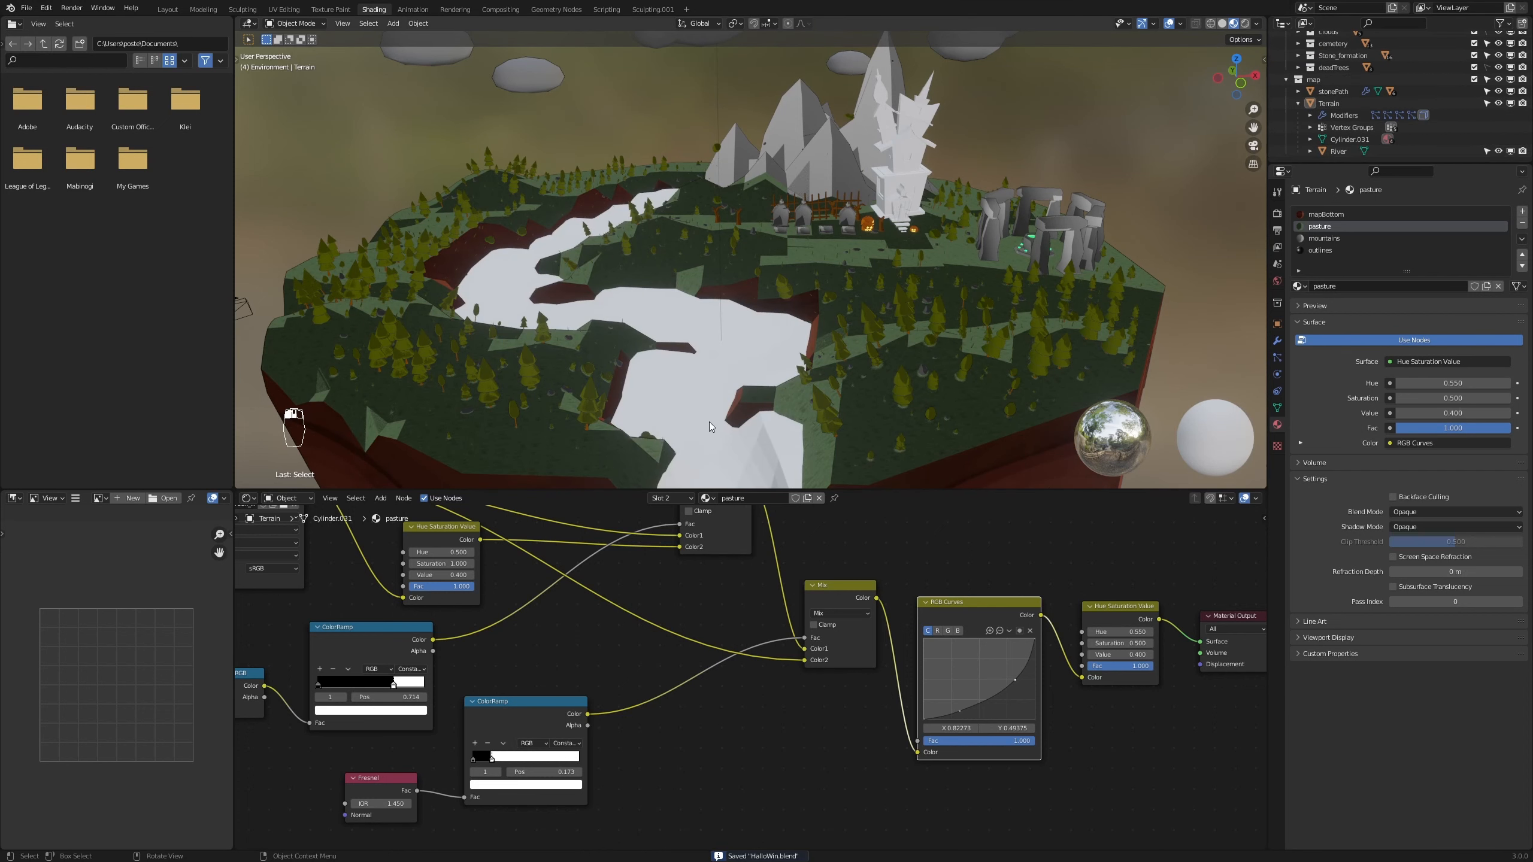
click(704, 398)
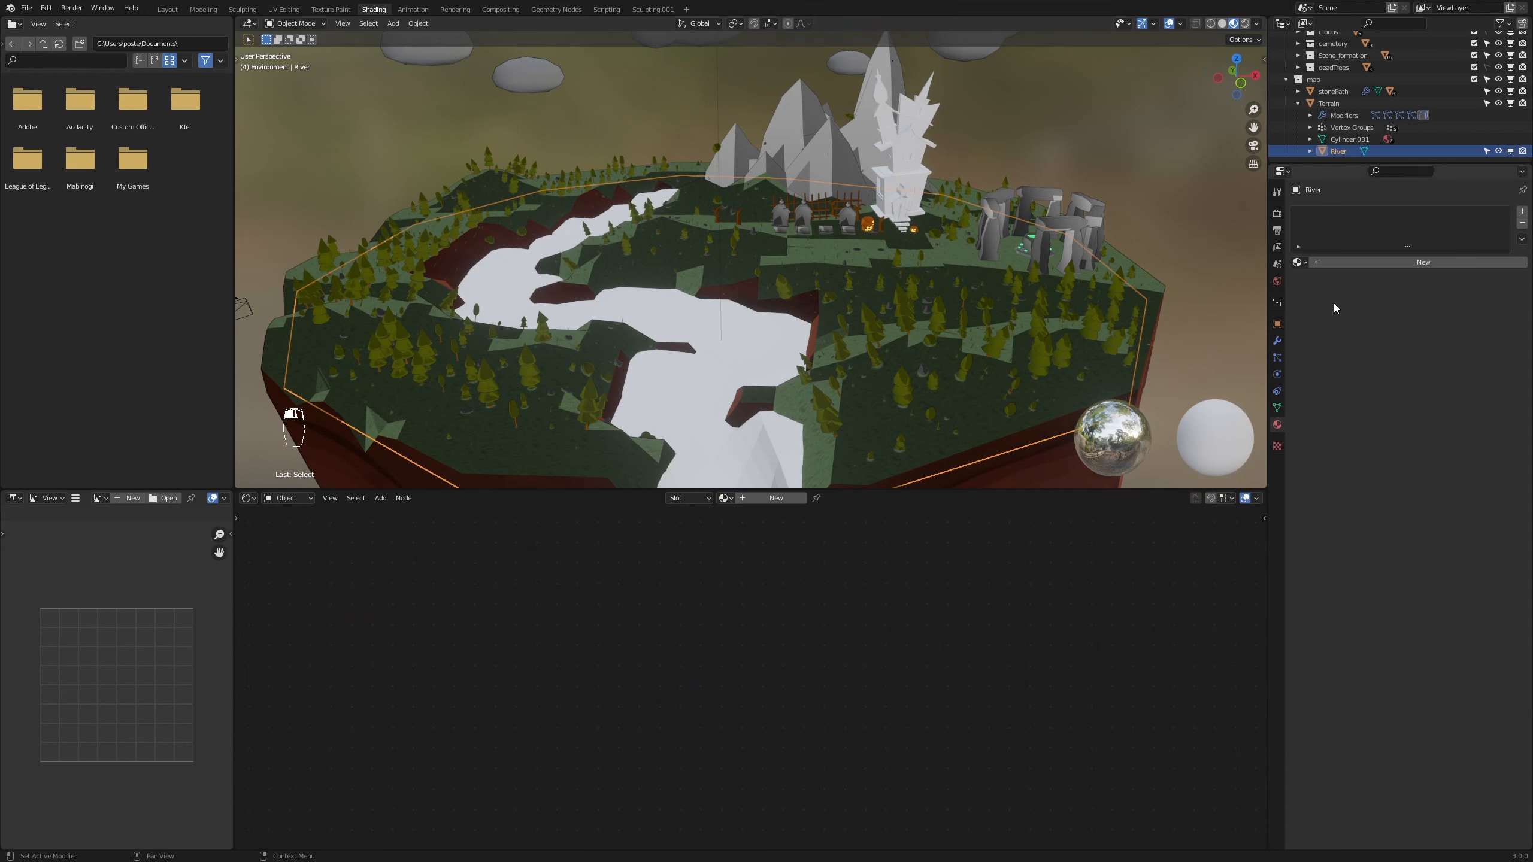
Assign the existing waterCauldron material to the river
click(1303, 262)
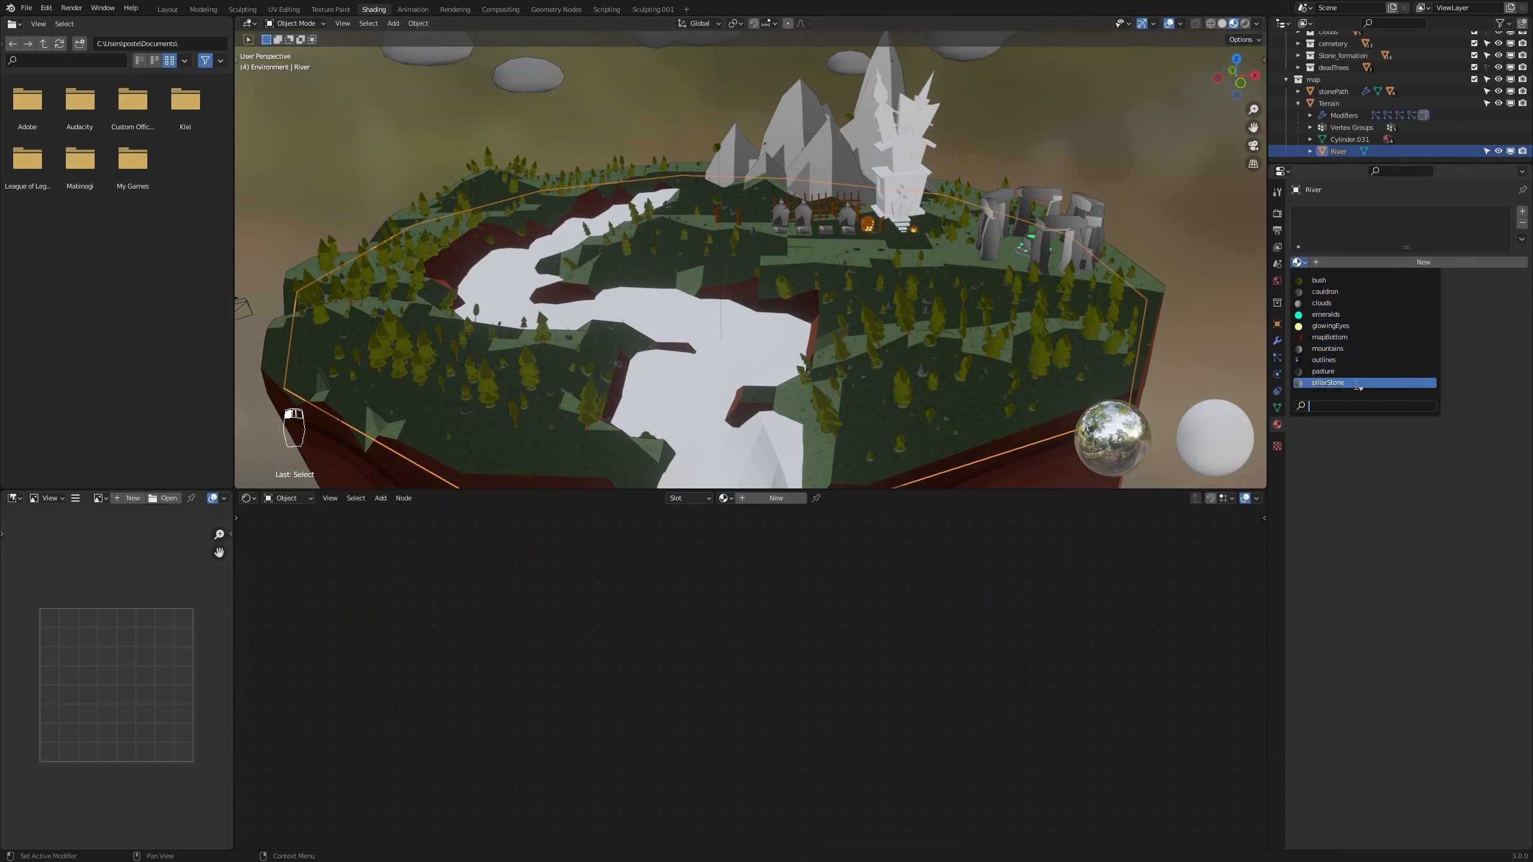
scroll(1347, 393, down, 2)
scroll(1347, 386, down, 6)
click(1350, 372)
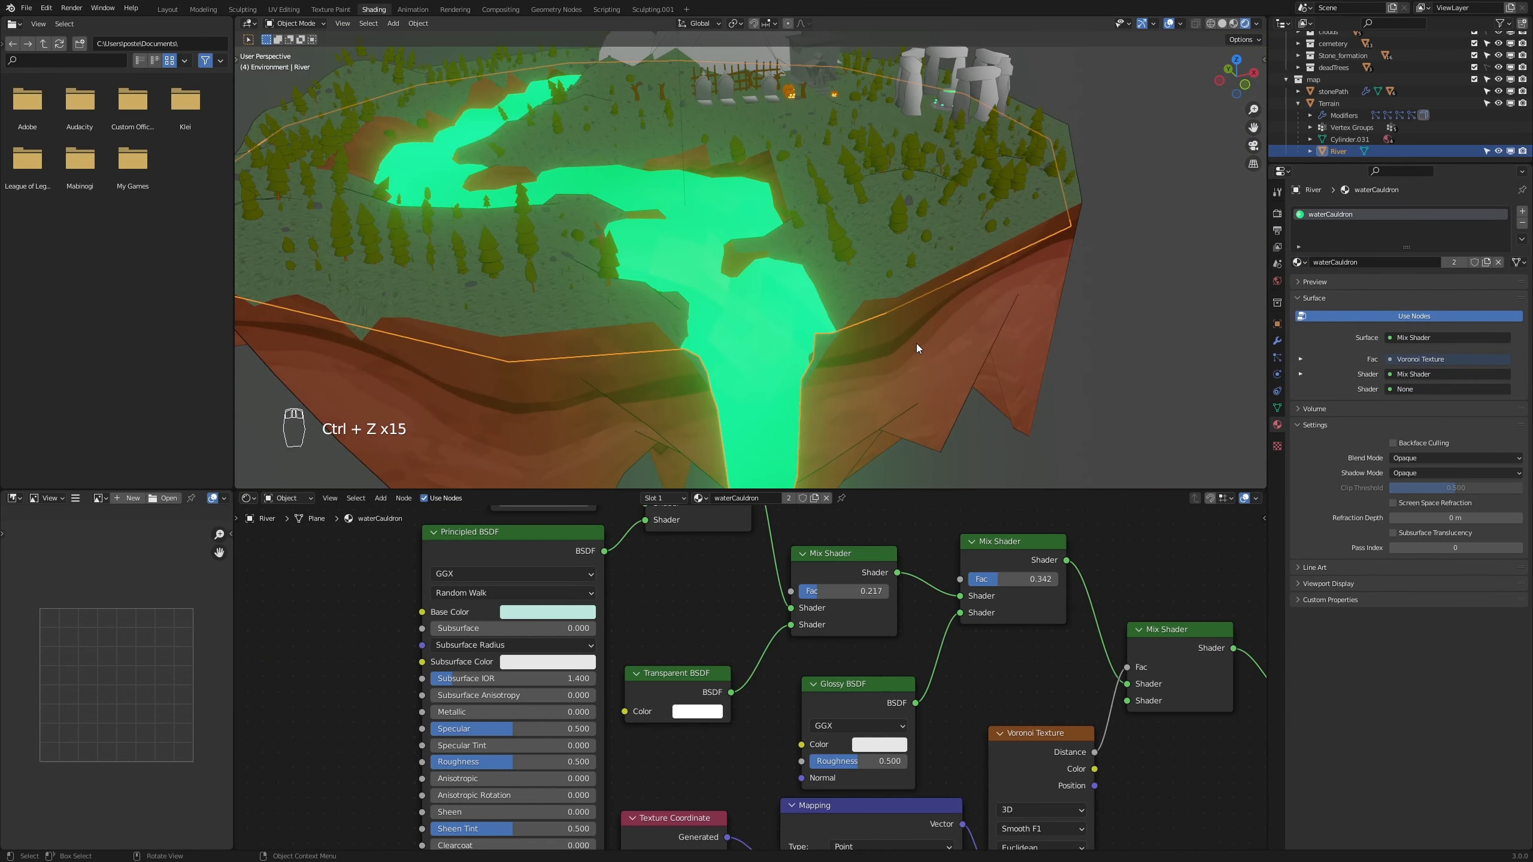
Make the river's material an independent copy and rename it water
click(1486, 262)
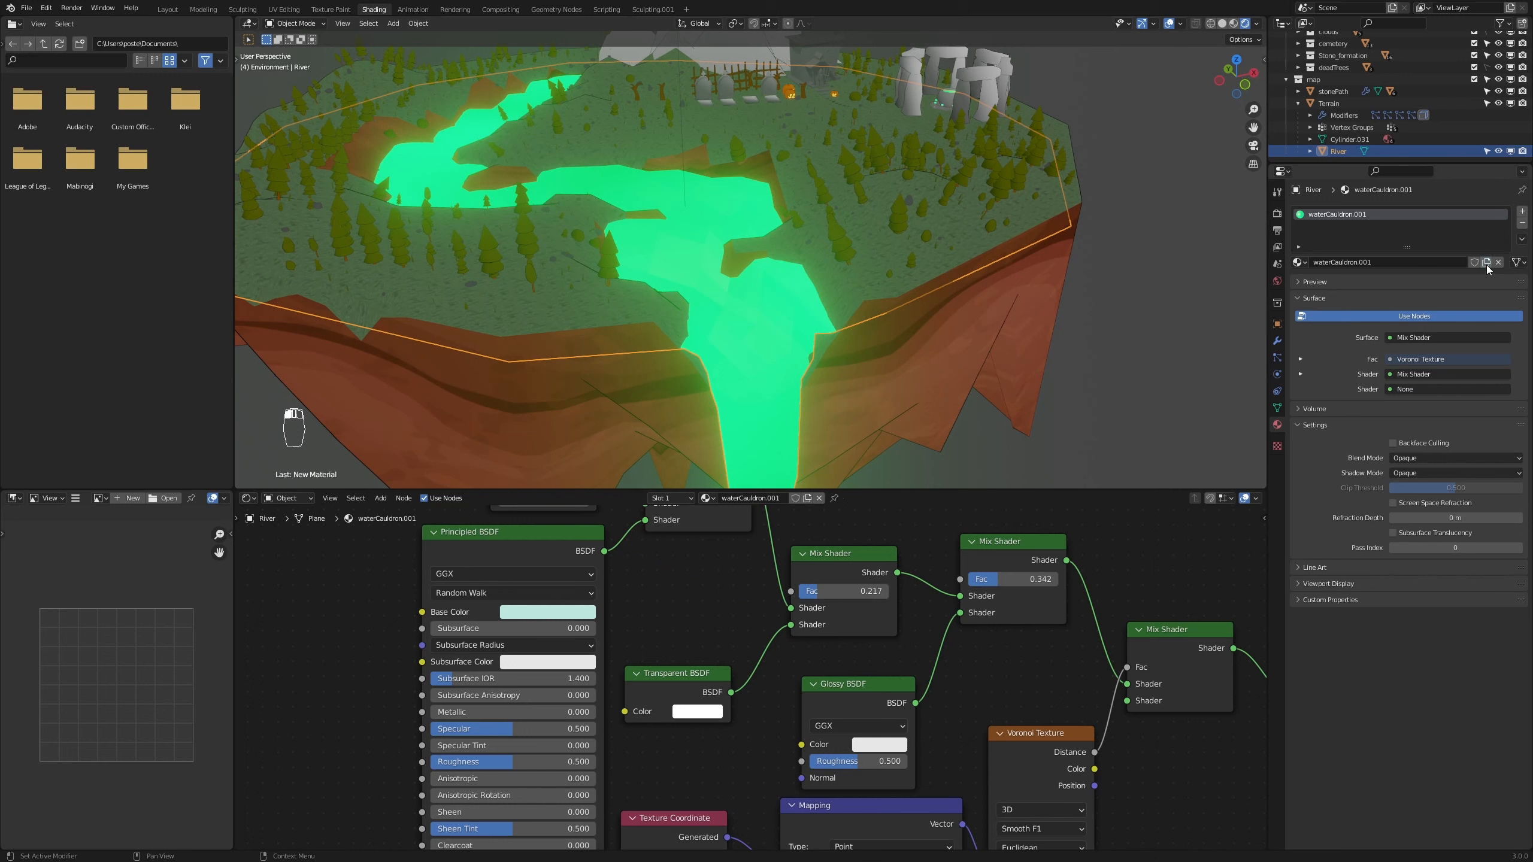
double_click(1337, 215)
text(water)
key(Return)
Delete the Emission node and the Mix Shader it feeds from the water material
middle_drag(670, 531, 655, 681)
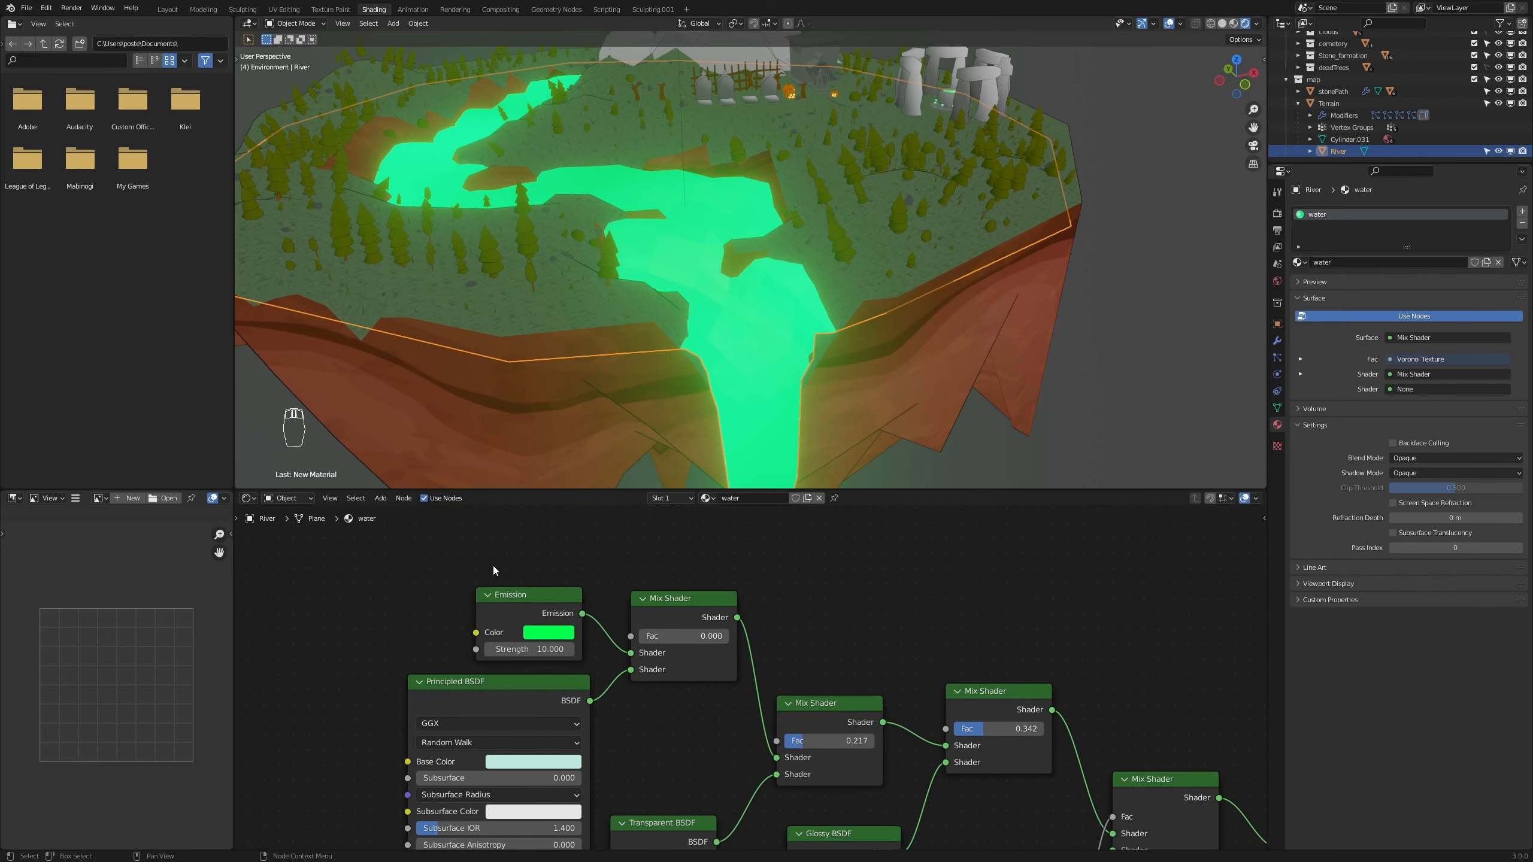
drag(483, 545, 685, 617)
key(x)
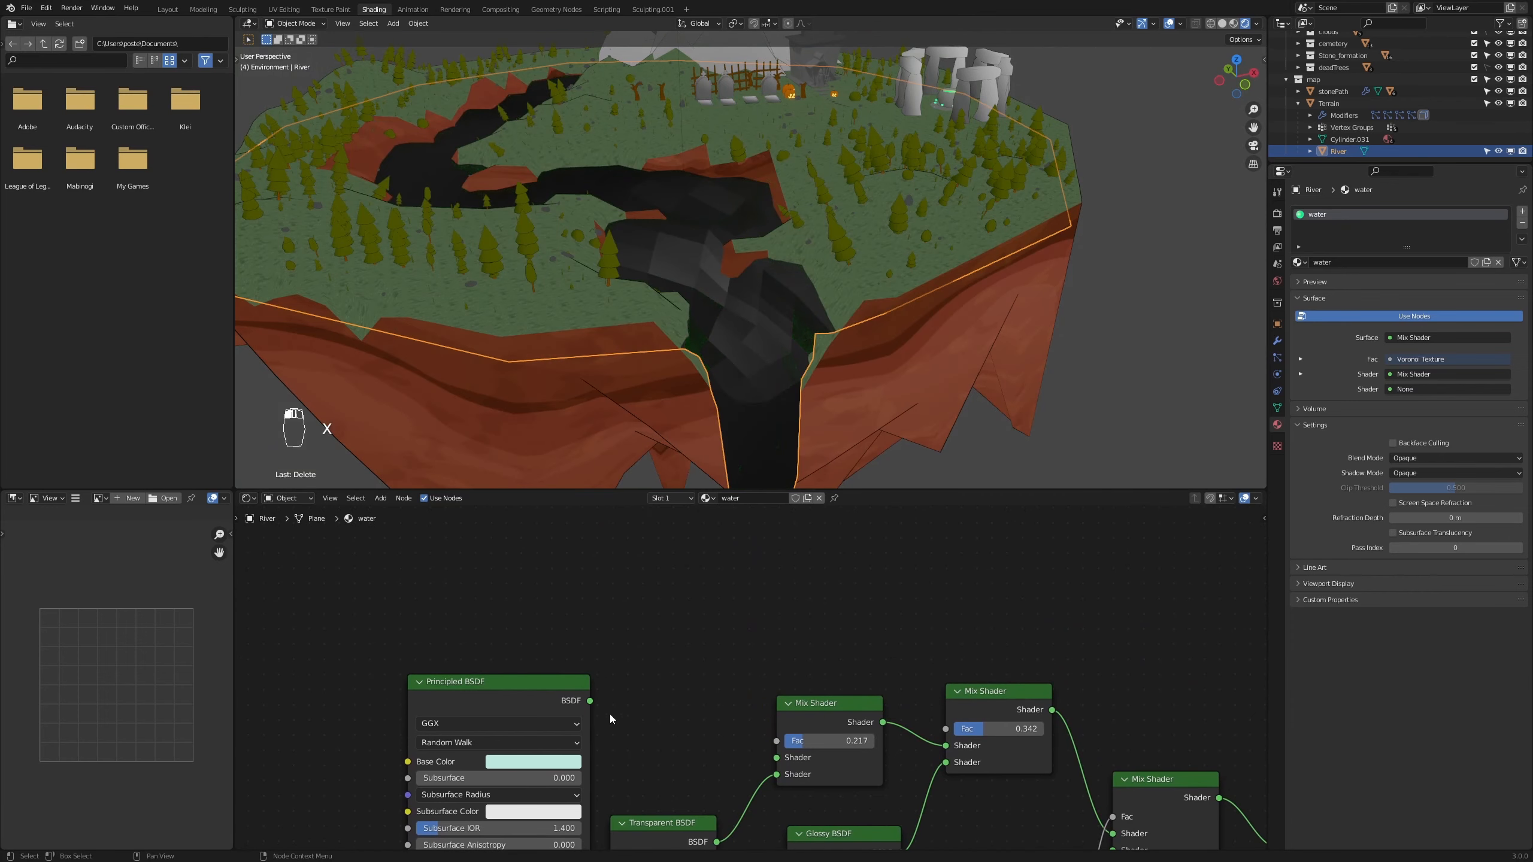
Connect the Principled BSDF output to the empty shader input of the Mix Shader that also receives the Transparent BSDF
drag(590, 701, 776, 758)
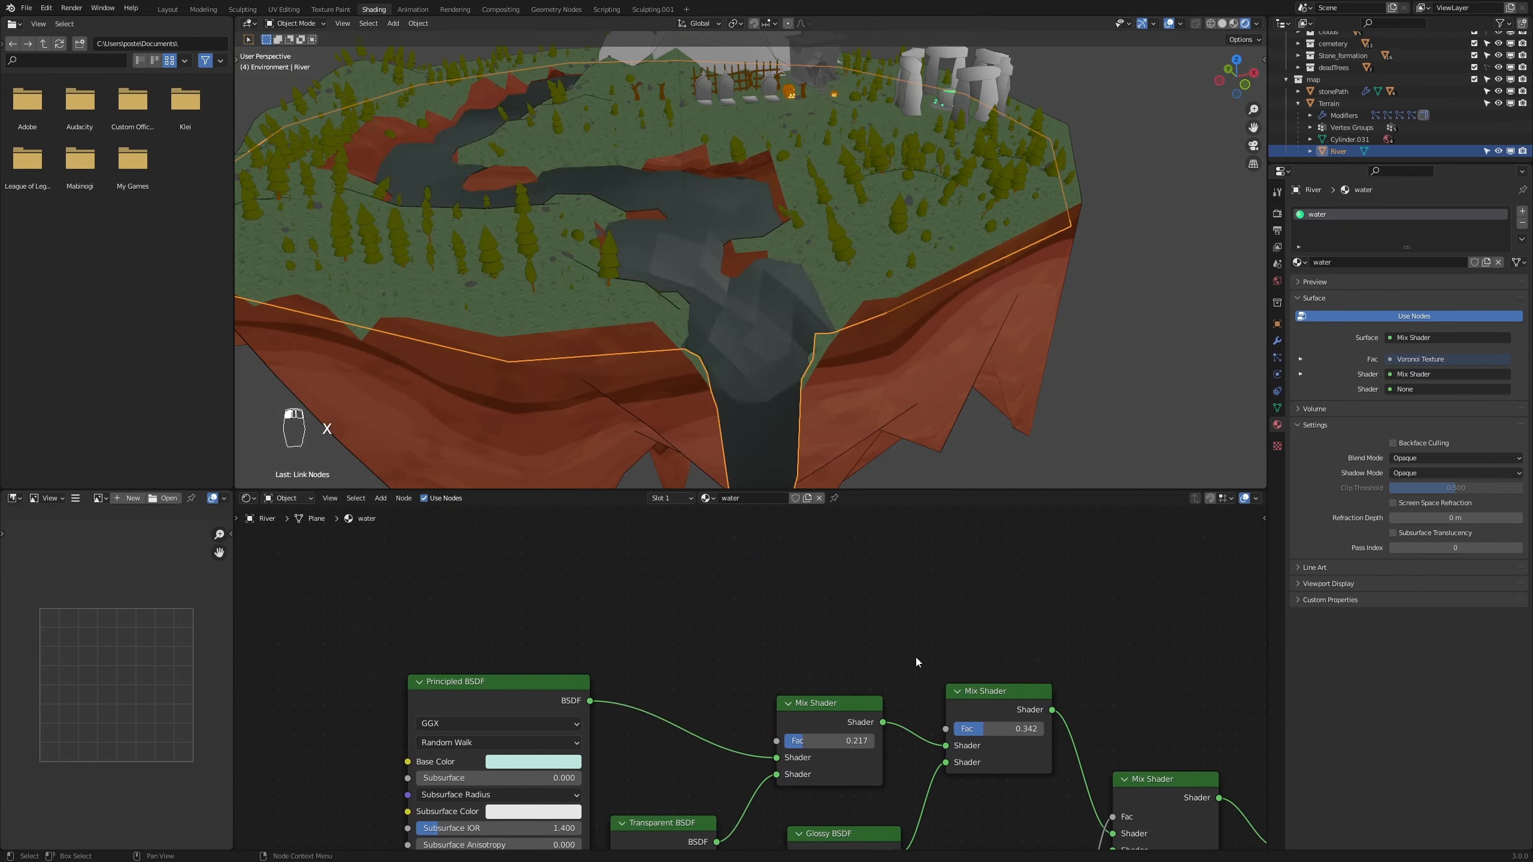
middle_drag(902, 685, 831, 589)
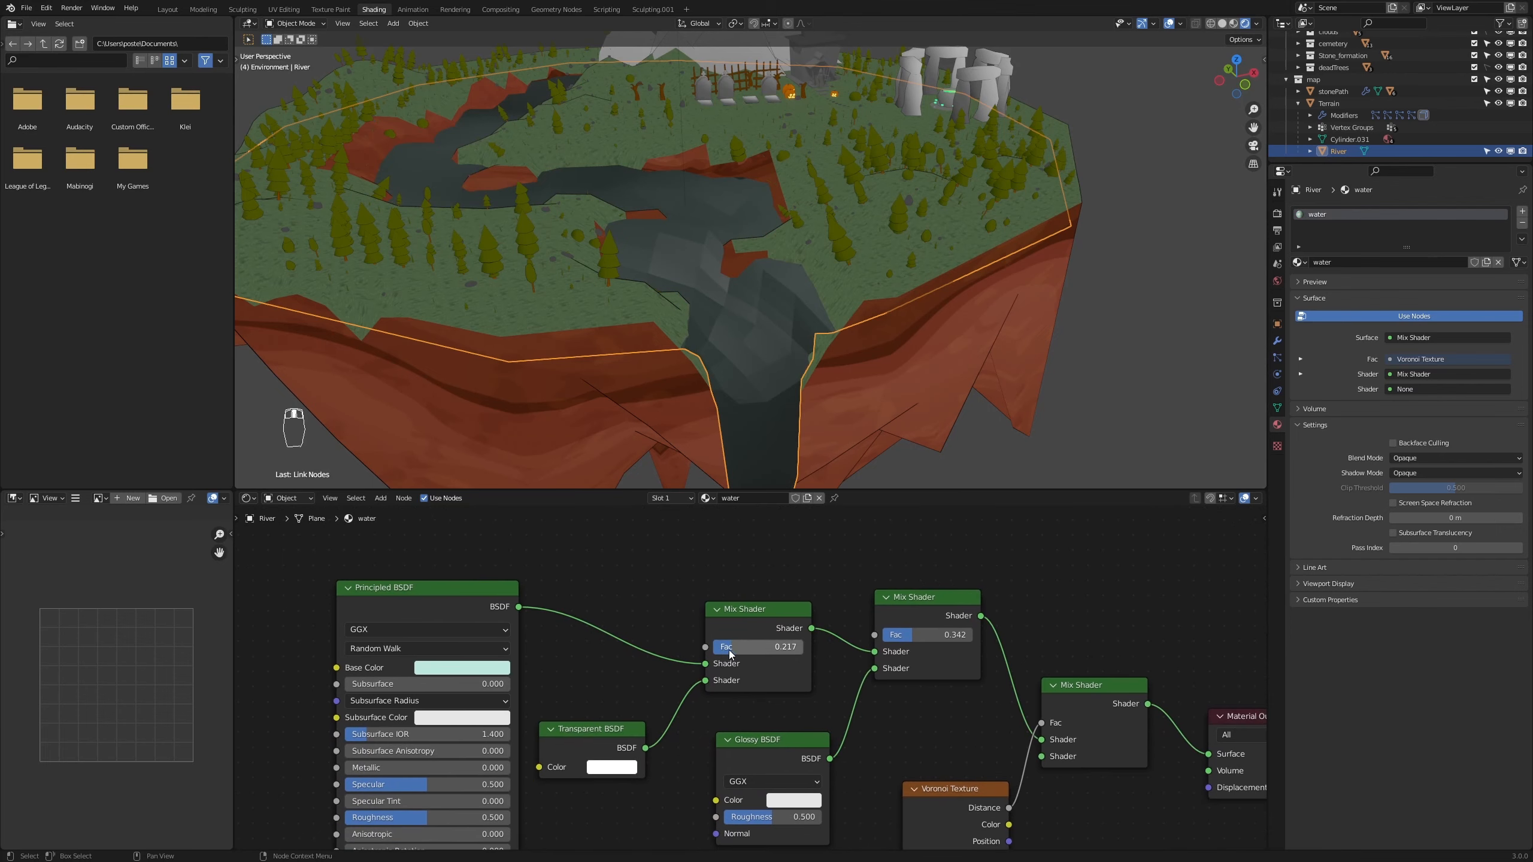
Apply Shade Smooth to the river and to the terrain
right_click(745, 313)
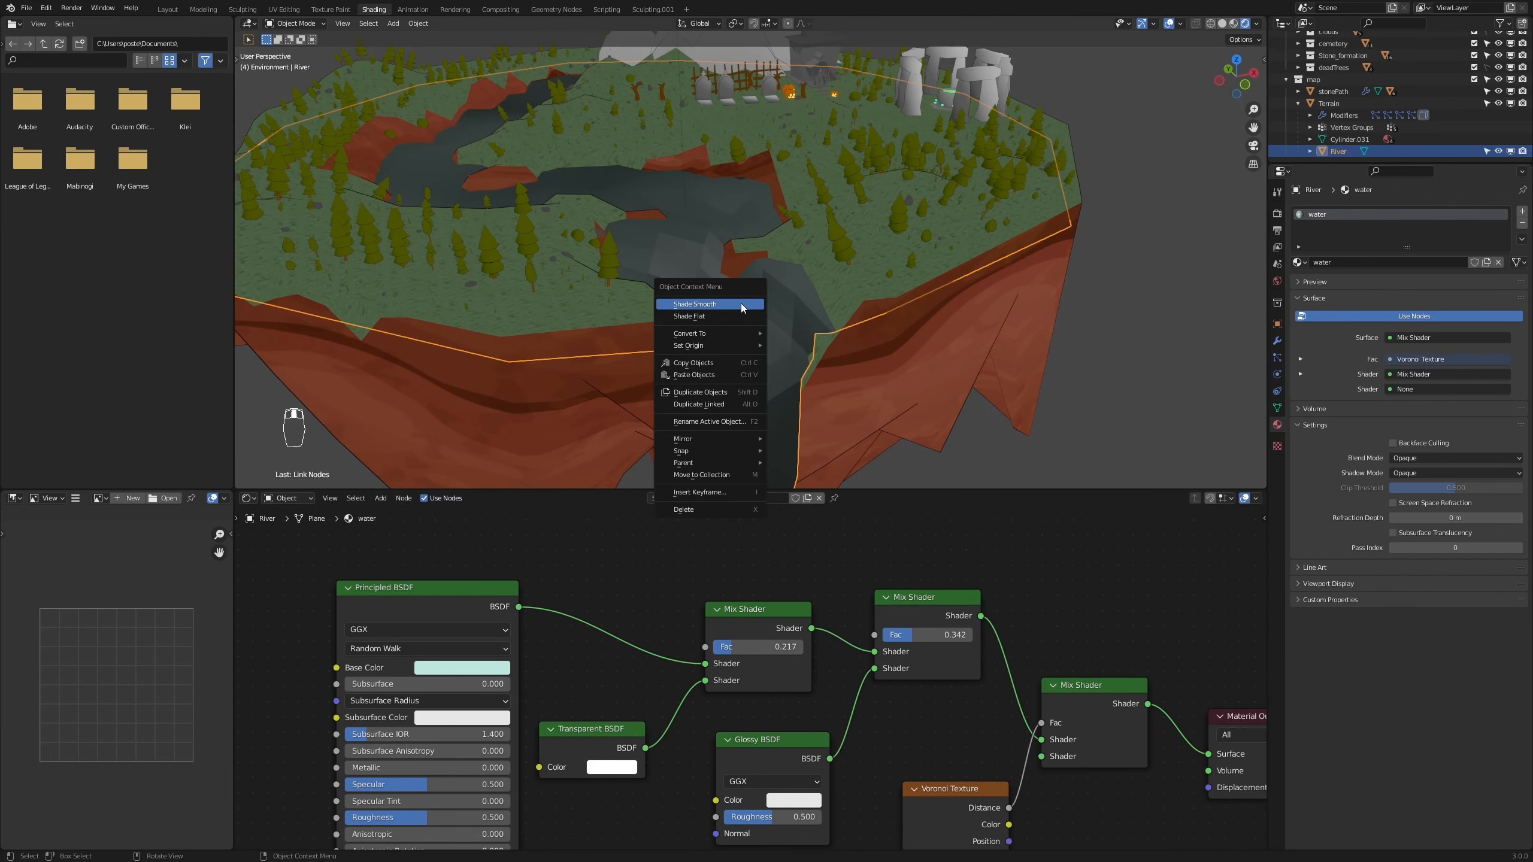
click(744, 309)
click(911, 249)
right_click(900, 297)
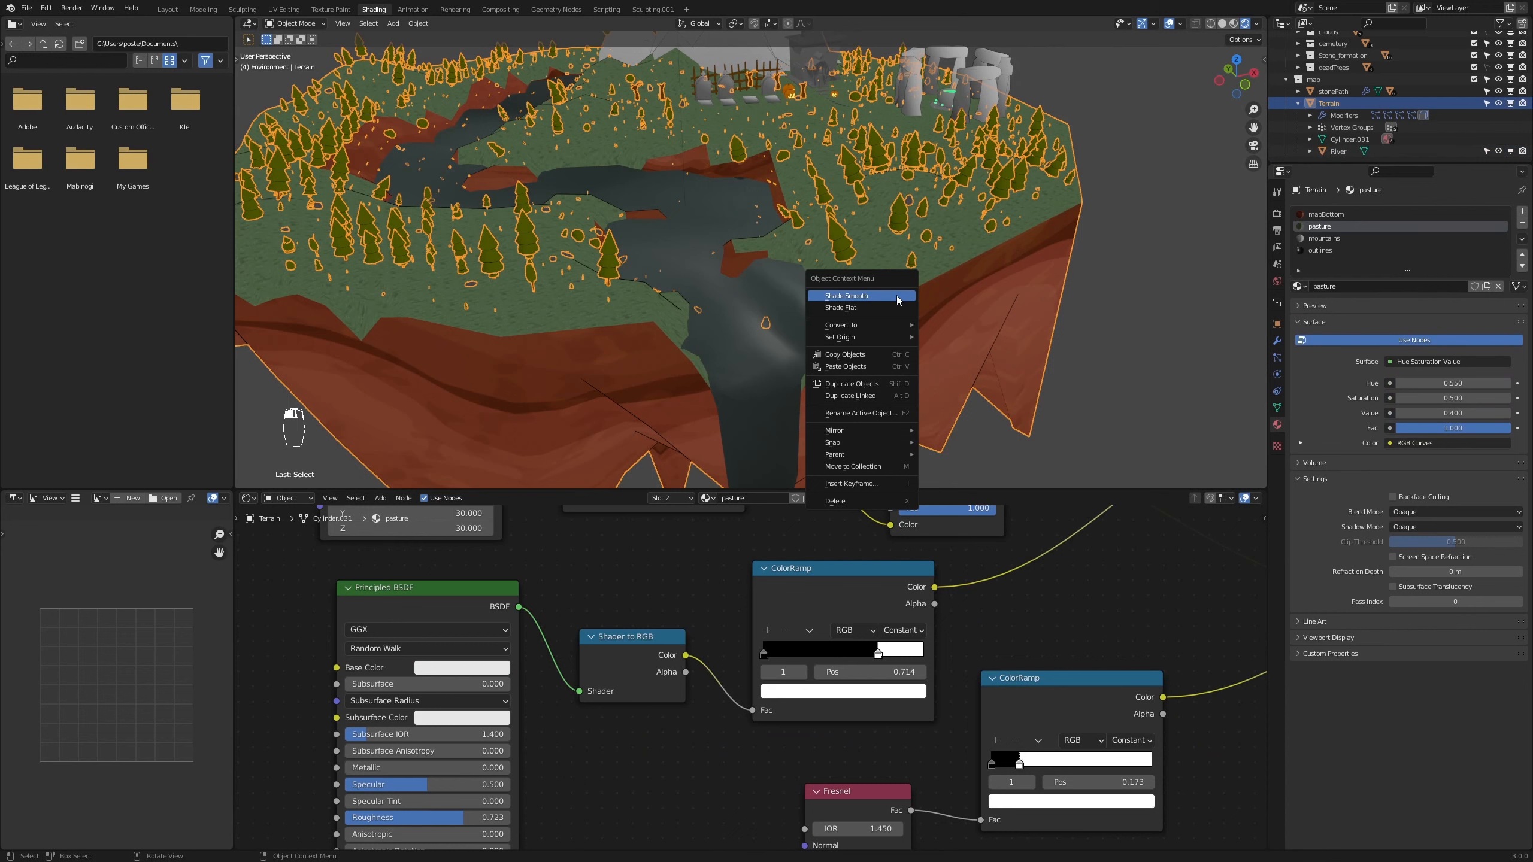
click(898, 298)
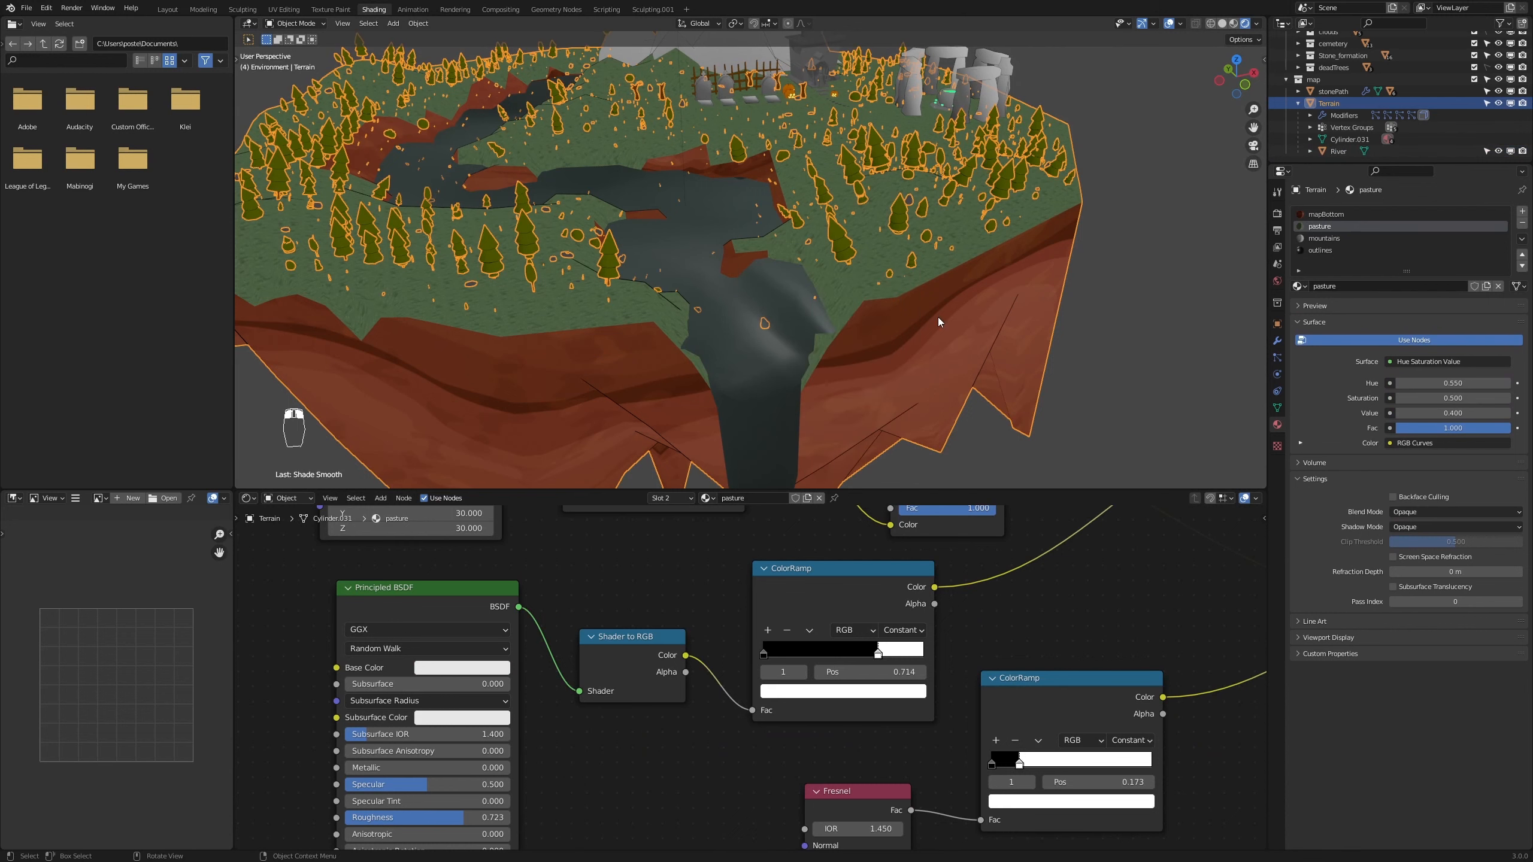
Select the river and set its water material's shadow mode to None and blend mode to Alpha Hashed
click(1076, 383)
click(750, 381)
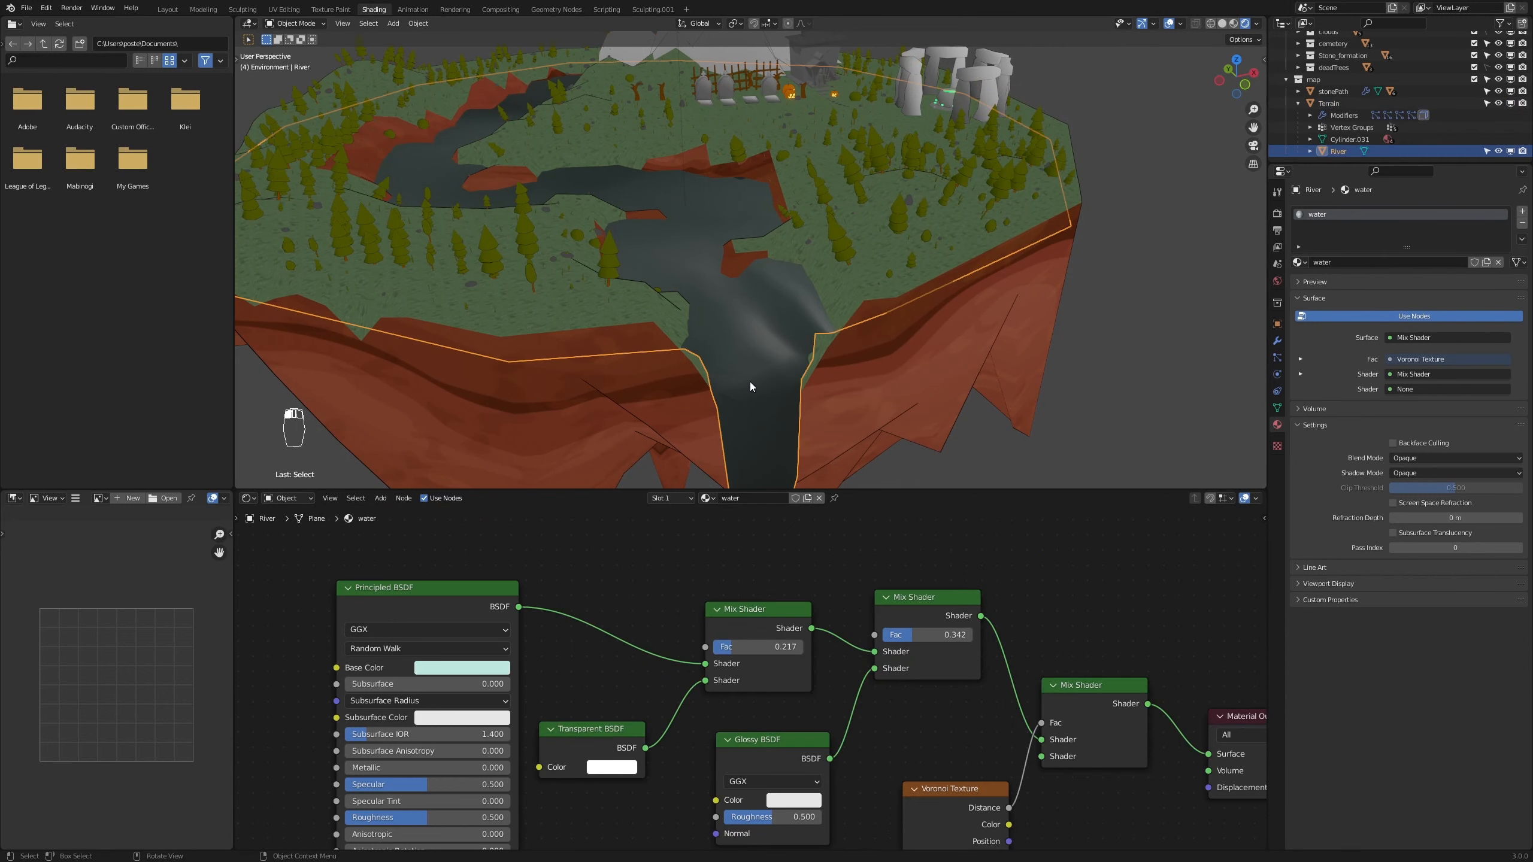
click(1420, 473)
click(1421, 486)
click(1419, 457)
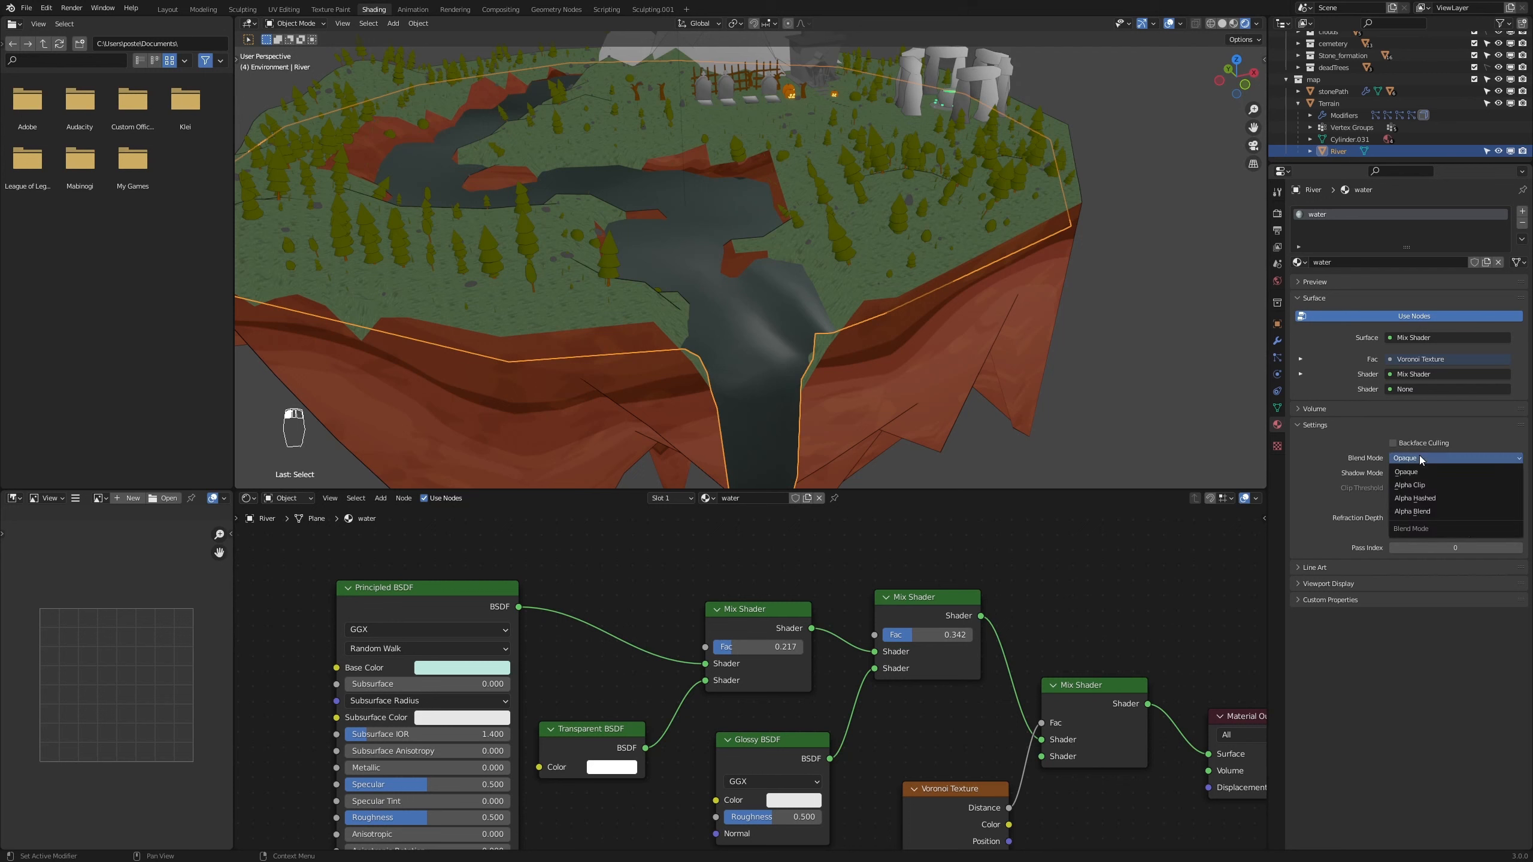
click(1425, 500)
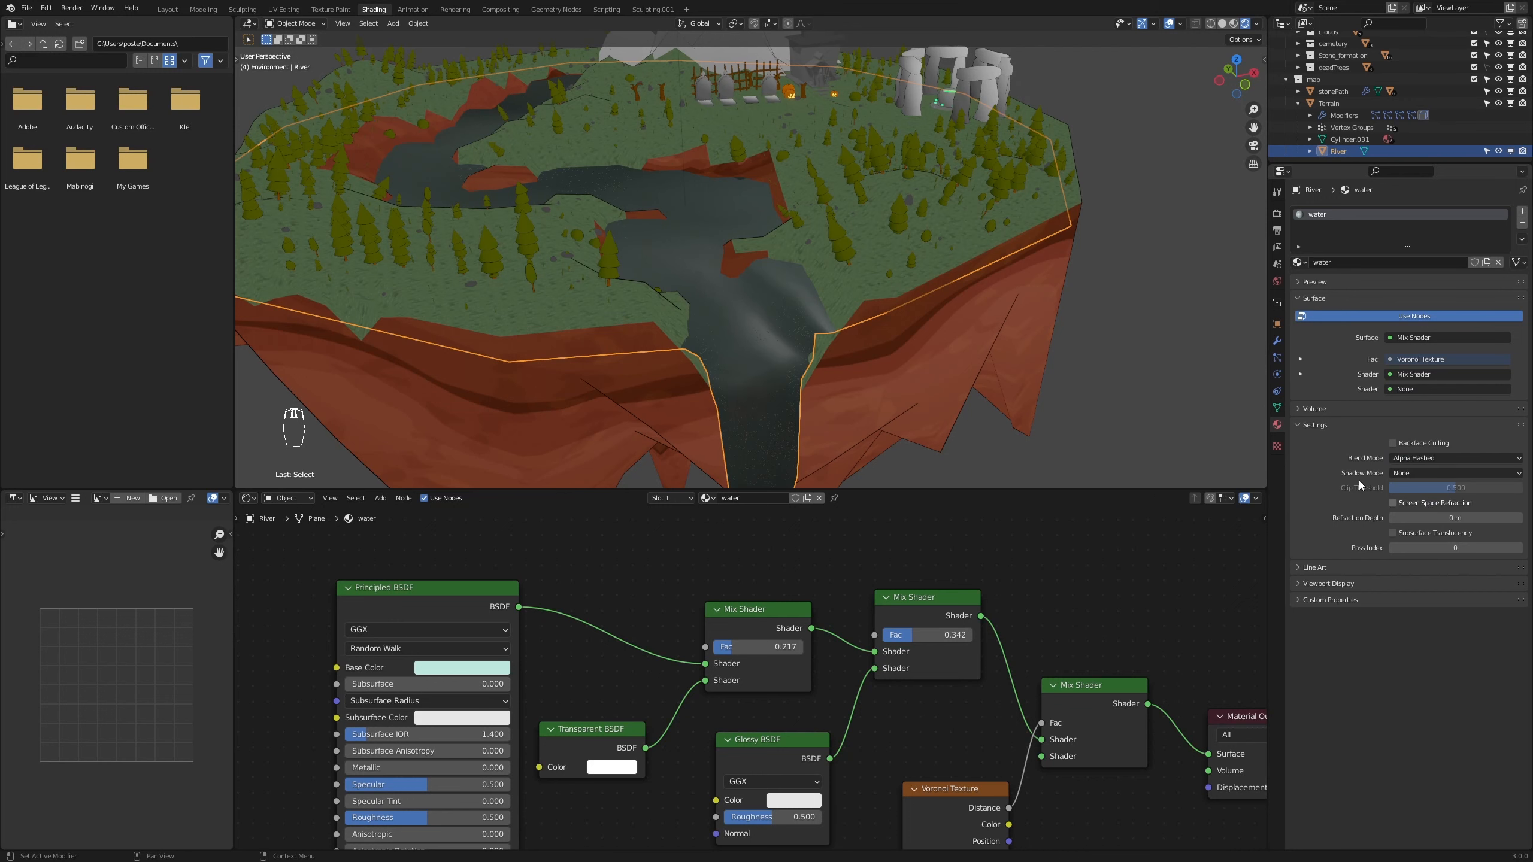
Change the water material's blend mode to Alpha Blend, leaving the shadow mode at None
scroll(723, 302, up, 2)
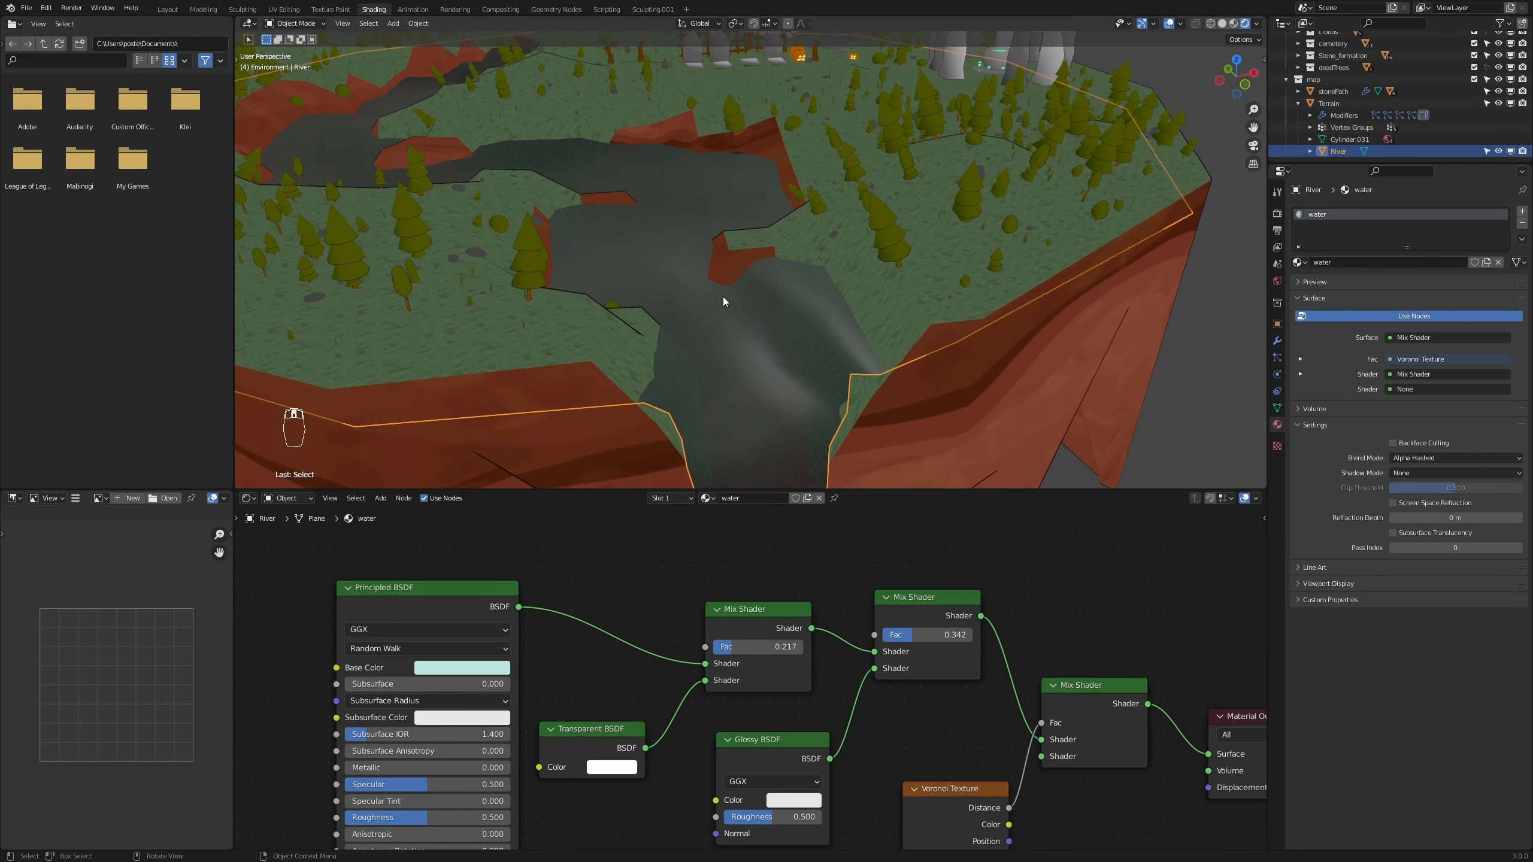
click(1475, 455)
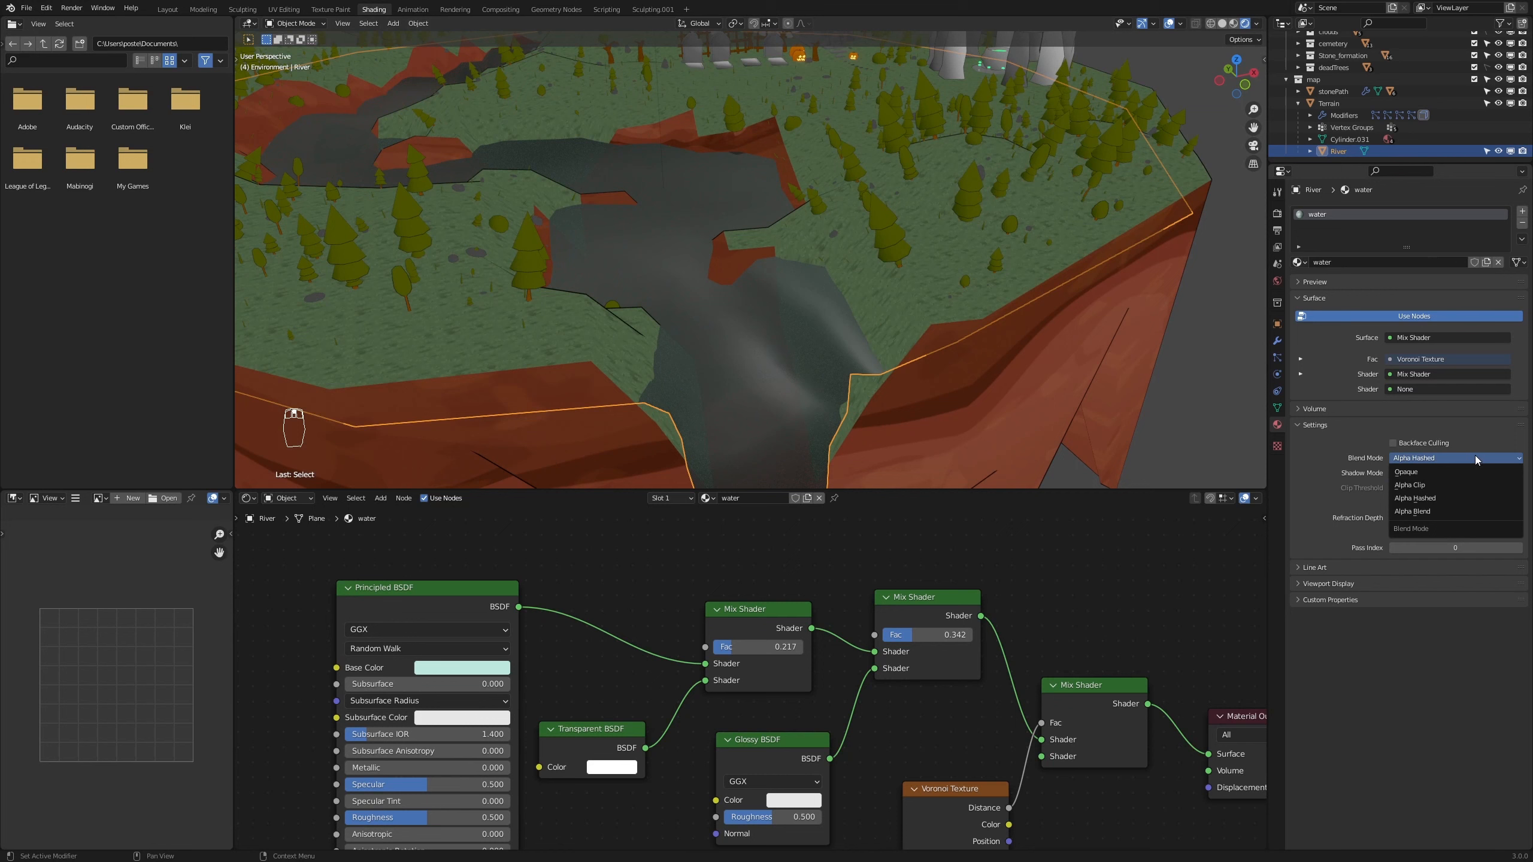
click(1439, 513)
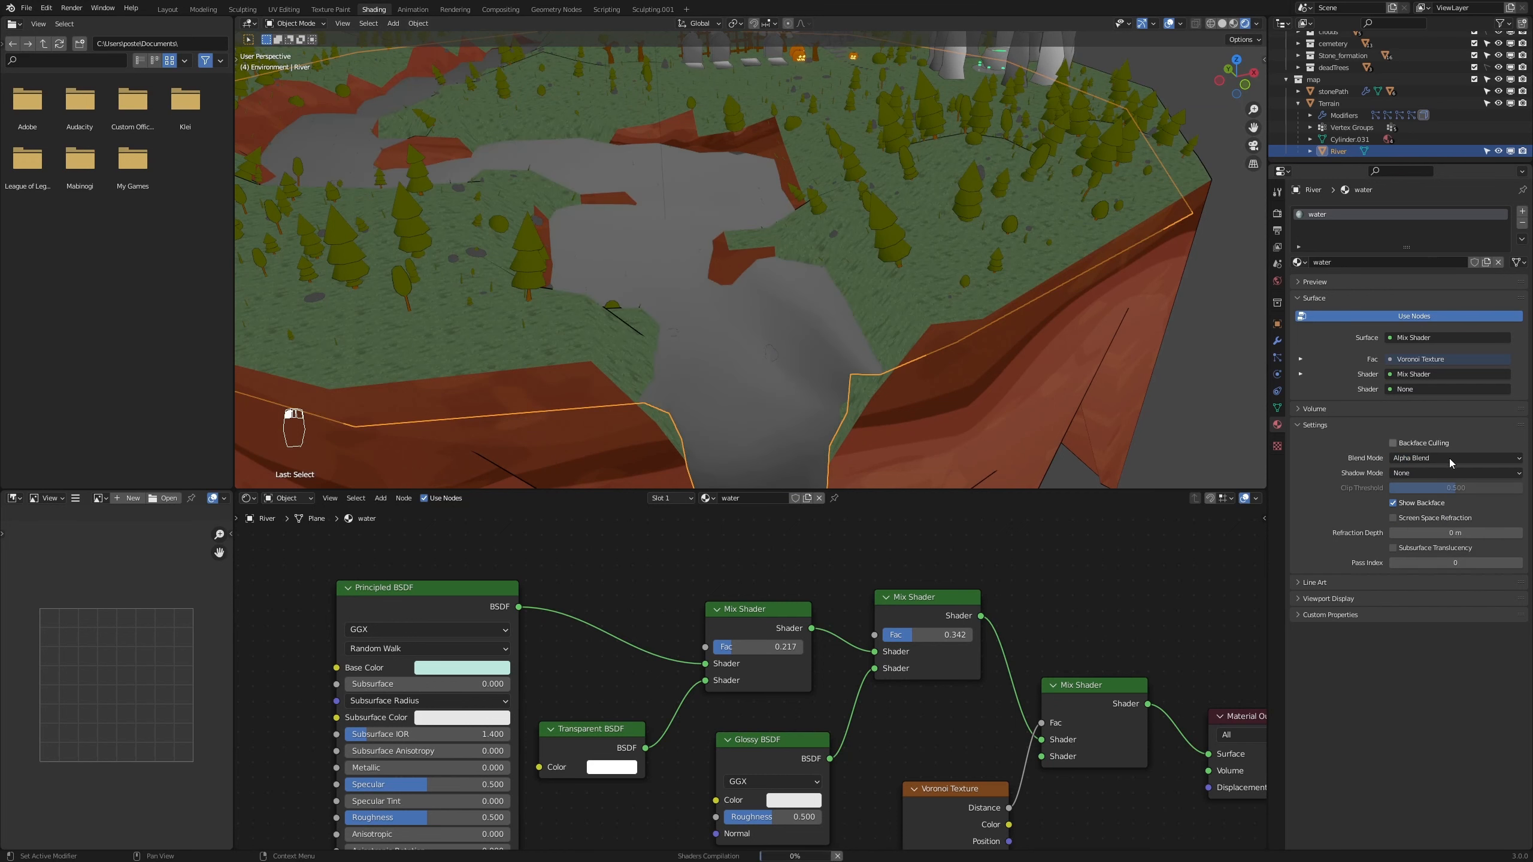
click(1413, 472)
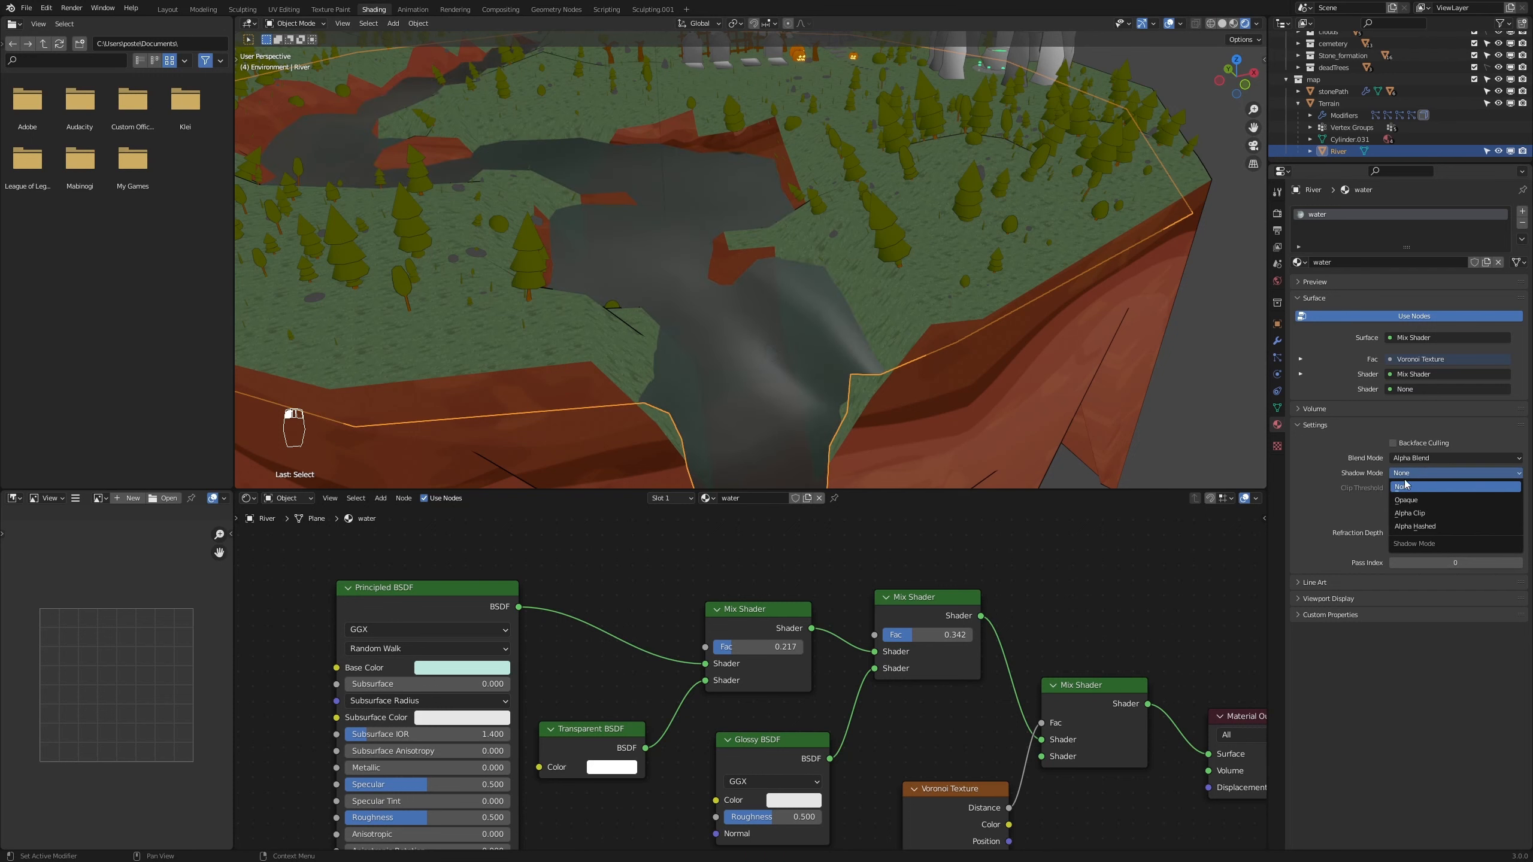
middle_drag(928, 411, 1078, 438)
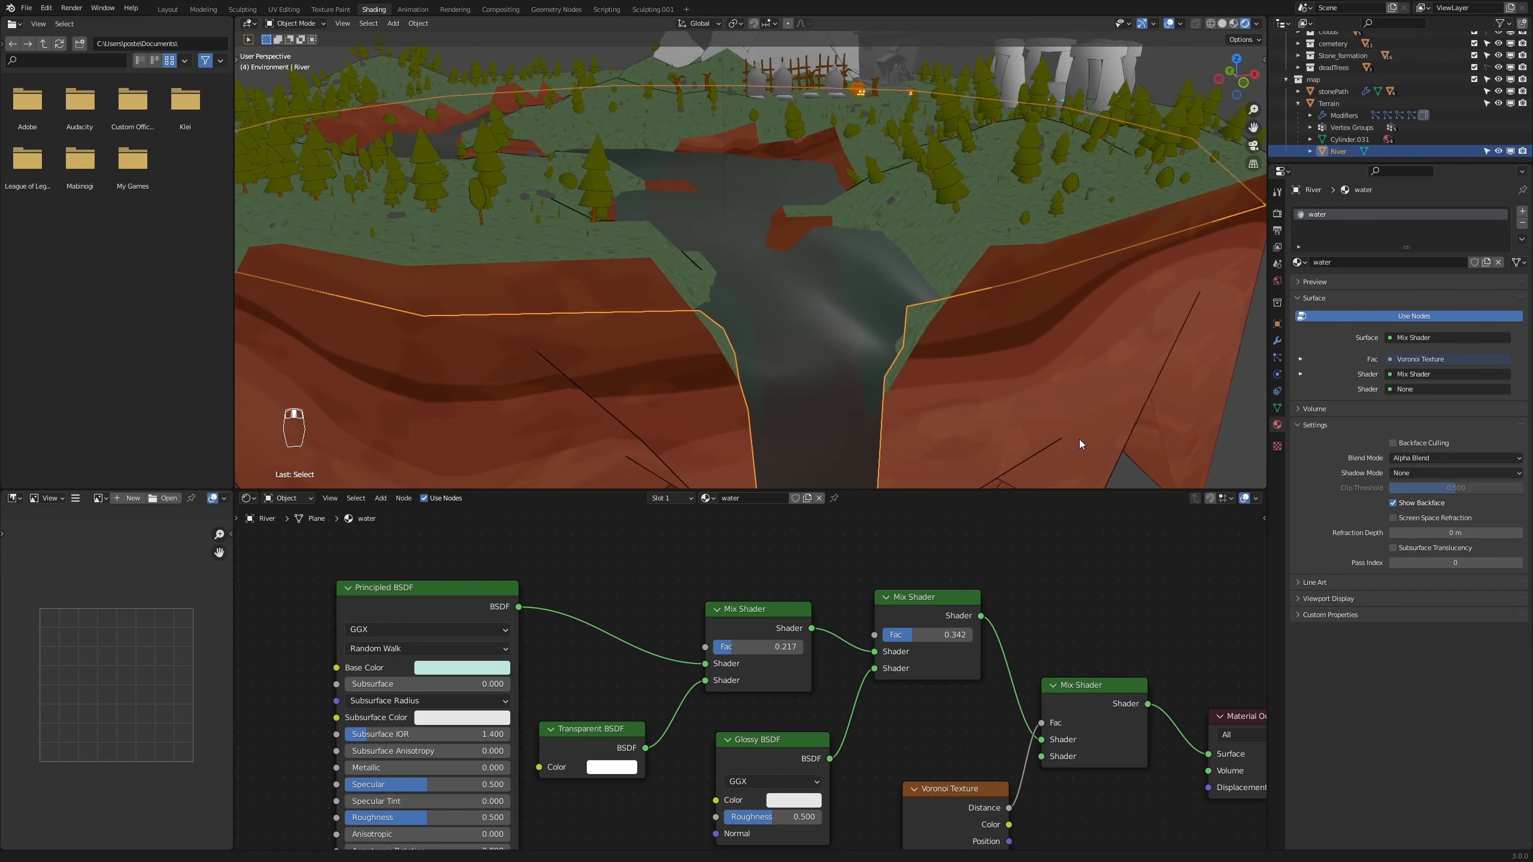
Enable Screen Space Refraction for the water material and set the Principled and Transparent mix factor to 0.508
scroll(1010, 419, up, 2)
scroll(991, 407, down, 3)
click(1393, 517)
middle_drag(921, 744, 828, 658)
mouse_move(655, 612)
mouse_down()
mouse_move(731, 612)
mouse_move(683, 612)
mouse_up()
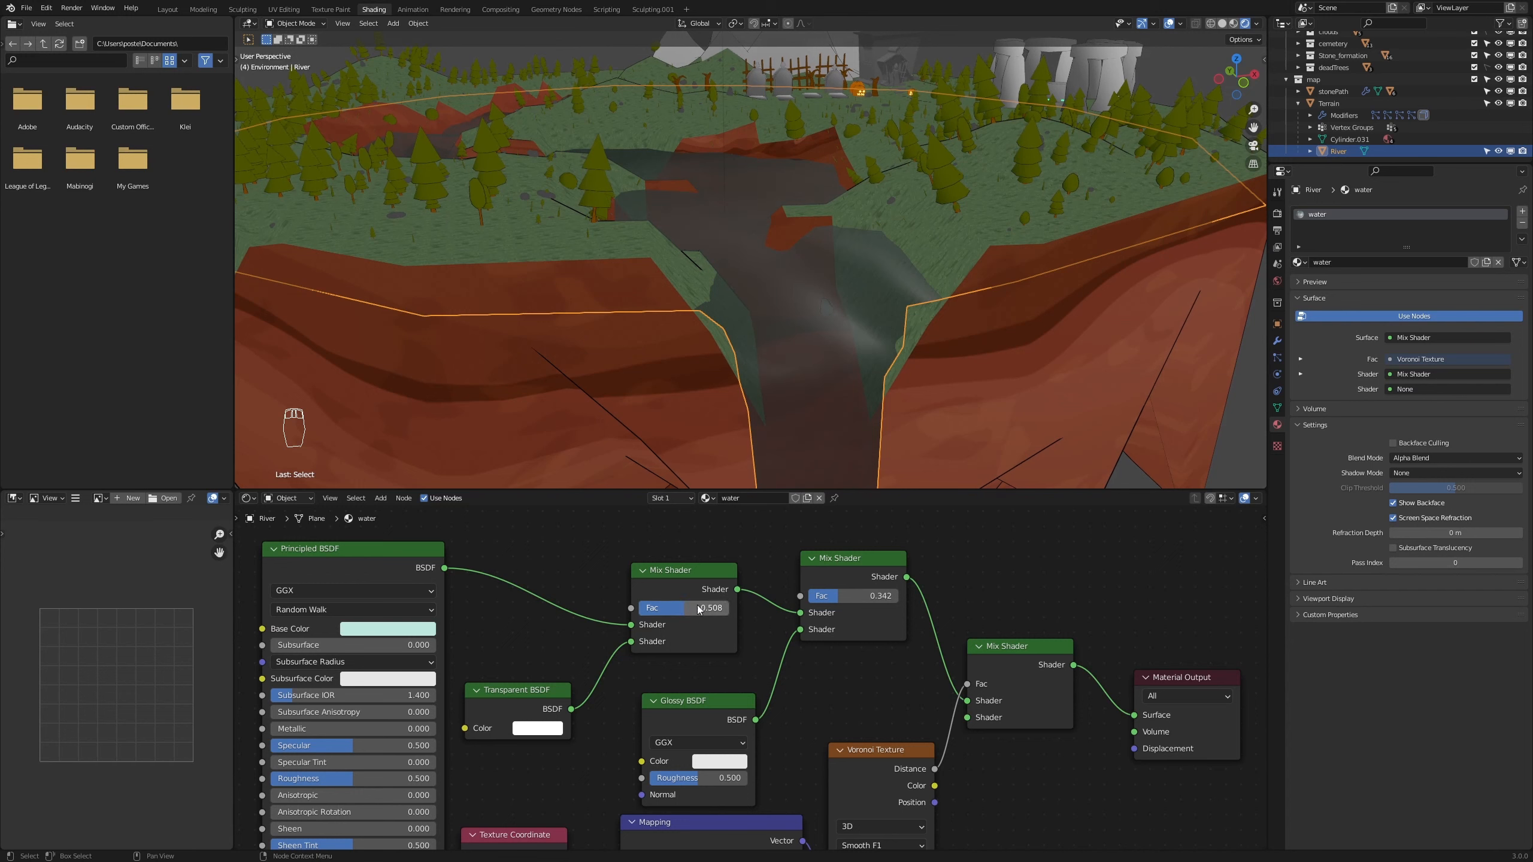
Switch the viewport to Material Preview shading and apply Shade Smooth to the river again
key(z)
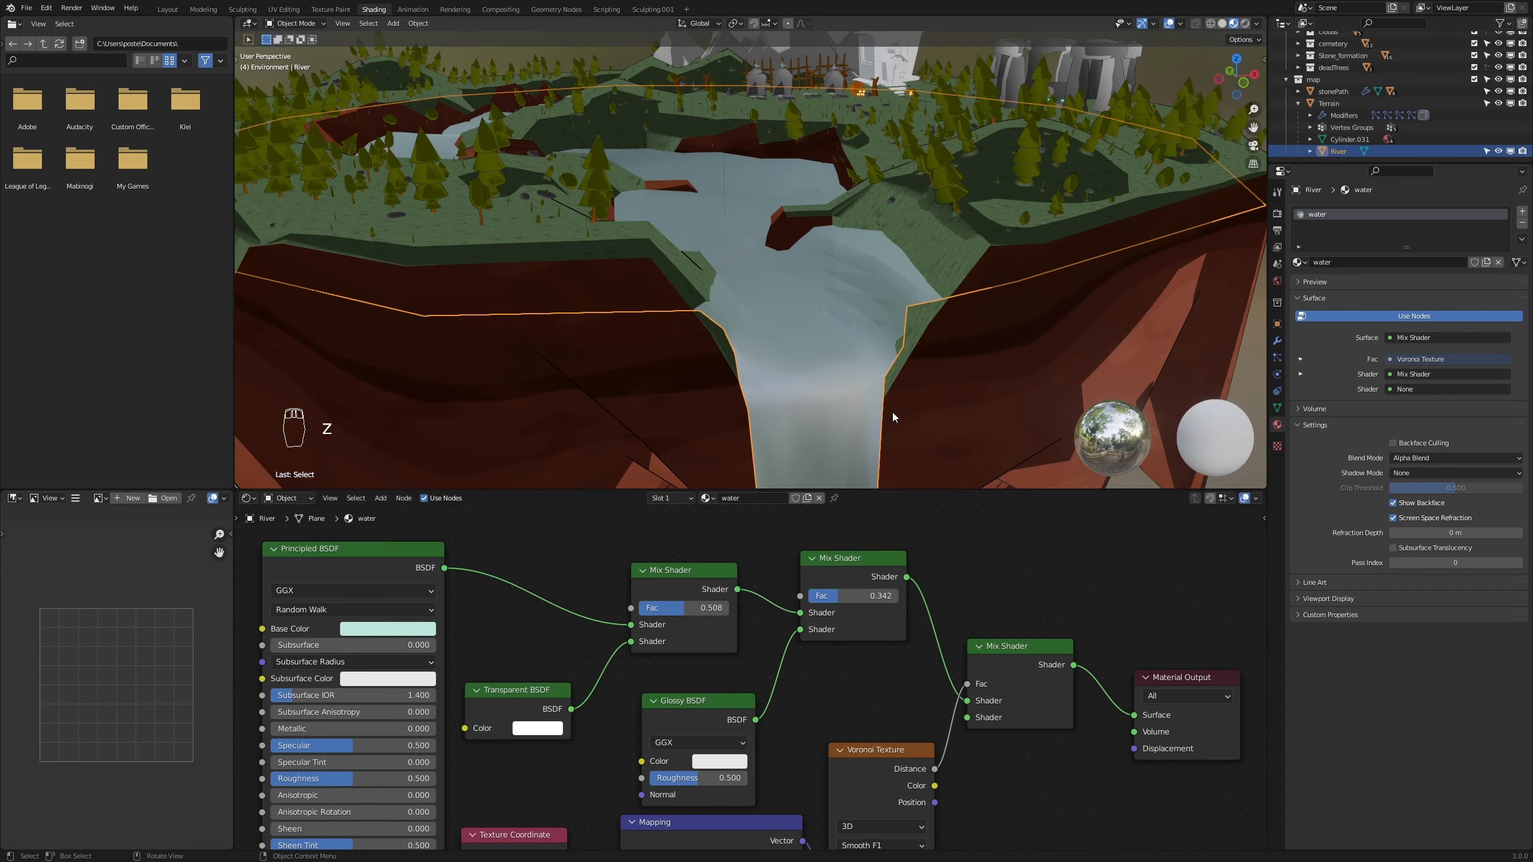
middle_drag(1004, 439, 976, 462)
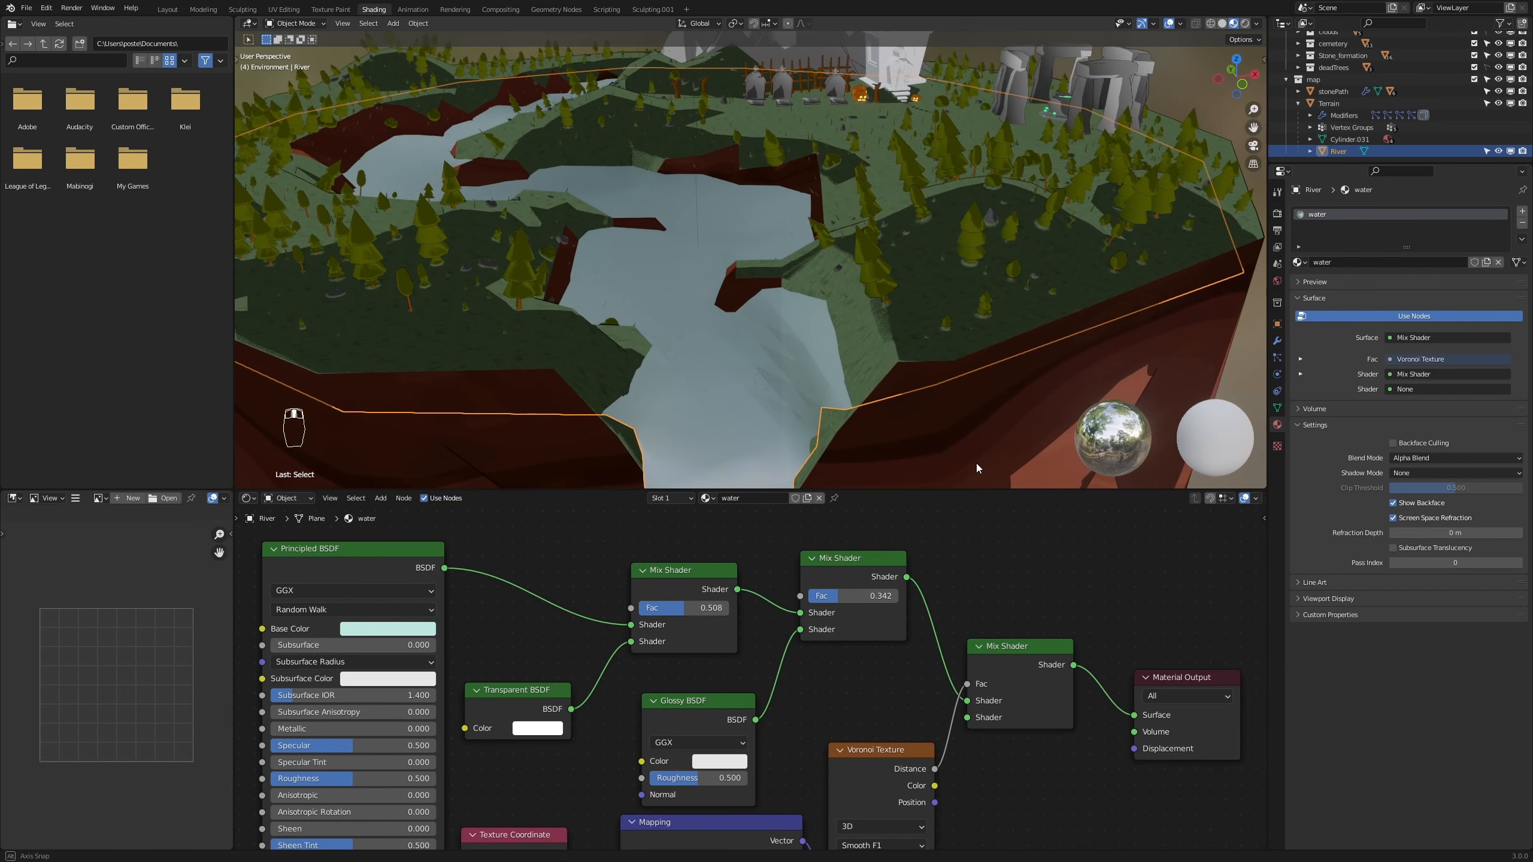
right_click(734, 386)
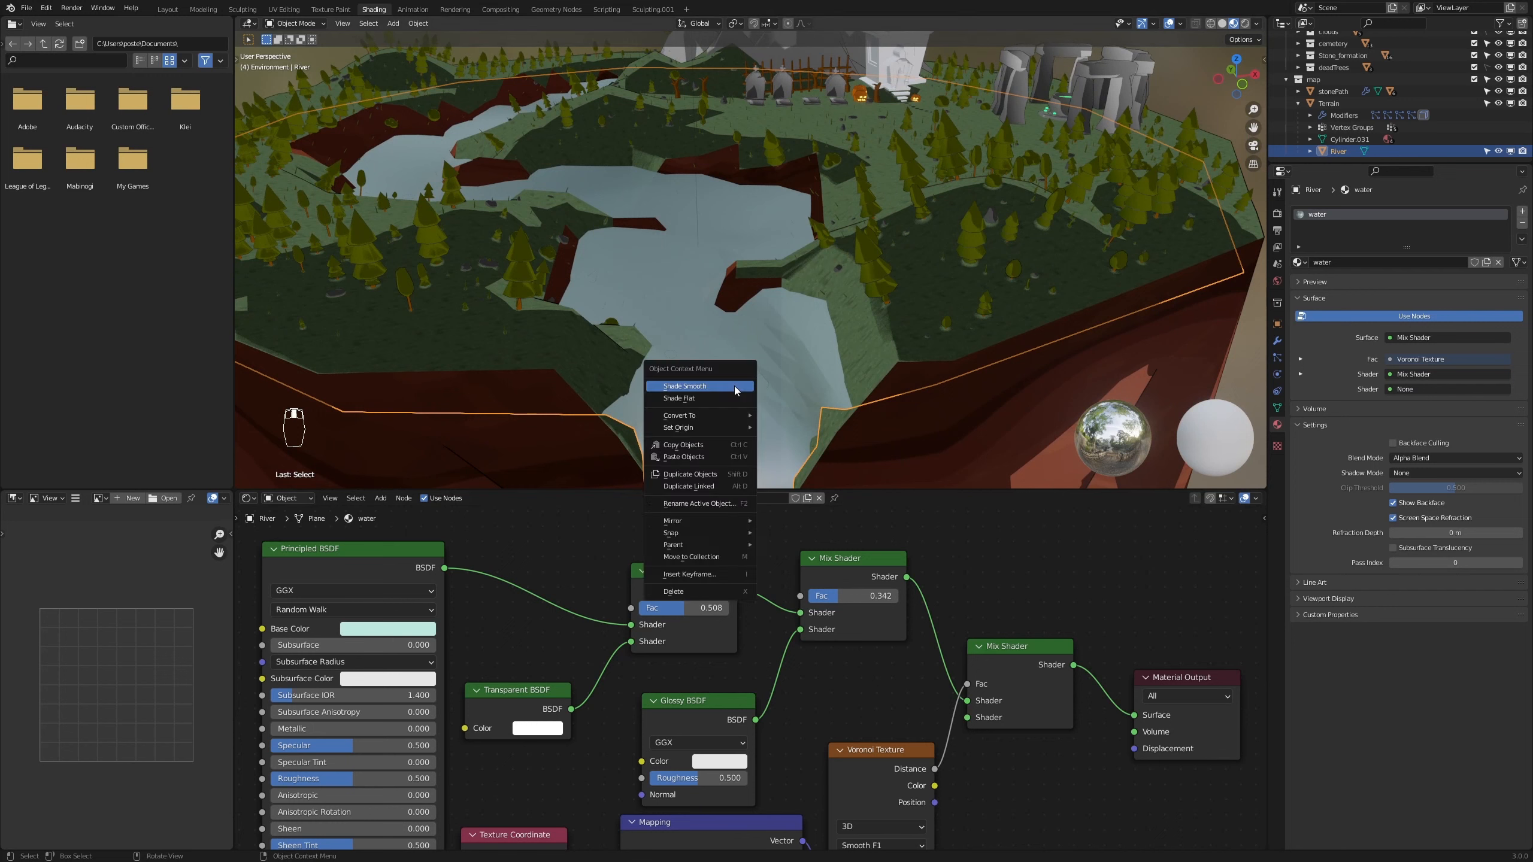
click(727, 388)
Set the Principled and Transparent mix factor to 0.708 and make the Principled base color a more saturated turquoise
mouse_move(709, 611)
mouse_down()
mouse_move(680, 612)
mouse_move(703, 608)
mouse_up()
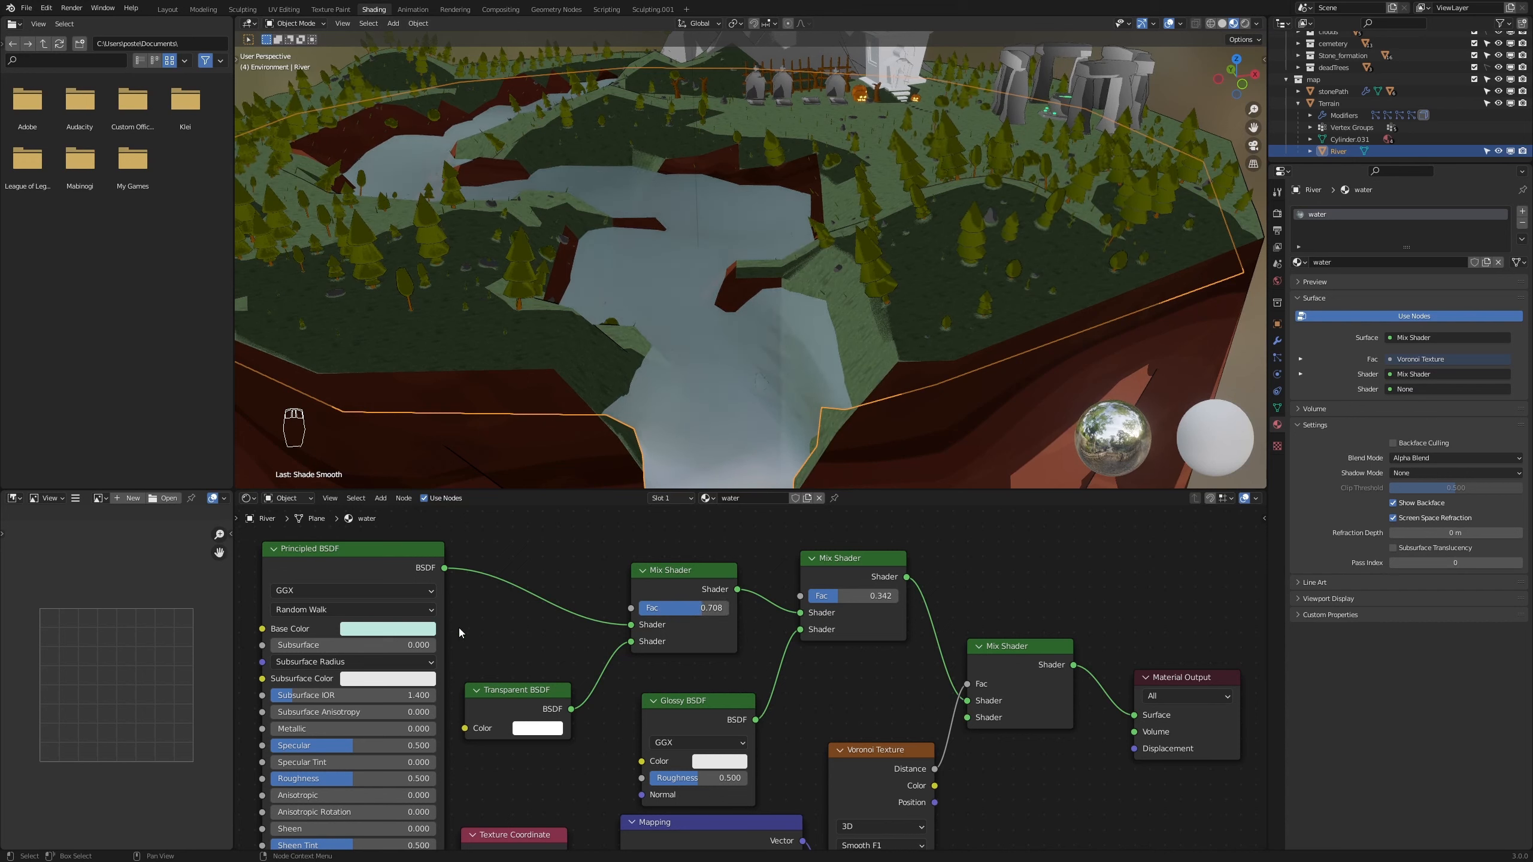
click(400, 630)
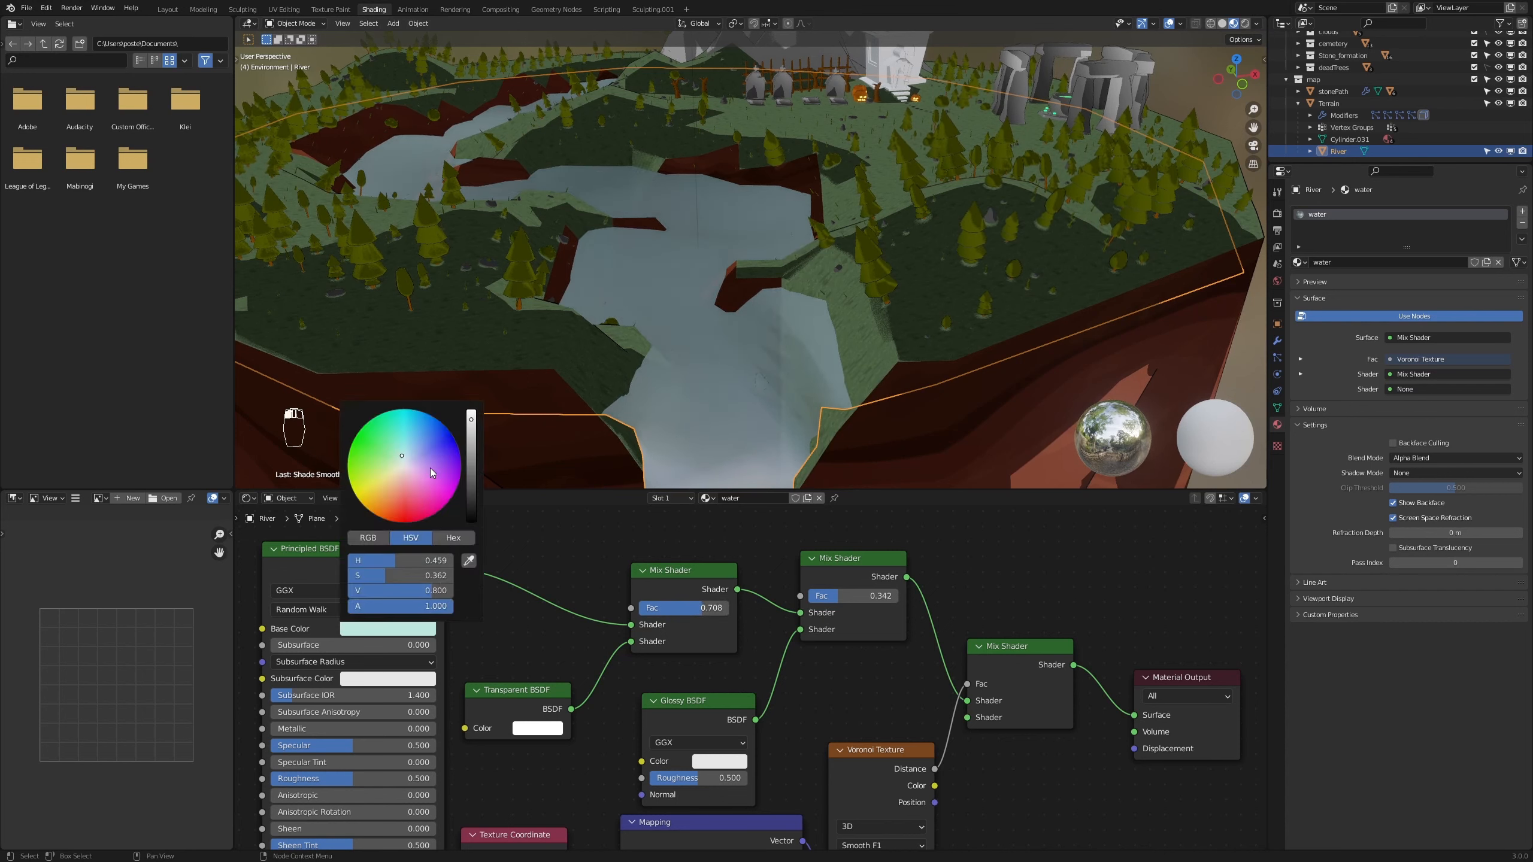
click(398, 439)
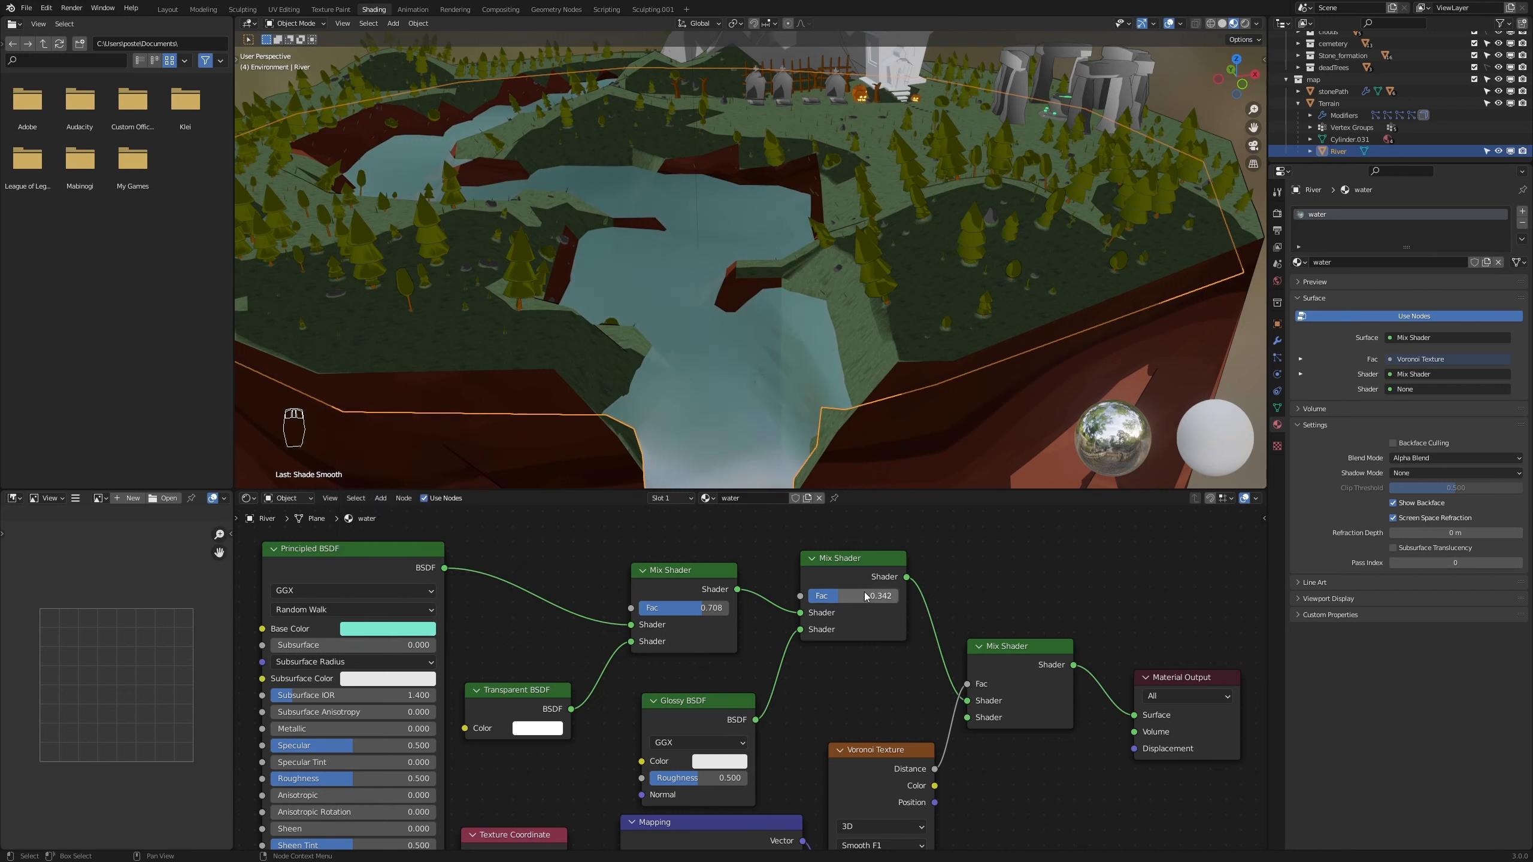
Set the factor of the Mix Shader that blends in the Glossy BSDF to 0.200
drag(834, 597, 824, 595)
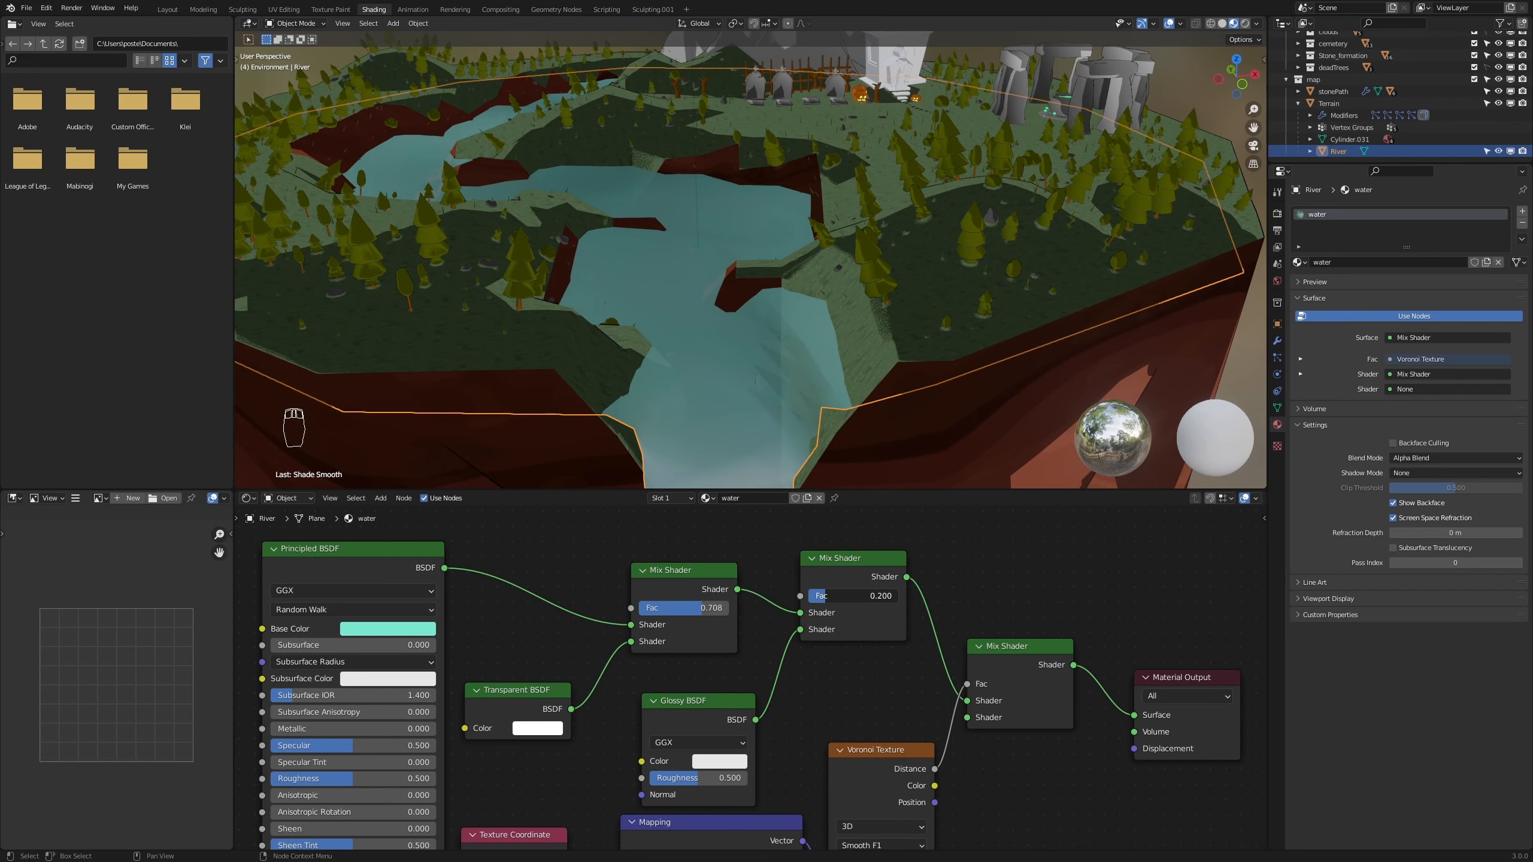
scroll(723, 310, down, 5)
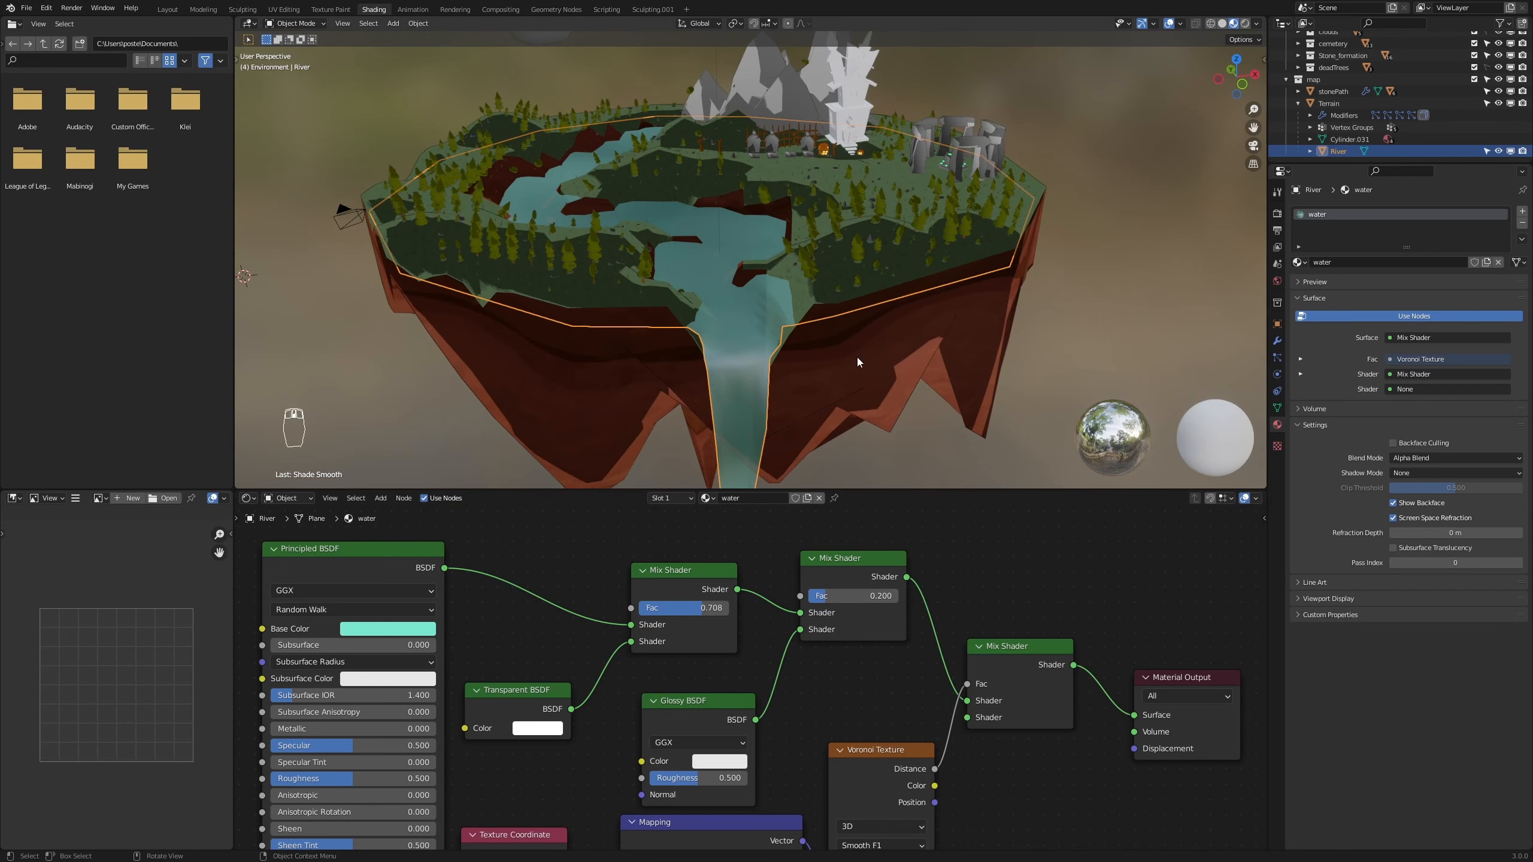
scroll(857, 361, up, 2)
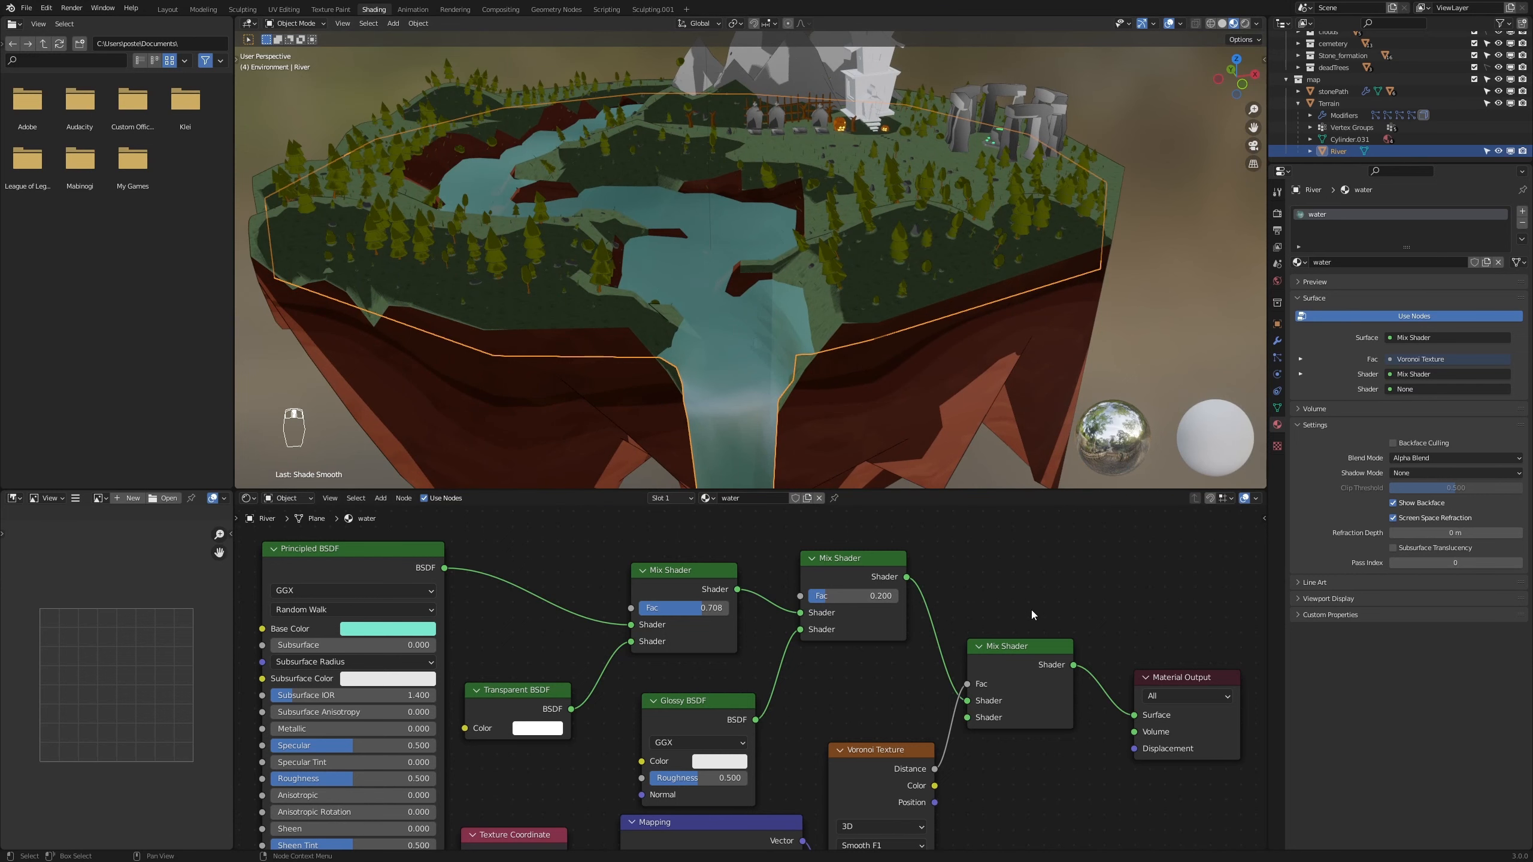
Set the water material's Voronoi Texture scale to 8 and save the file
middle_drag(1033, 612, 922, 554)
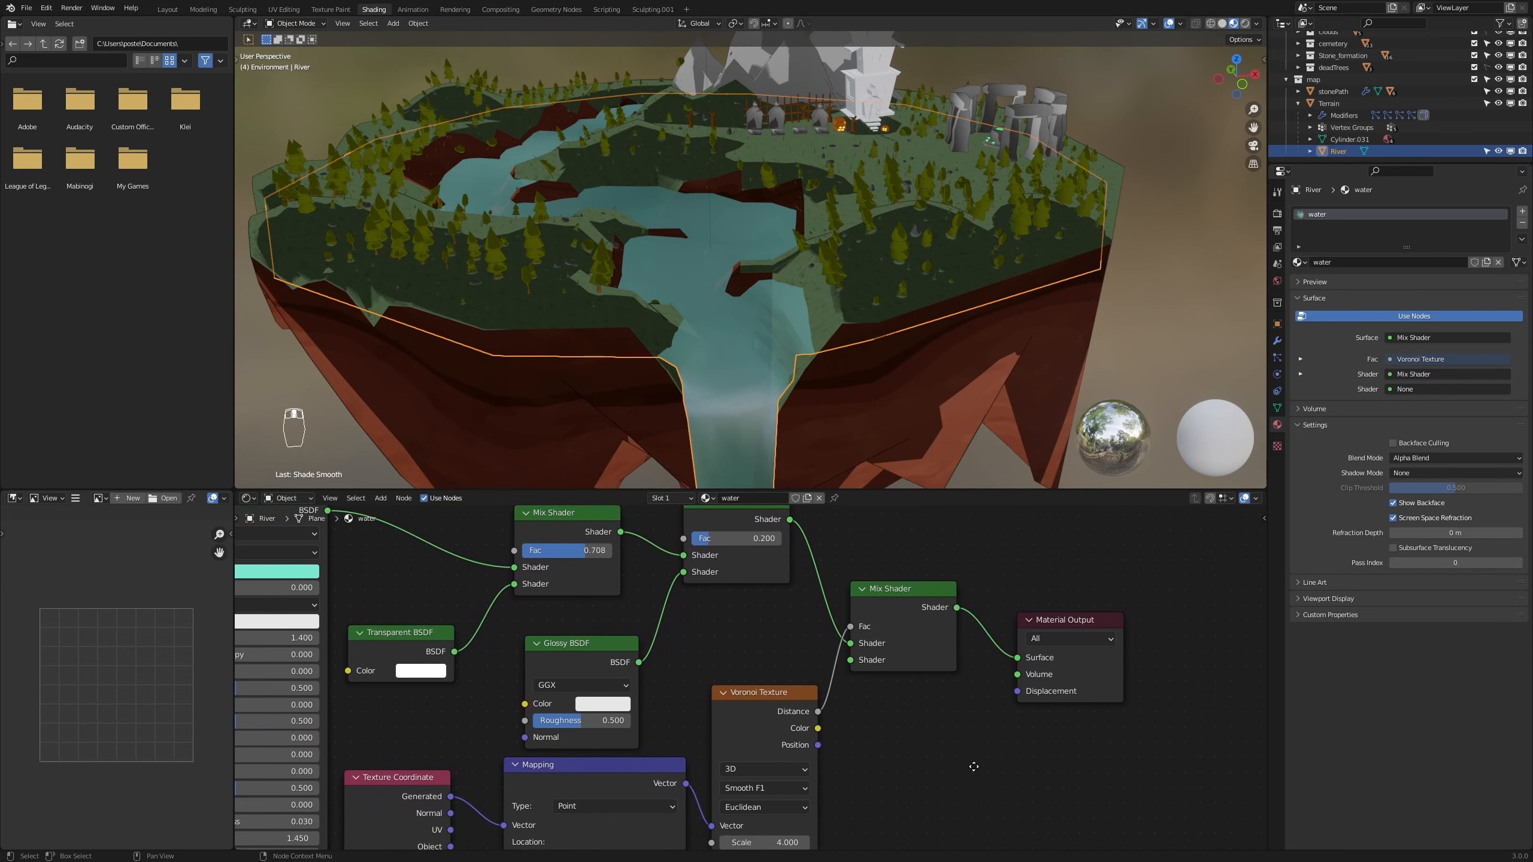
middle_drag(974, 766, 920, 670)
click(839, 753)
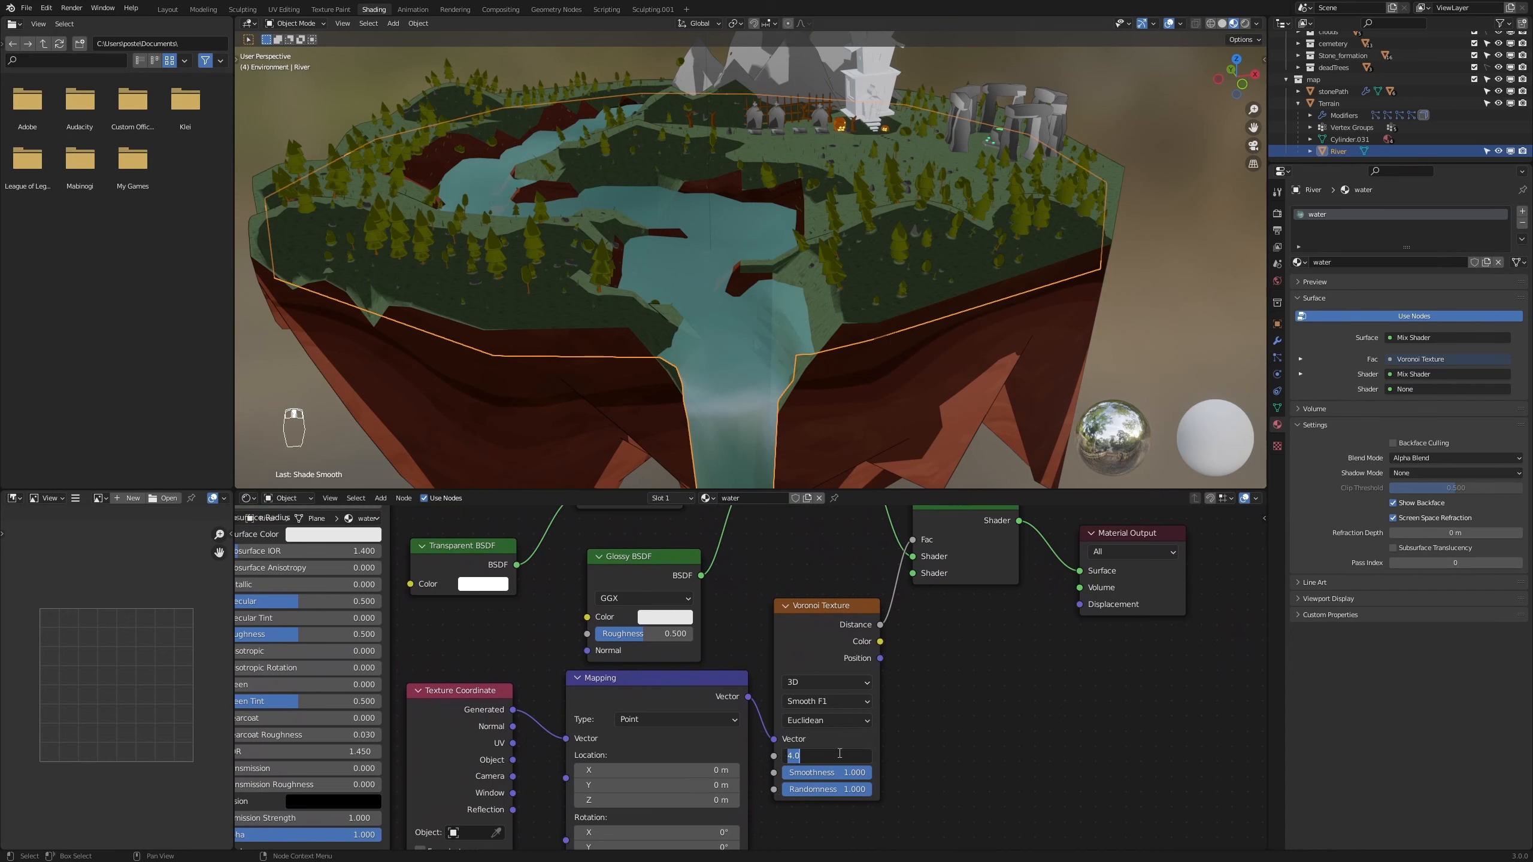
text(8)
key(Return)
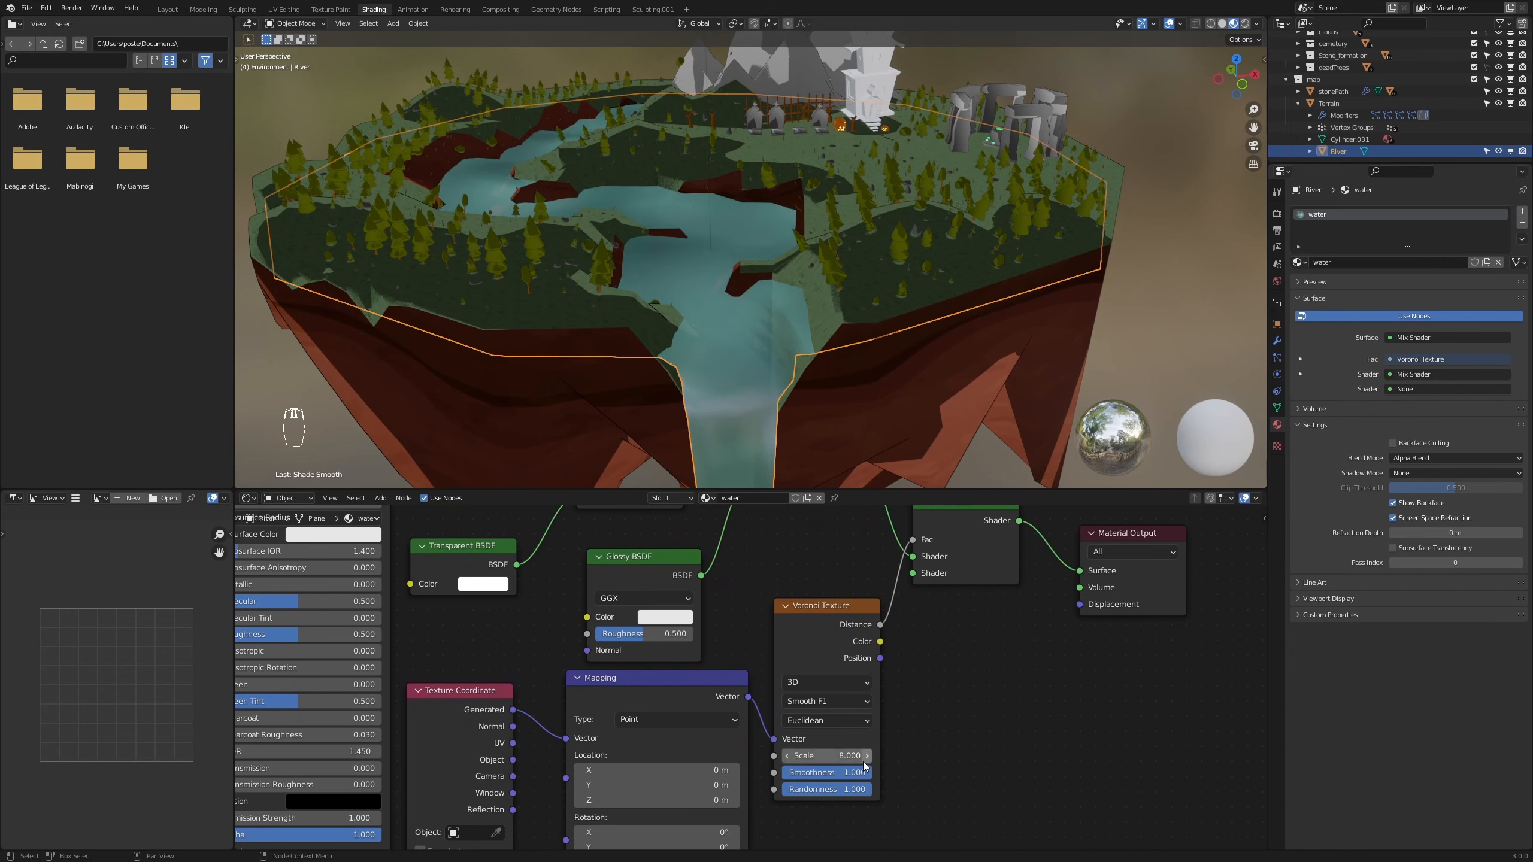
mouse_move(1138, 210)
middle_down()
mouse_move(1197, 237)
mouse_move(1143, 215)
middle_up()
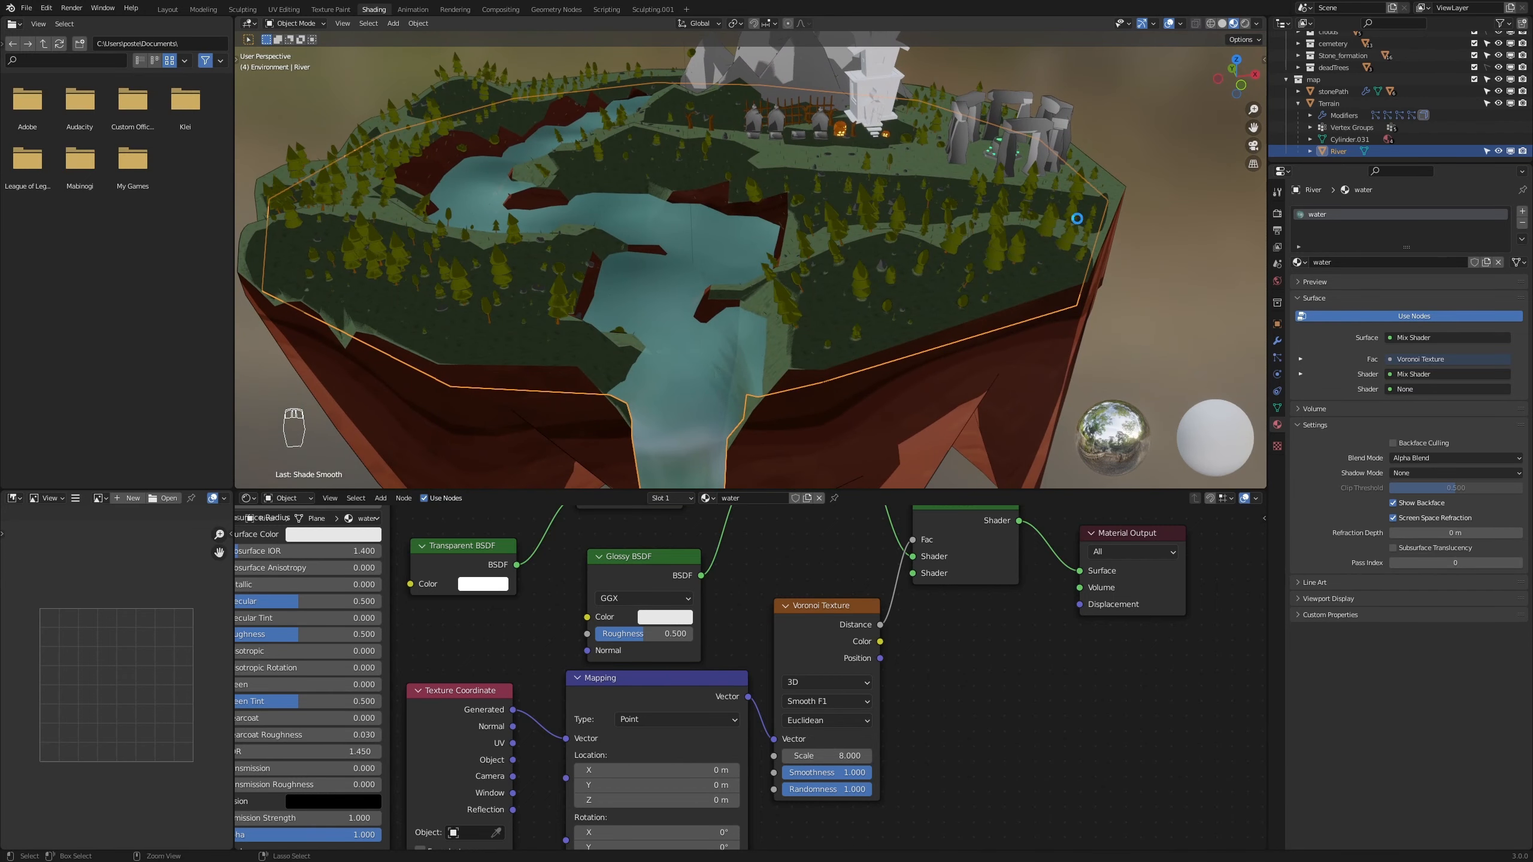
key(ctrl+s)
Set the water's Principled BSDF roughness to 0.591 and specular to 1.000
scroll(965, 642, down, 1)
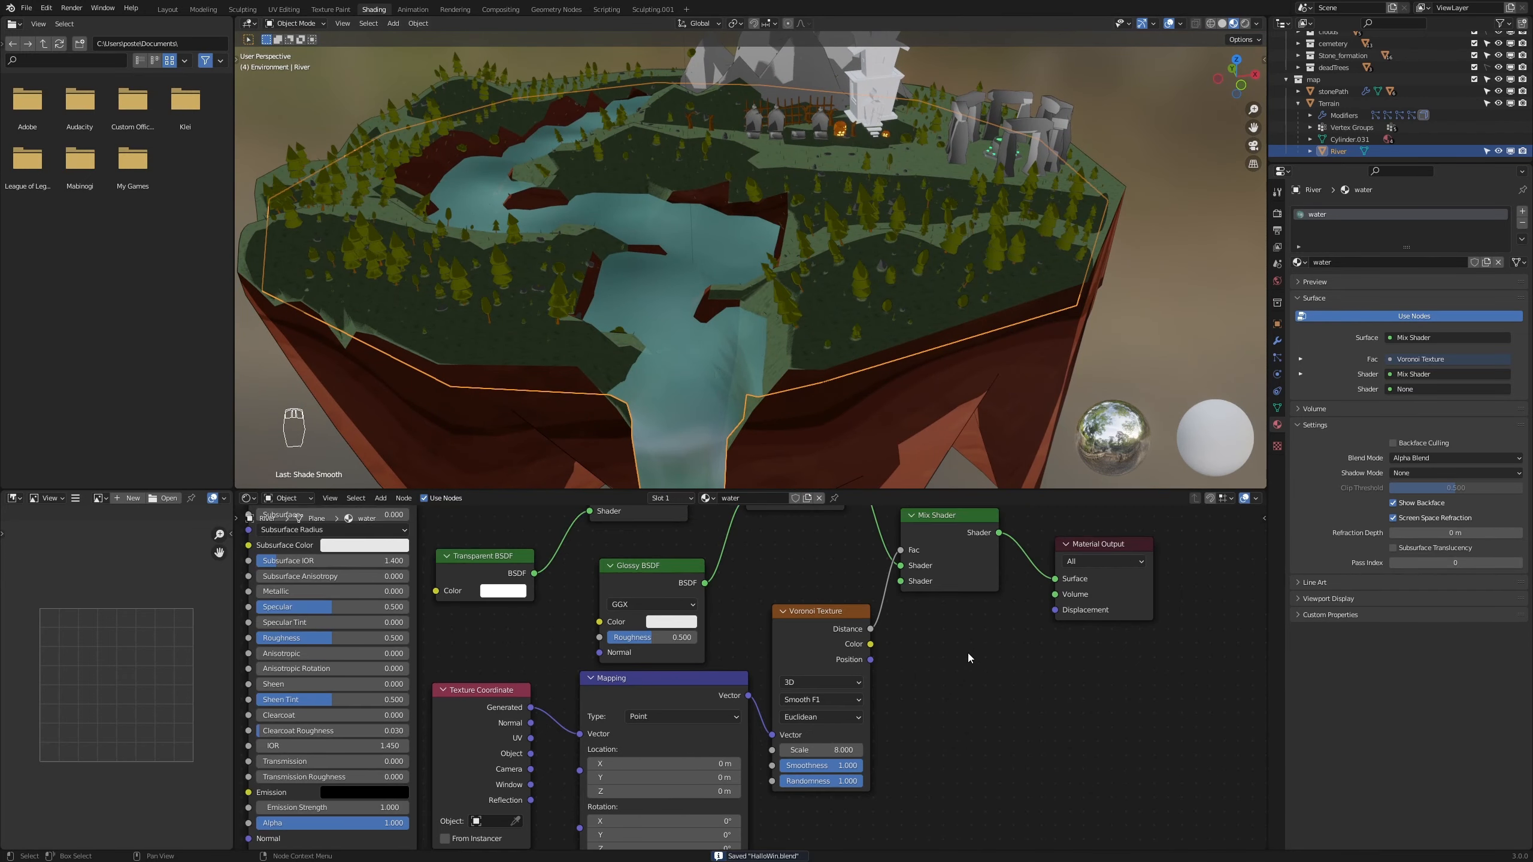
middle_drag(749, 582, 920, 558)
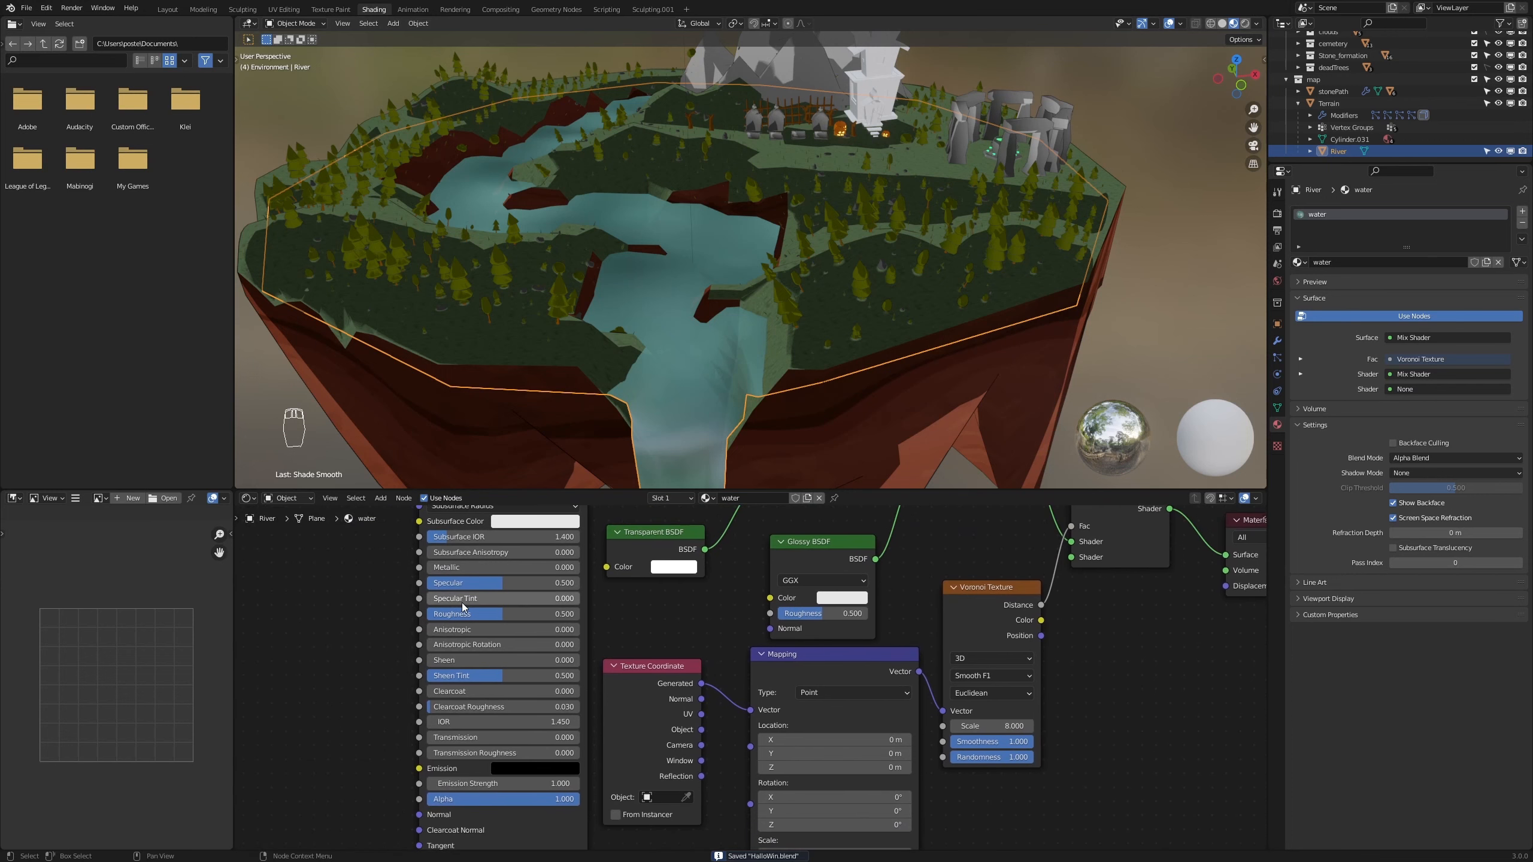
drag(503, 614, 567, 585)
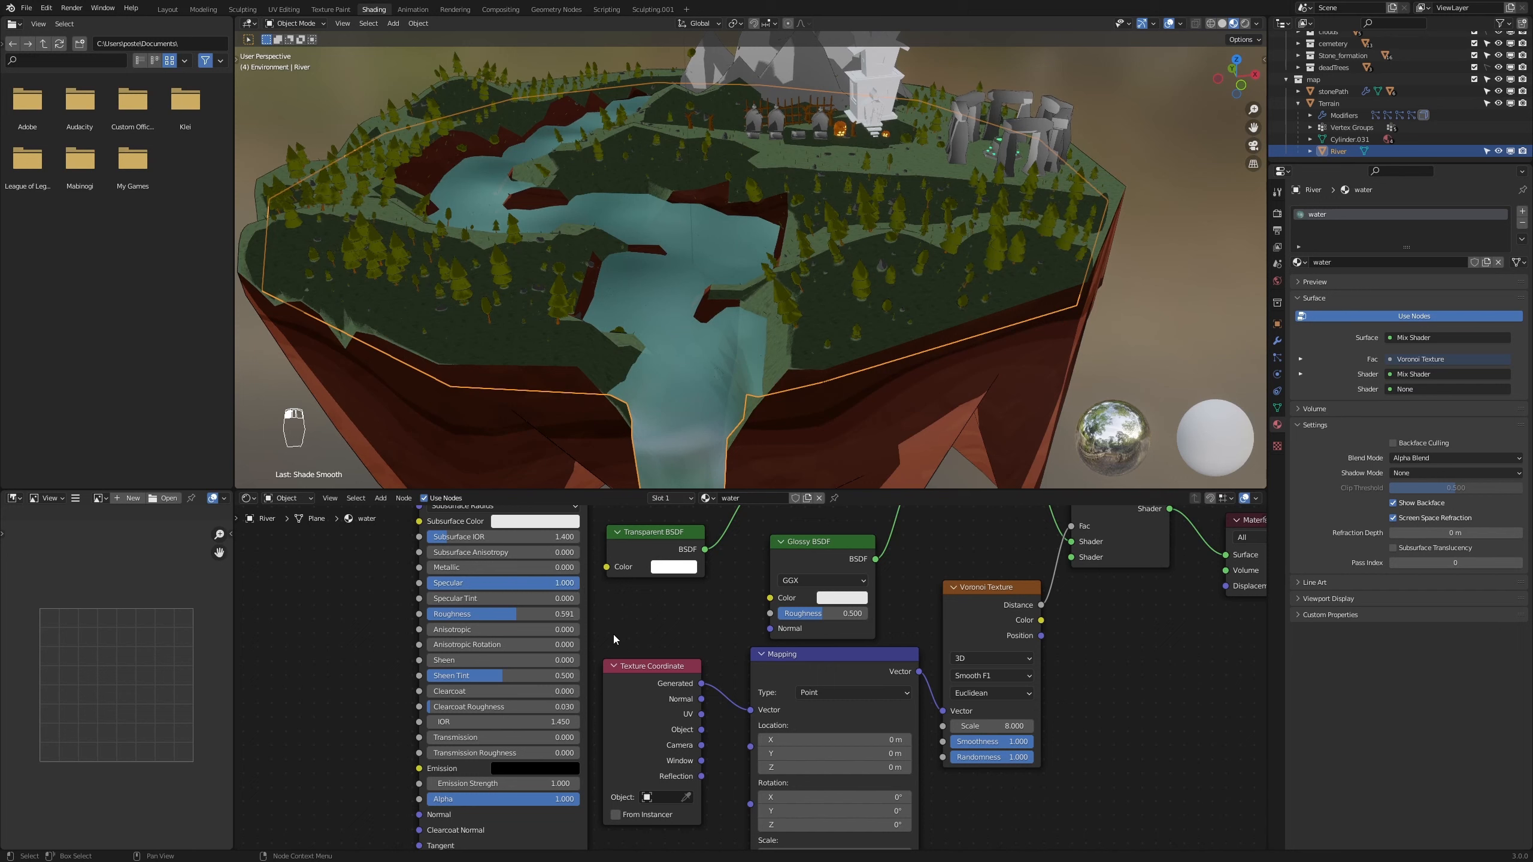
Tint the Transparent BSDF color of the water material a very pale cyan
middle_drag(714, 614, 581, 706)
click(548, 692)
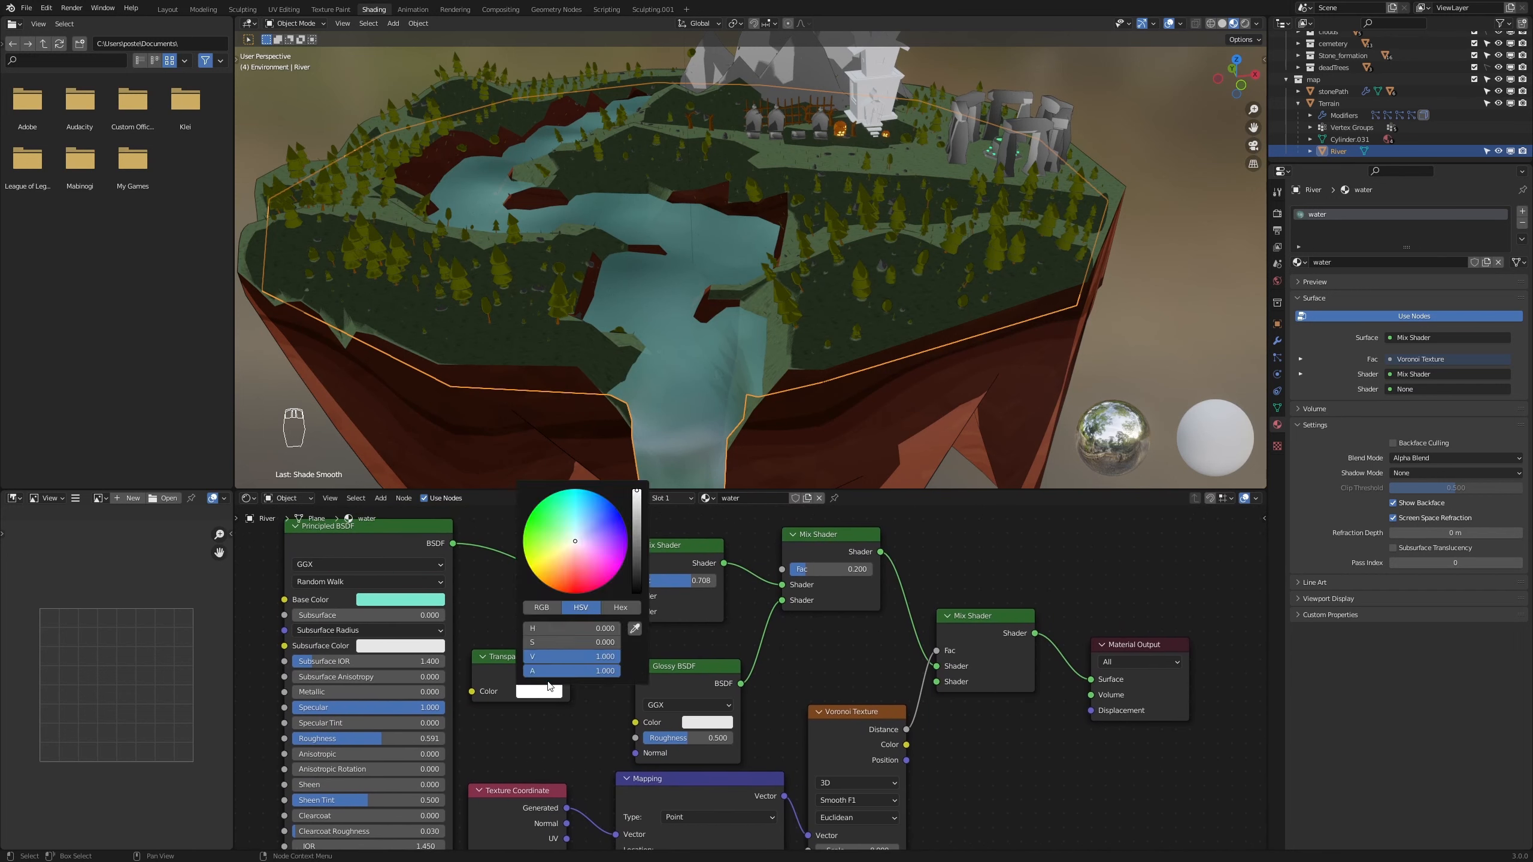
click(574, 535)
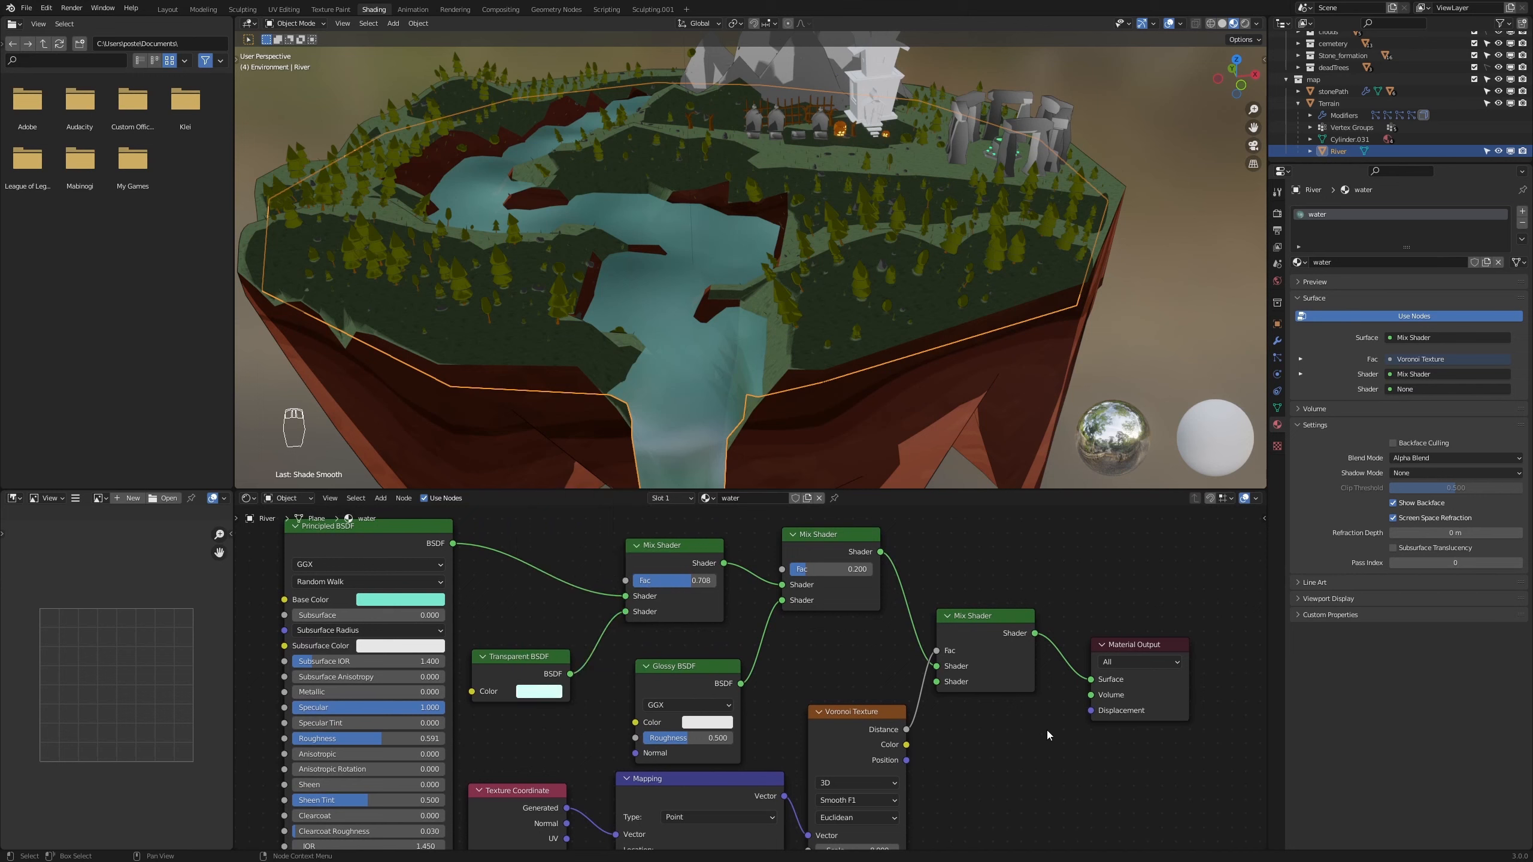
Try a Voronoi Texture scale of 8.8 and restore it to 8
middle_drag(1046, 730, 900, 667)
scroll(774, 757, down, 2)
scroll(862, 701, up, 3)
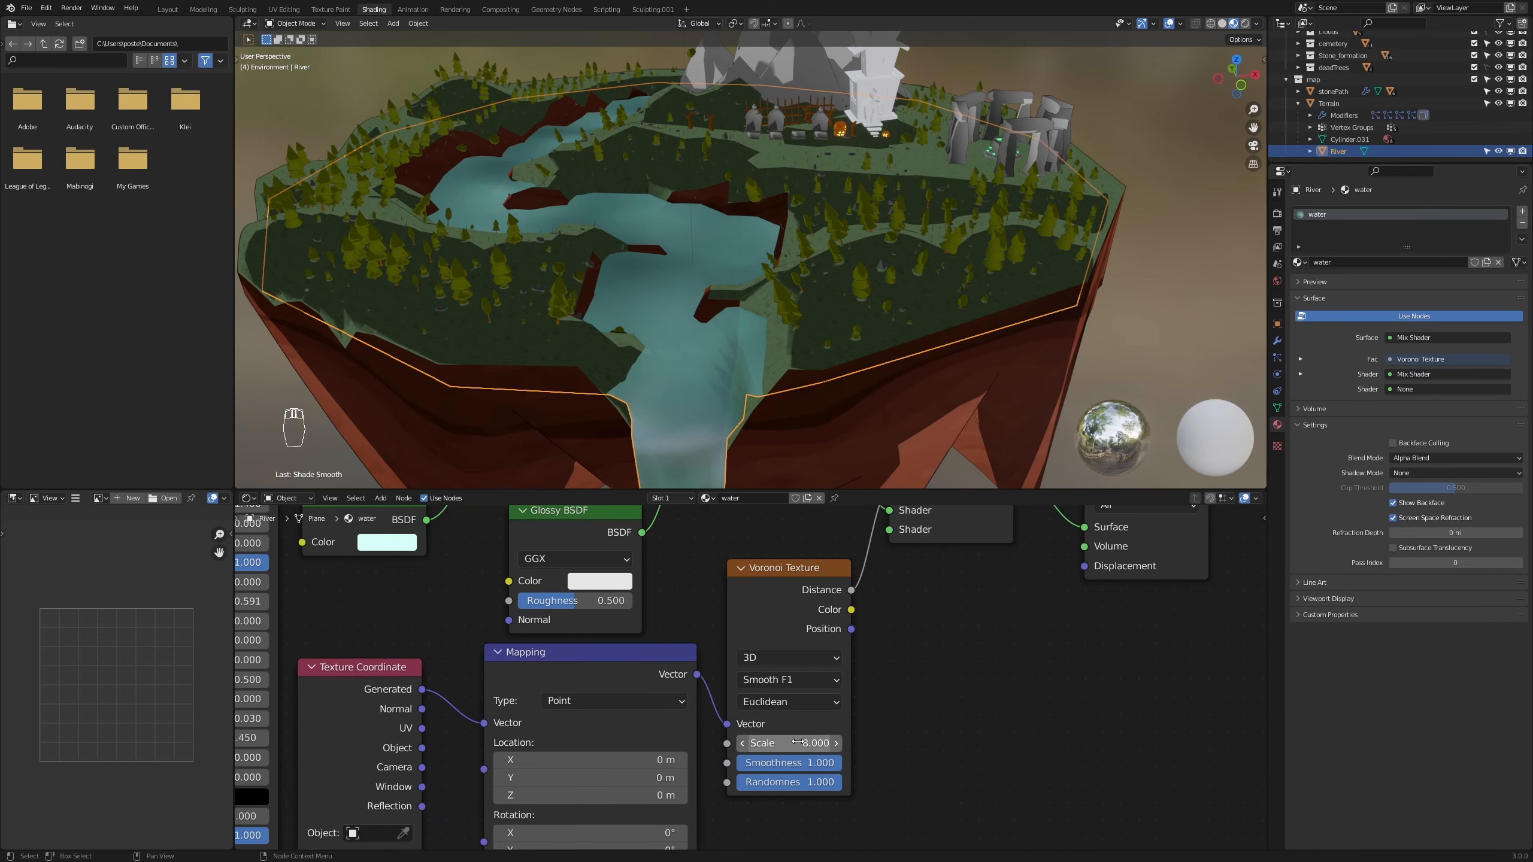
mouse_move(796, 742)
mouse_down()
mouse_move(877, 742)
mouse_move(803, 742)
mouse_up()
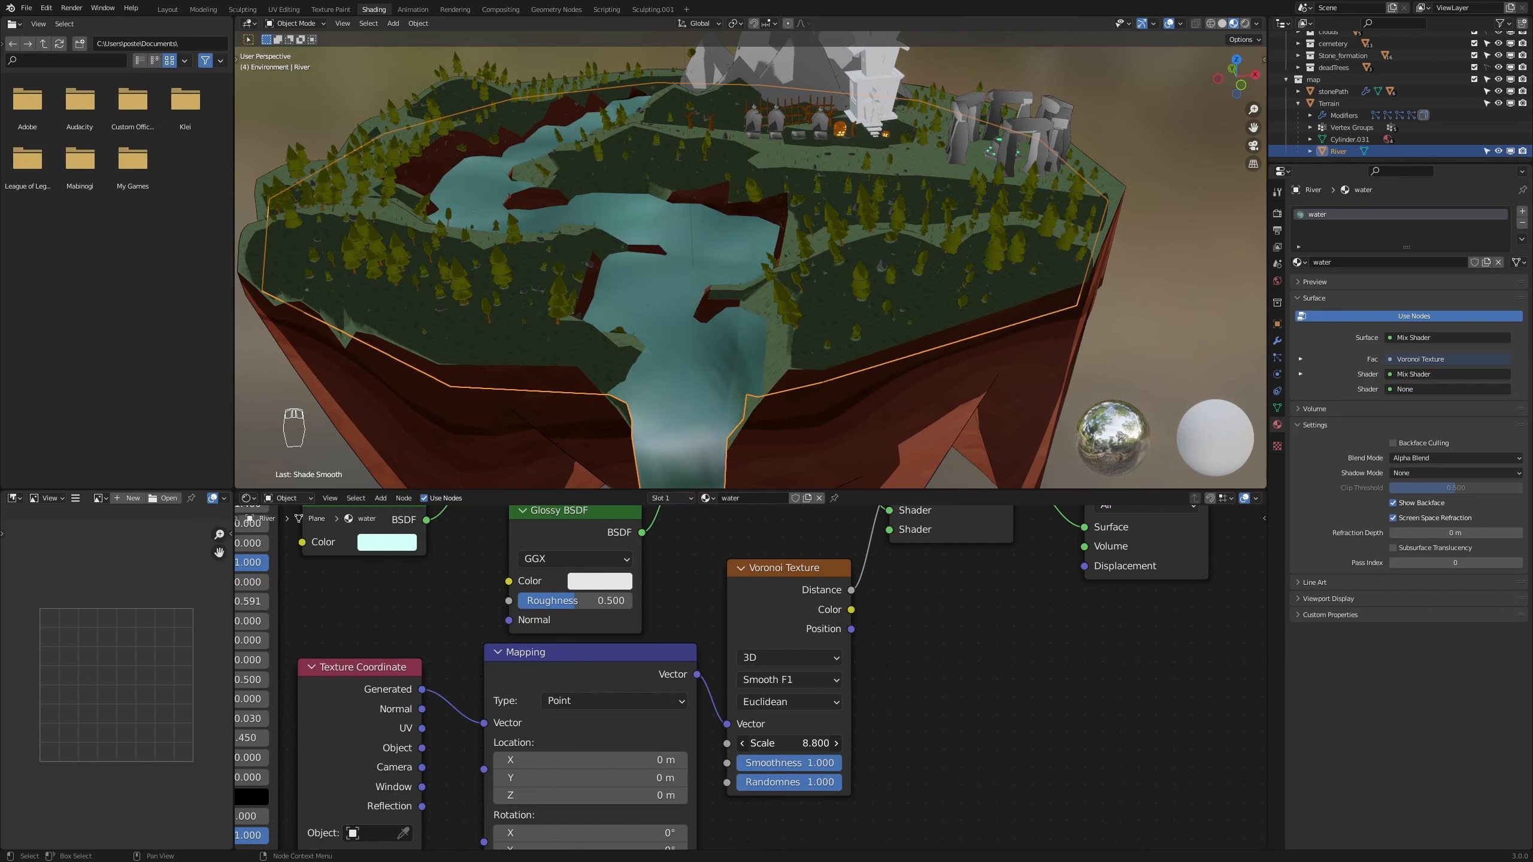
click(793, 742)
text(8)
key(Return)
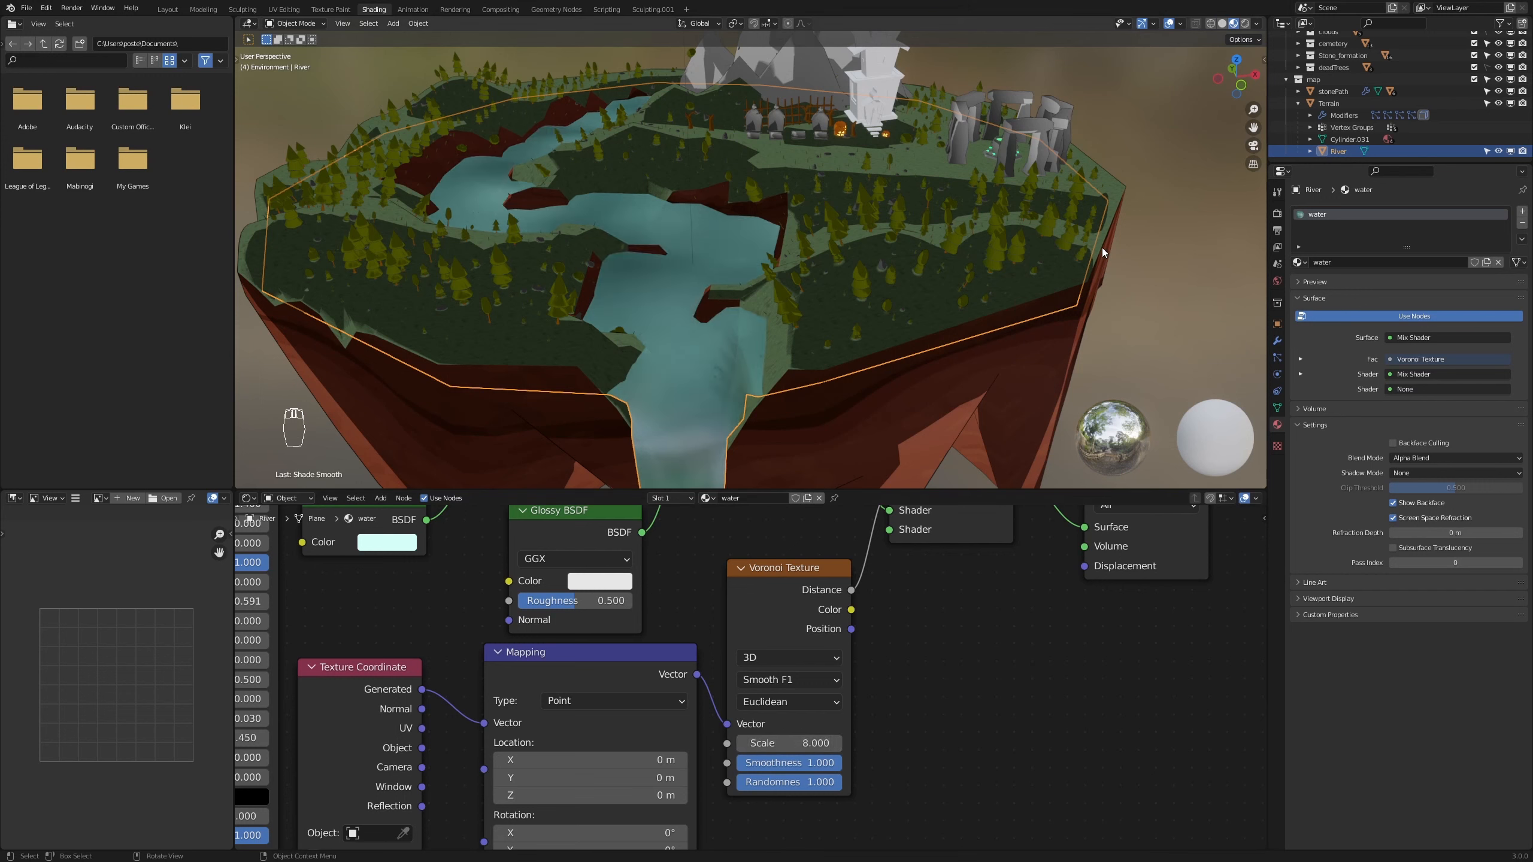
Examine the river's water and the surrounding island from several angles, ending on the mountains
click(1160, 260)
scroll(1156, 277, down, 4)
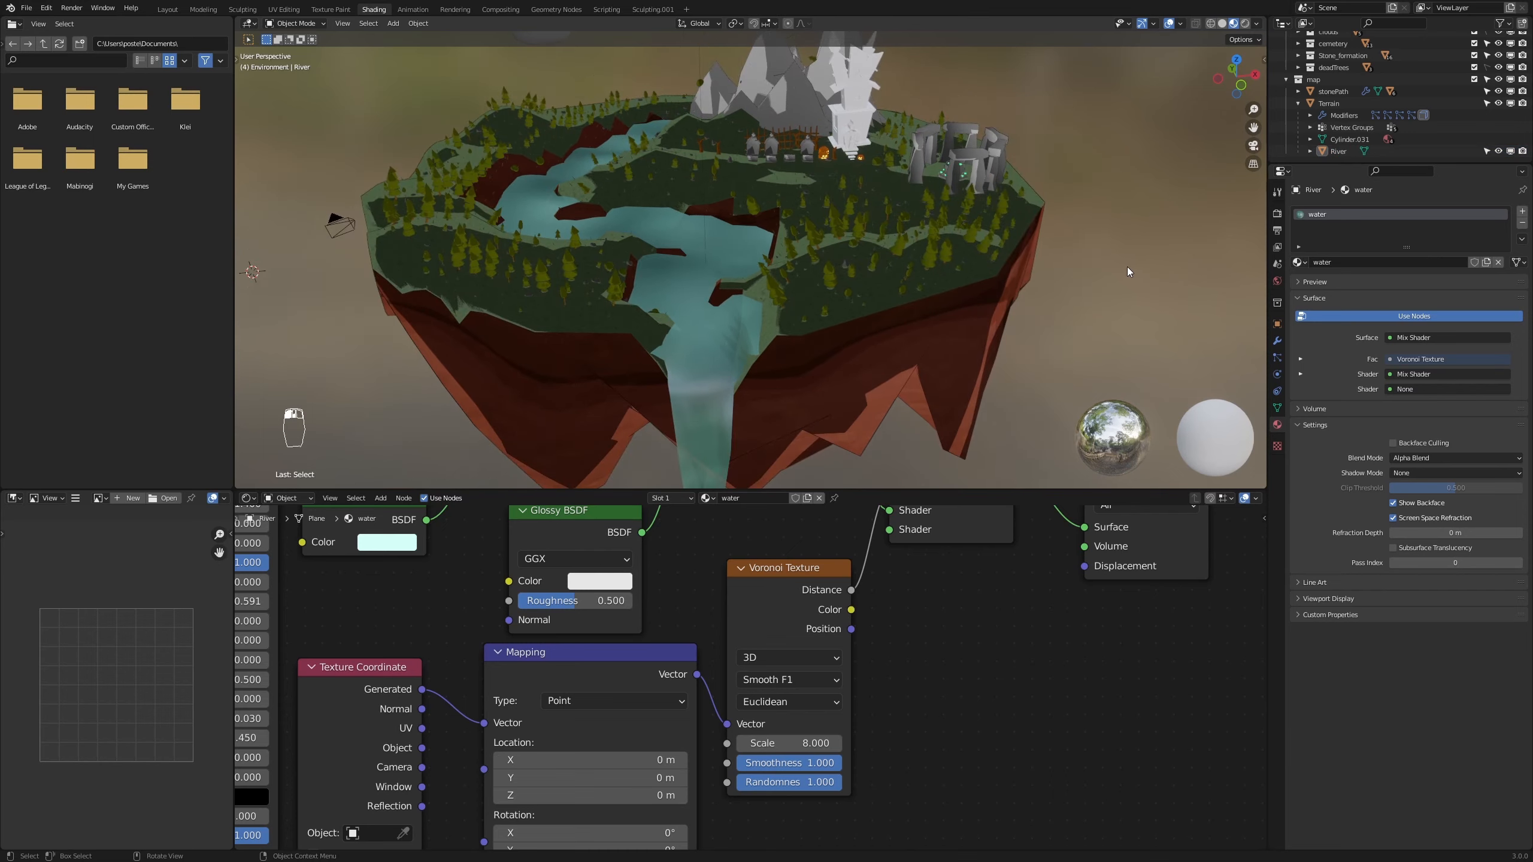
scroll(1092, 289, up, 3)
middle_drag(1094, 308, 1159, 292)
middle_drag(1081, 64, 961, 192)
shift+middle_drag(871, 223, 917, 259)
scroll(813, 212, up, 4)
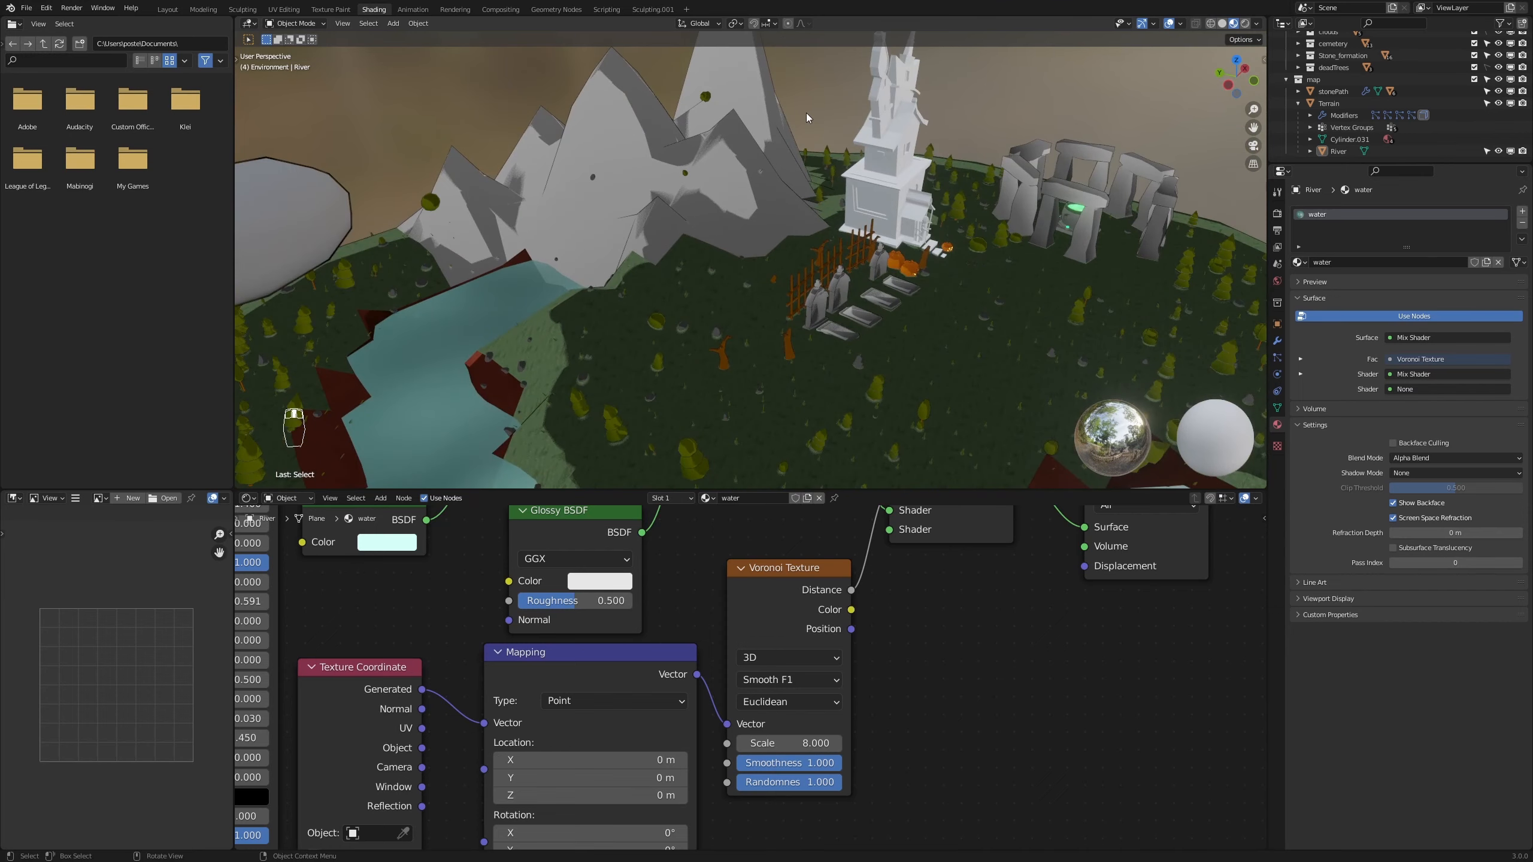
shift+middle_drag(806, 113, 870, 254)
scroll(858, 261, up, 1)
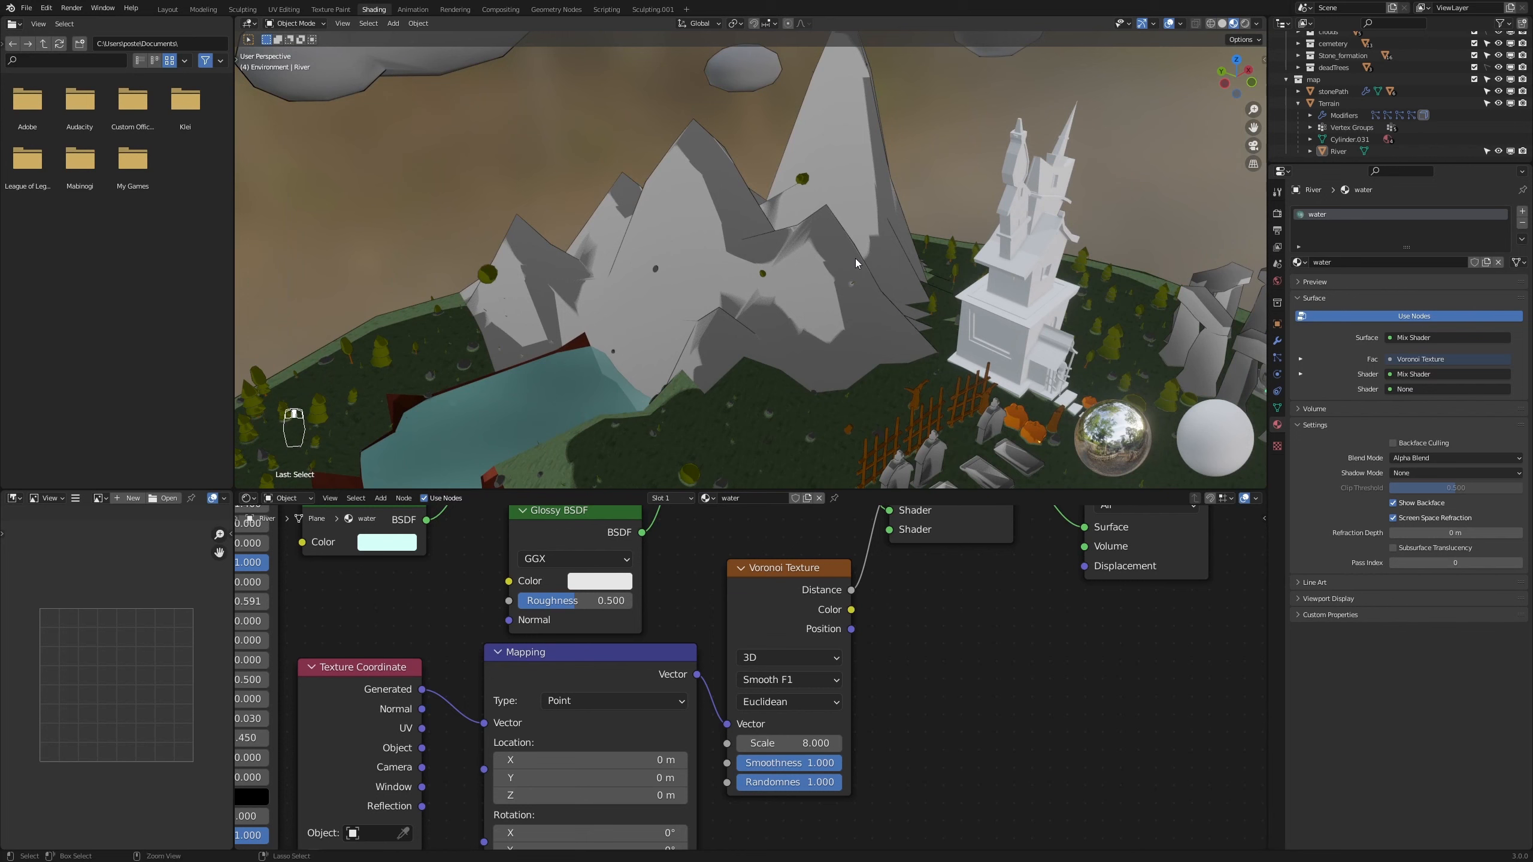
Select the terrain, save the file, and make its mountains material active for editing
click(851, 257)
key(ctrl+s)
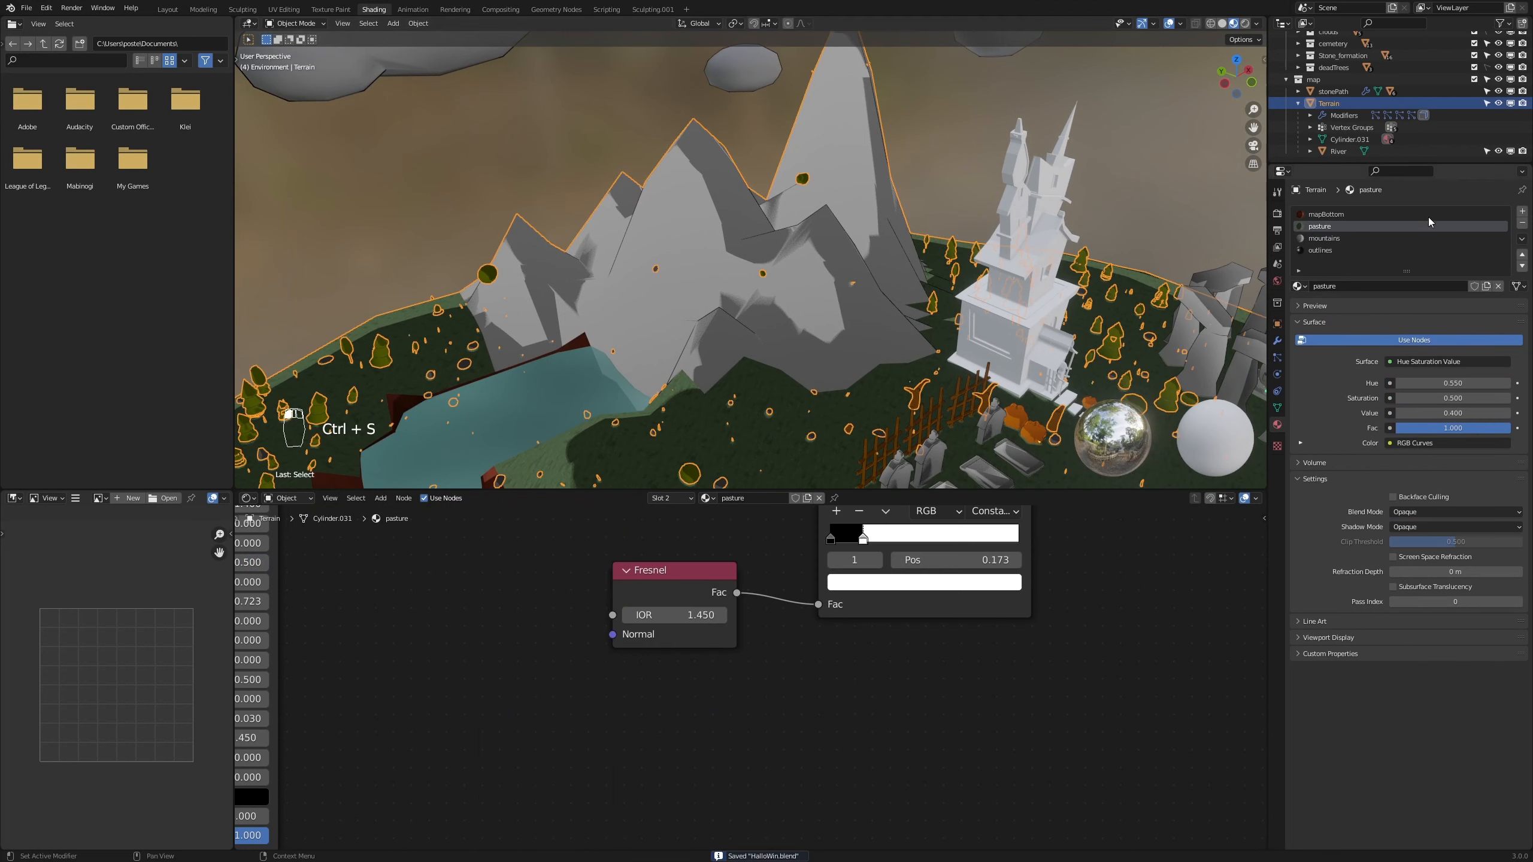
click(1323, 239)
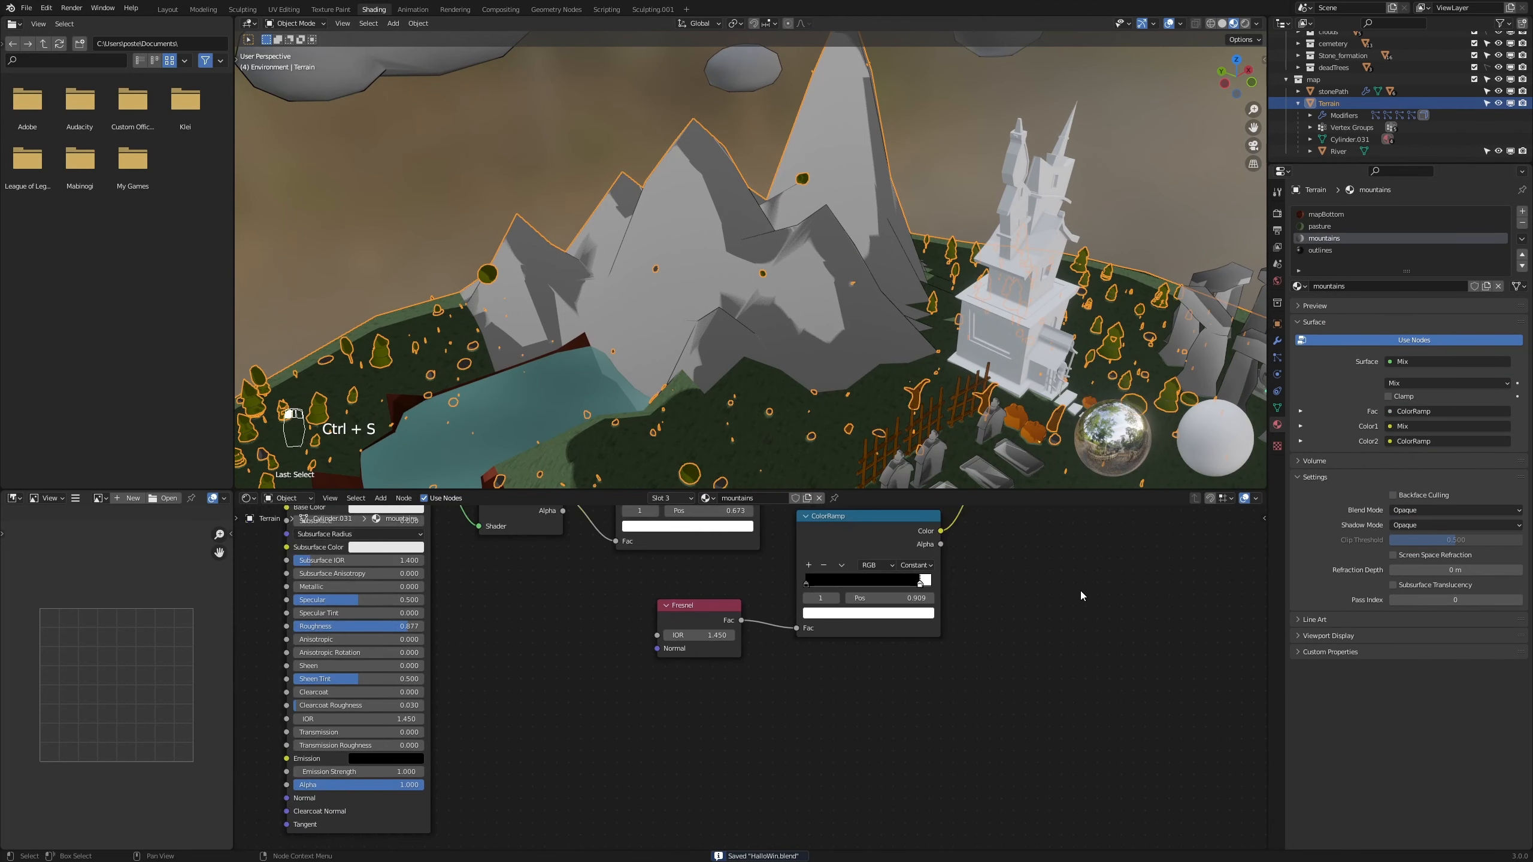
Remove the middle stop of the ColorRamp fed by the Mapping node and brighten its last stop to value 0.726
scroll(1080, 593, down, 5)
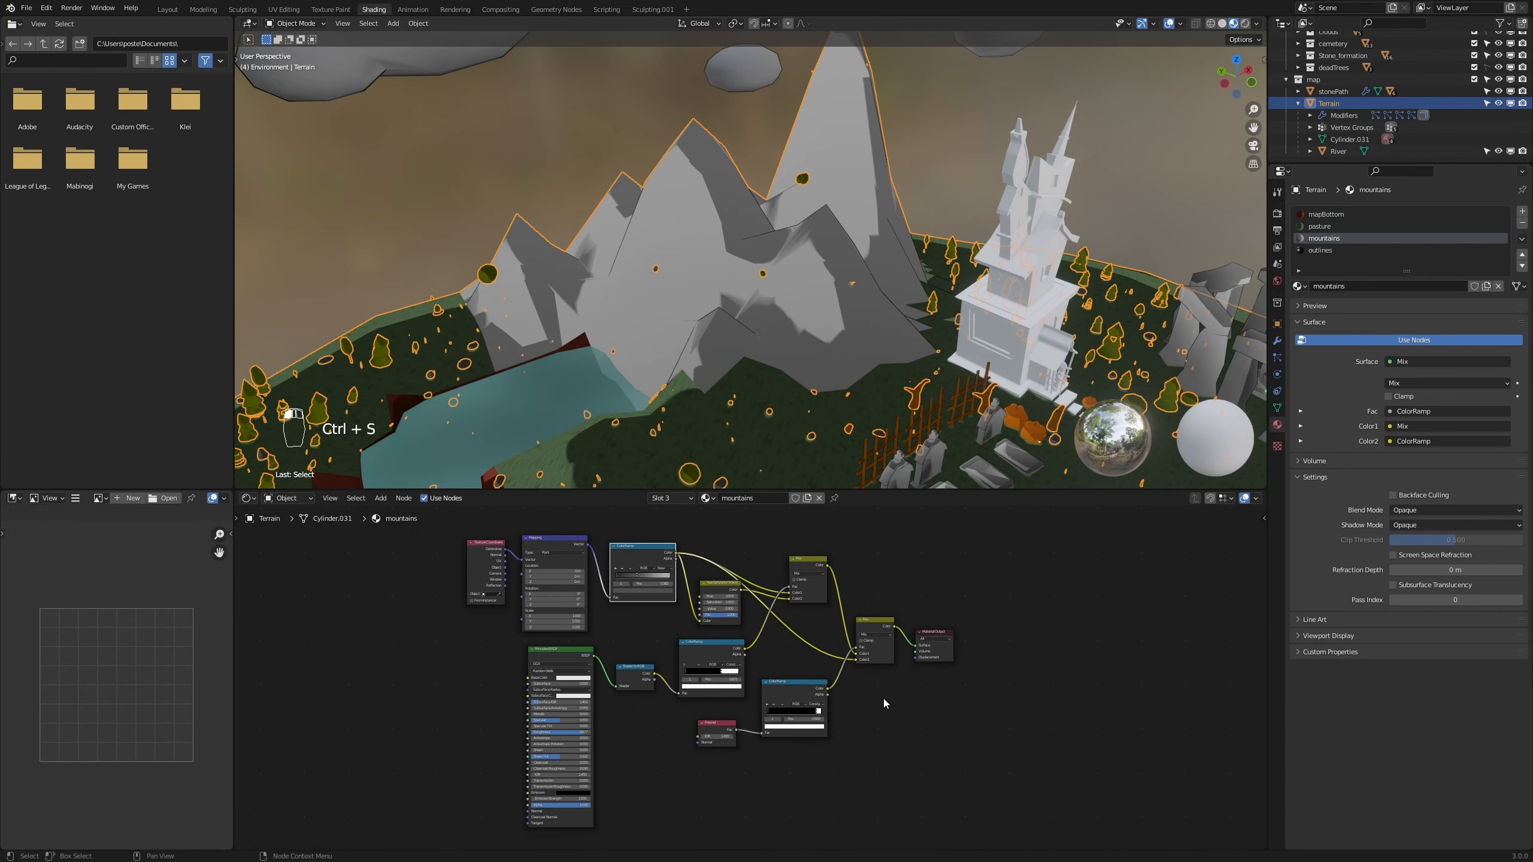
scroll(884, 703, up, 4)
middle_drag(877, 680, 1018, 850)
scroll(800, 663, up, 4)
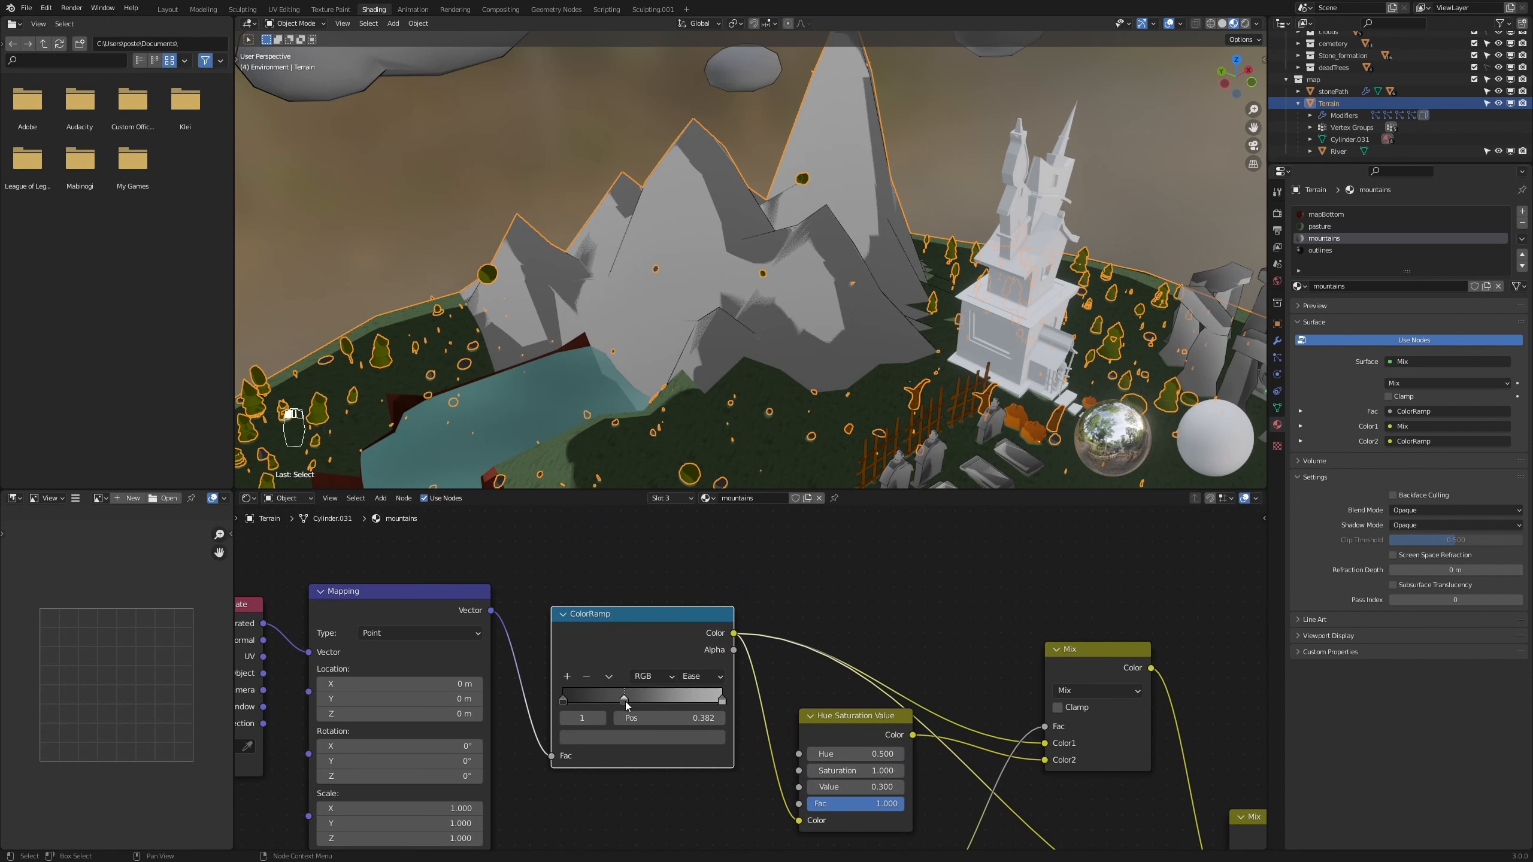
click(586, 676)
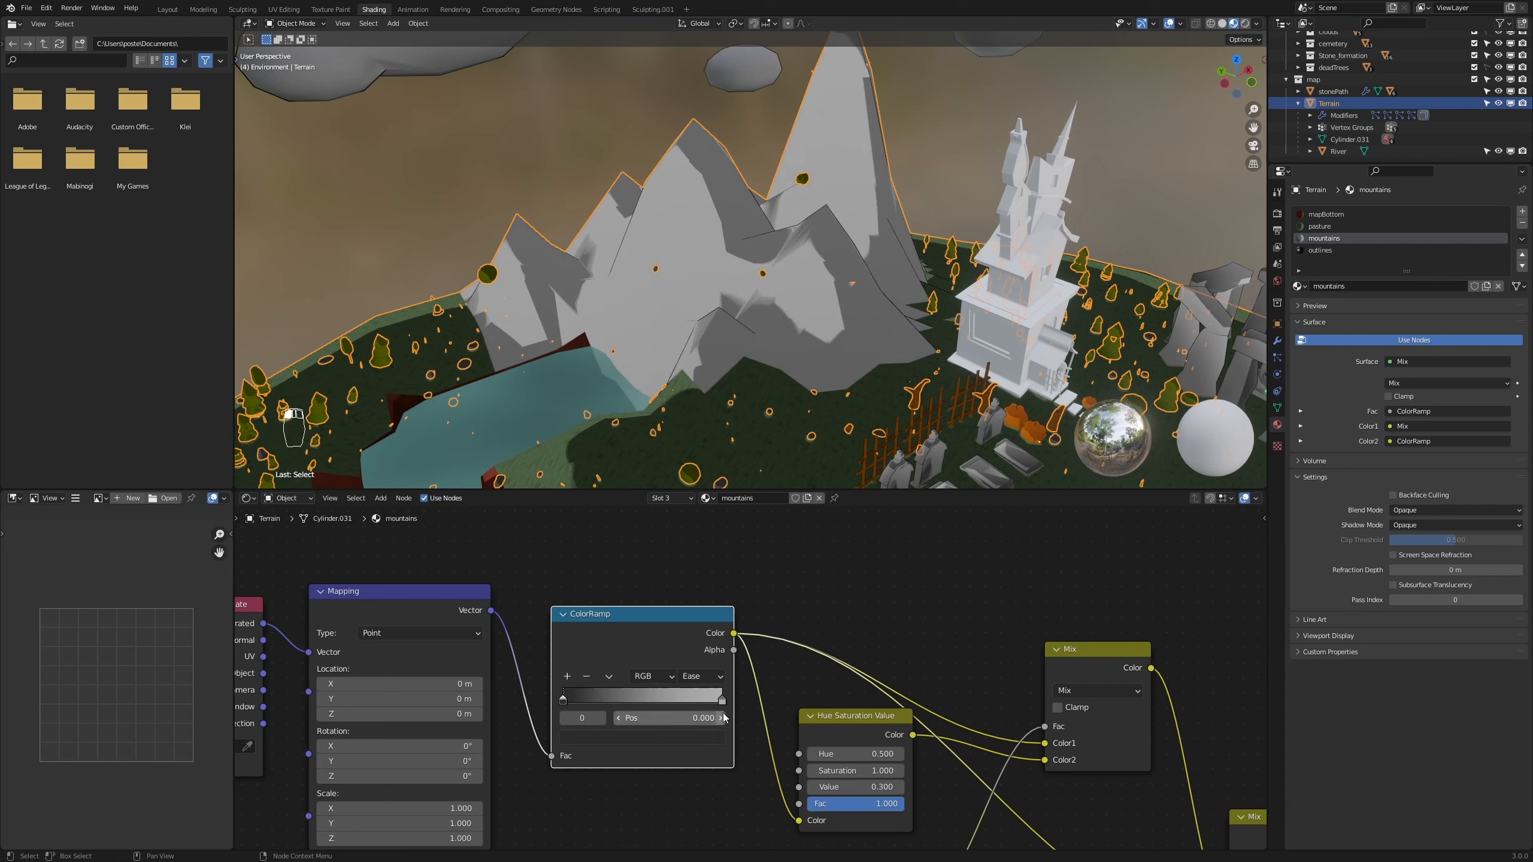
click(722, 700)
click(708, 737)
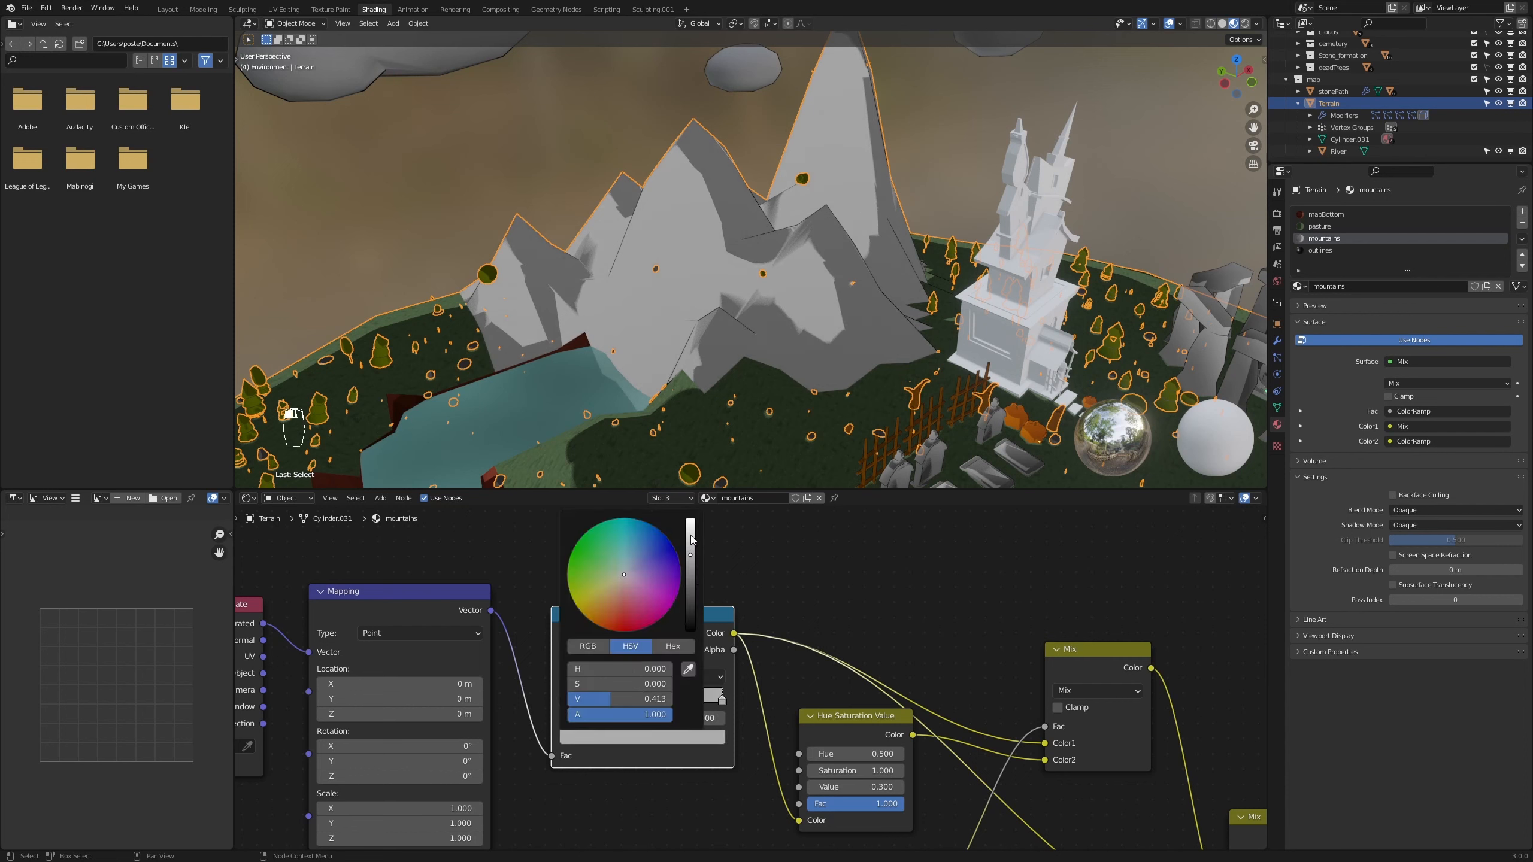
drag(692, 540, 690, 532)
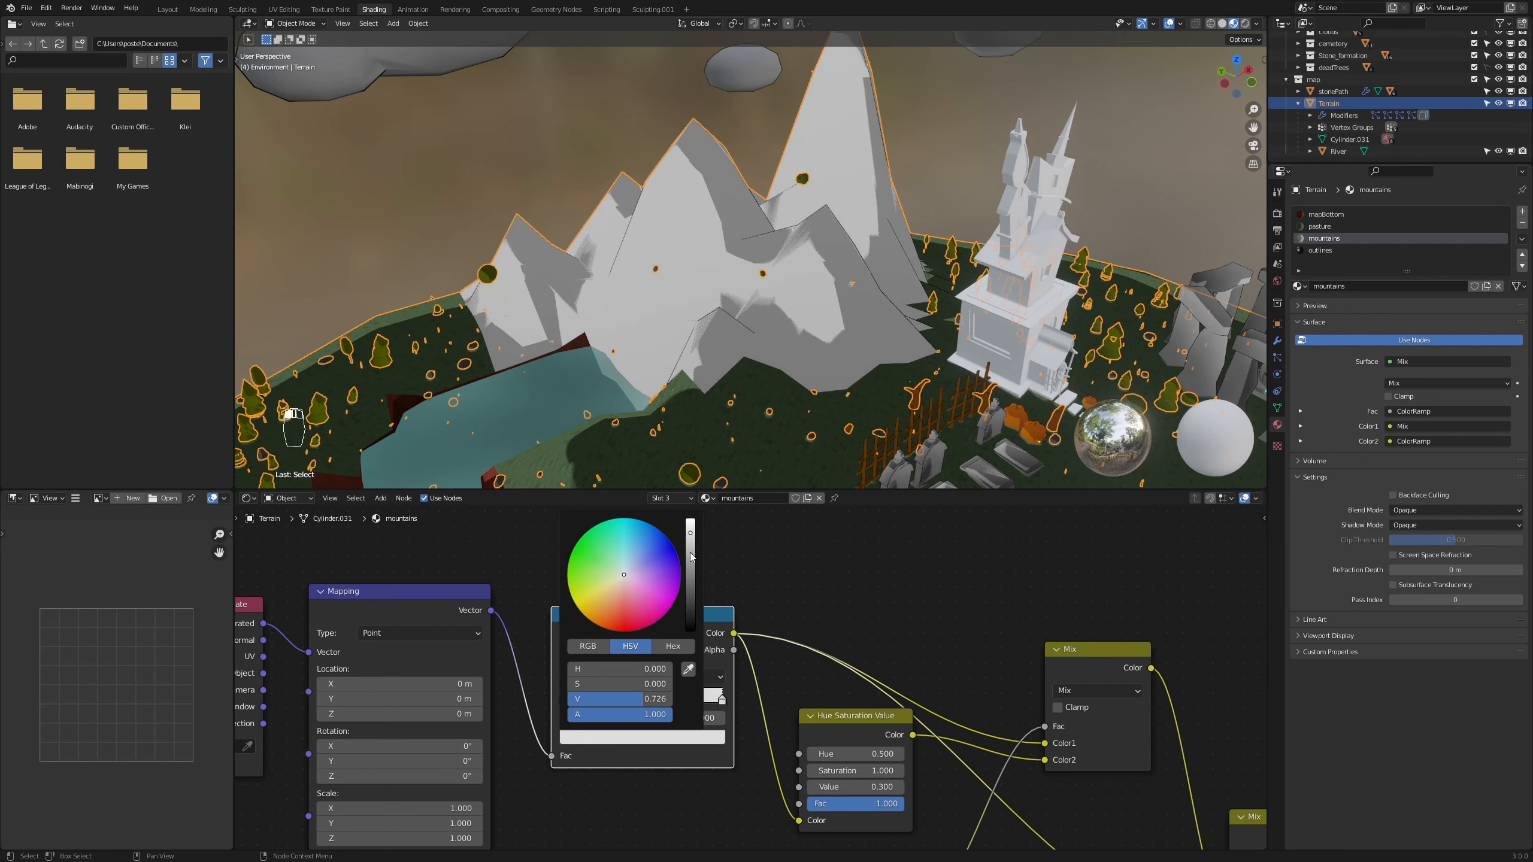
Set that ColorRamp's interpolation to Constant and move its light stop to position 0.727
click(700, 676)
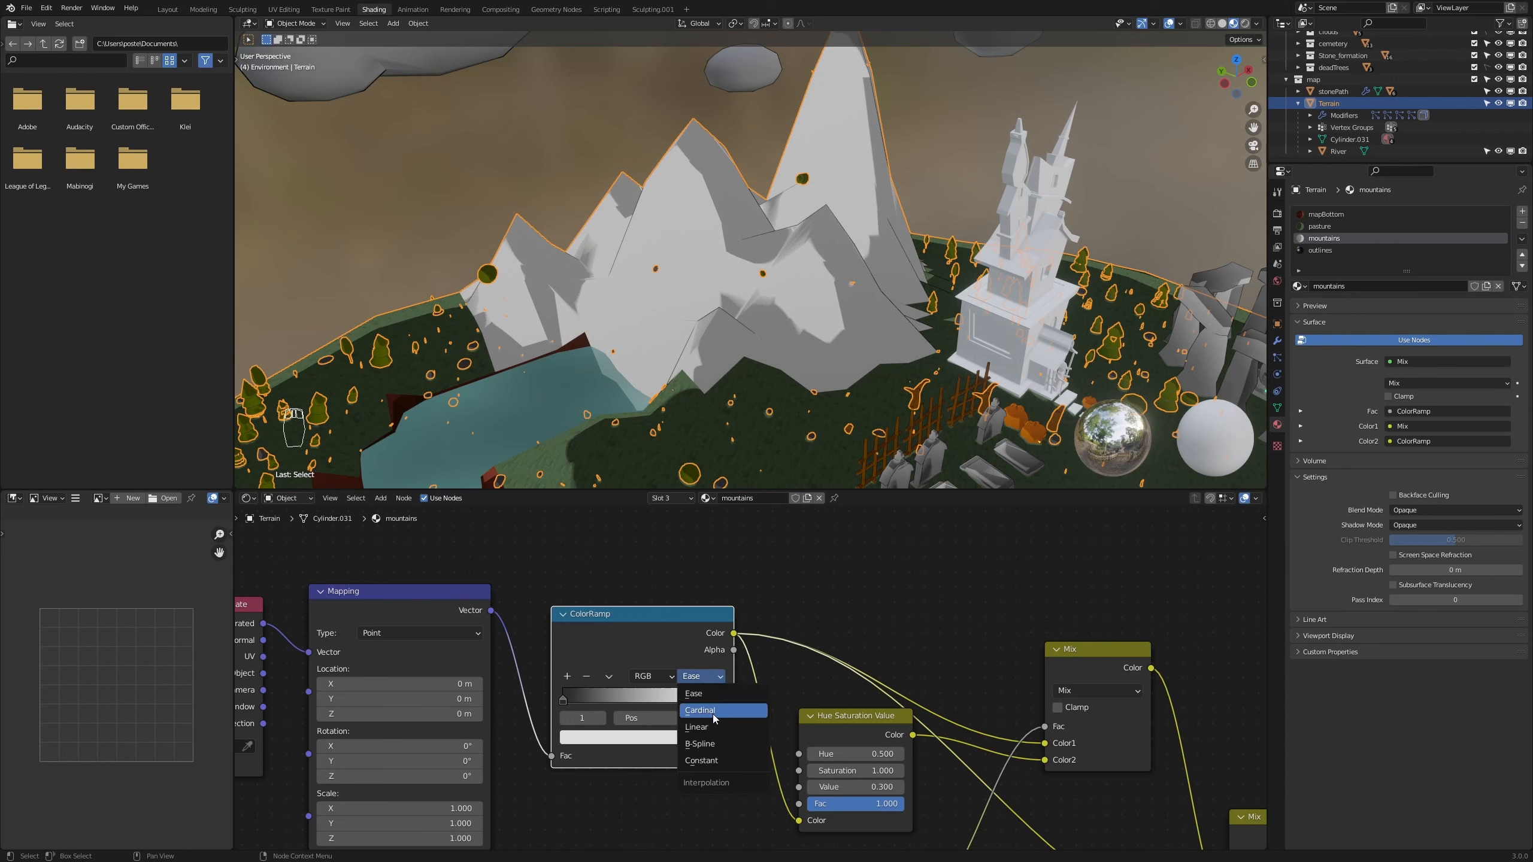
click(722, 762)
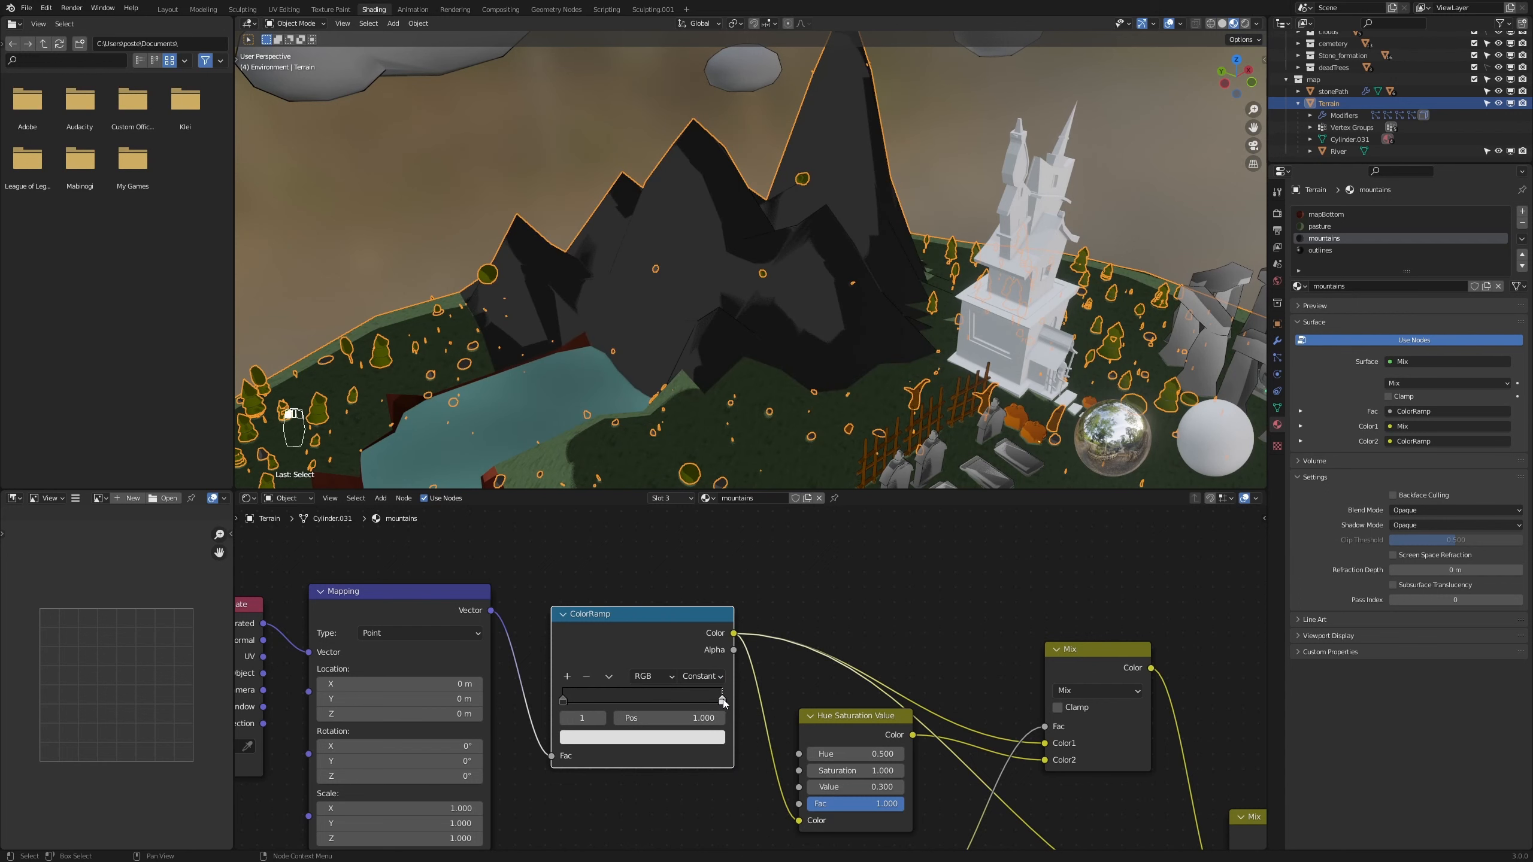
drag(723, 700, 680, 705)
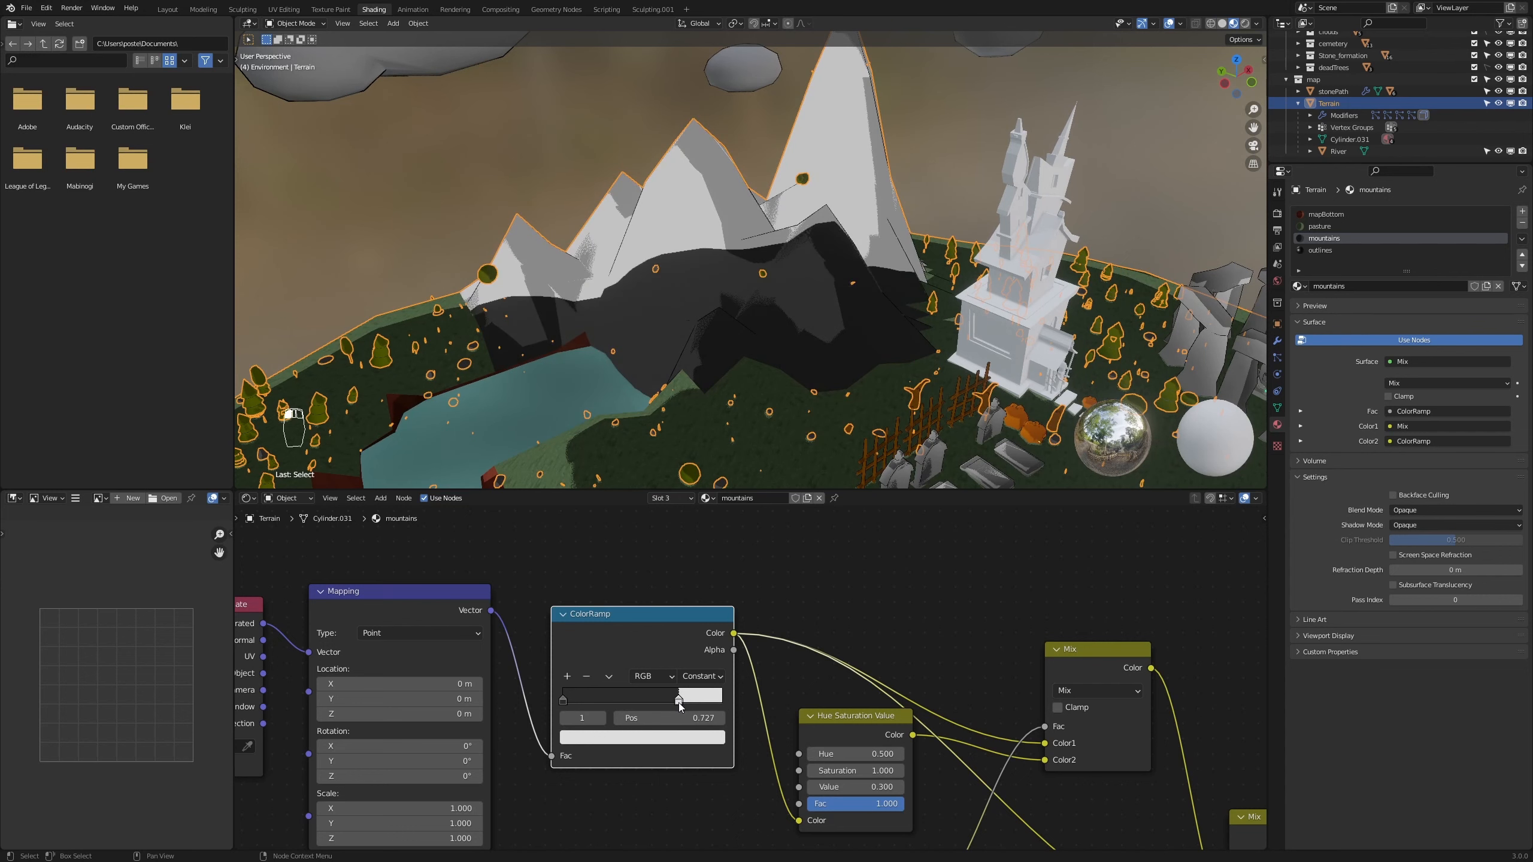
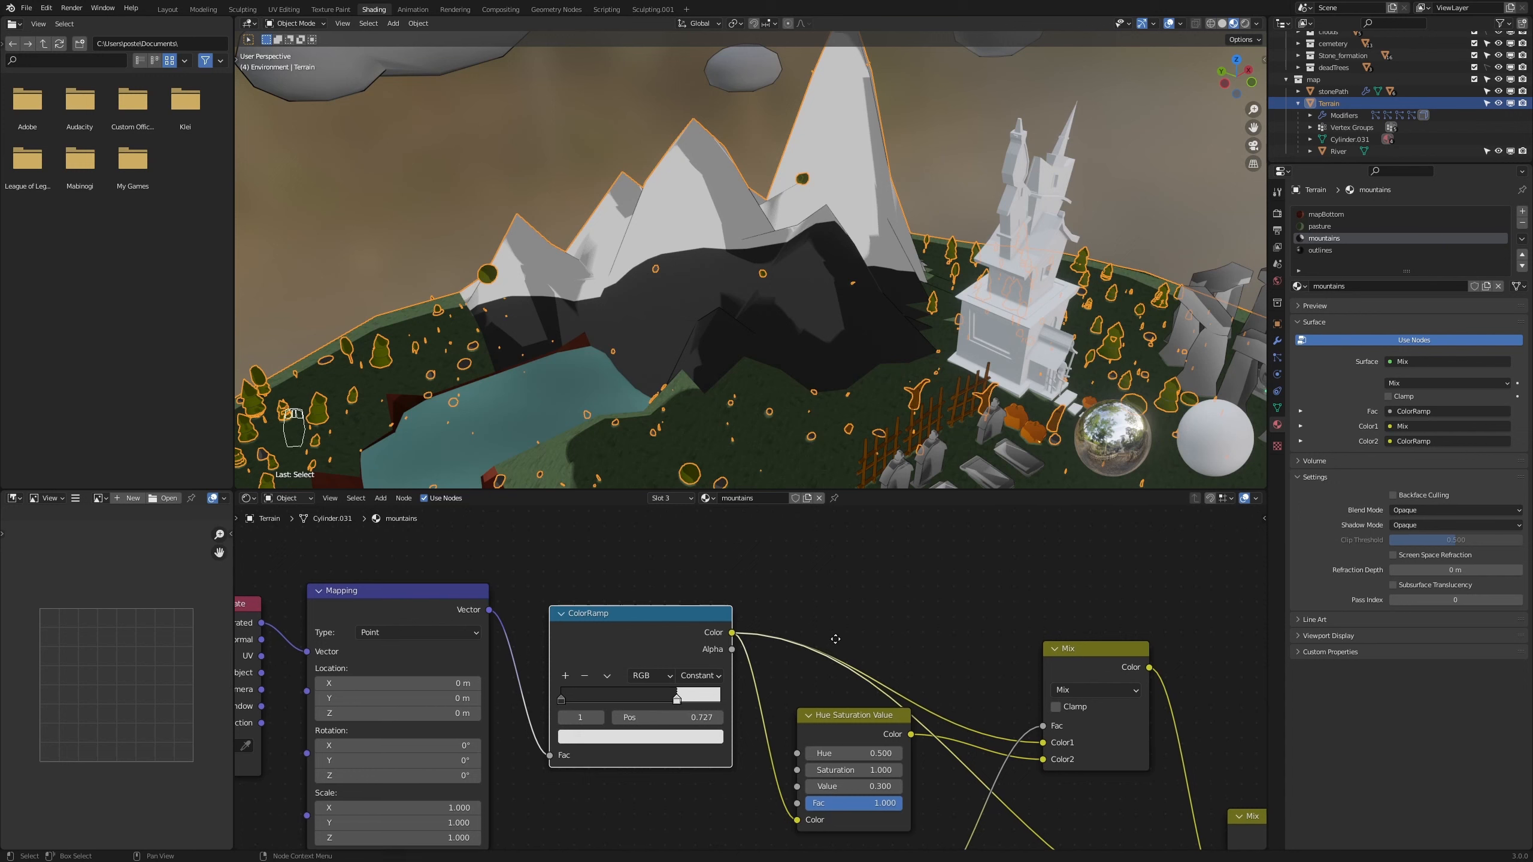
Lighten the dark stop of the same ColorRamp to a color value of 0.035
middle_drag(826, 644, 806, 620)
click(538, 680)
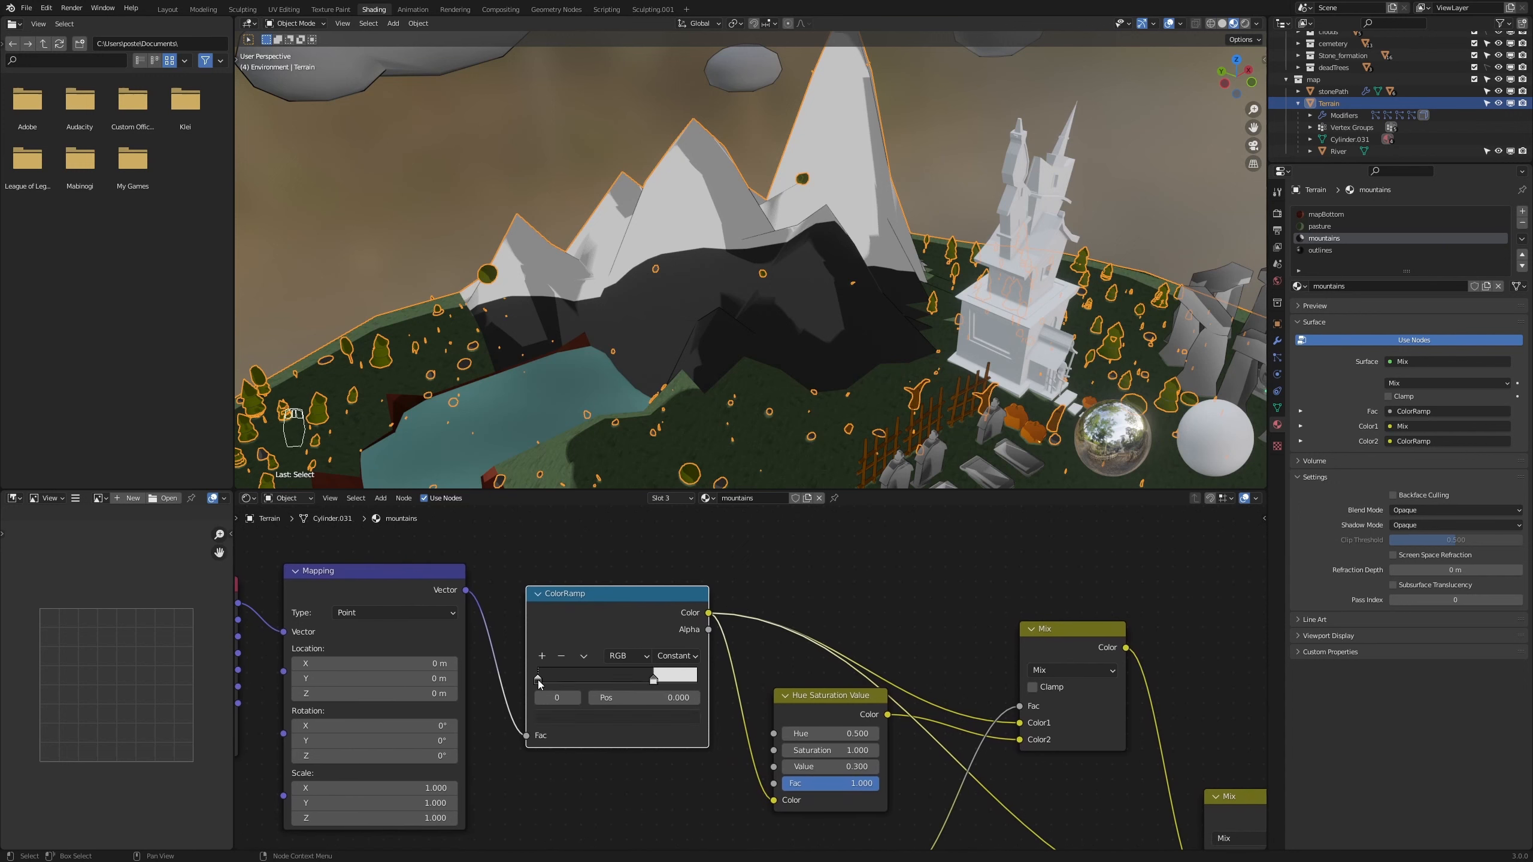
click(673, 716)
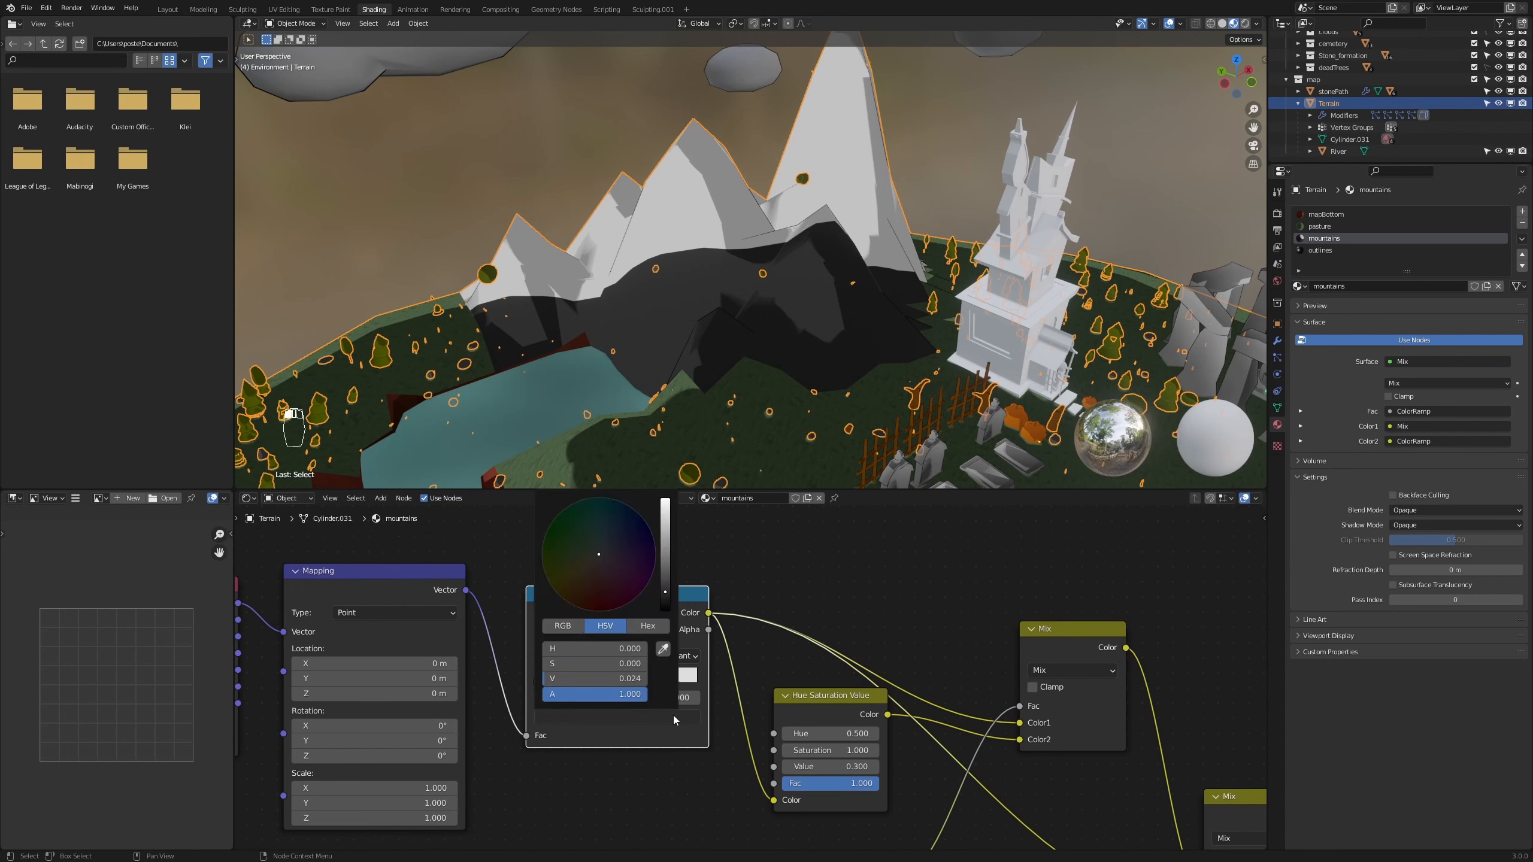
click(679, 716)
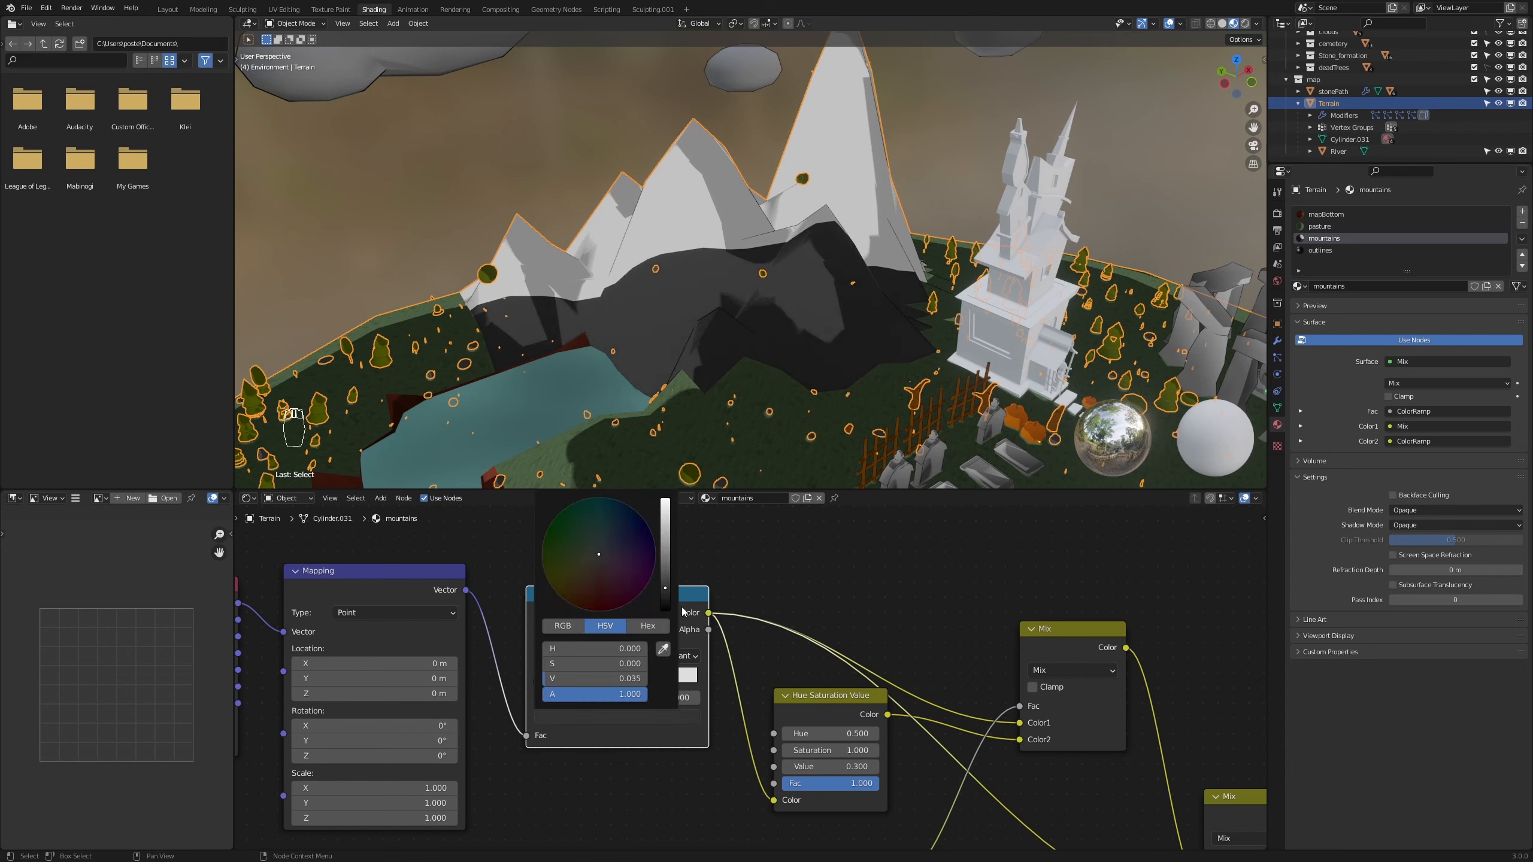
Shift the first ColorRamp and the Hue Saturation Value node away from the Mapping node to make room
scroll(641, 746, down, 3)
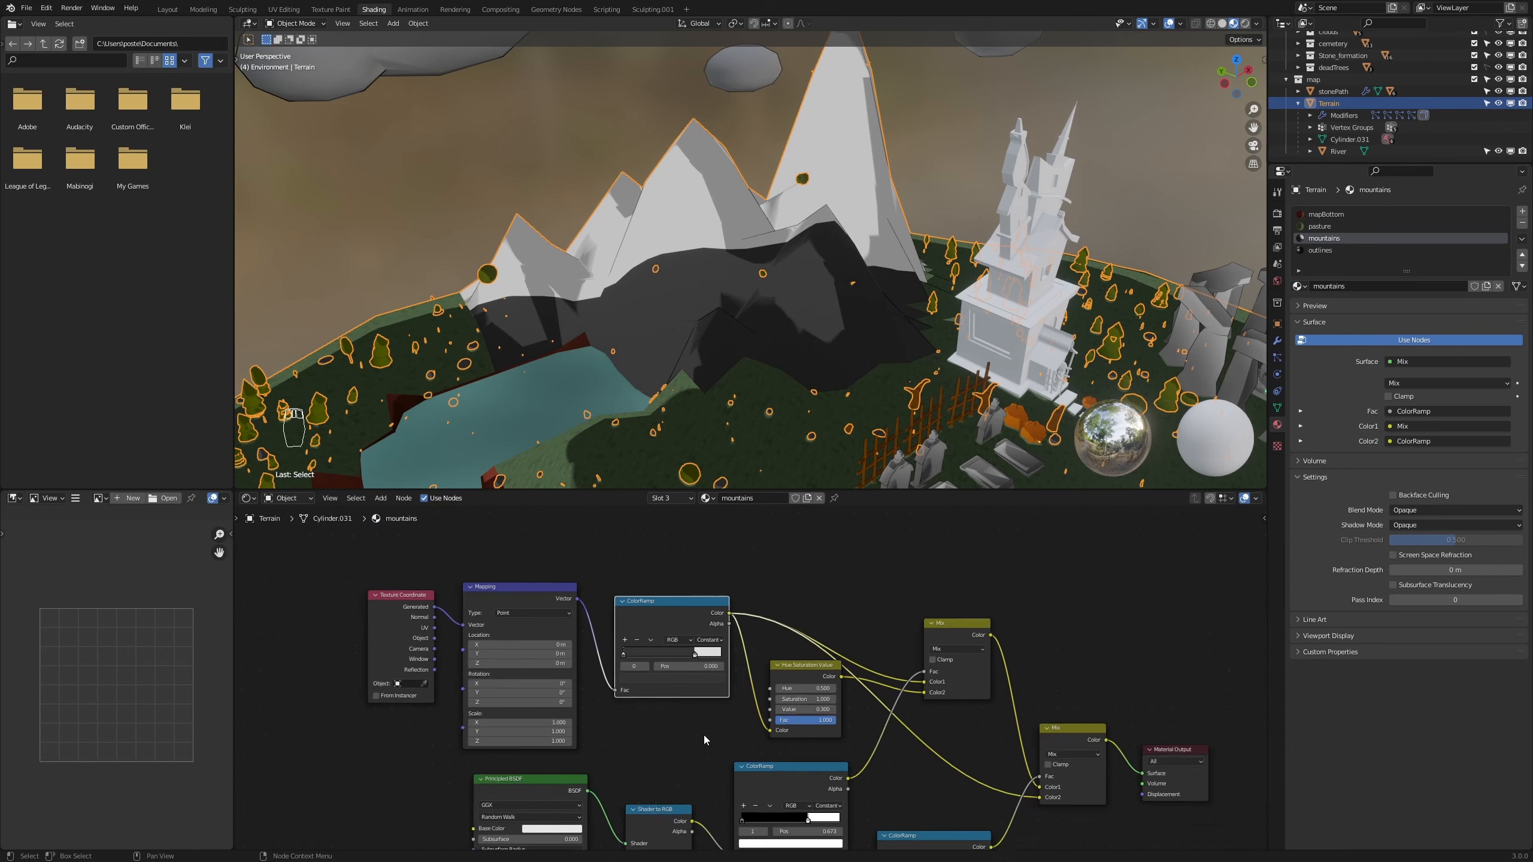
scroll(1006, 705, down, 1)
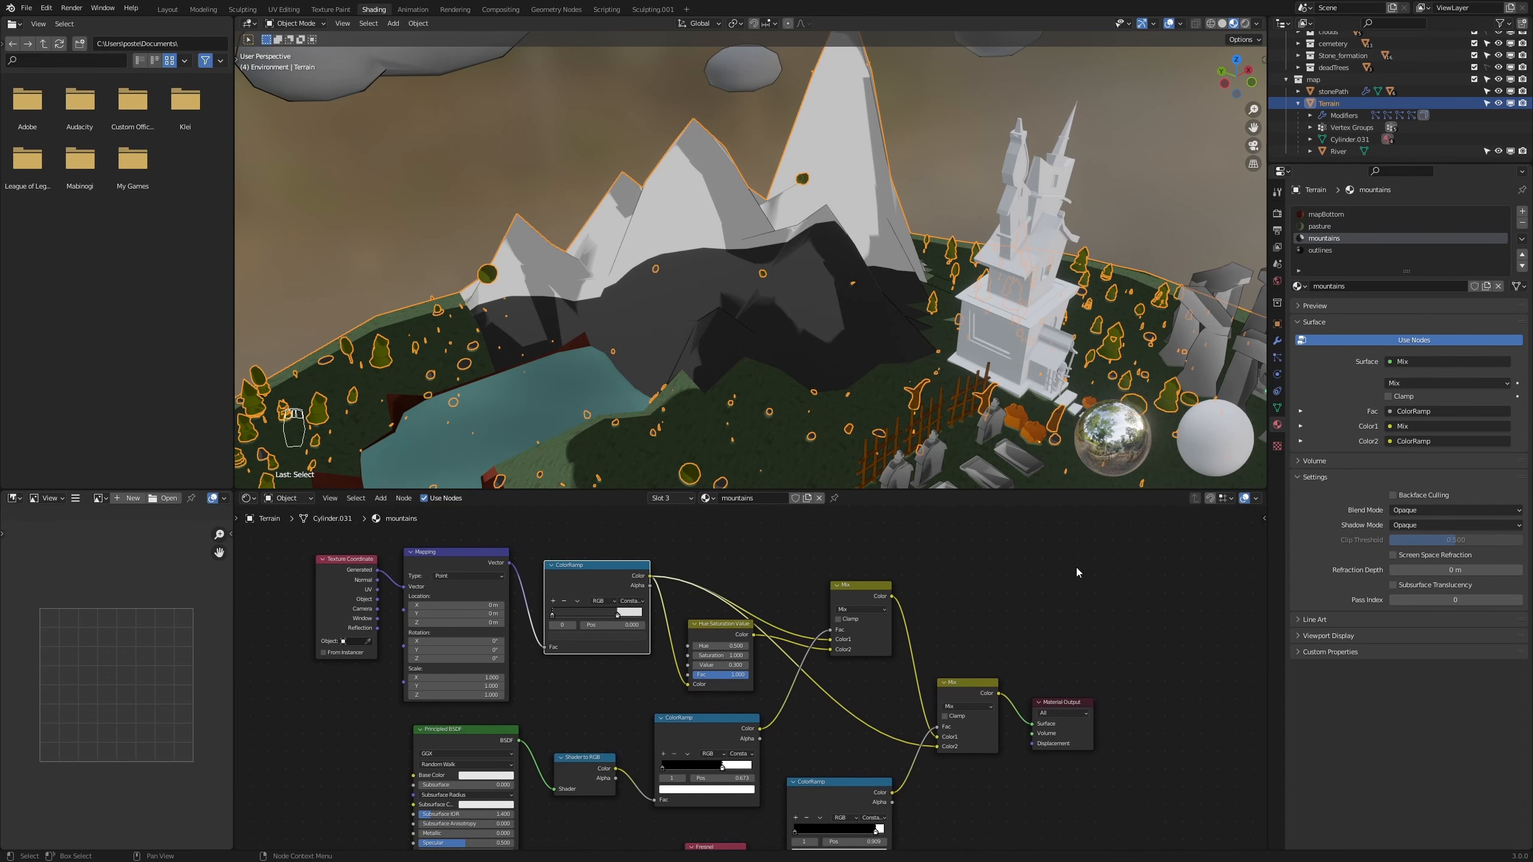
drag(634, 549, 734, 661)
key(g)
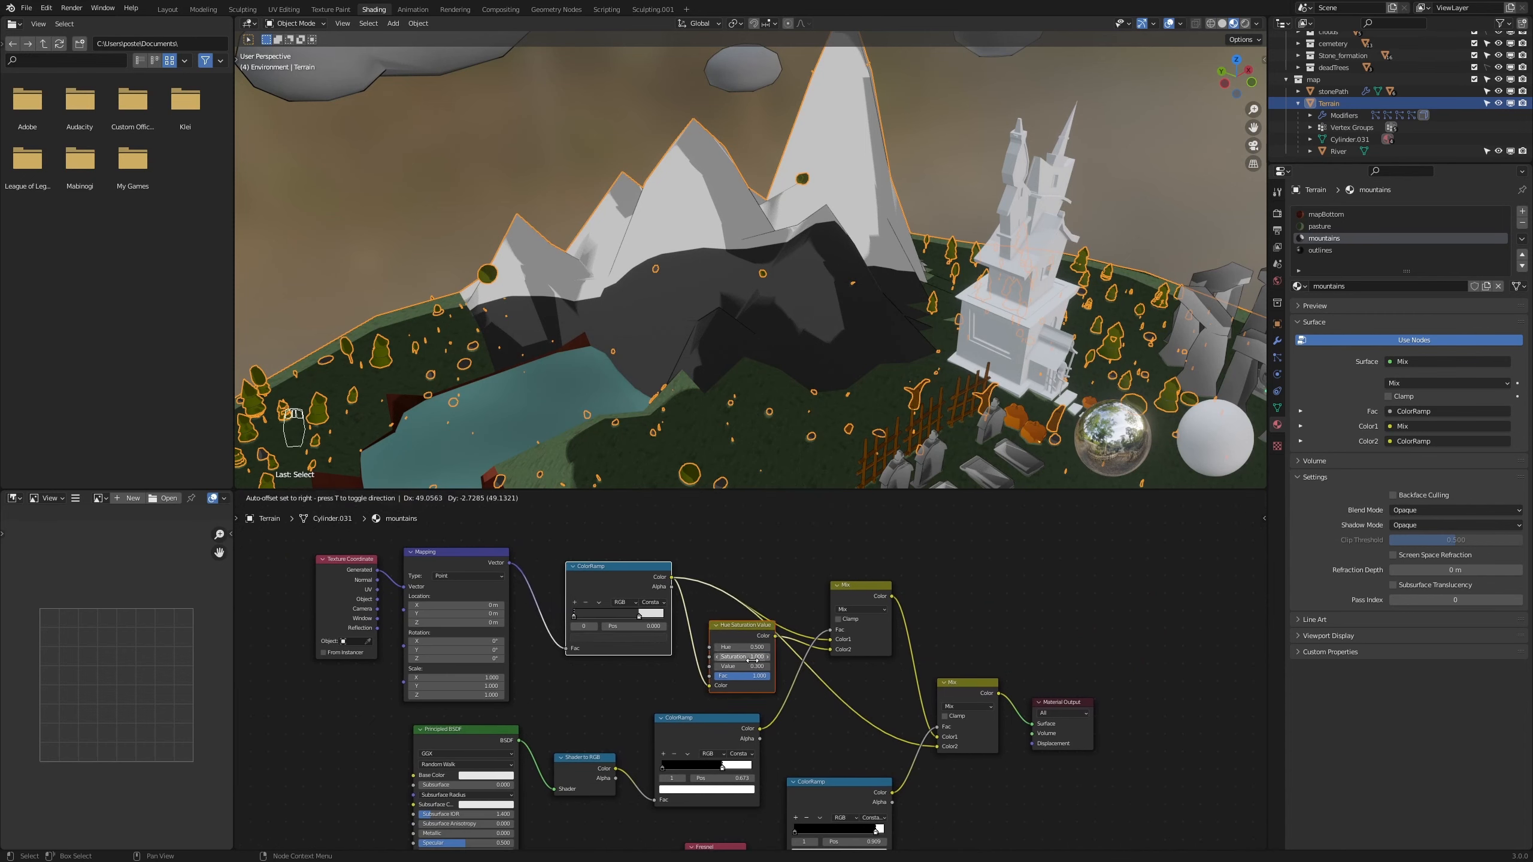
click(753, 660)
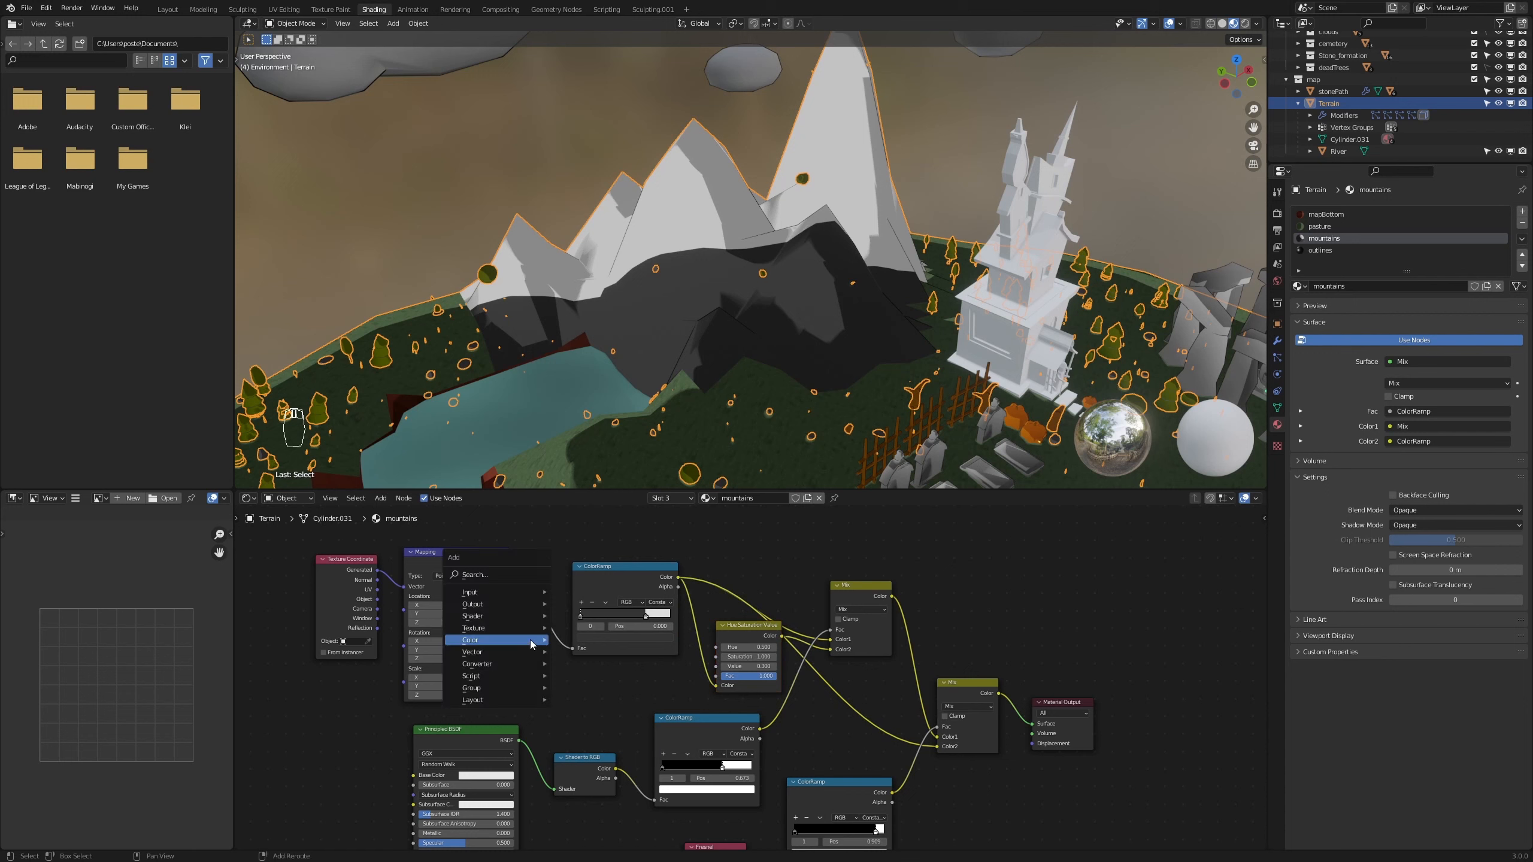
key(shift+a)
mouse_move(529, 640)
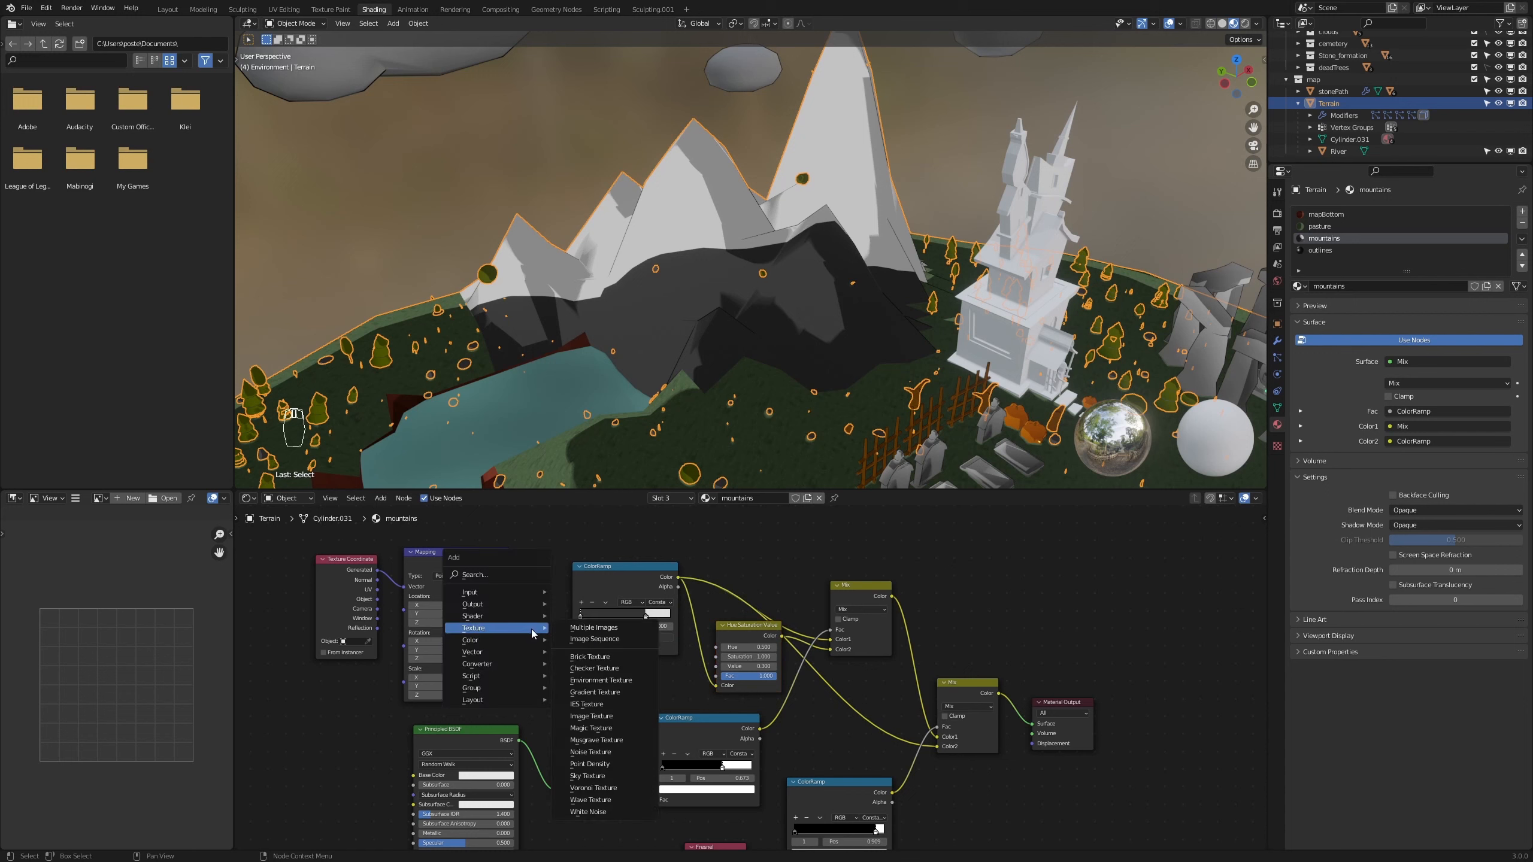
click(595, 806)
click(586, 773)
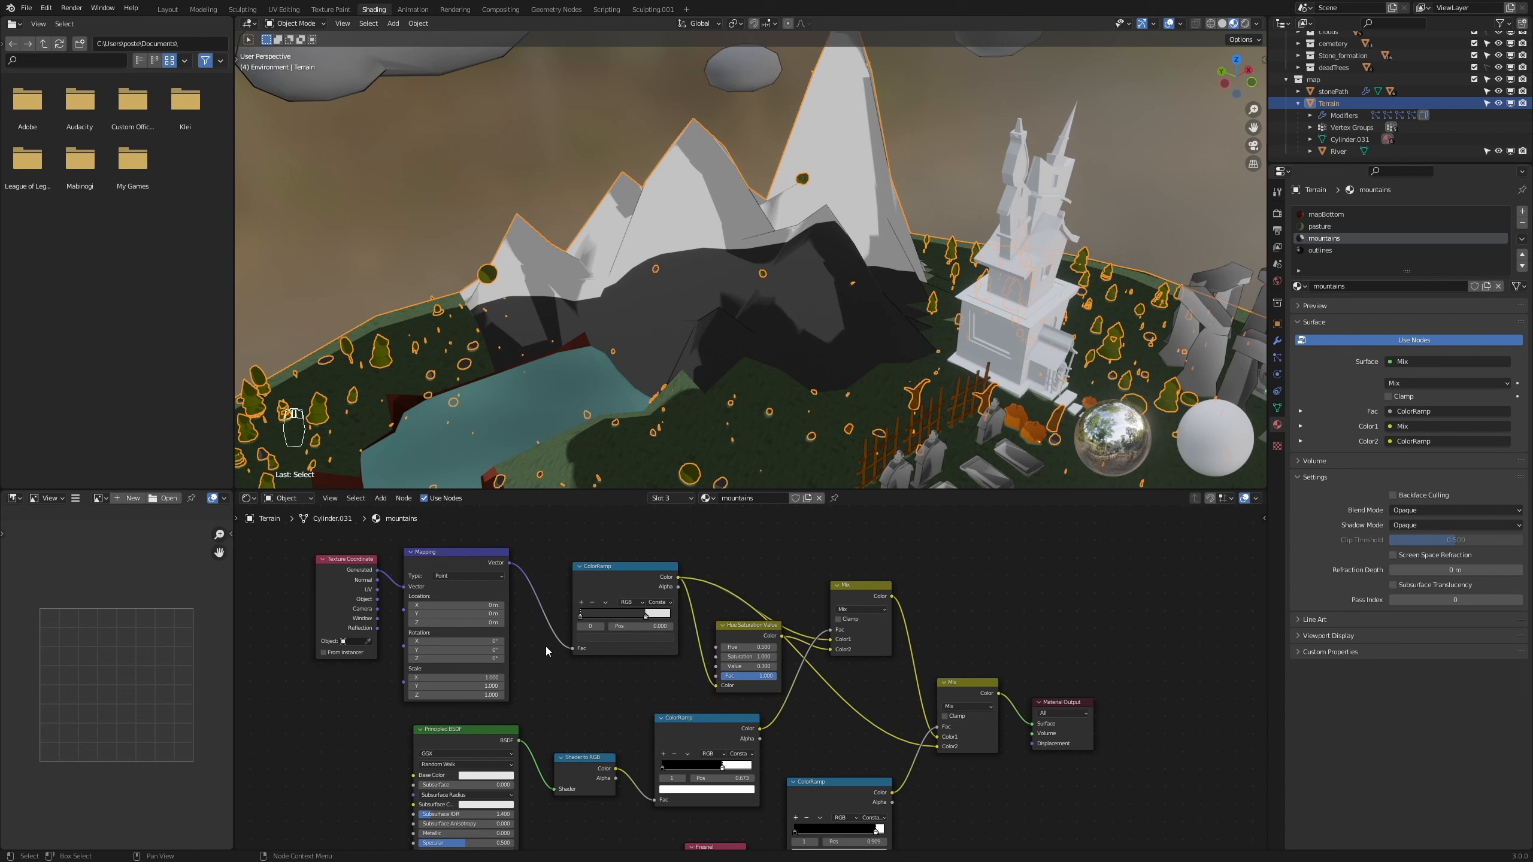
Insert a Musgrave Texture node on the link between the Mapping node and the first ColorRamp
key(shift+a)
mouse_move(540, 637)
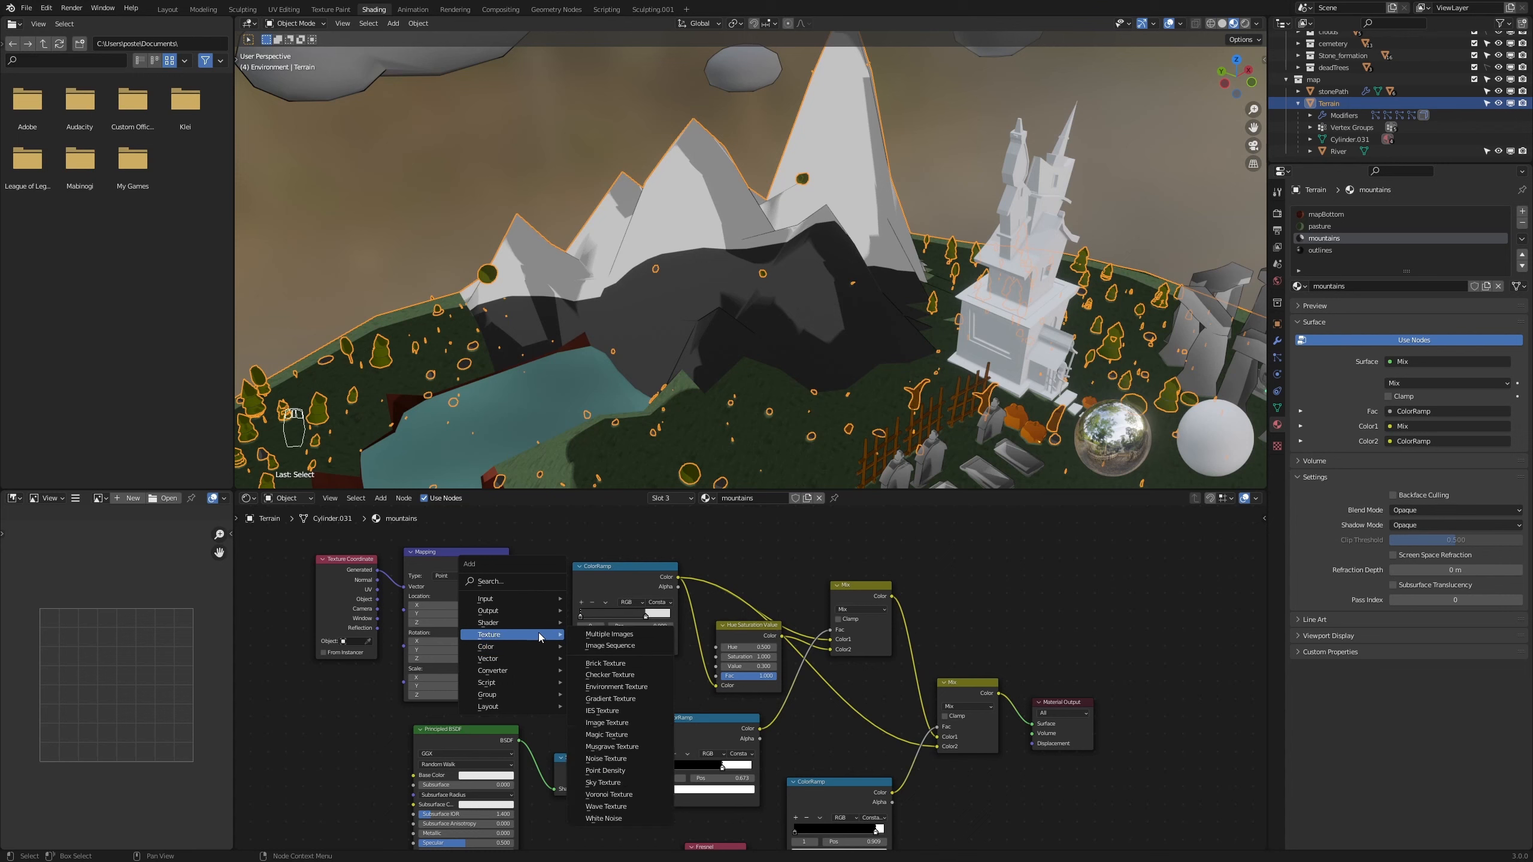
click(611, 746)
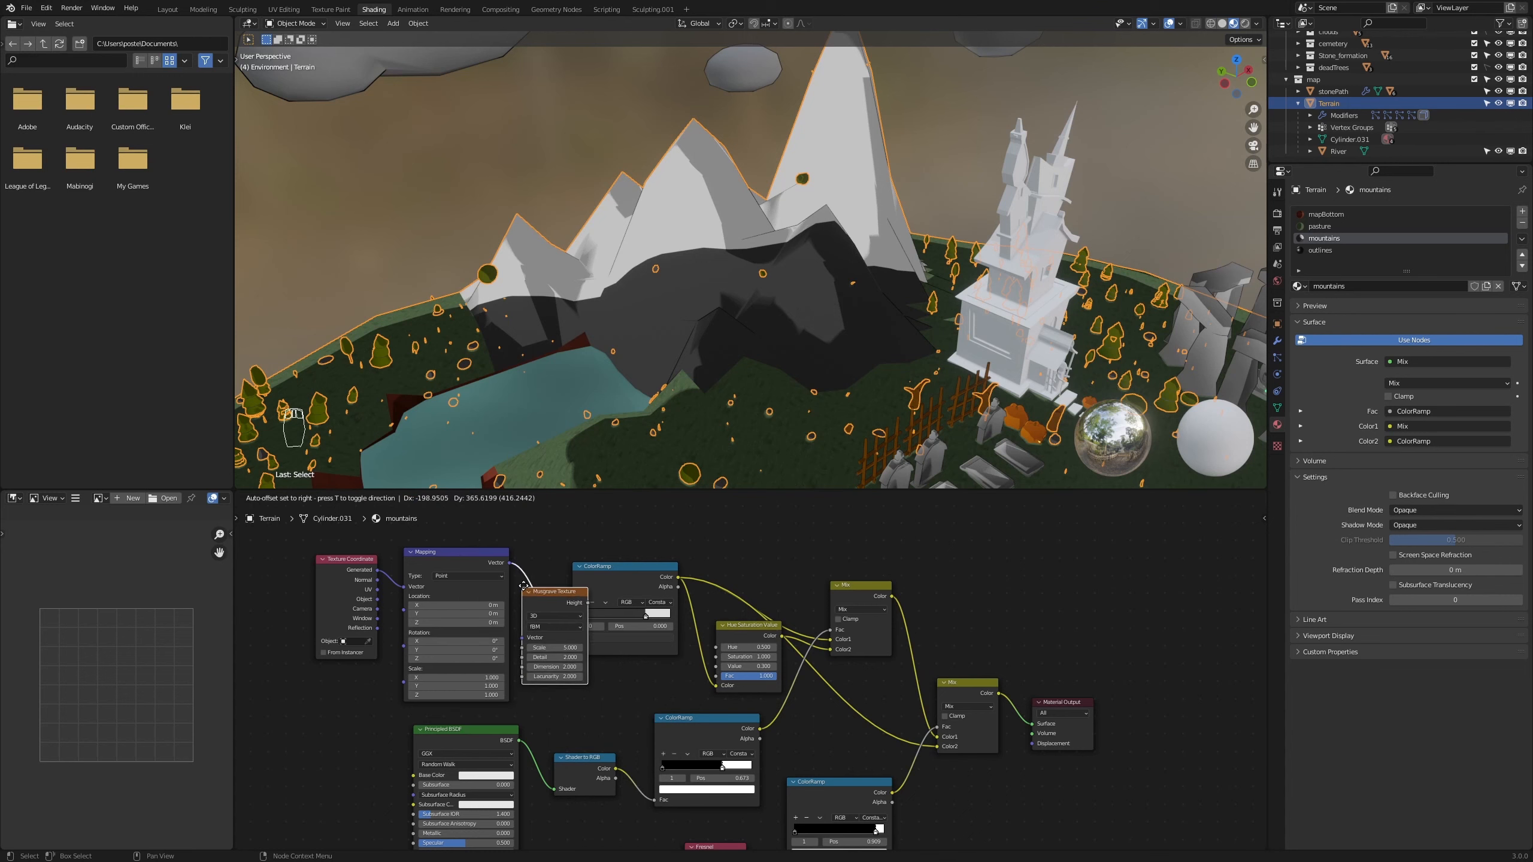
click(546, 583)
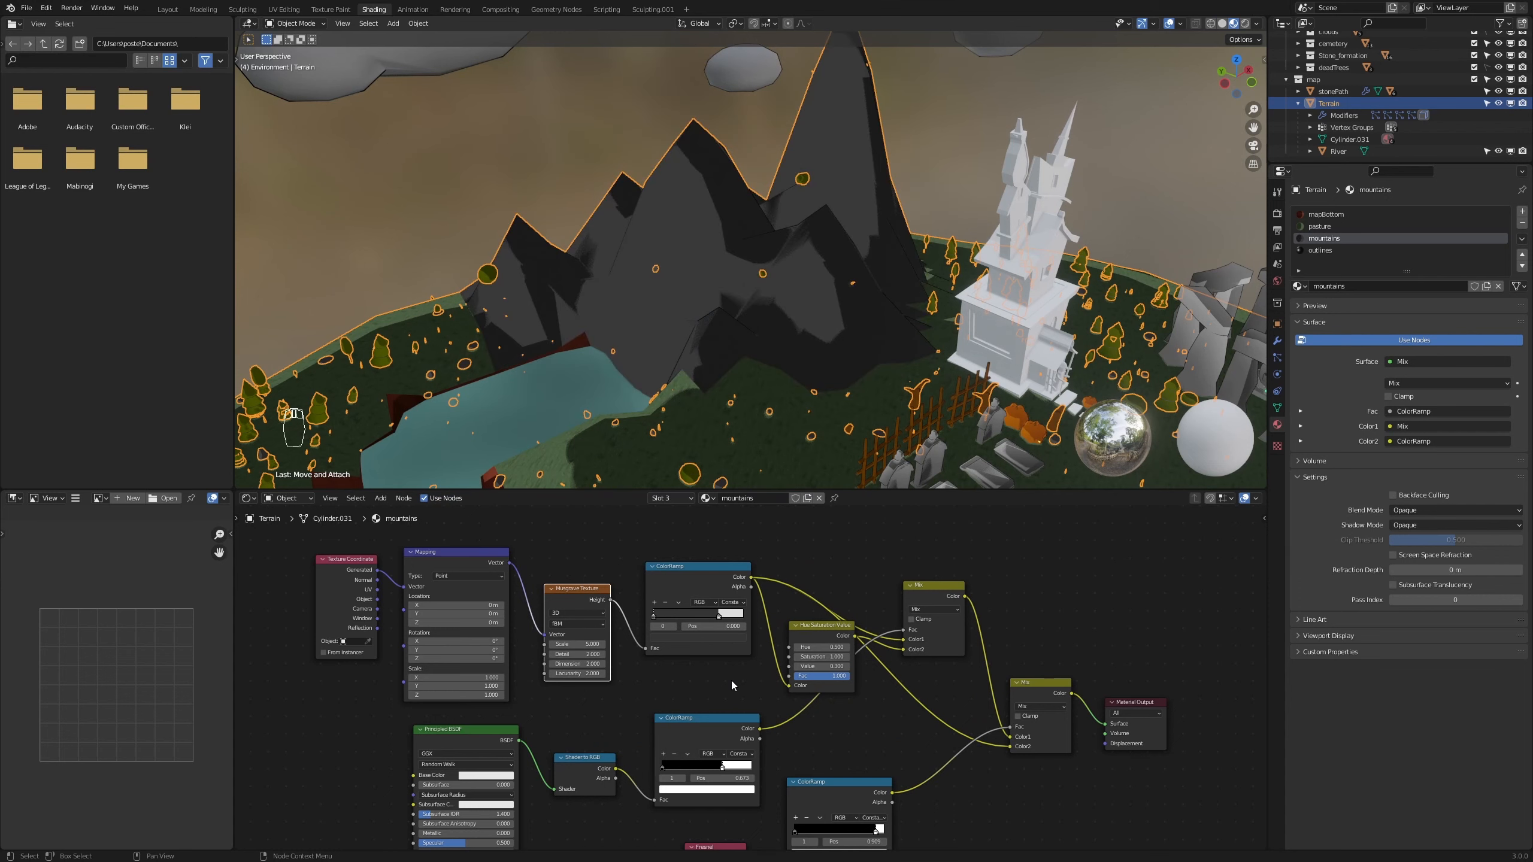
Set the Musgrave Texture's scale to 0.8 and detail to 0.7
scroll(730, 680, up, 1)
scroll(694, 675, up, 1)
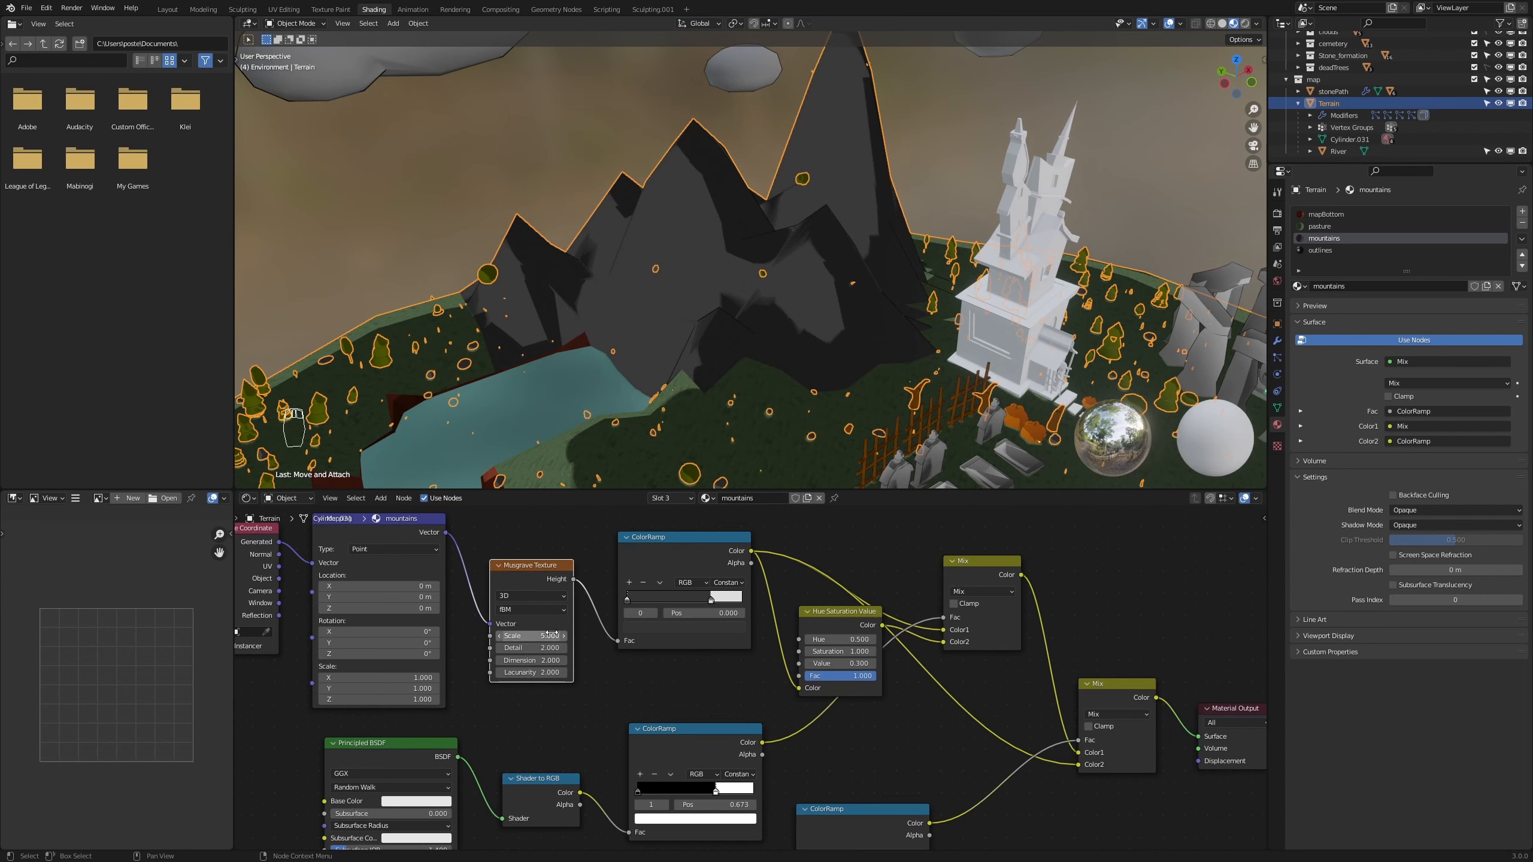
drag(551, 634, 573, 634)
drag(553, 635, 534, 648)
Undo the trial rotation changes on the Mapping node
key(ctrl+z)
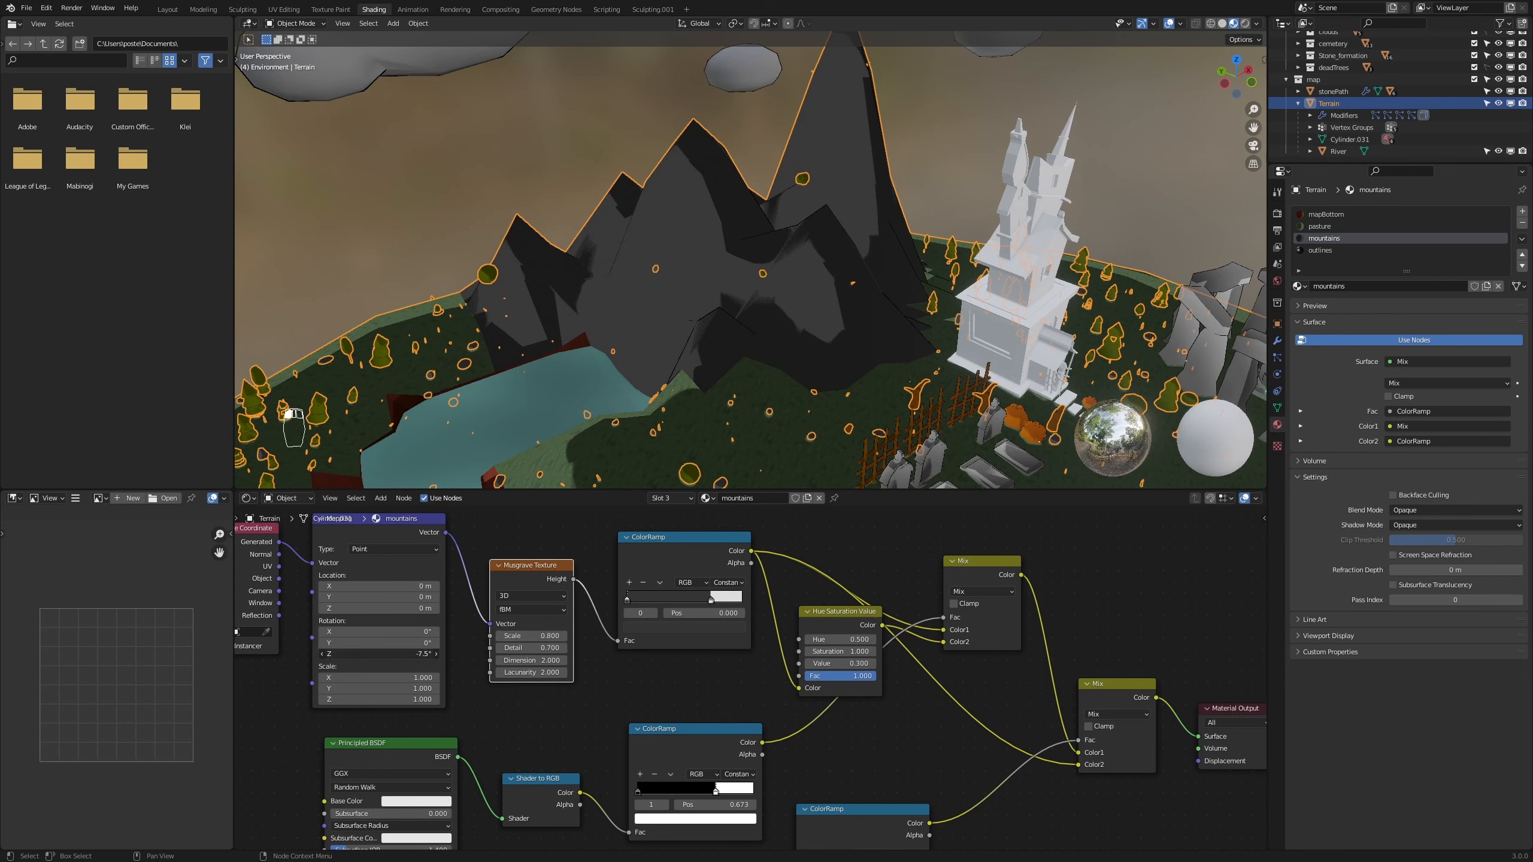
key(ctrl+z)
key(ctrl+z)
key(ctrl+z)
key(ctrl+z)
key(ctrl+z)
Move the light stop of the Musgrave-fed ColorRamp to about 0.15 and lower the Hue Saturation Value node's value to 0.2
drag(711, 598, 640, 599)
click(807, 663)
scroll(970, 681, down, 1)
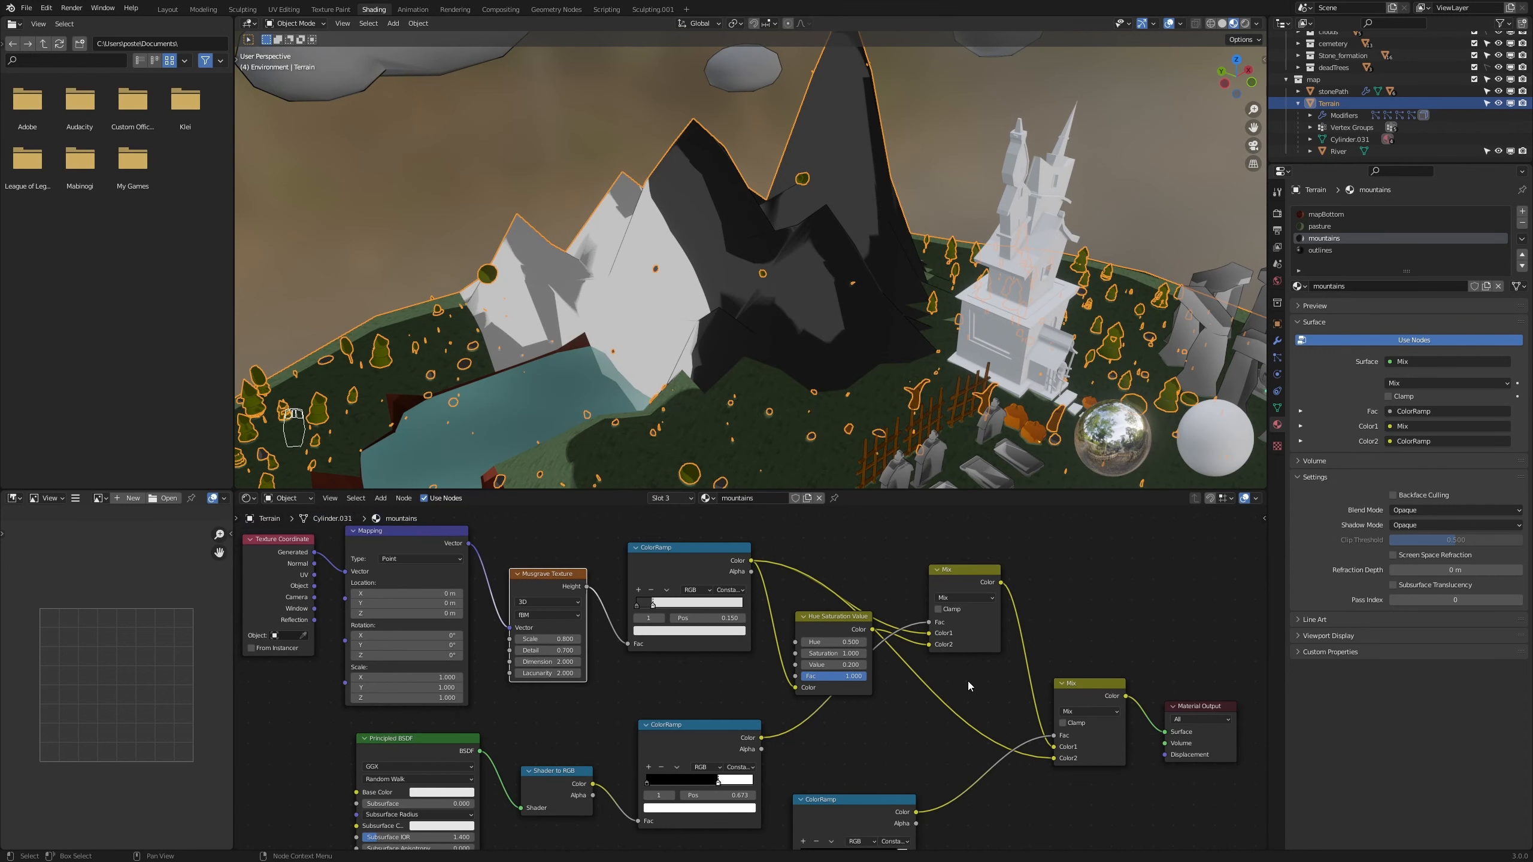
Fine-tune the white stop positions of the ColorRamps fed by the Shader to RGB and Fresnel nodes
middle_drag(966, 682, 858, 662)
scroll(859, 662, down, 3)
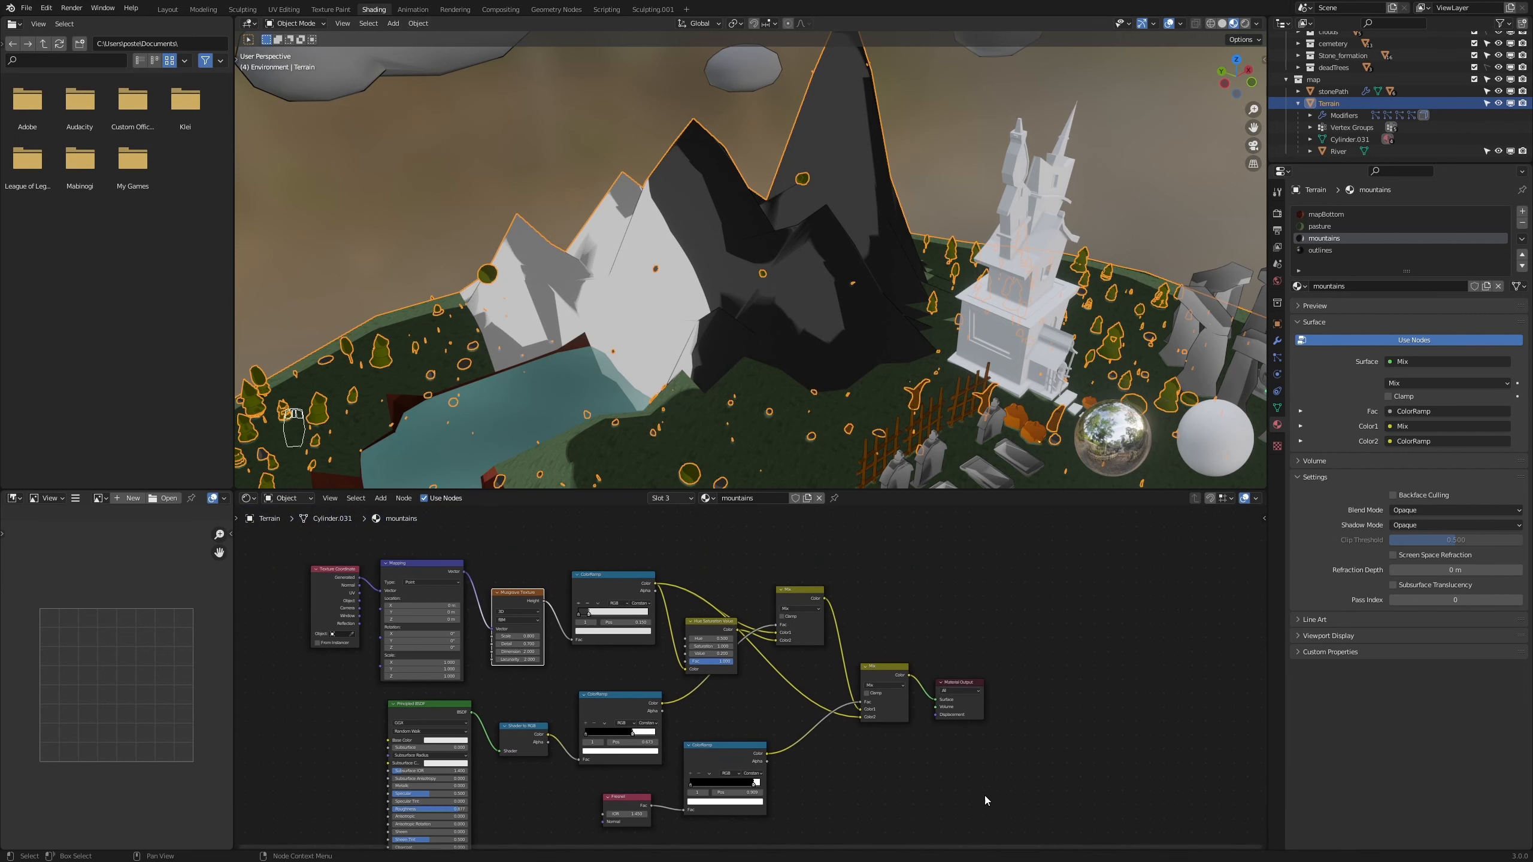
middle_drag(984, 795, 921, 746)
scroll(921, 747, up, 1)
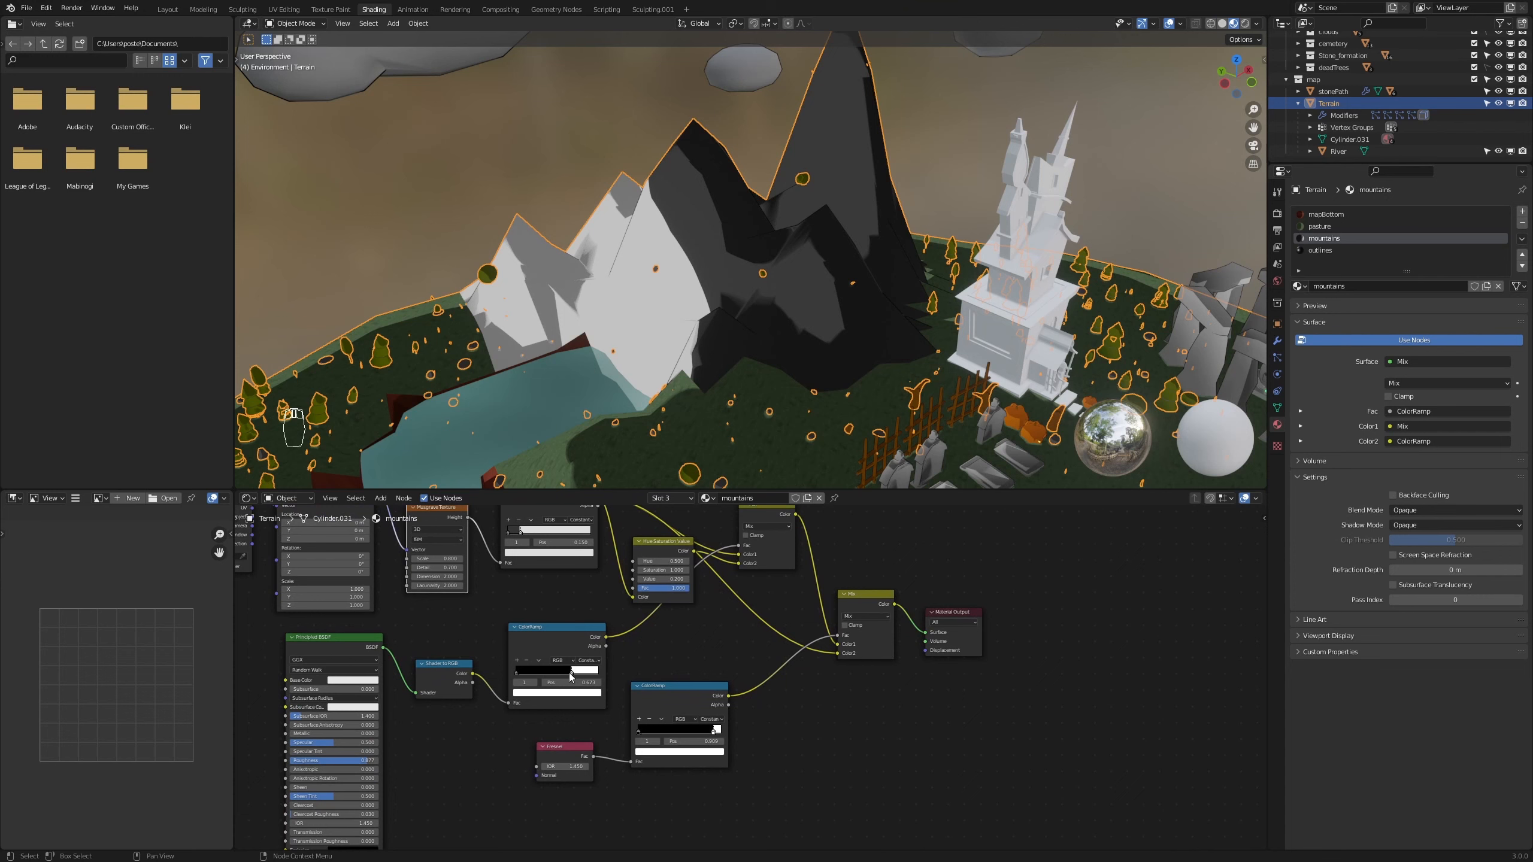
mouse_move(570, 676)
mouse_down()
mouse_move(585, 677)
mouse_move(571, 680)
mouse_up()
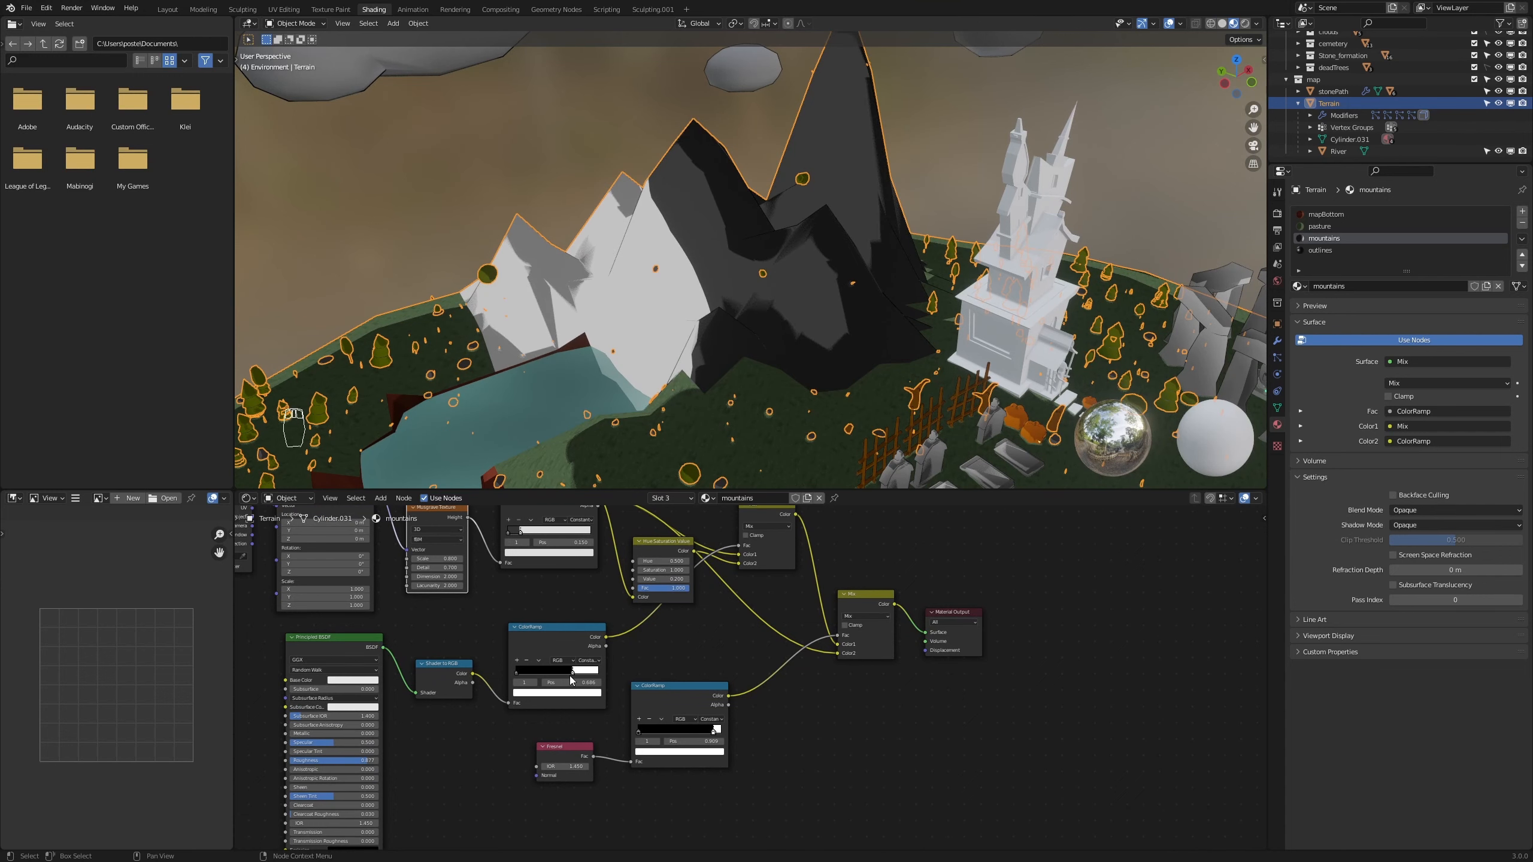
middle_drag(785, 261, 786, 263)
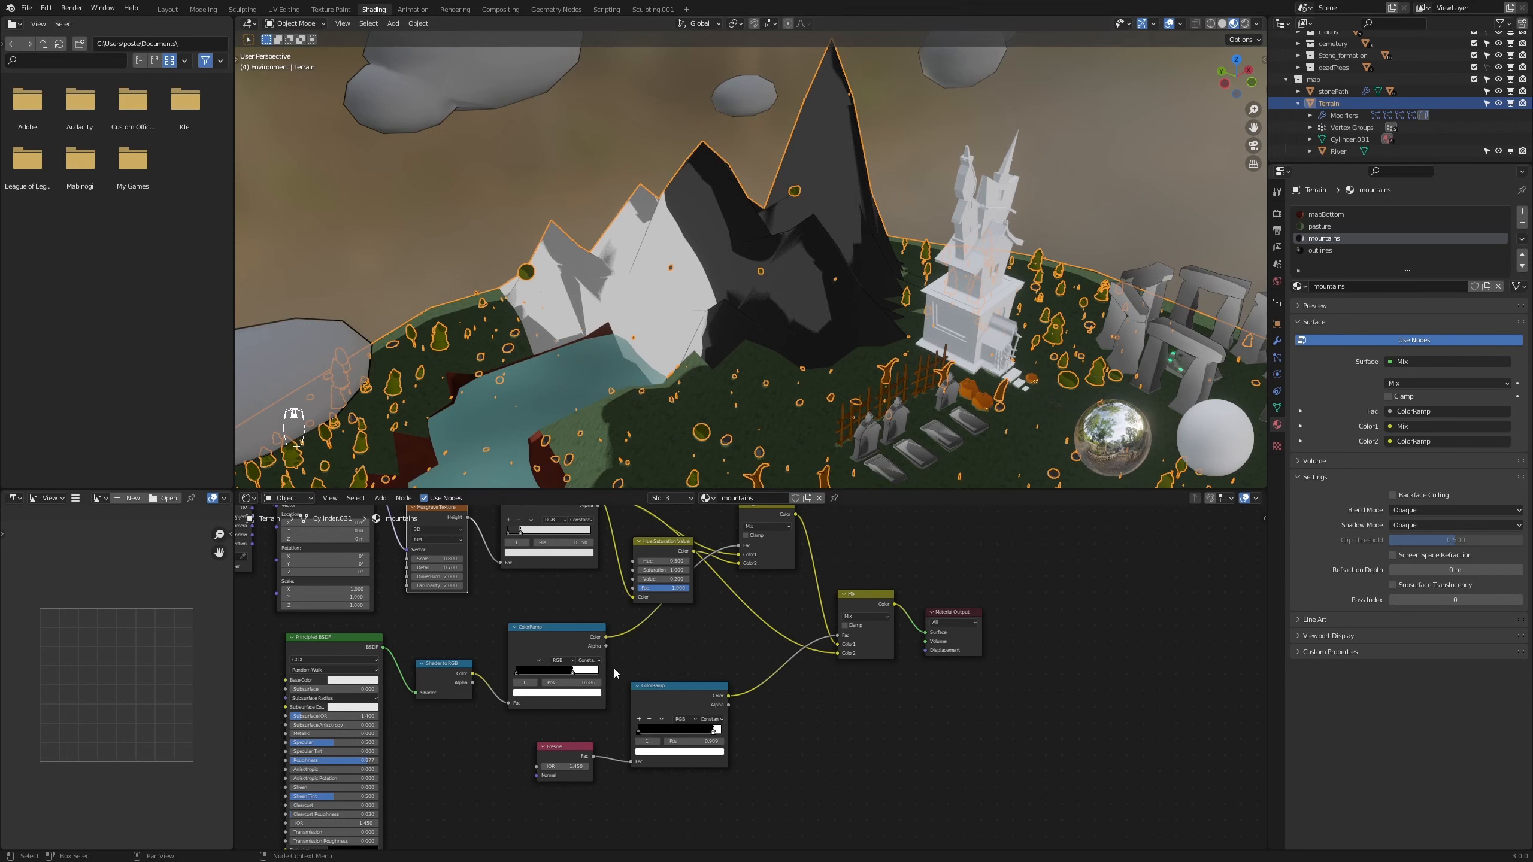
mouse_move(714, 734)
mouse_down()
mouse_move(644, 729)
mouse_move(710, 728)
mouse_up()
Move the Material Output node further away from the final Mix node to make room for more nodes
middle_drag(1100, 622, 1016, 665)
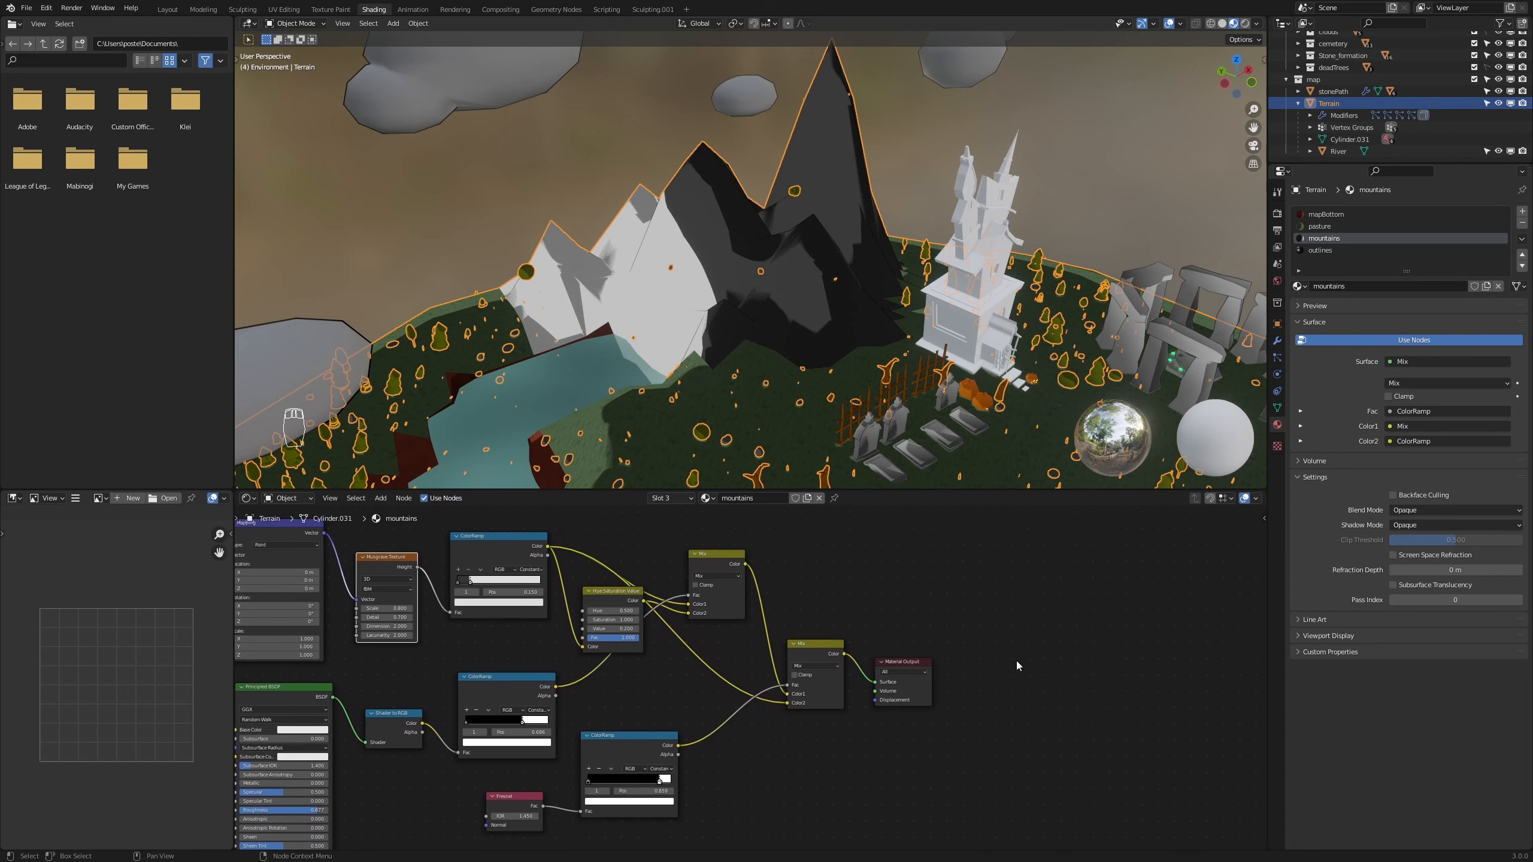
click(903, 663)
key(g)
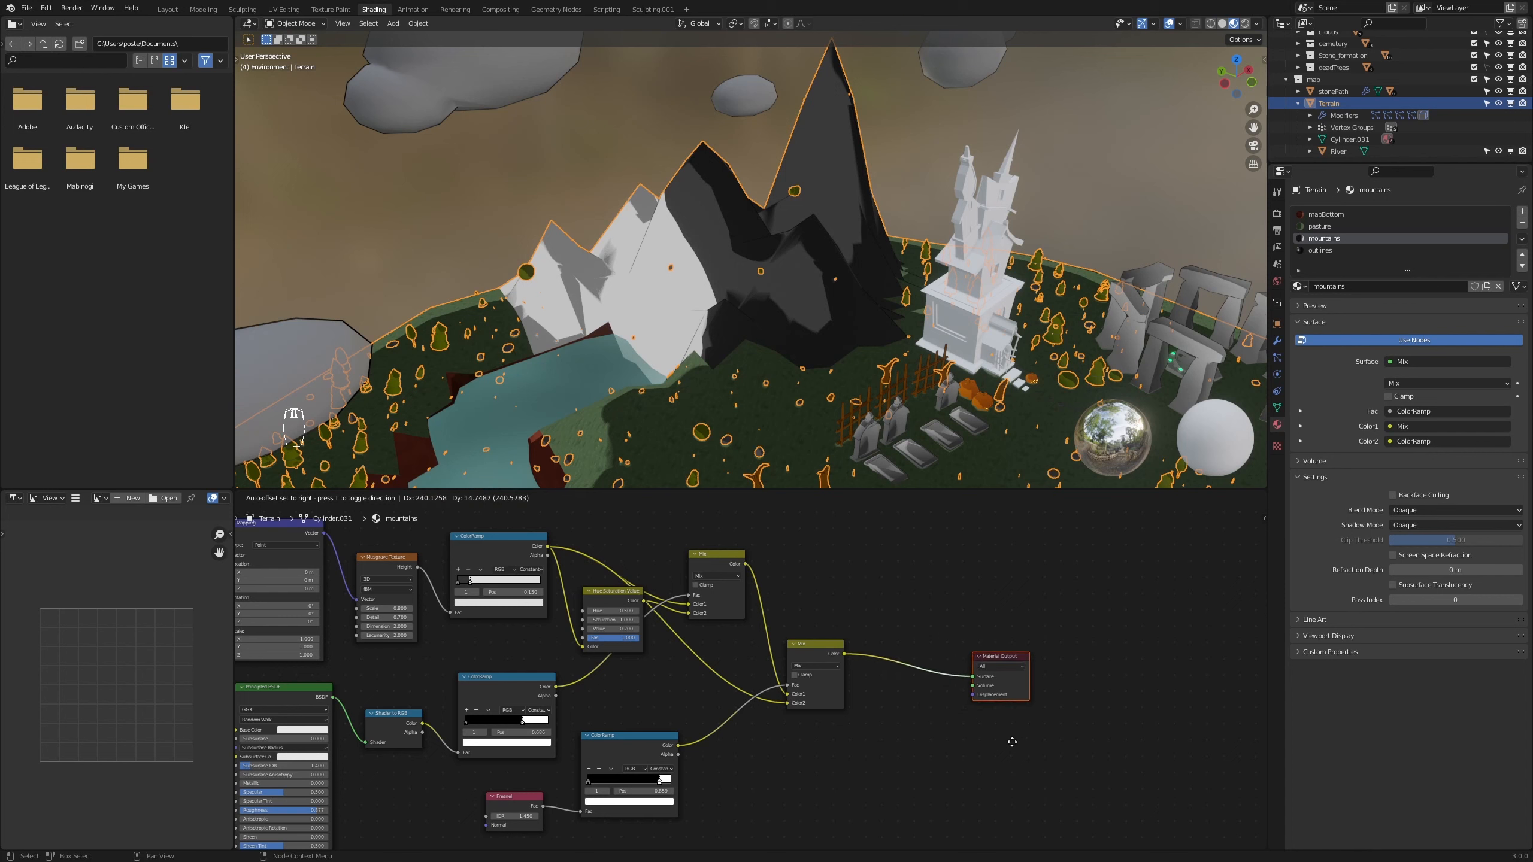
click(1022, 745)
Add an Image Texture node below the final Mix node and load groundTextureDeserted.png into it
scroll(856, 764, up, 1)
middle_drag(856, 763, 920, 665)
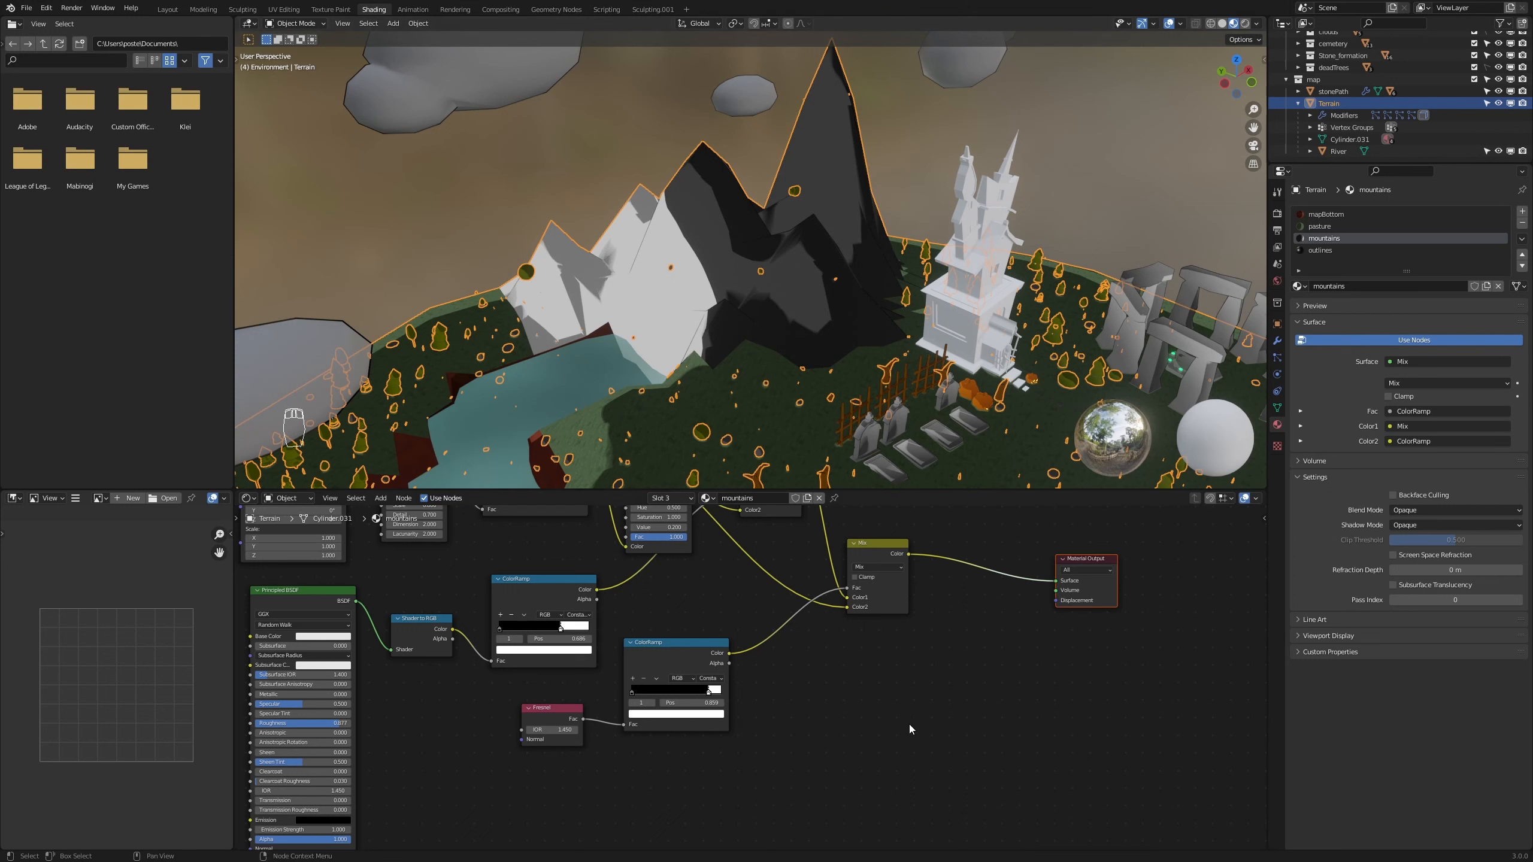
key(shift+a)
mouse_move(909, 728)
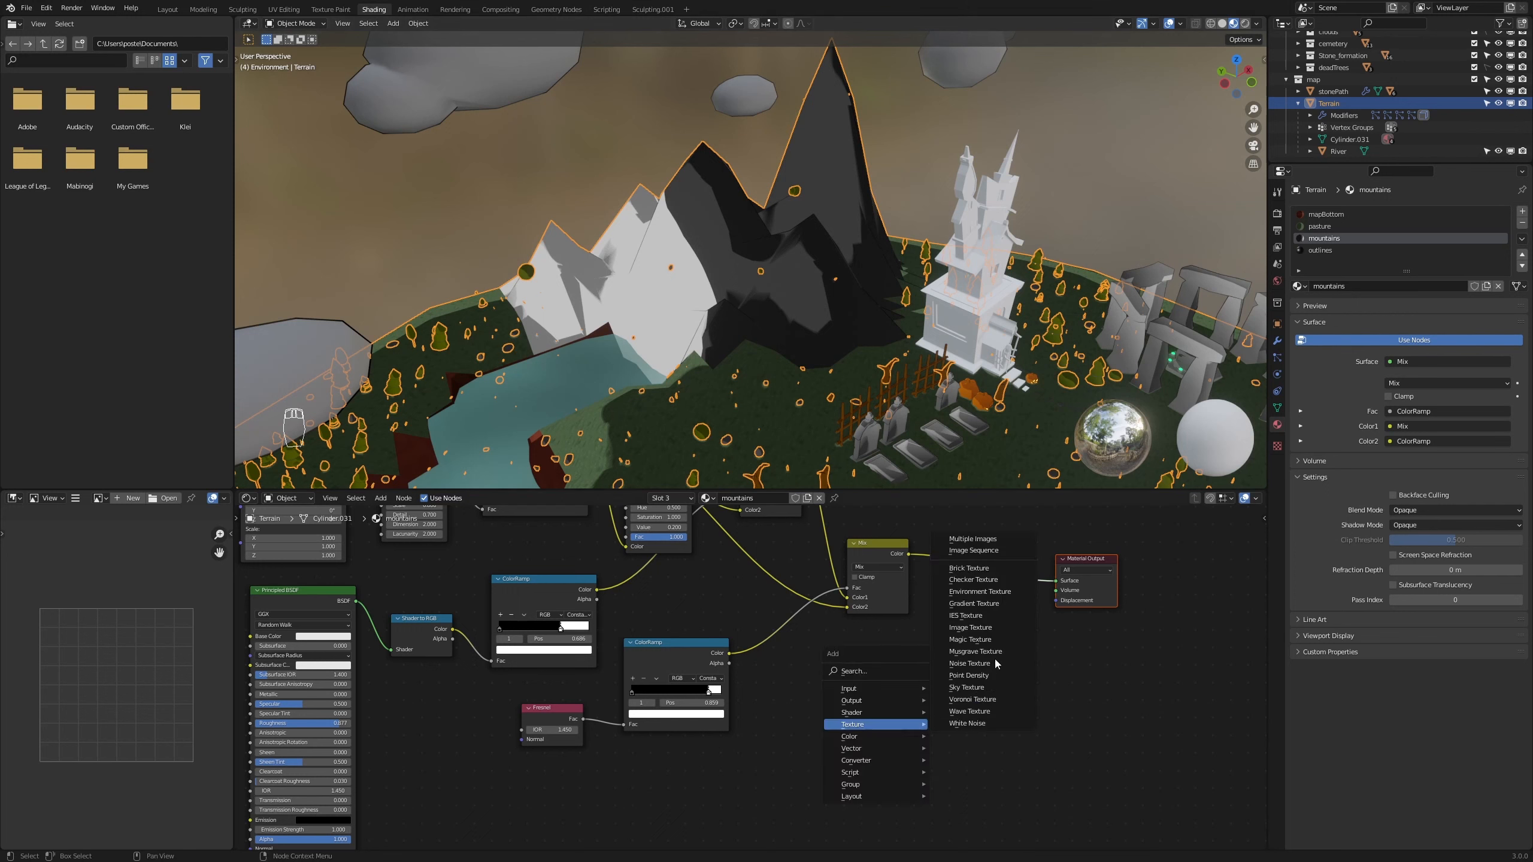
click(970, 628)
click(859, 737)
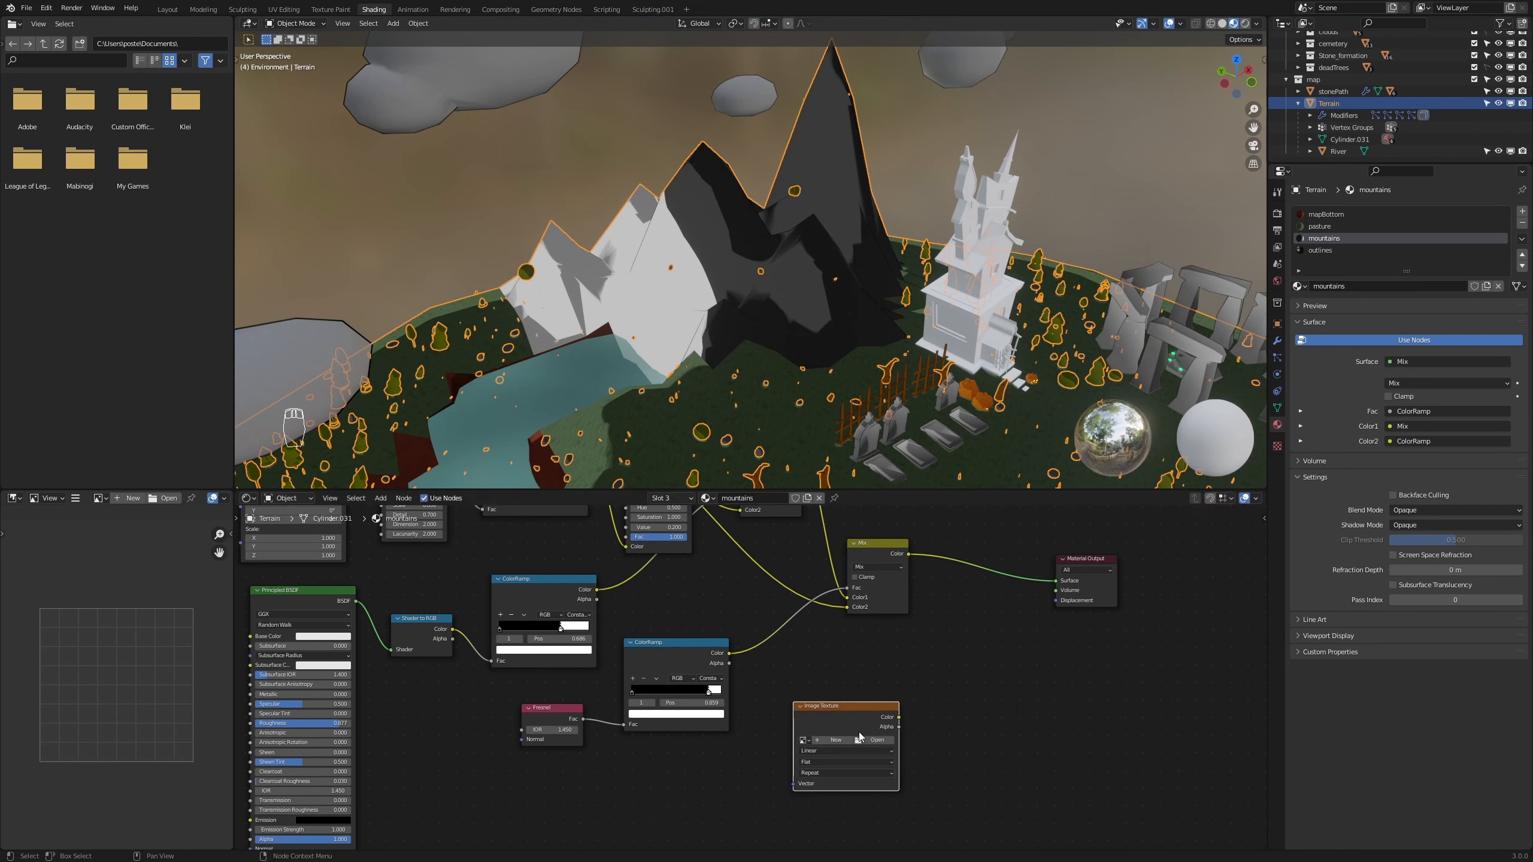
click(873, 740)
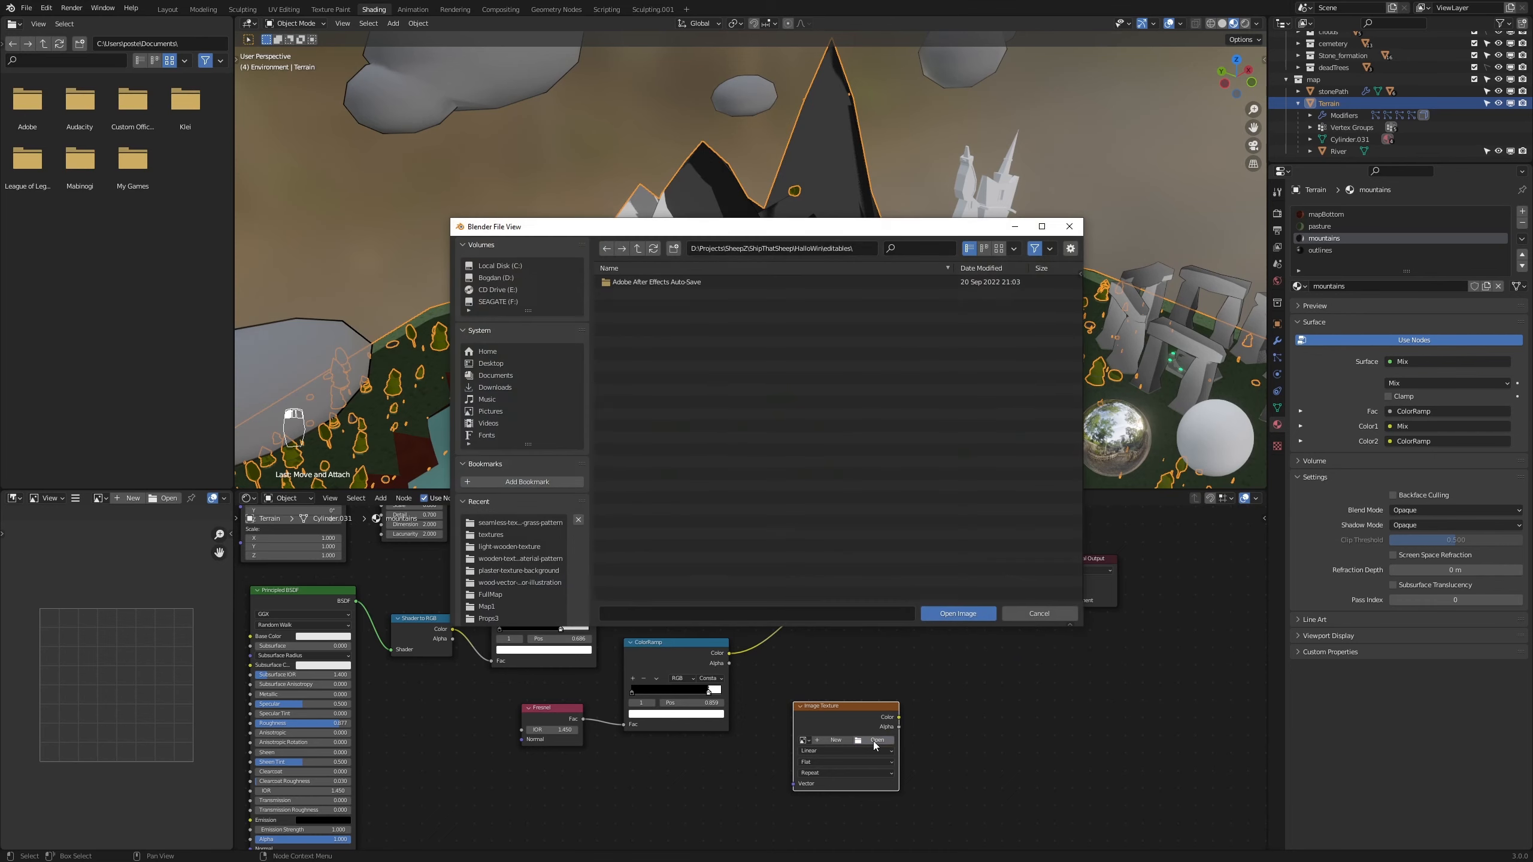
click(621, 248)
click(667, 389)
click(949, 614)
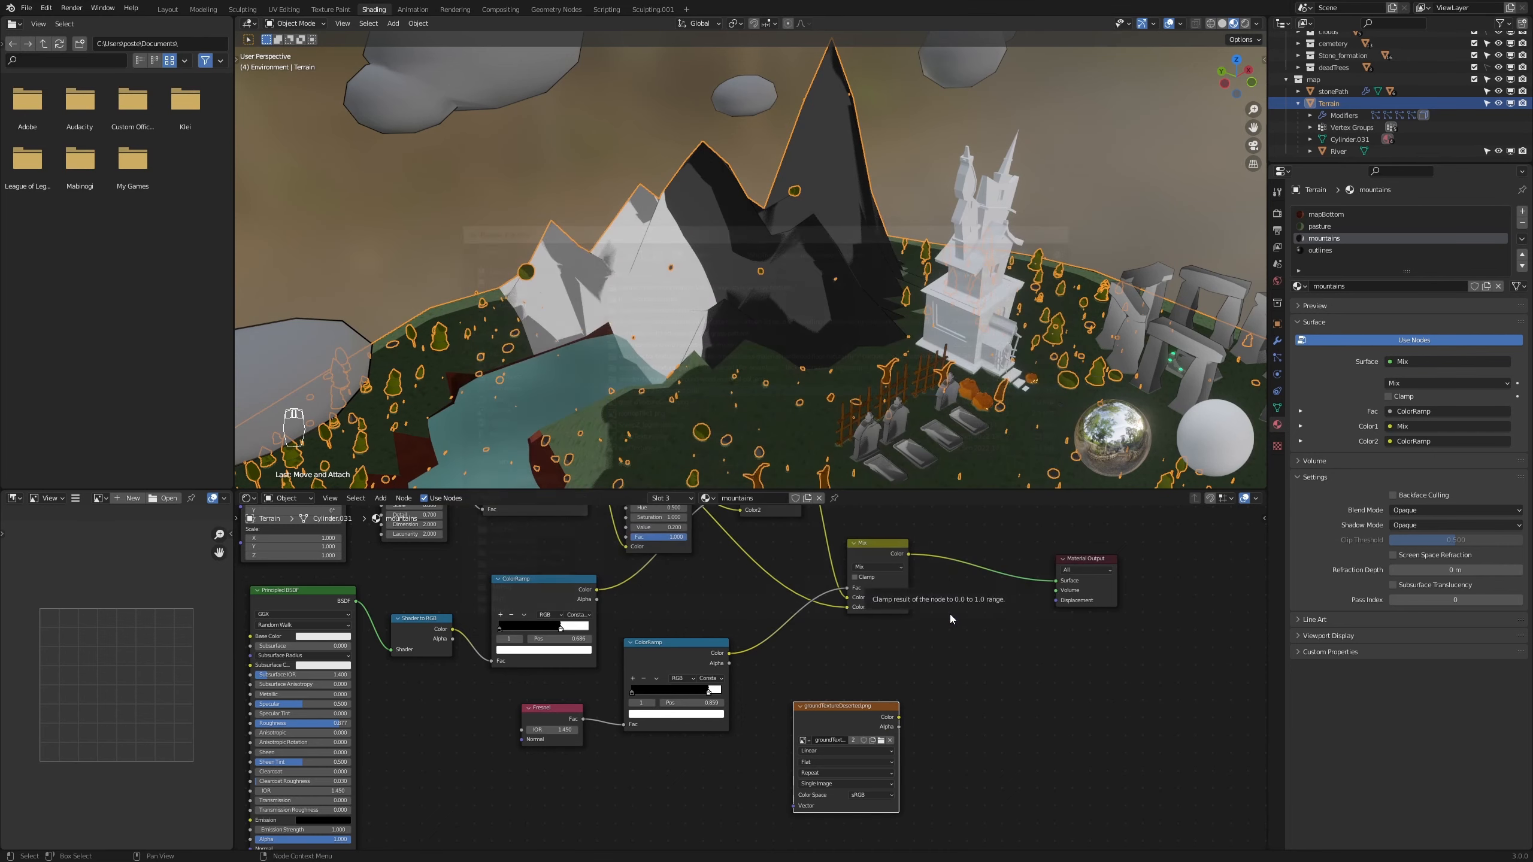
Add Texture Coordinate and Mapping nodes to the image texture, place them below the Fresnel node, and feed the Mapping from Generated coordinates
middle_drag(944, 758, 912, 699)
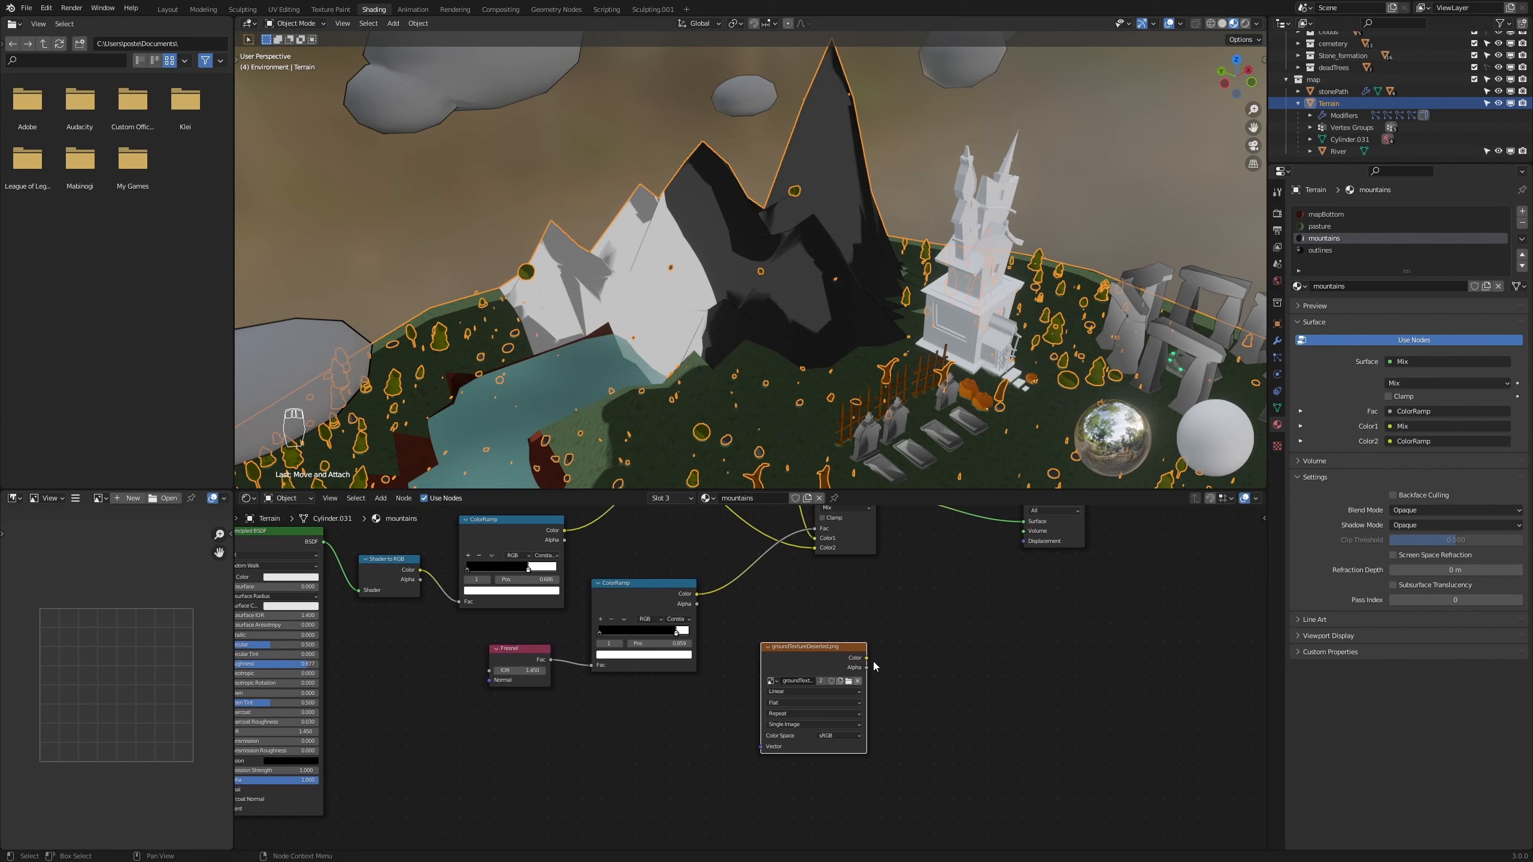
key(ctrl+t)
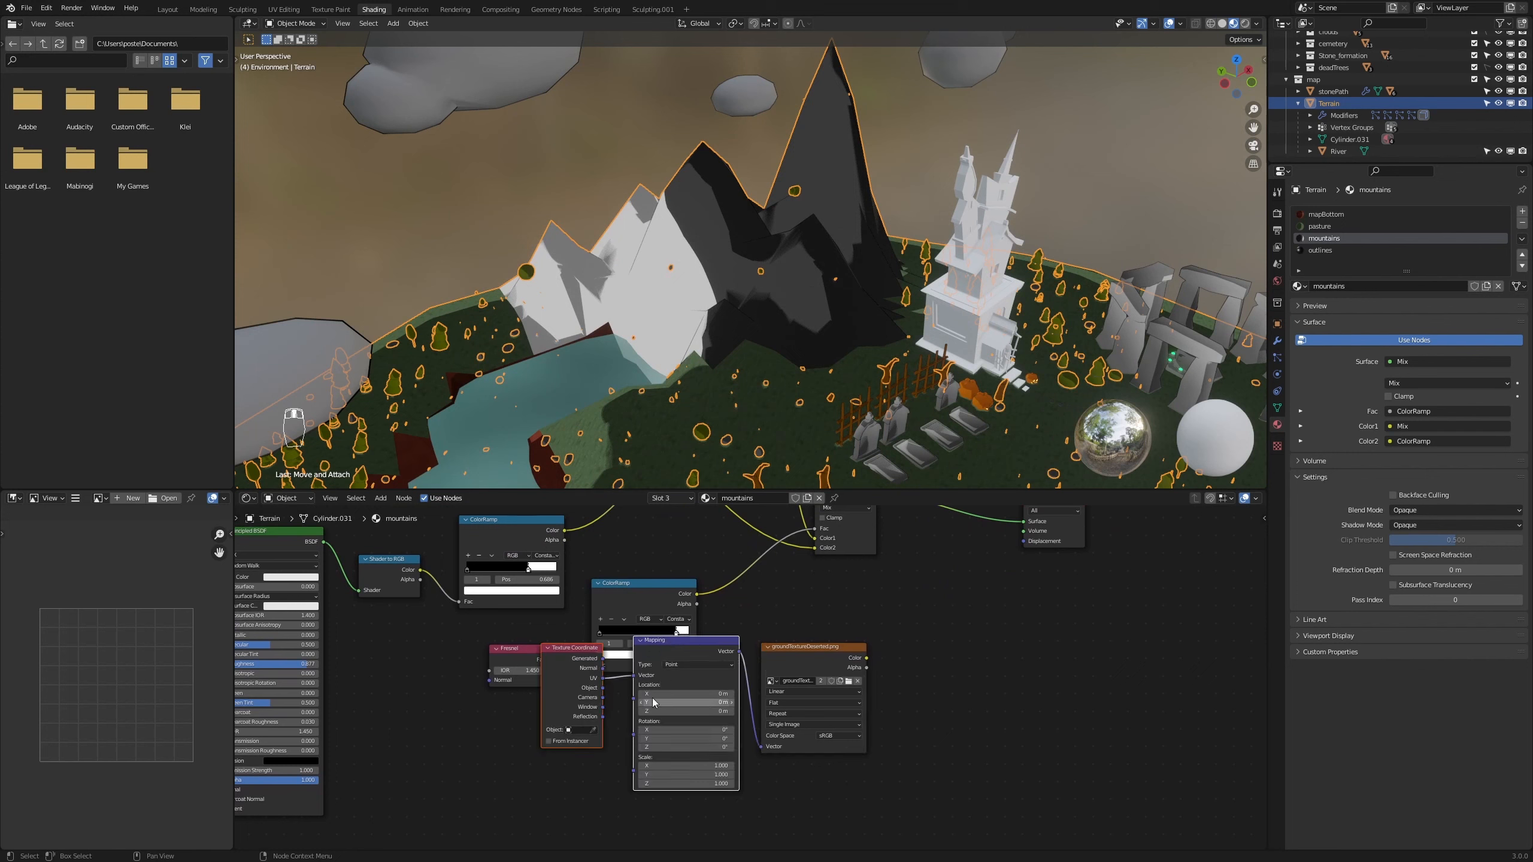
key(g)
click(590, 743)
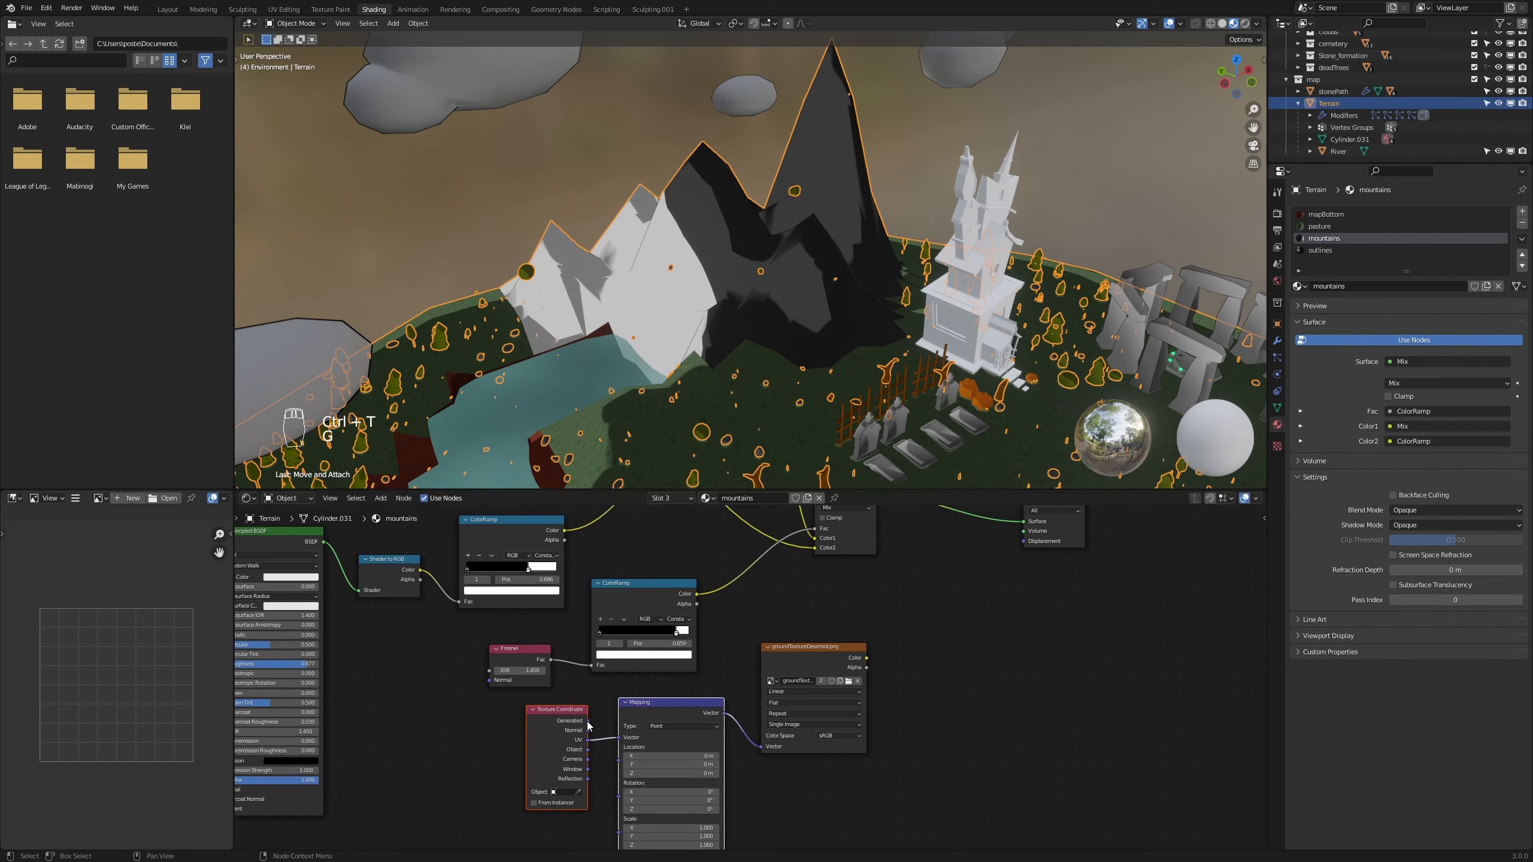
drag(588, 720, 639, 748)
Insert a MixRGB node between the final Mix node and the Material Output
middle_drag(947, 626, 834, 713)
key(shift+a)
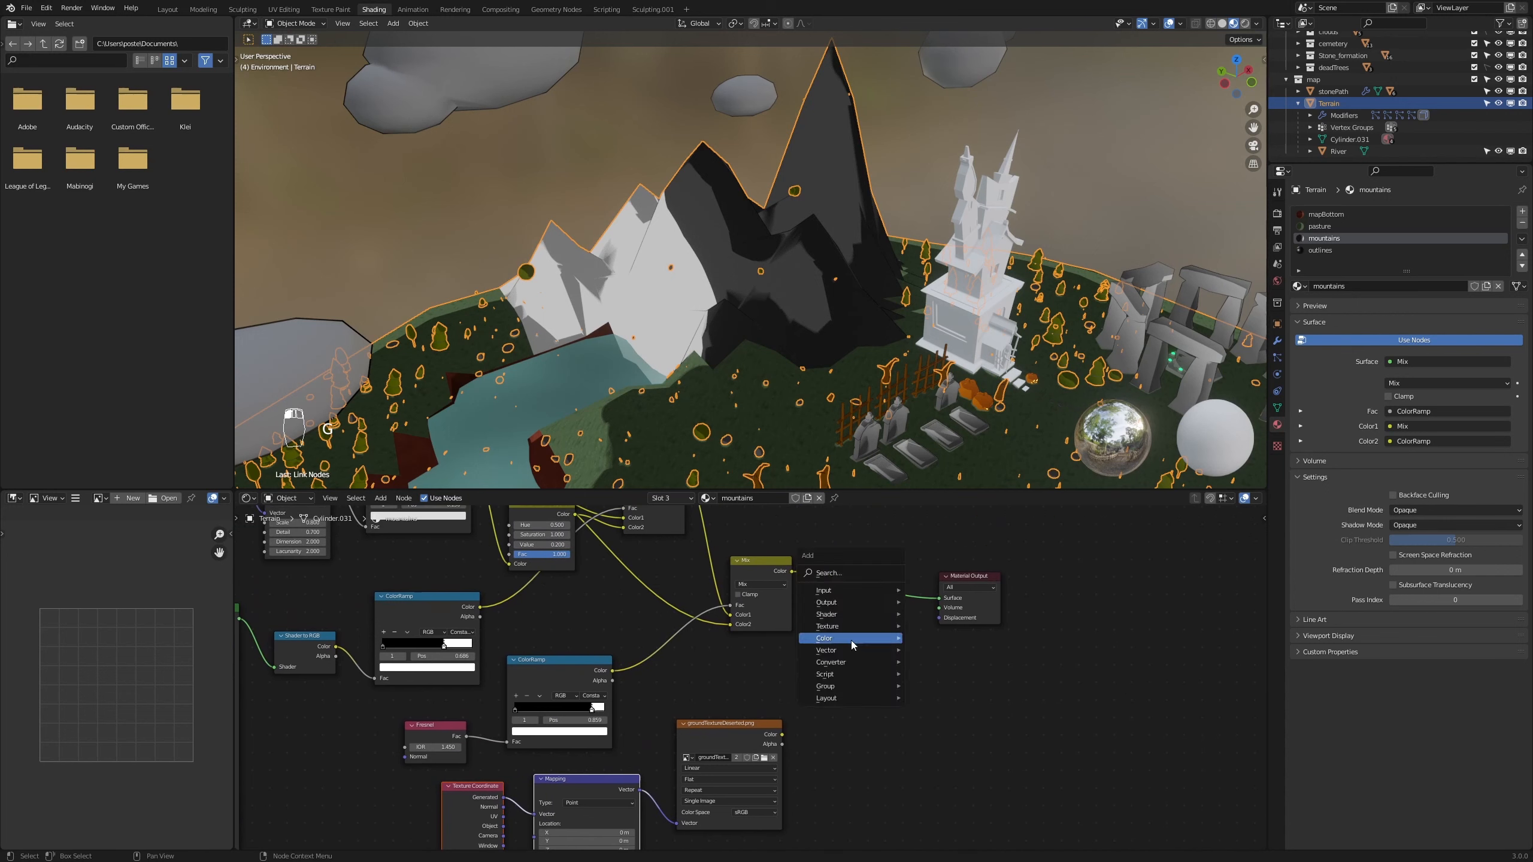
mouse_move(850, 640)
click(937, 697)
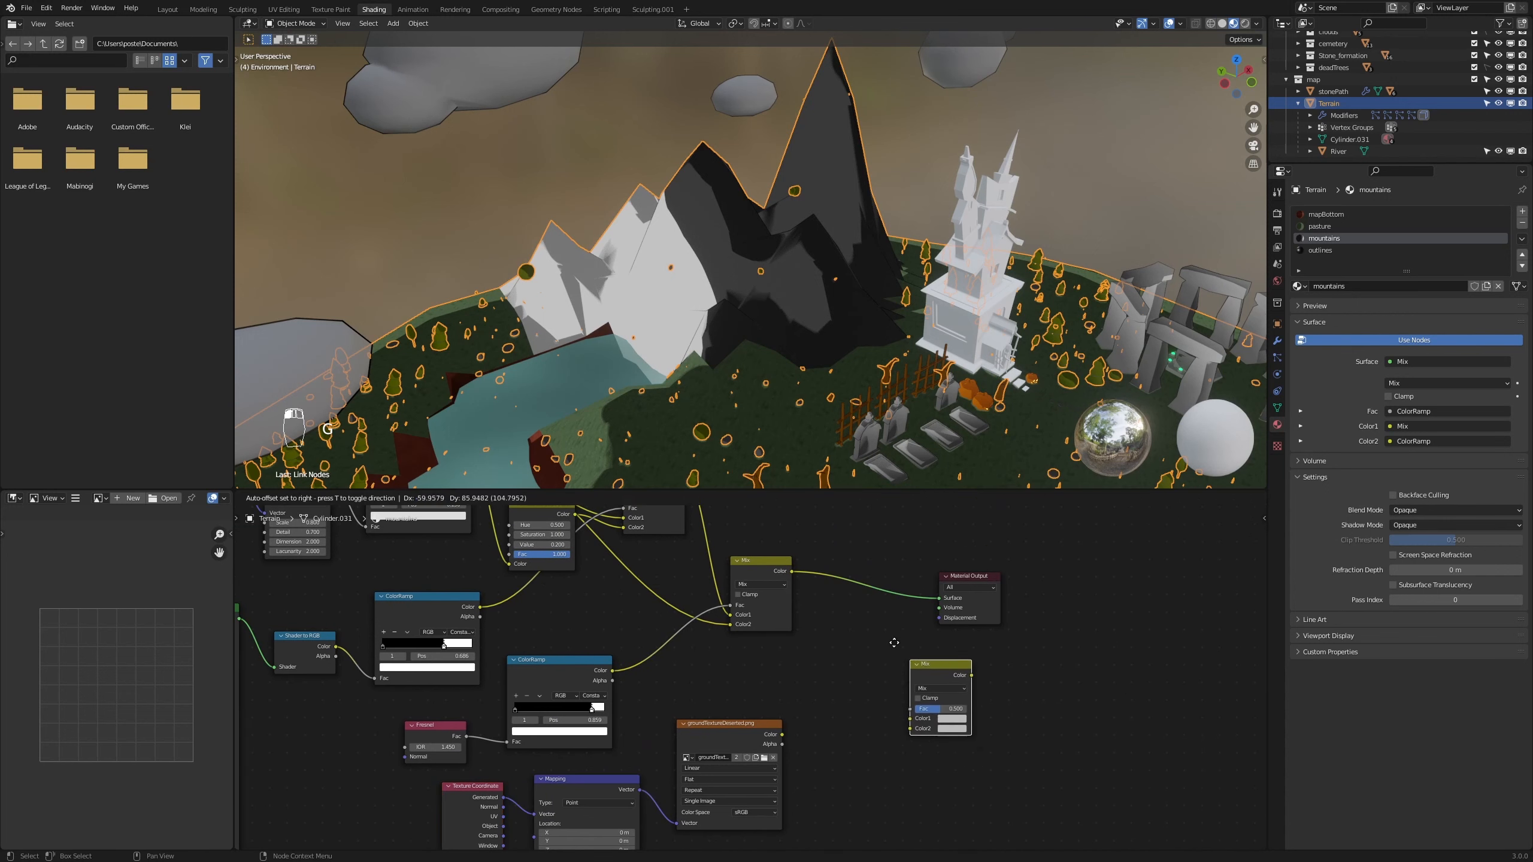
click(874, 630)
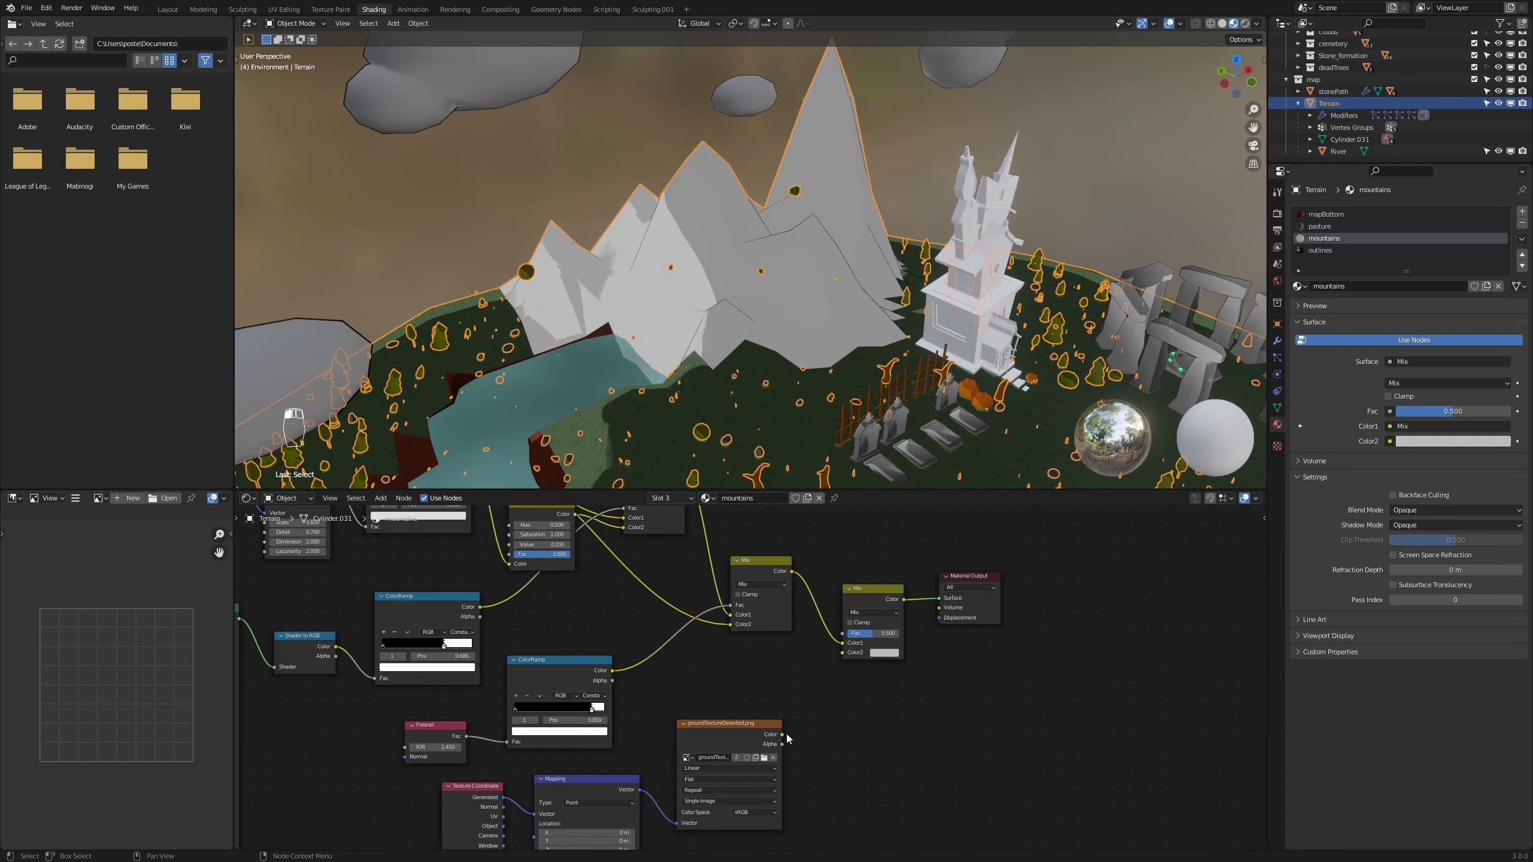
Connect the ground image's color to Color2 of the new Mix node and set its blending mode to Overlay
drag(782, 734, 843, 652)
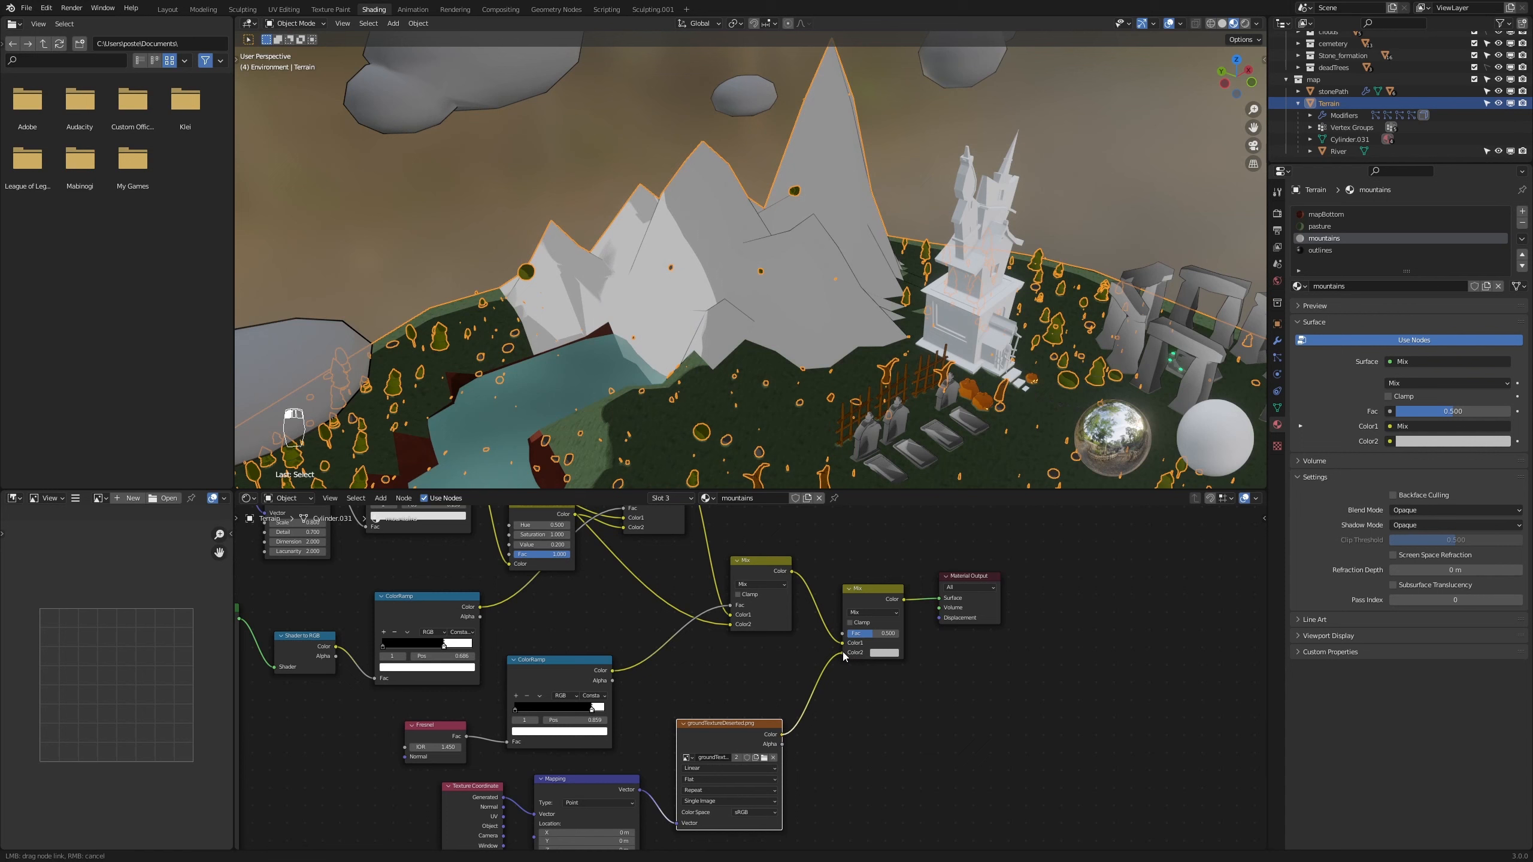
click(875, 613)
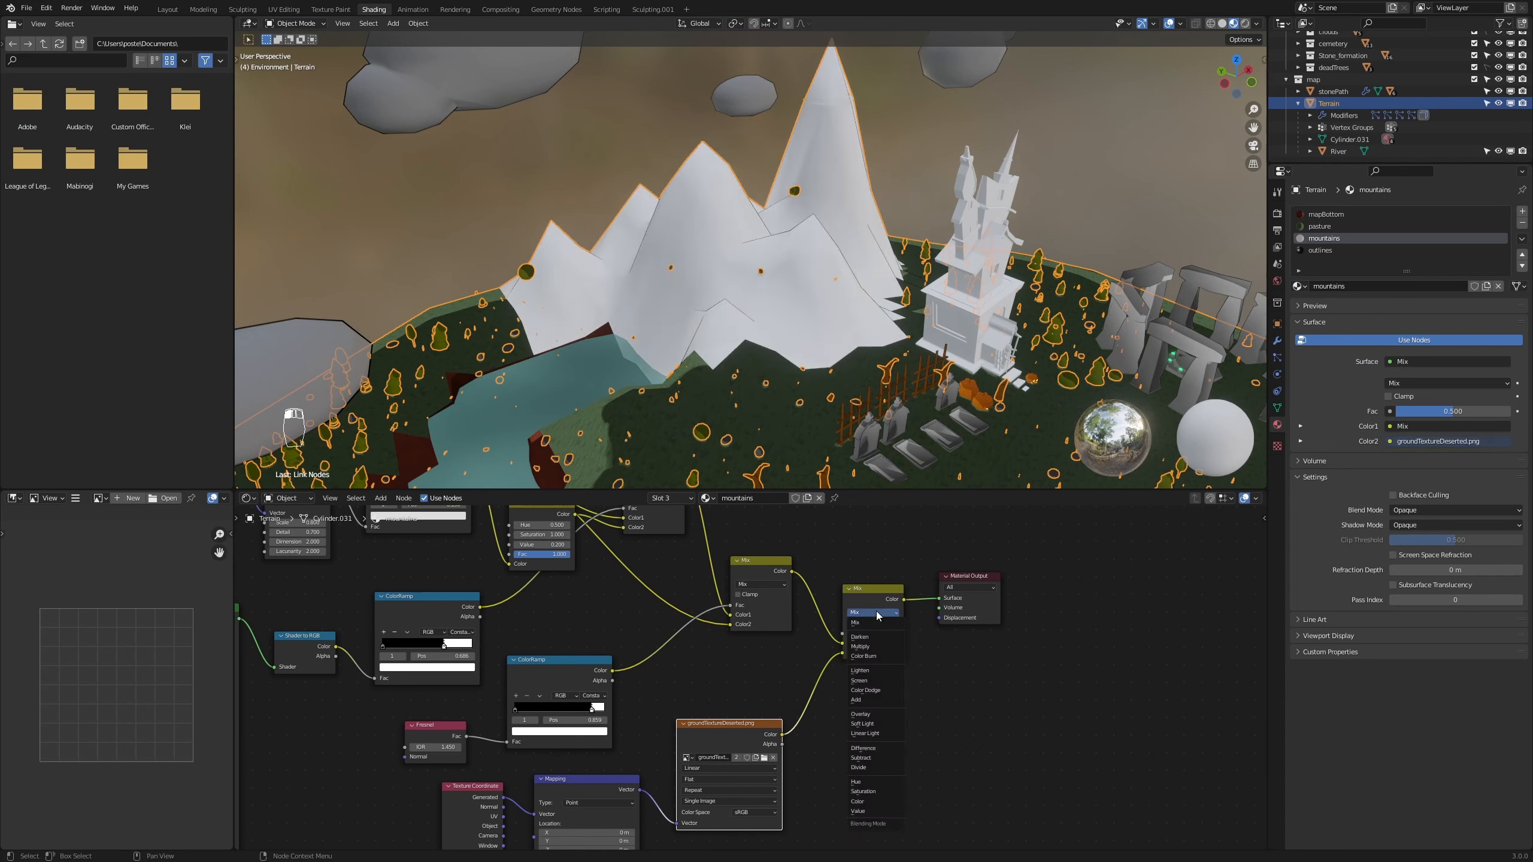
click(868, 716)
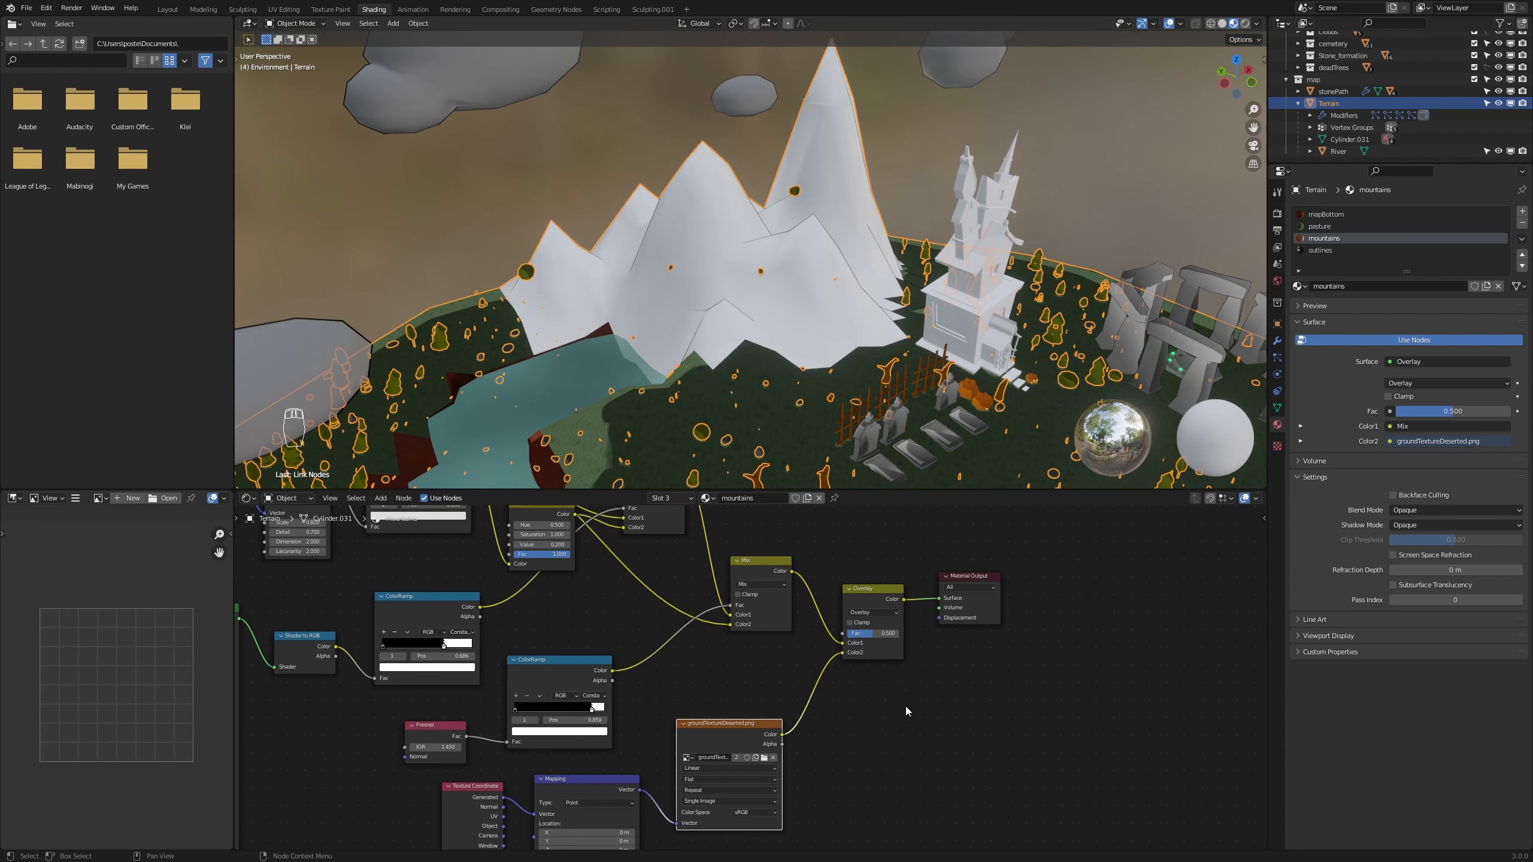
Insert an RGB to BW node between the ground image and the Overlay node, and raise the Overlay factor to about 0.81
key(shift+a)
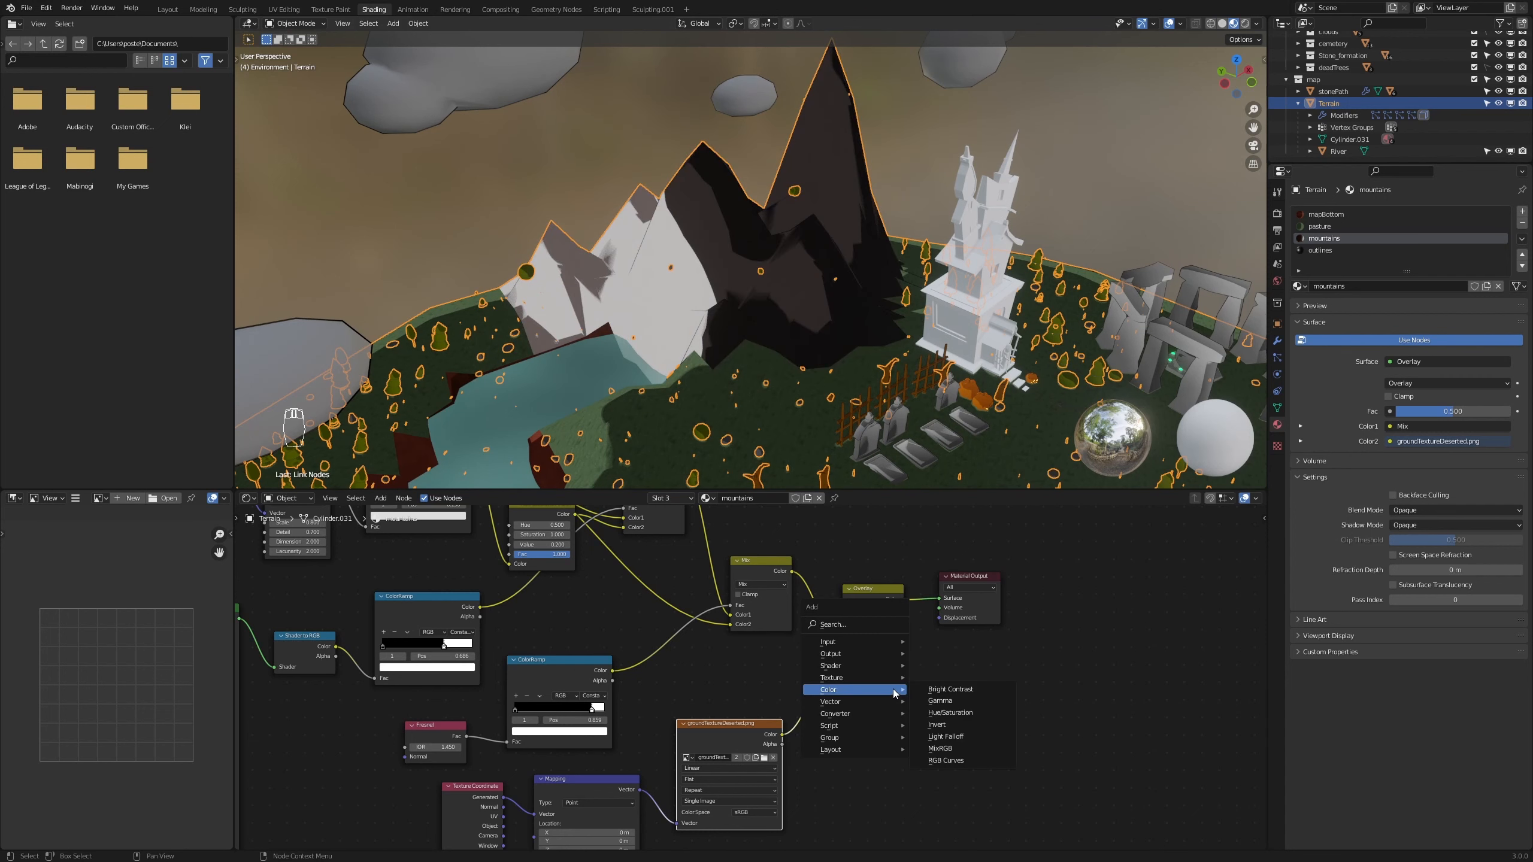
mouse_move(893, 714)
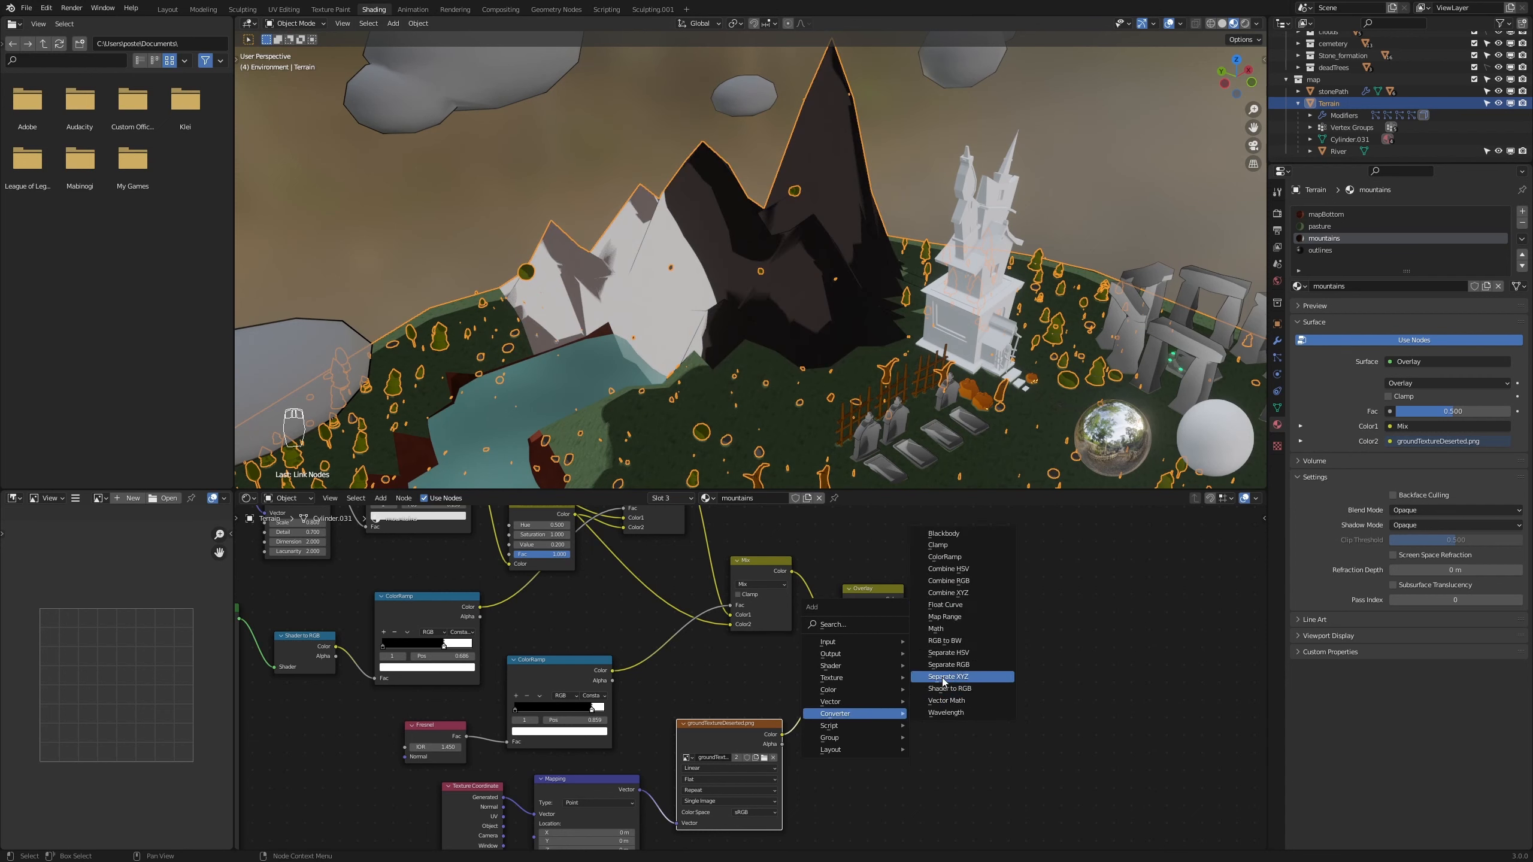
click(944, 641)
click(804, 680)
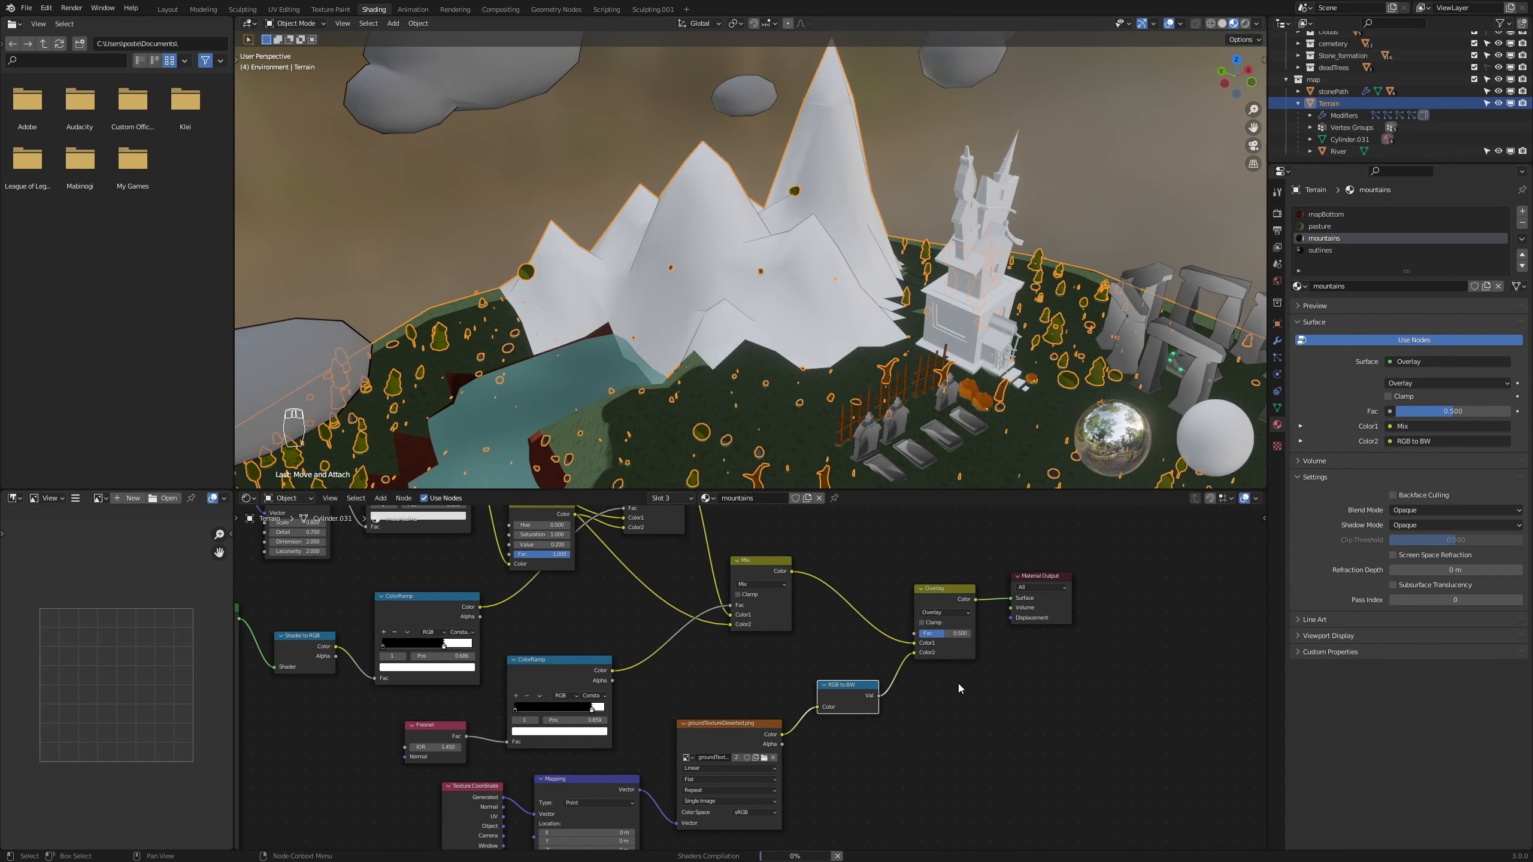
drag(942, 638, 962, 638)
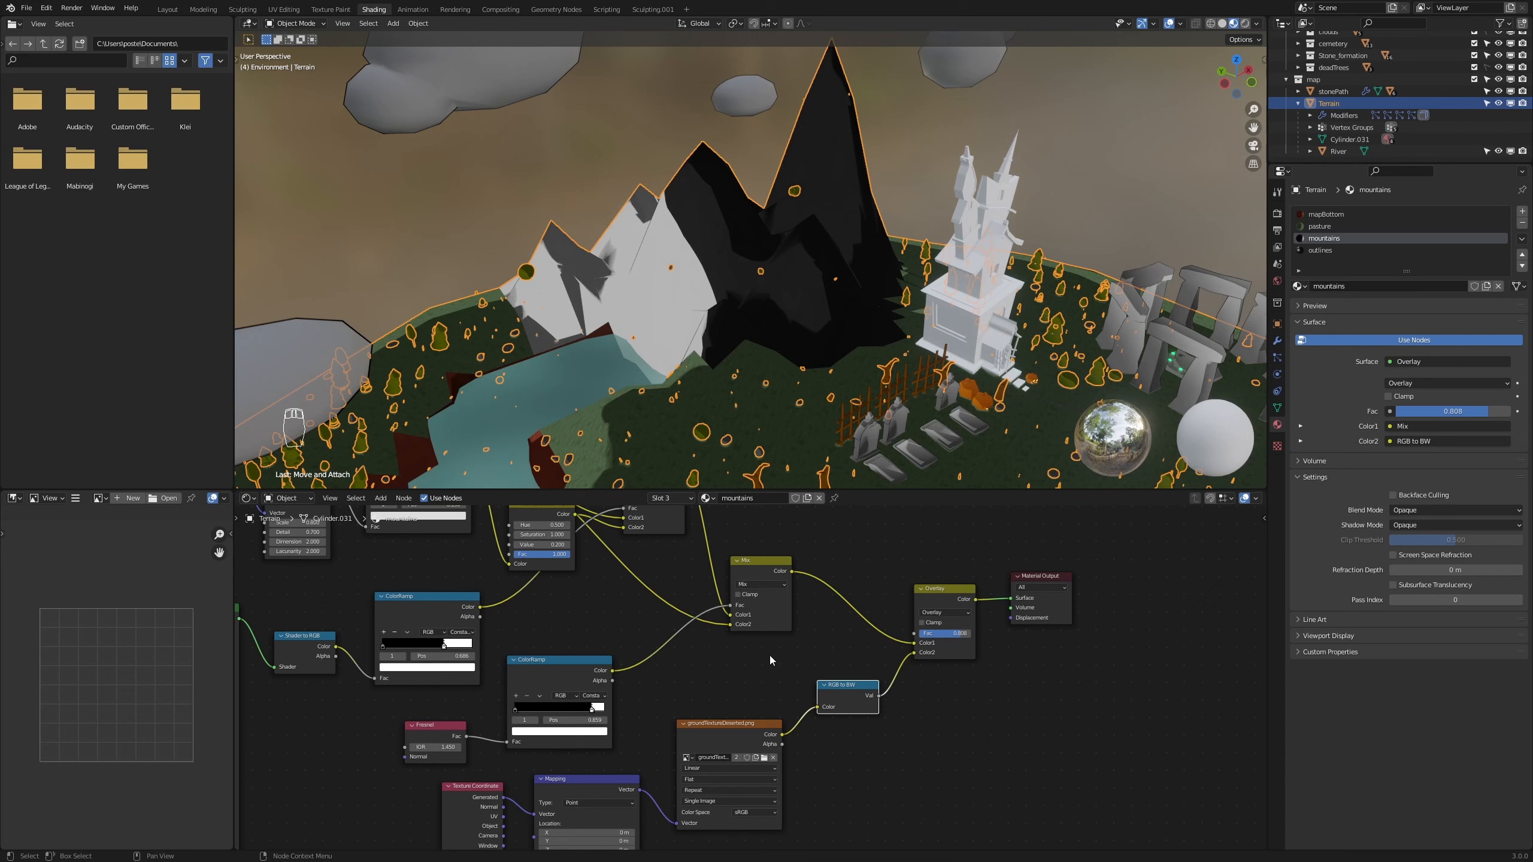
Set the projection of the ground image texture to Box
middle_drag(771, 660, 766, 609)
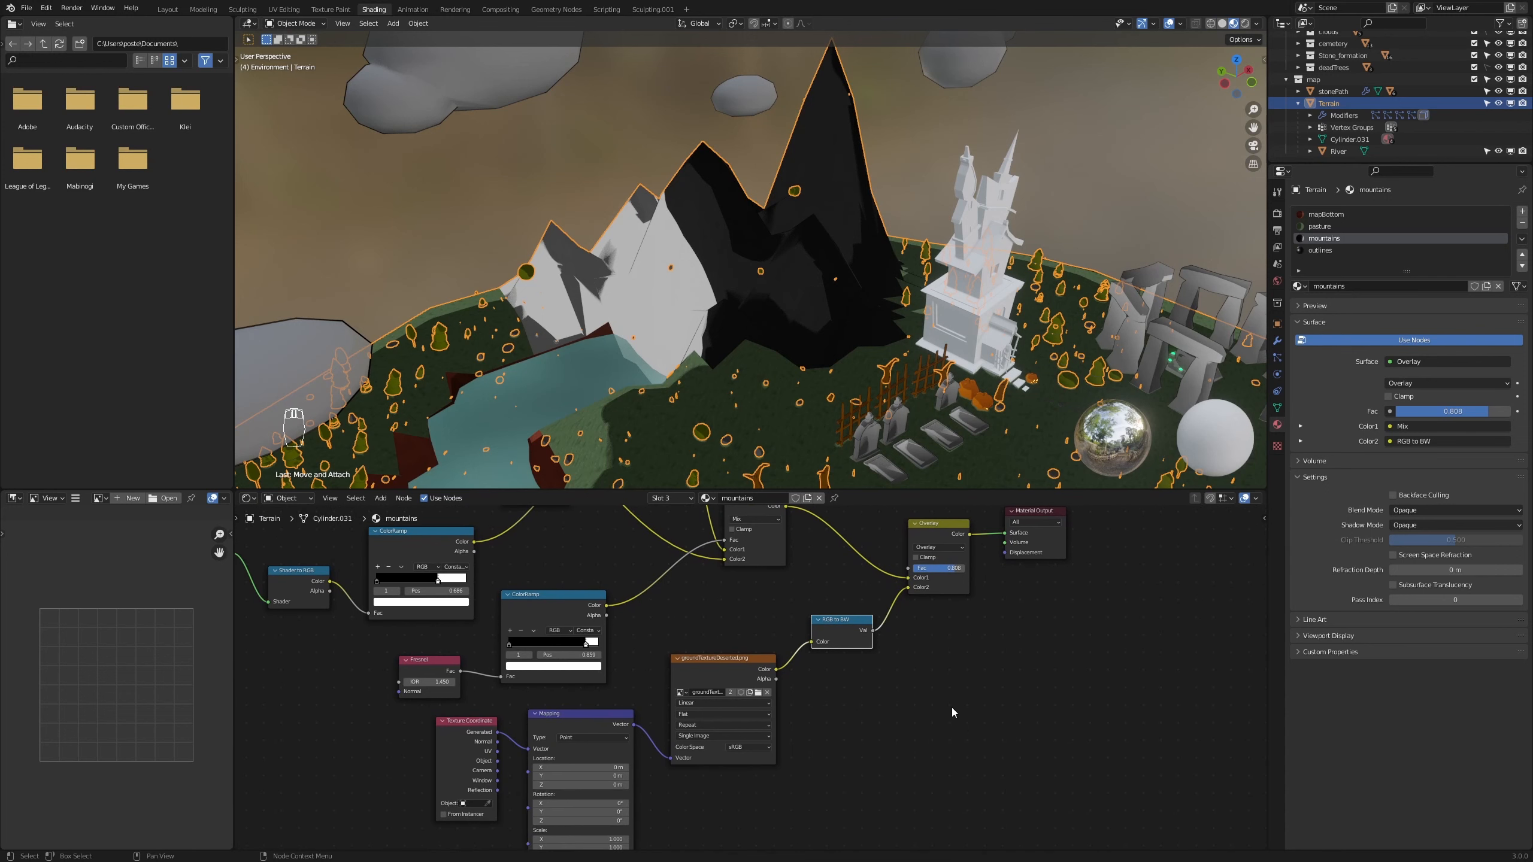
click(711, 714)
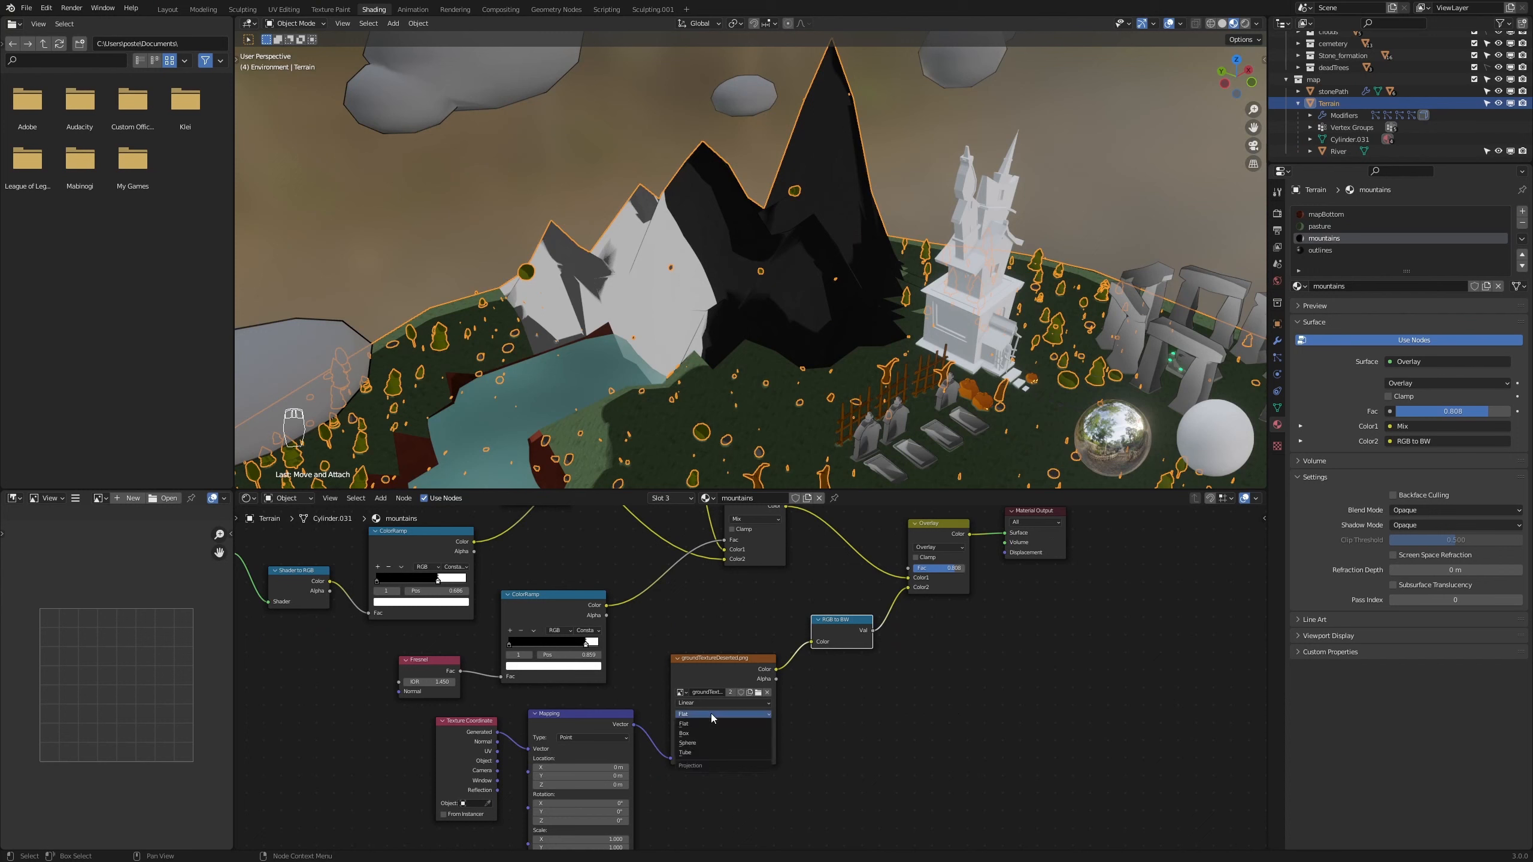
click(700, 733)
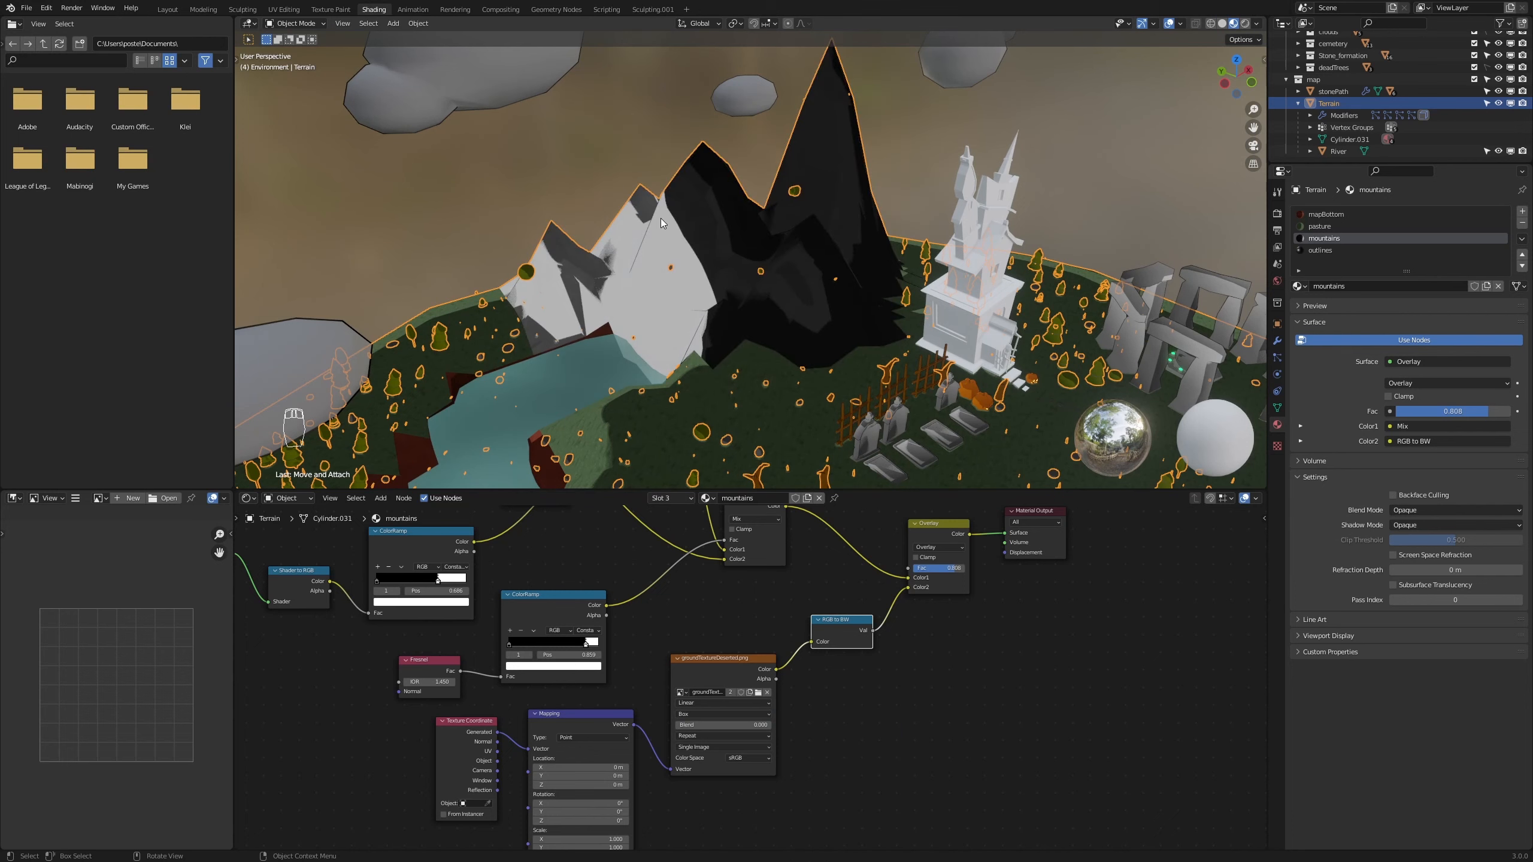
Set the scale of the ground image's Mapping node to 3 on all three axes
scroll(682, 206, up, 5)
middle_drag(769, 250, 874, 371)
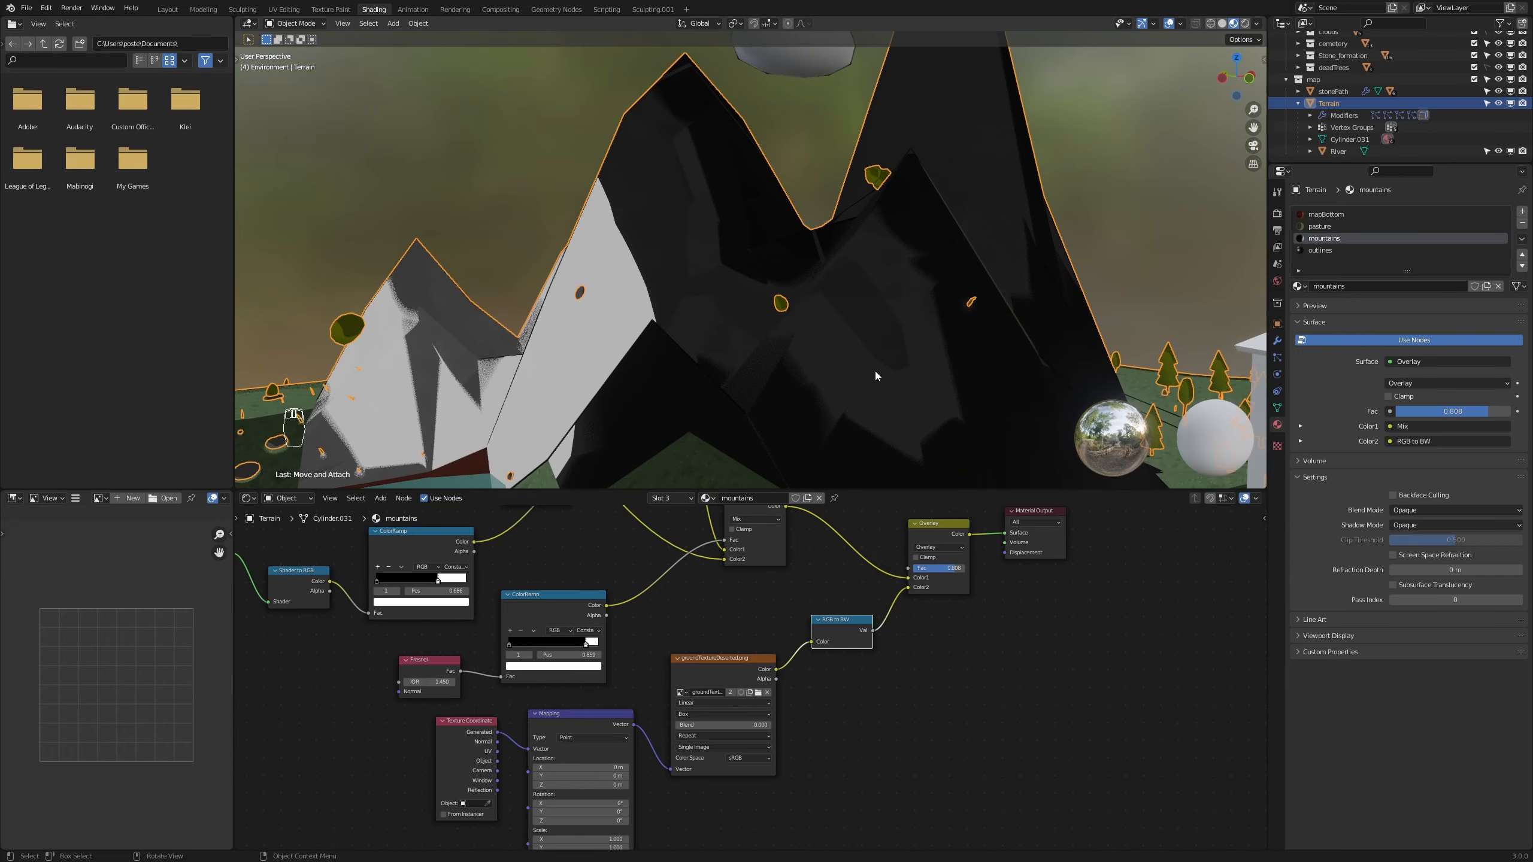
middle_drag(697, 820, 684, 705)
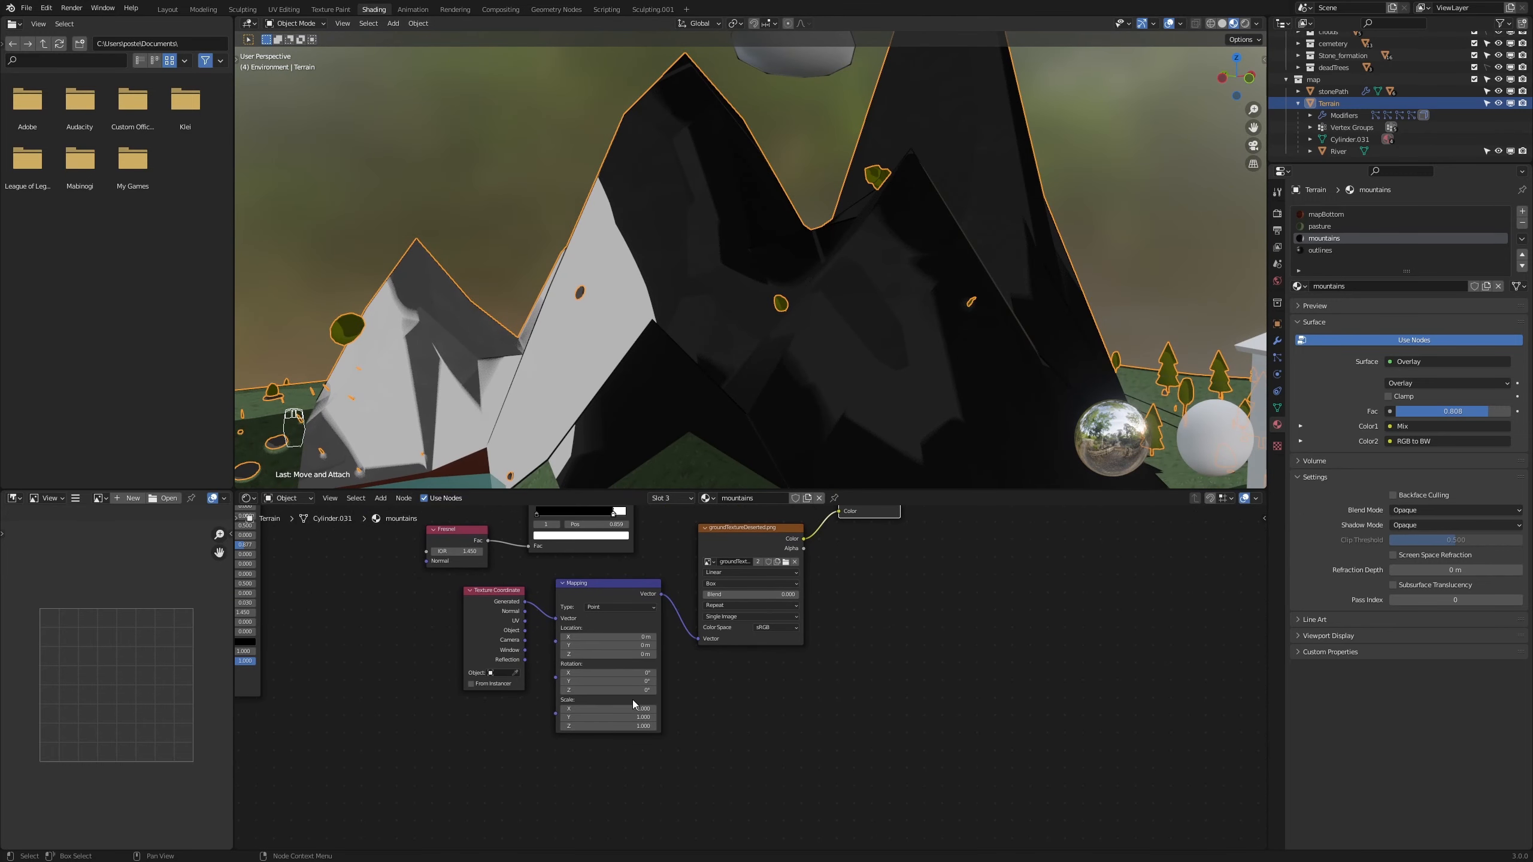
drag(634, 706, 634, 725)
text(3)
key(Return)
Check the mountains up close and raise the Box projection blend of the ground image texture
scroll(866, 355, up, 1)
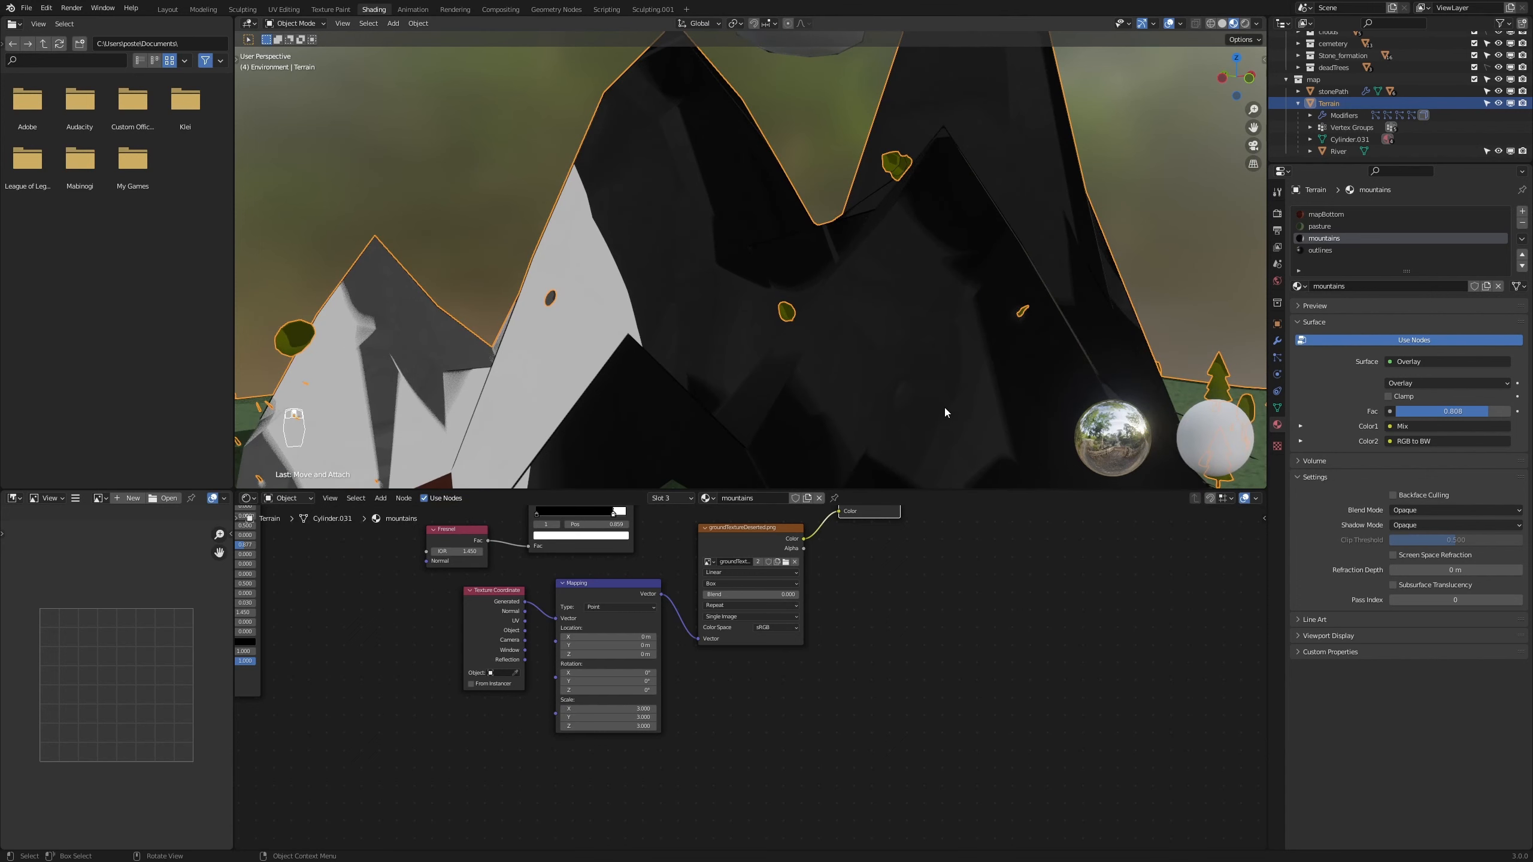
scroll(878, 232, down, 1)
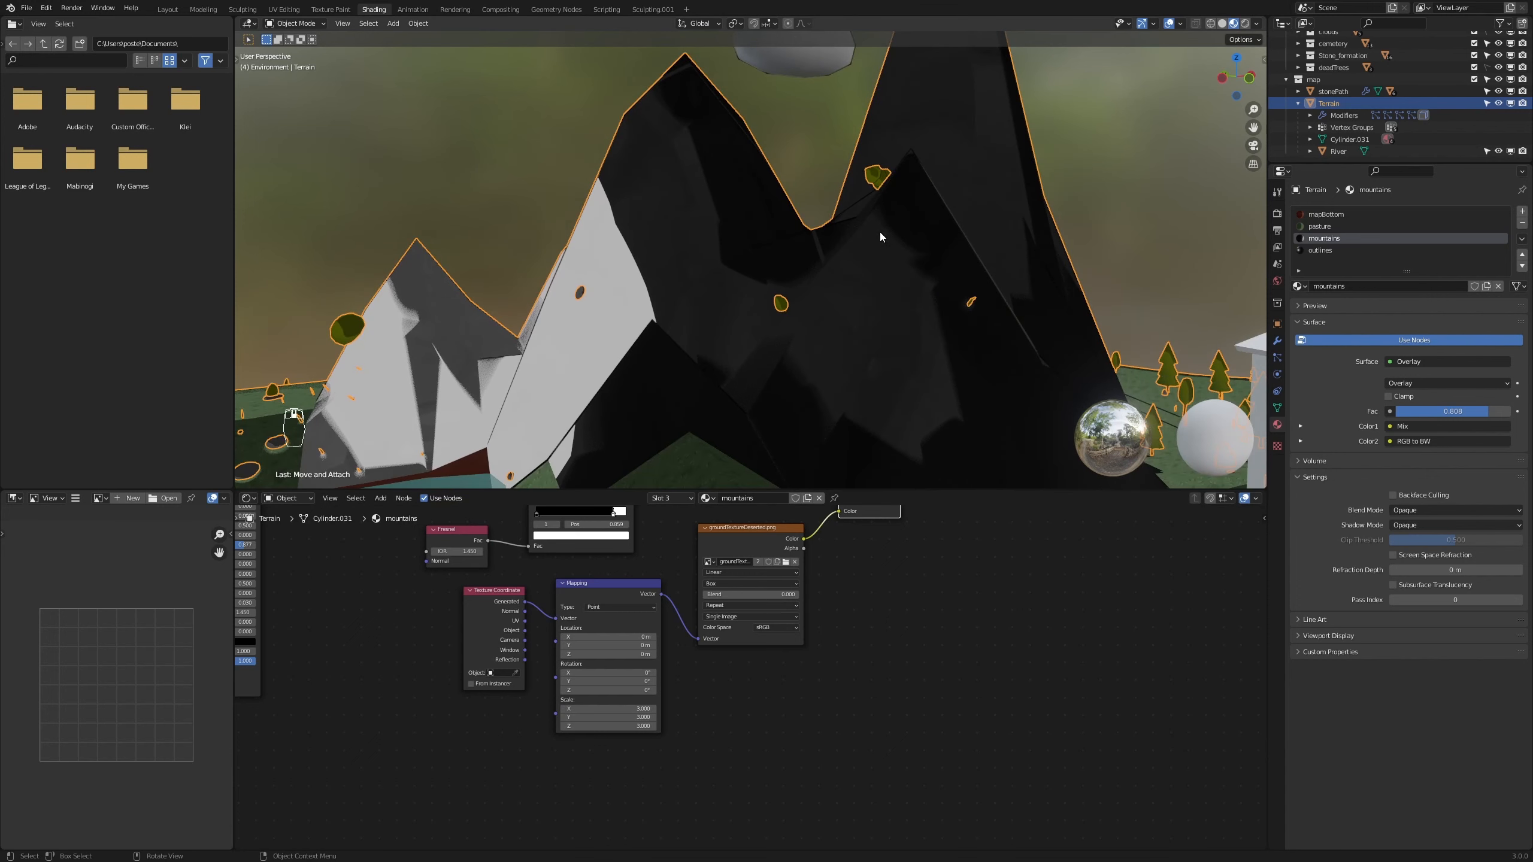
shift+middle_drag(920, 244, 854, 314)
scroll(736, 421, down, 2)
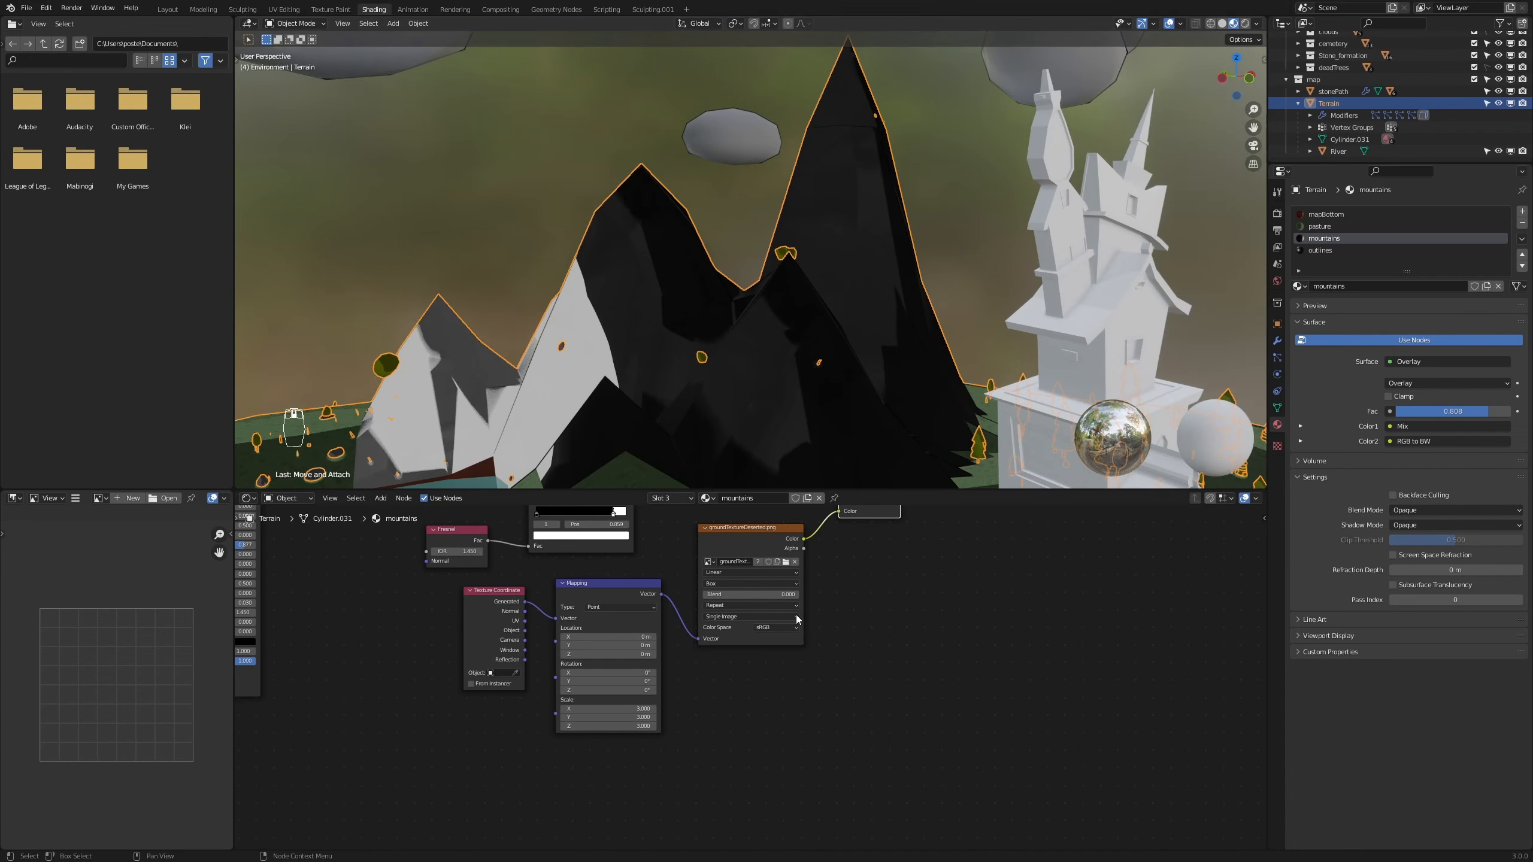
drag(736, 594, 835, 594)
Darken the first color stop of the Musgrave-fed ColorRamp to a near-black grey
middle_drag(976, 601, 1071, 817)
middle_drag(938, 679, 995, 627)
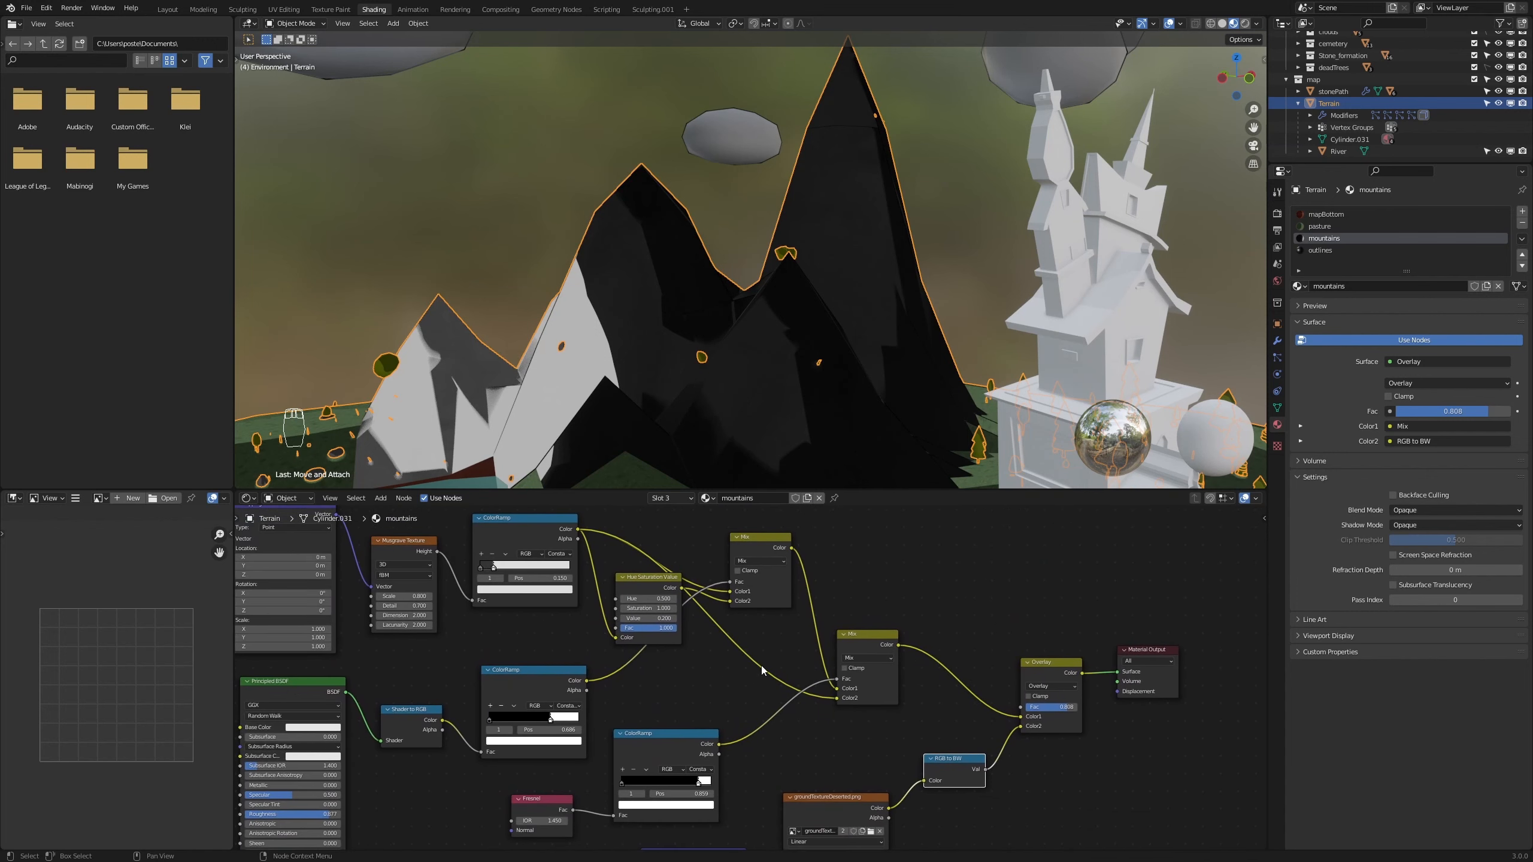
middle_drag(795, 662, 892, 719)
scroll(759, 677, up, 3)
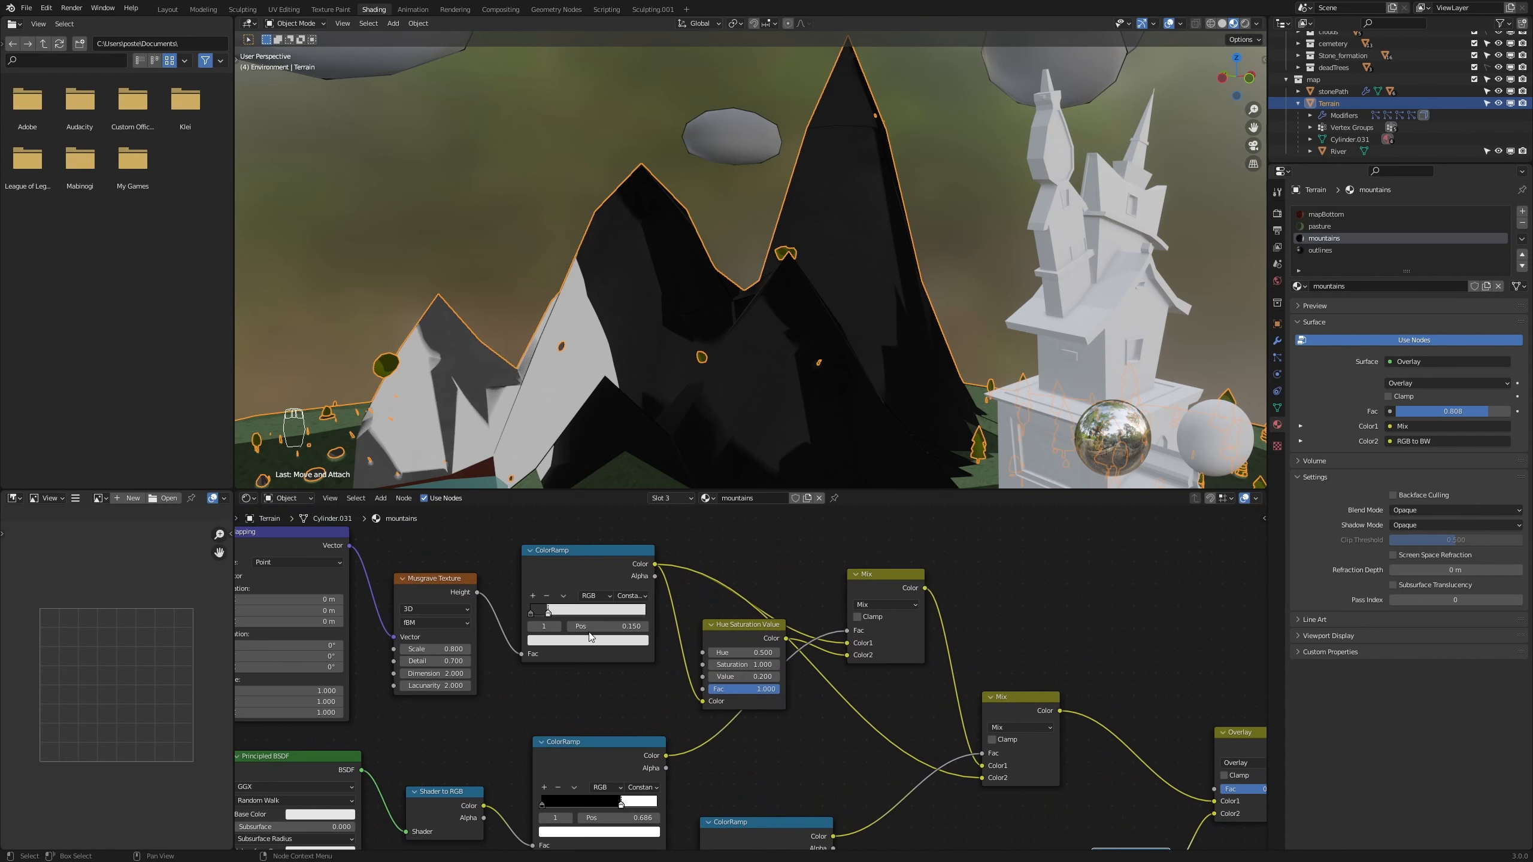
click(530, 614)
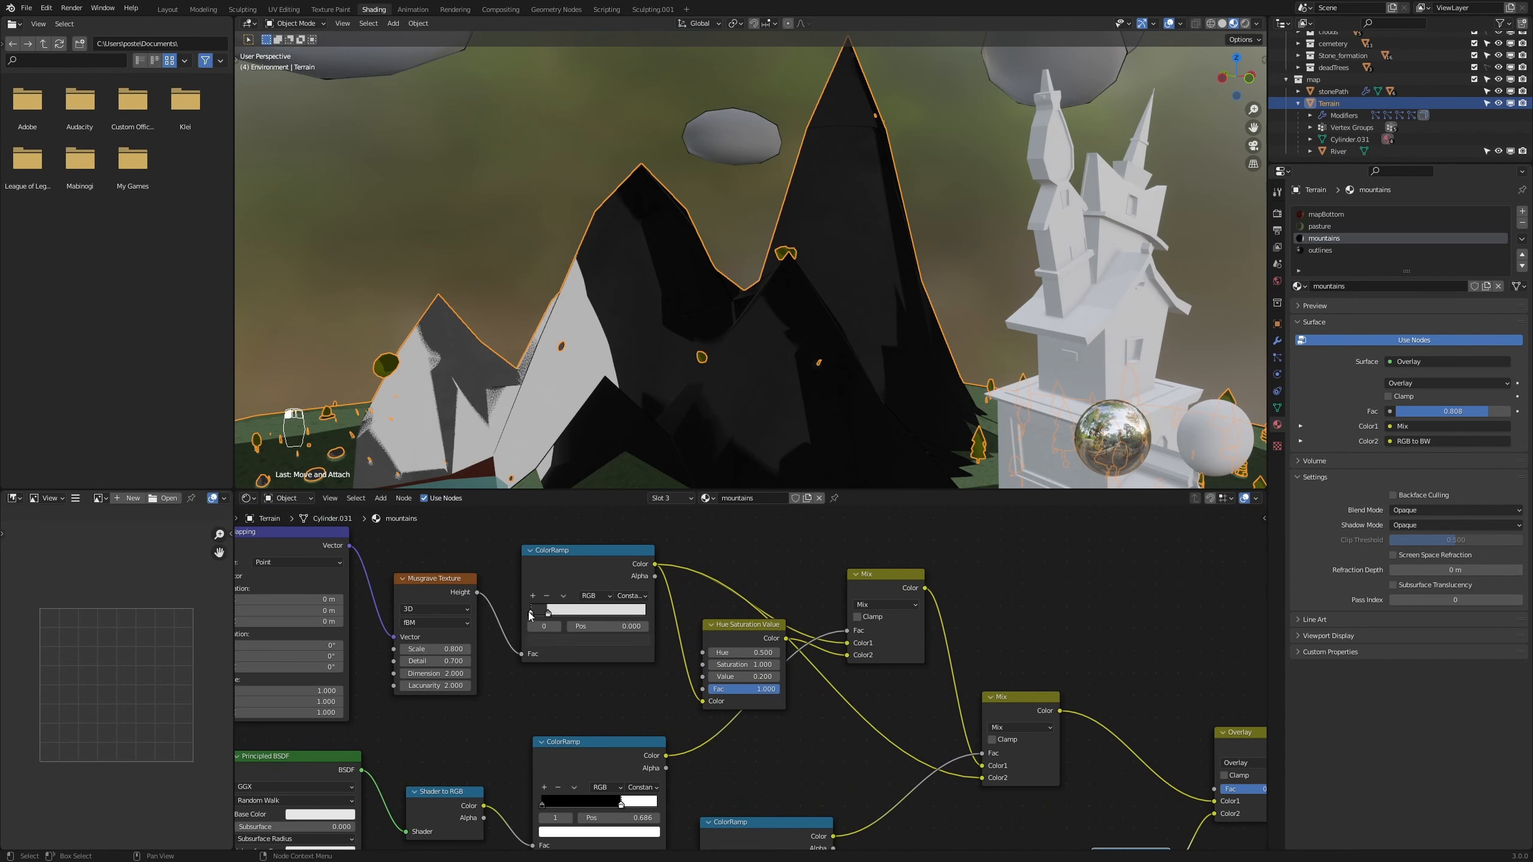
click(577, 641)
click(623, 541)
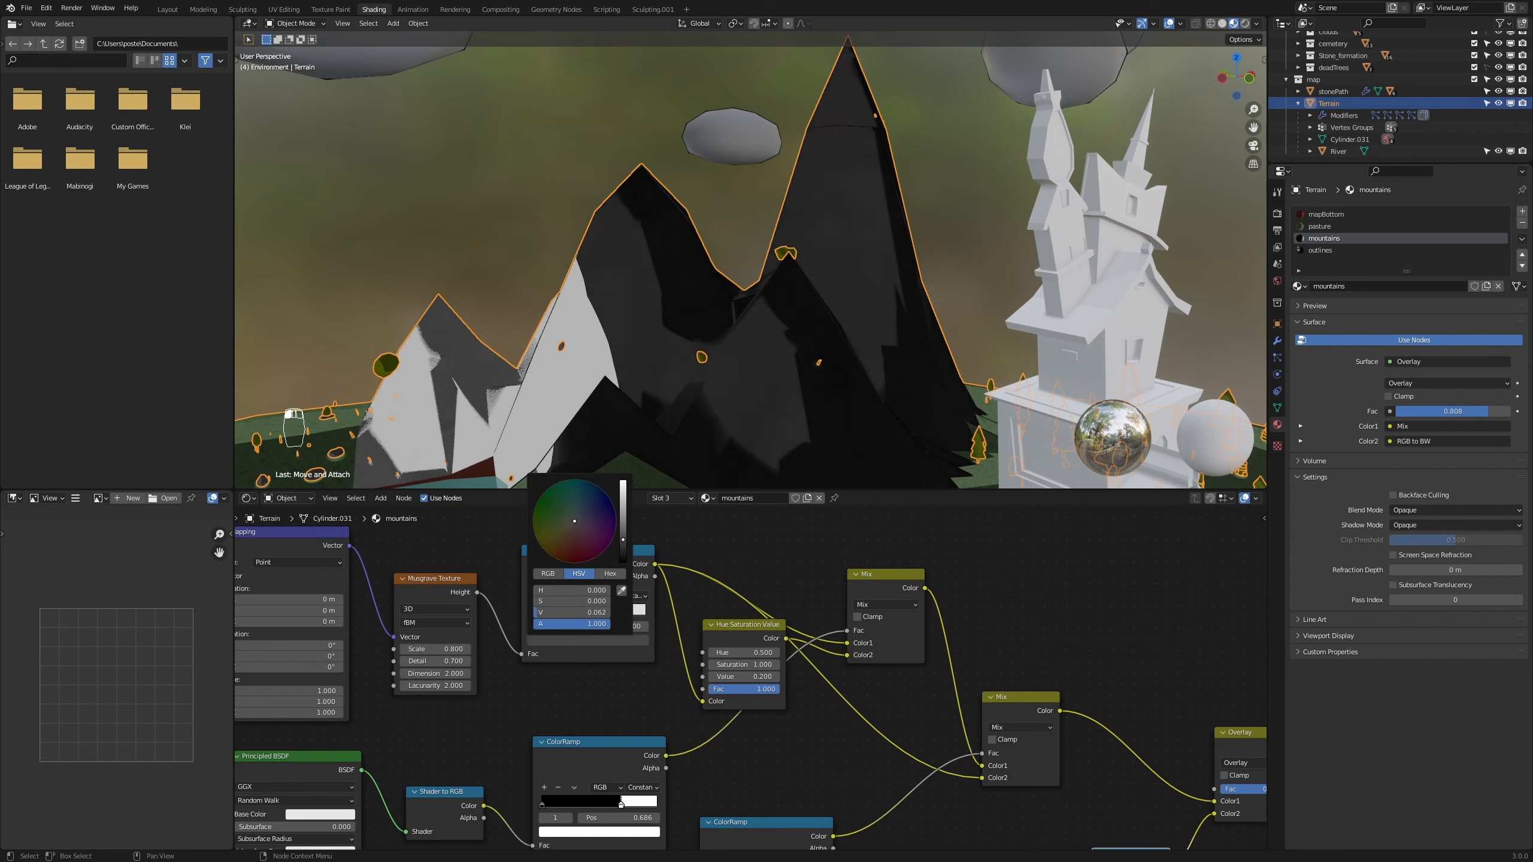
drag(623, 537, 623, 543)
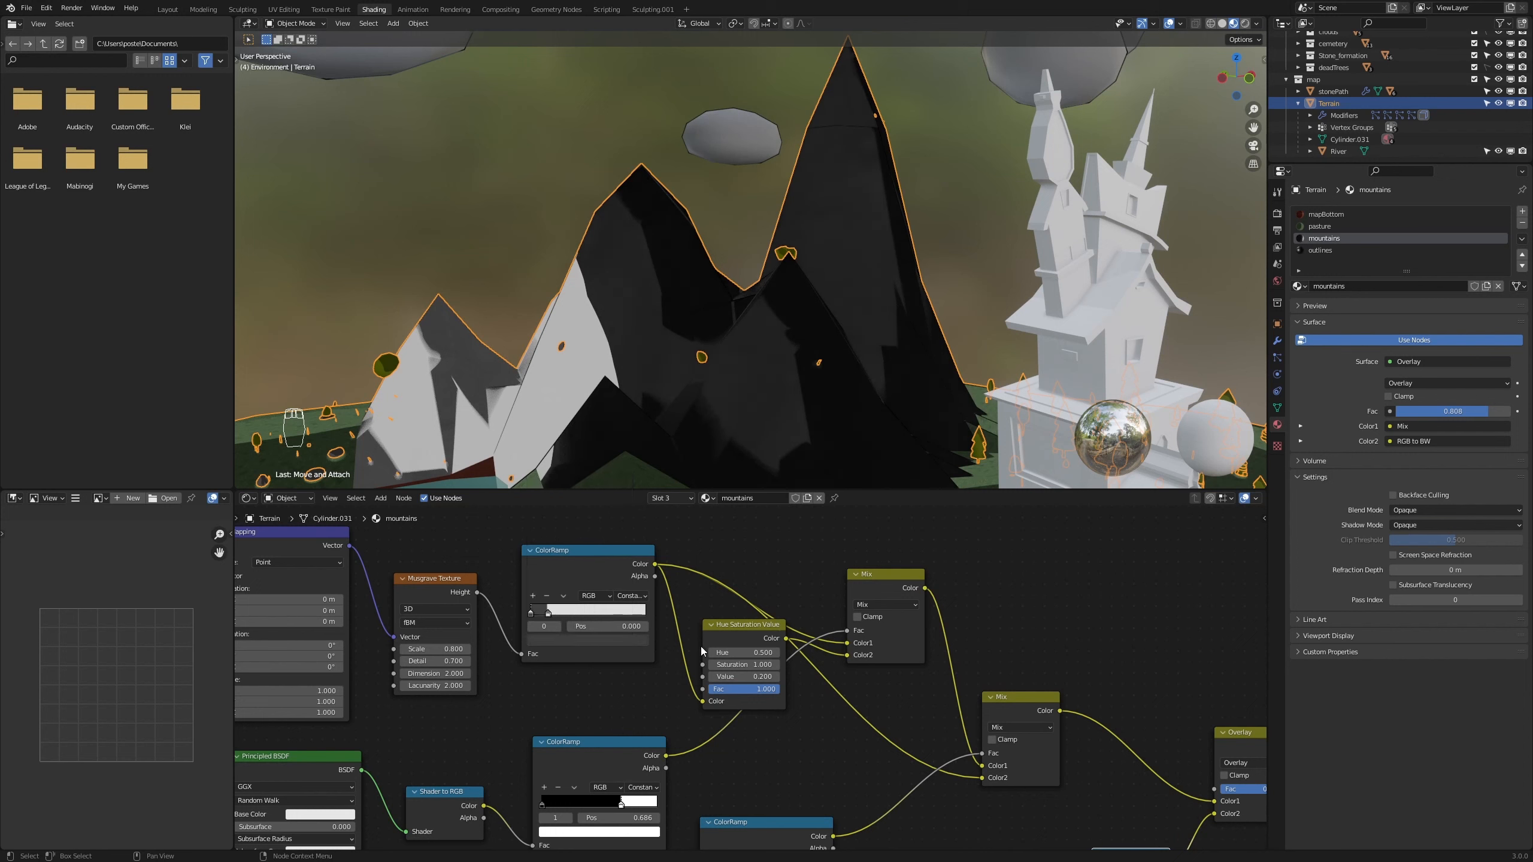
Set the X rotation of the Musgrave texture's Mapping node to -55°
middle_drag(537, 687, 671, 755)
click(390, 700)
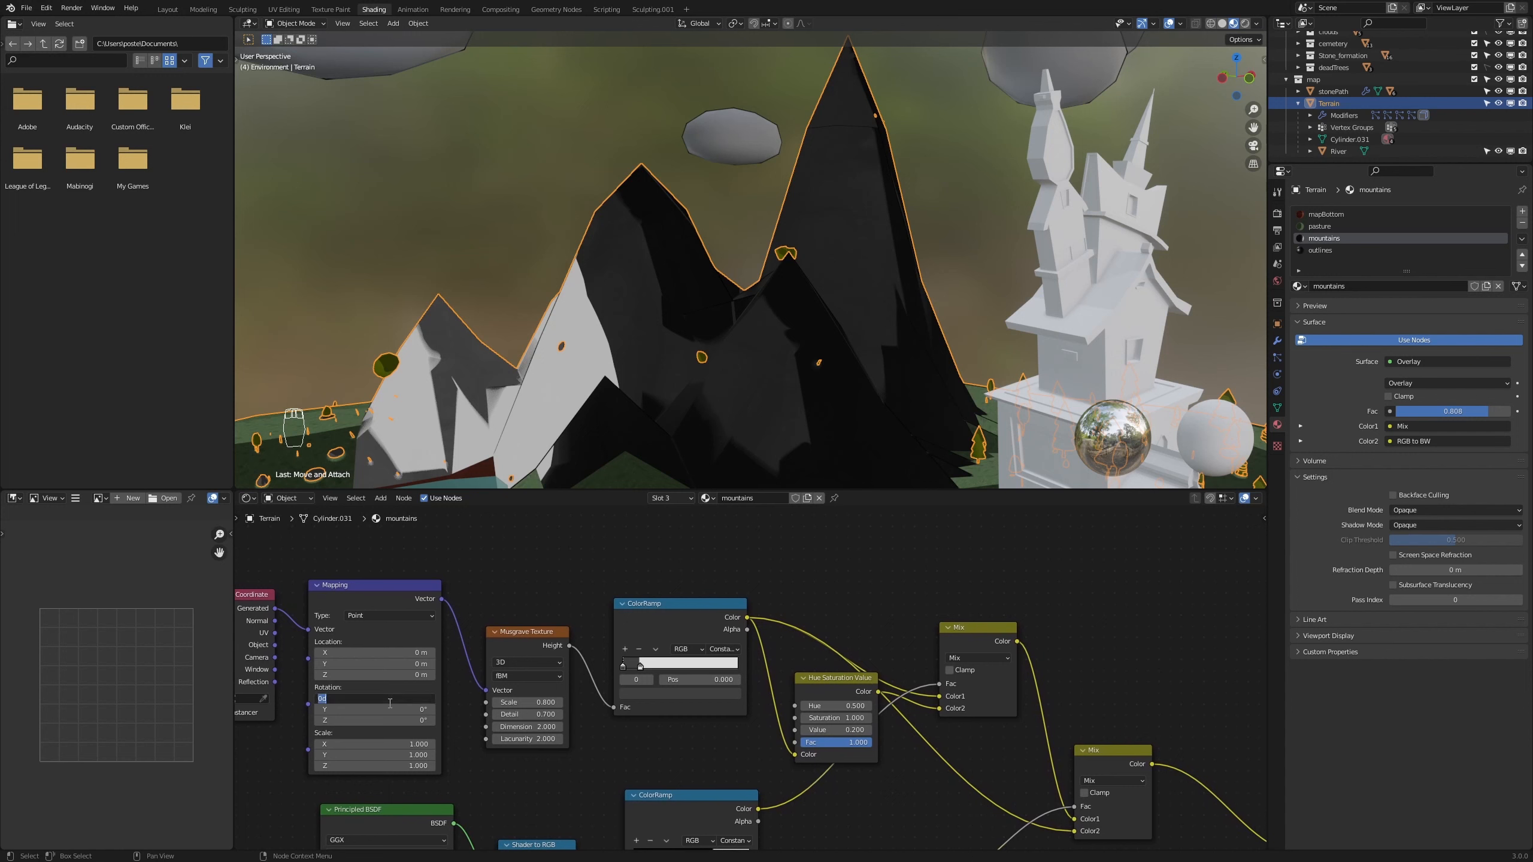
text(-55)
key(Return)
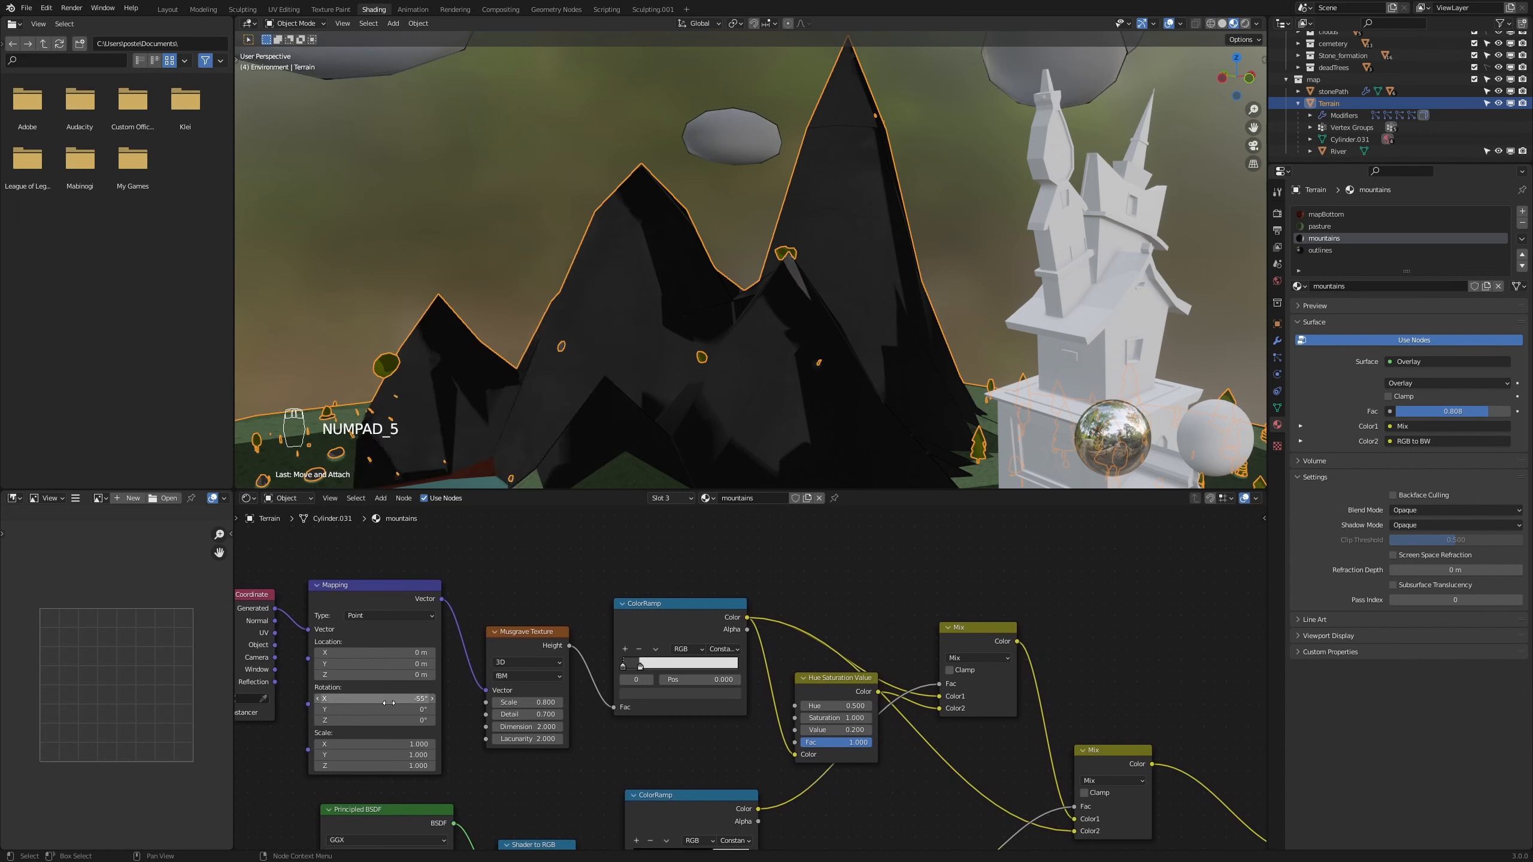
Set the Musgrave texture's Mapping rotation to 5° on Z and 18° on Y
click(412, 720)
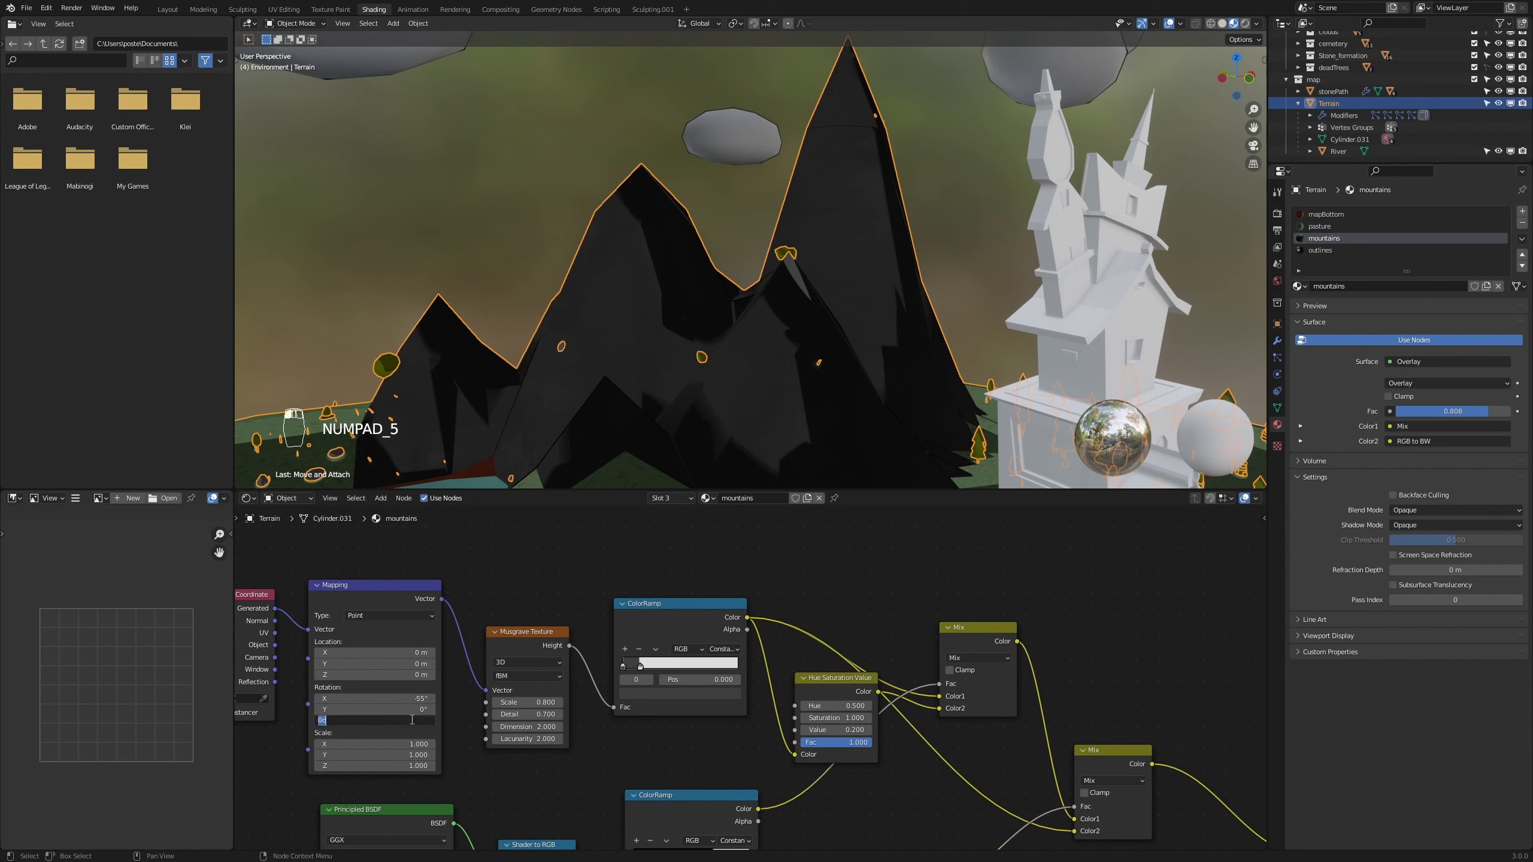
text(5)
key(Return)
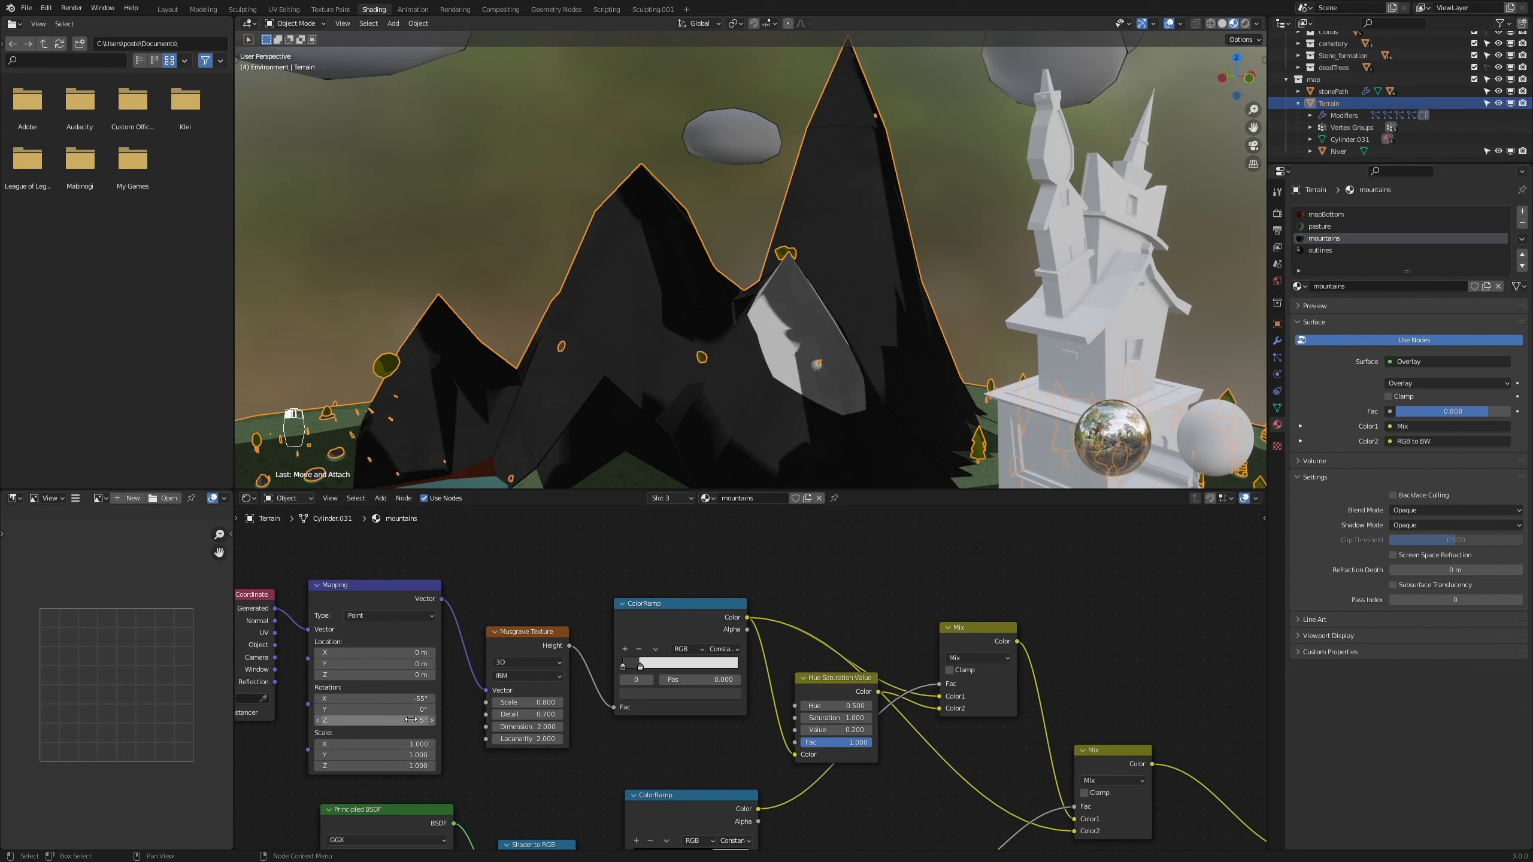
click(407, 710)
text(18)
key(Return)
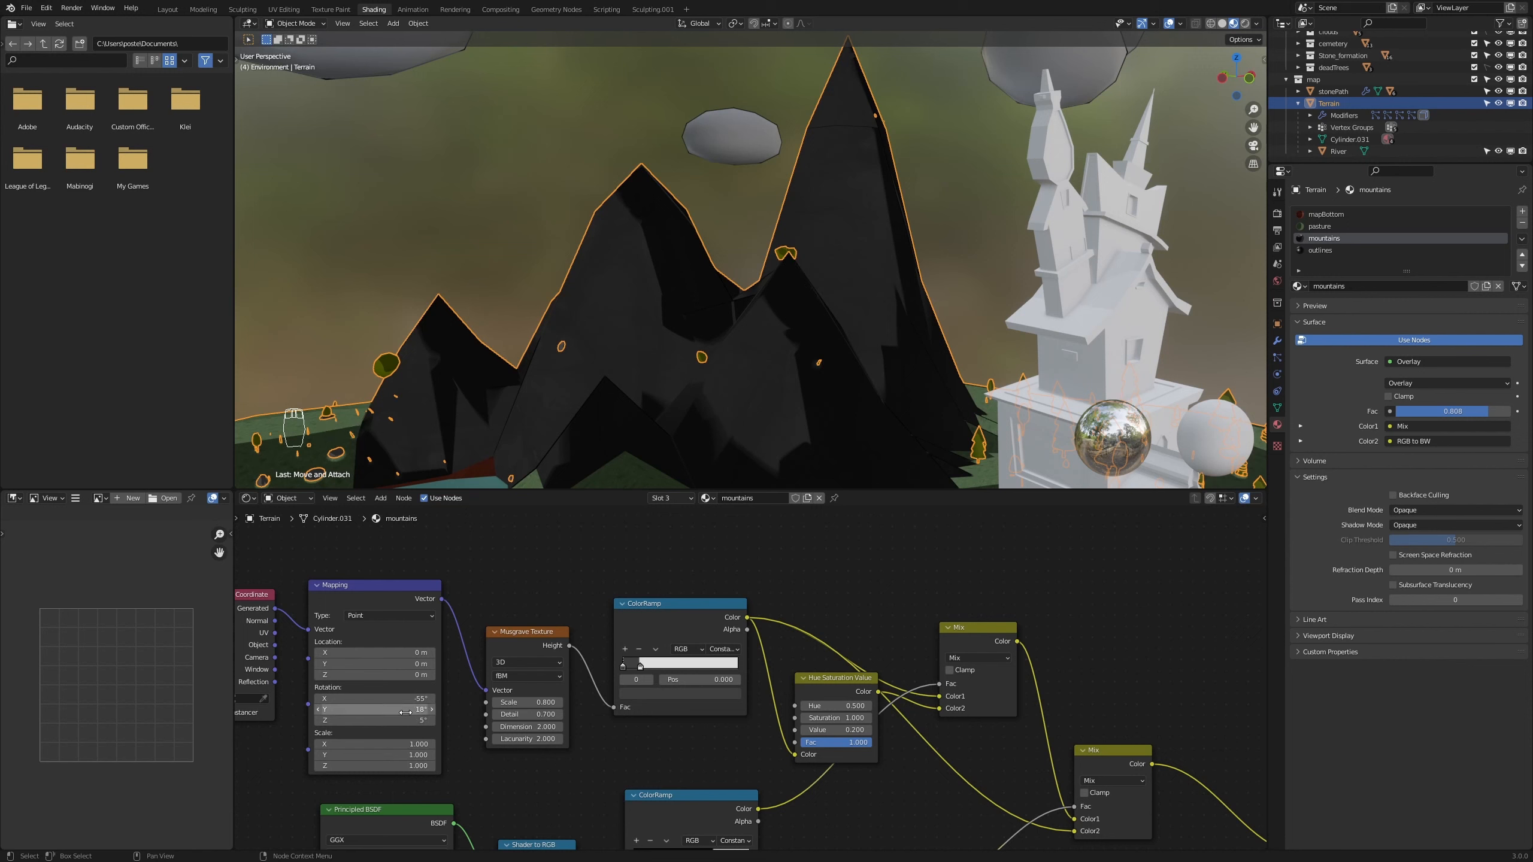
Set the location of the Musgrave texture's Mapping node to X -1.8 m, Y -4.3 m and Z -15.6 m
click(409, 653)
text(-1.8)
key(Return)
click(410, 664)
key(BackSpace)
text(-4.3)
key(Return)
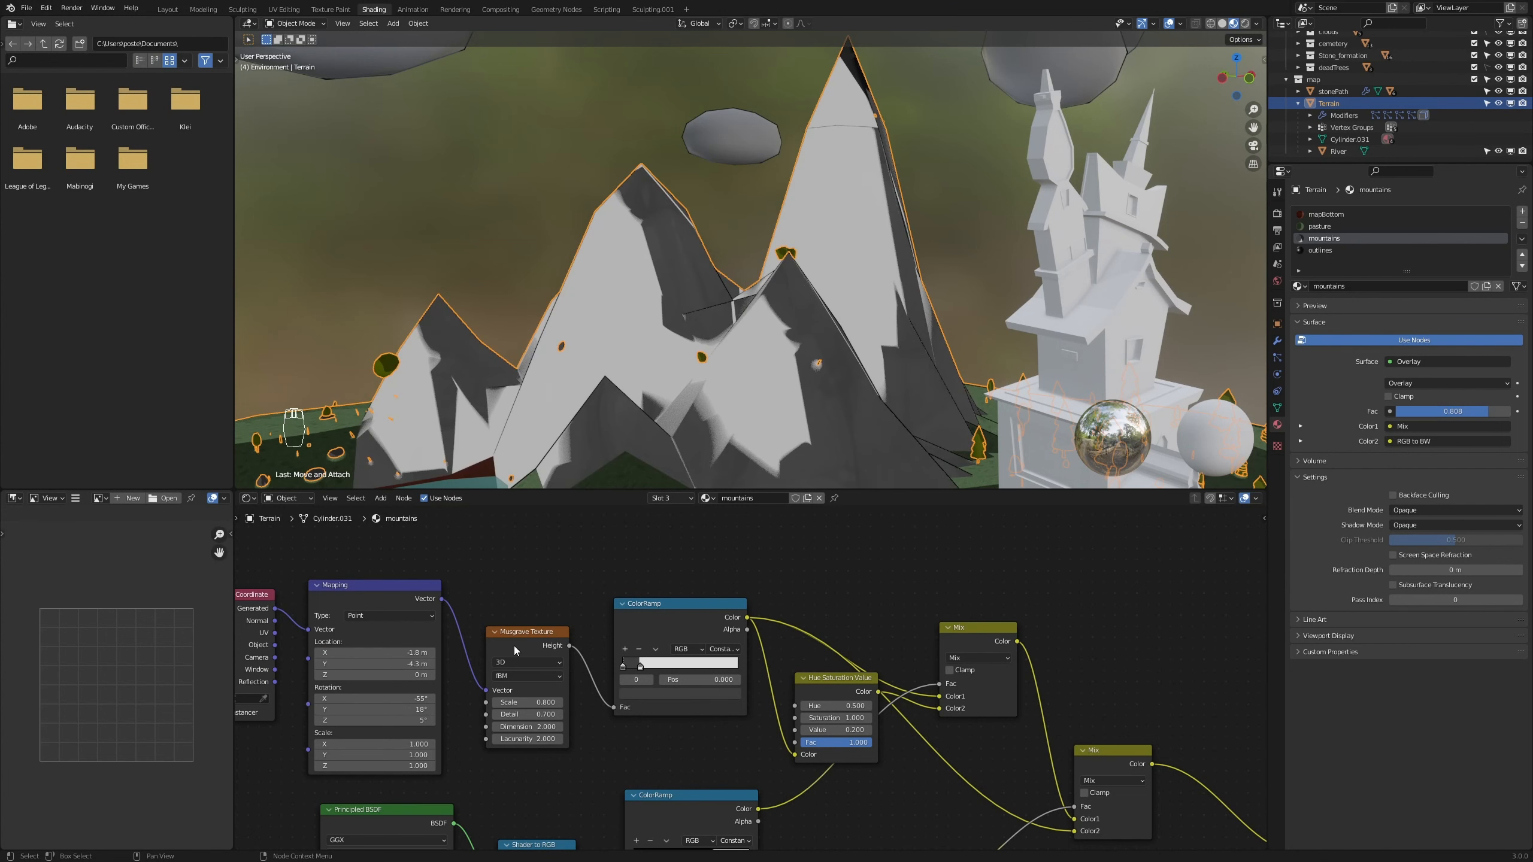
click(410, 674)
text(-15.6)
key(Return)
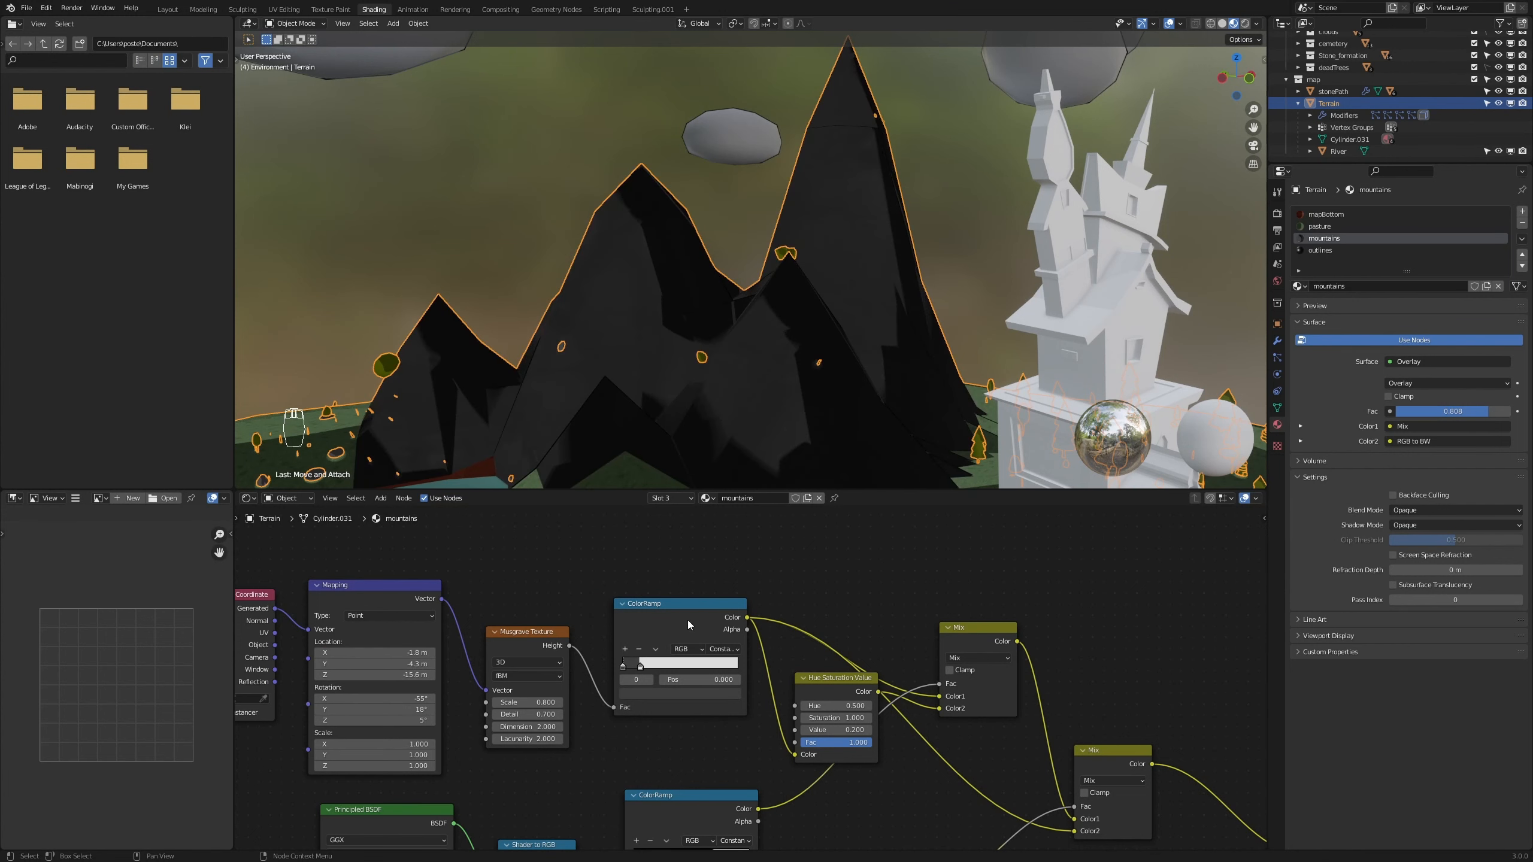
Set the scale of the Musgrave texture's Mapping node to 10 on all three axes and check the mountains from another side
click(416, 742)
text(10)
key(Return)
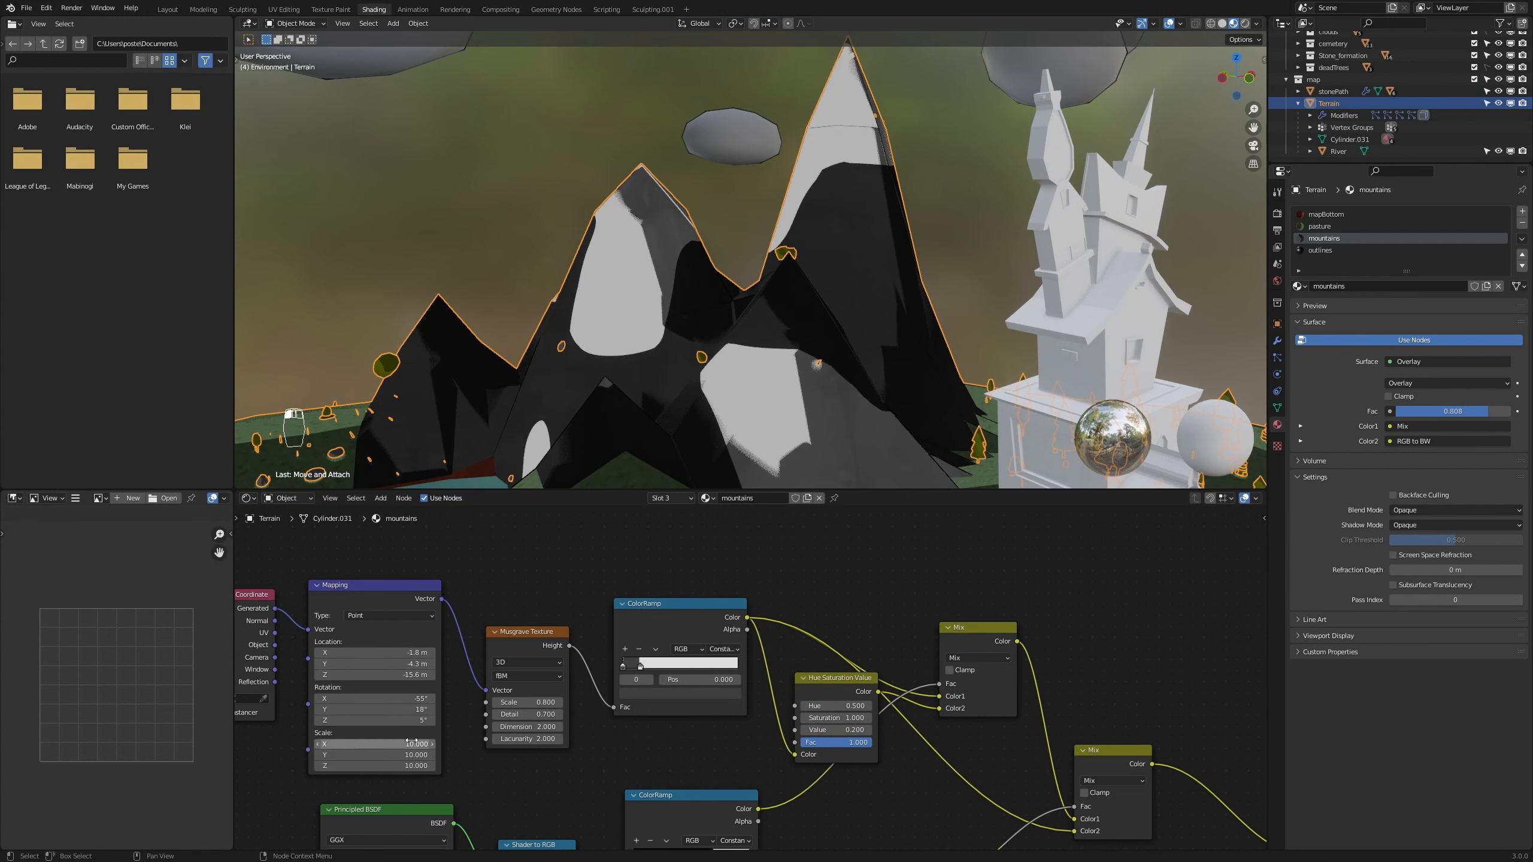
middle_drag(815, 352, 433, 321)
middle_drag(816, 197, 829, 269)
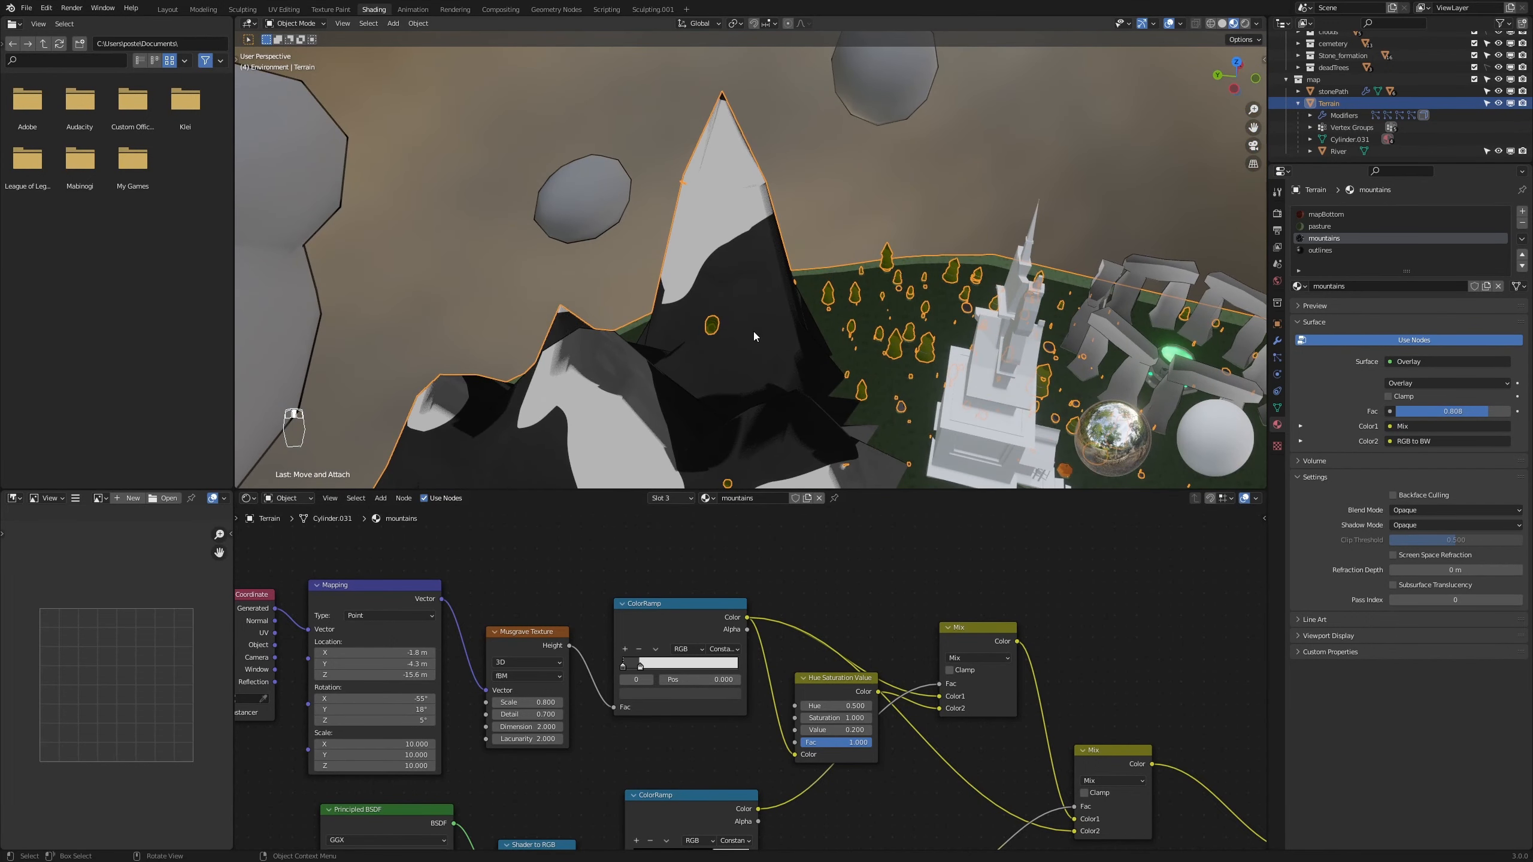
scroll(753, 331, down, 1)
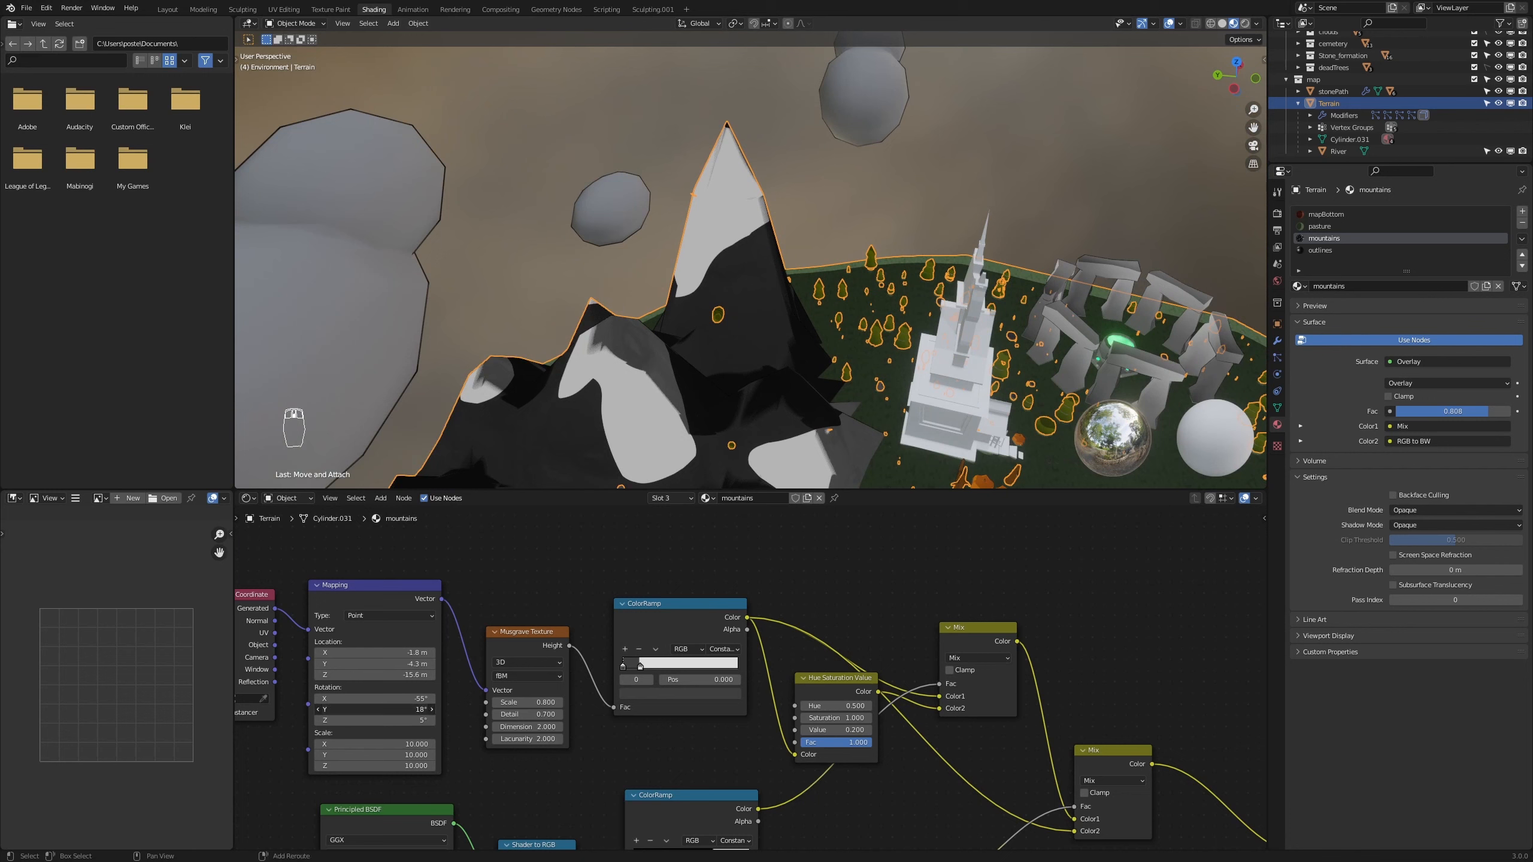
Fine-tune the Y rotation of the Musgrave texture's Mapping node to 19.1°
mouse_move(374, 709)
mouse_down()
mouse_move(392, 709)
mouse_move(356, 709)
mouse_move(384, 709)
mouse_up()
middle_drag(767, 393, 818, 273)
scroll(744, 444, up, 2)
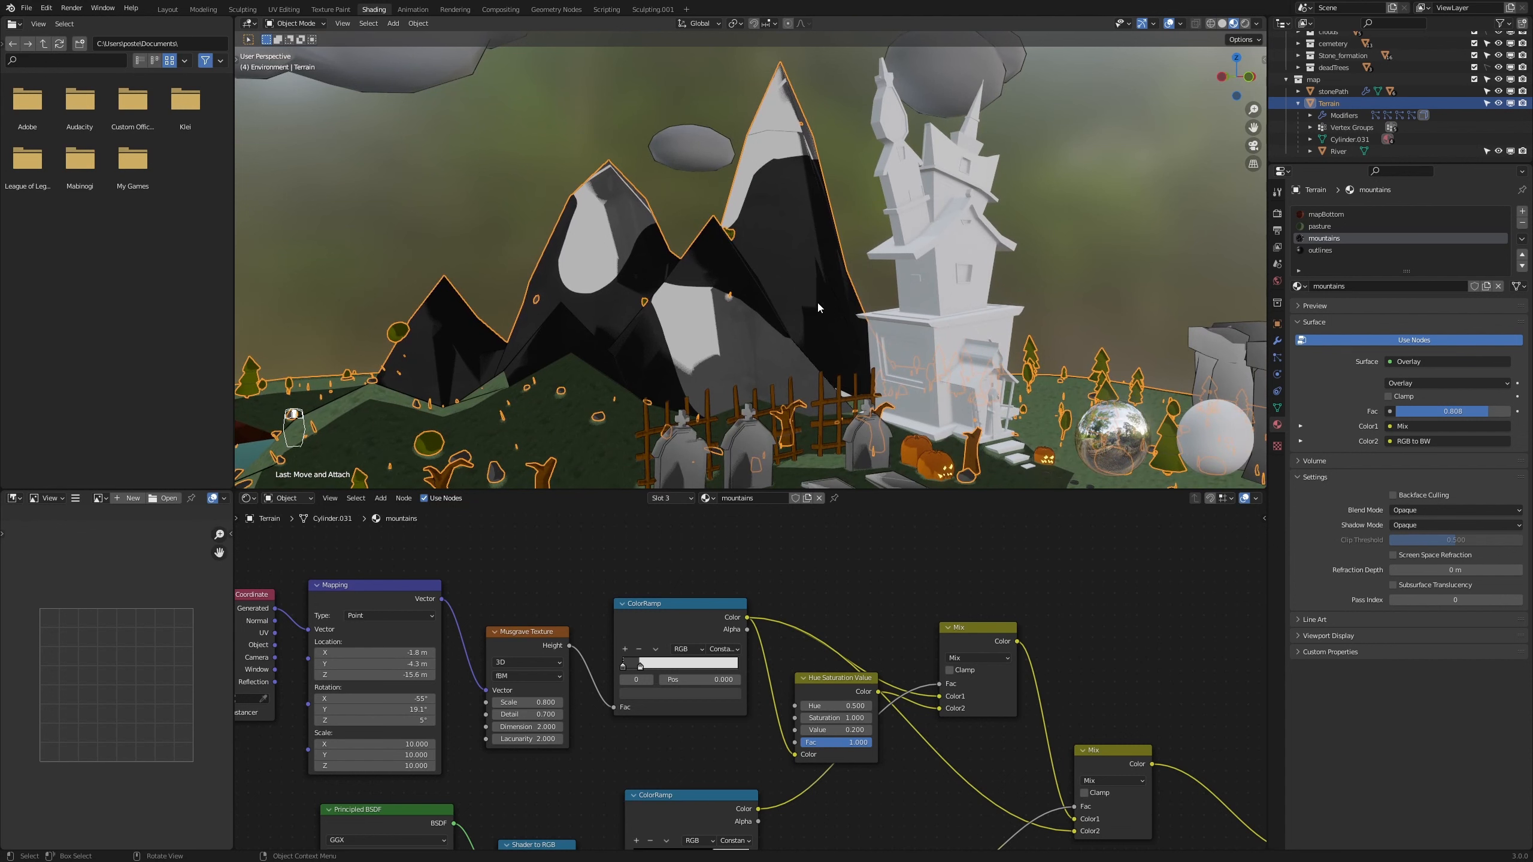
scroll(816, 309, down, 2)
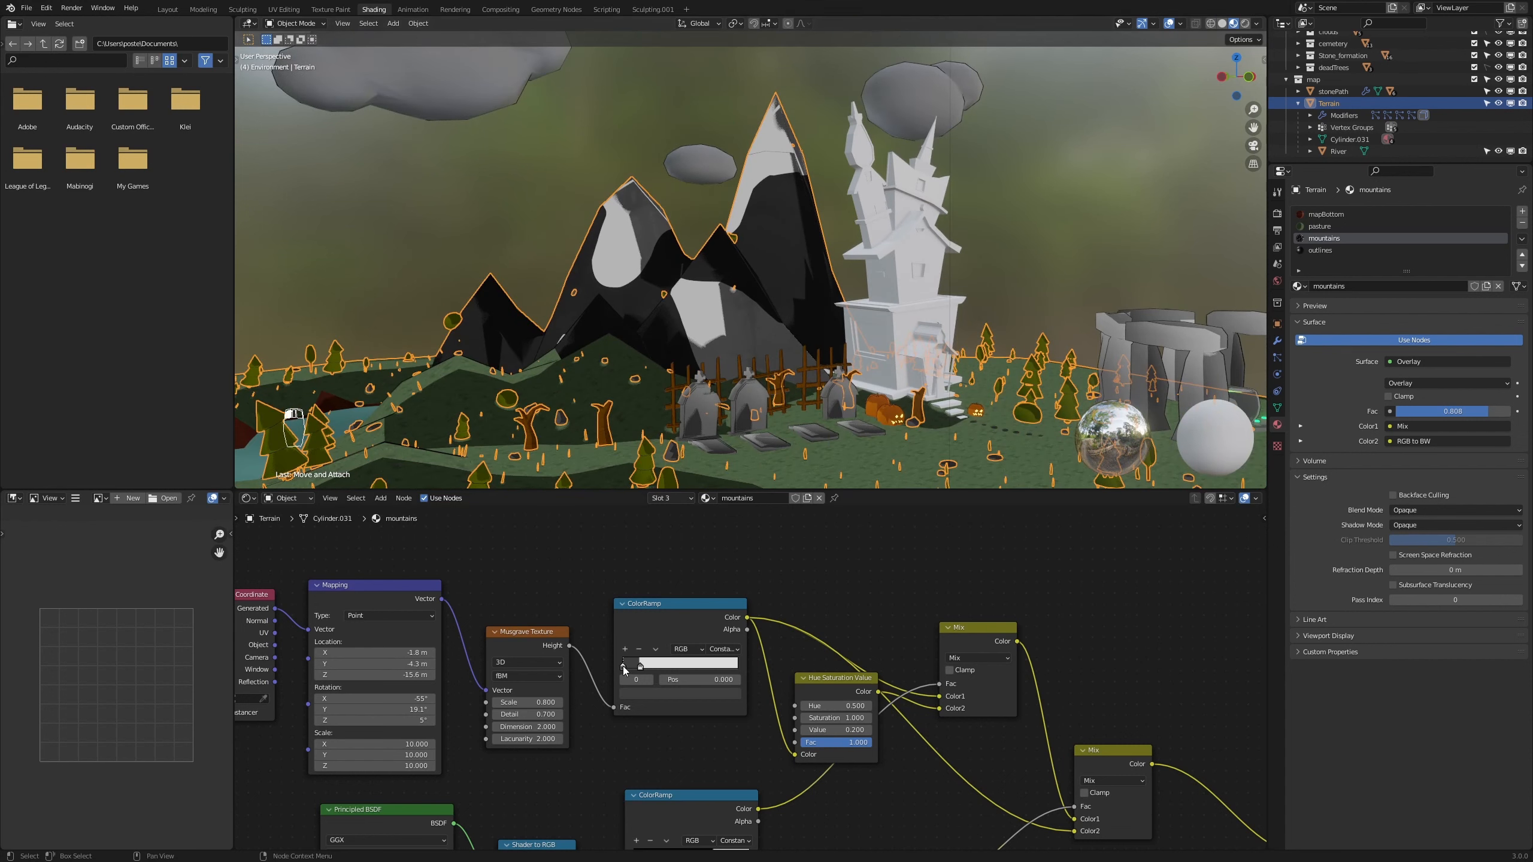
Lighten the first color stop of the Musgrave-fed ColorRamp to a dark grey with value 0.170 and inspect the mountains
click(687, 692)
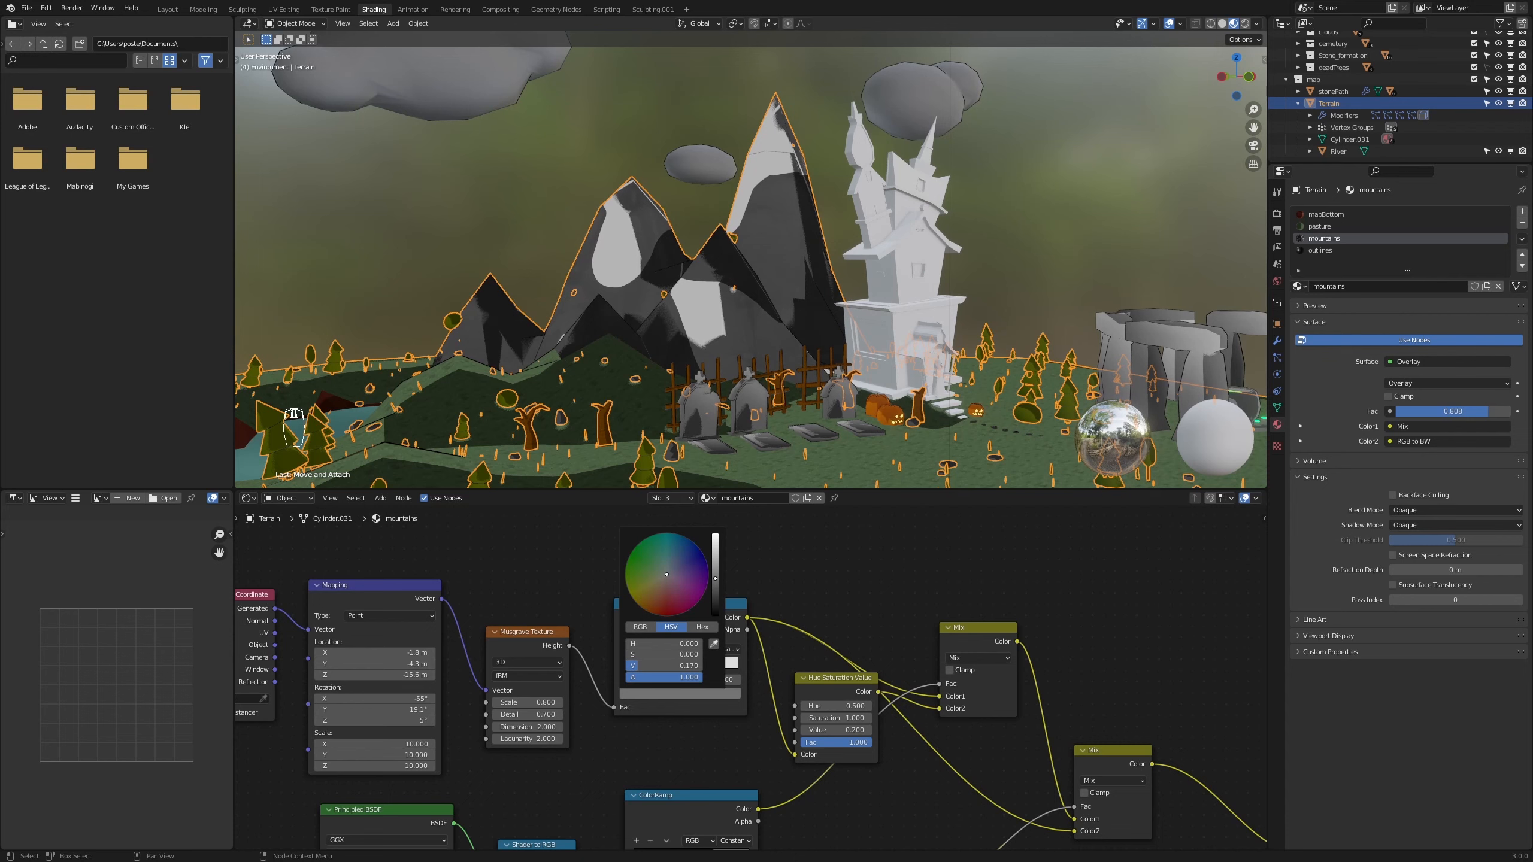
scroll(764, 206, up, 8)
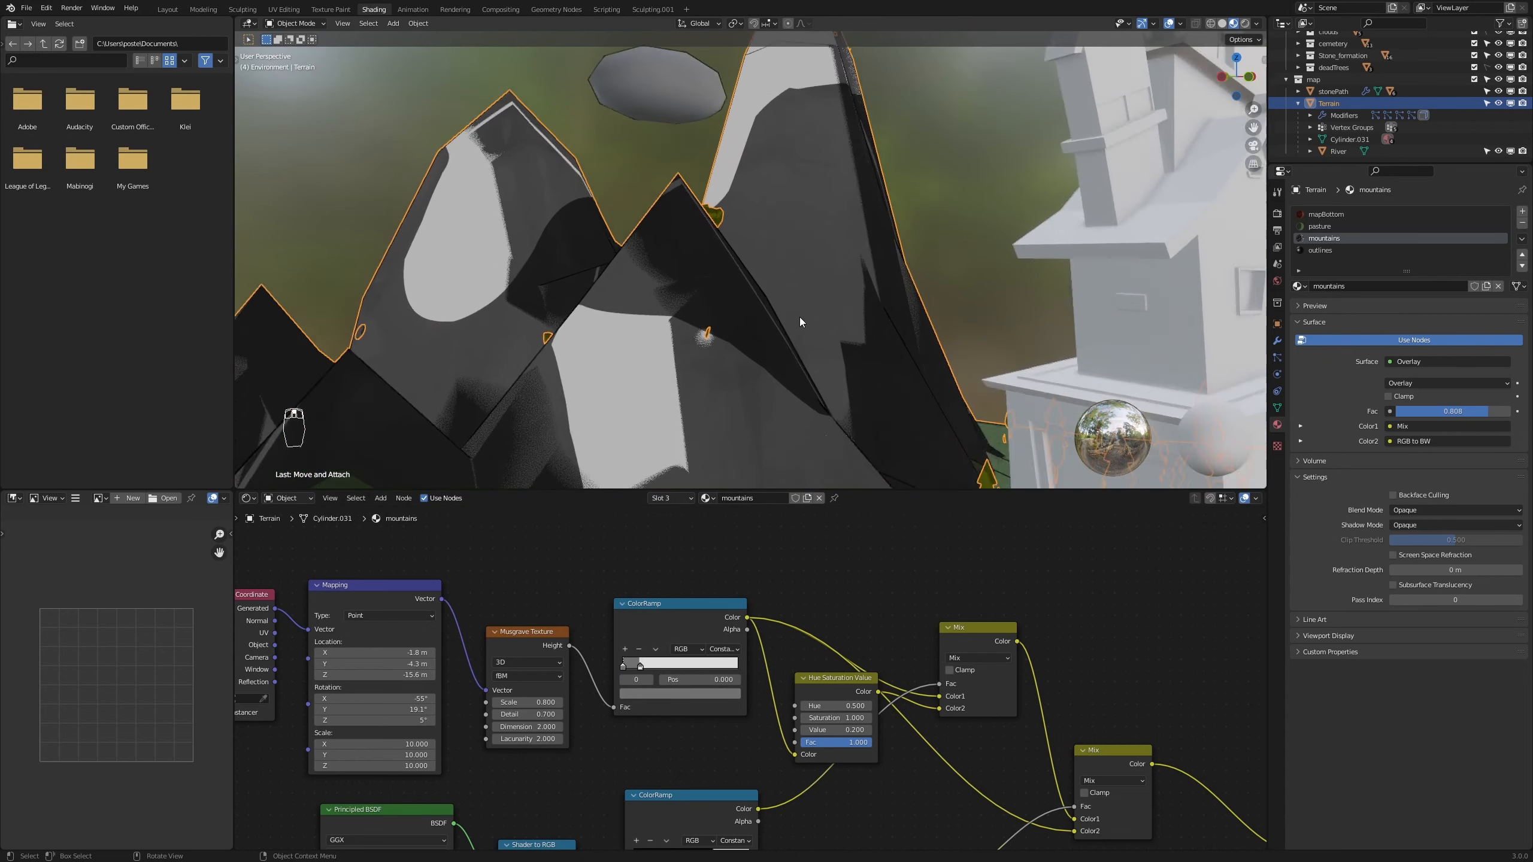
middle_drag(802, 327, 837, 330)
scroll(841, 373, down, 5)
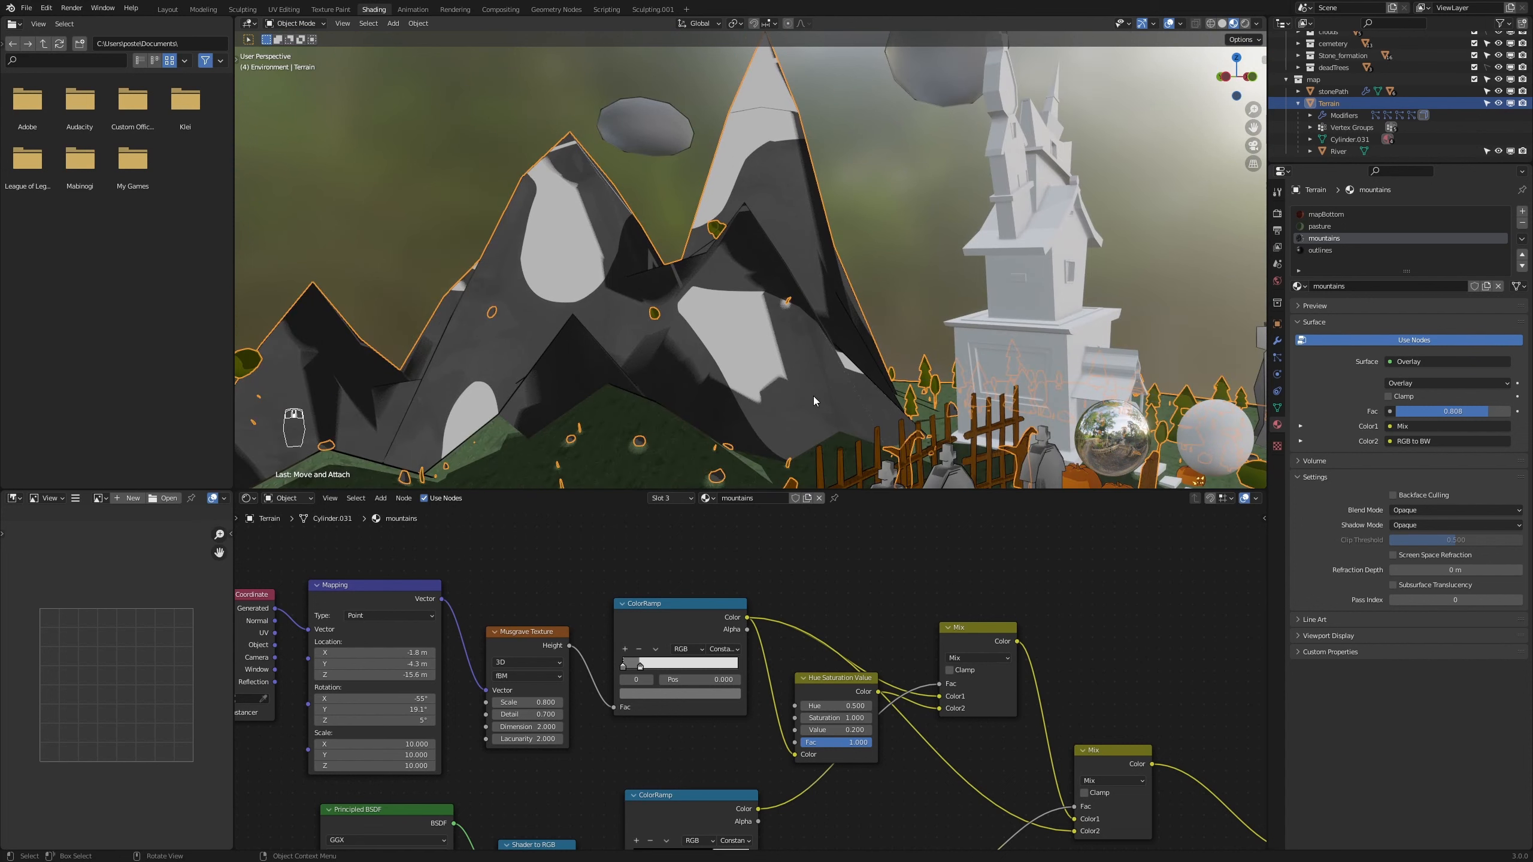
scroll(804, 392, down, 3)
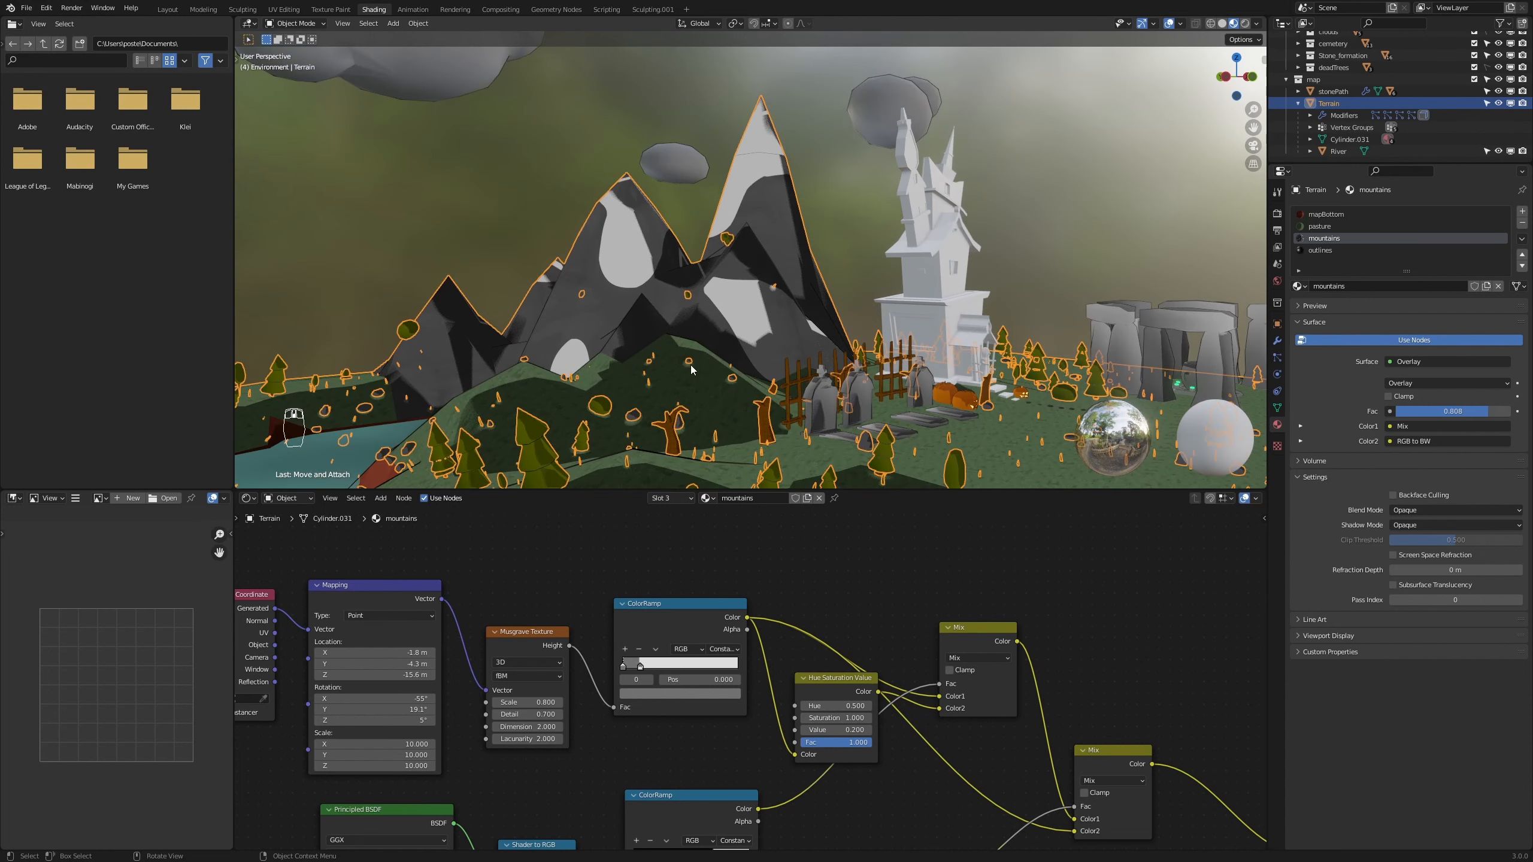
Set the scale of the ground image's Mapping node to 5 on all three axes
scroll(692, 369, up, 4)
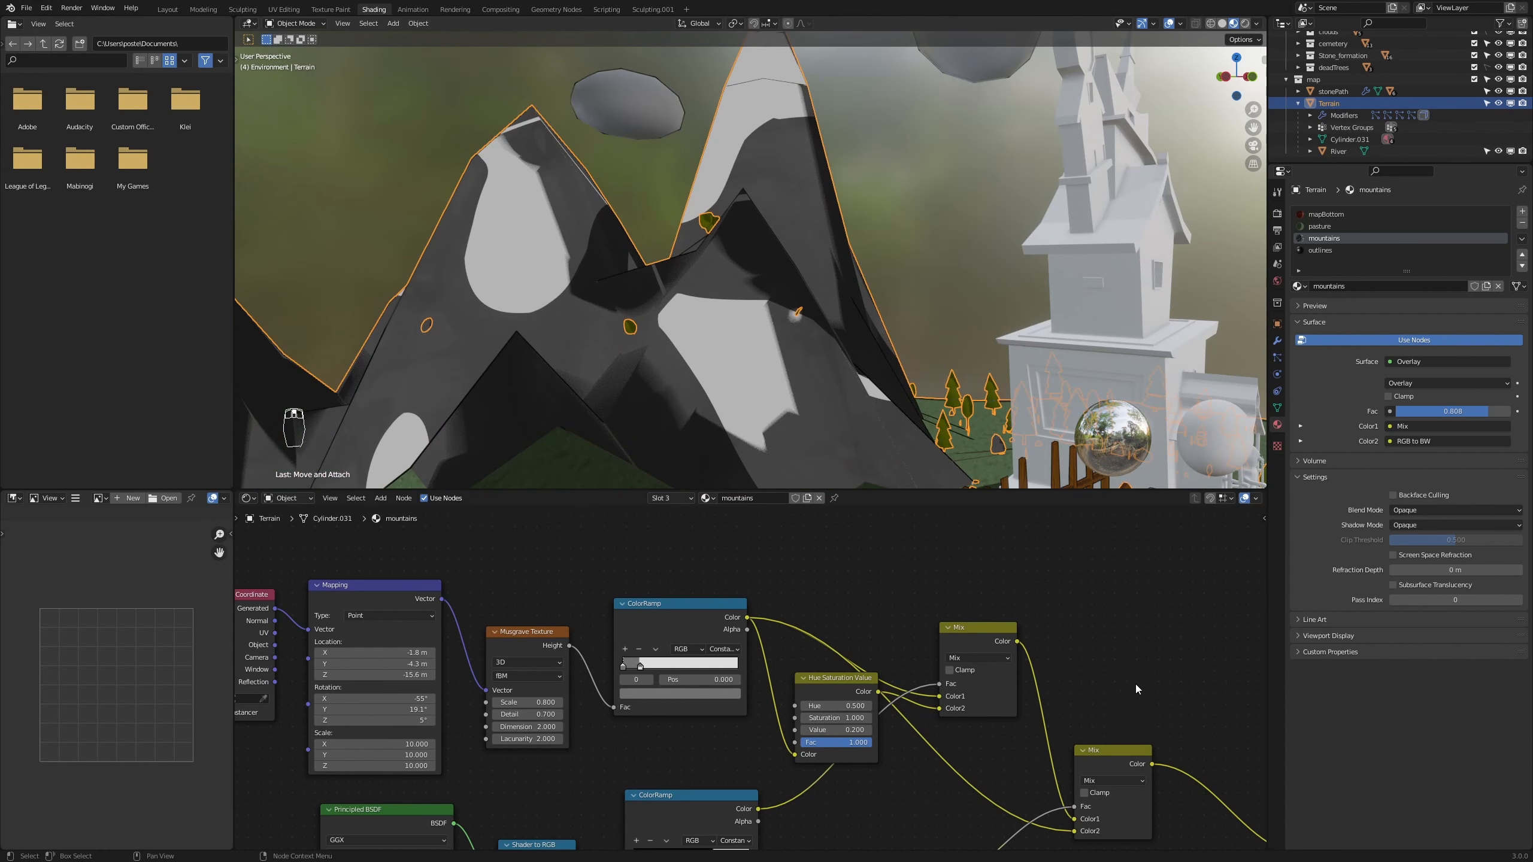
middle_drag(1135, 684, 687, 555)
middle_drag(1007, 764, 1110, 624)
middle_drag(909, 722, 1075, 613)
middle_drag(975, 776, 935, 713)
drag(749, 747, 750, 771)
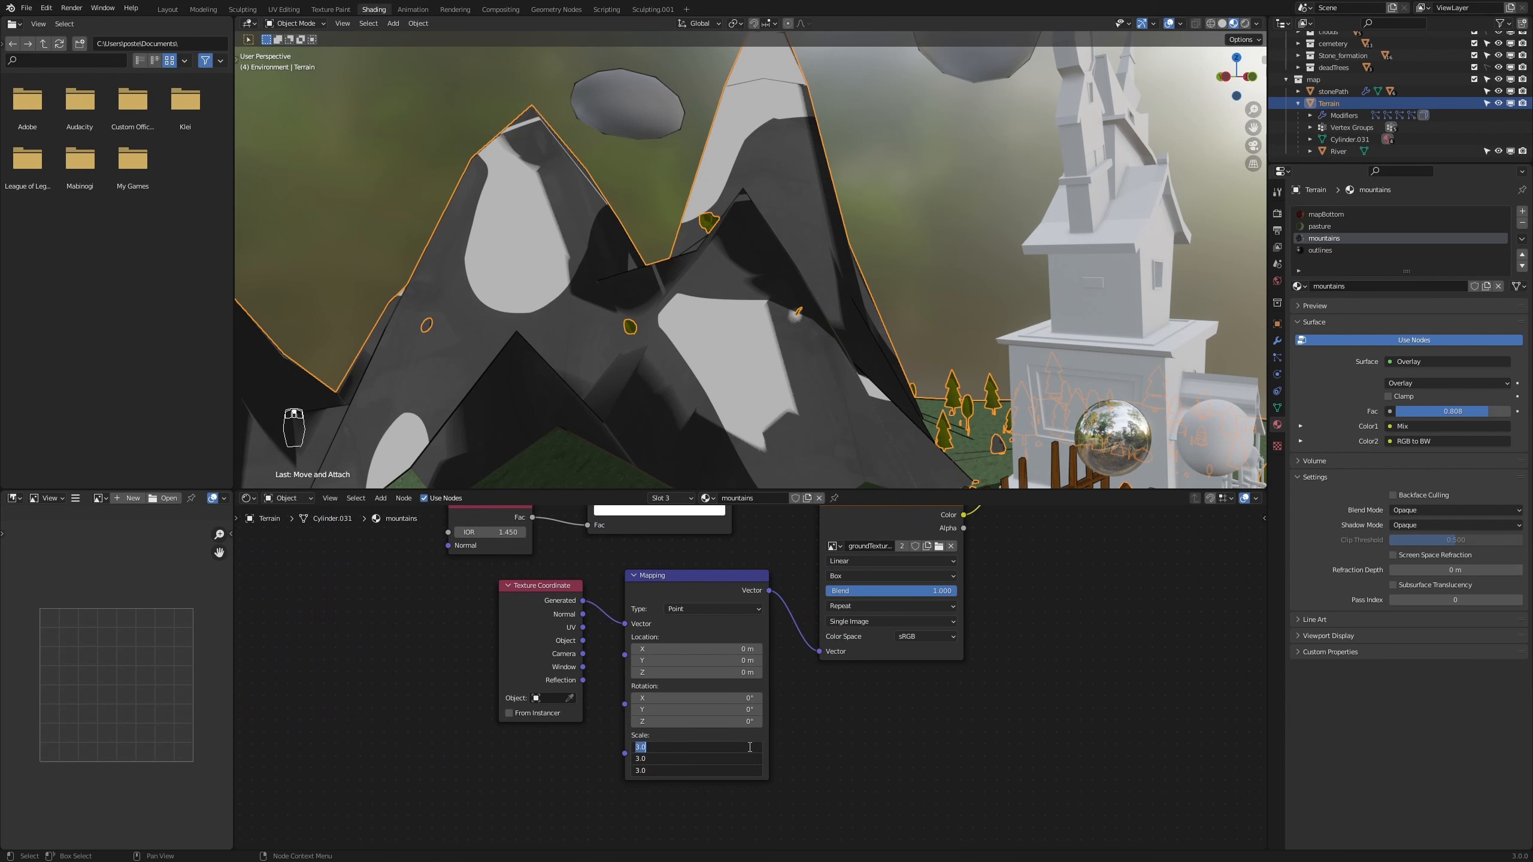
text(5)
key(Return)
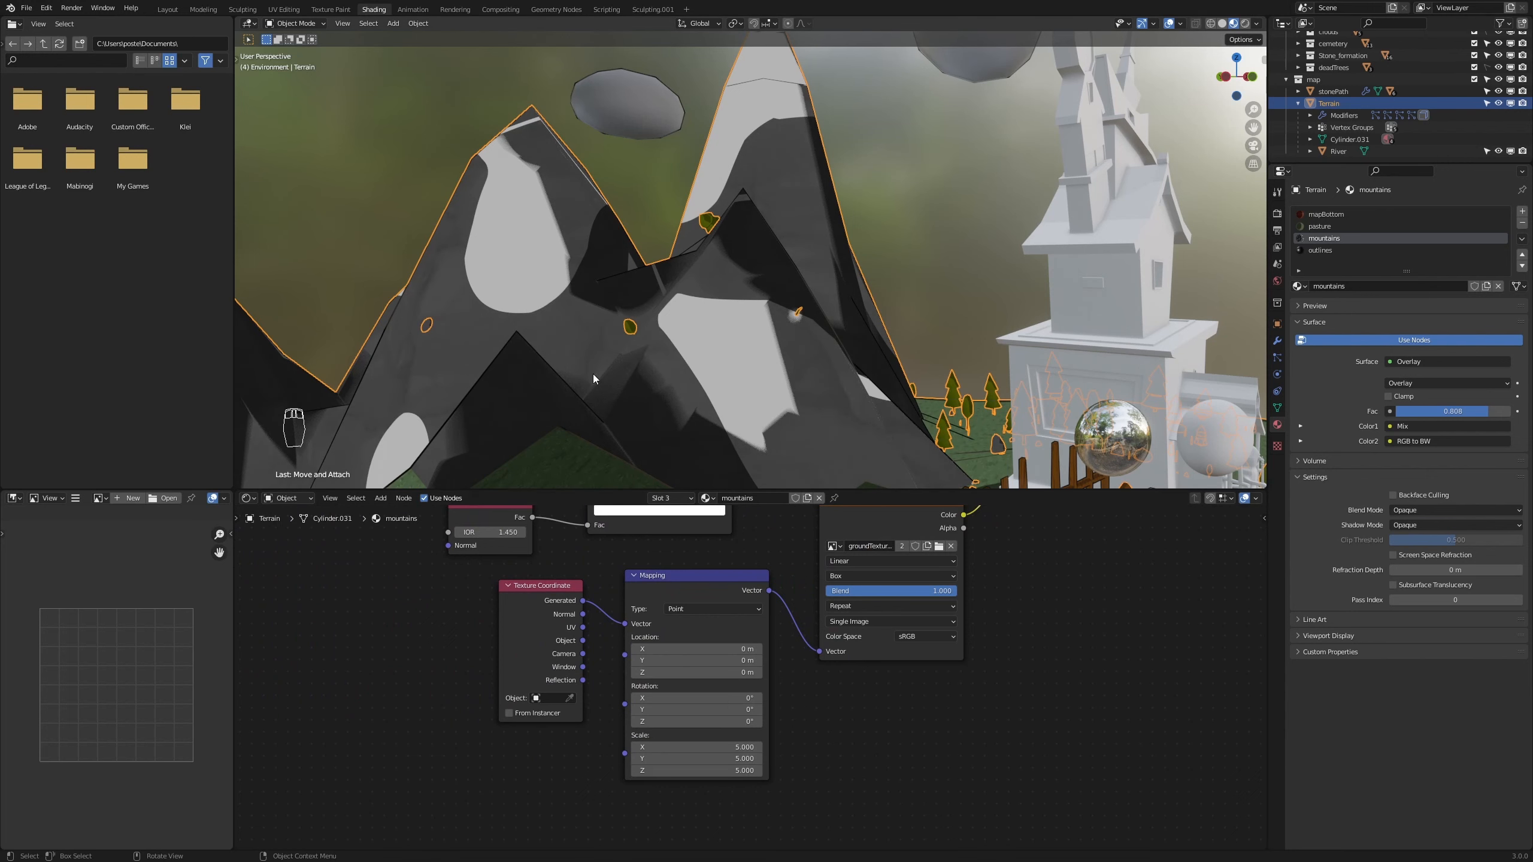
Deselect the terrain, review the whole island and save the file
middle_drag(902, 419, 750, 409)
scroll(750, 409, down, 5)
click(1058, 289)
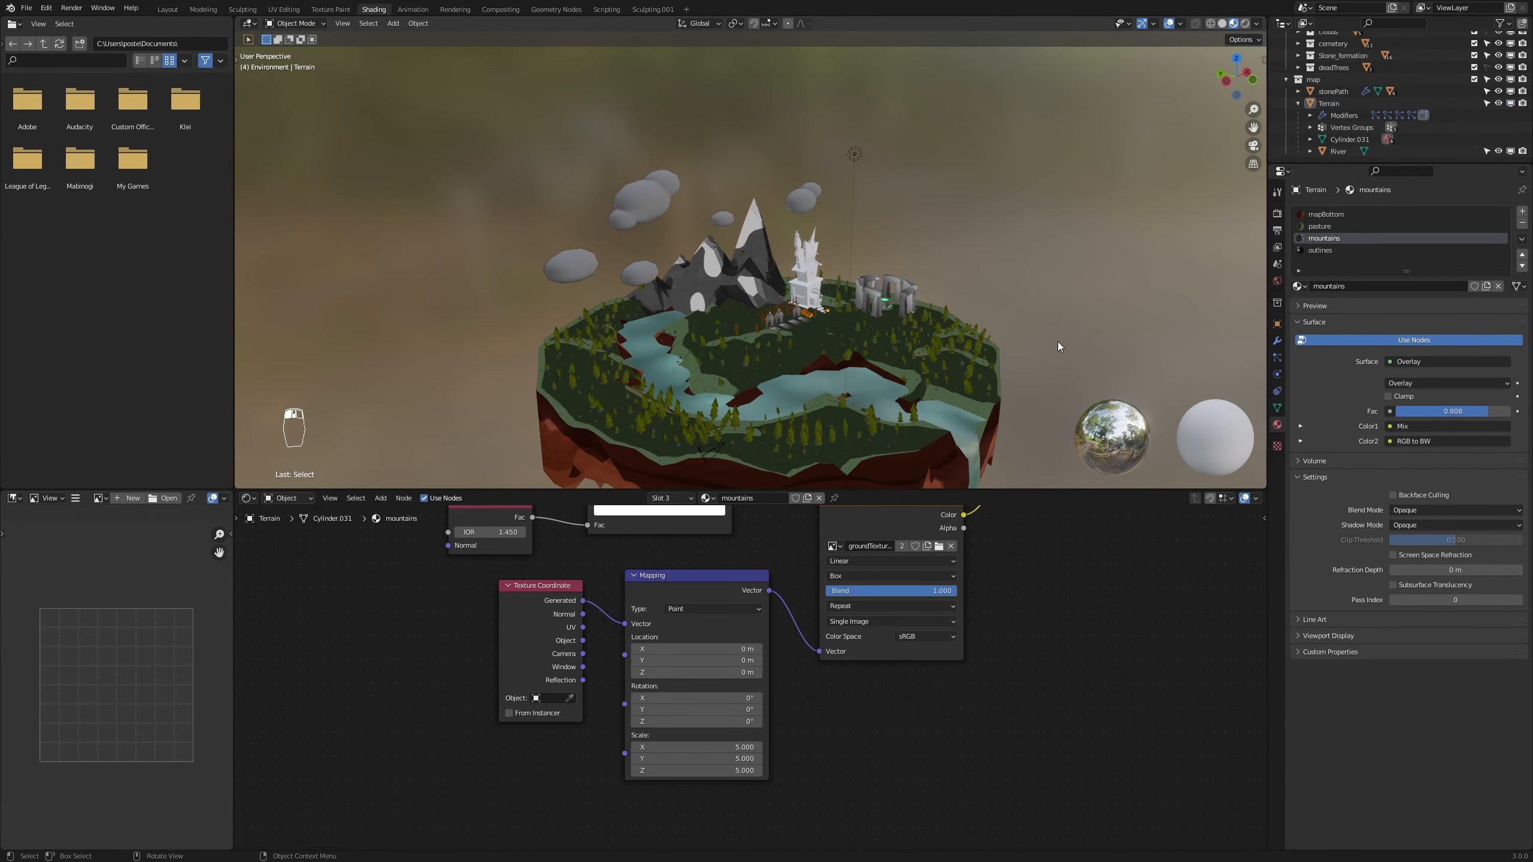
middle_drag(1057, 346, 1015, 329)
mouse_move(979, 405)
middle_down()
mouse_move(933, 397)
mouse_move(996, 374)
mouse_move(969, 385)
middle_up()
key(ctrl+s)
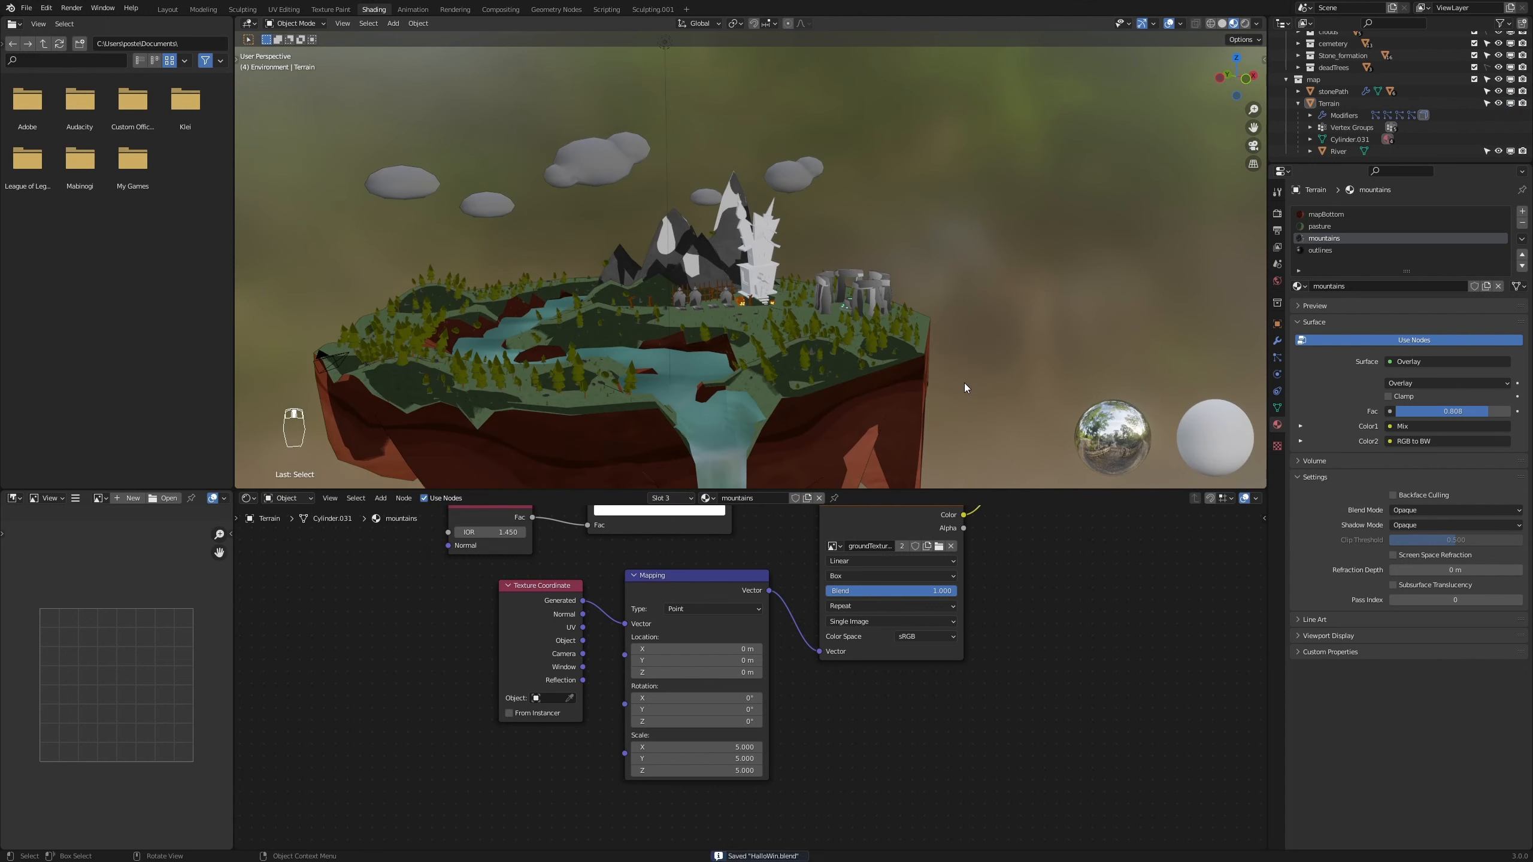
Select the terrain and open its mesh for editing in vertex select mode
scroll(967, 381, up, 2)
click(980, 338)
scroll(1047, 384, up, 2)
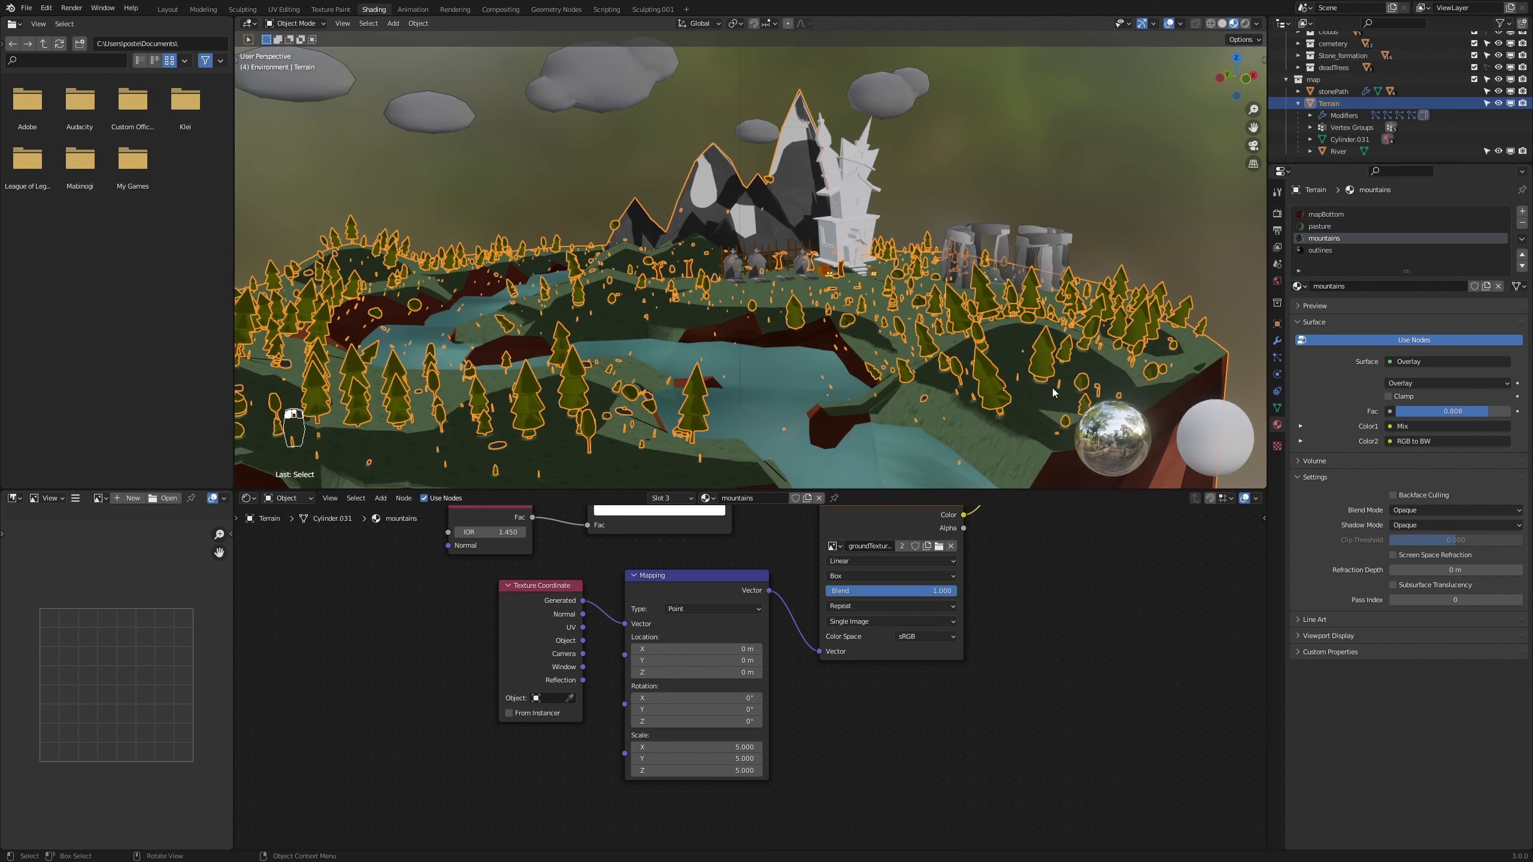
key(Tab)
key(1)
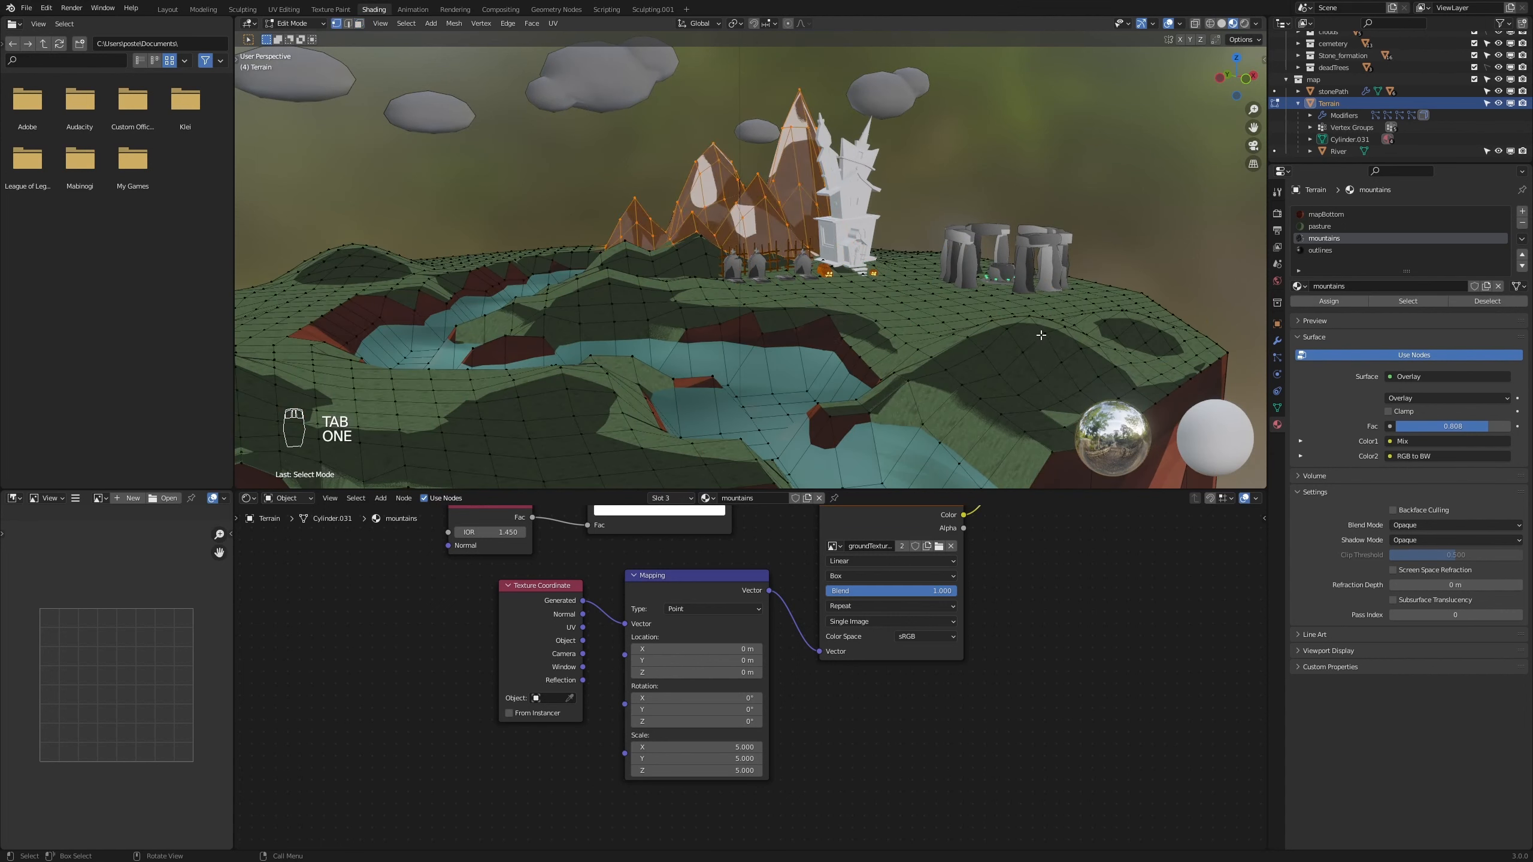
Enable proportional editing and lower the hilltop in front of the stone circle about 0.56 m along Z, with a 2.594 m influence size
click(1032, 318)
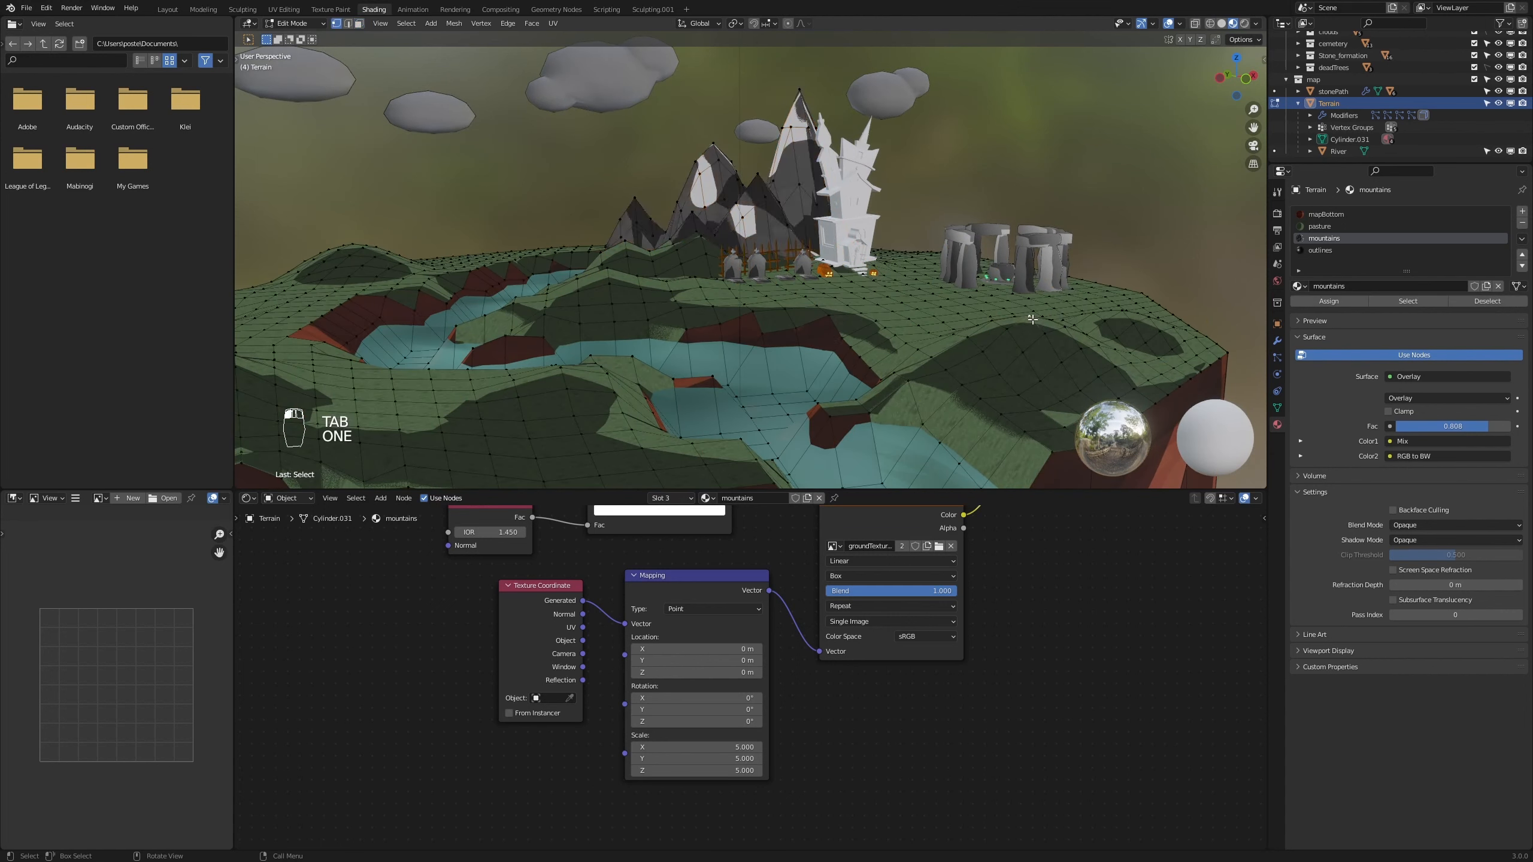
click(787, 23)
key(g)
key(z)
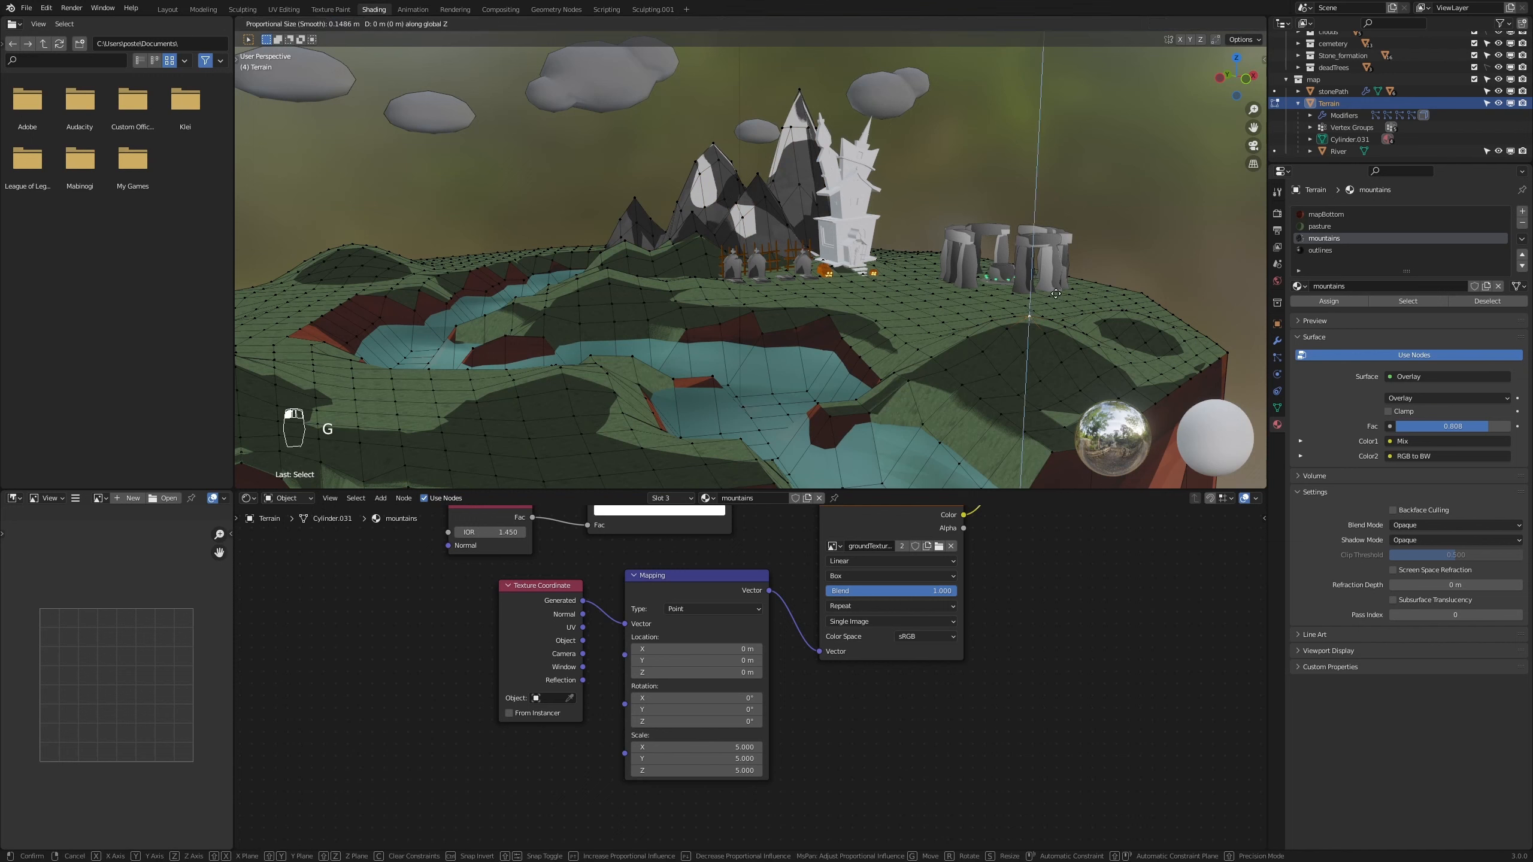
scroll(1056, 294, down, 1)
scroll(1062, 299, down, 20)
scroll(1073, 306, down, 9)
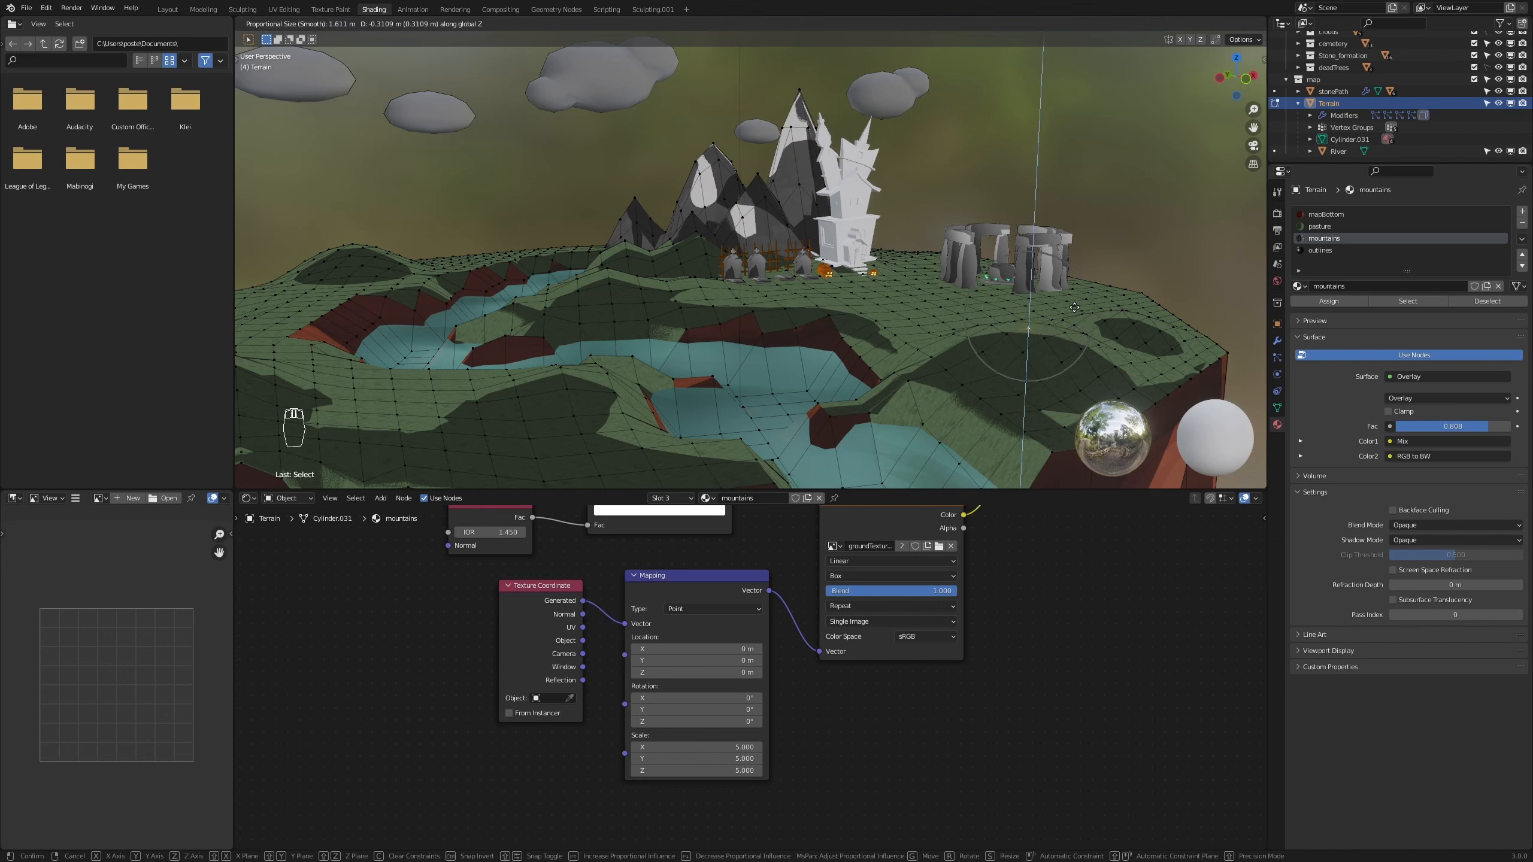
scroll(1075, 314, down, 1)
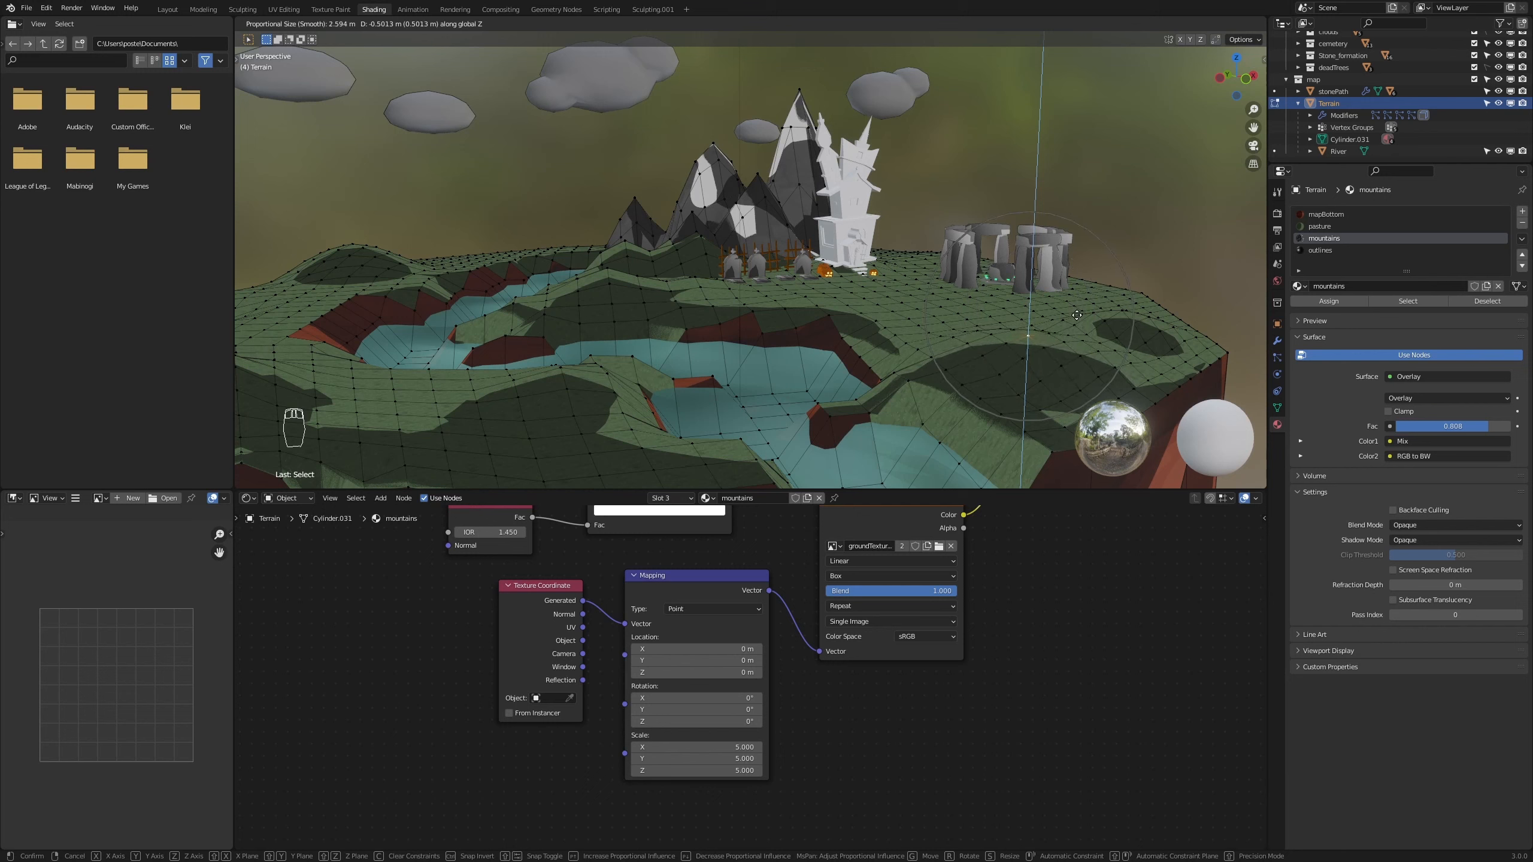
click(1076, 317)
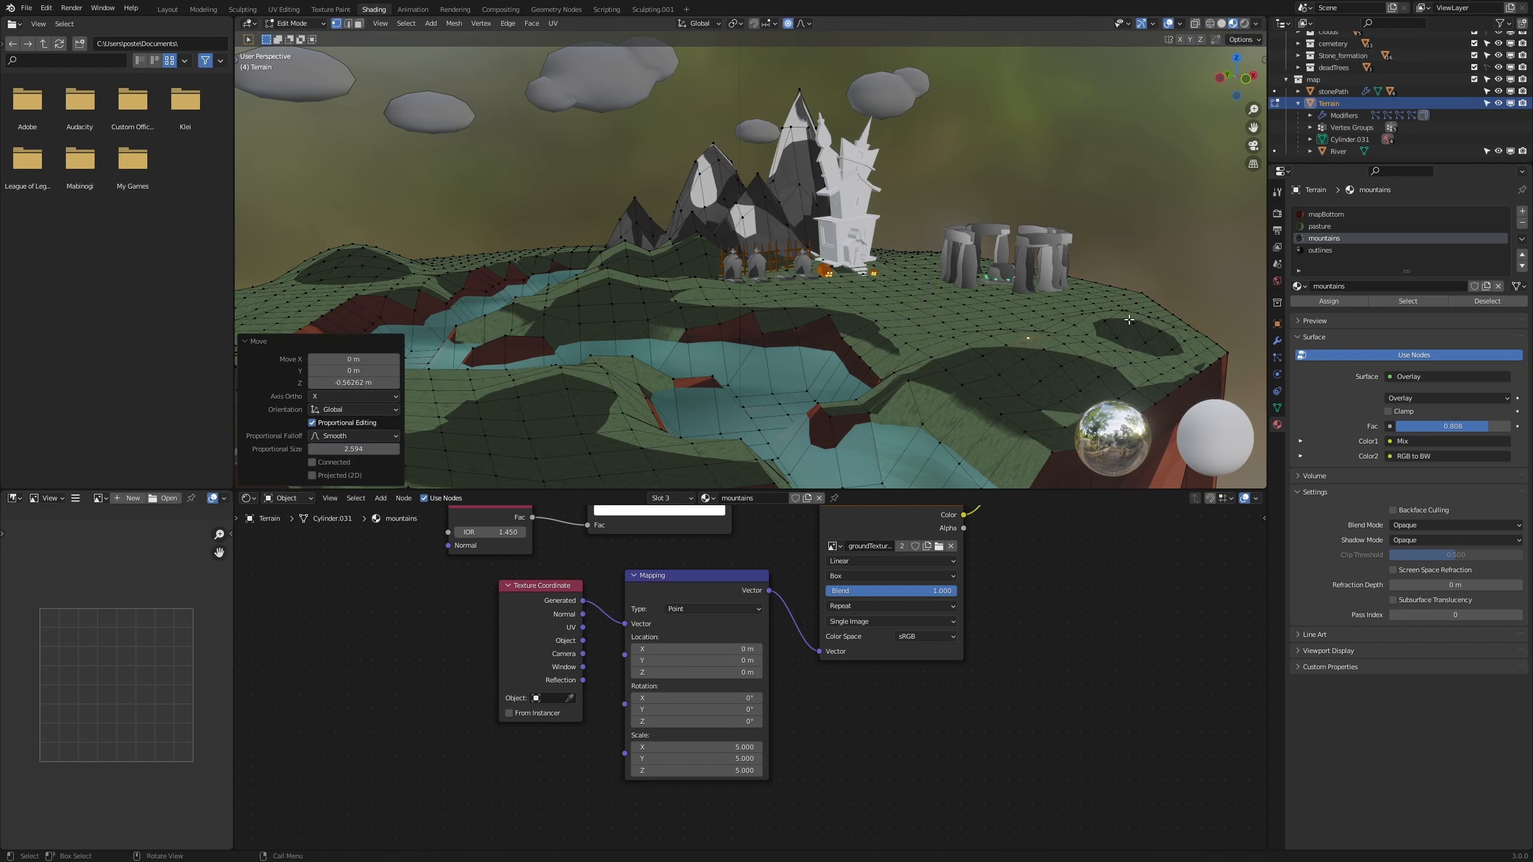
Lower the small rise near the island's edge beyond the stone circle about 0.24 m along Z, with a 2.144 m influence size
key(g)
key(z)
scroll(1150, 296, up, 2)
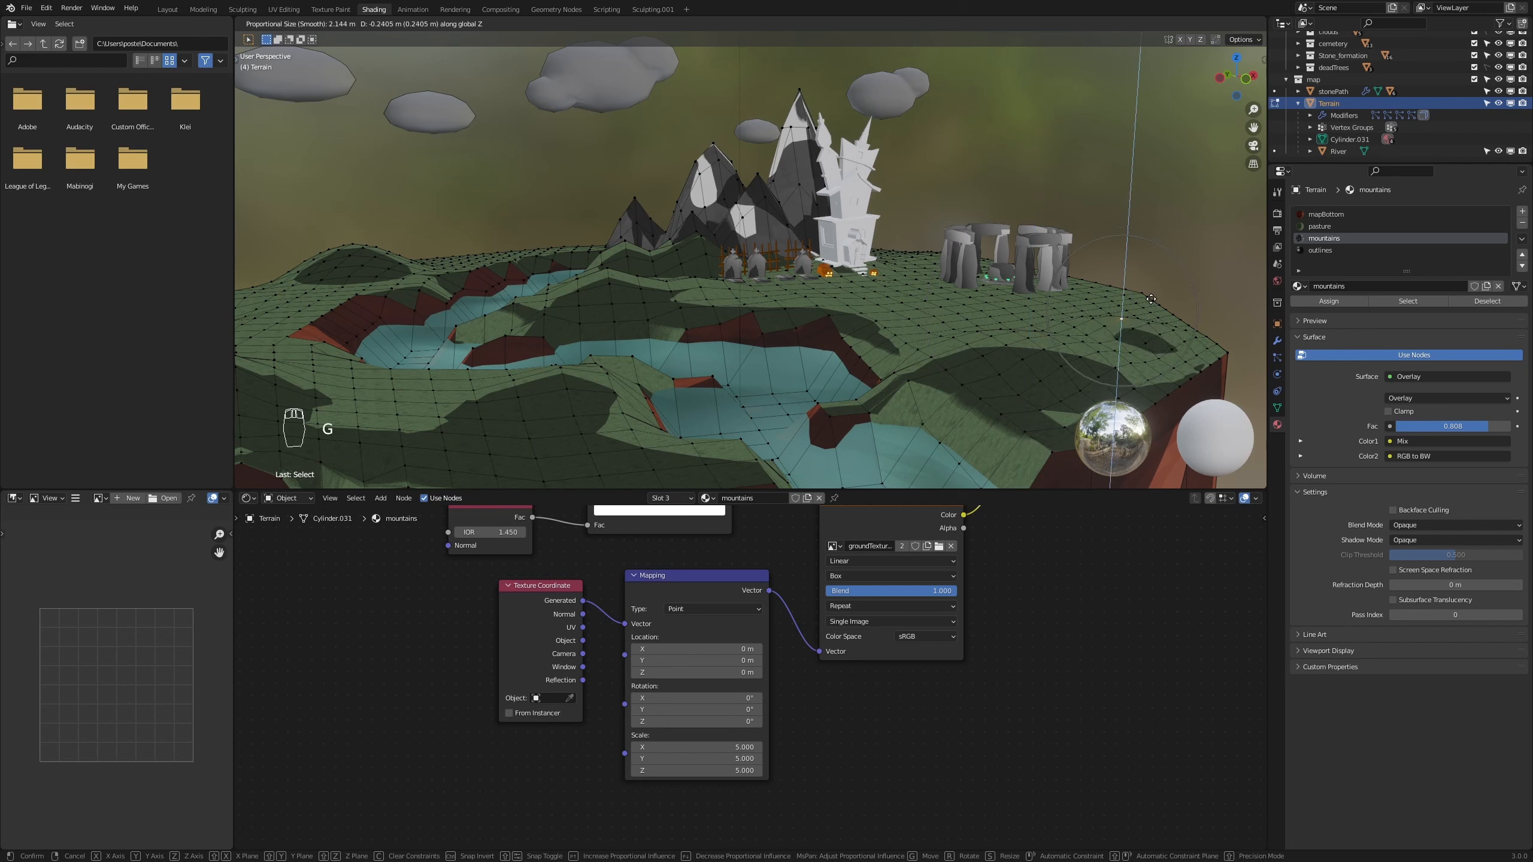
click(1150, 298)
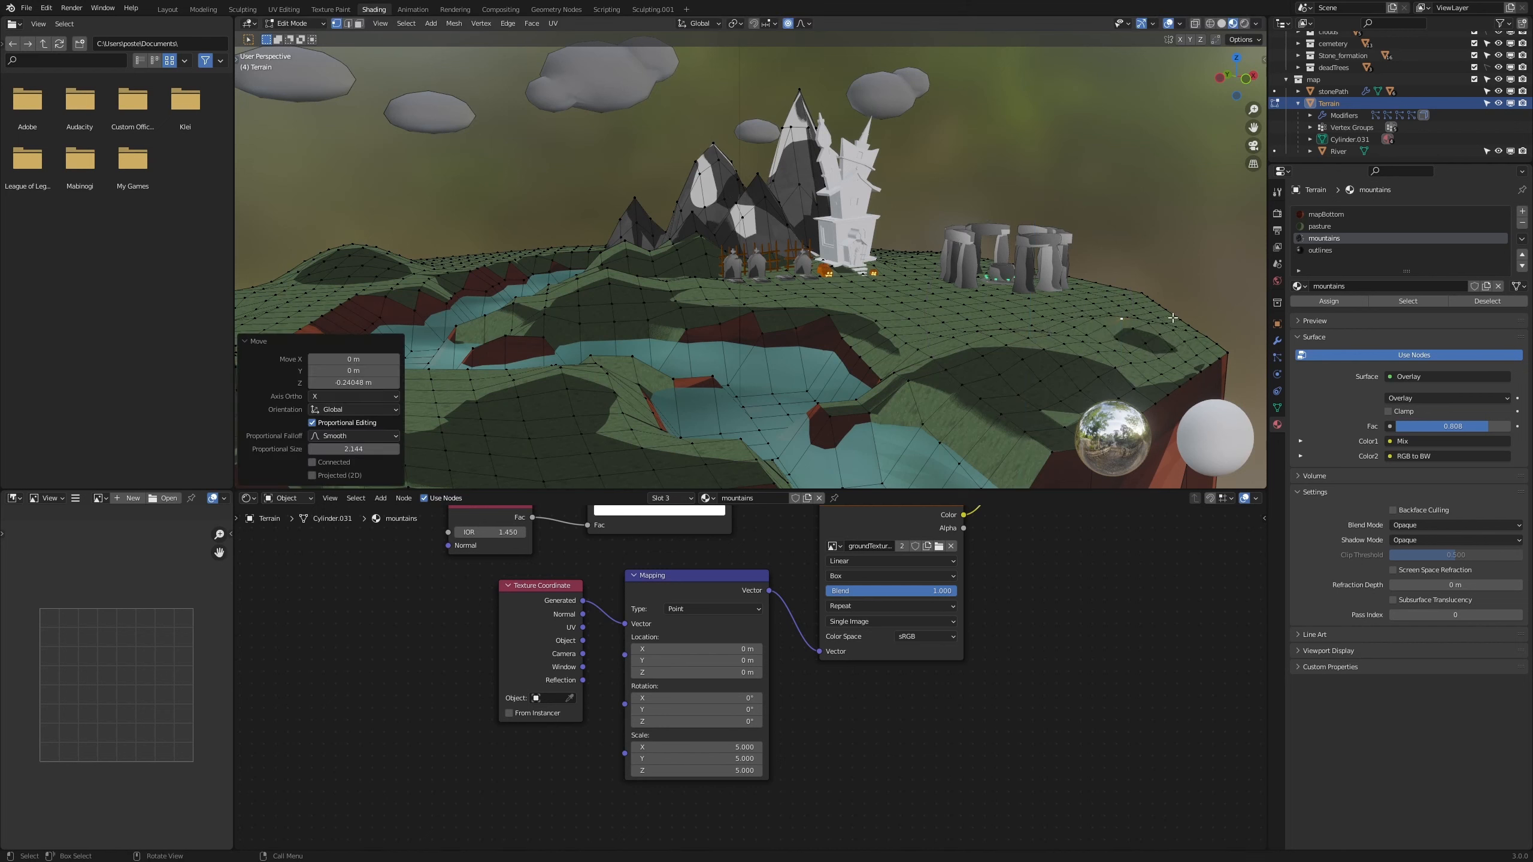
Lower the hill on the far side of the river, away from the mountains, about 0.47 m along Z, with a 2.853 m influence size
click(353, 244)
key(g)
key(z)
scroll(375, 223, down, 3)
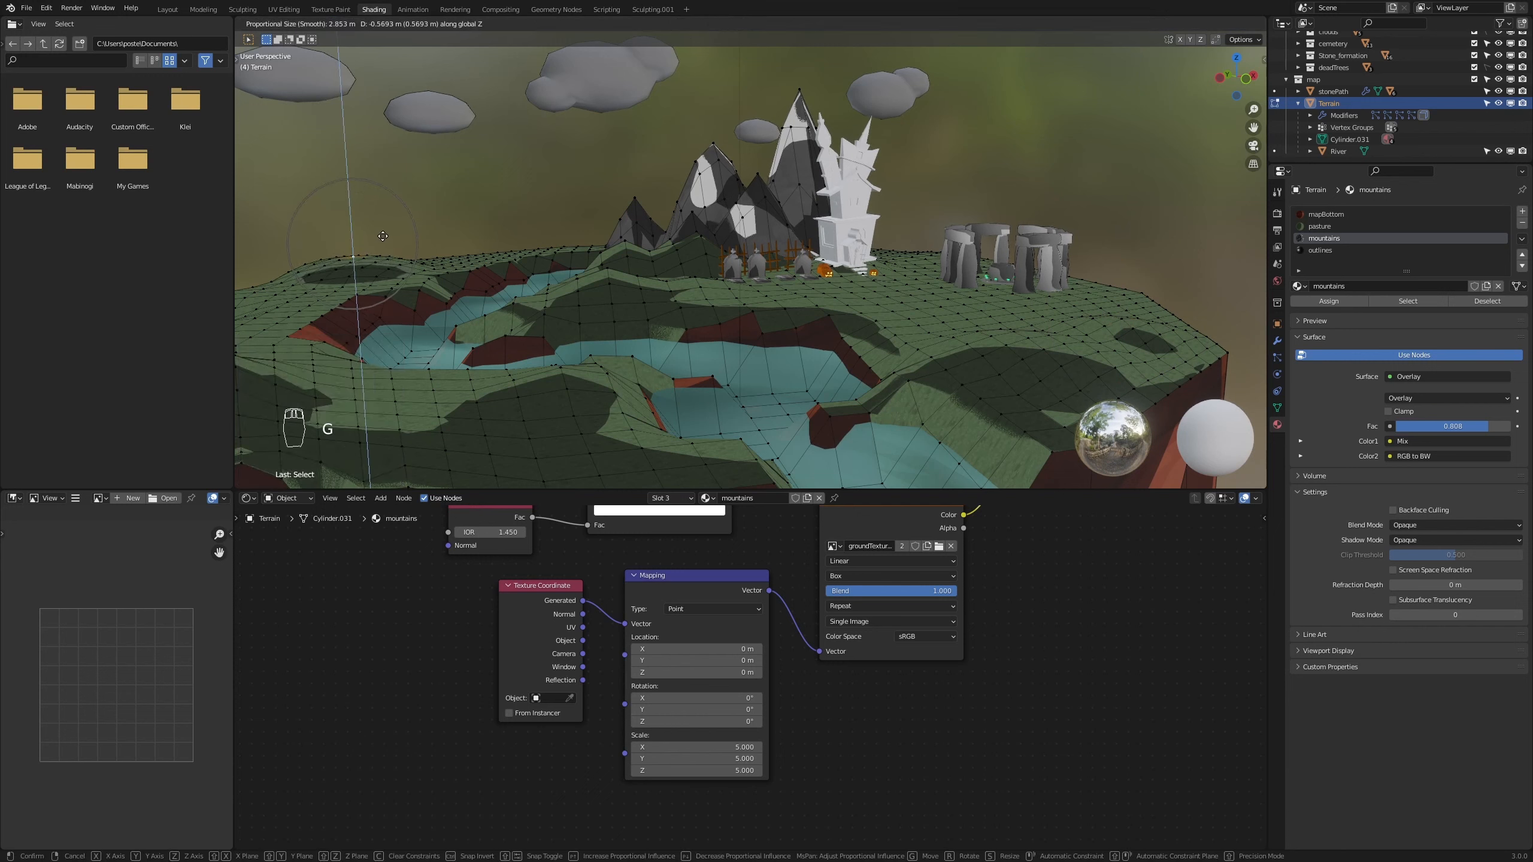
click(383, 234)
Lower the ground on the near side of the river, at the island's end away from the stone circle, about 0.27 m along Z
scroll(383, 234, down, 4)
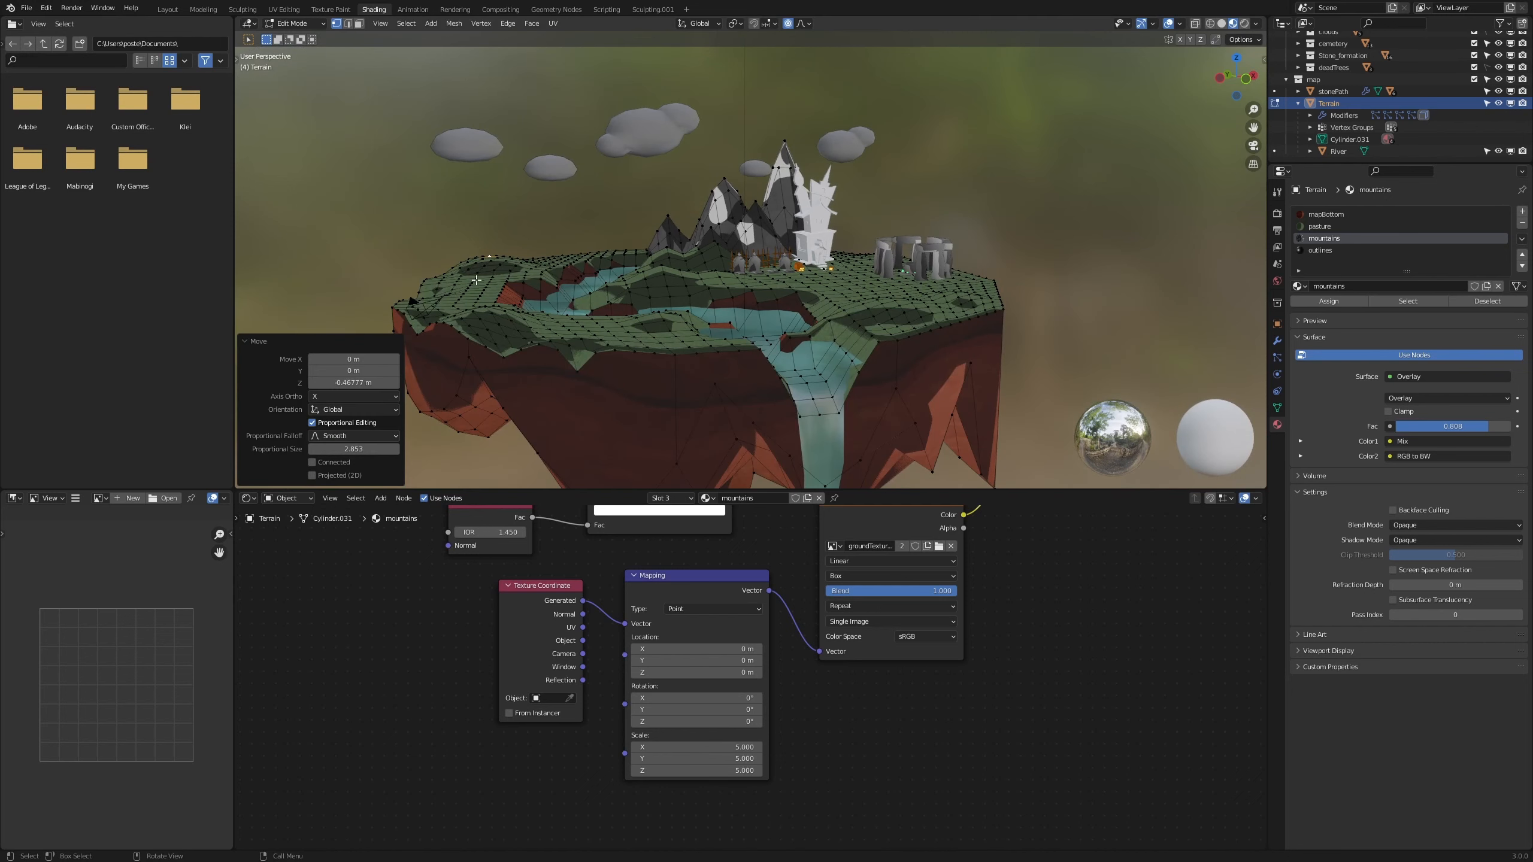
click(473, 311)
key(g)
key(z)
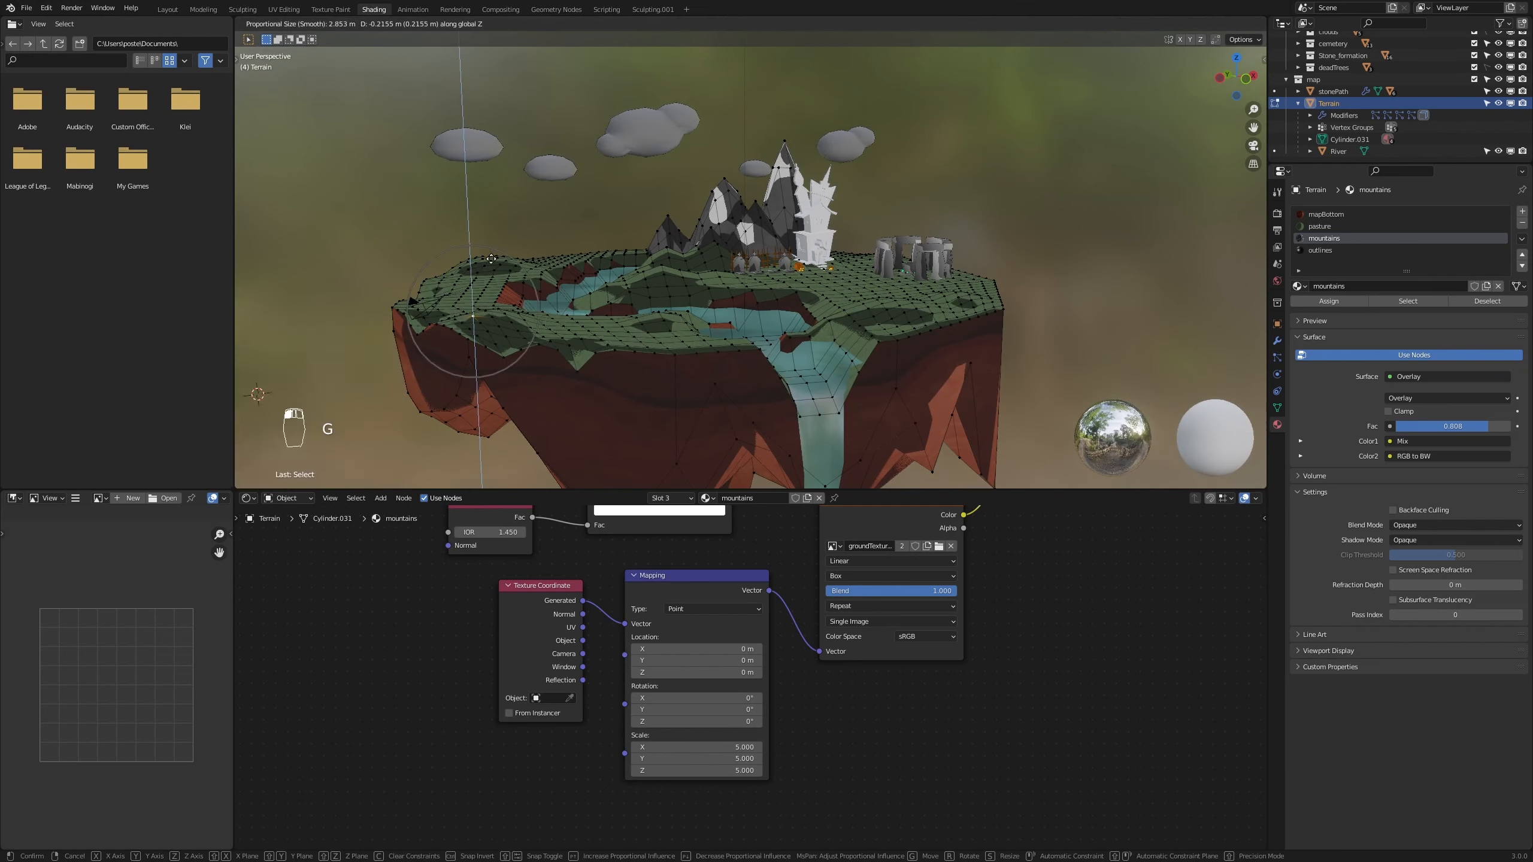
click(491, 259)
Lower the riverbank's raised ground in front of the white castle about 0.44 m along Z, with a 1.772 m proportional influence size
scroll(668, 336, up, 3)
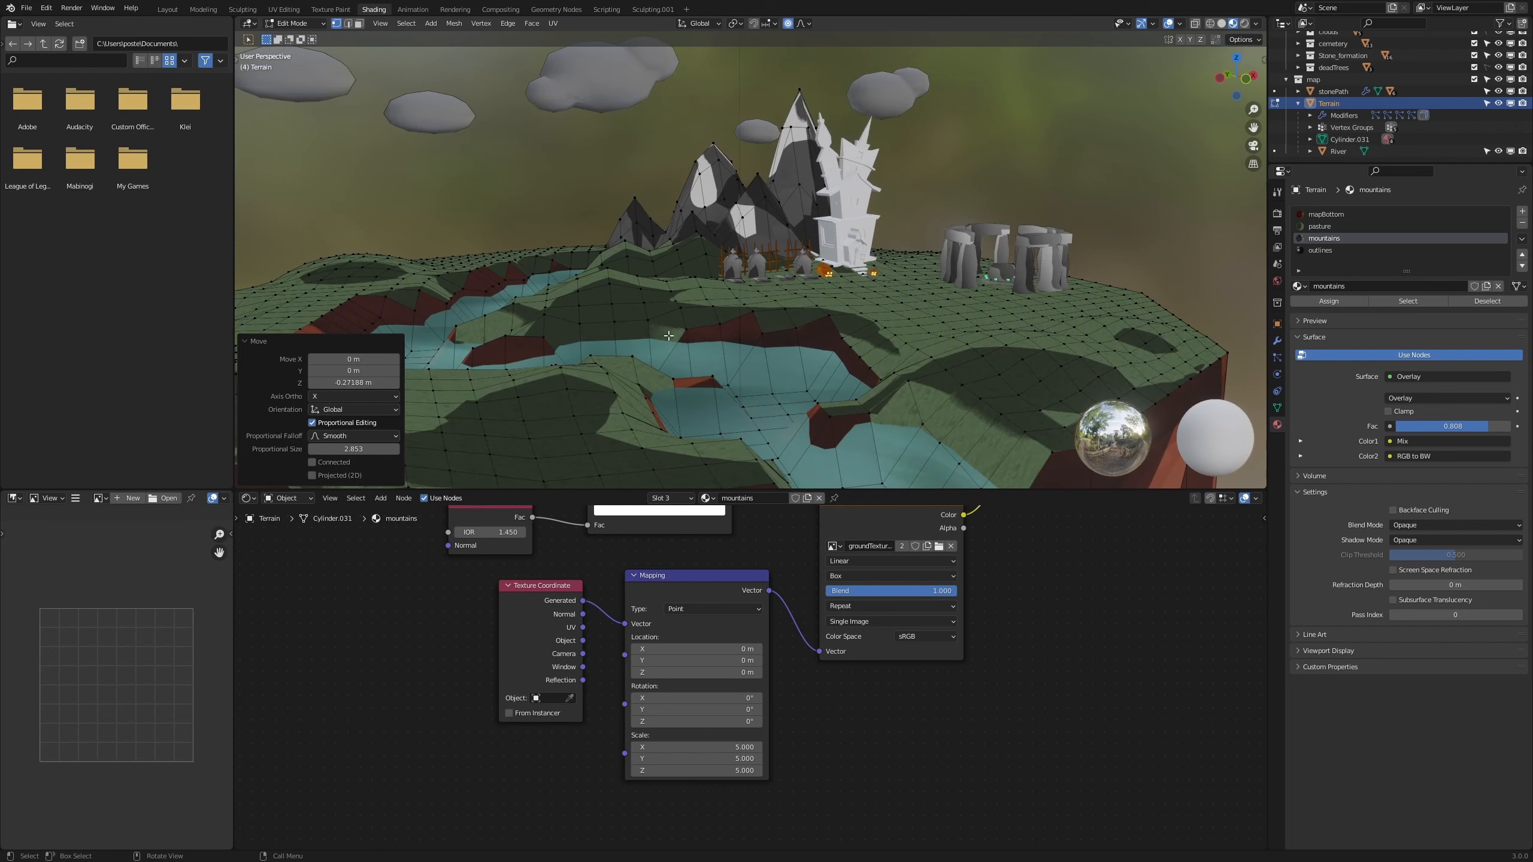
click(829, 315)
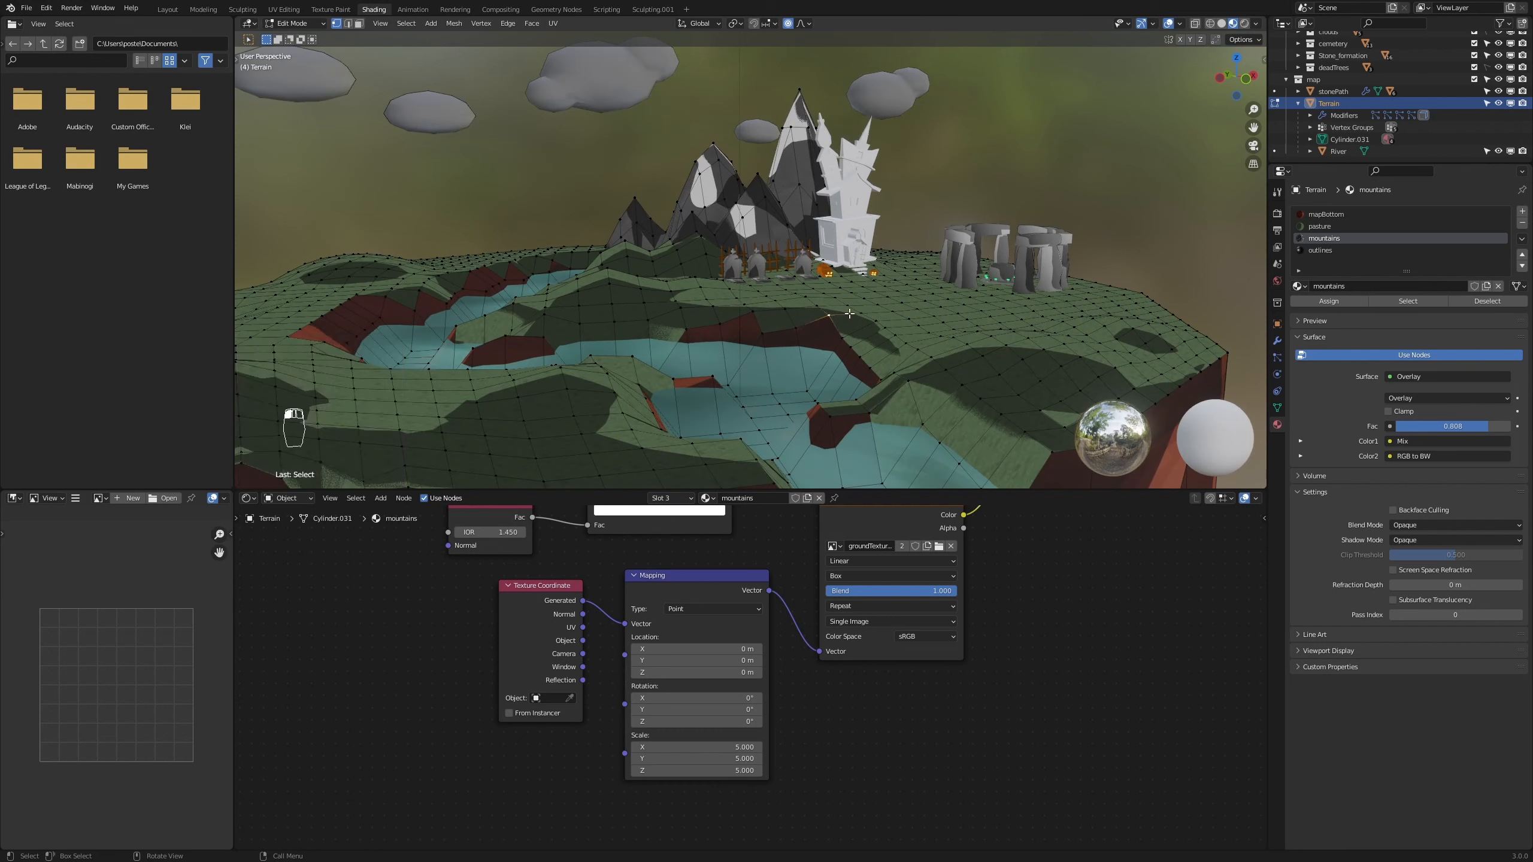
key(g)
key(z)
scroll(845, 317, up, 4)
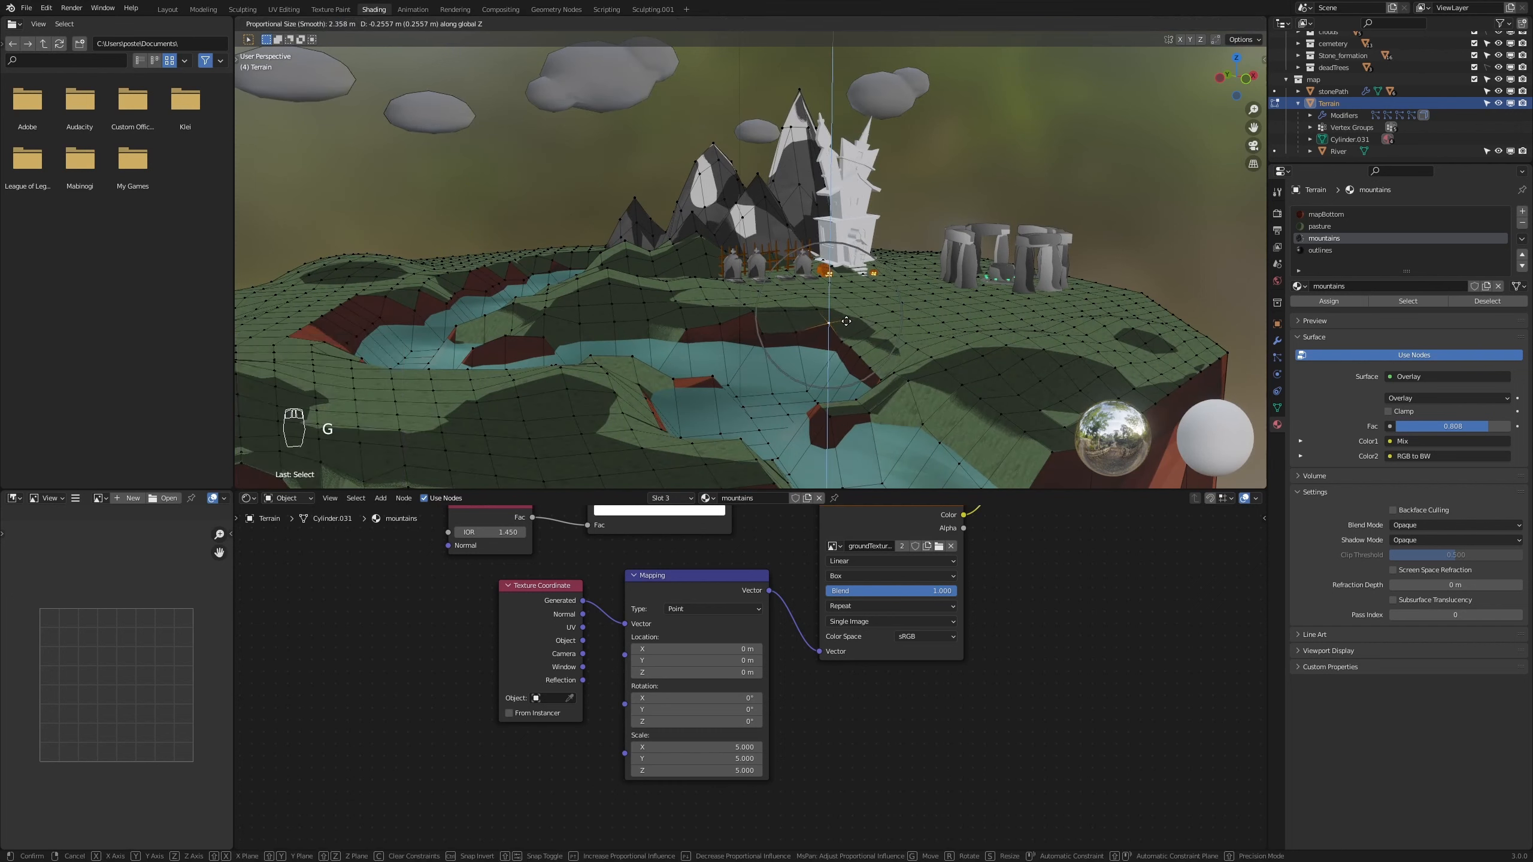
scroll(845, 321, up, 1)
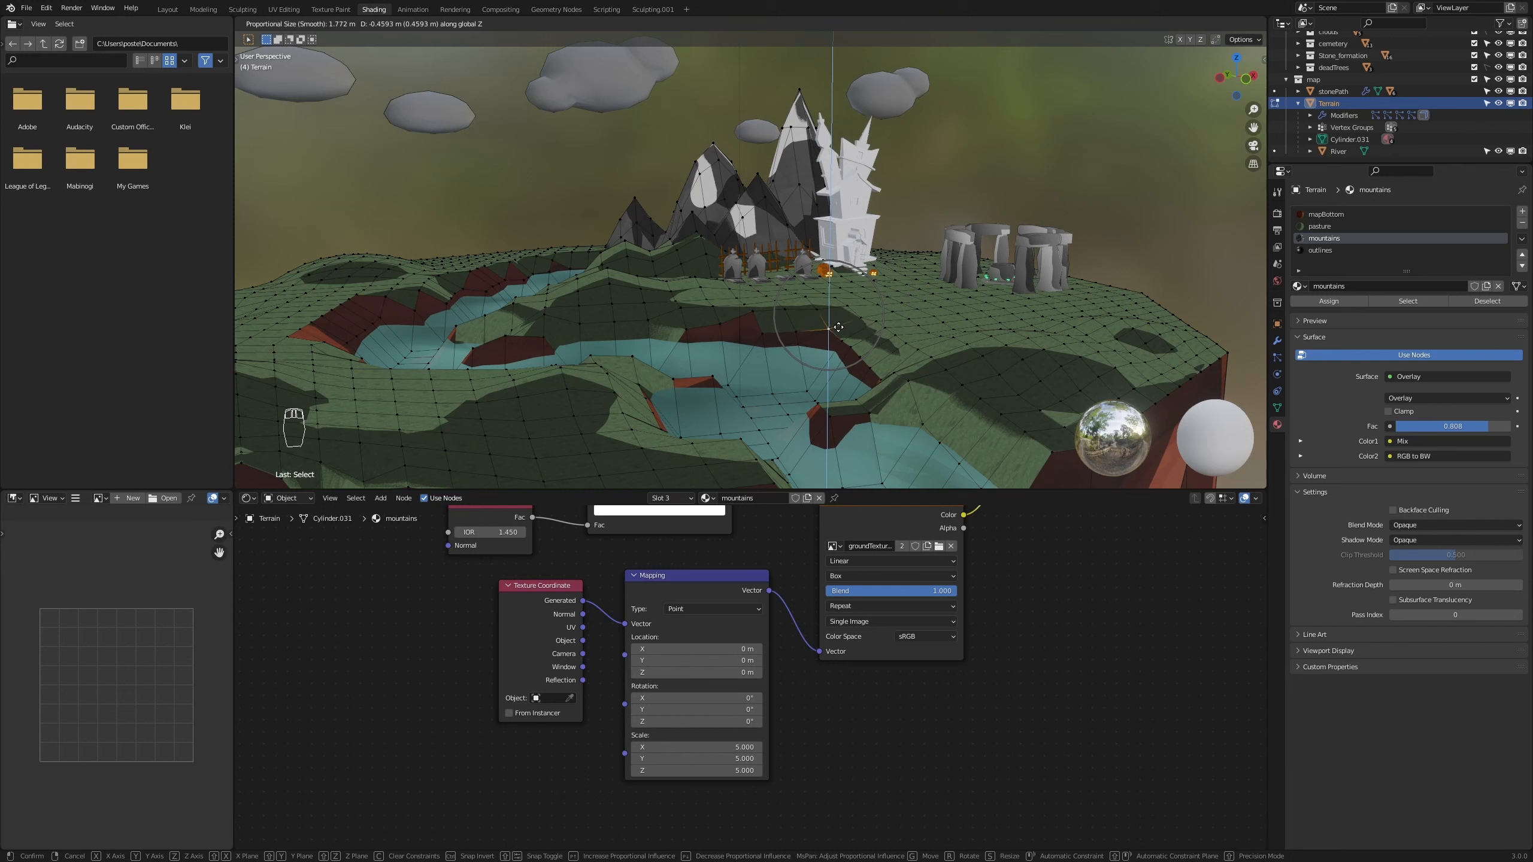
click(838, 327)
Lower the bank at the river's upstream bend, away from the stone circle, about 0.26 m along Z, with a 1.464 m influence size
scroll(813, 357, down, 4)
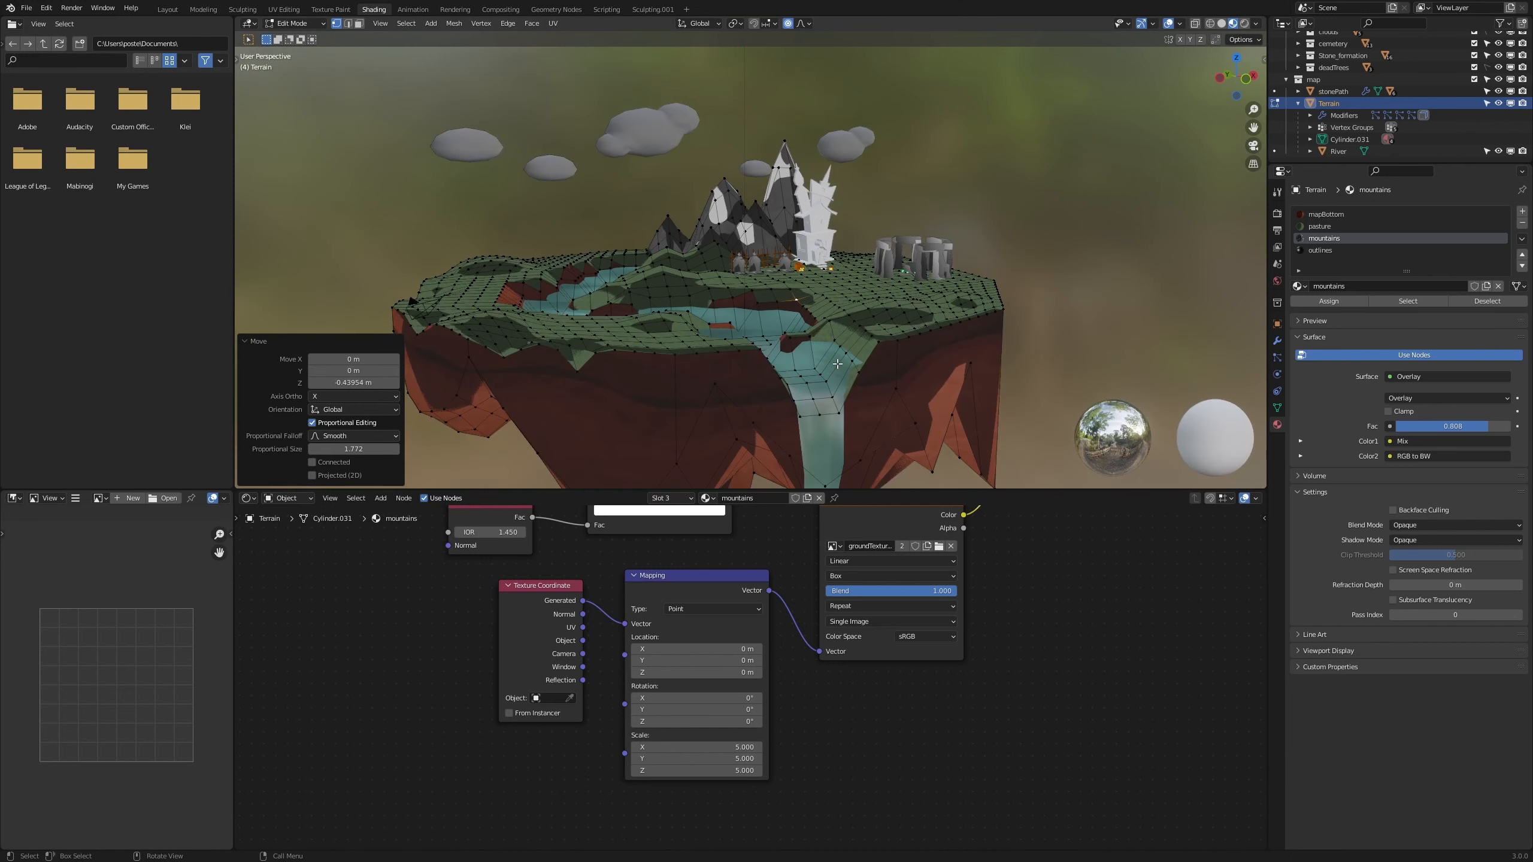
scroll(825, 363, up, 3)
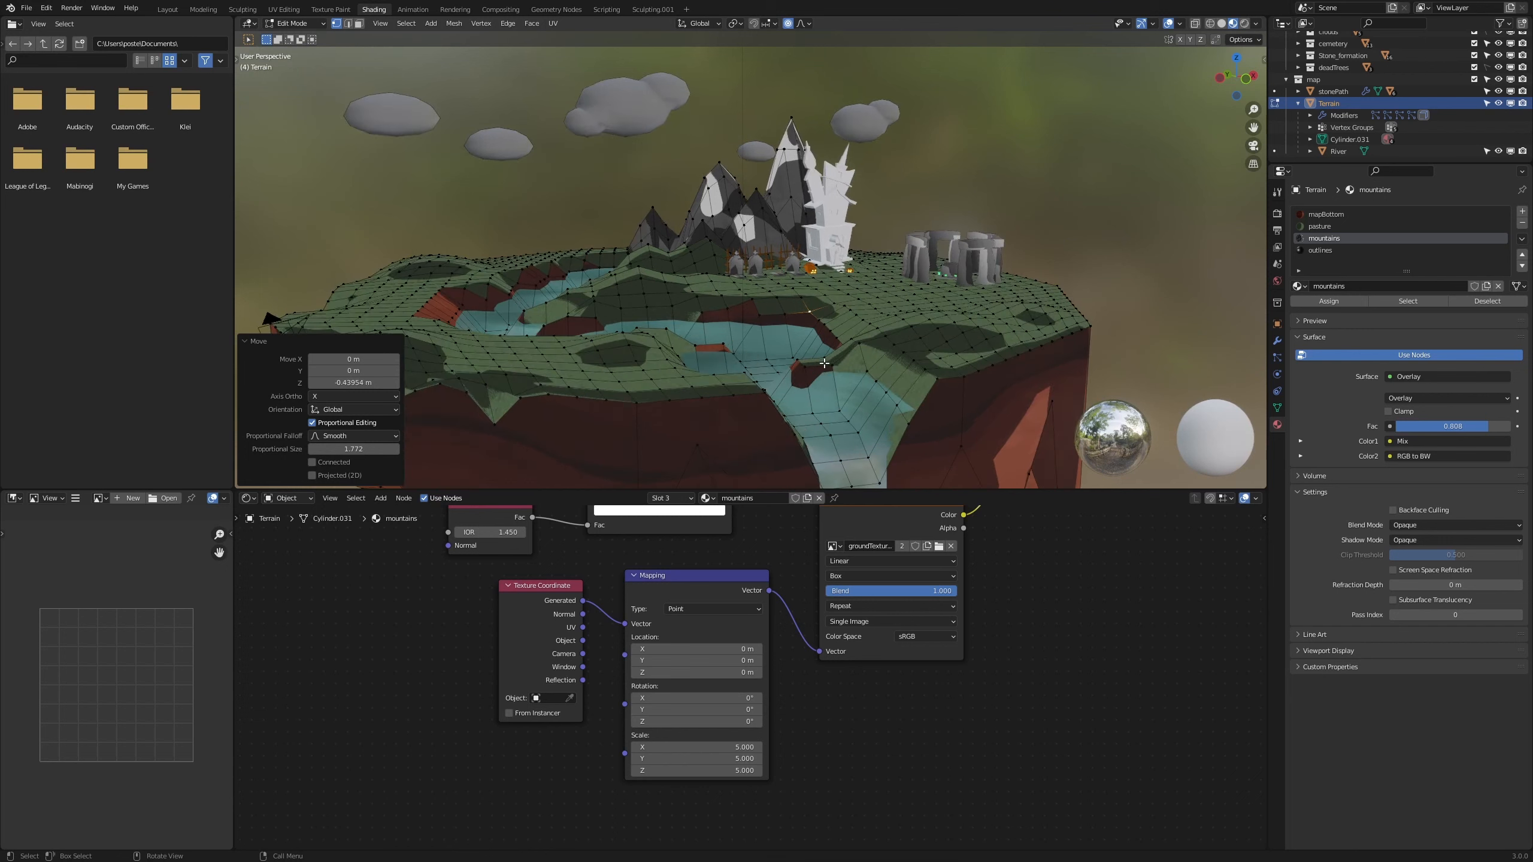
click(427, 302)
key(g)
key(z)
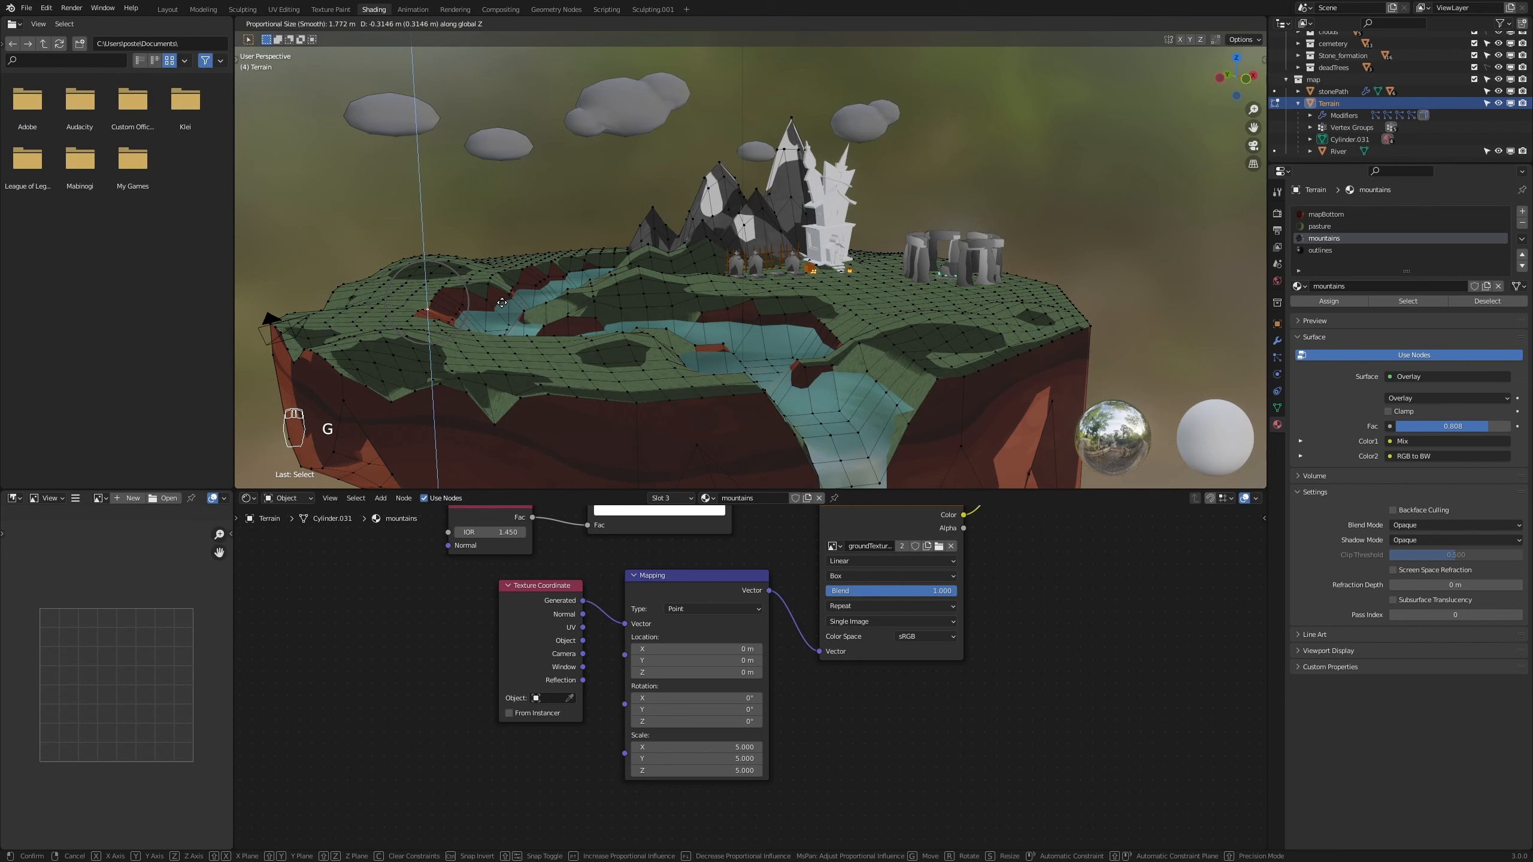
scroll(502, 302, up, 2)
click(508, 300)
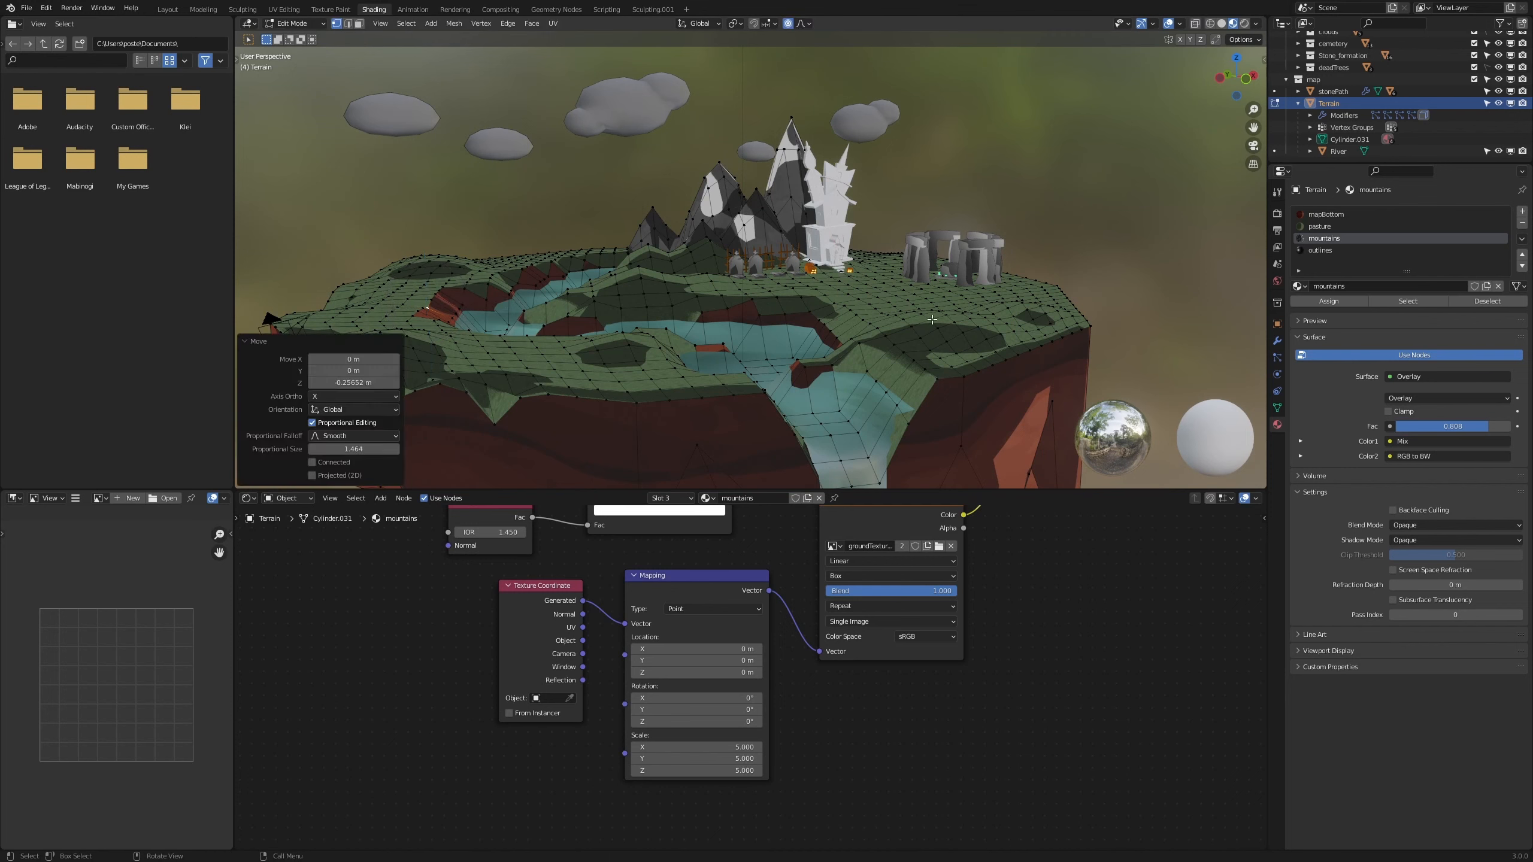
Return the terrain to Object Mode, deselect it and save the file
key(Tab)
click(1085, 286)
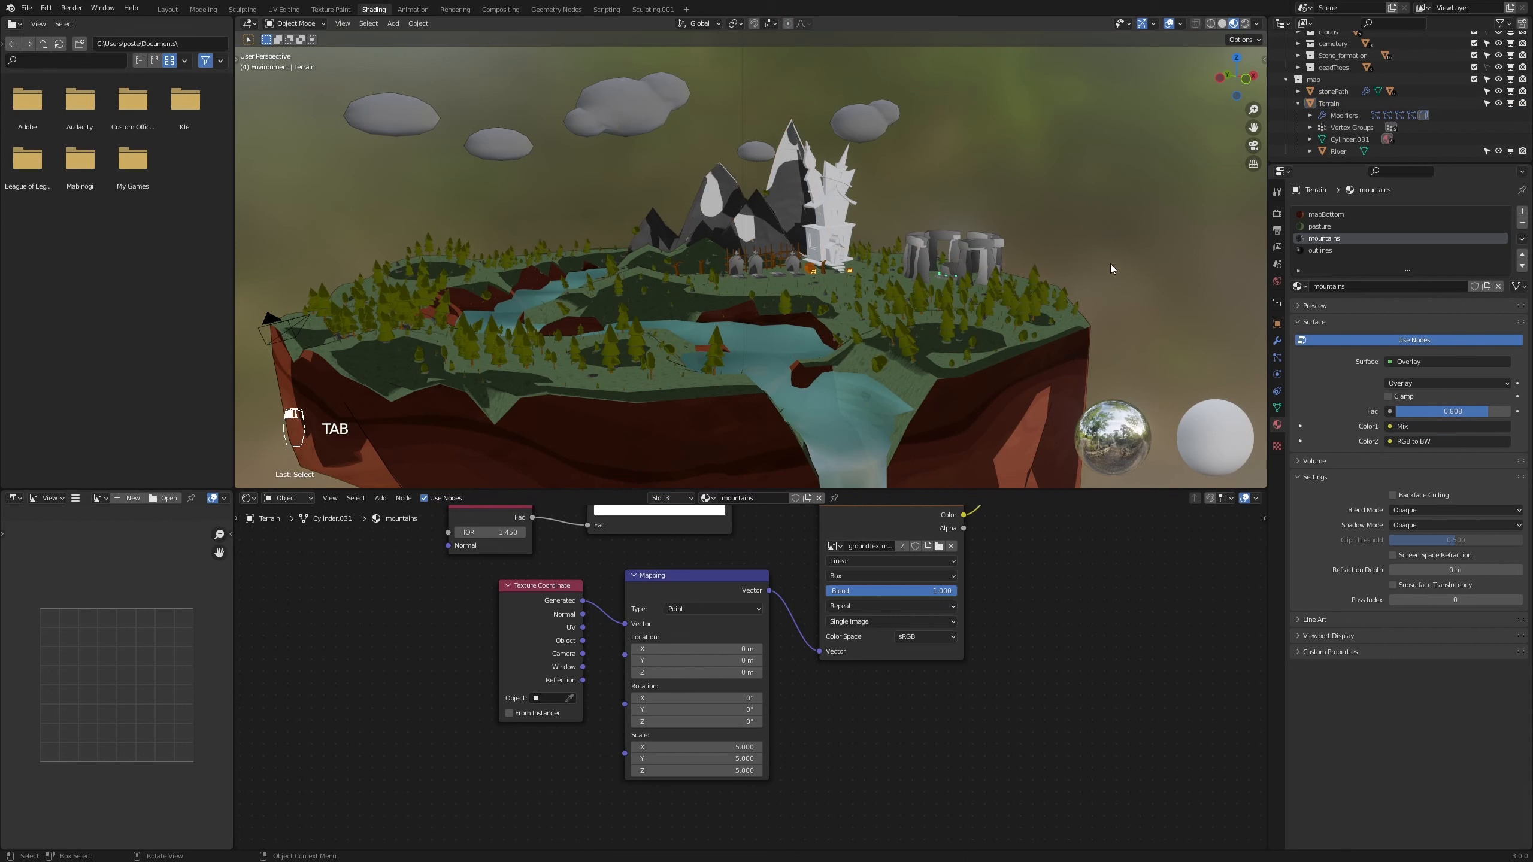
key(ctrl+s)
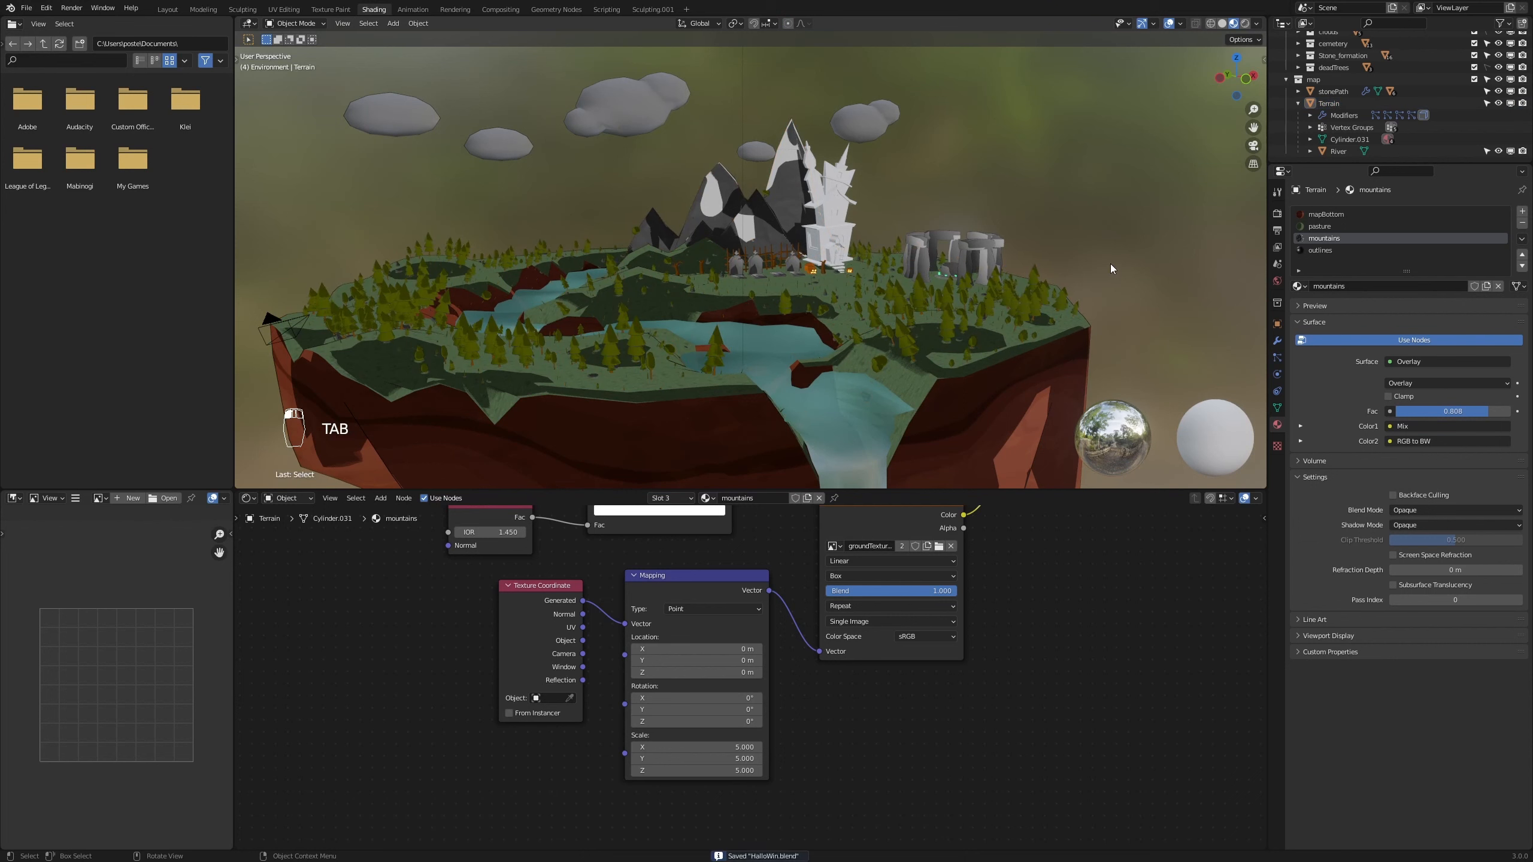